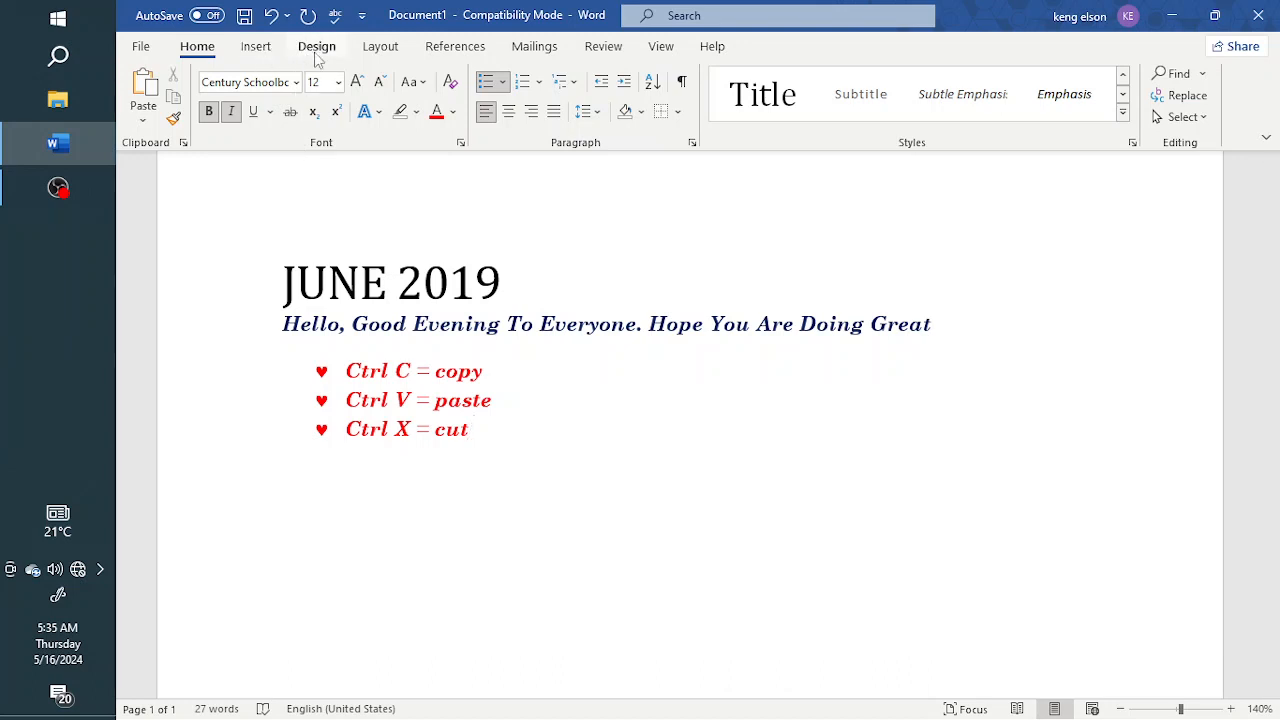
End the bulleted list with a blank line below it and insert the built-in Whisp cover page
{"action": "key", "text": "Return"}
{"action": "key", "text": "Return"}
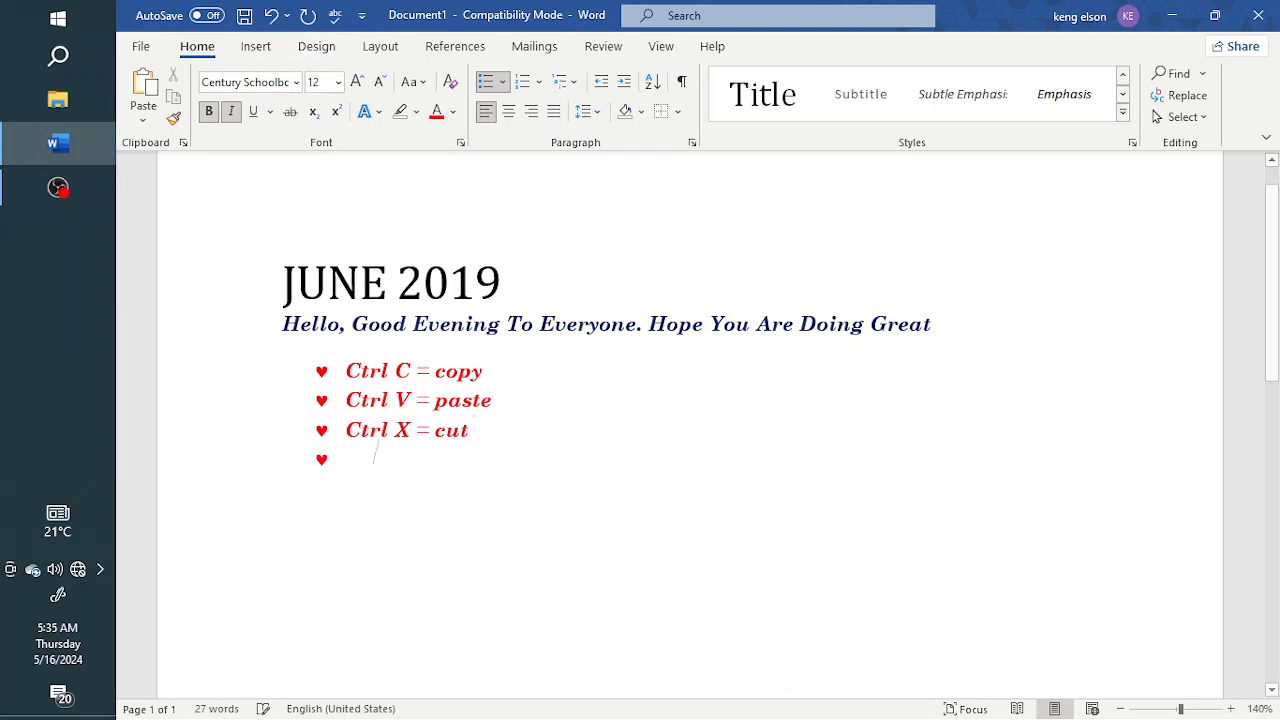
{"action": "left_click", "coordinate": [258, 50]}
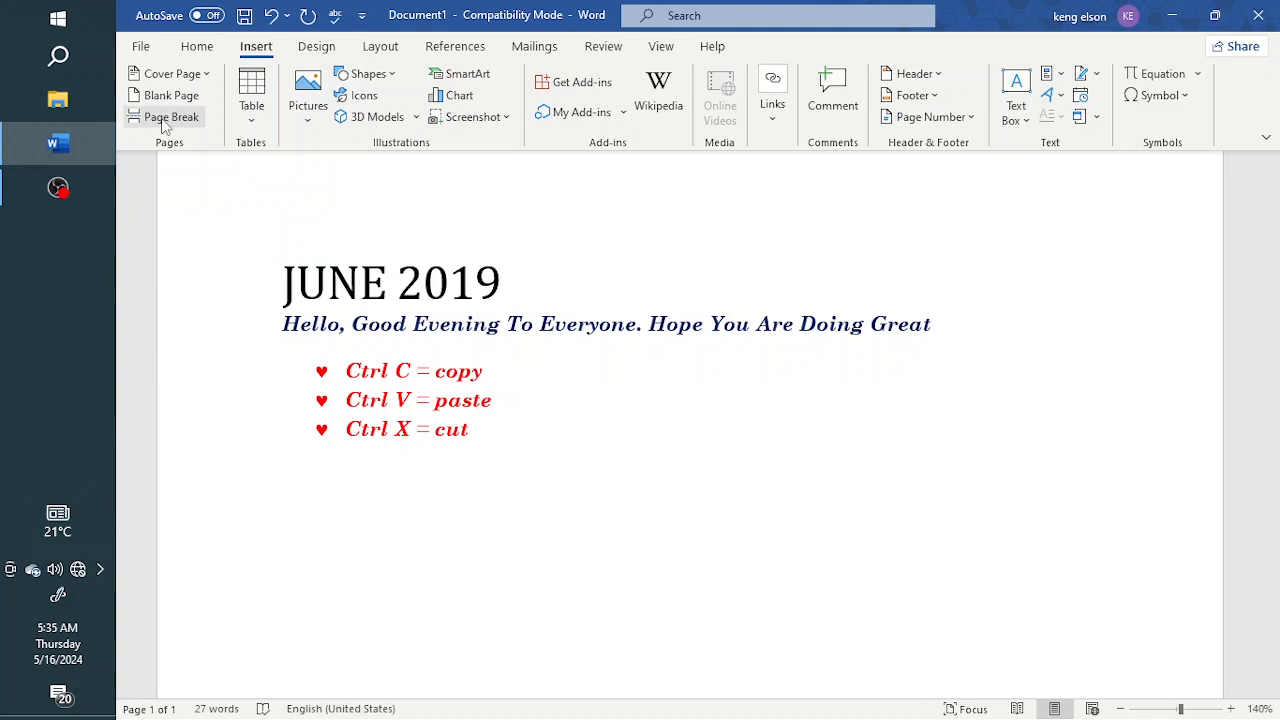
{"action": "left_click", "coordinate": [208, 84]}
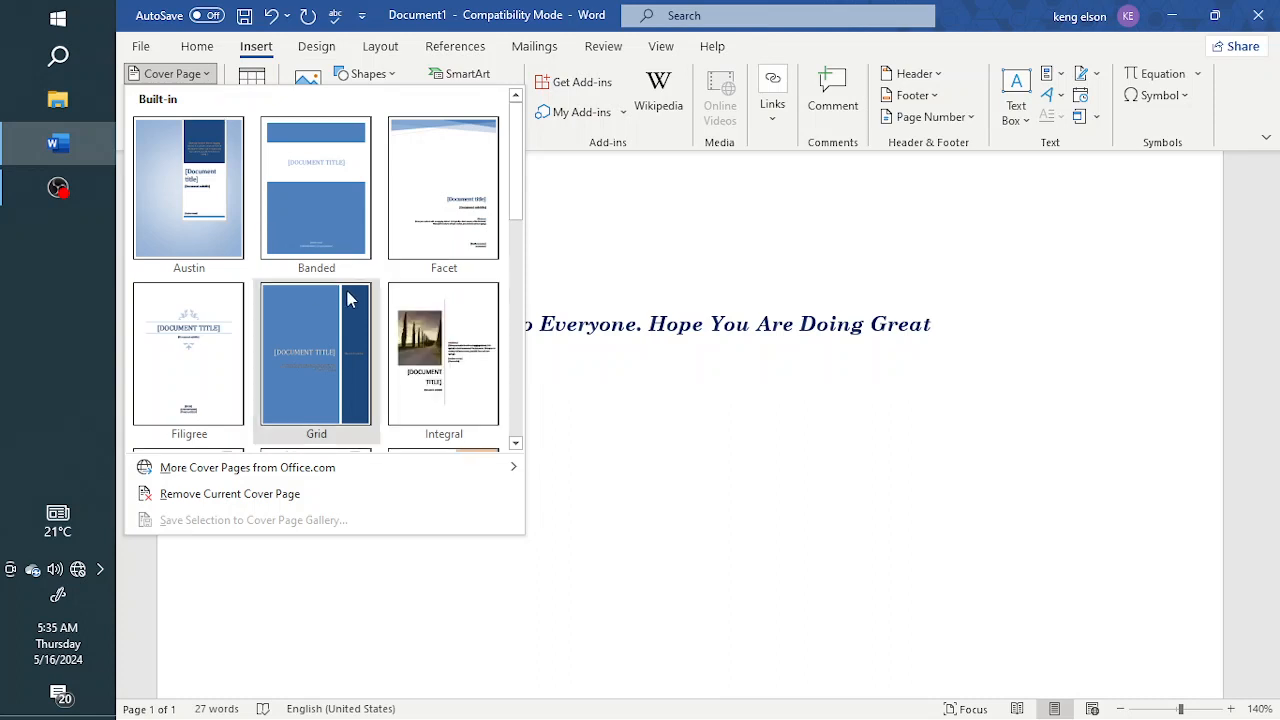
{"action": "scroll", "coordinate": [348, 298], "scroll_direction": "down", "scroll_amount": 5}
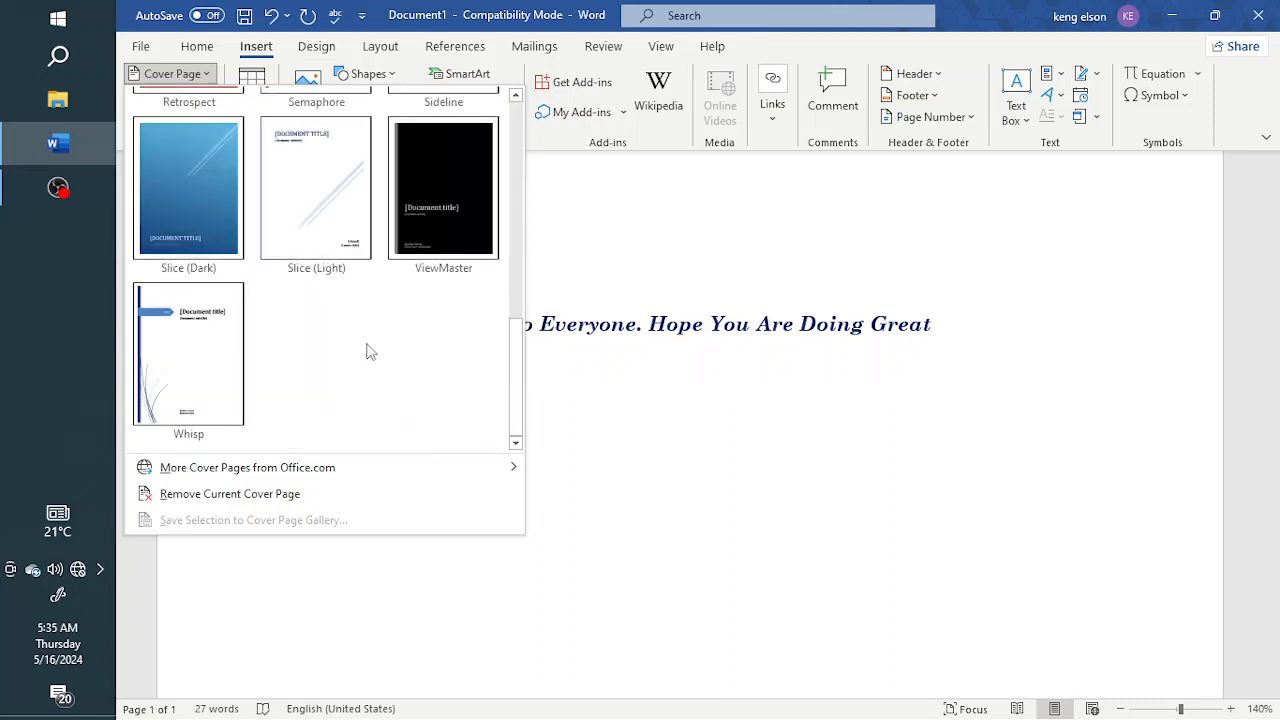
{"action": "scroll", "coordinate": [358, 320], "scroll_direction": "up", "scroll_amount": 5}
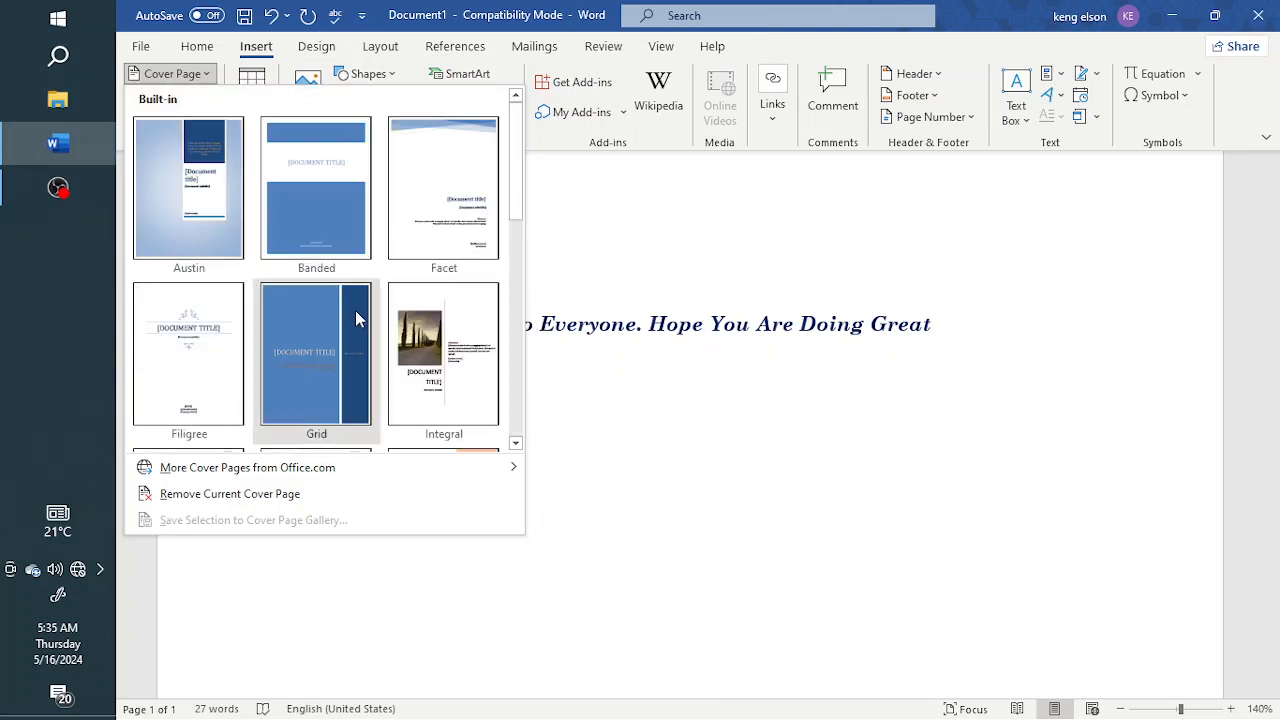
{"action": "scroll", "coordinate": [355, 312], "scroll_direction": "down", "scroll_amount": 5}
{"action": "scroll", "coordinate": [355, 315], "scroll_direction": "up", "scroll_amount": 5}
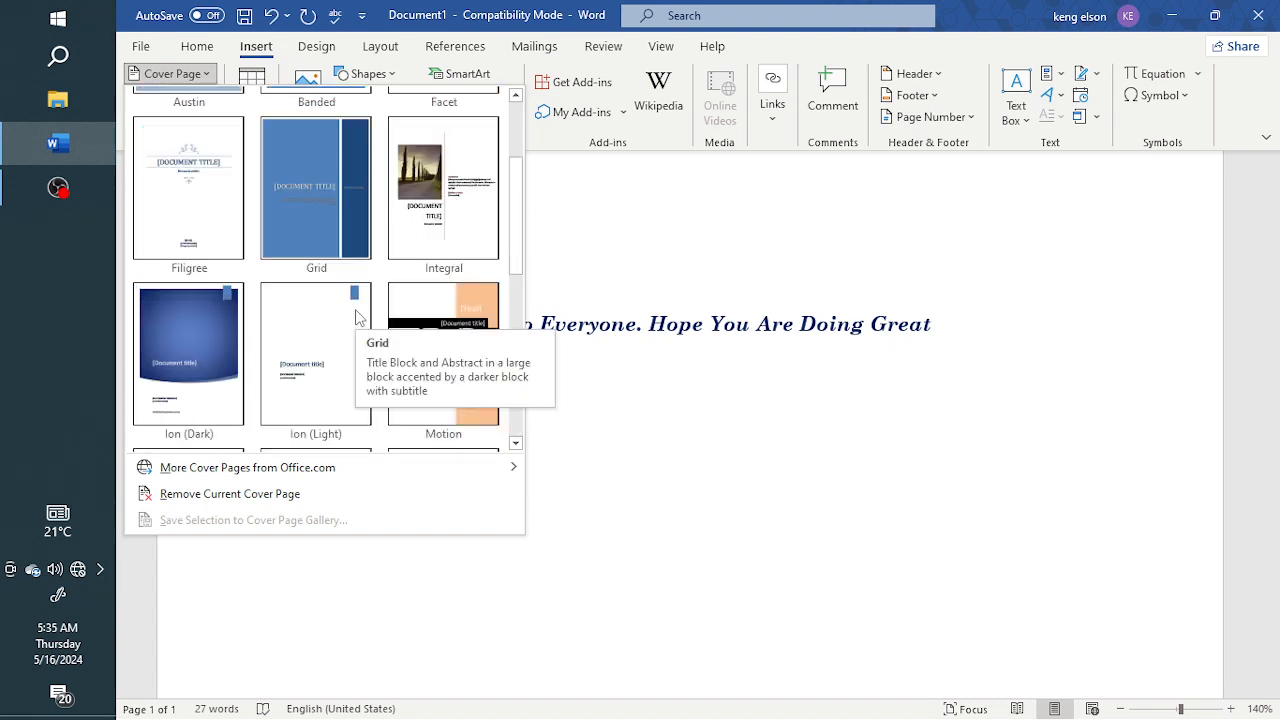
{"action": "scroll", "coordinate": [315, 303], "scroll_direction": "down", "scroll_amount": 4}
{"action": "scroll", "coordinate": [316, 297], "scroll_direction": "down", "scroll_amount": 1}
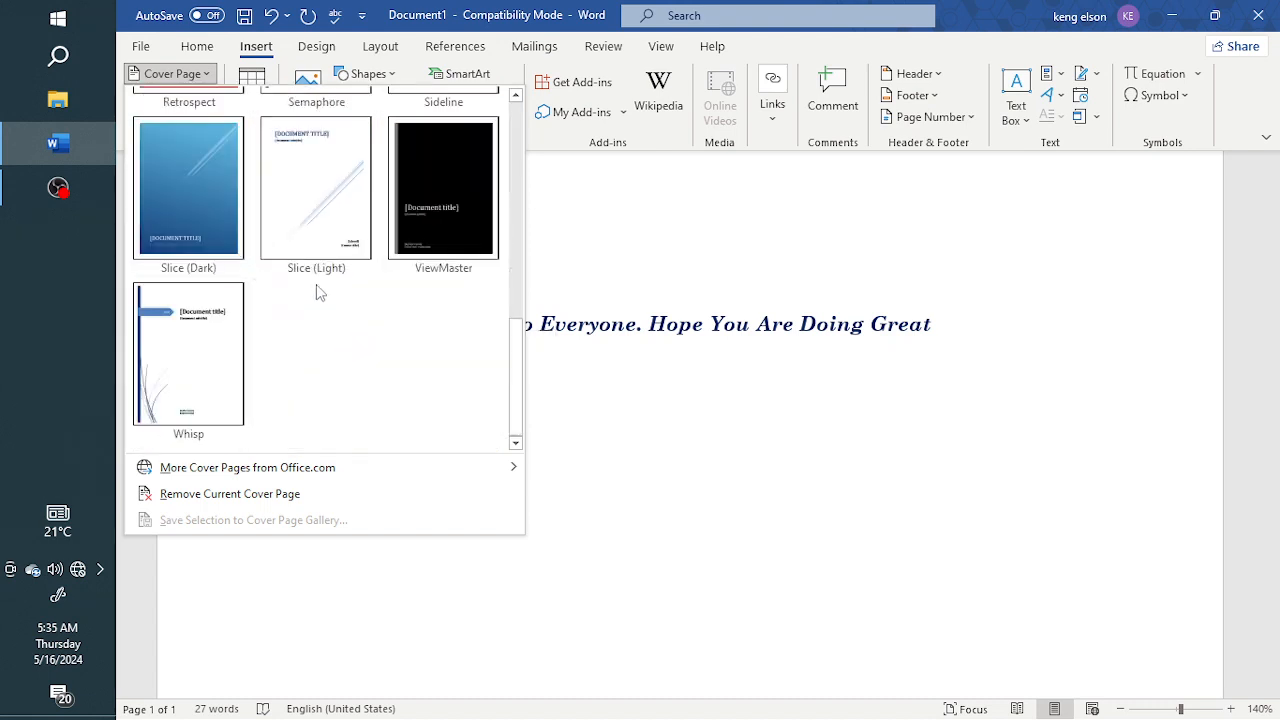
{"action": "left_click", "coordinate": [195, 364]}
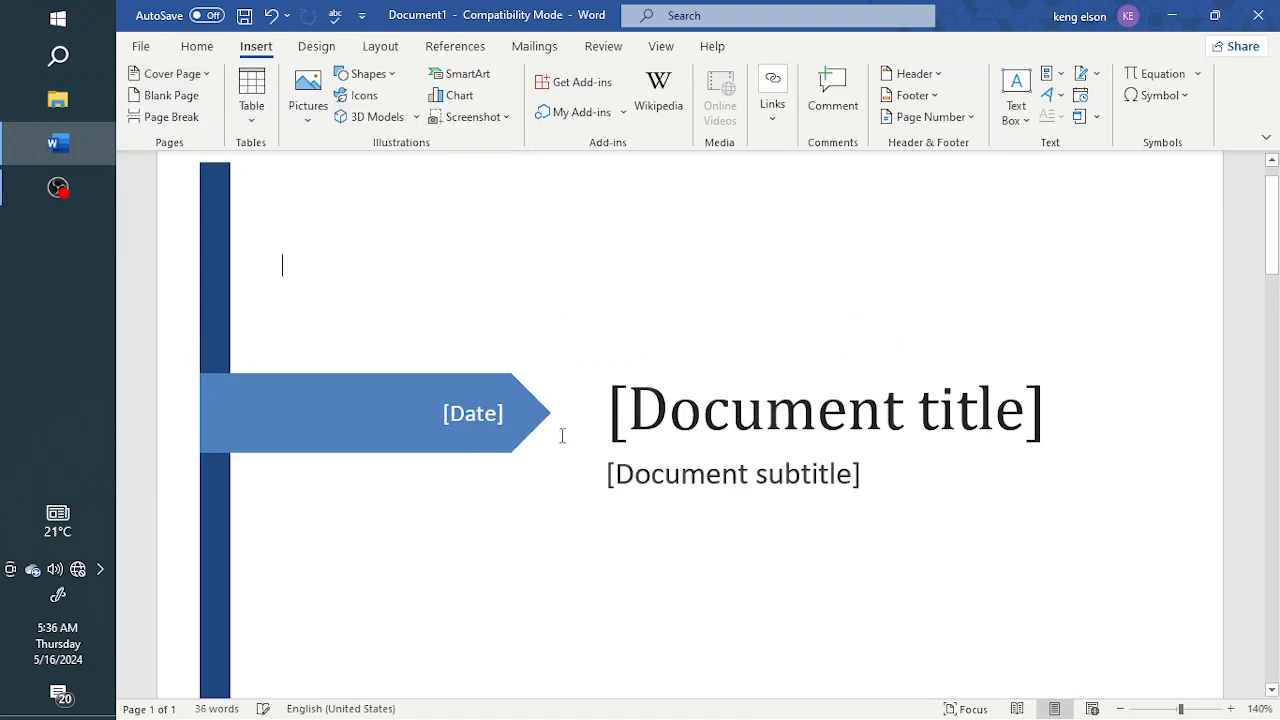
{"action": "scroll", "coordinate": [526, 454], "scroll_direction": "down", "scroll_amount": 6}
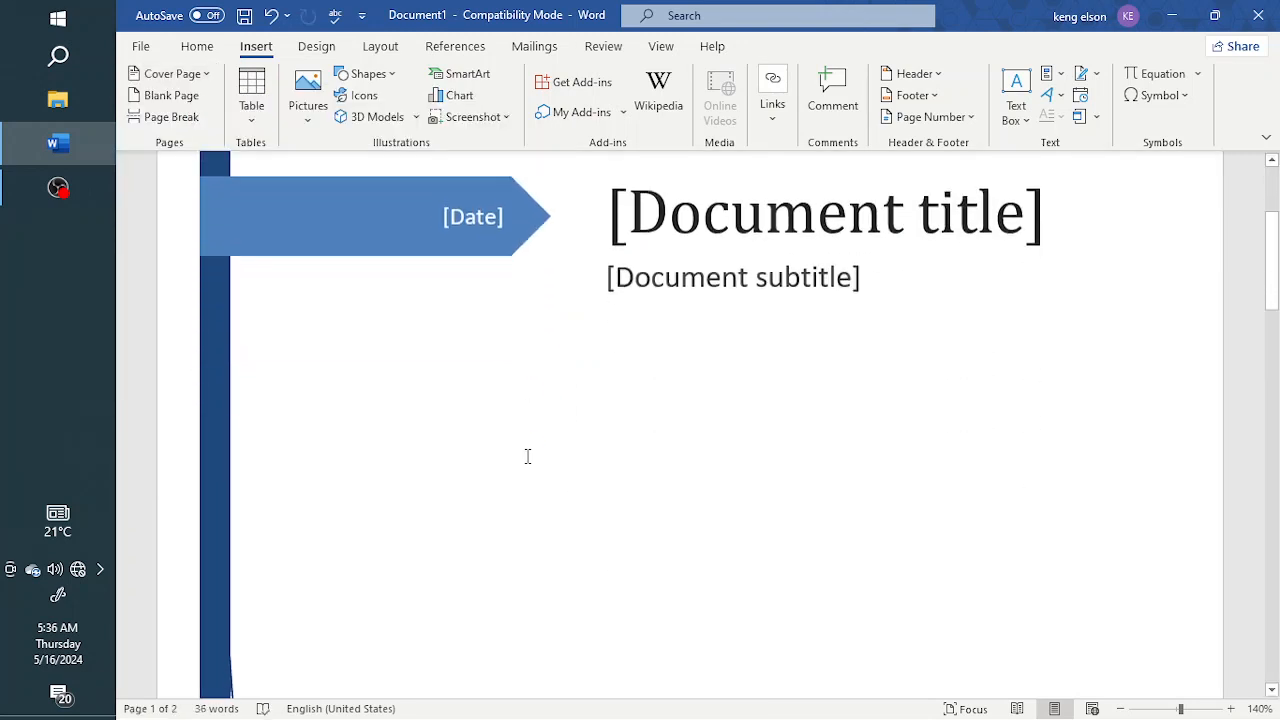
{"action": "scroll", "coordinate": [527, 449], "scroll_direction": "down", "scroll_amount": 5}
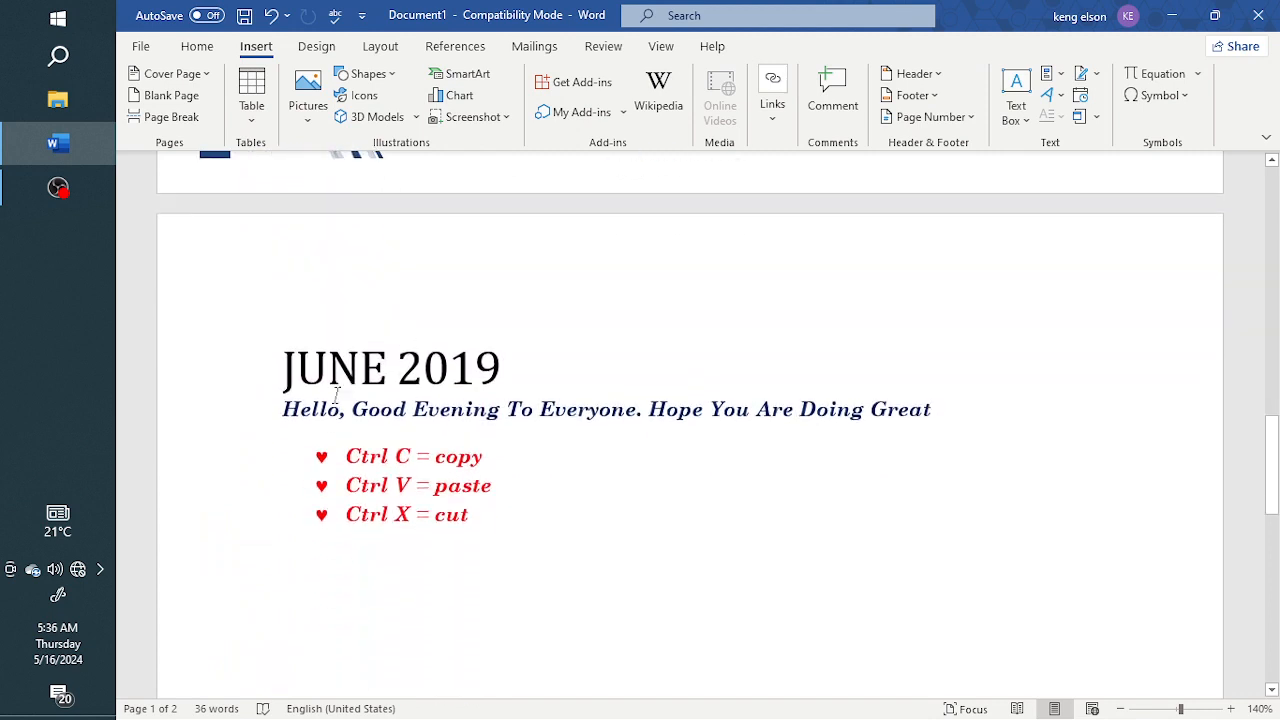
{"action": "scroll", "coordinate": [569, 449], "scroll_direction": "up", "scroll_amount": 8}
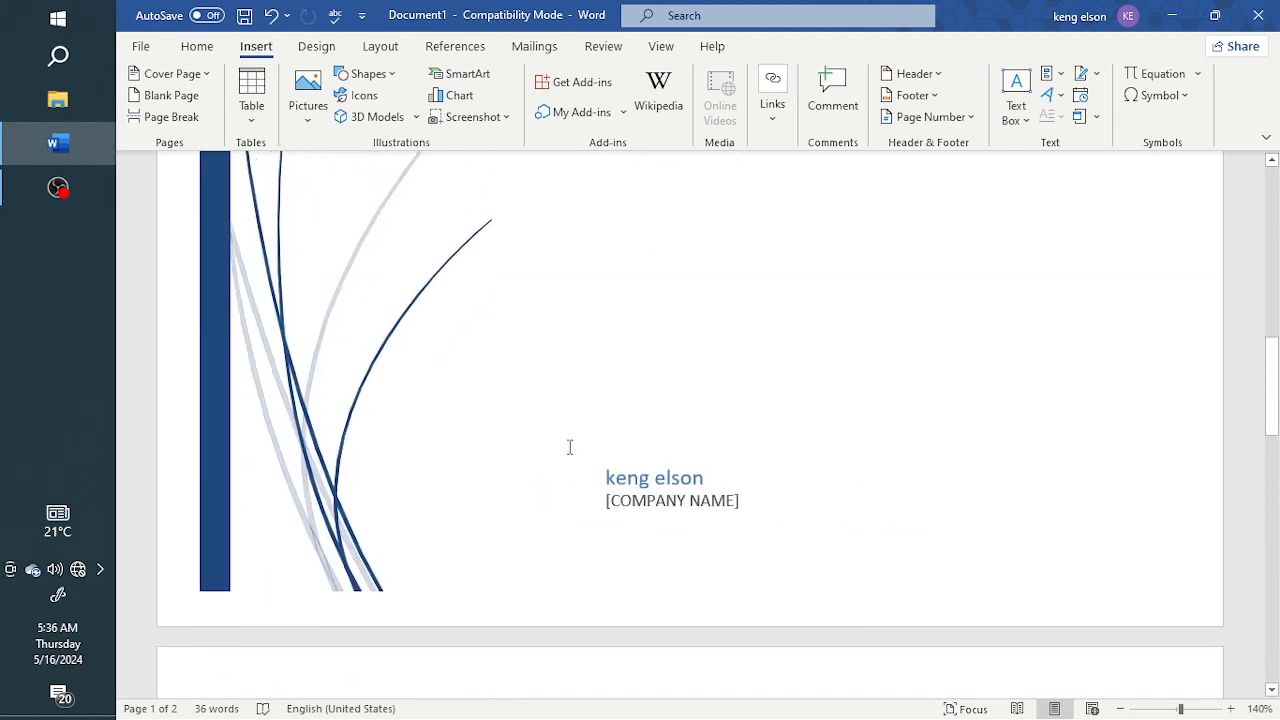
{"action": "scroll", "coordinate": [569, 445], "scroll_direction": "up", "scroll_amount": 4}
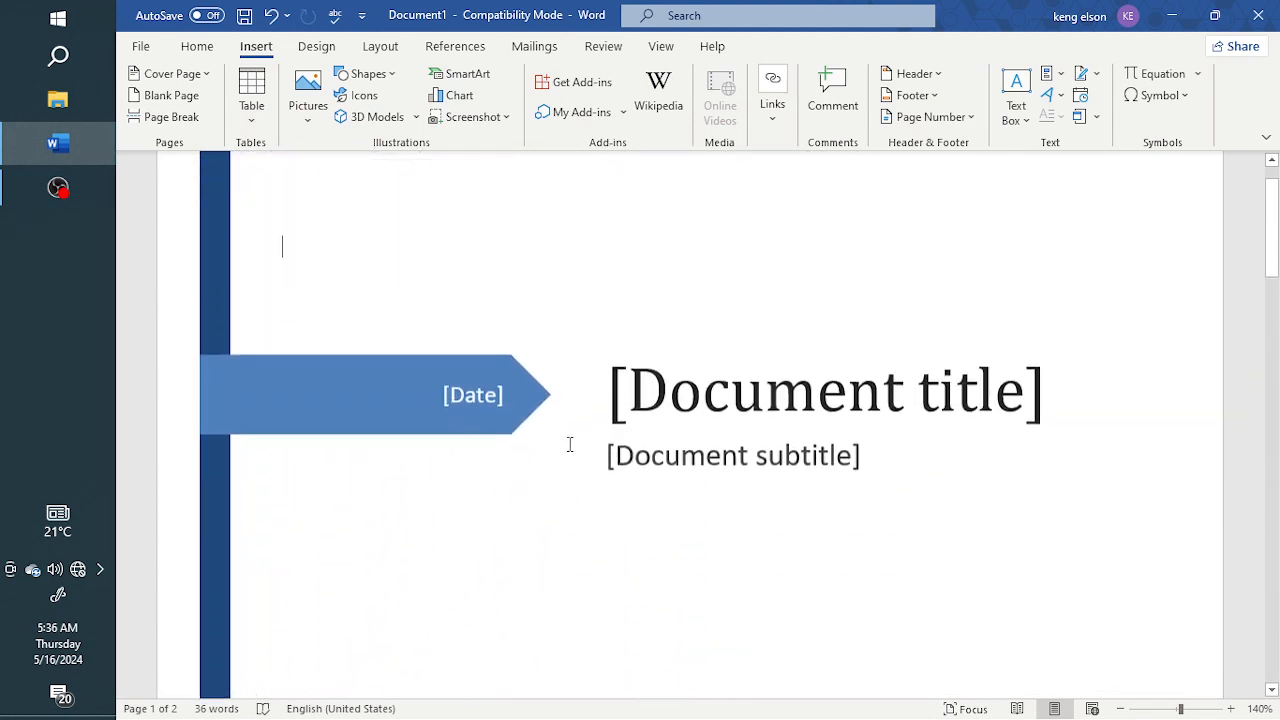
{"action": "left_click", "coordinate": [489, 405]}
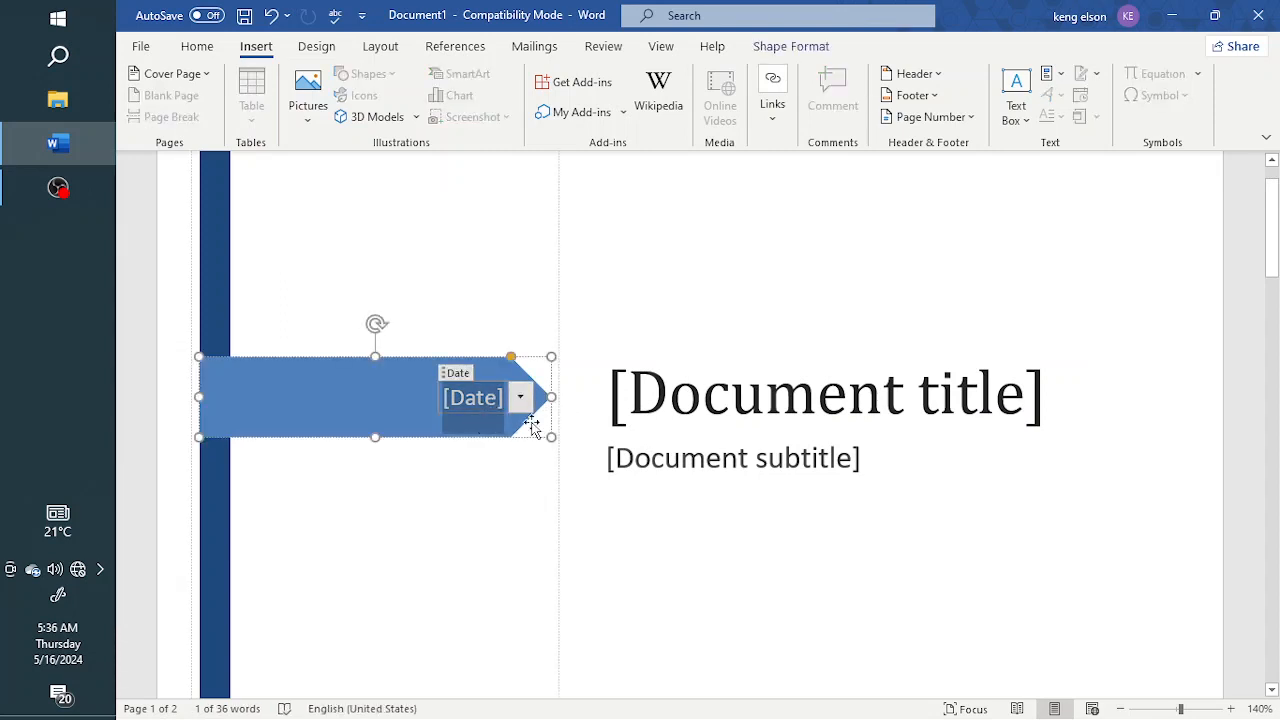
{"action": "key", "text": "Delete"}
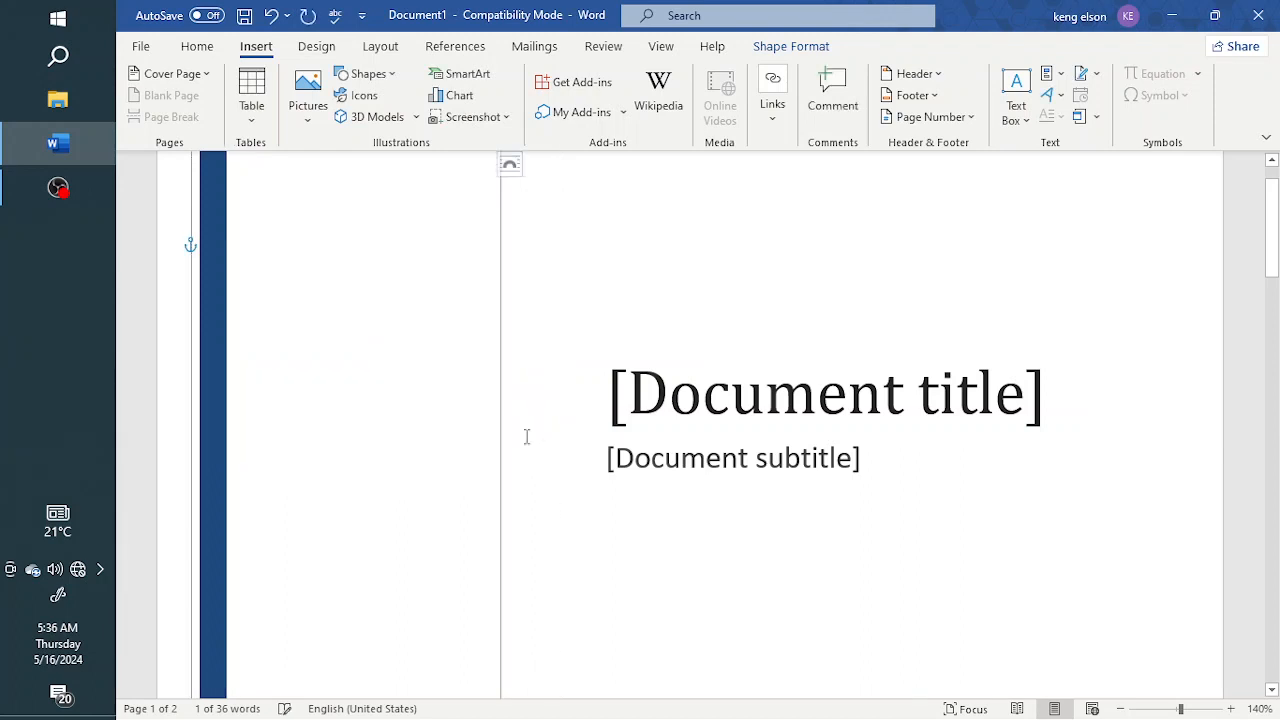
{"action": "key", "text": "ctrl+z"}
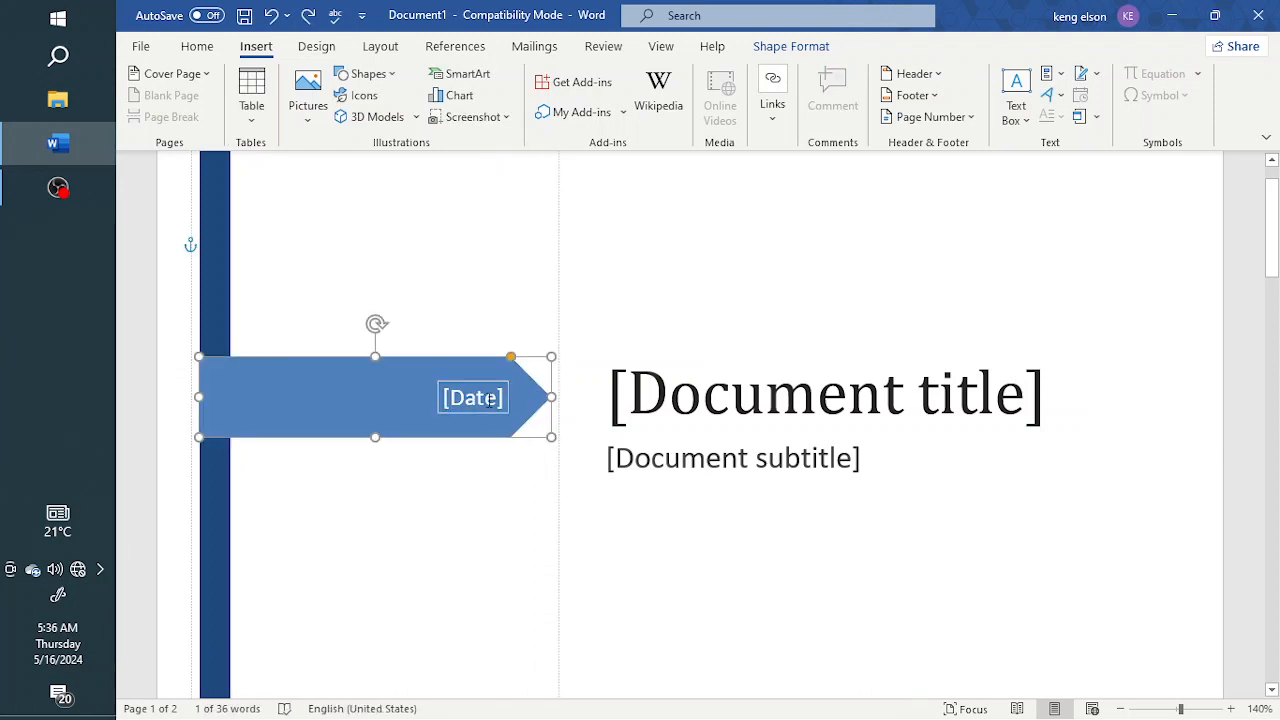
Fill in the date field in the cover page's blue arrow banner with MAY 22nd
{"action": "left_click", "coordinate": [507, 413]}
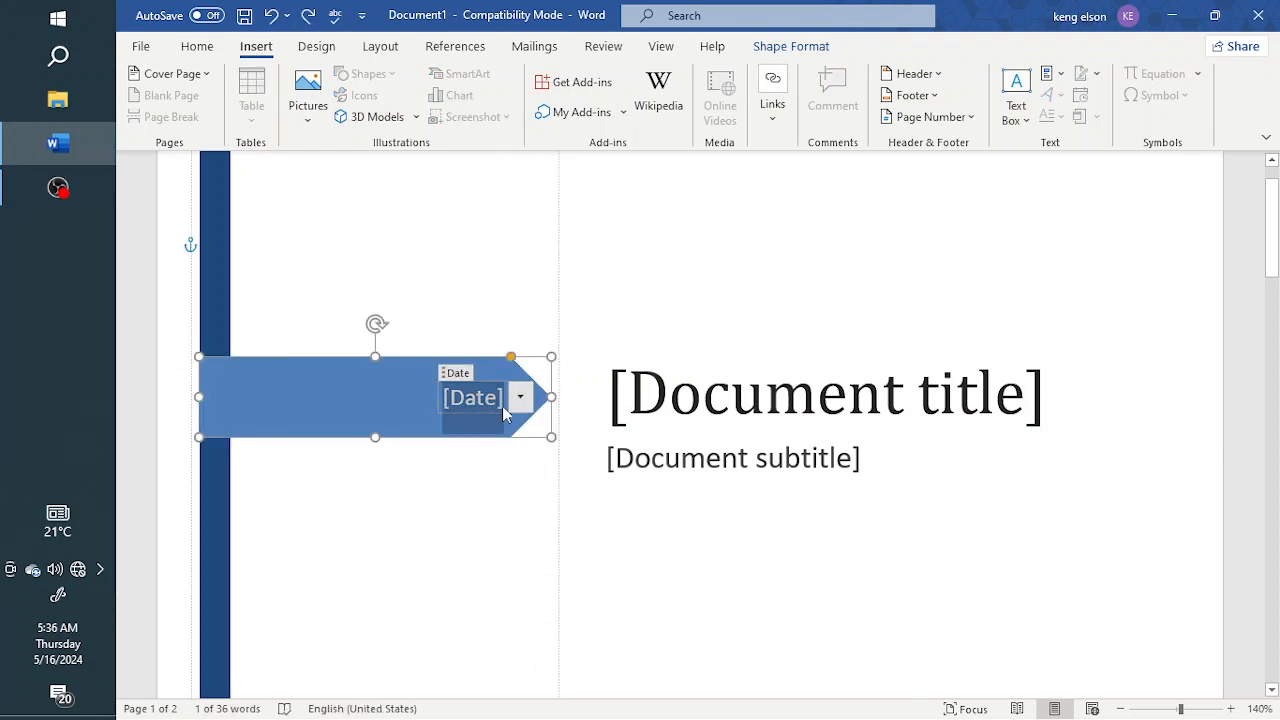
{"action": "type", "text": "June"}
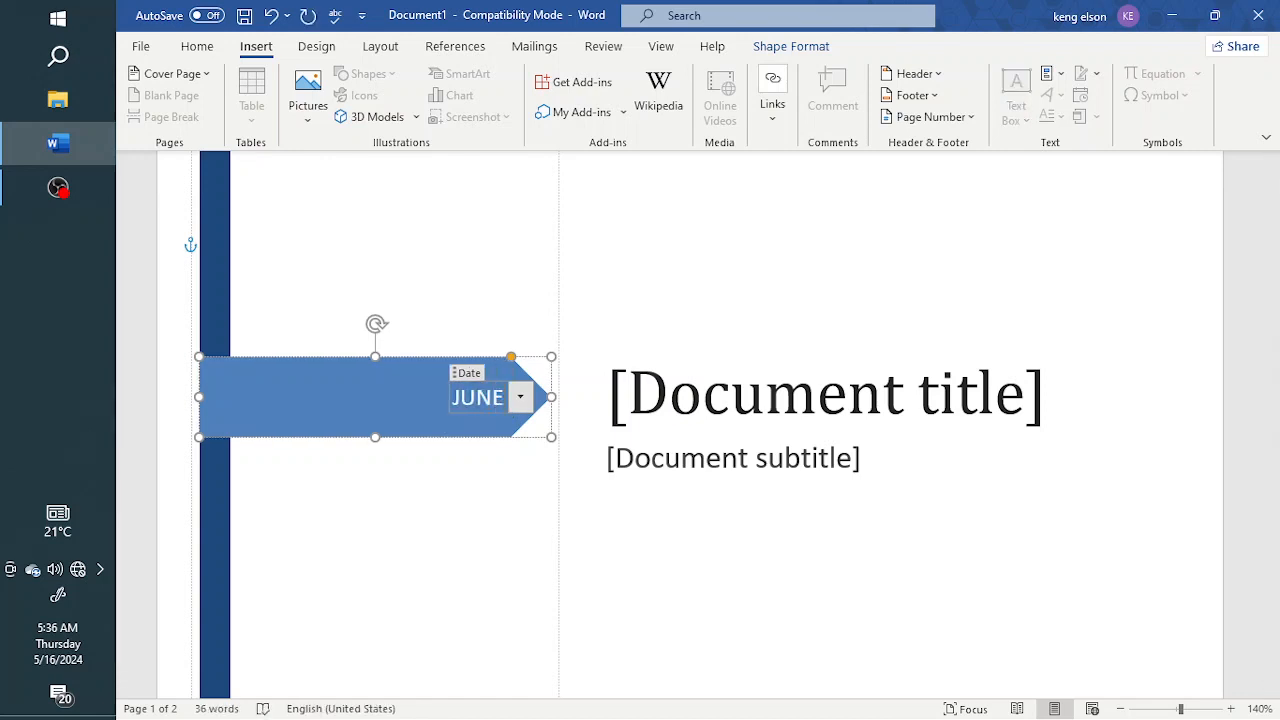
{"action": "key", "text": "BackSpace"}
{"action": "key", "text": "BackSpace"}
{"action": "key", "text": "BackSpace"}
{"action": "key", "text": "BackSpace"}
{"action": "type", "text": "May"}
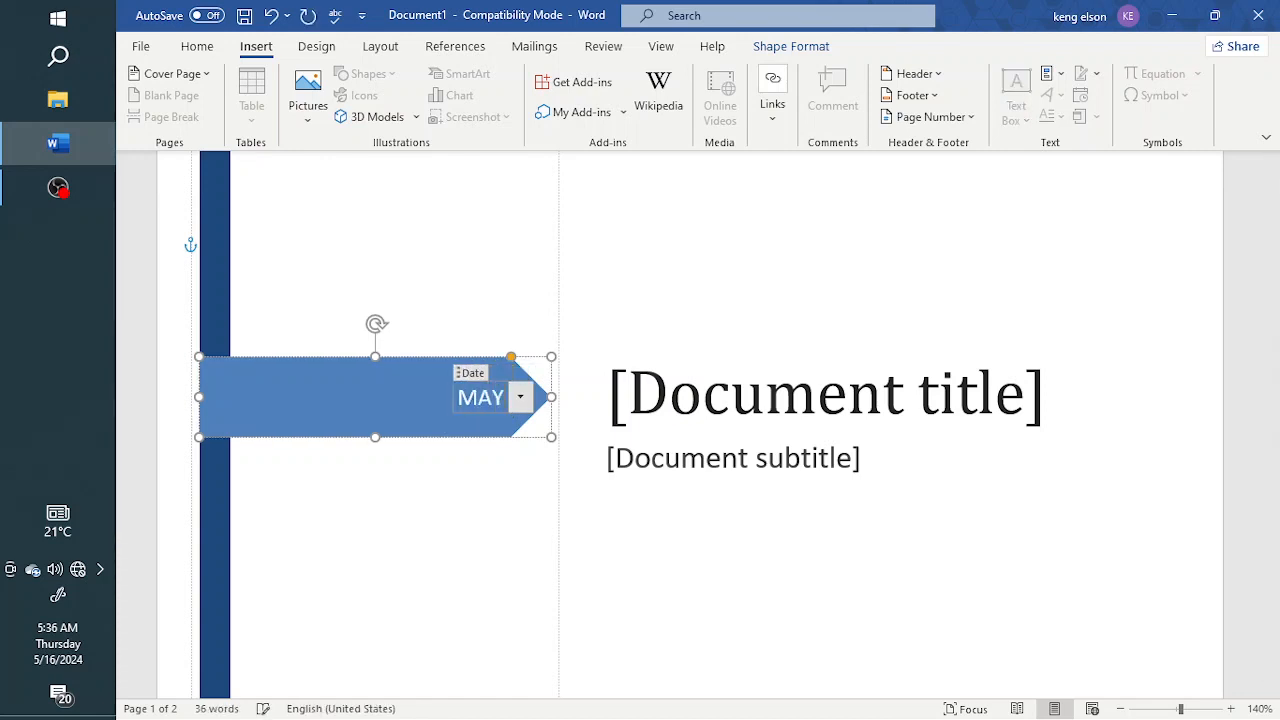
{"action": "type", "text": " 20"}
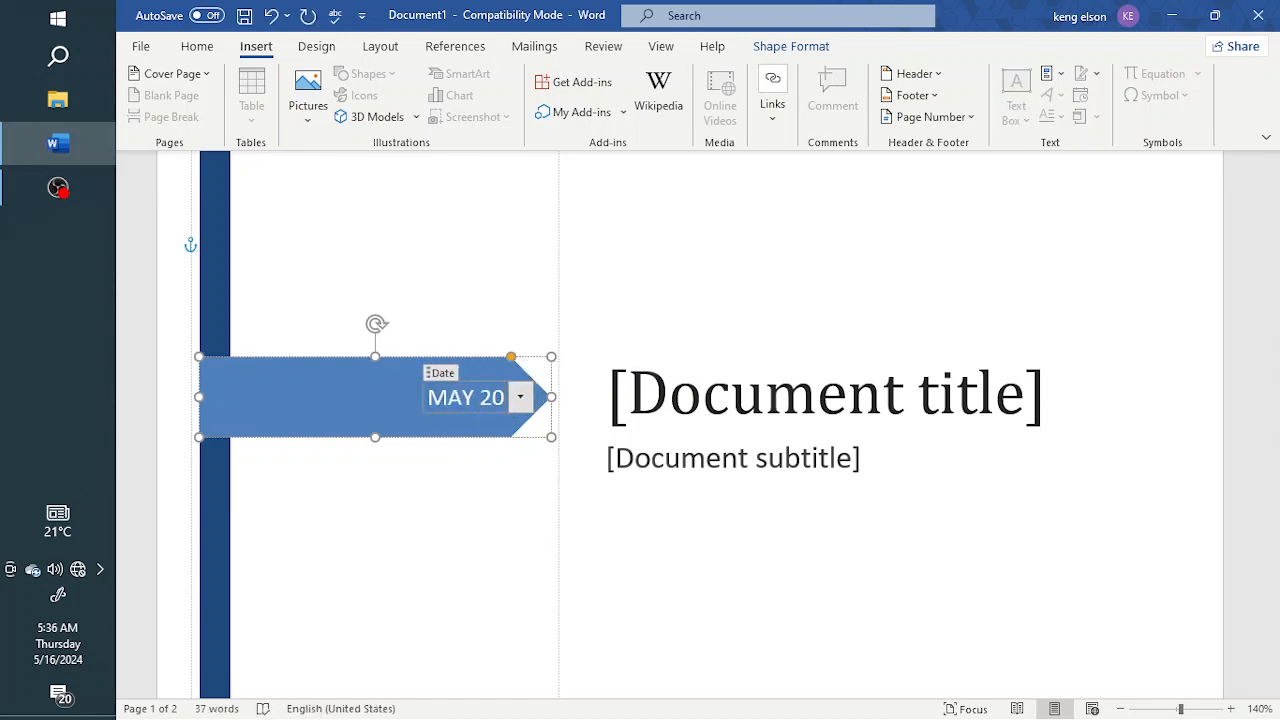
{"action": "key", "text": "BackSpace"}
{"action": "type", "text": "2nd"}
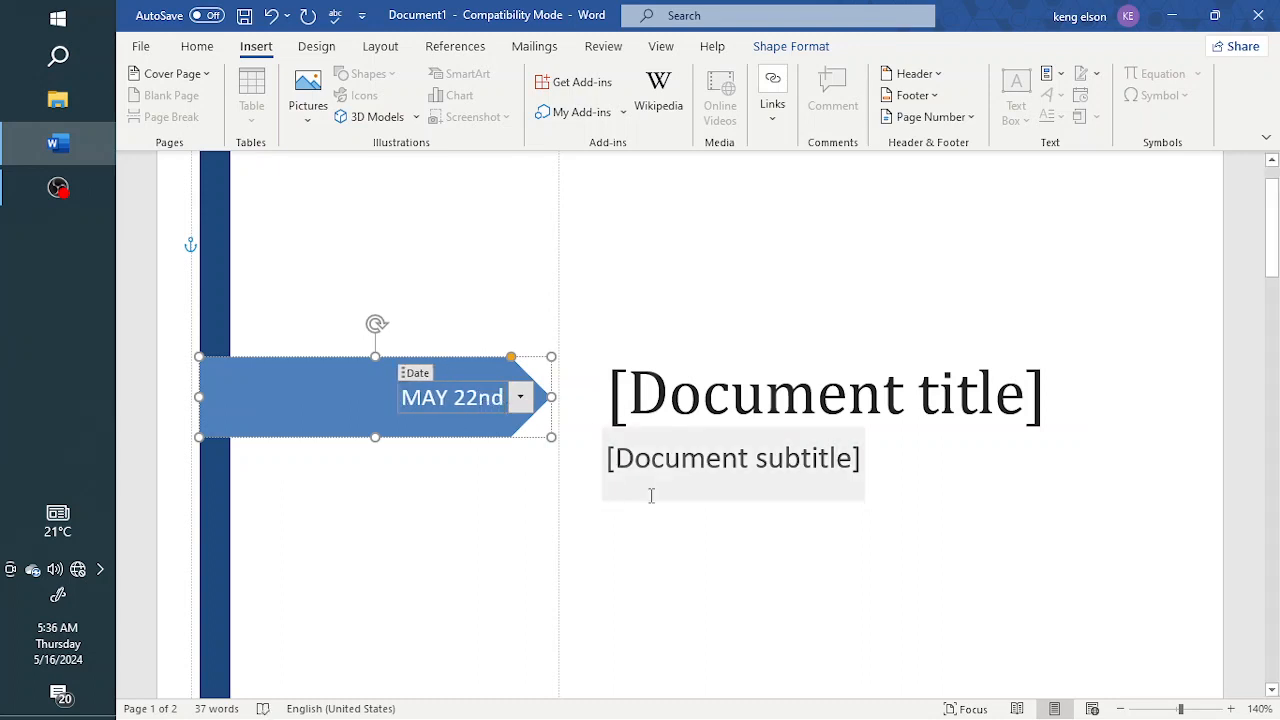
Replace the document title placeholder on the cover page with DIGITALIZATION
{"action": "left_click", "coordinate": [733, 408]}
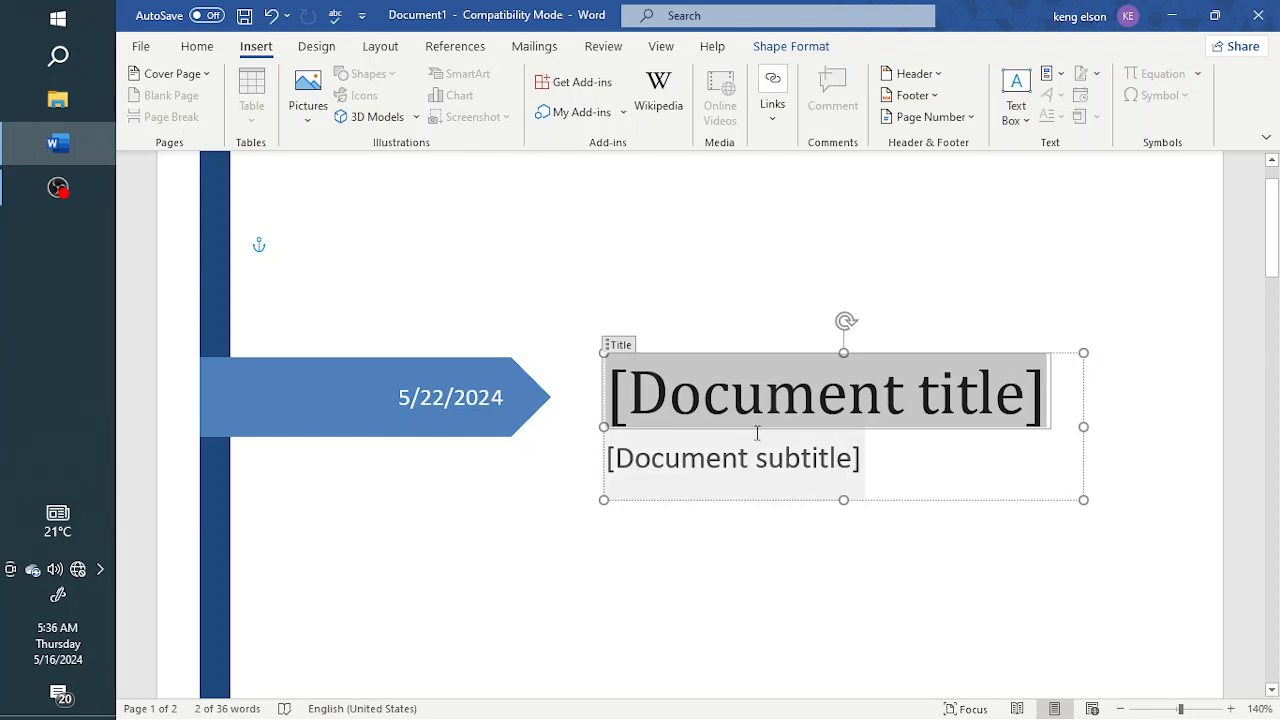
{"action": "type", "text": "DIGITALI"}
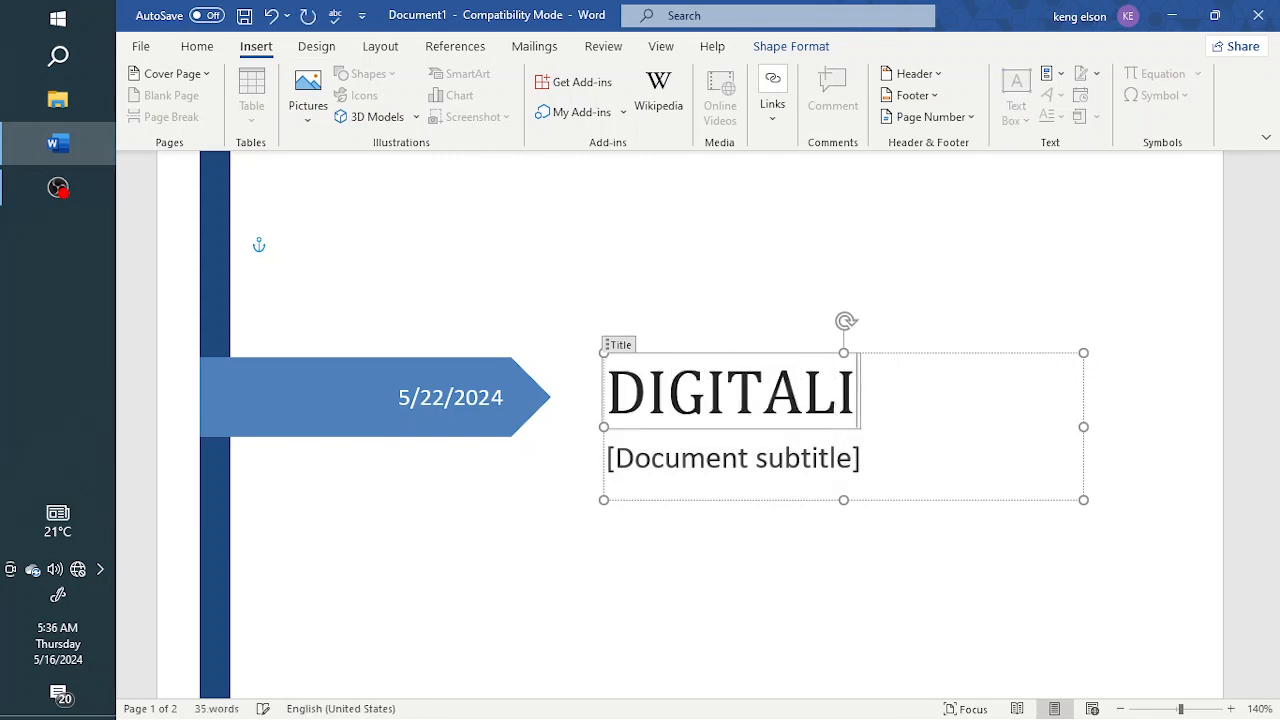
{"action": "type", "text": "ZAtio"}
{"action": "key", "text": "BackSpace"}
{"action": "key", "text": "BackSpace"}
{"action": "key", "text": "BackSpace"}
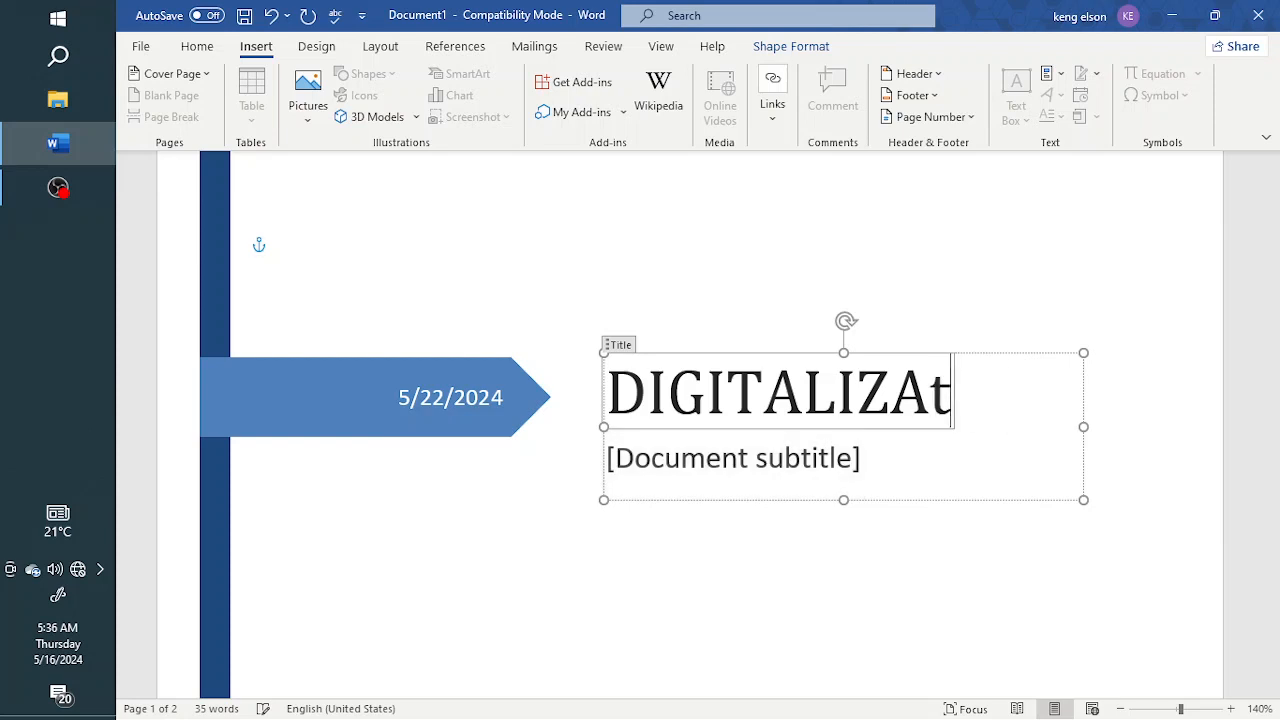
{"action": "type", "text": "TION"}
{"action": "key", "text": "Return"}
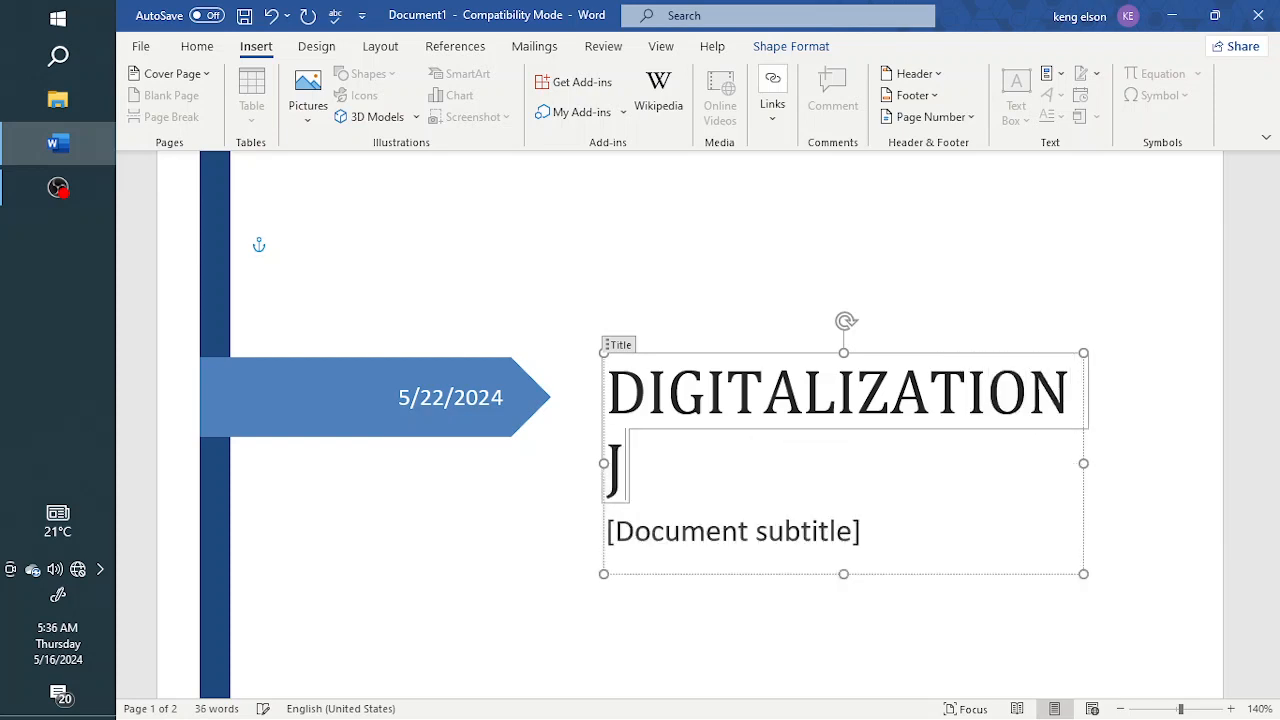
{"action": "key", "text": "BackSpace"}
Replace the document subtitle placeholder with MICROSOFT WORD TRAINING and leave the text box
{"action": "left_click", "coordinate": [704, 464]}
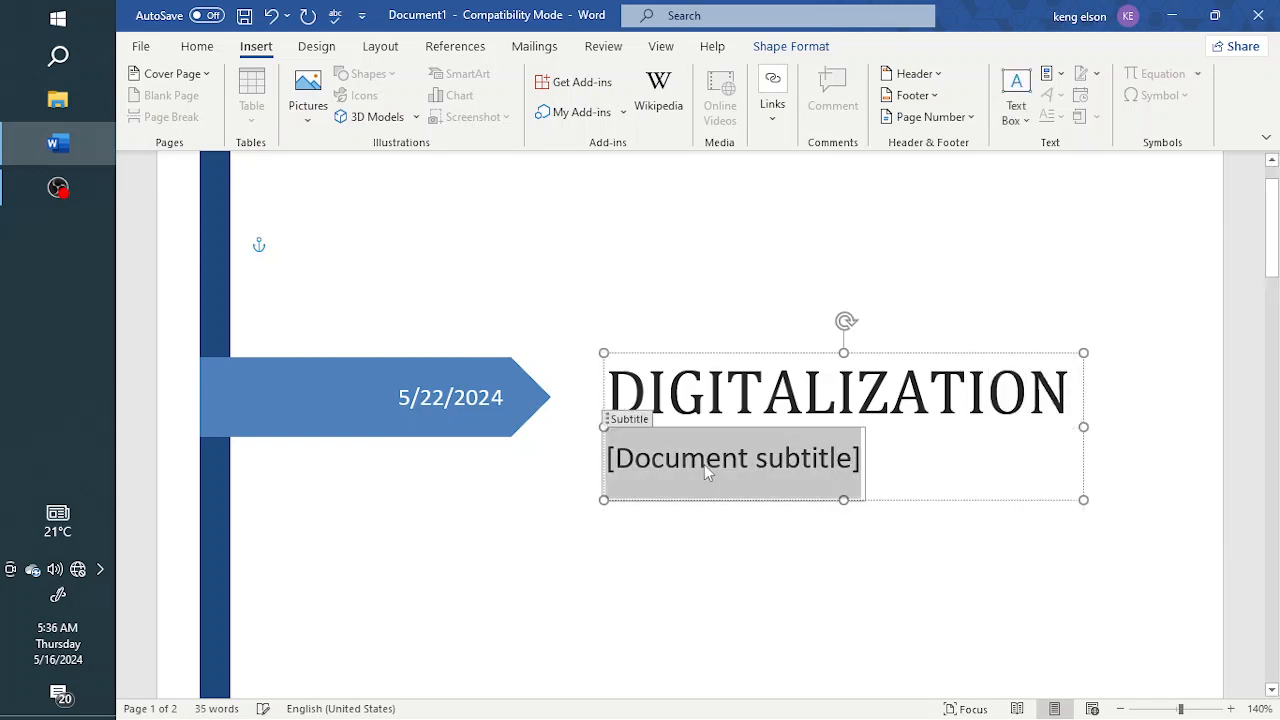
{"action": "type", "text": "MS"}
{"action": "key", "text": "BackSpace"}
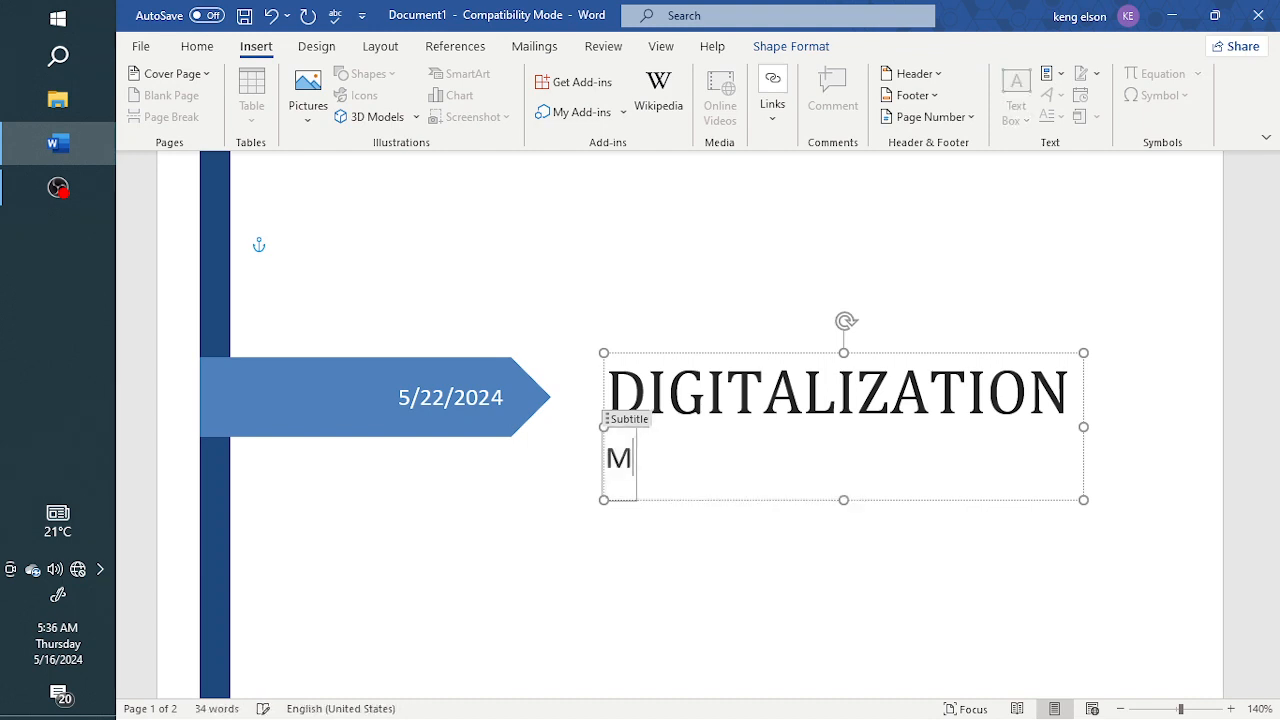
{"action": "type", "text": "ICROSO"}
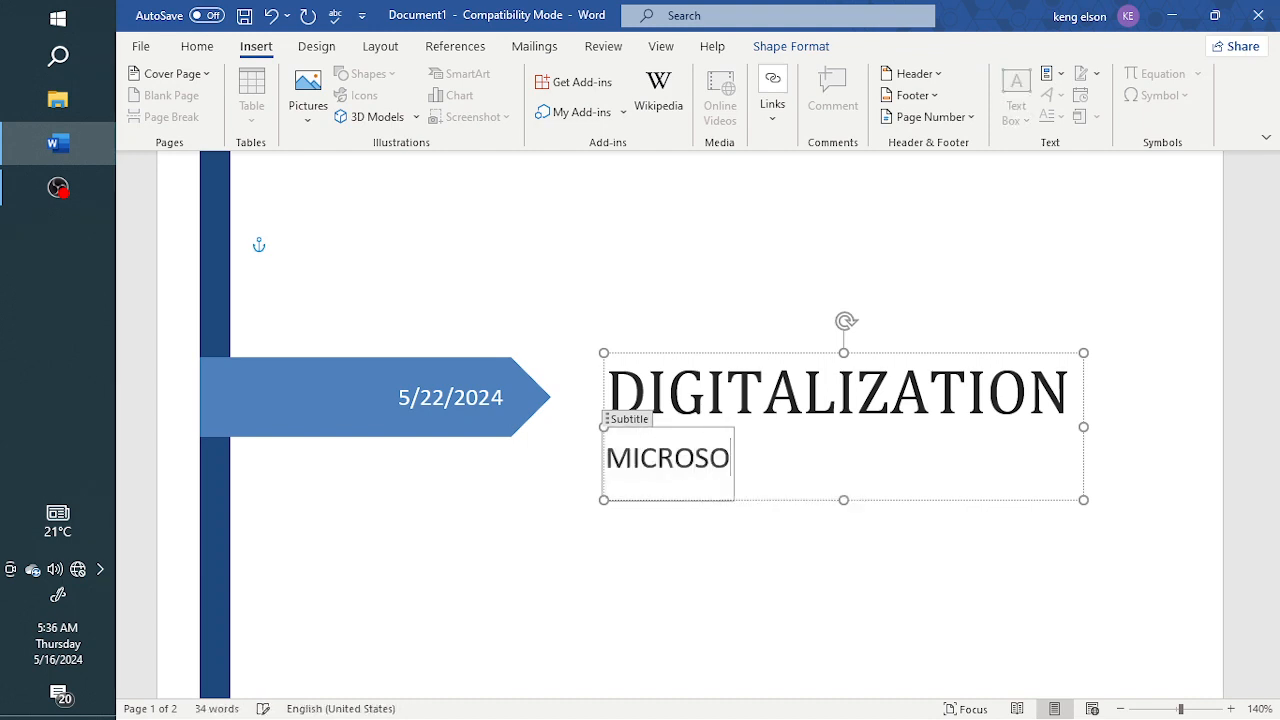
{"action": "type", "text": "FT WOR"}
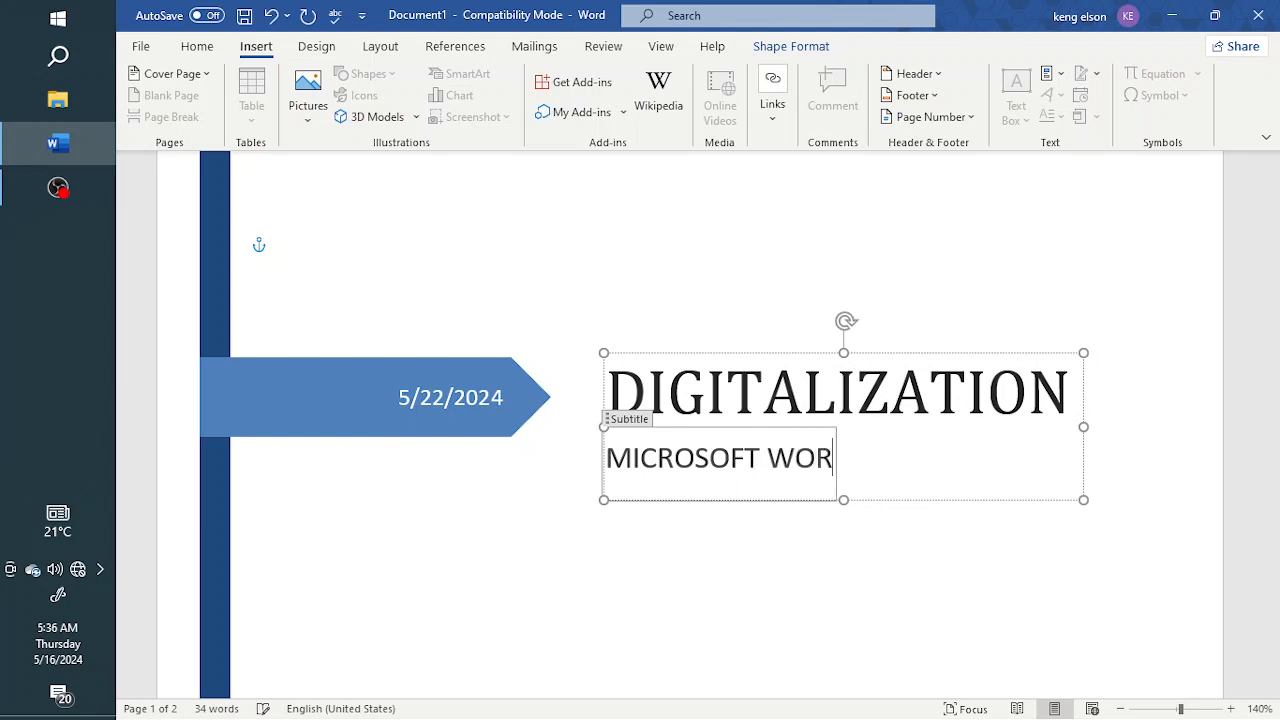
{"action": "type", "text": "D TRAINING"}
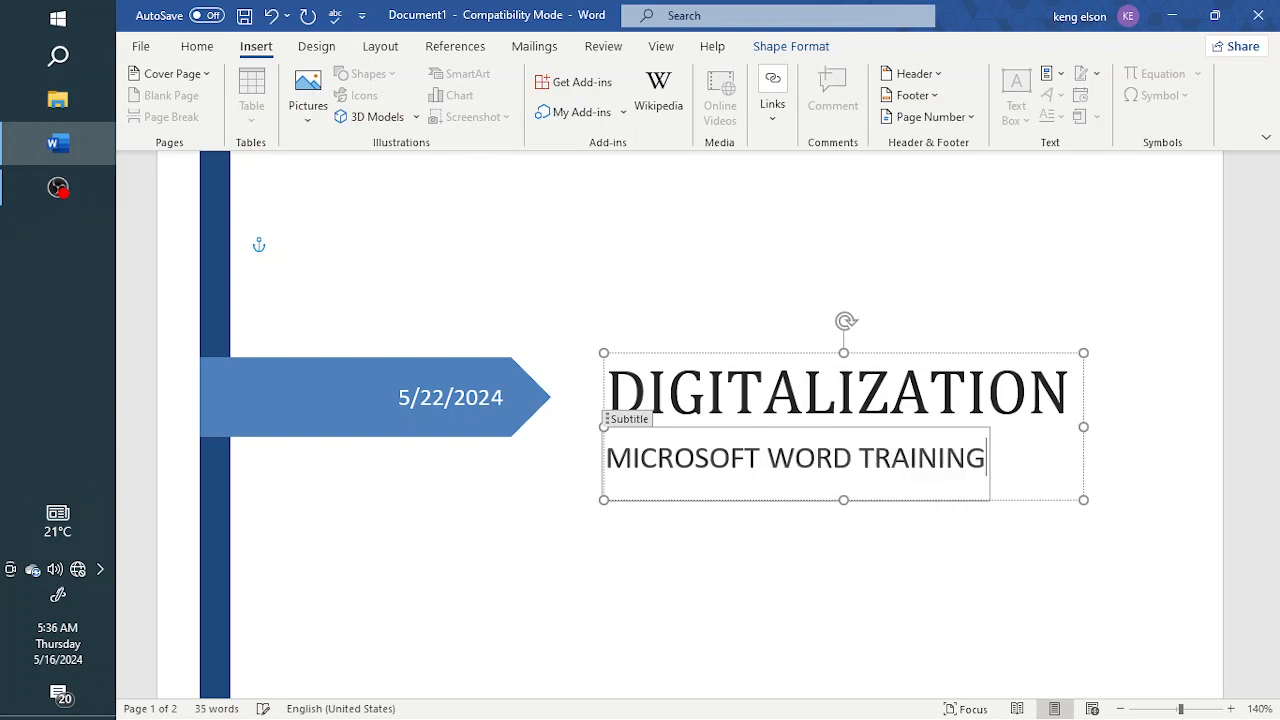
{"action": "left_click", "coordinate": [680, 530]}
Zoom the page out to 110% and replace the cover page's company name placeholder with ESTUDYUNIVERSE
{"action": "scroll", "coordinate": [723, 520], "scroll_direction": "down", "scroll_amount": 5}
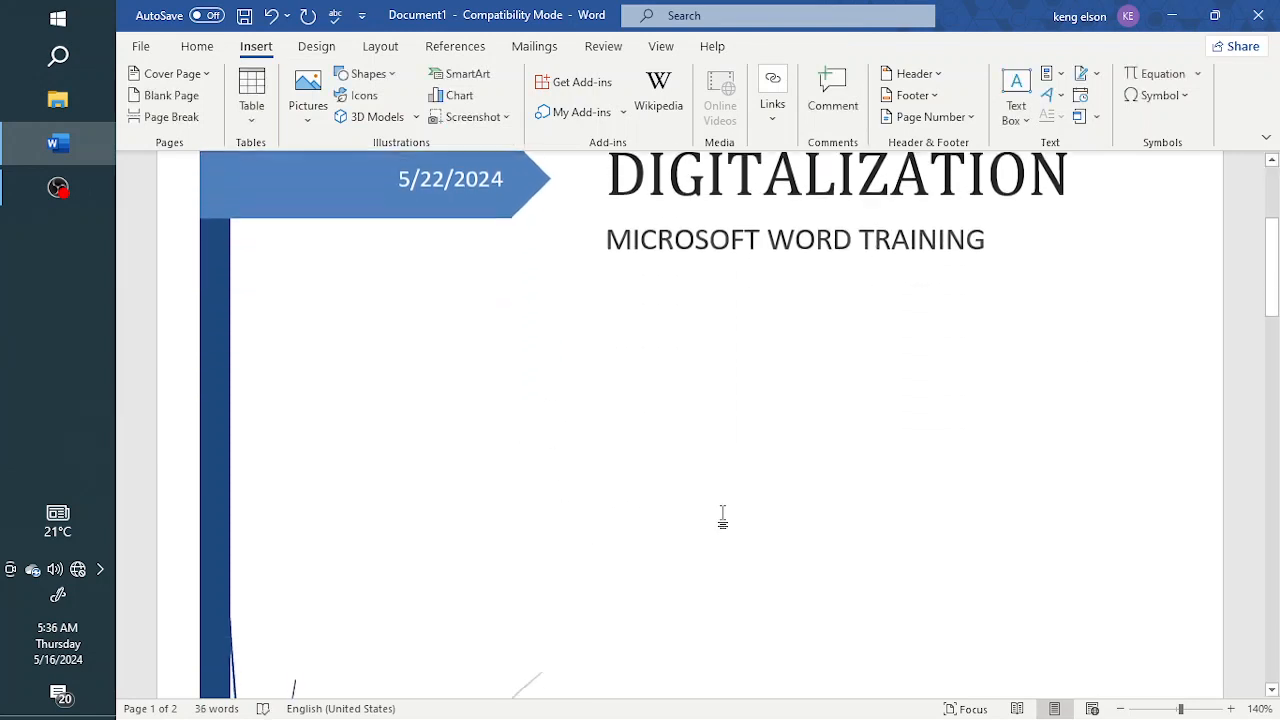
{"action": "scroll", "coordinate": [723, 512], "scroll_direction": "down", "scroll_amount": 1}
{"action": "left_click", "coordinate": [1121, 709]}
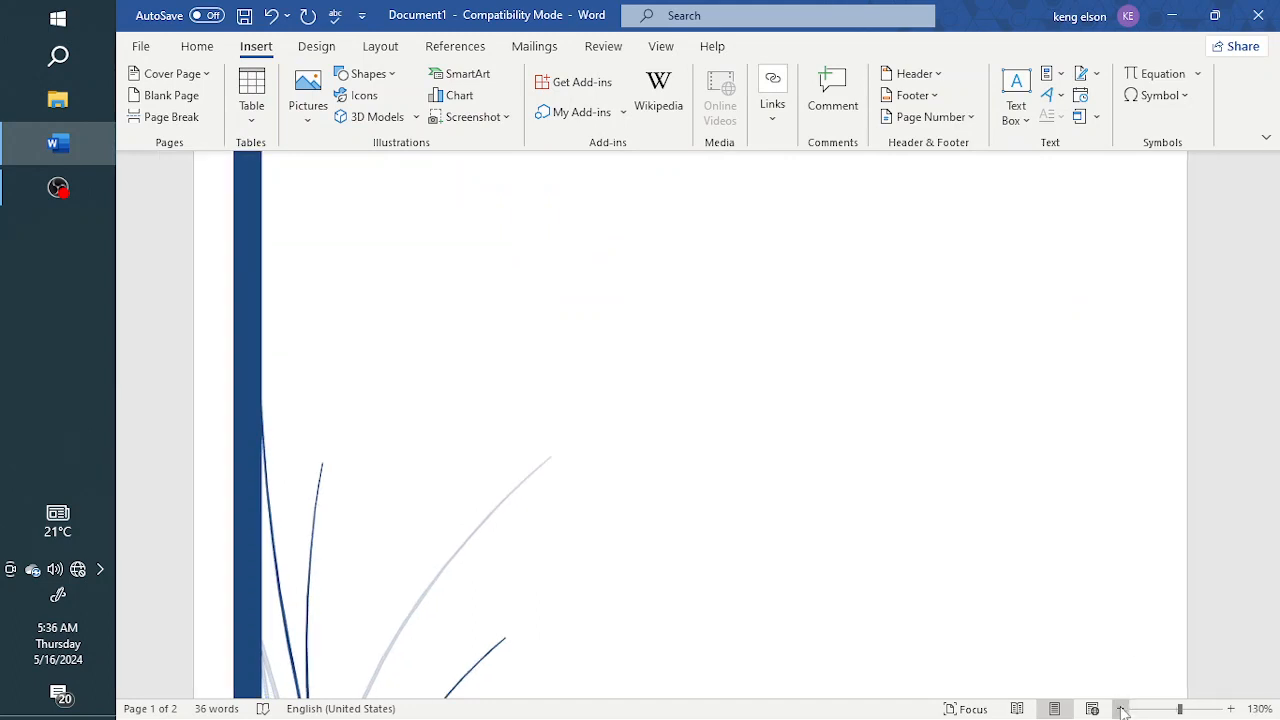
{"action": "left_click", "coordinate": [1121, 709]}
{"action": "left_click", "coordinate": [1121, 709]}
{"action": "scroll", "coordinate": [837, 551], "scroll_direction": "up", "scroll_amount": 3}
{"action": "scroll", "coordinate": [836, 553], "scroll_direction": "down", "scroll_amount": 2}
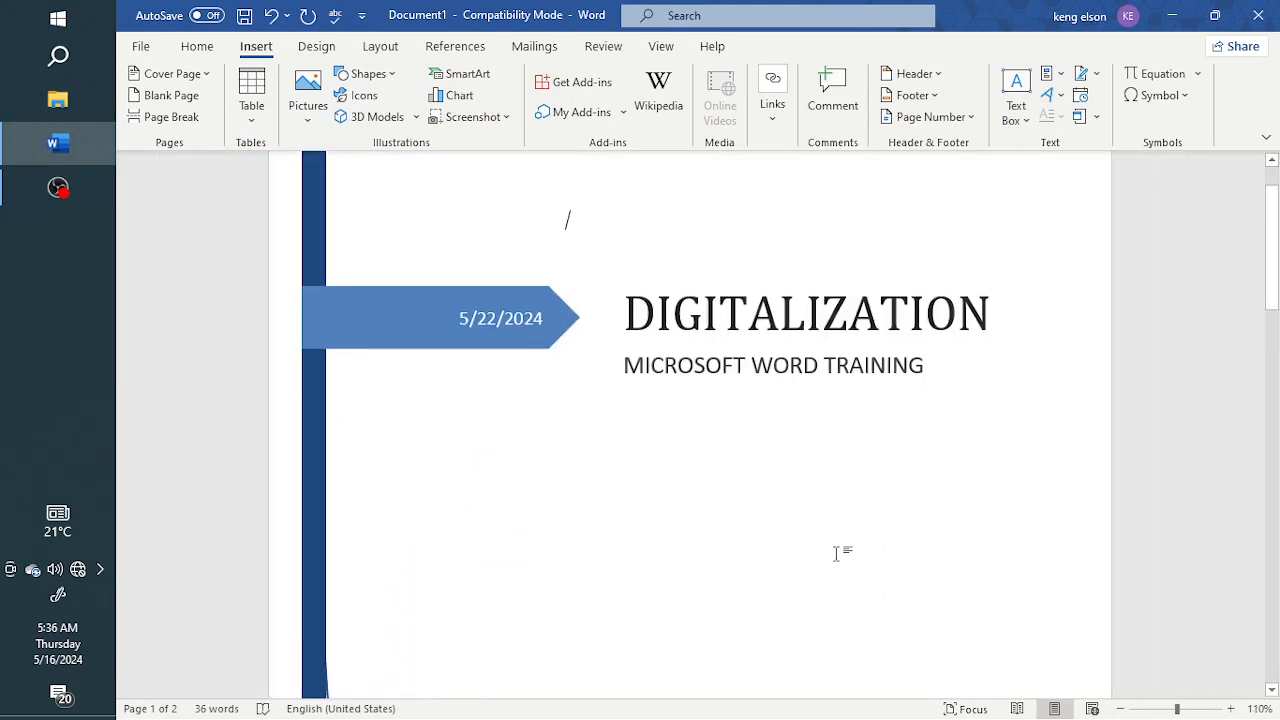
{"action": "scroll", "coordinate": [836, 553], "scroll_direction": "down", "scroll_amount": 6}
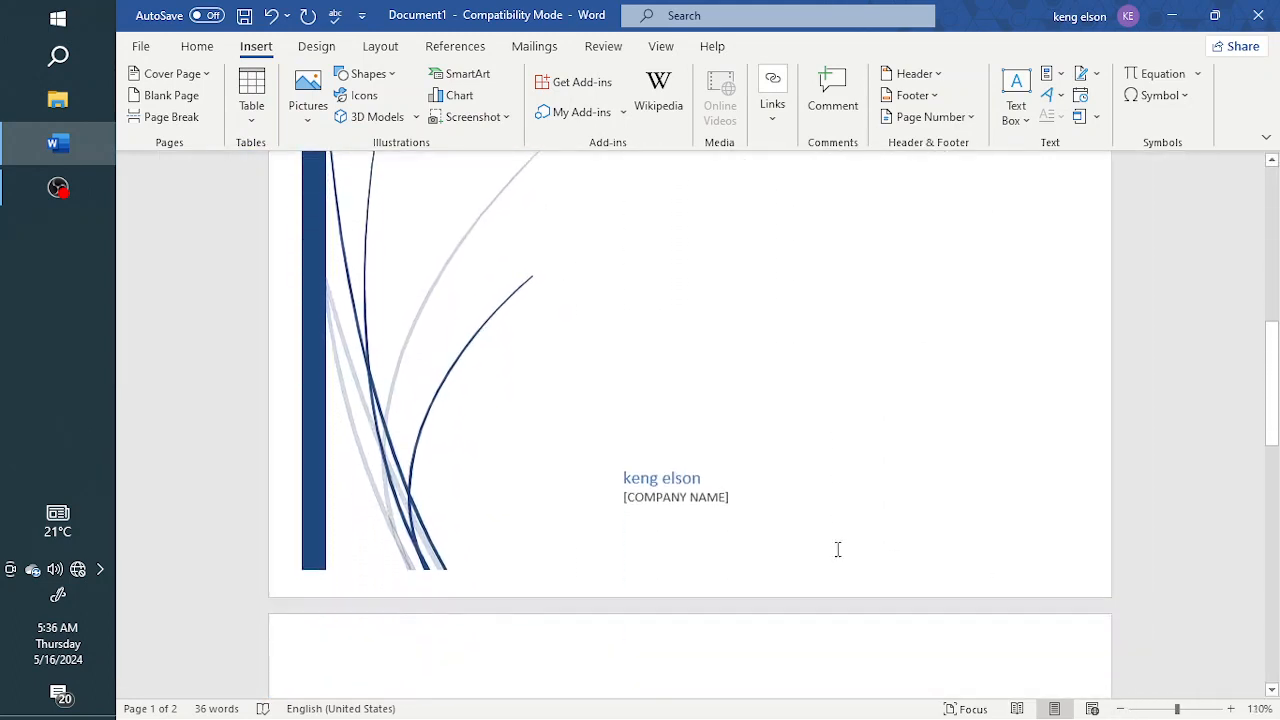
{"action": "left_click", "coordinate": [675, 495]}
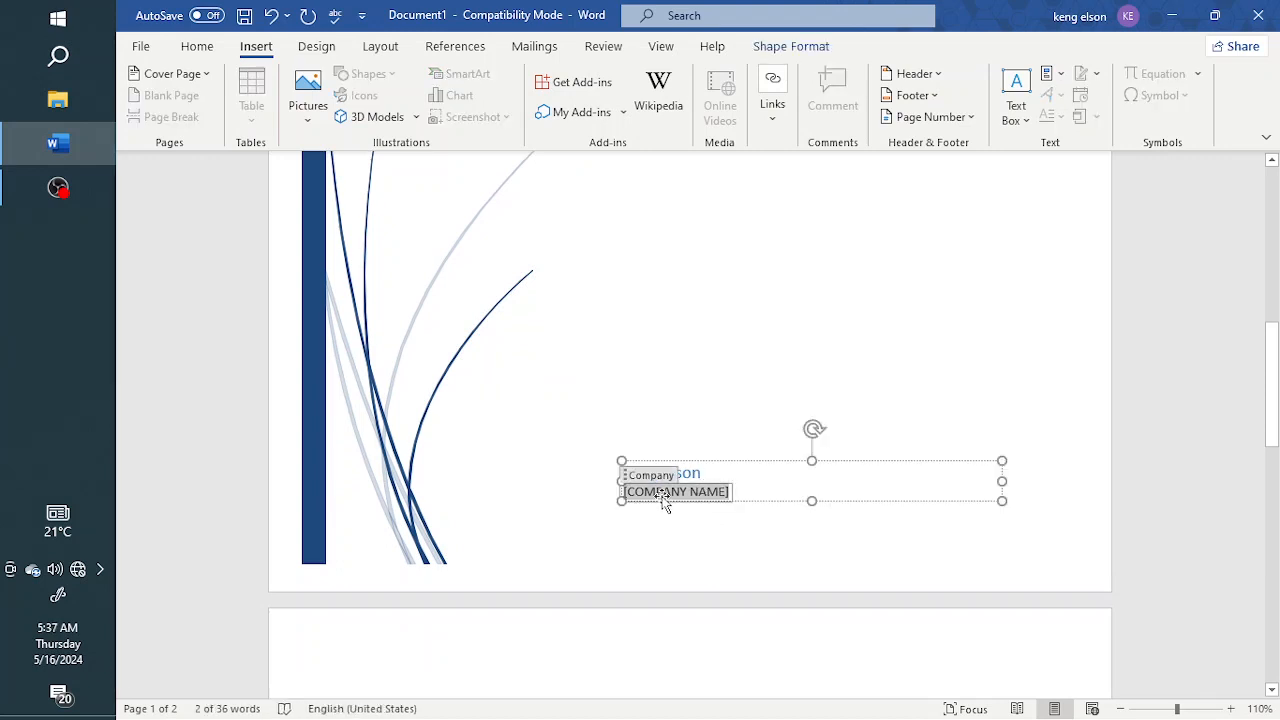
{"action": "key", "text": "Delete"}
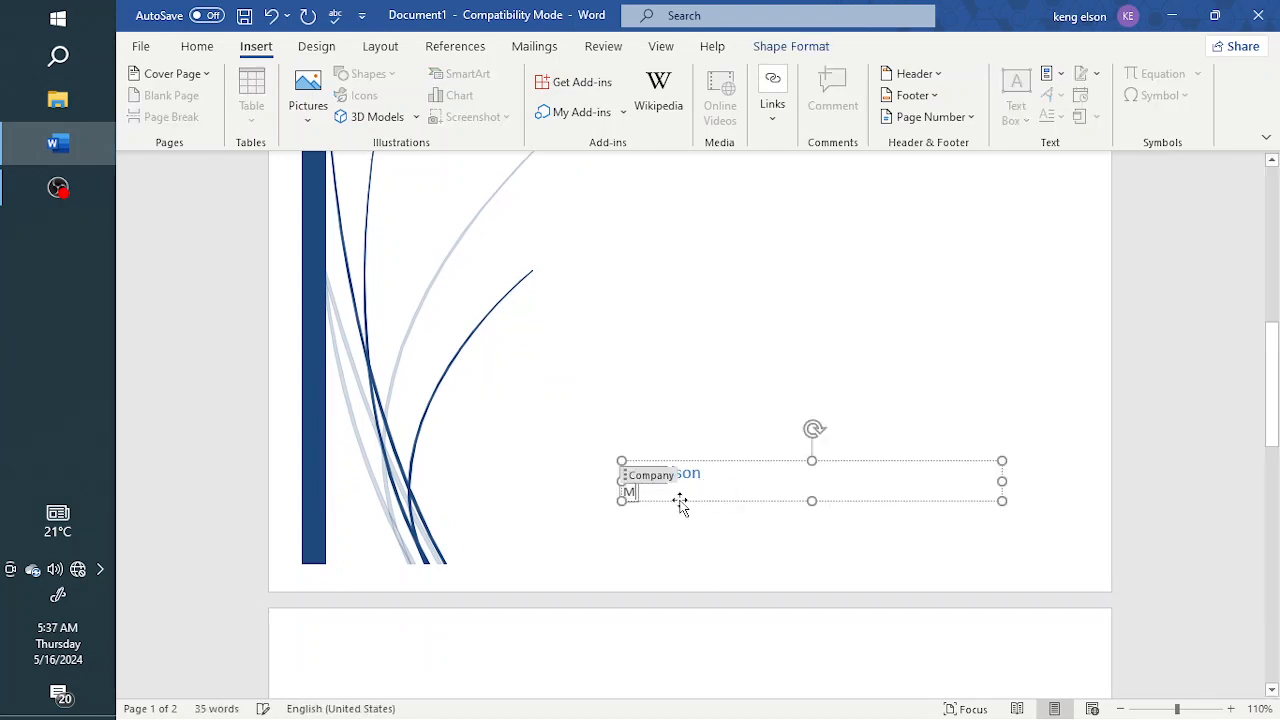
{"action": "type", "text": "ESTU"}
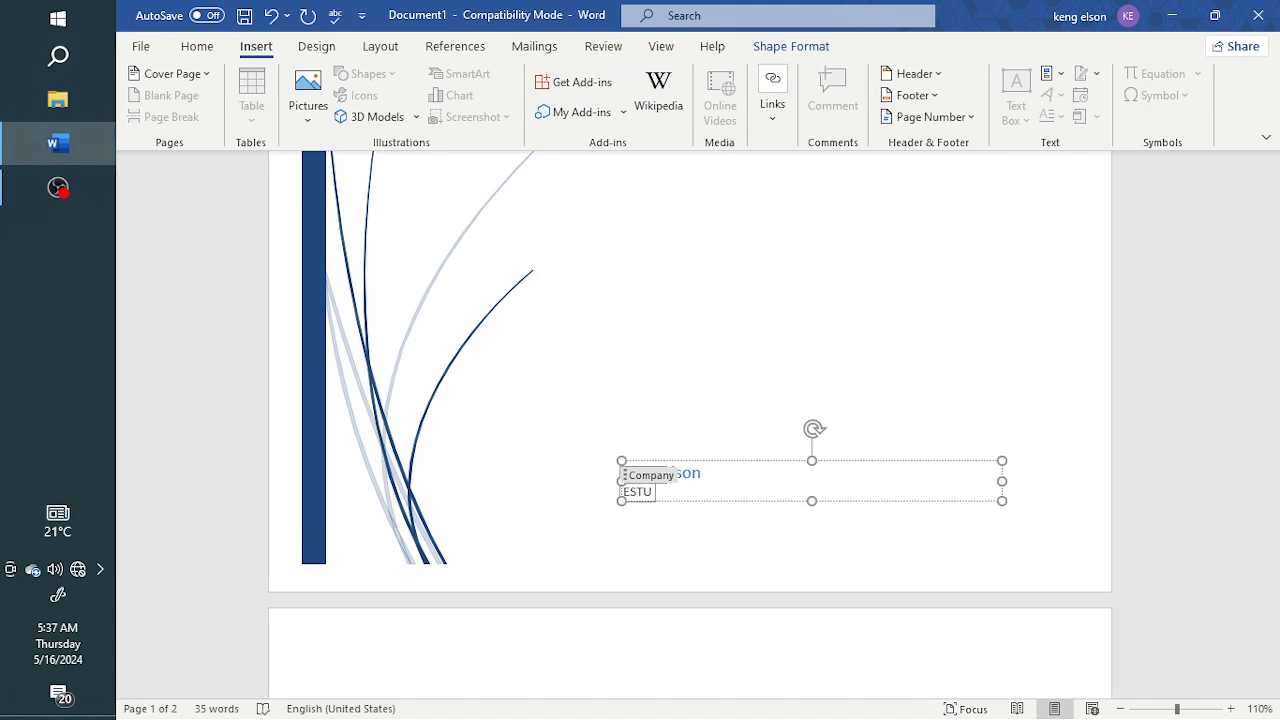
{"action": "type", "text": "DYUNVE"}
{"action": "type", "text": "VERSE"}
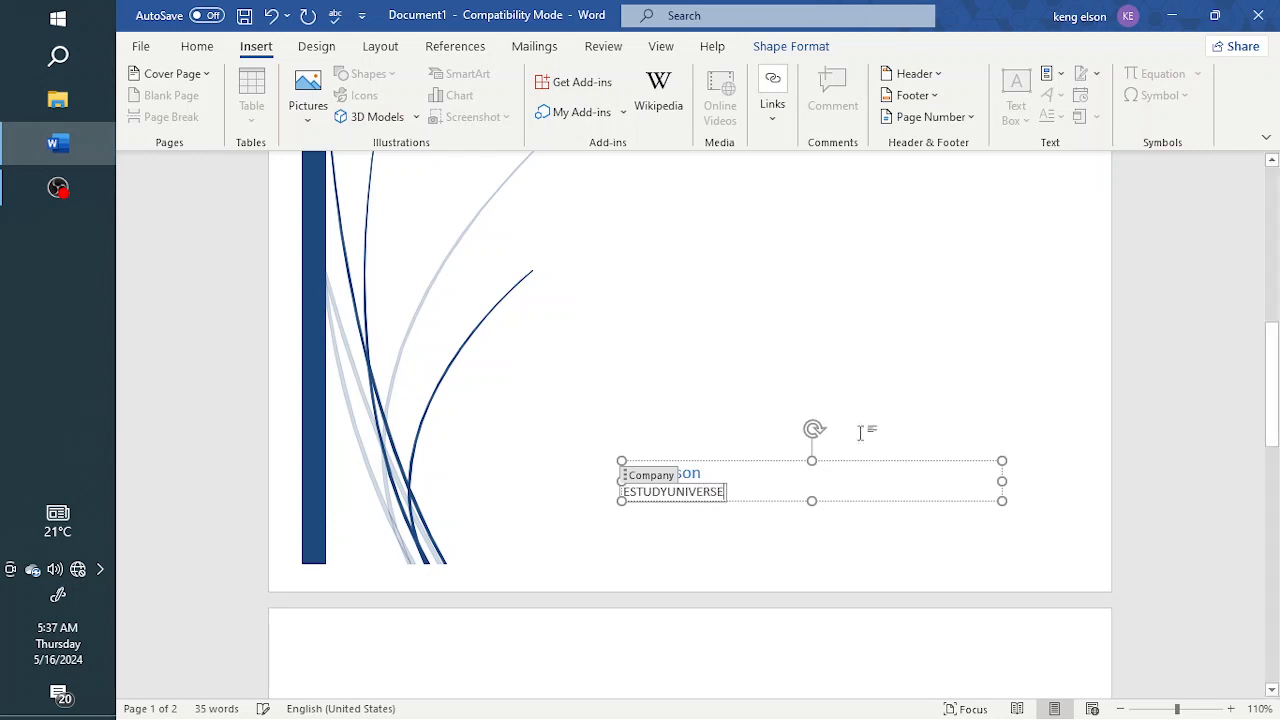
Insert a blank page below the bulleted list on the JUNE 2019 page
{"action": "scroll", "coordinate": [802, 440], "scroll_direction": "up", "scroll_amount": 5}
{"action": "scroll", "coordinate": [700, 534], "scroll_direction": "down", "scroll_amount": 5}
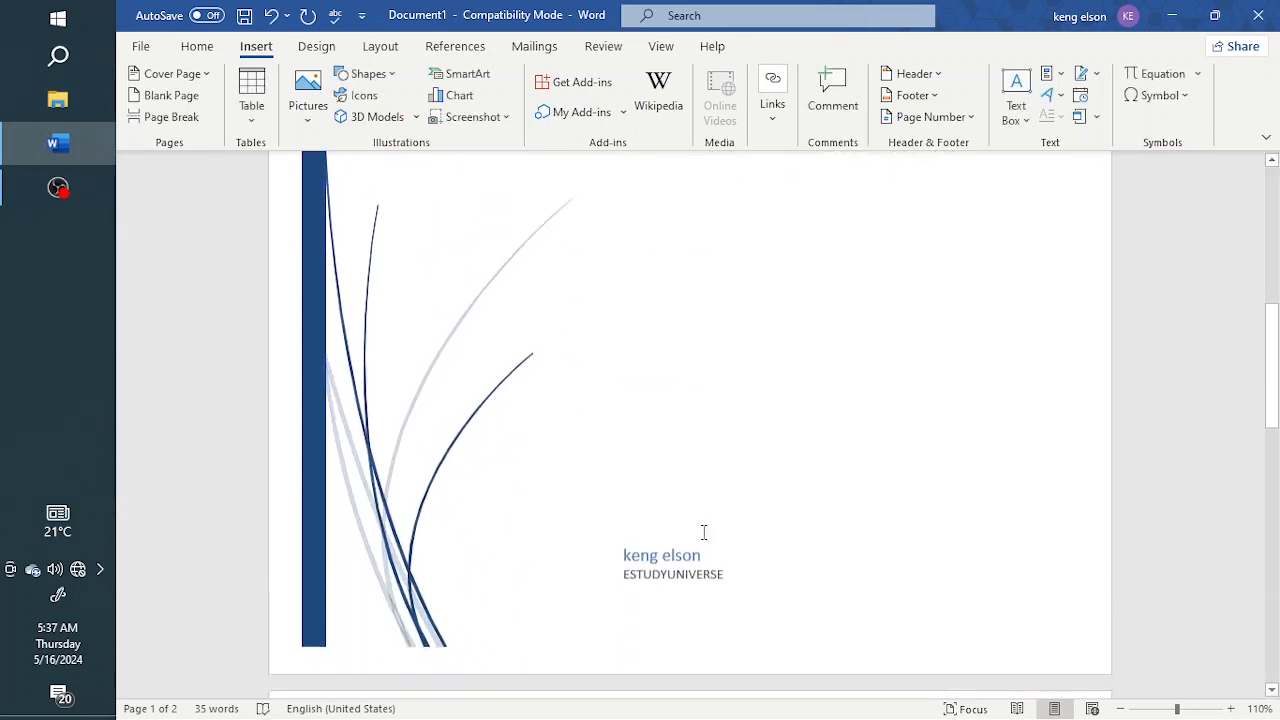
{"action": "scroll", "coordinate": [708, 418], "scroll_direction": "up", "scroll_amount": 5}
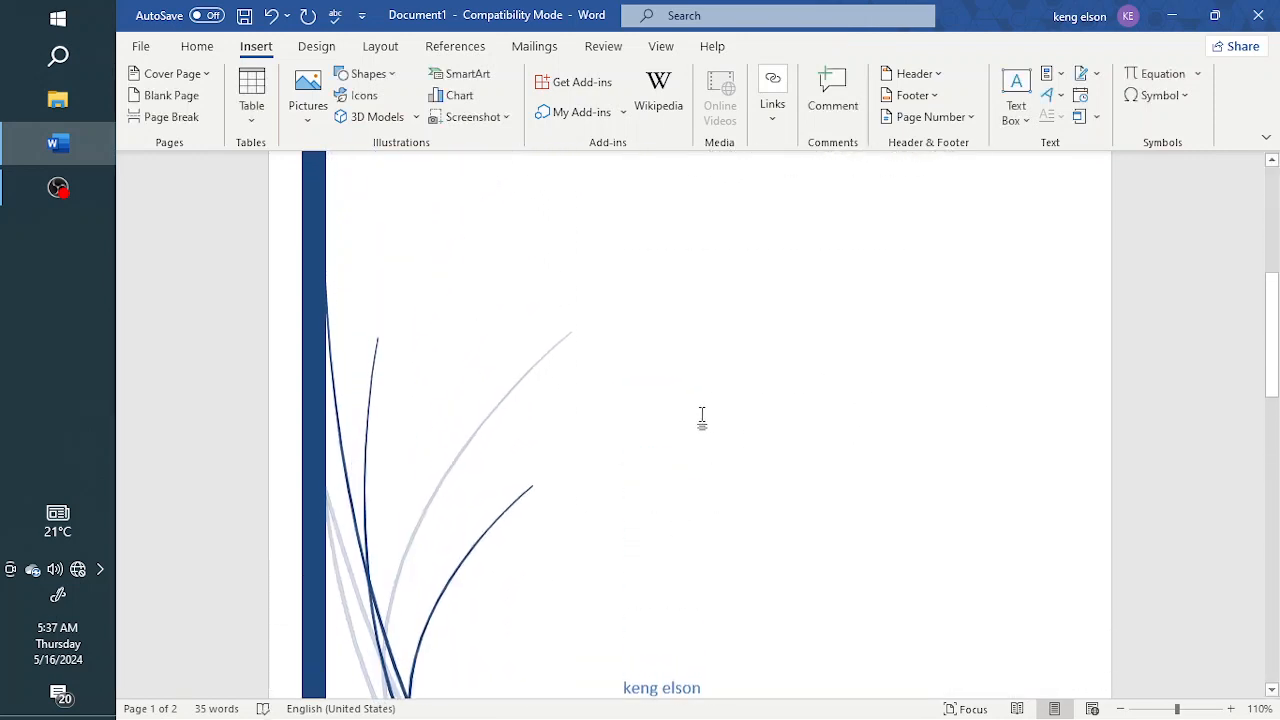
{"action": "scroll", "coordinate": [400, 511], "scroll_direction": "down", "scroll_amount": 4}
{"action": "left_click", "coordinate": [435, 570]}
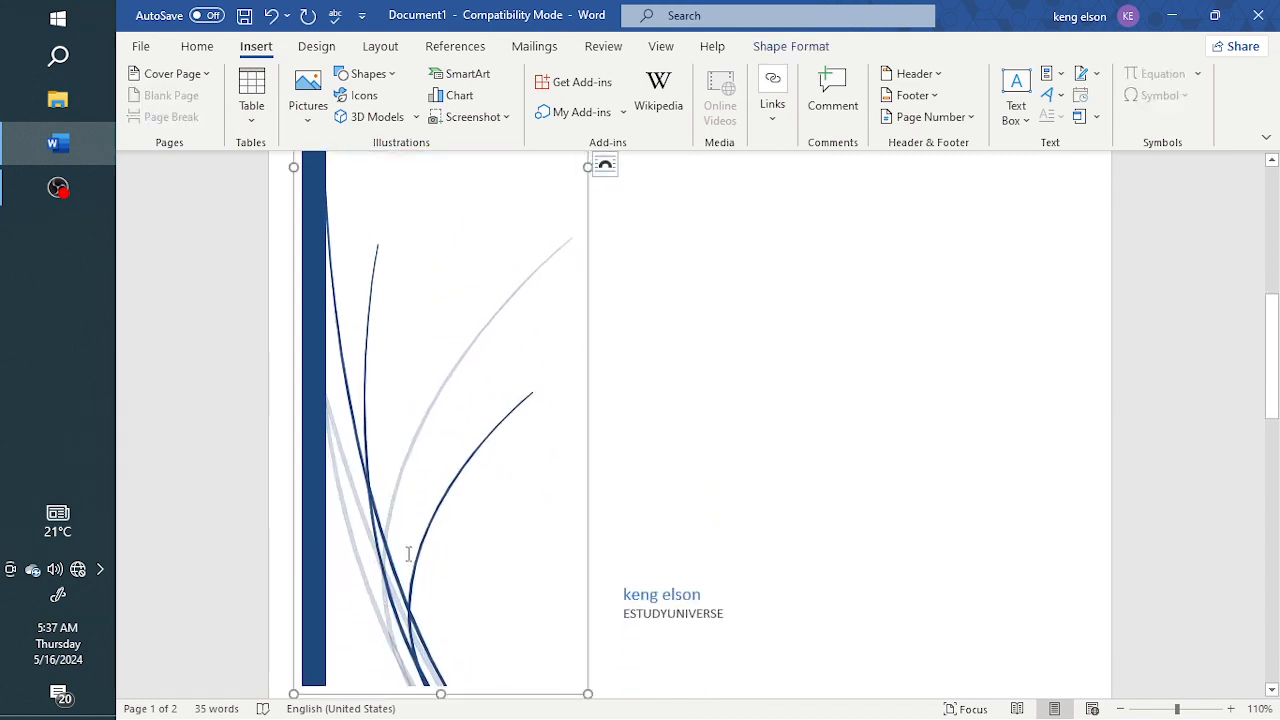
{"action": "scroll", "coordinate": [659, 430], "scroll_direction": "up", "scroll_amount": 5}
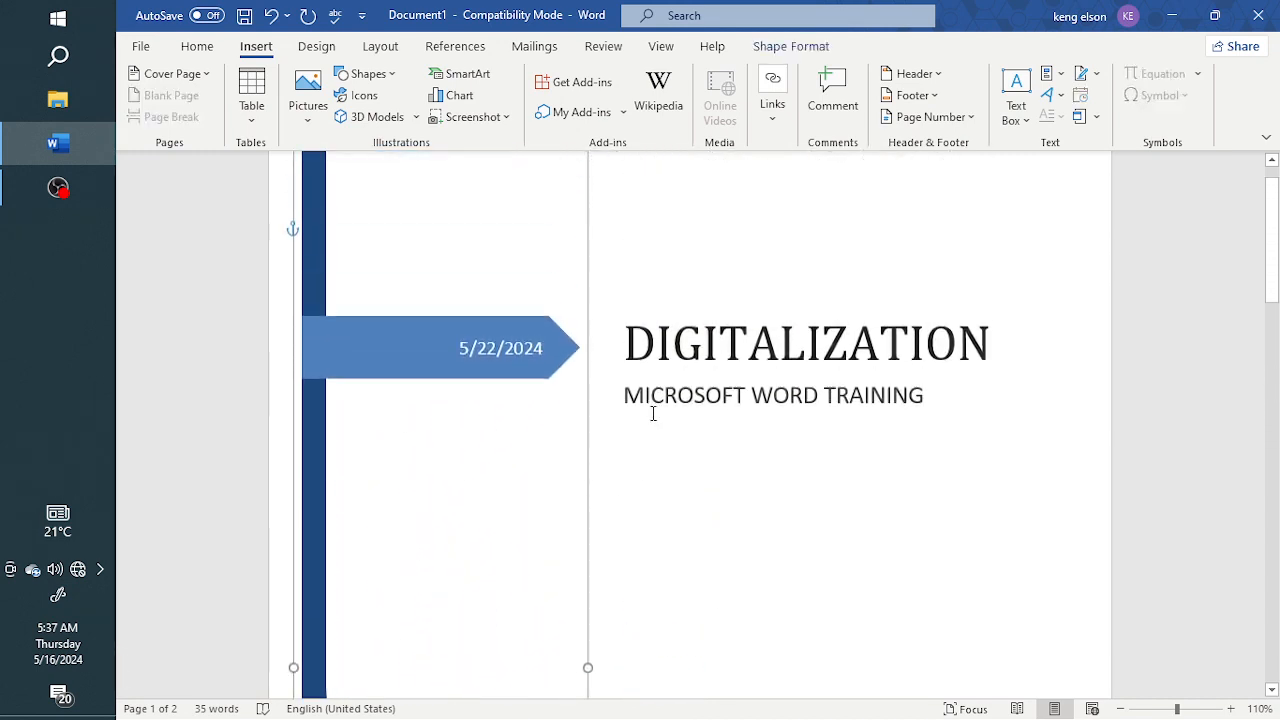
{"action": "scroll", "coordinate": [653, 413], "scroll_direction": "down", "scroll_amount": 10}
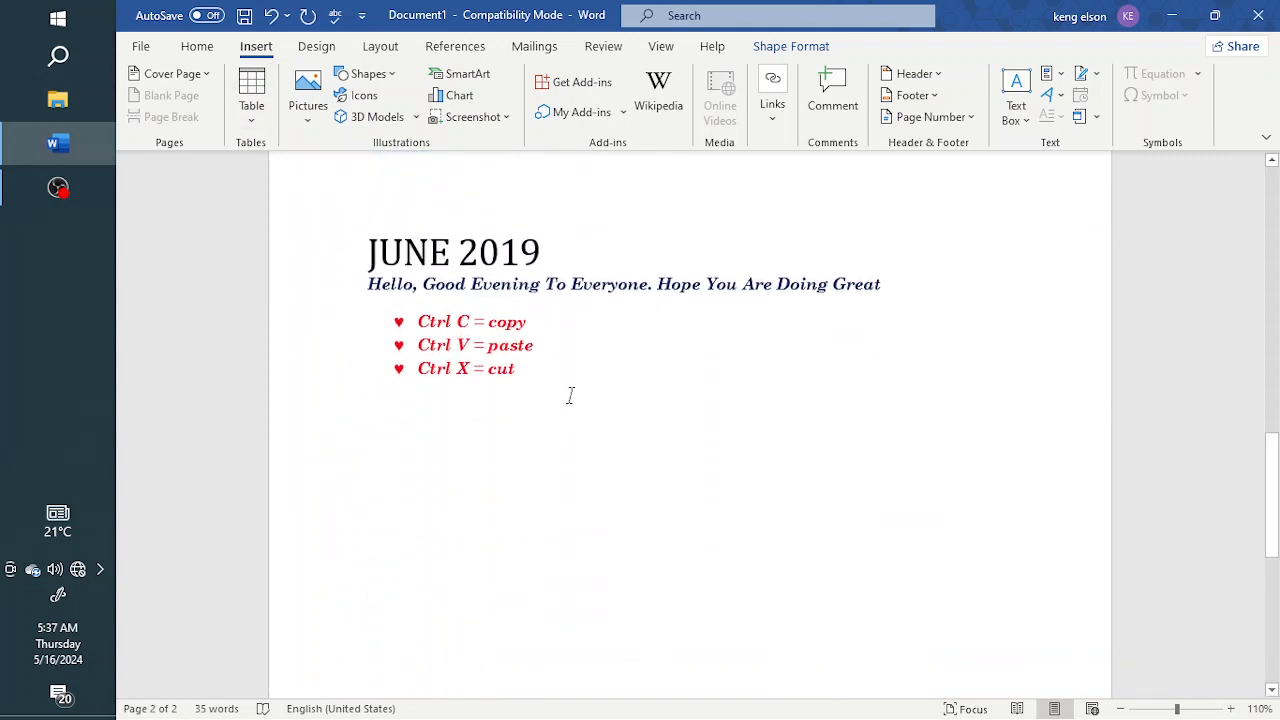
{"action": "left_click", "coordinate": [570, 396]}
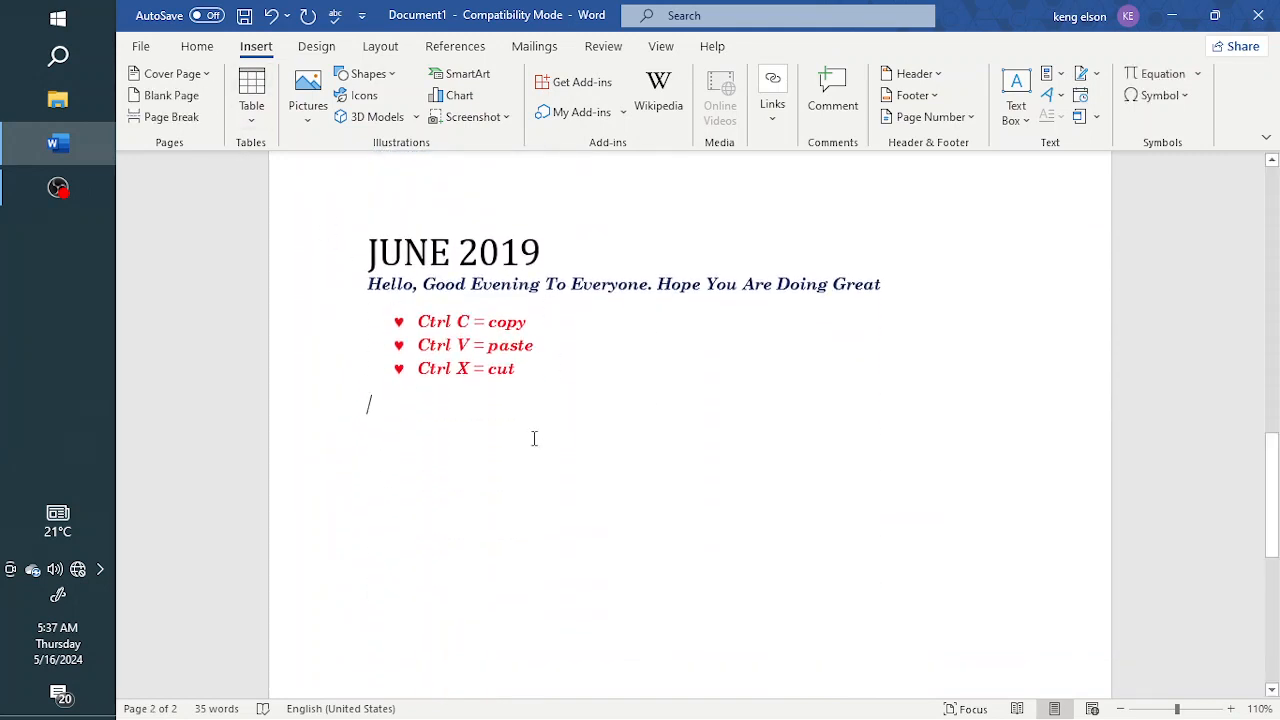
{"action": "left_click", "coordinate": [172, 107]}
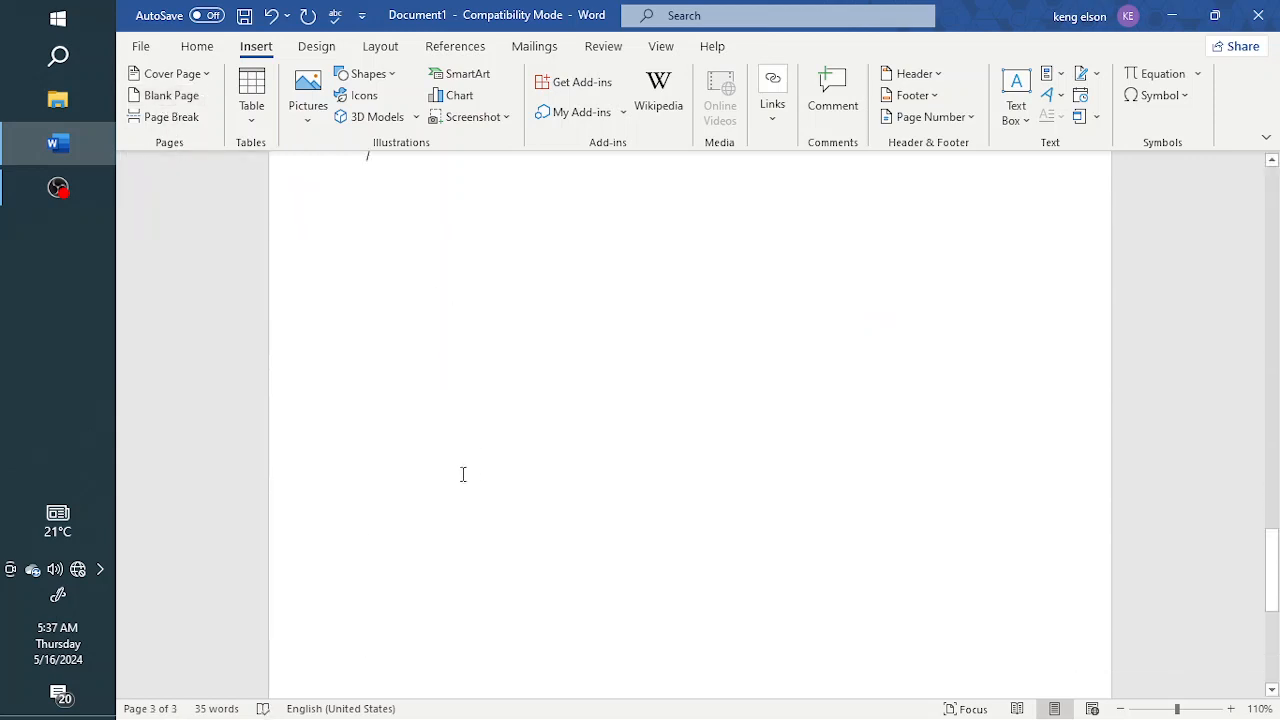
Insert a page break below the bulleted list on the JUNE 2019 page and check the pages that follow it
{"action": "scroll", "coordinate": [457, 466], "scroll_direction": "up", "scroll_amount": 10}
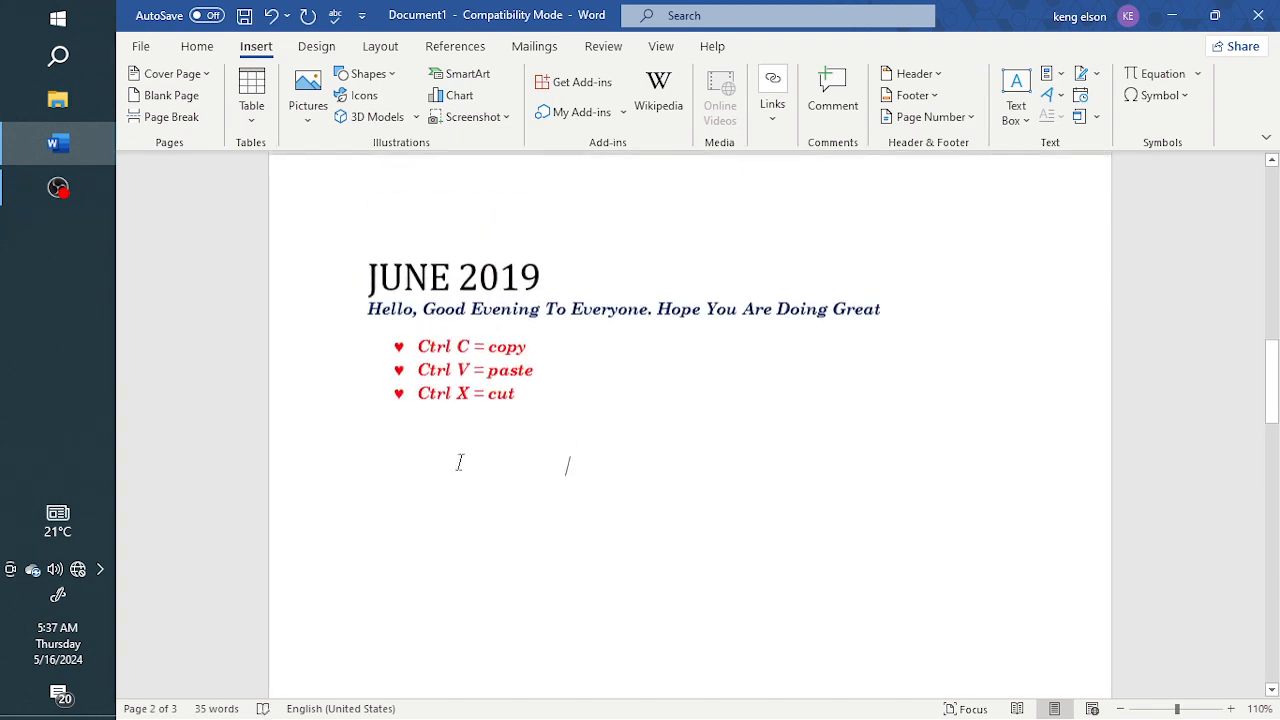
{"action": "left_click", "coordinate": [163, 122]}
{"action": "scroll", "coordinate": [515, 325], "scroll_direction": "down", "scroll_amount": 3}
{"action": "scroll", "coordinate": [683, 475], "scroll_direction": "down", "scroll_amount": 11}
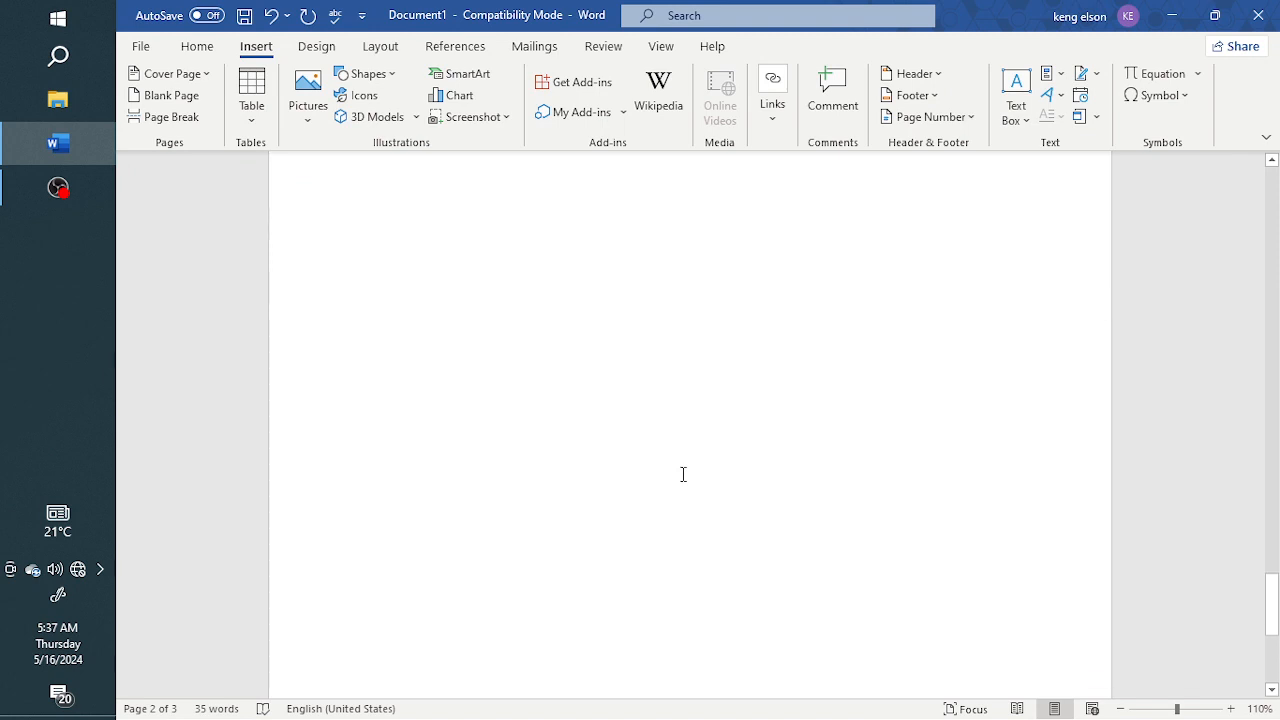
{"action": "scroll", "coordinate": [682, 474], "scroll_direction": "up", "scroll_amount": 10}
{"action": "scroll", "coordinate": [682, 473], "scroll_direction": "up", "scroll_amount": 3}
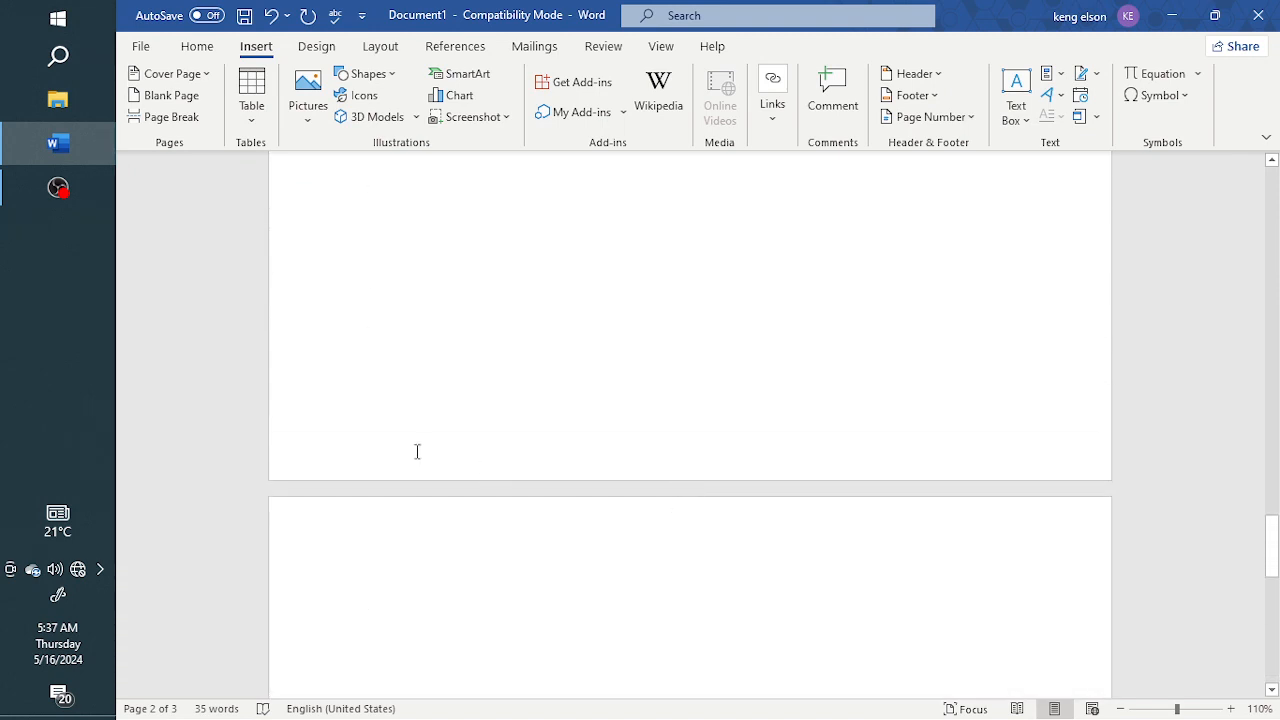
{"action": "scroll", "coordinate": [495, 295], "scroll_direction": "up", "scroll_amount": 15}
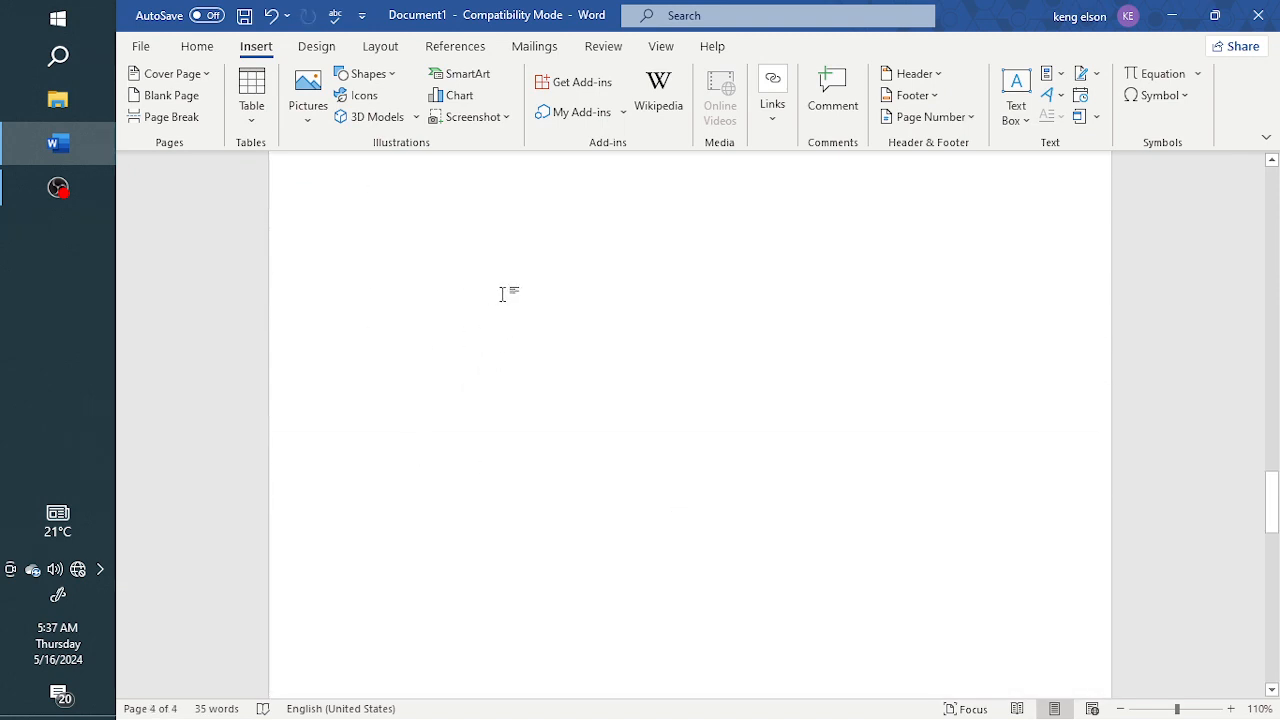
{"action": "scroll", "coordinate": [501, 294], "scroll_direction": "up", "scroll_amount": 20}
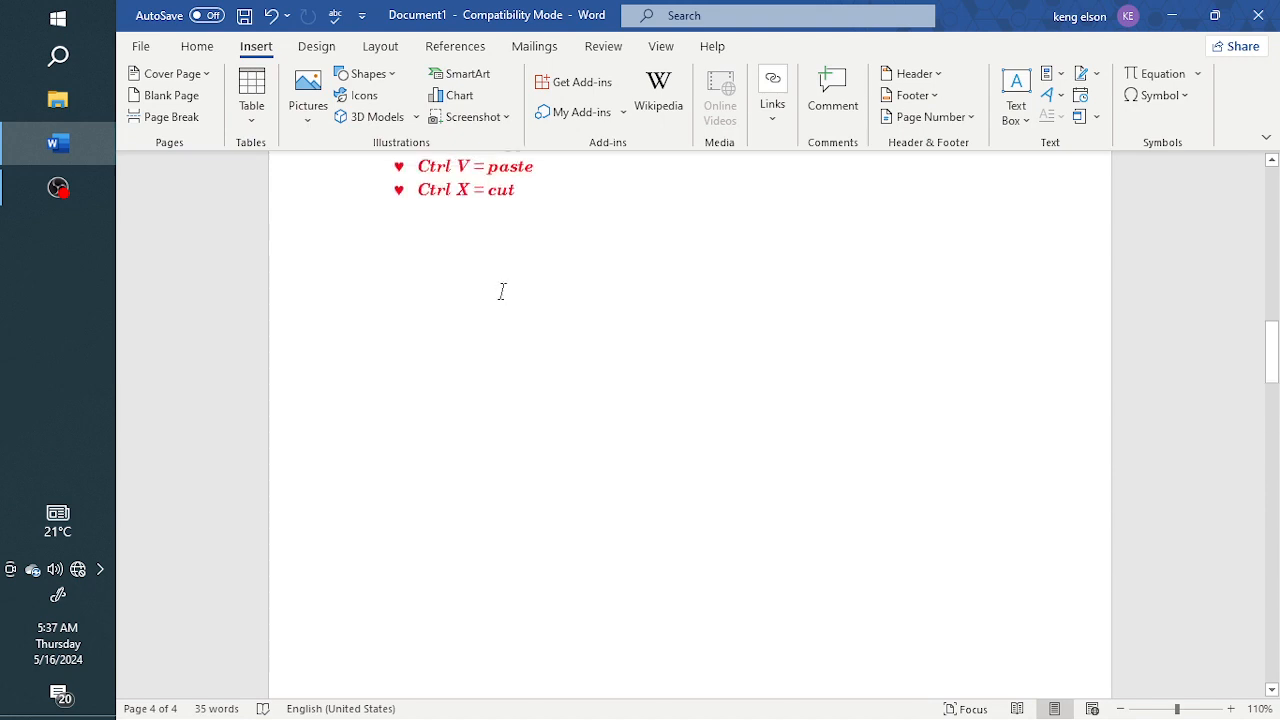
{"action": "scroll", "coordinate": [501, 291], "scroll_direction": "down", "scroll_amount": 3}
{"action": "scroll", "coordinate": [501, 291], "scroll_direction": "down", "scroll_amount": 3}
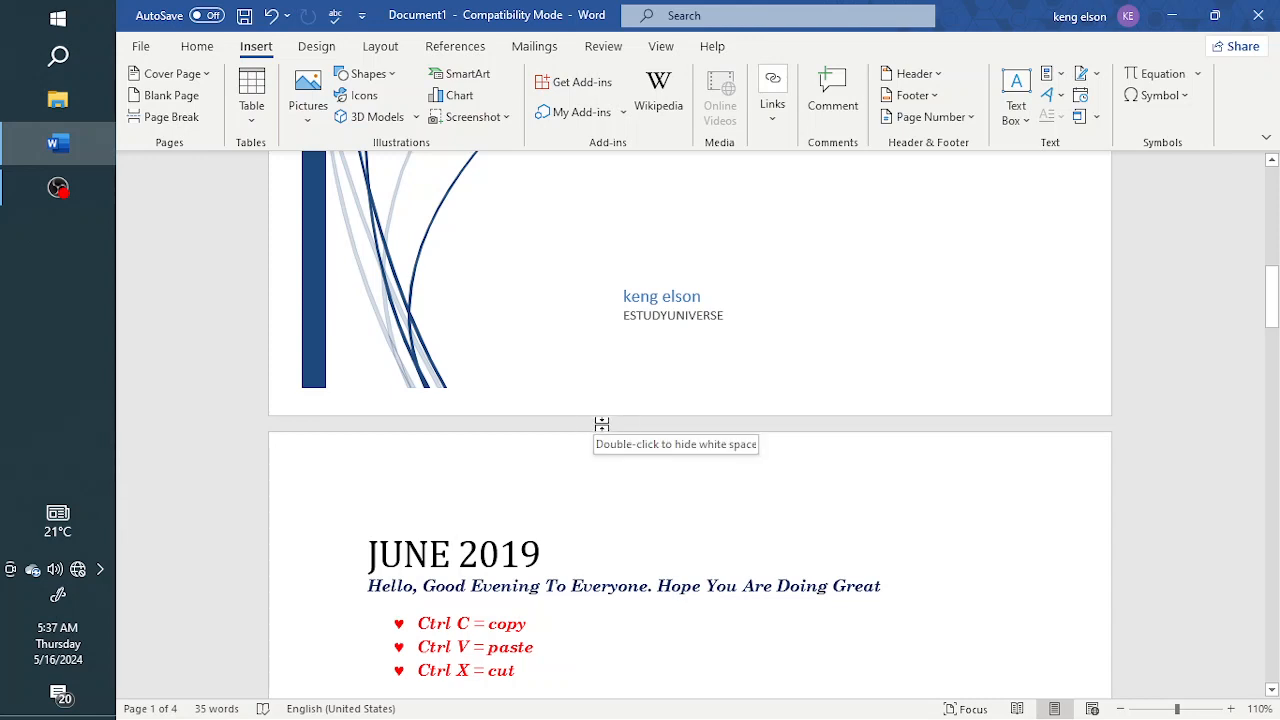
Hide the white space between the cover page and the JUNE 2019 page
{"action": "scroll", "coordinate": [603, 428], "scroll_direction": "up", "scroll_amount": 6}
{"action": "scroll", "coordinate": [592, 440], "scroll_direction": "down", "scroll_amount": 3}
{"action": "scroll", "coordinate": [593, 440], "scroll_direction": "down", "scroll_amount": 4}
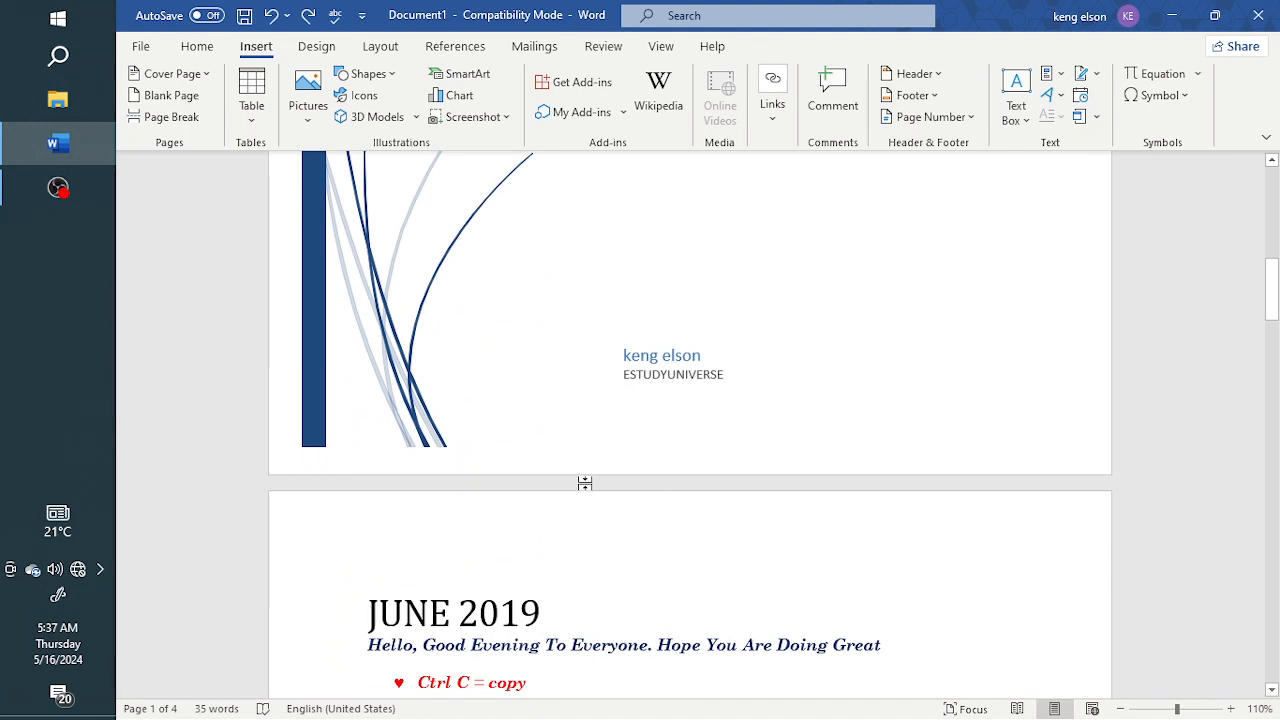
{"action": "double_click", "coordinate": [585, 483]}
{"action": "scroll", "coordinate": [586, 481], "scroll_direction": "up", "scroll_amount": 1}
{"action": "scroll", "coordinate": [588, 479], "scroll_direction": "down", "scroll_amount": 10}
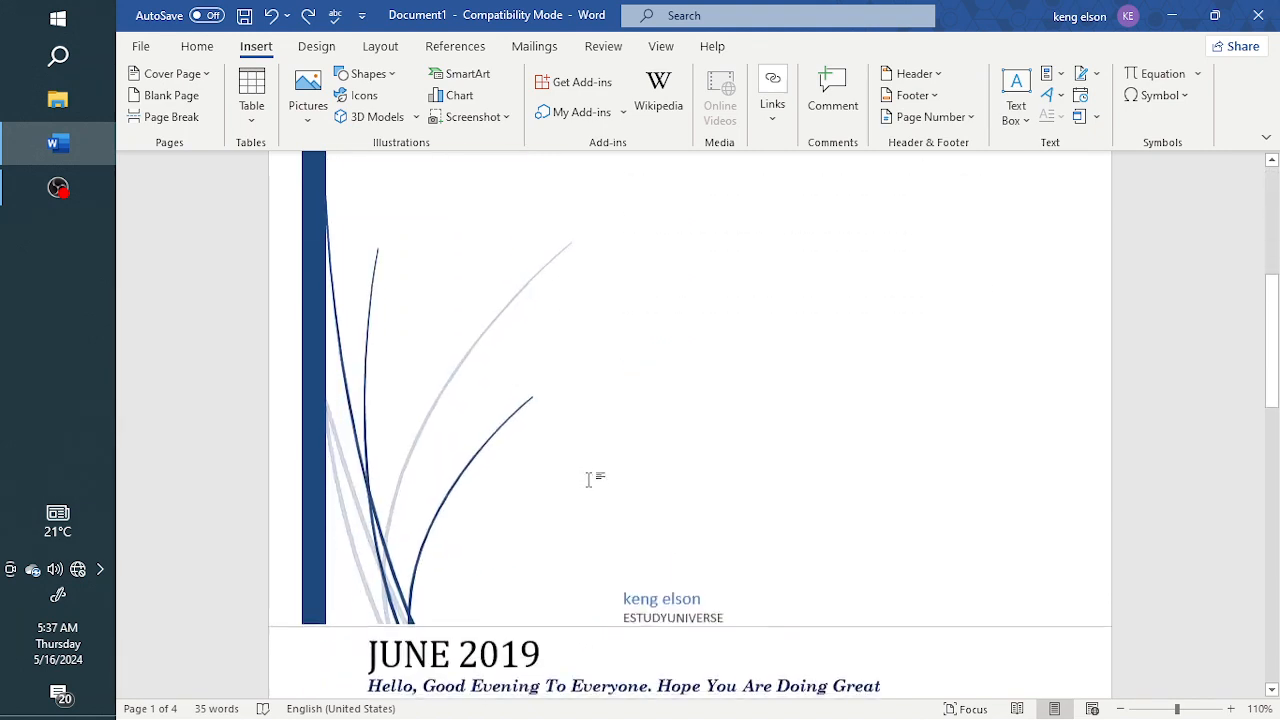
{"action": "scroll", "coordinate": [588, 479], "scroll_direction": "up", "scroll_amount": 2}
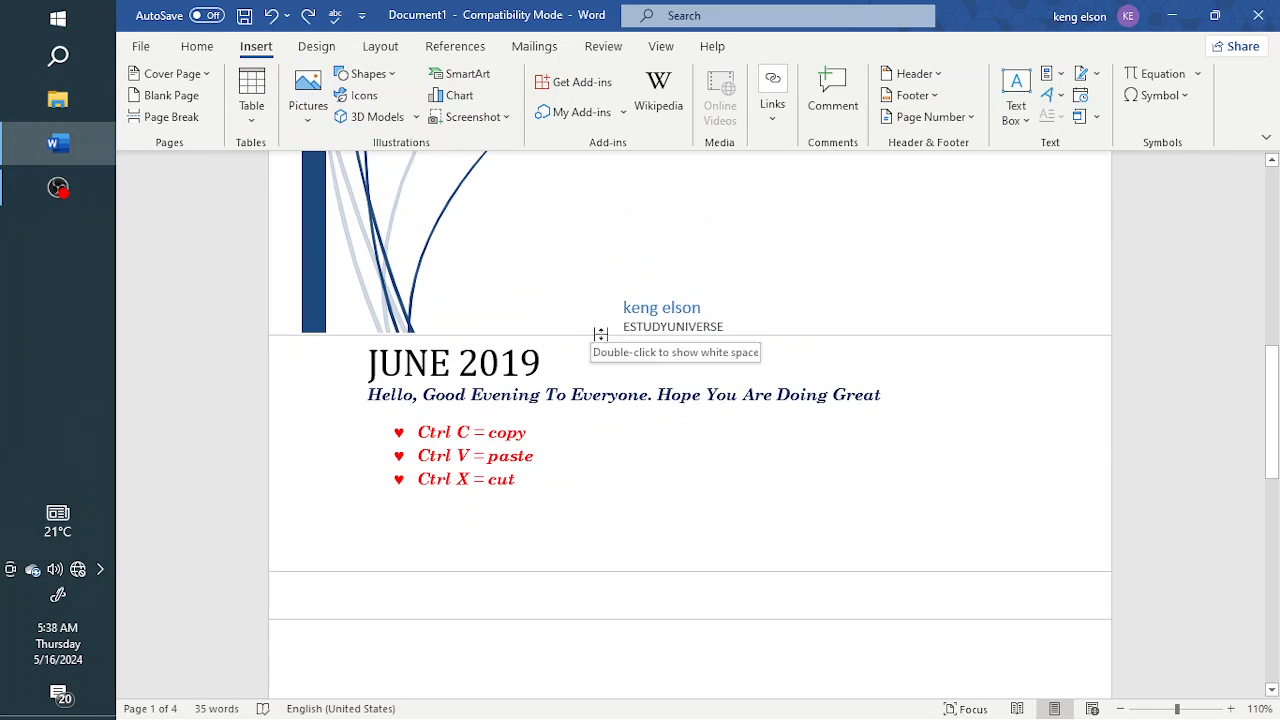
Insert a page break ahead of the JUNE 2019 heading, with the trial text RJRY typed above the heading and erased
{"action": "left_click", "coordinate": [162, 119]}
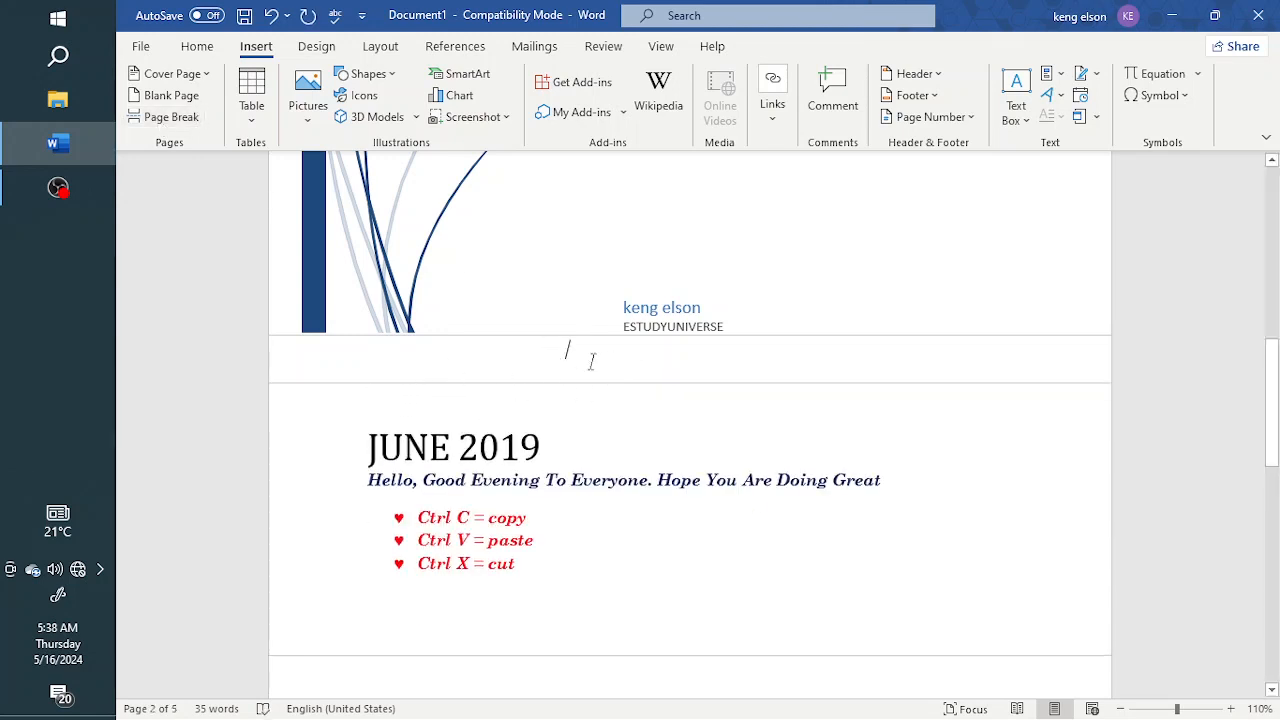
{"action": "left_click", "coordinate": [783, 374]}
{"action": "type", "text": "RJRY"}
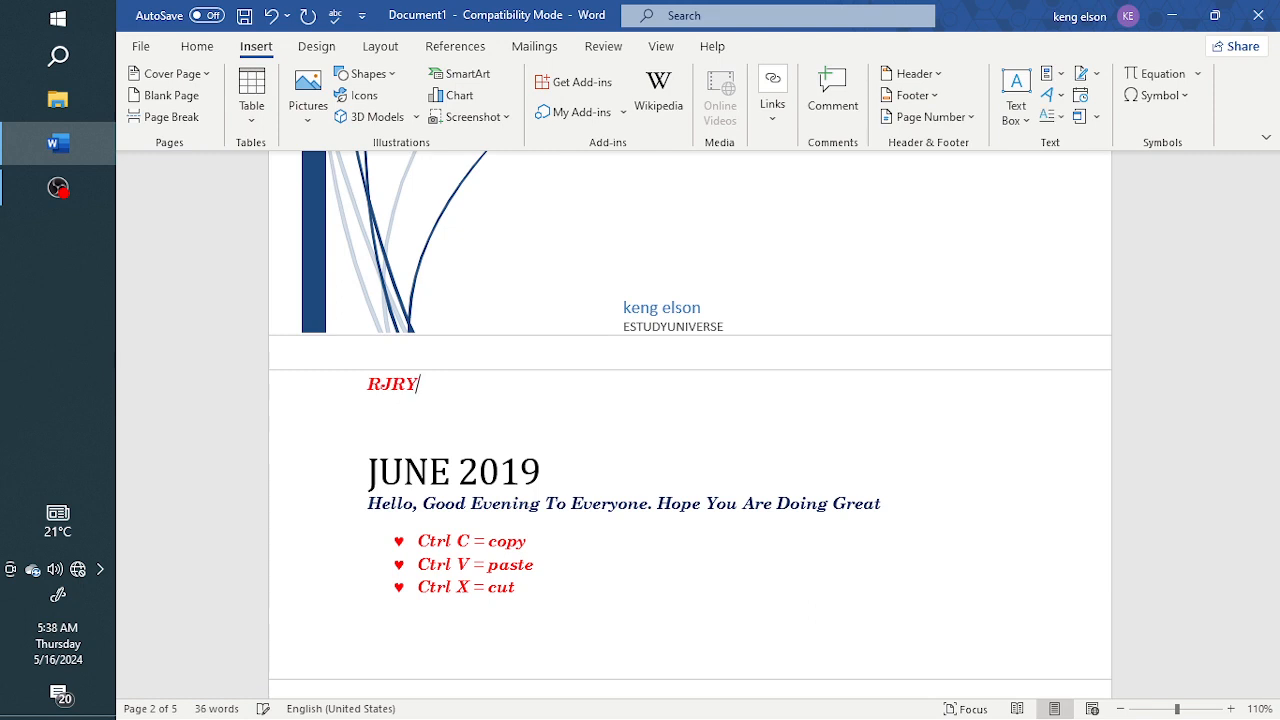
{"action": "key", "text": "BackSpace"}
{"action": "key", "text": "BackSpace"}
{"action": "key", "text": "BackSpace"}
{"action": "key", "text": "BackSpace"}
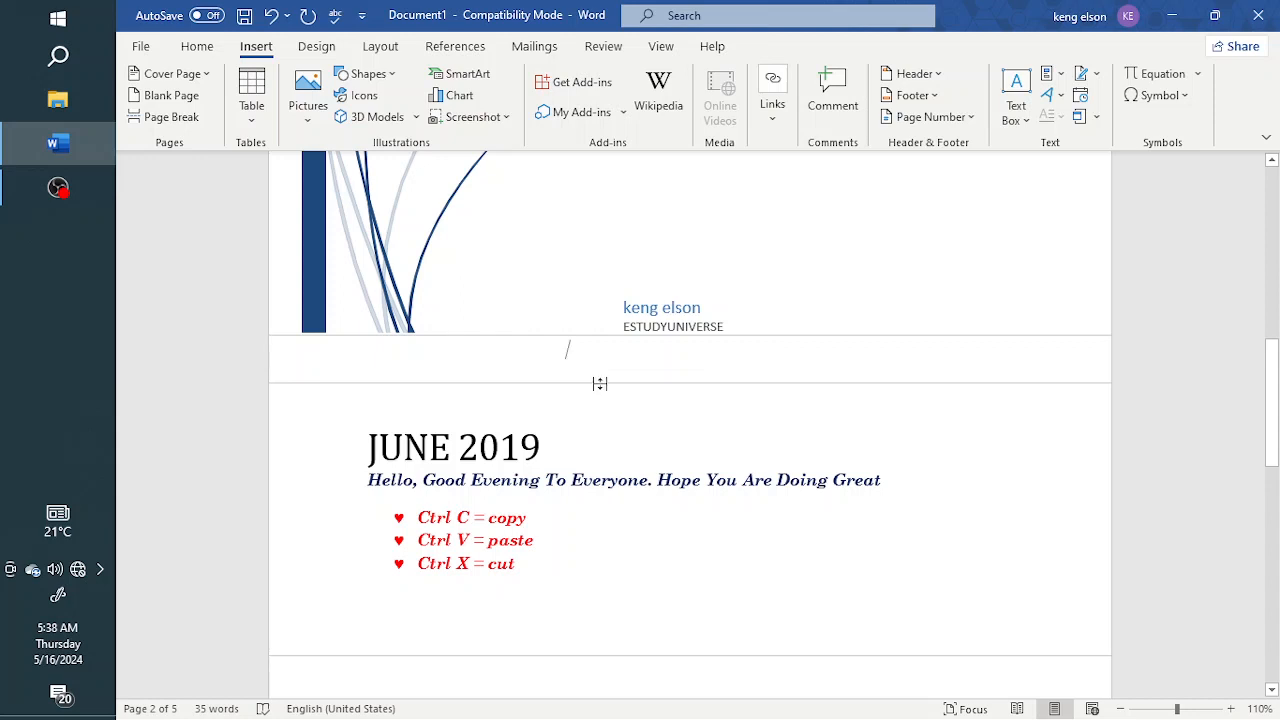
Show the white space between pages again and delete the page break added ahead of the JUNE 2019 heading
{"action": "double_click", "coordinate": [600, 384]}
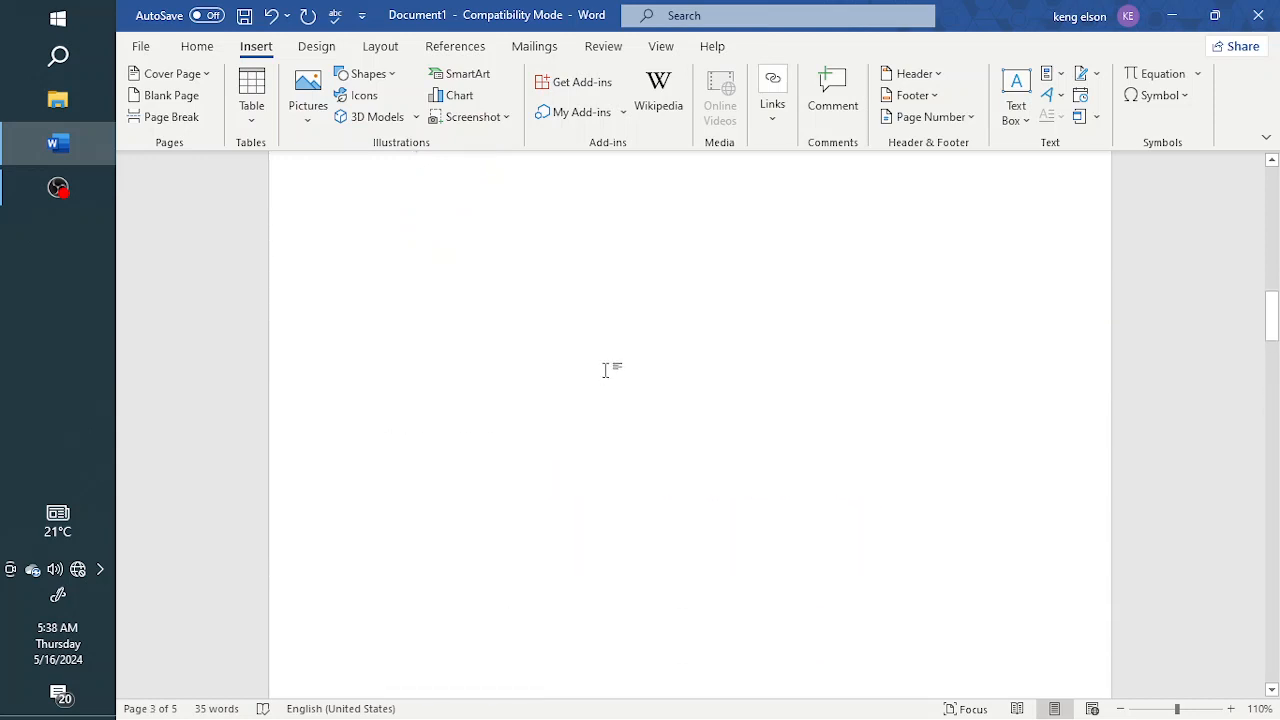
{"action": "scroll", "coordinate": [605, 370], "scroll_direction": "up", "scroll_amount": 7}
{"action": "scroll", "coordinate": [605, 370], "scroll_direction": "down", "scroll_amount": 5}
{"action": "key", "text": "BackSpace"}
{"action": "scroll", "coordinate": [484, 461], "scroll_direction": "down", "scroll_amount": 8}
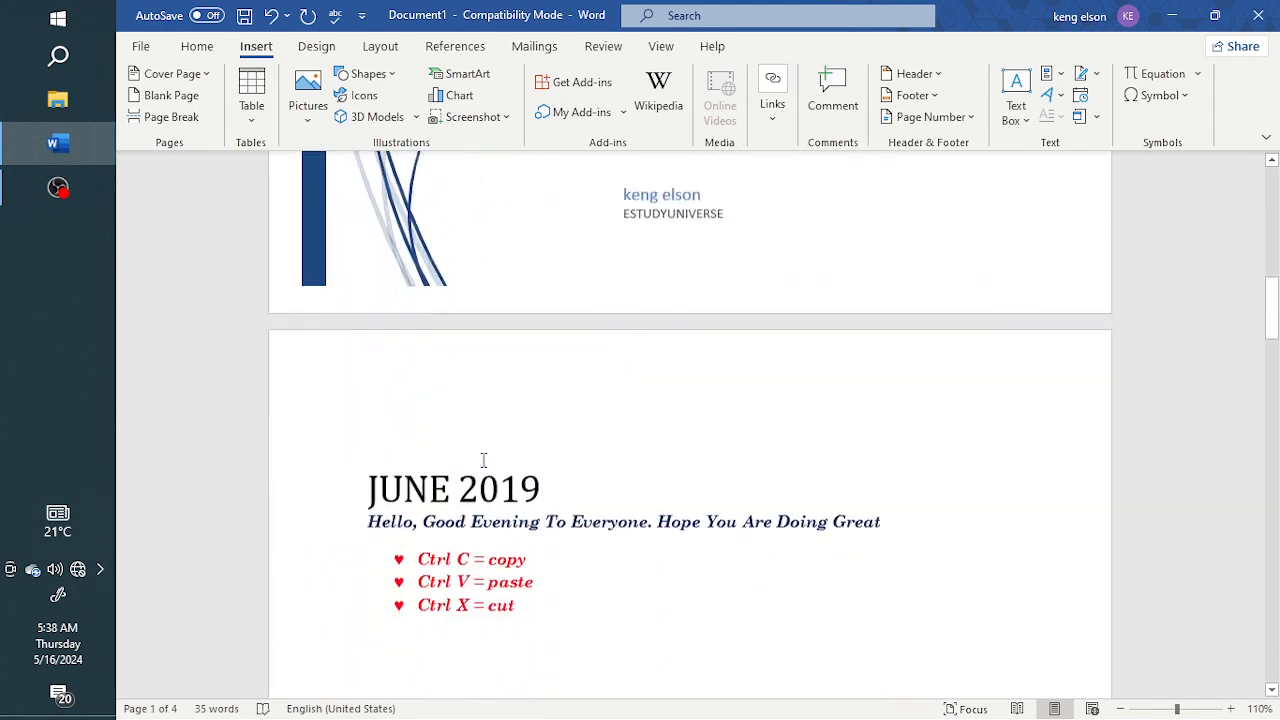
Try to delete the empty space above the JUNE 2019 heading from the start of its page, and undo the deletion
{"action": "left_click", "coordinate": [371, 371]}
{"action": "key", "text": "BackSpace"}
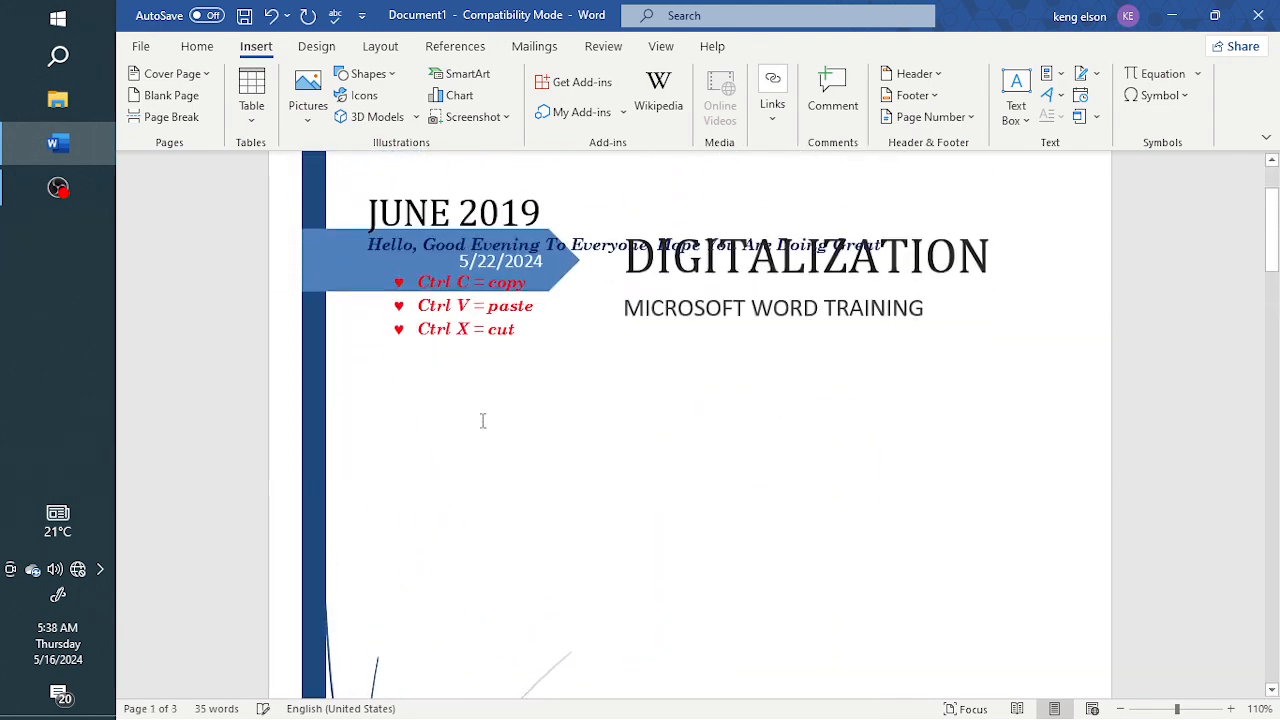
{"action": "scroll", "coordinate": [482, 421], "scroll_direction": "down", "scroll_amount": 1}
{"action": "key", "text": "ctrl+z"}
{"action": "scroll", "coordinate": [531, 491], "scroll_direction": "down", "scroll_amount": 10}
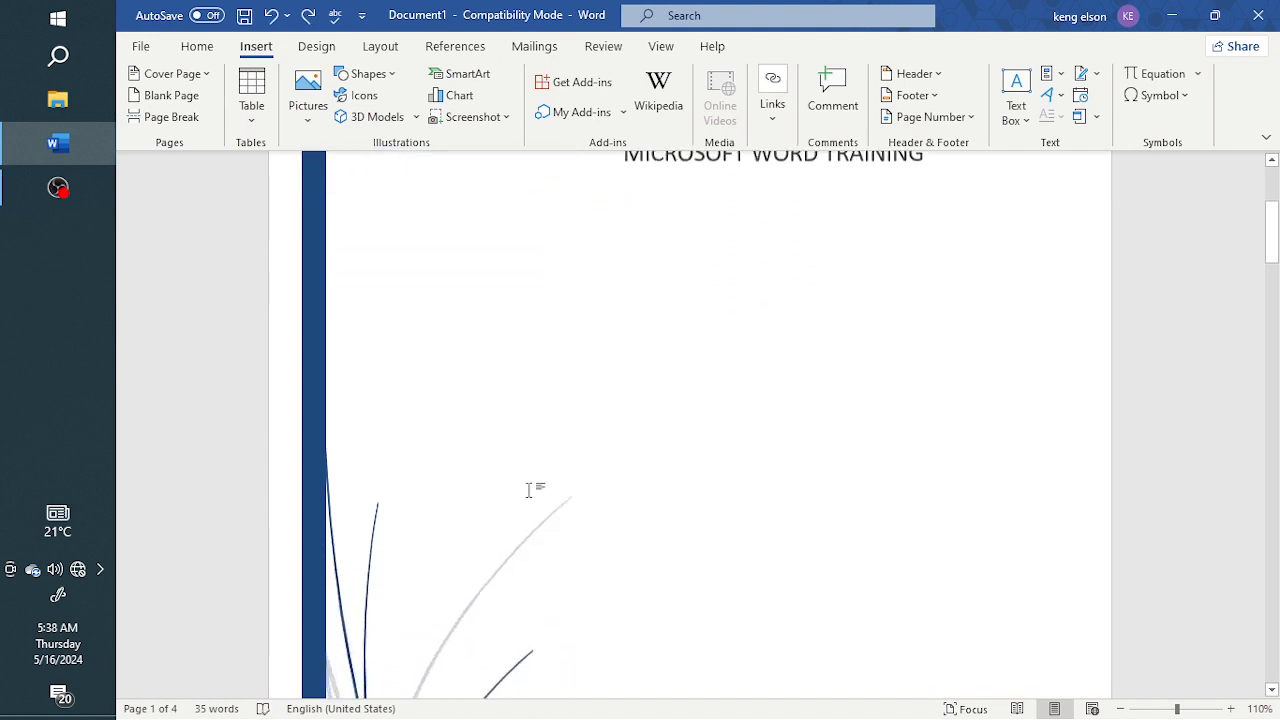
Try to backspace from directly before the JUNE 2019 heading to pull it up the page, and undo the change
{"action": "left_click", "coordinate": [489, 475]}
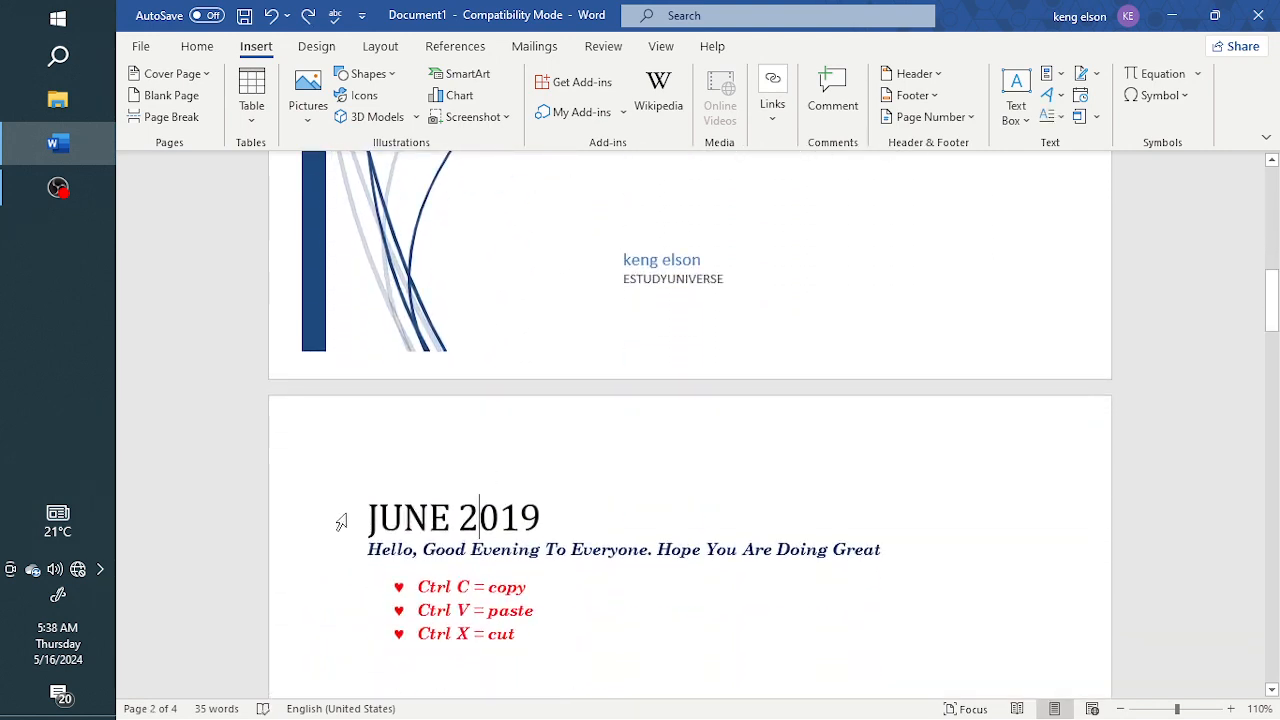
{"action": "key", "text": "BackSpace"}
{"action": "scroll", "coordinate": [486, 537], "scroll_direction": "down", "scroll_amount": 8}
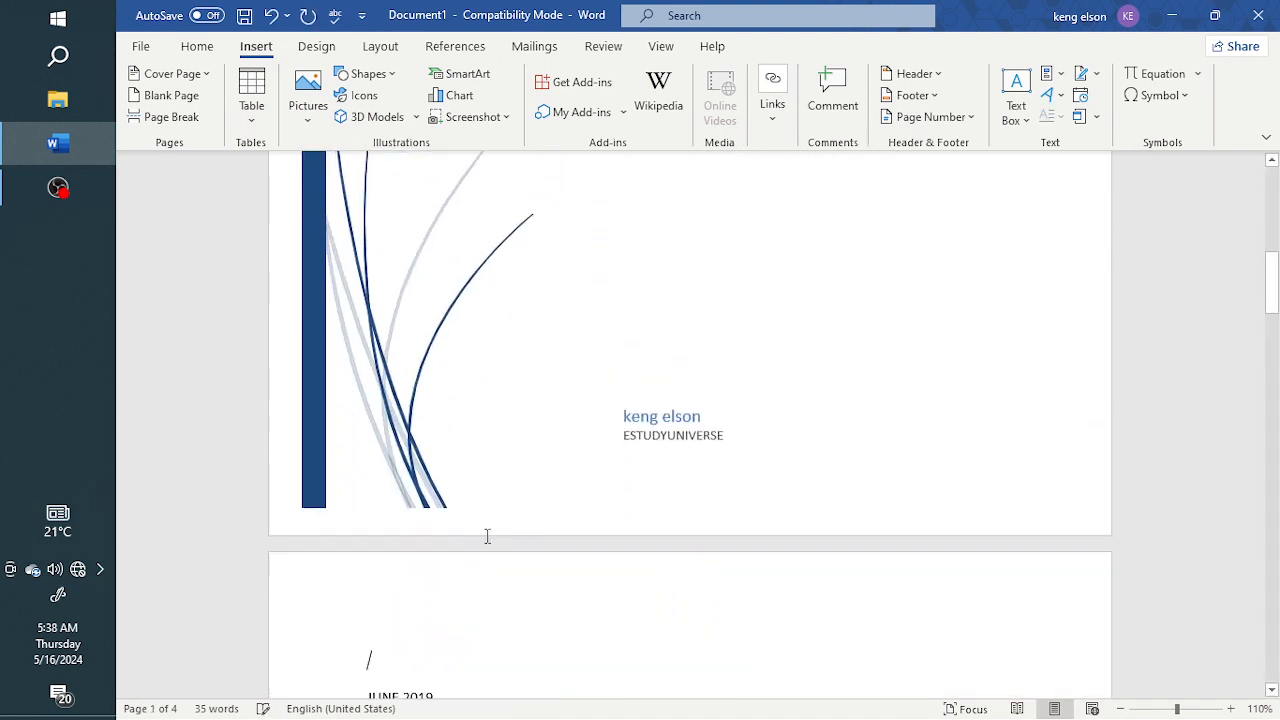
{"action": "scroll", "coordinate": [511, 537], "scroll_direction": "down", "scroll_amount": 1}
{"action": "key", "text": "ctrl+z"}
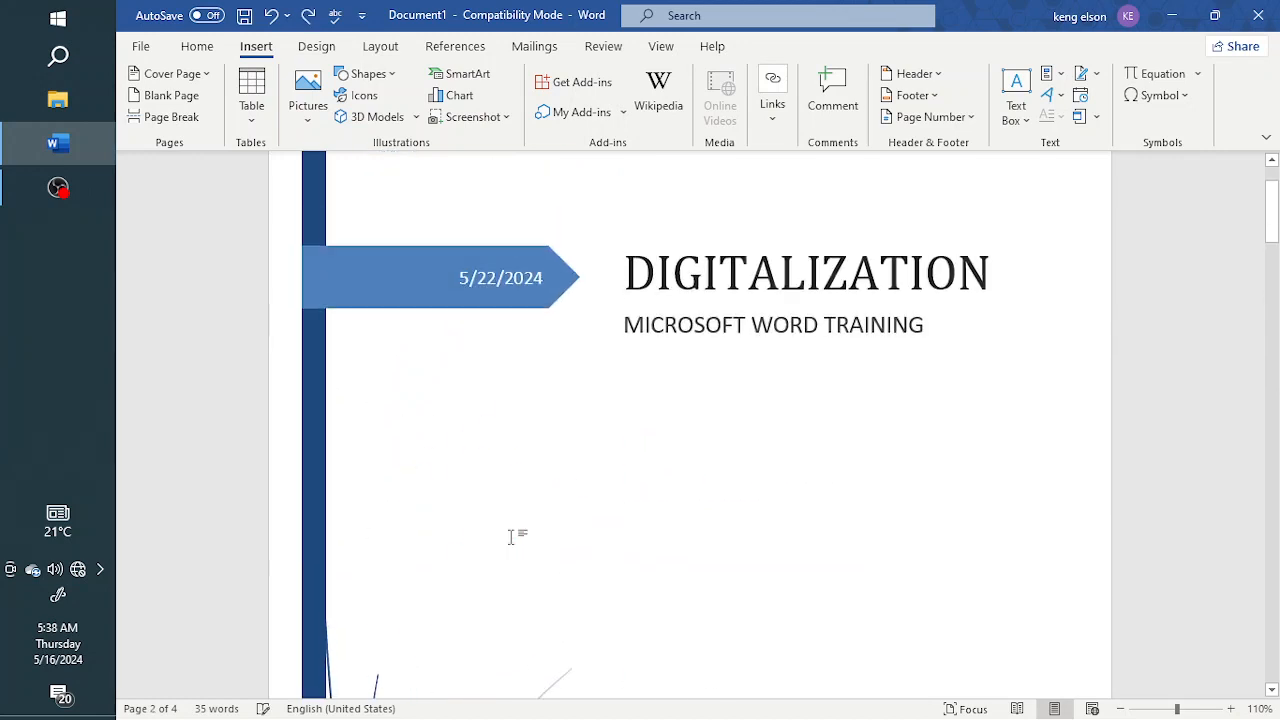
{"action": "scroll", "coordinate": [511, 536], "scroll_direction": "down", "scroll_amount": 10}
{"action": "scroll", "coordinate": [527, 538], "scroll_direction": "down", "scroll_amount": 3}
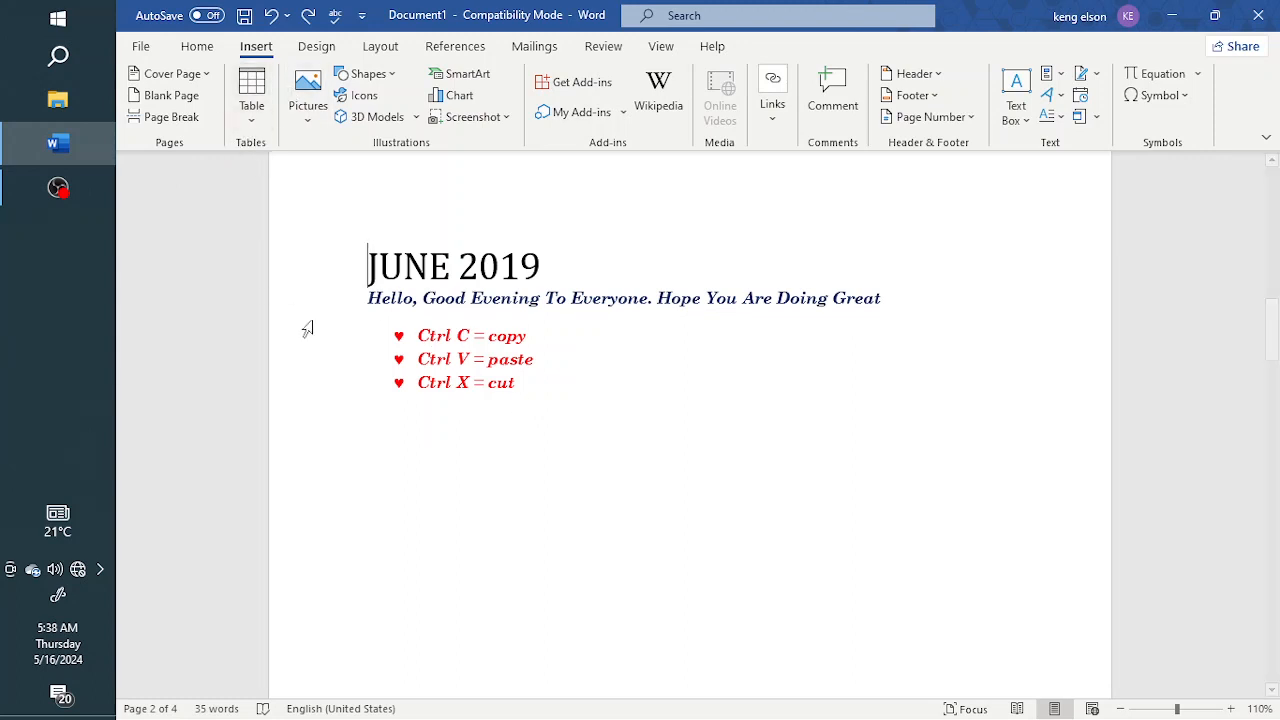
Insert a 3x3 table on a new line below the Ctrl X = cut bullet
{"action": "key", "text": "Return"}
{"action": "key", "text": "Return"}
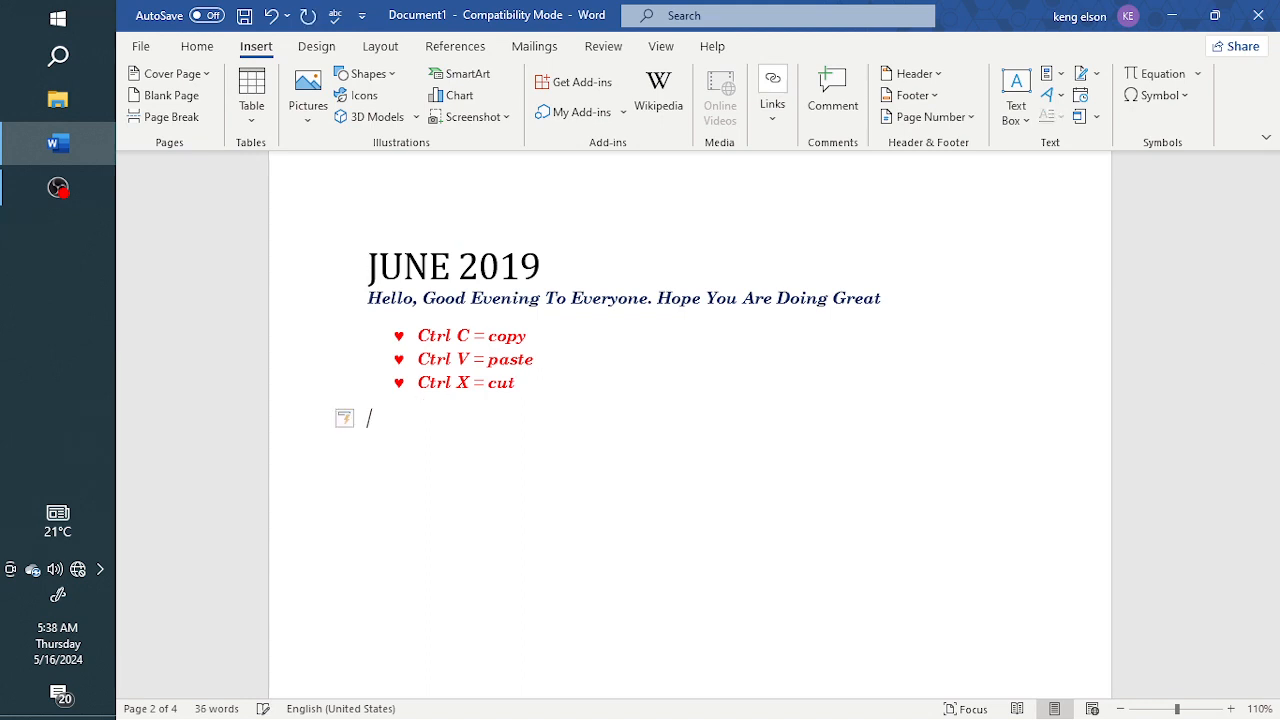
{"action": "left_click", "coordinate": [257, 127]}
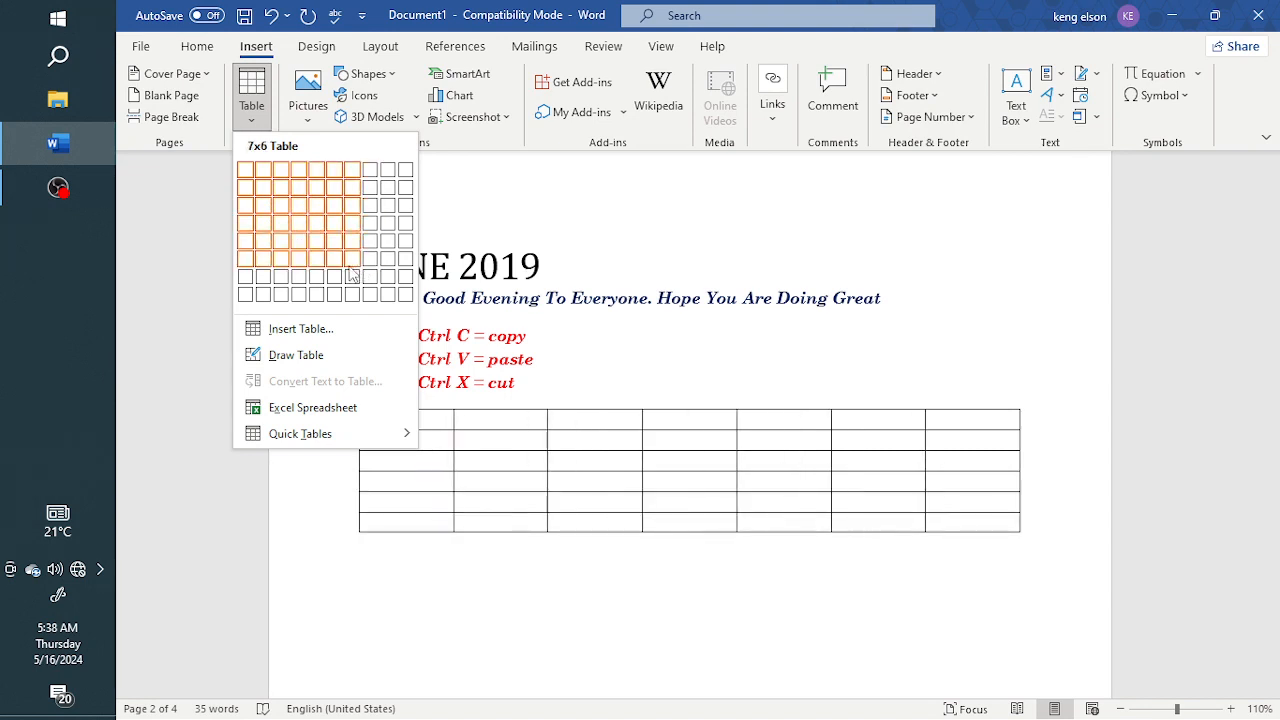
{"action": "left_click", "coordinate": [283, 214]}
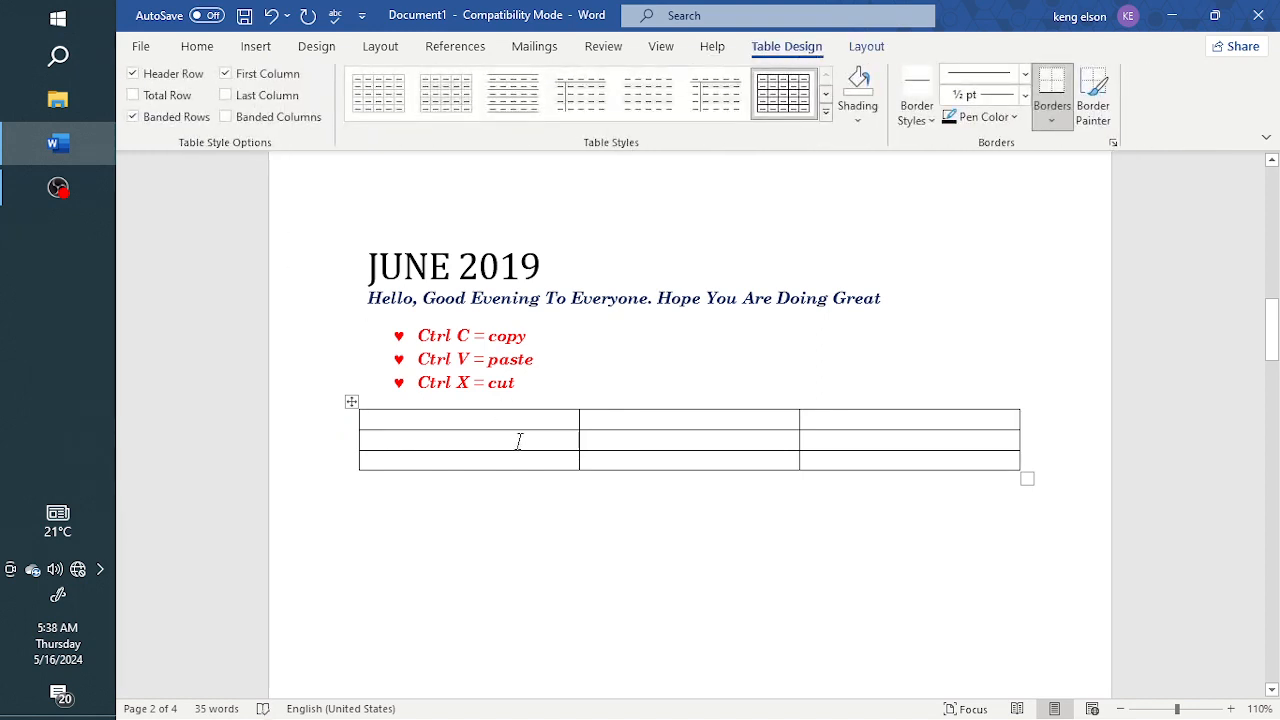
Fill the table's first row with the column headings DAY, SUBJECT and TIME
{"action": "type", "text": "DA"}
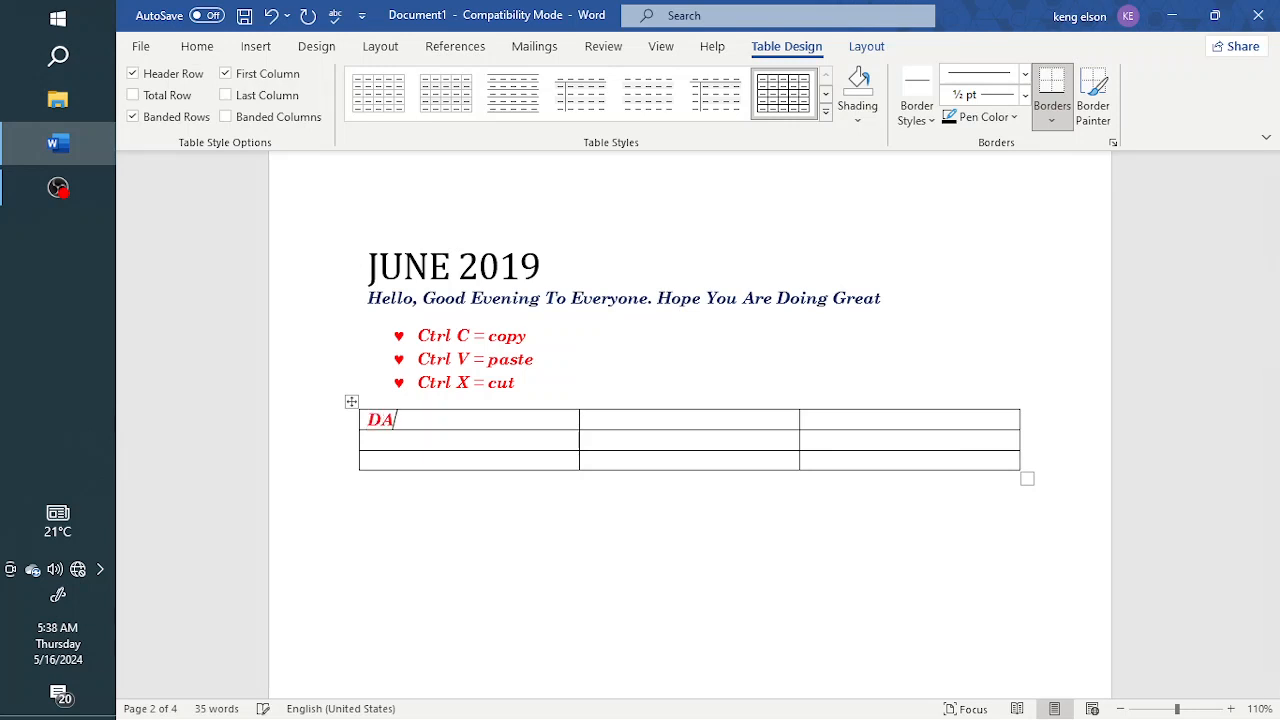
{"action": "type", "text": "SUNH"}
{"action": "type", "text": "BH"}
{"action": "key", "text": "BackSpace"}
{"action": "type", "text": "JECT"}
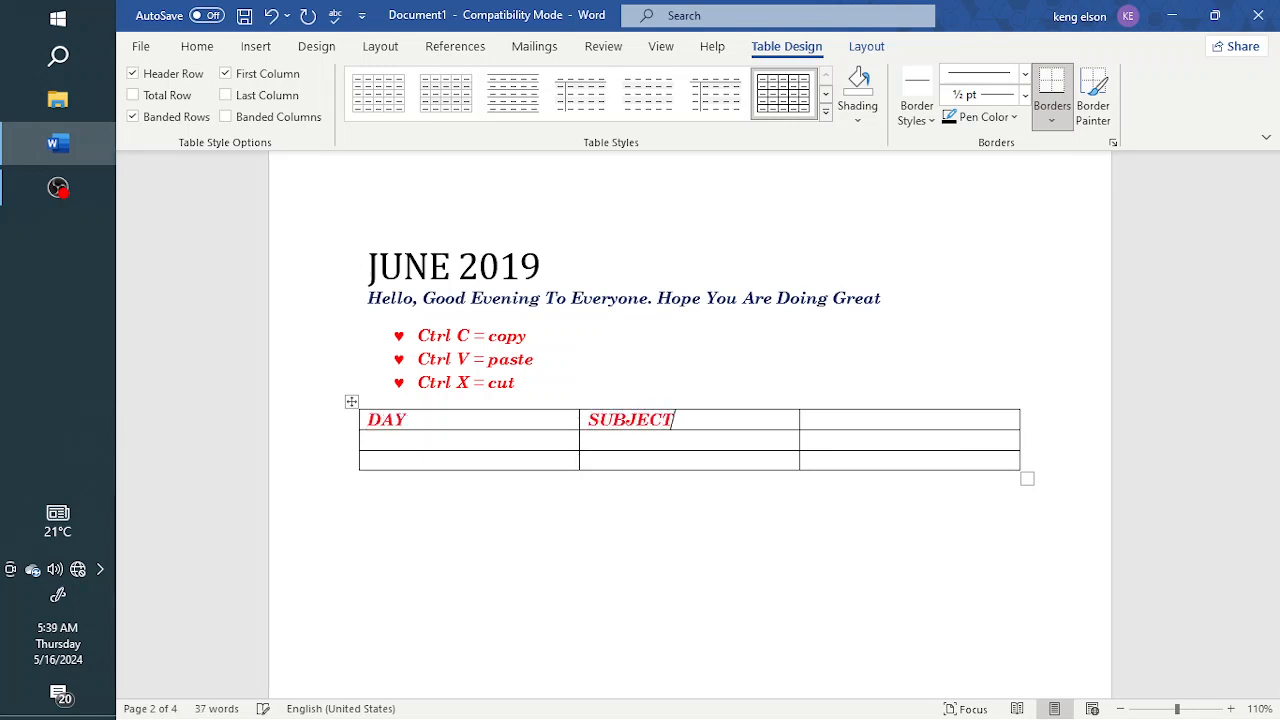
{"action": "key", "text": "Tab"}
{"action": "type", "text": "T"}
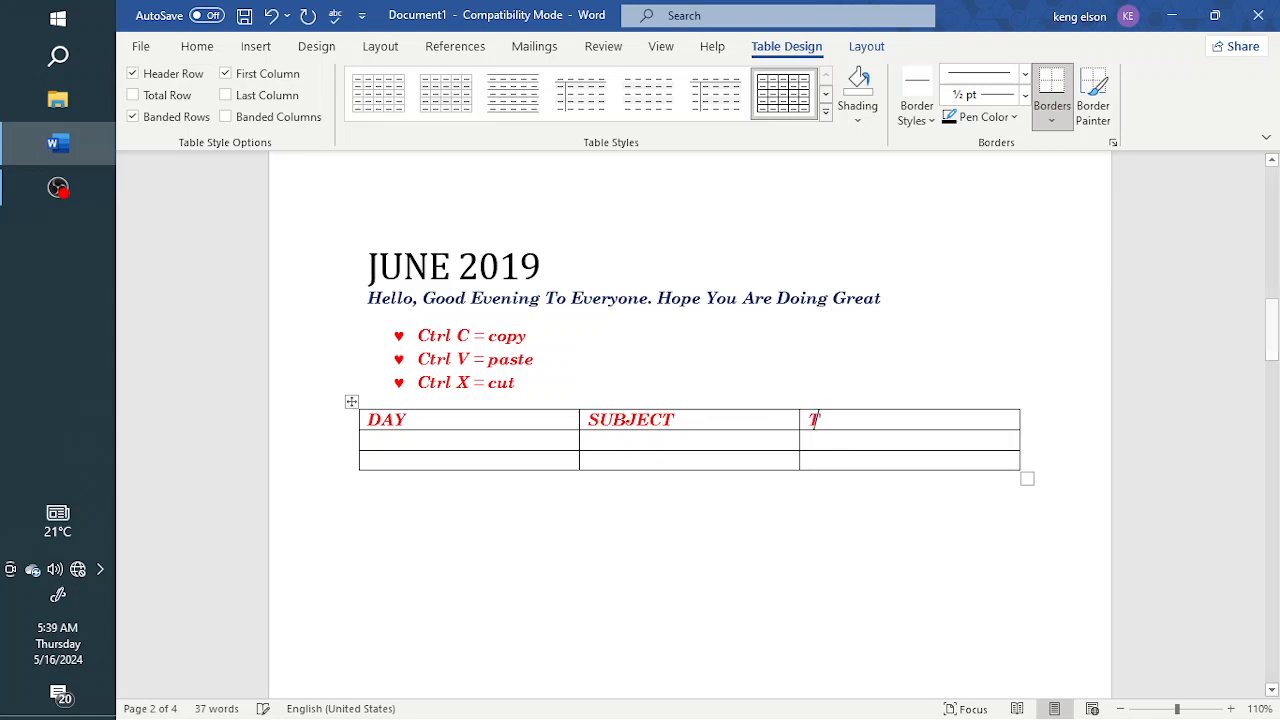
{"action": "type", "text": "IMEMOND"}
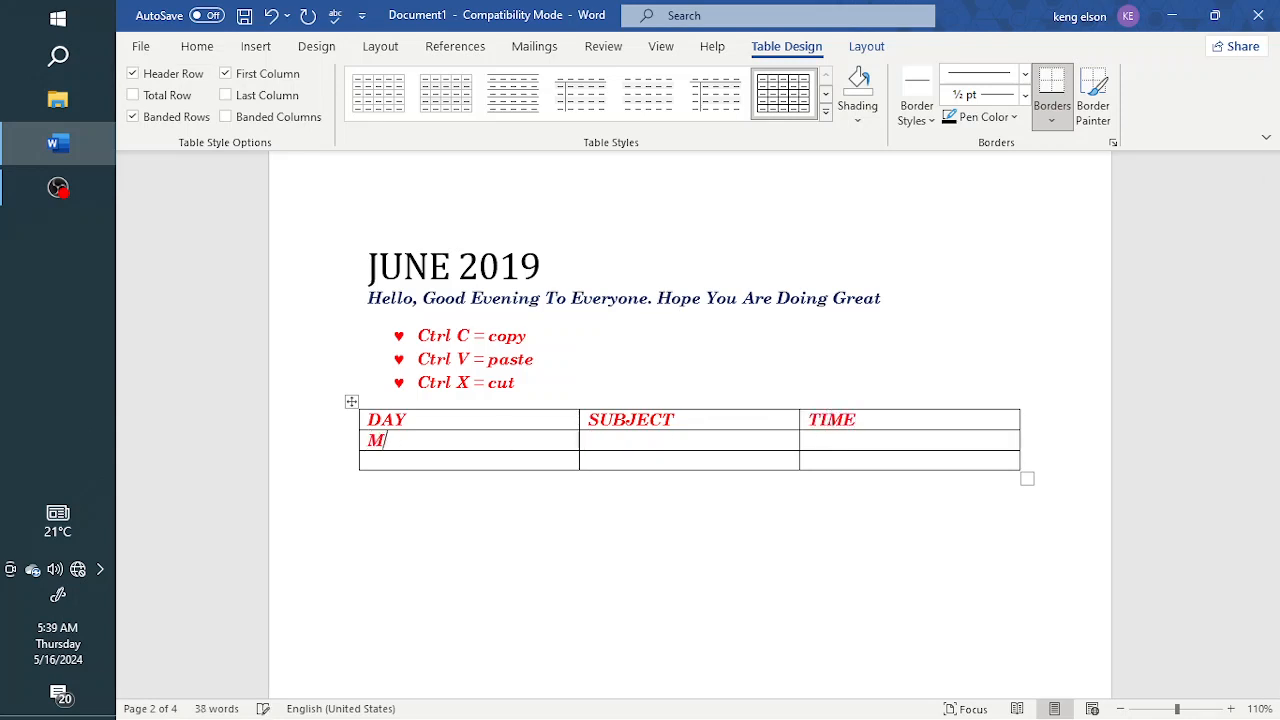
Fill the table's second row with MONDAY, MATHS and 9pm to 12am
{"action": "key", "text": "BackSpace"}
{"action": "type", "text": "DAY"}
{"action": "key", "text": "Tab"}
{"action": "type", "text": "MATHS"}
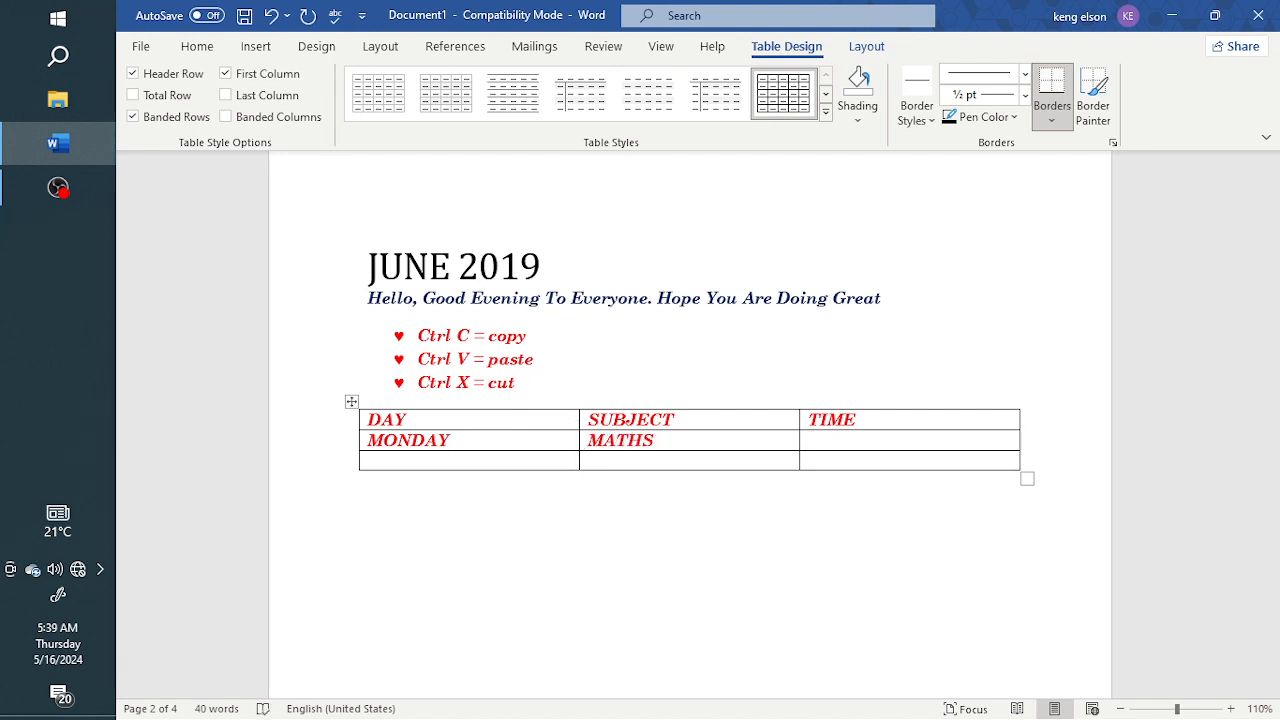
{"action": "type", "text": "9pm to 12am"}
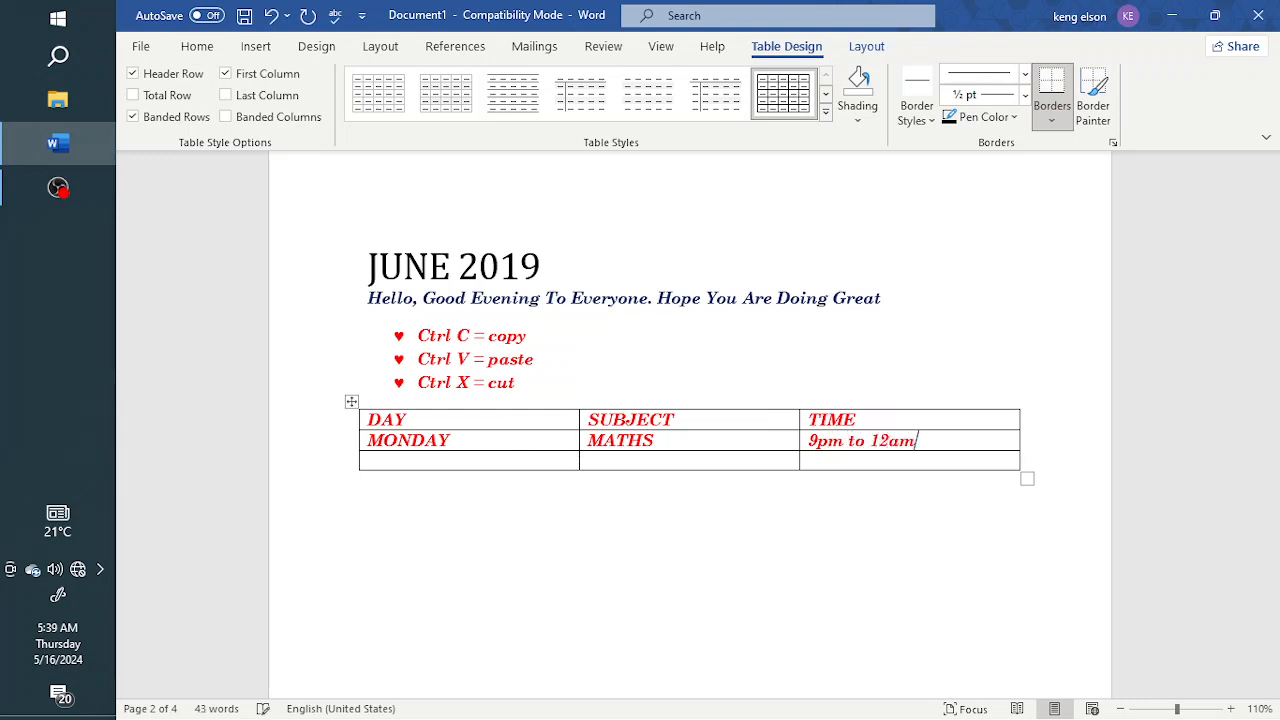
Fill the table's third row with TUESDAY, CHEMISTRY and 7am to 9:30am
{"action": "left_click", "coordinate": [393, 466]}
{"action": "type", "text": "TUESDAY"}
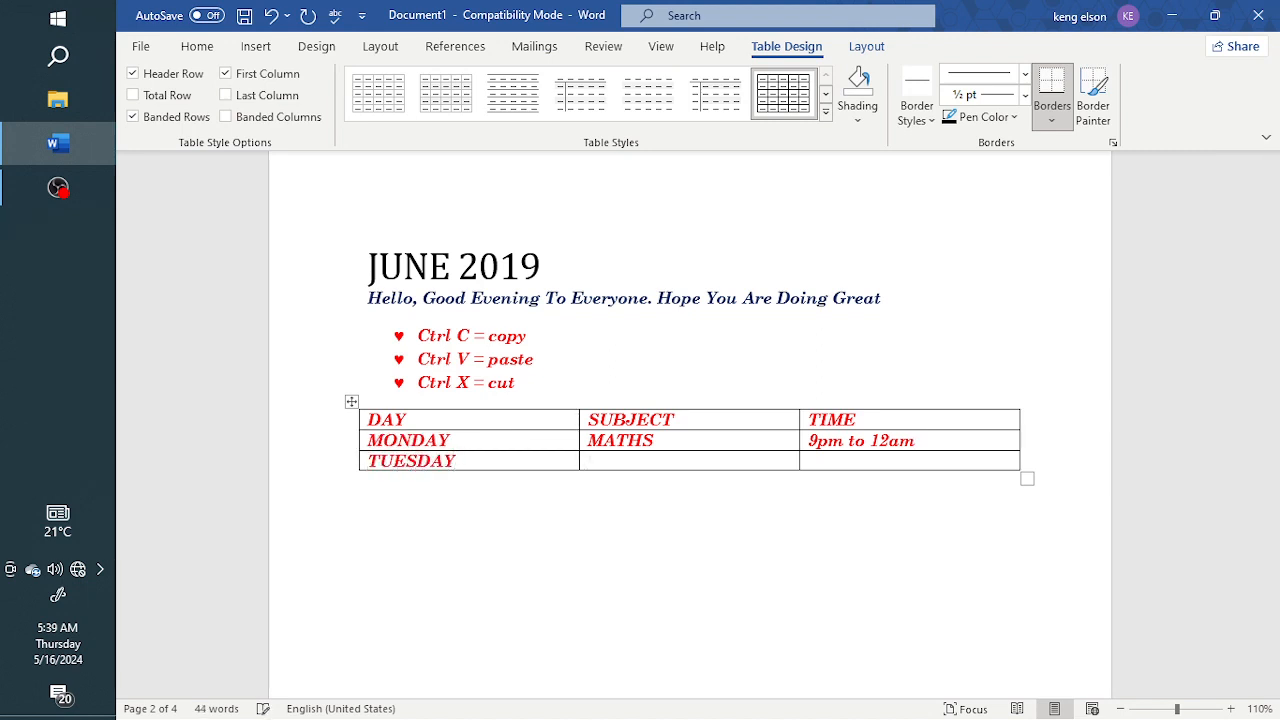
{"action": "key", "text": "Tab"}
{"action": "type", "text": "CHEMISTRY"}
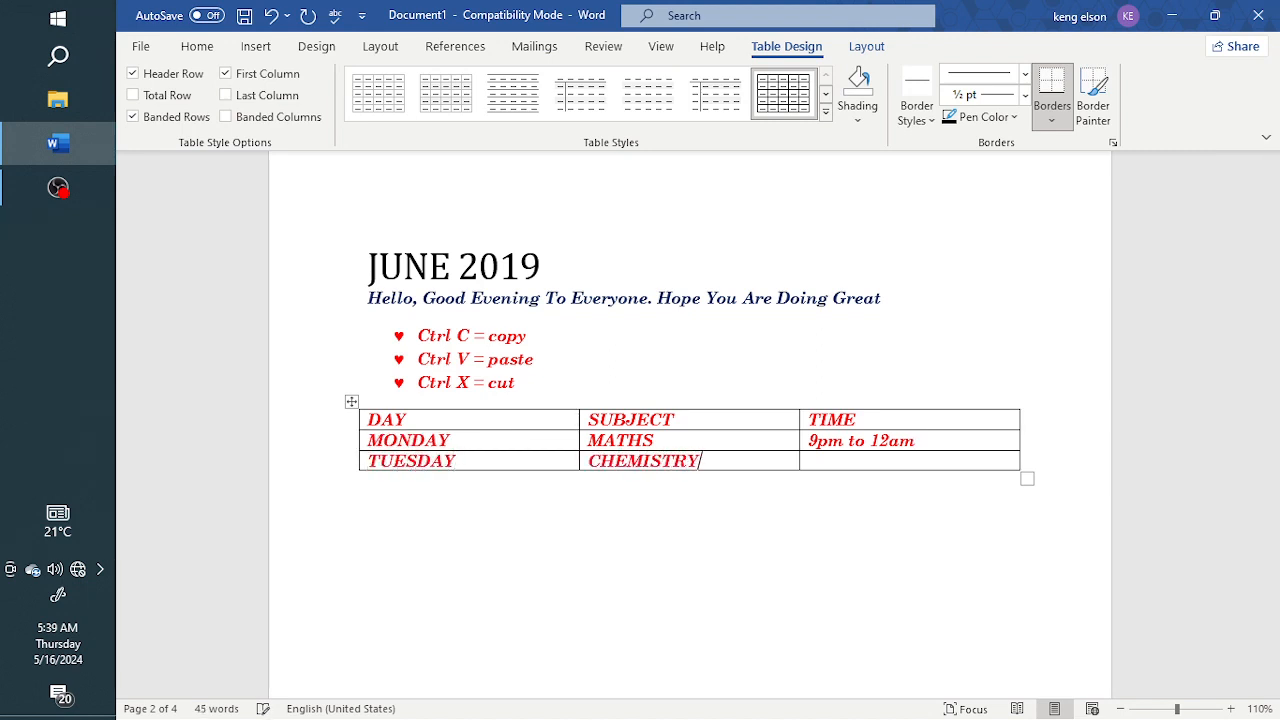
{"action": "key", "text": "Tab"}
{"action": "type", "text": "7"}
{"action": "type", "text": "am to 9:30"}
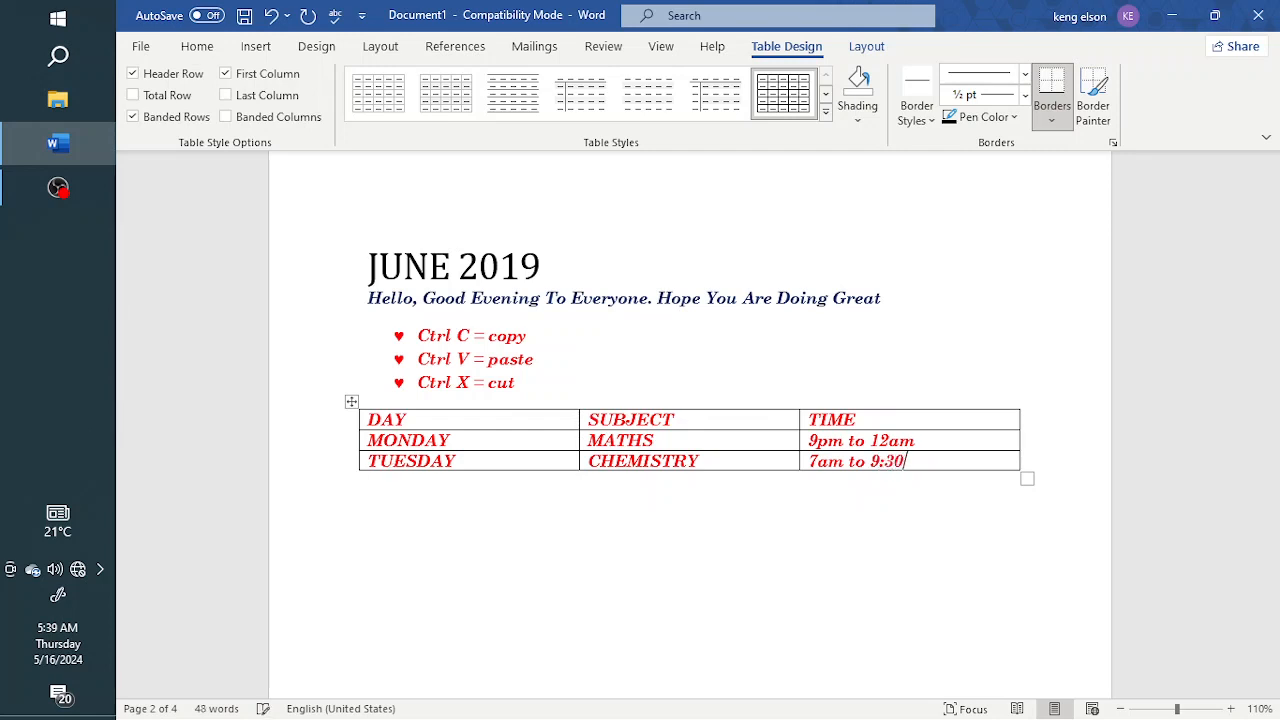
{"action": "type", "text": "am"}
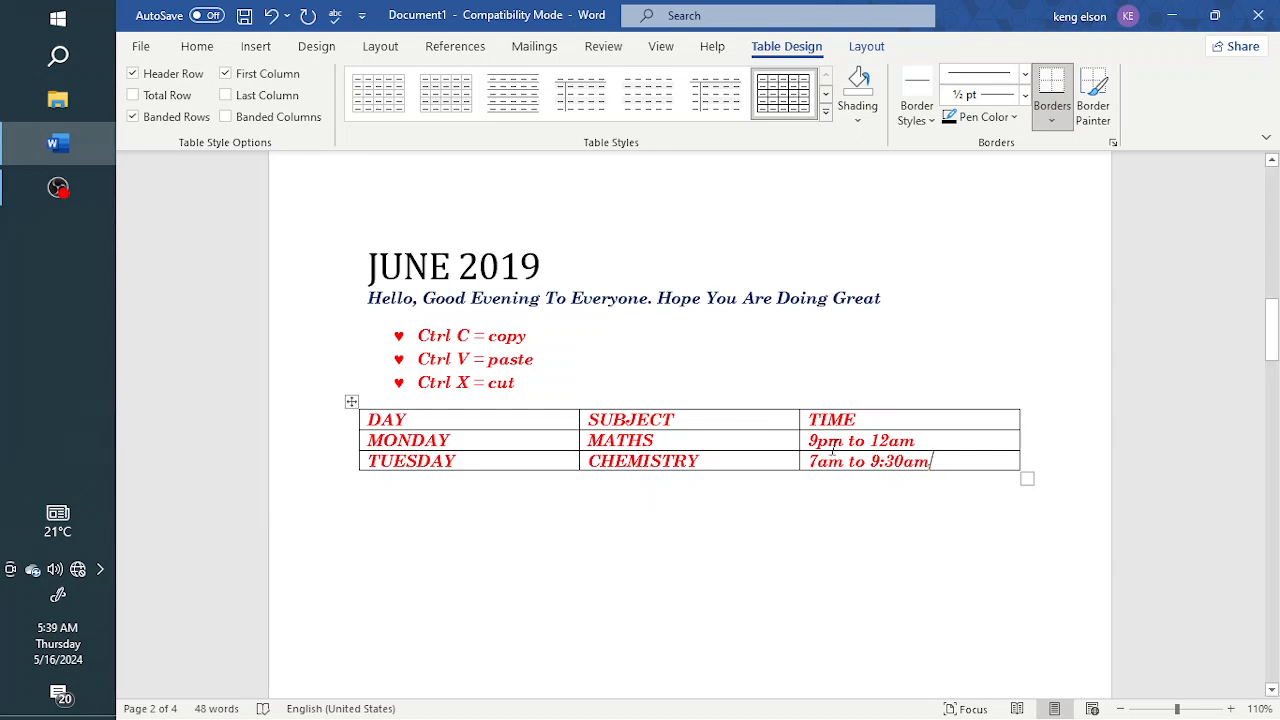
Narrow the DAY, SUBJECT and TIME columns so each one fits closely around its text
{"action": "scroll", "coordinate": [667, 418], "scroll_direction": "down", "scroll_amount": 1}
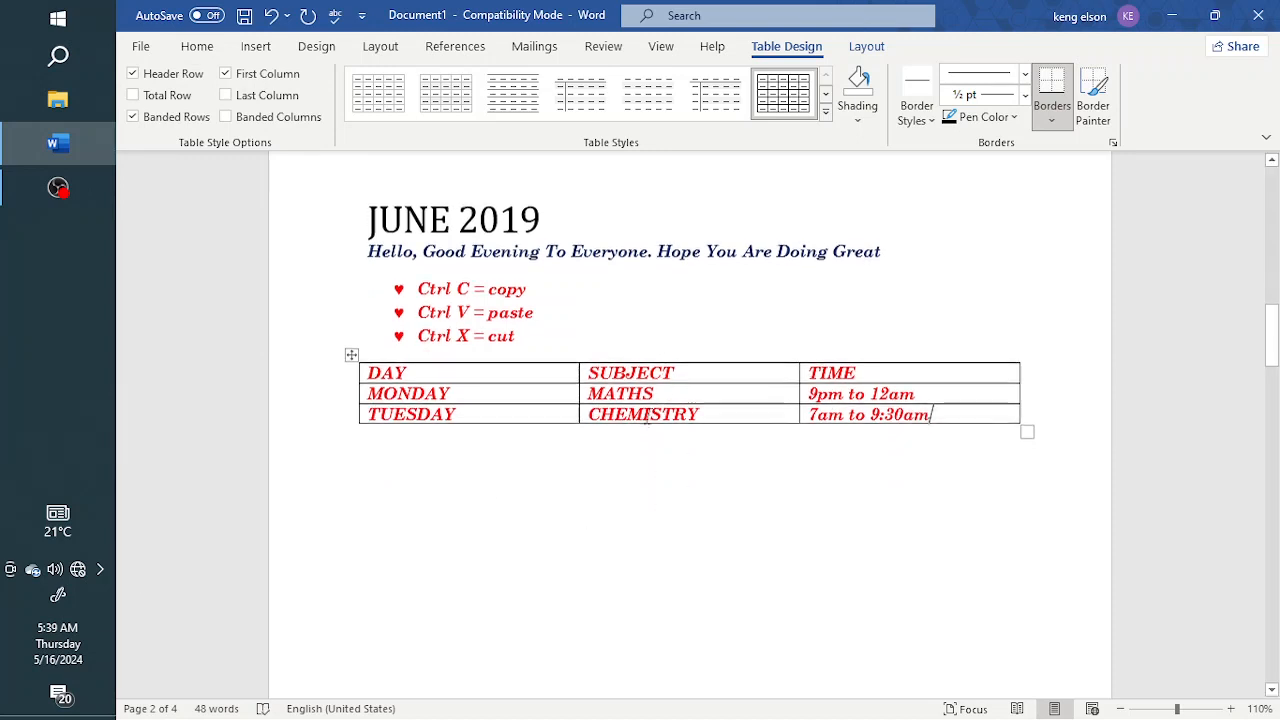
{"action": "left_click_drag", "start_coordinate": [579, 372], "coordinate": [467, 391]}
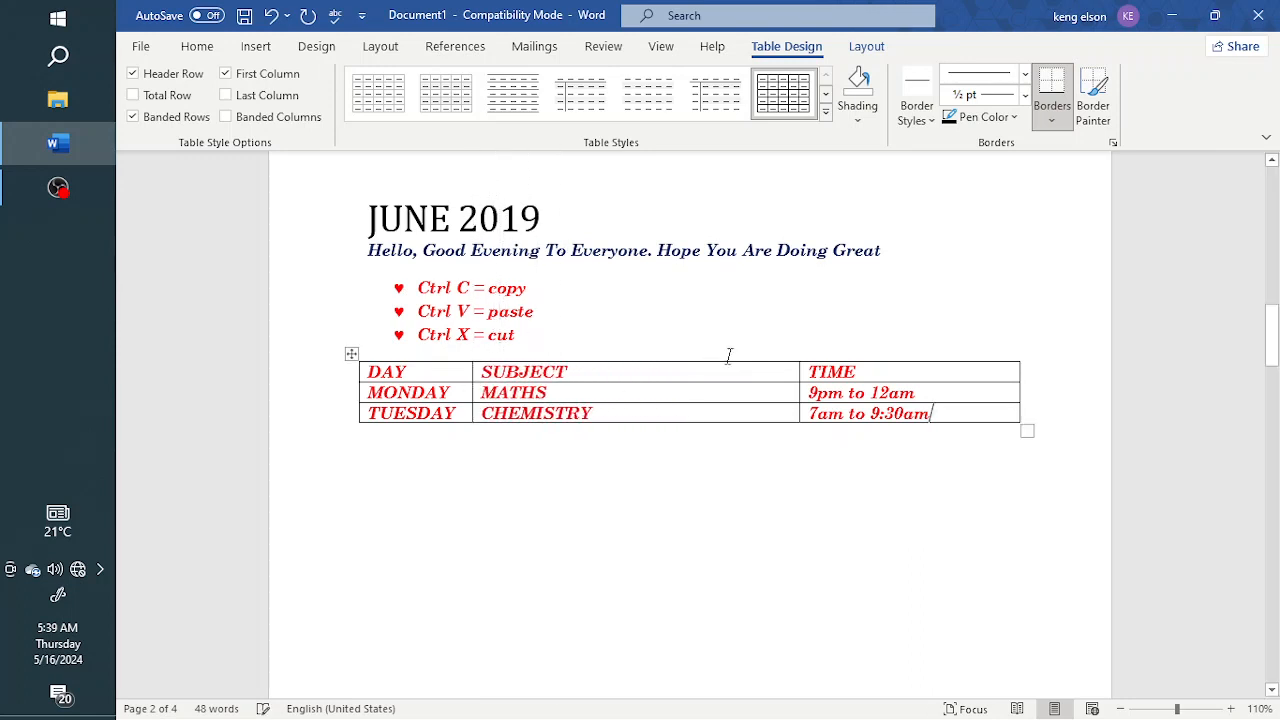
{"action": "left_click_drag", "start_coordinate": [799, 372], "coordinate": [609, 405]}
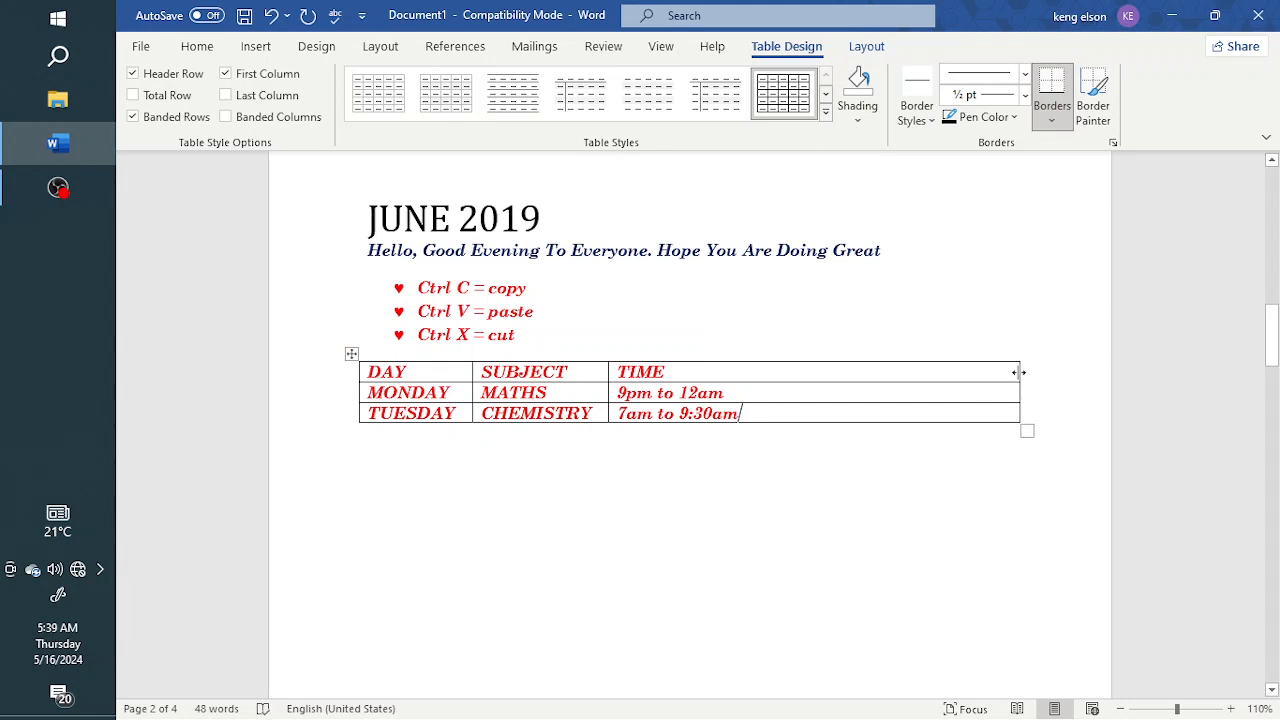
{"action": "left_click_drag", "start_coordinate": [1019, 372], "coordinate": [751, 403]}
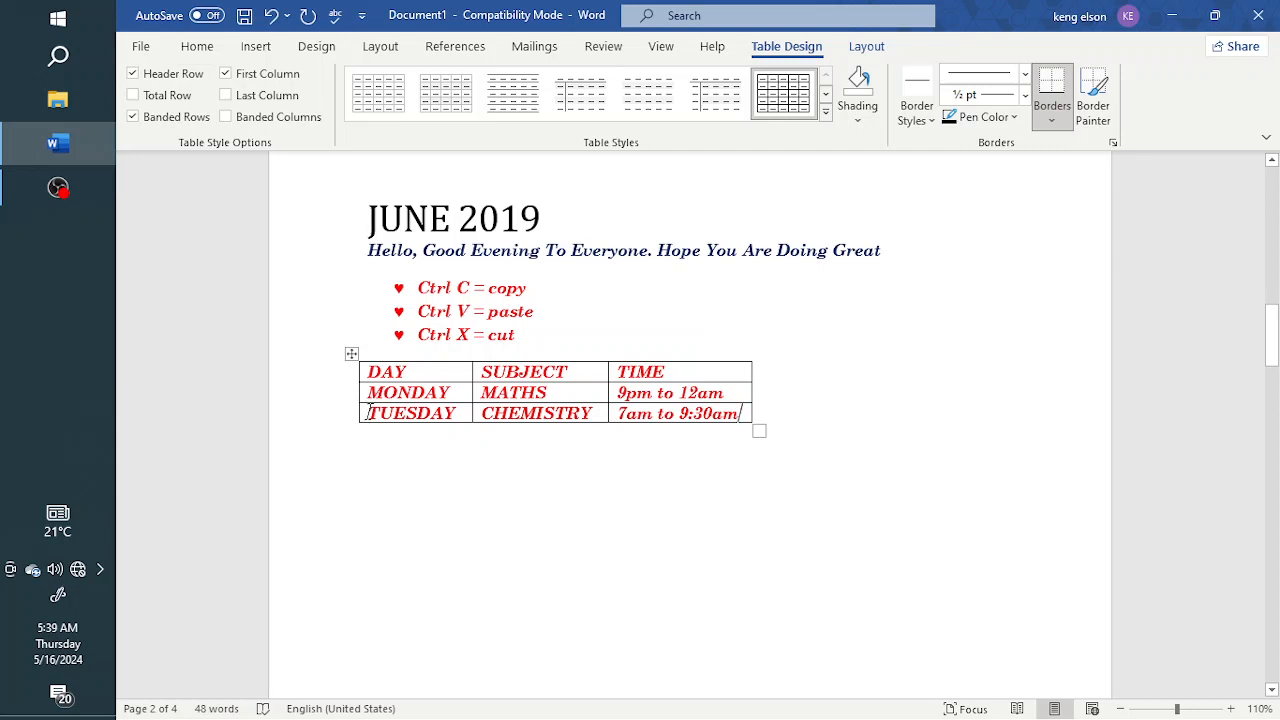
Delete the entire TUESDAY row from the table, and undo the deletion
{"action": "left_click_drag", "start_coordinate": [368, 412], "coordinate": [748, 420]}
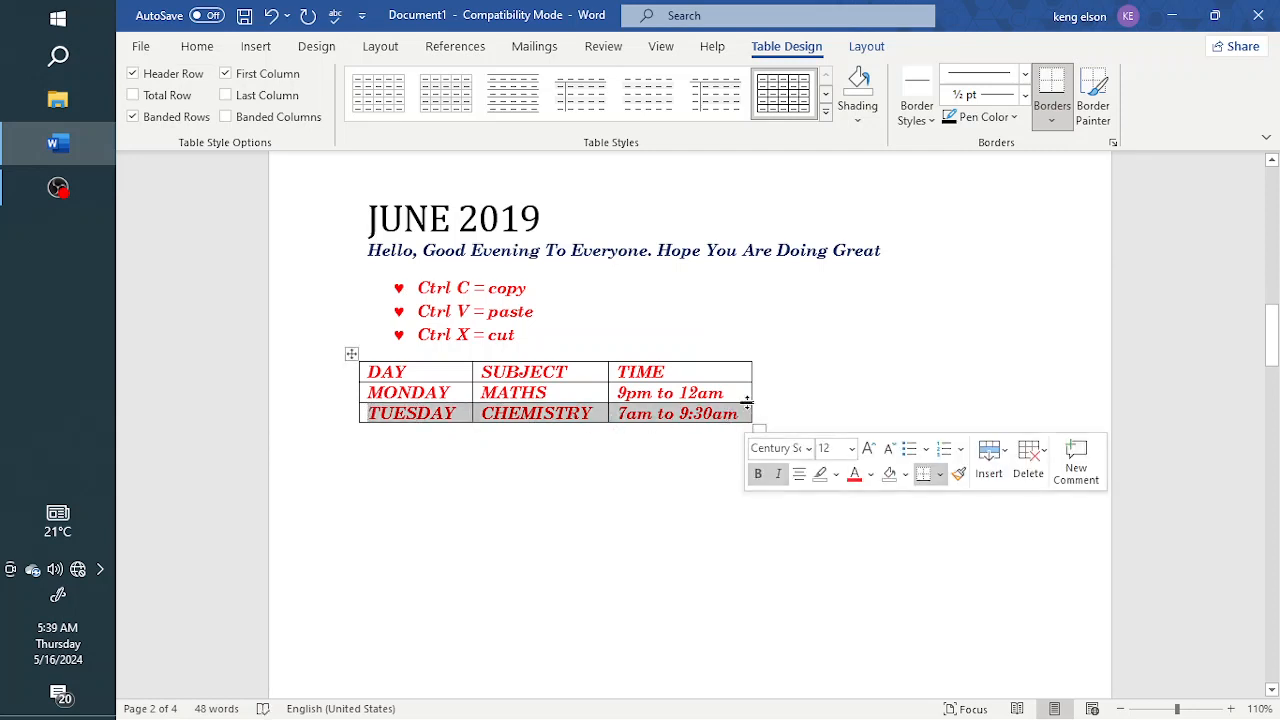
{"action": "right_click", "coordinate": [733, 418]}
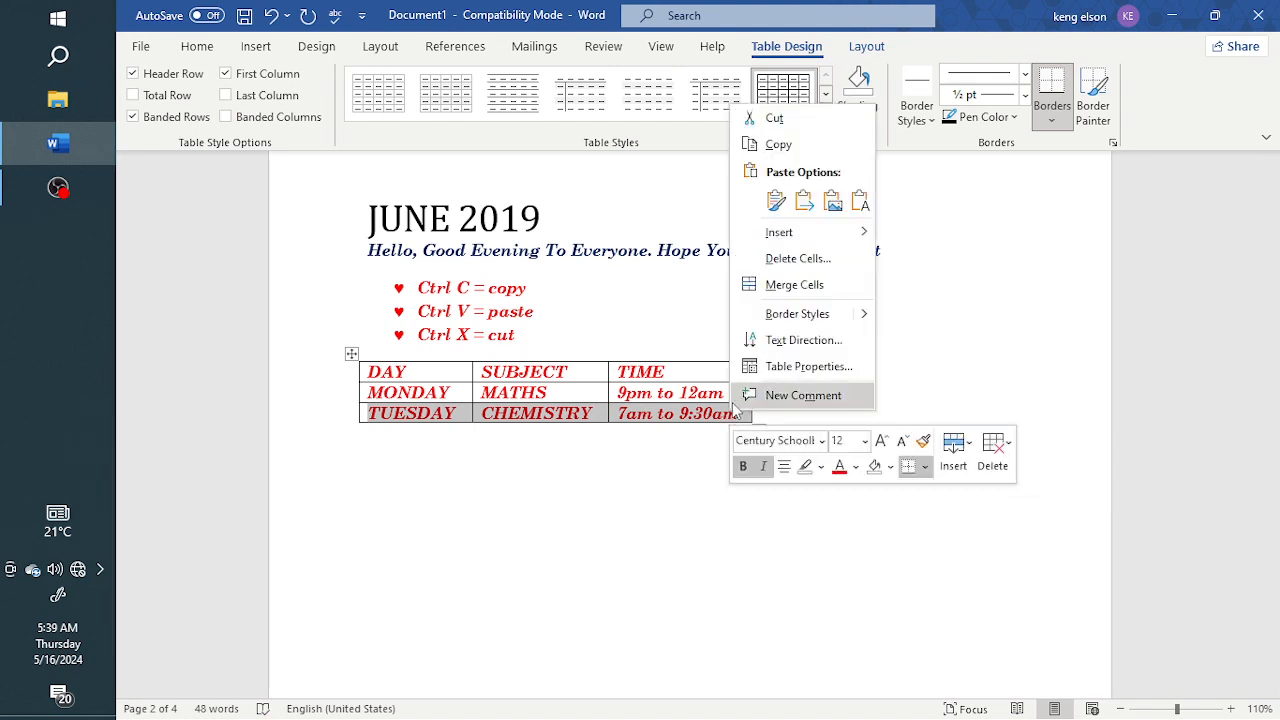
{"action": "left_click", "coordinate": [812, 266]}
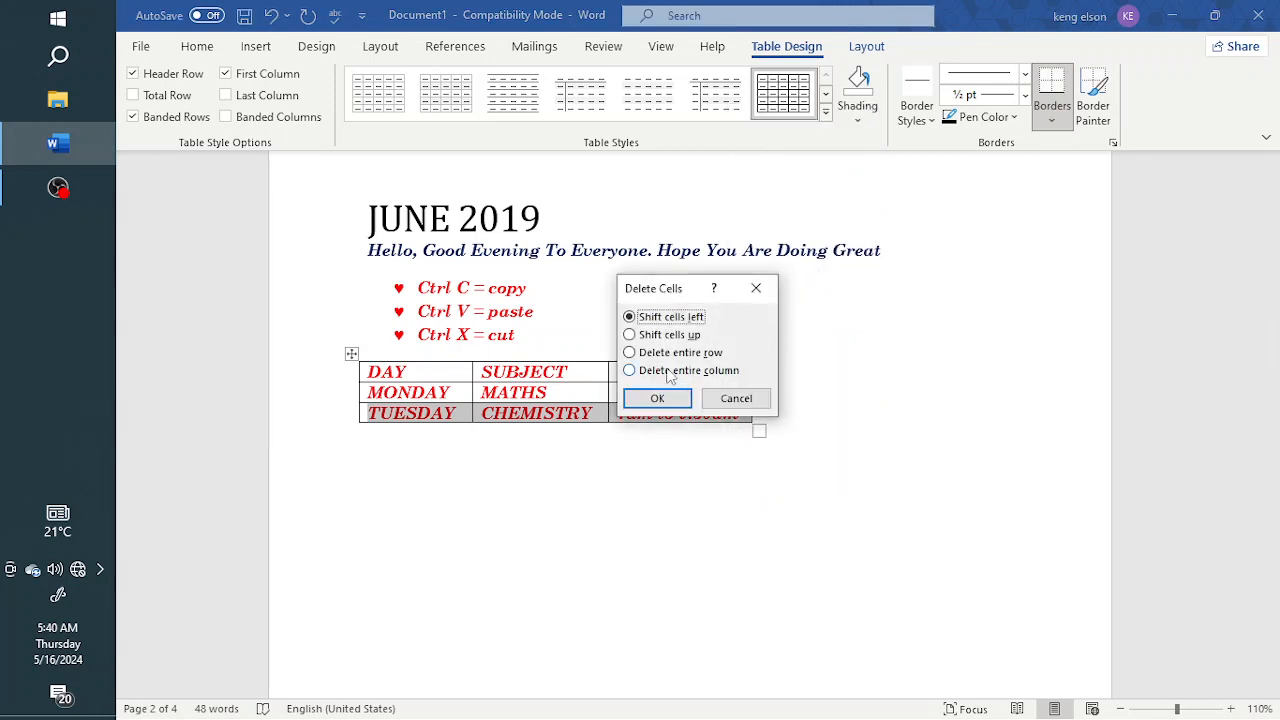
{"action": "left_click", "coordinate": [631, 354]}
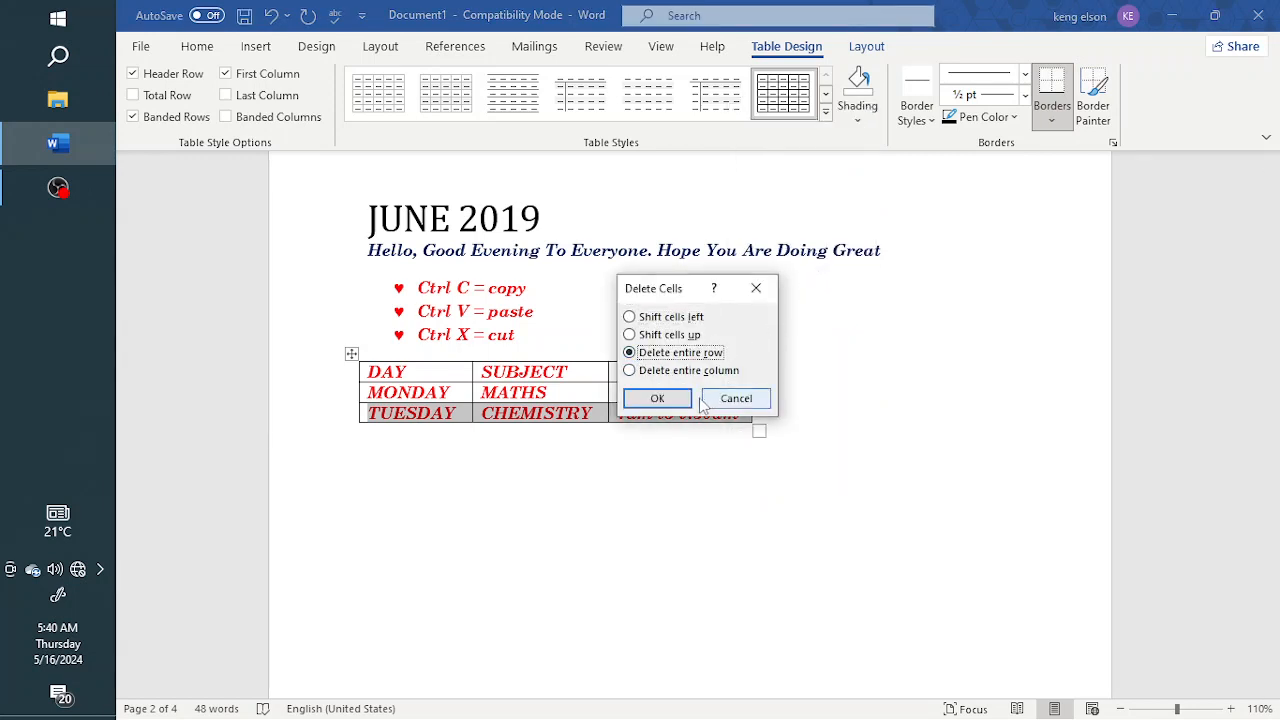
{"action": "left_click", "coordinate": [657, 398]}
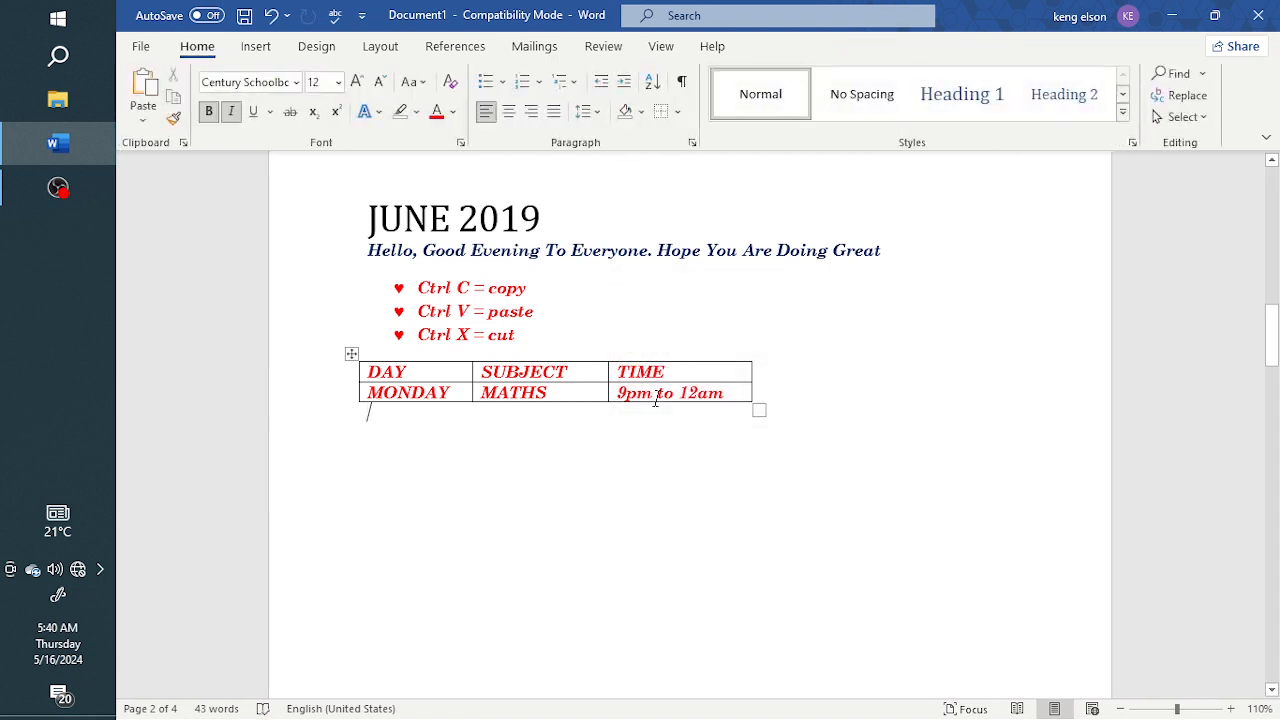
{"action": "key", "text": "ctrl+z"}
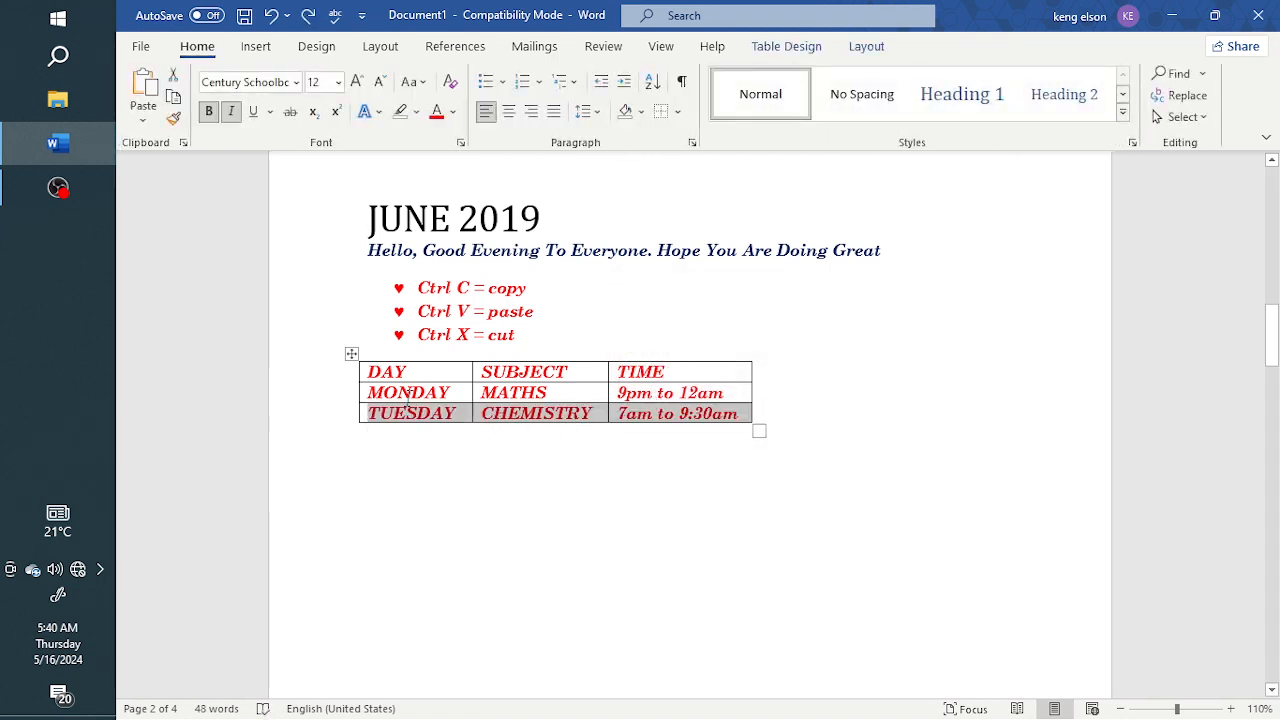
Delete the DAY column from the table, and undo the deletion
{"action": "left_click", "coordinate": [408, 378]}
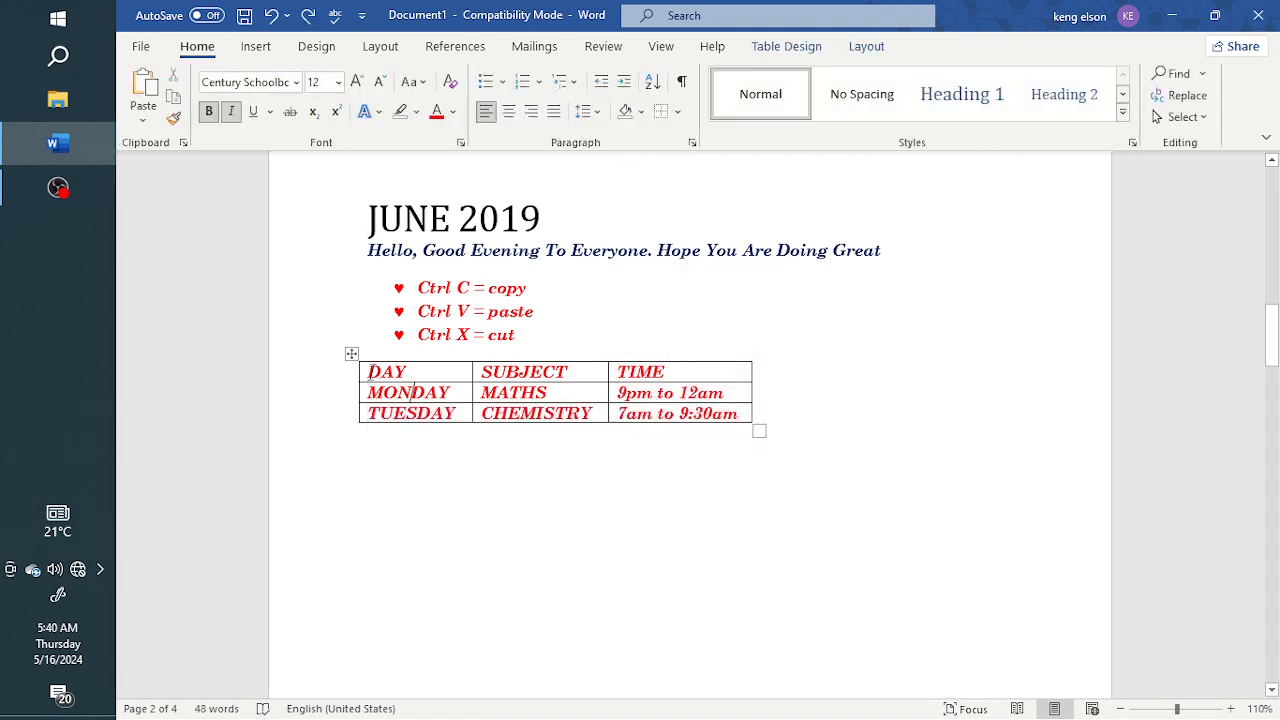
{"action": "mouse_move", "coordinate": [413, 392]}
{"action": "left_mouse_down"}
{"action": "mouse_move", "coordinate": [400, 428]}
{"action": "mouse_move", "coordinate": [401, 406]}
{"action": "left_mouse_up"}
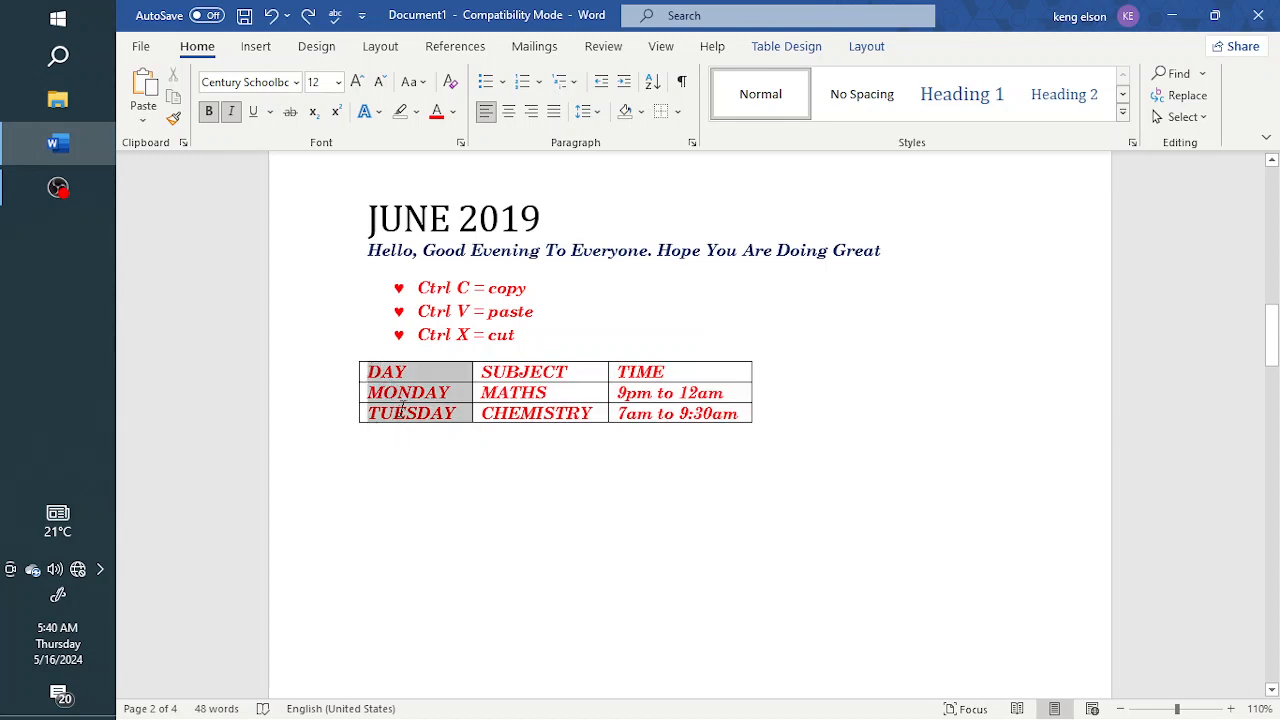
{"action": "right_click", "coordinate": [435, 373]}
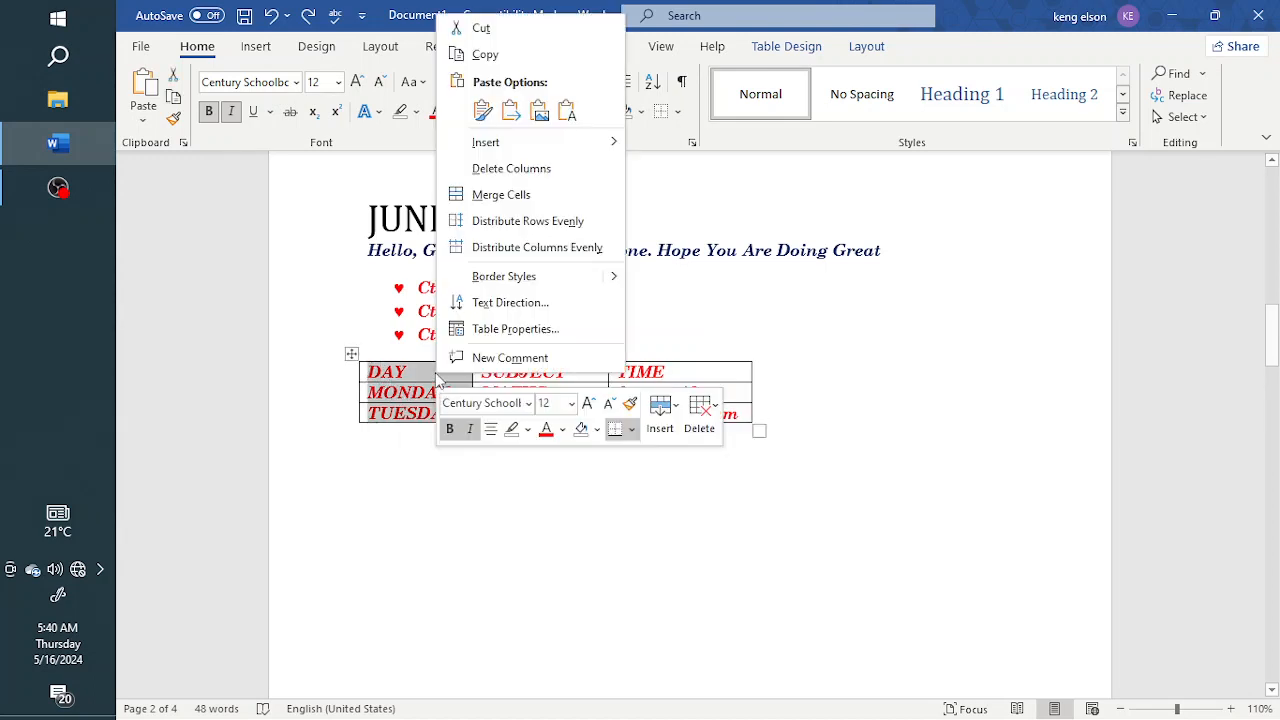
{"action": "left_click", "coordinate": [530, 170]}
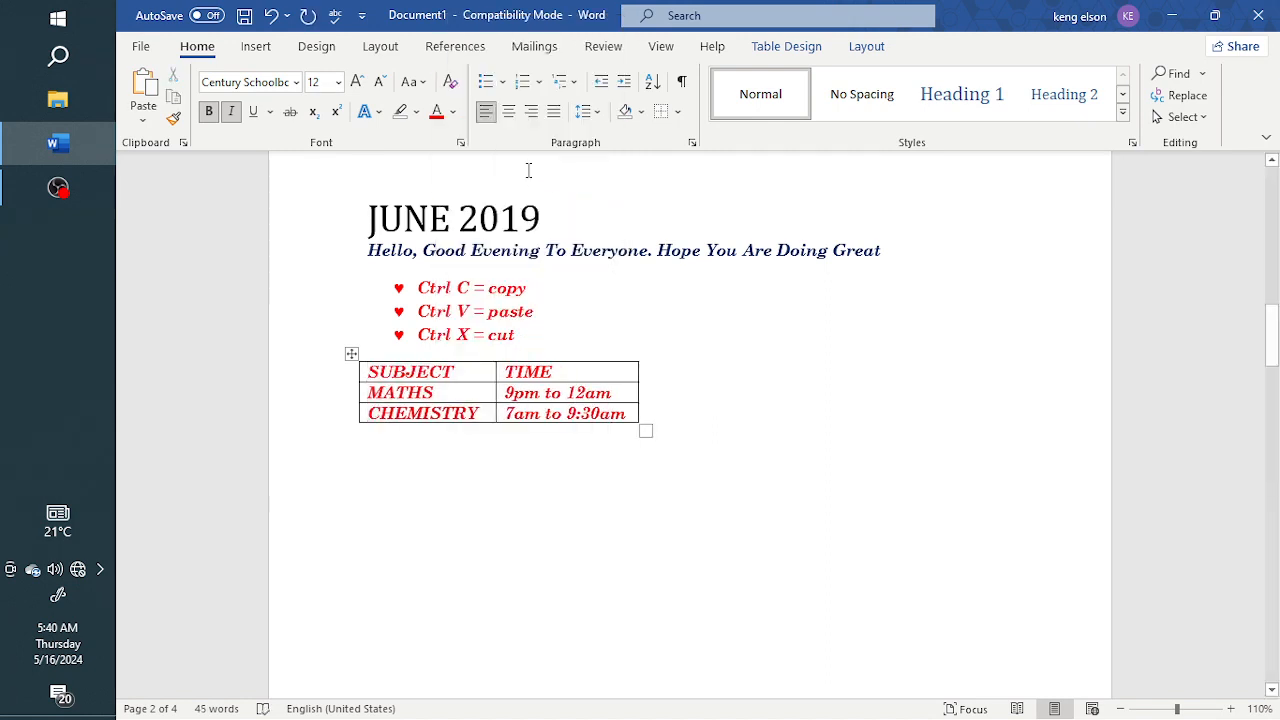
{"action": "key", "text": "ctrl+z"}
{"action": "left_click", "coordinate": [510, 392]}
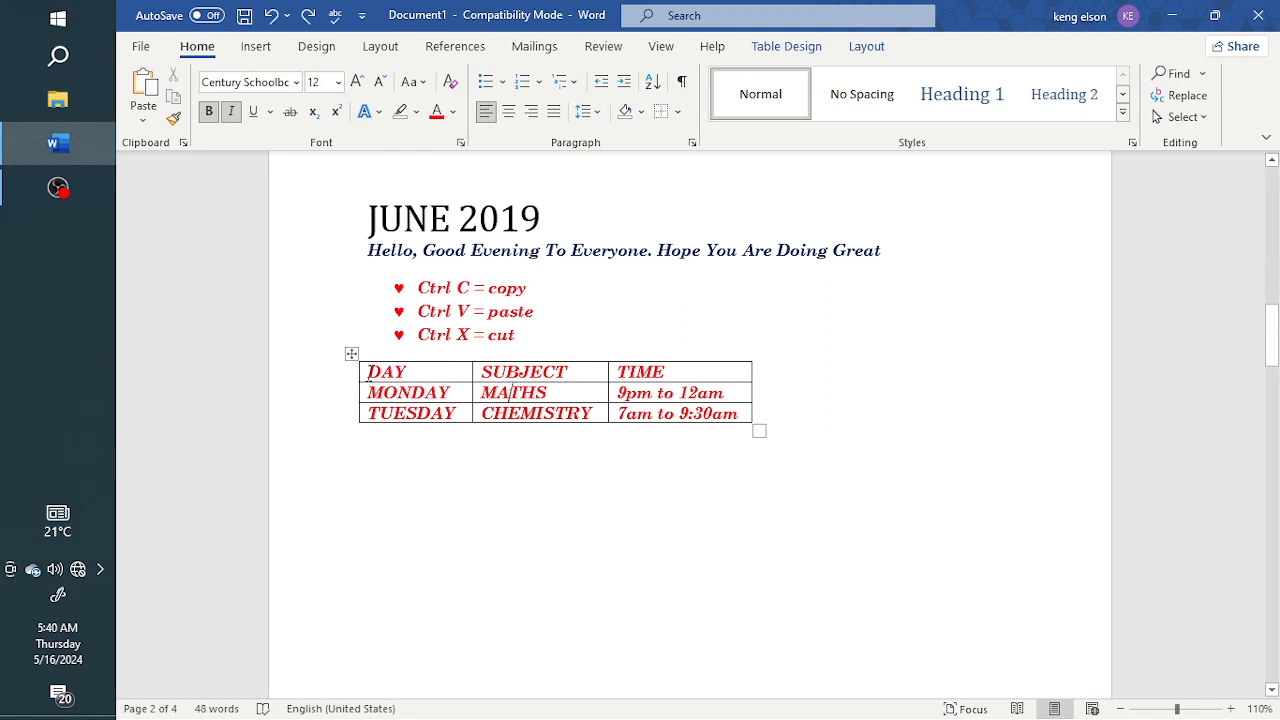
Merge the DAY, SUBJECT and TIME heading cells into one cell, and undo the merge
{"action": "left_click_drag", "start_coordinate": [368, 372], "coordinate": [676, 371]}
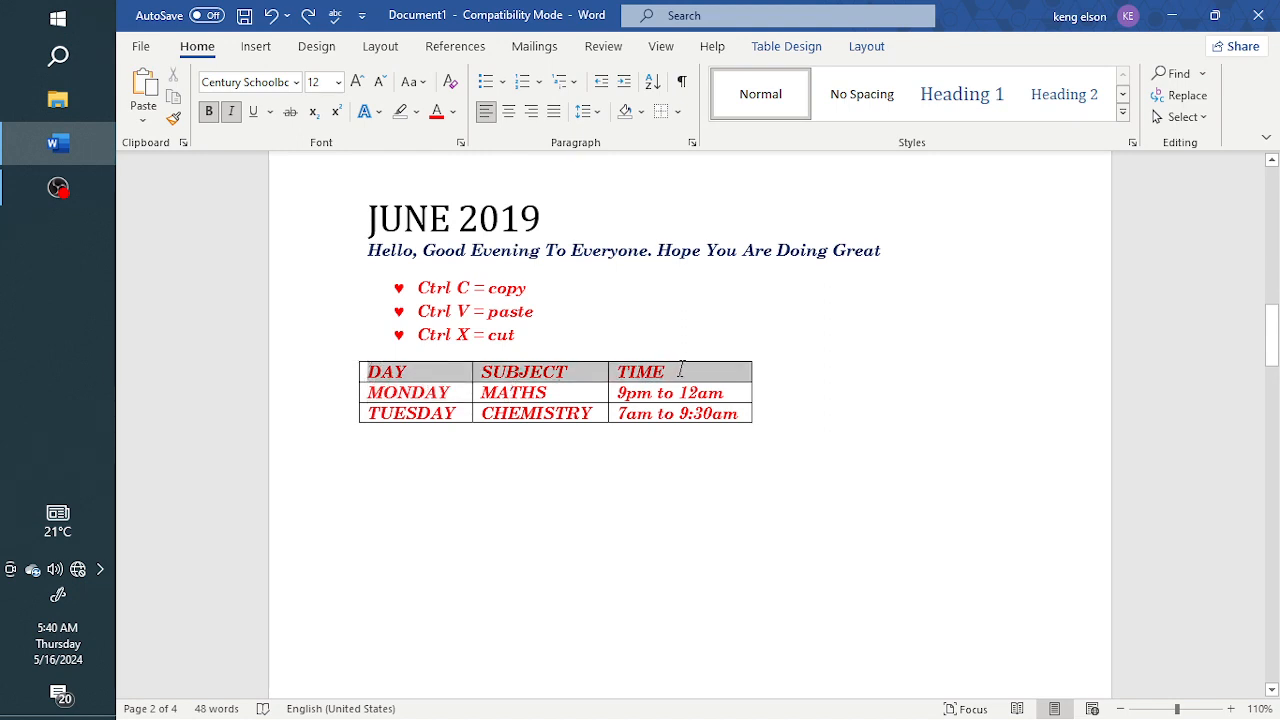
{"action": "right_click", "coordinate": [583, 374]}
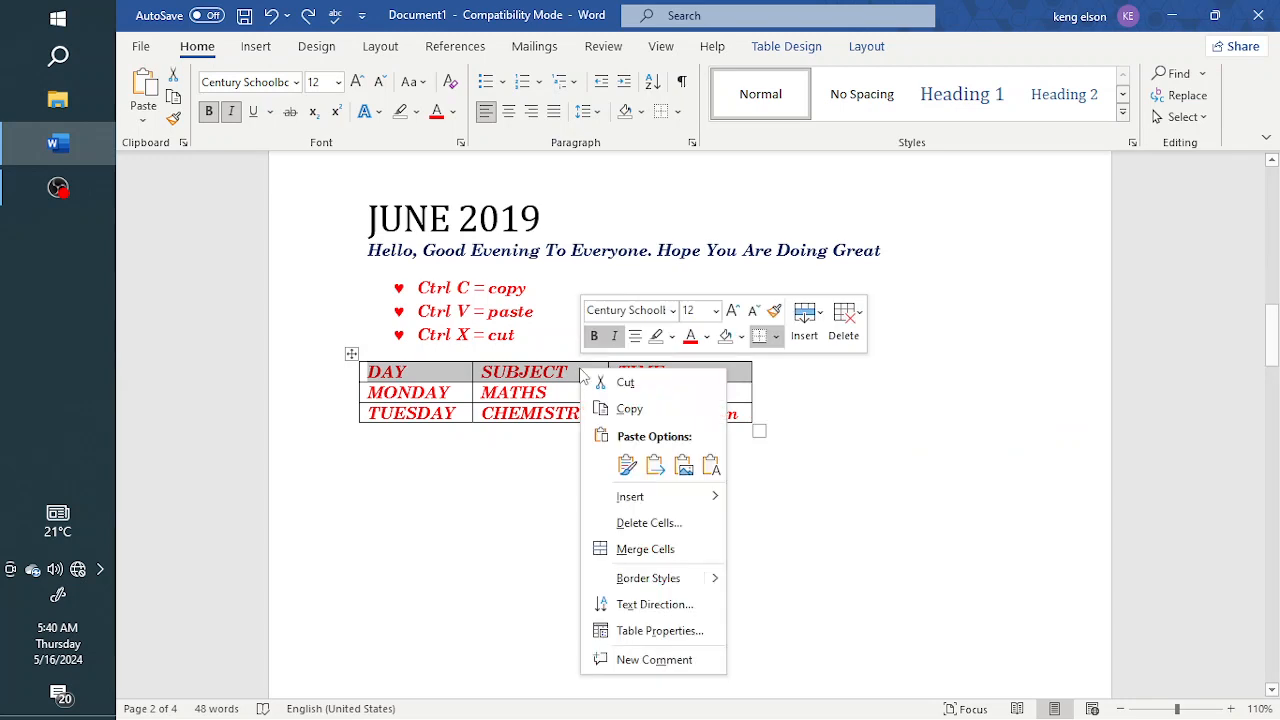
{"action": "left_click", "coordinate": [666, 552]}
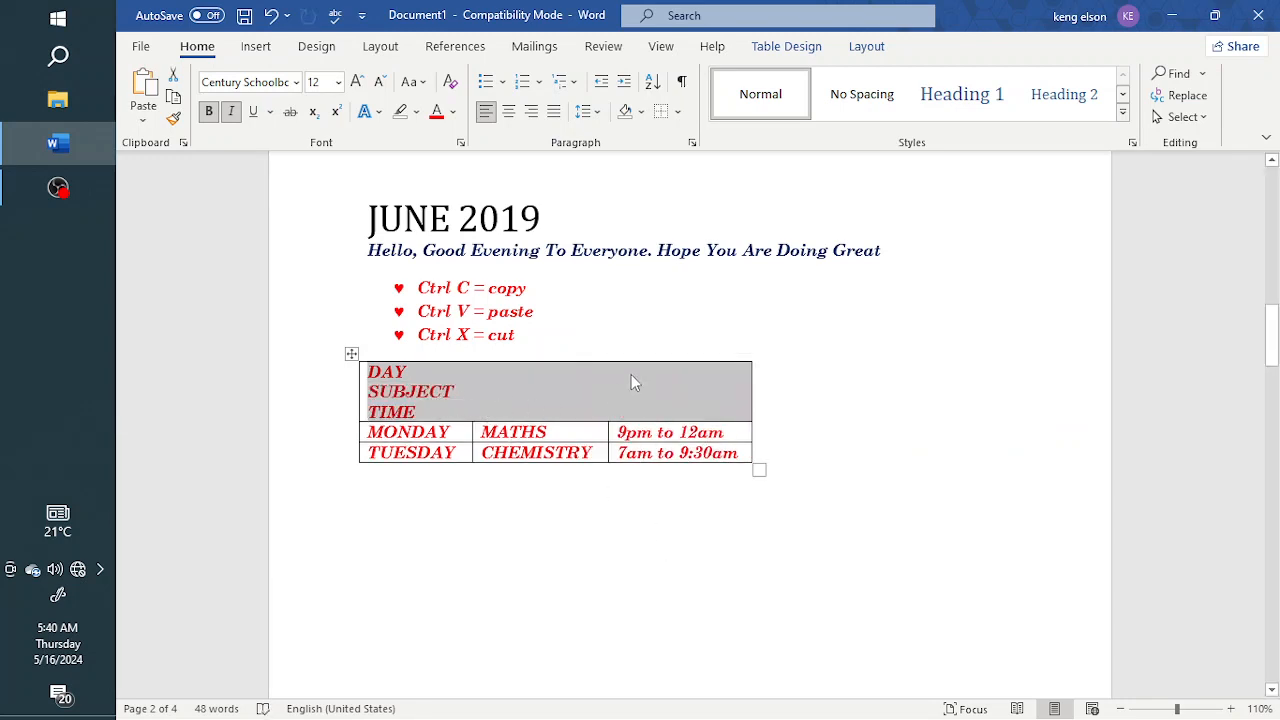
{"action": "left_click", "coordinate": [452, 396]}
{"action": "key", "text": "ctrl+z"}
{"action": "left_click", "coordinate": [620, 454]}
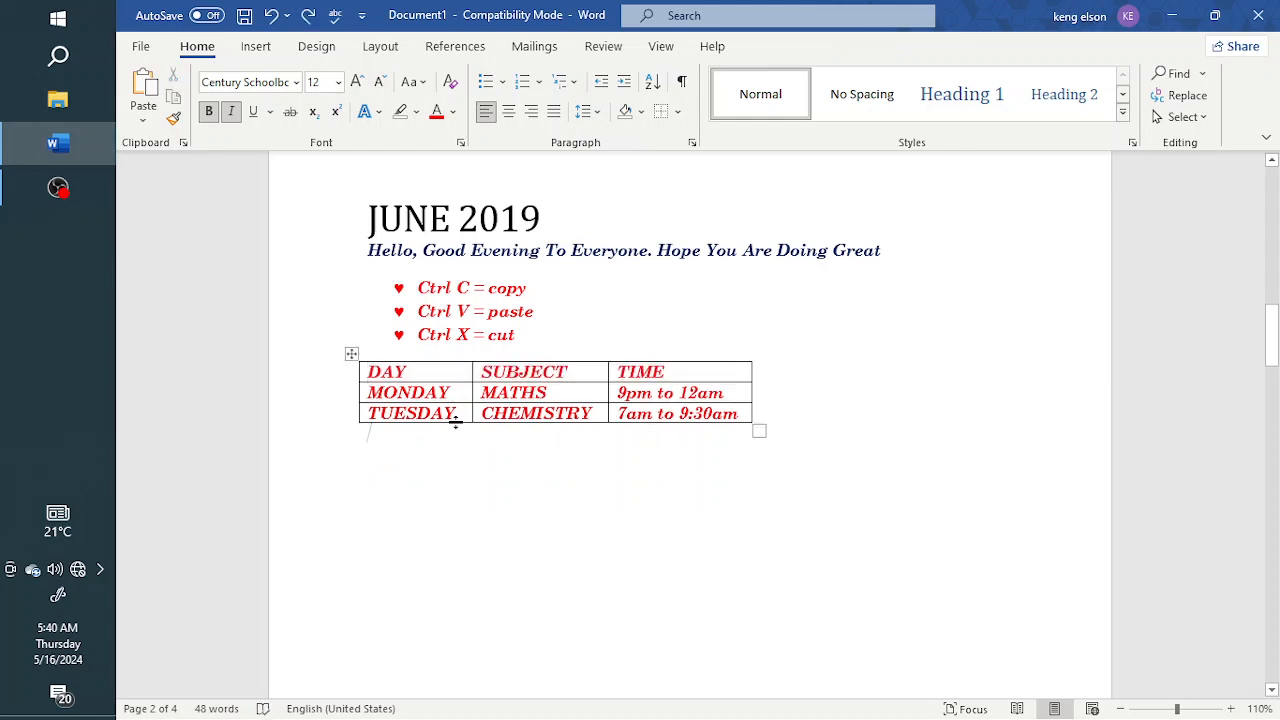
Select the whole table at once, and clear the selection
{"action": "left_click", "coordinate": [352, 355]}
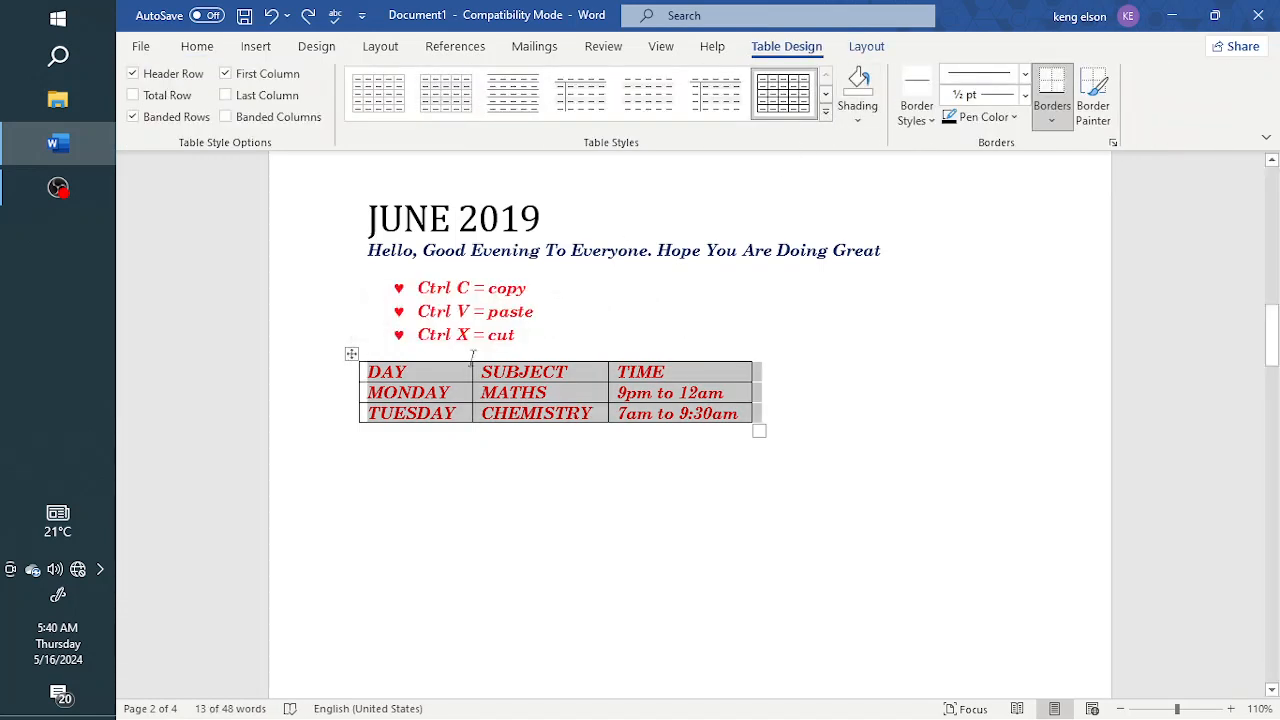
{"action": "left_click", "coordinate": [362, 392]}
{"action": "left_click", "coordinate": [351, 354]}
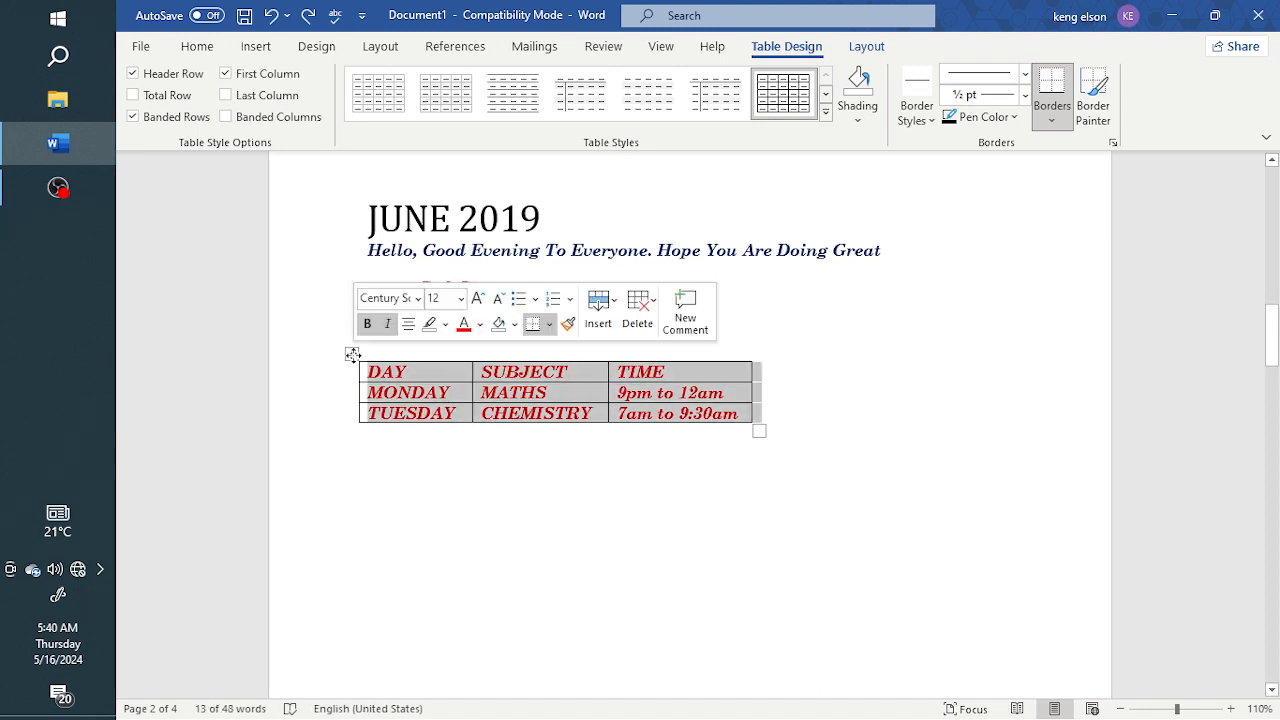
{"action": "left_click", "coordinate": [531, 460]}
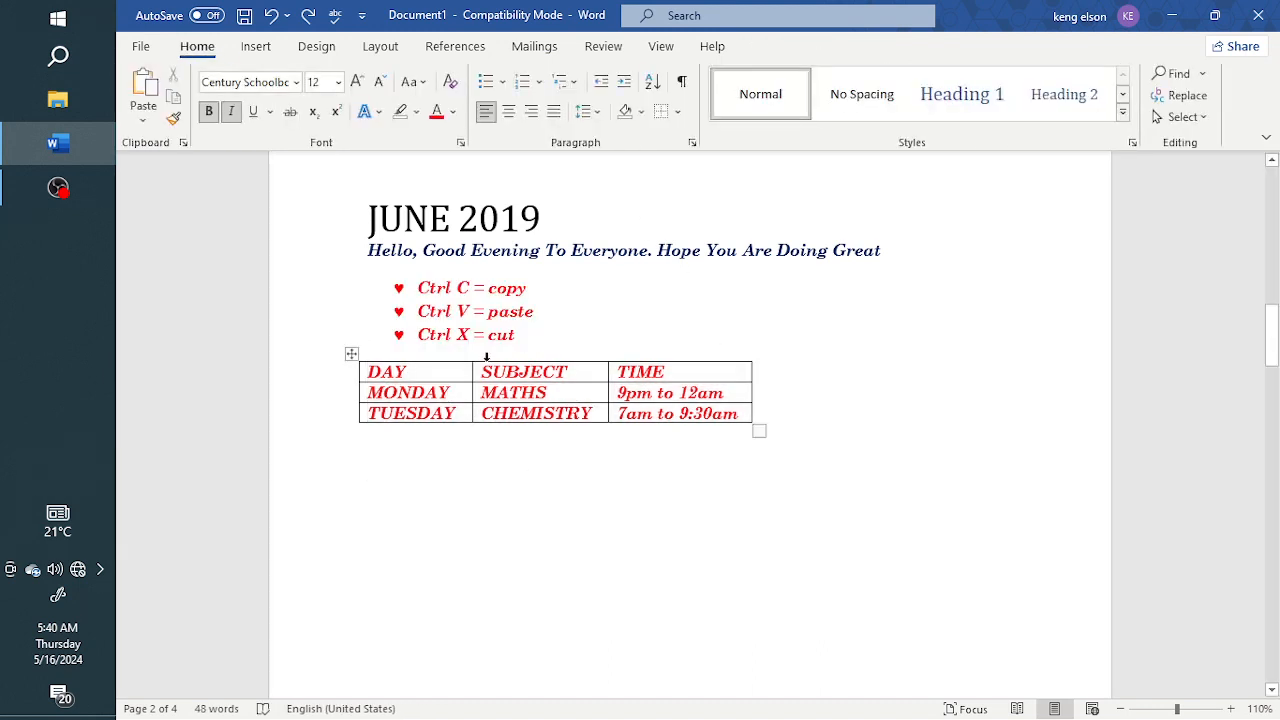
Apply the black dark grid table style with a solid header row and first column to the whole timetable table
{"action": "left_click", "coordinate": [351, 354]}
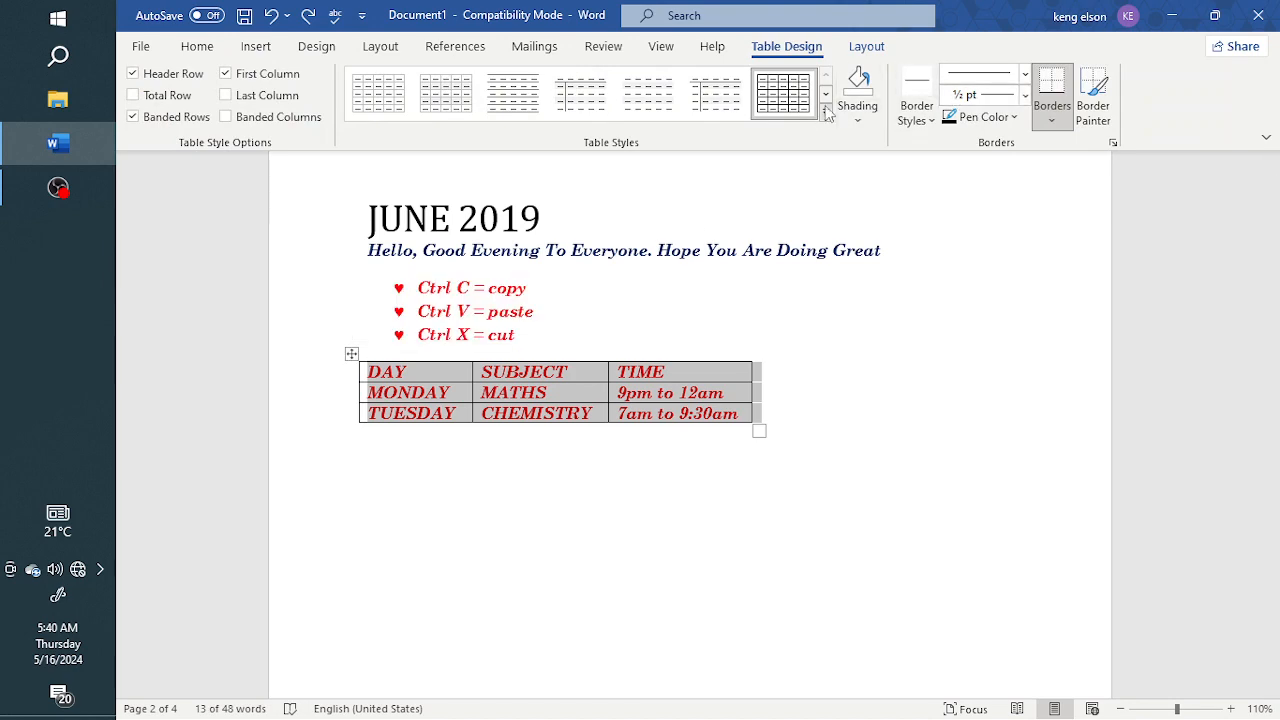
{"action": "left_click", "coordinate": [826, 117]}
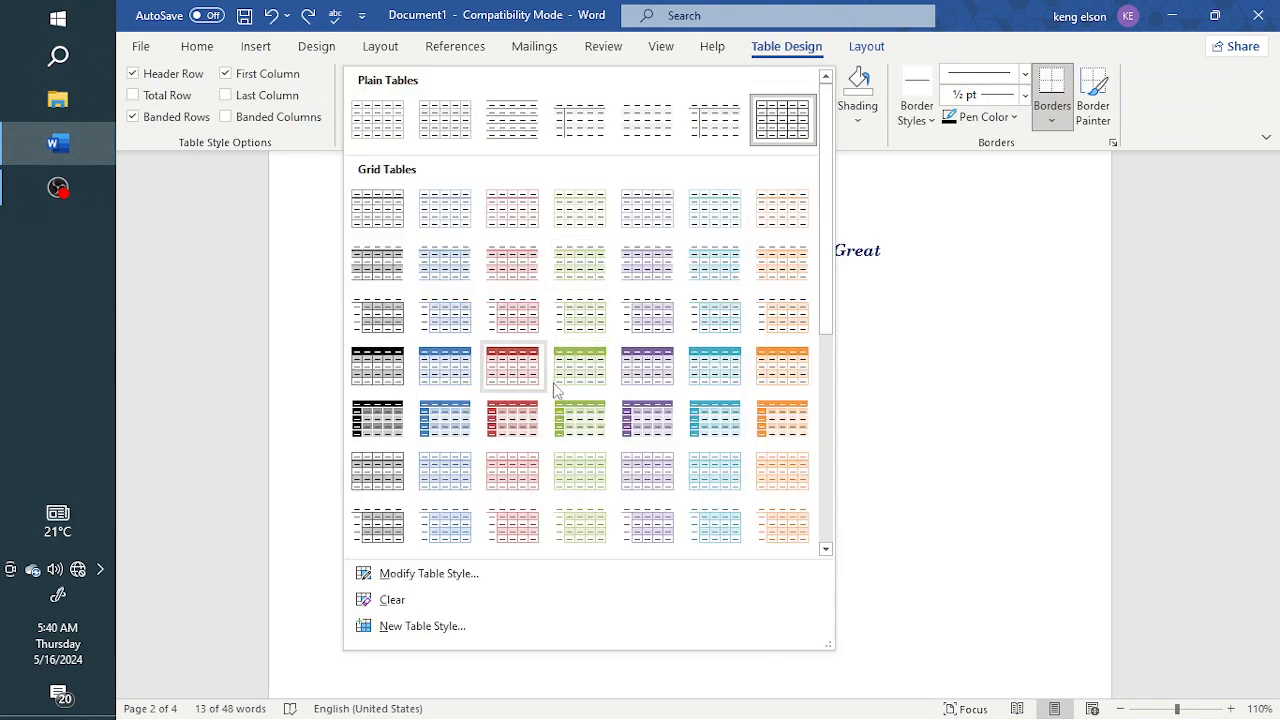
{"action": "left_click", "coordinate": [386, 424]}
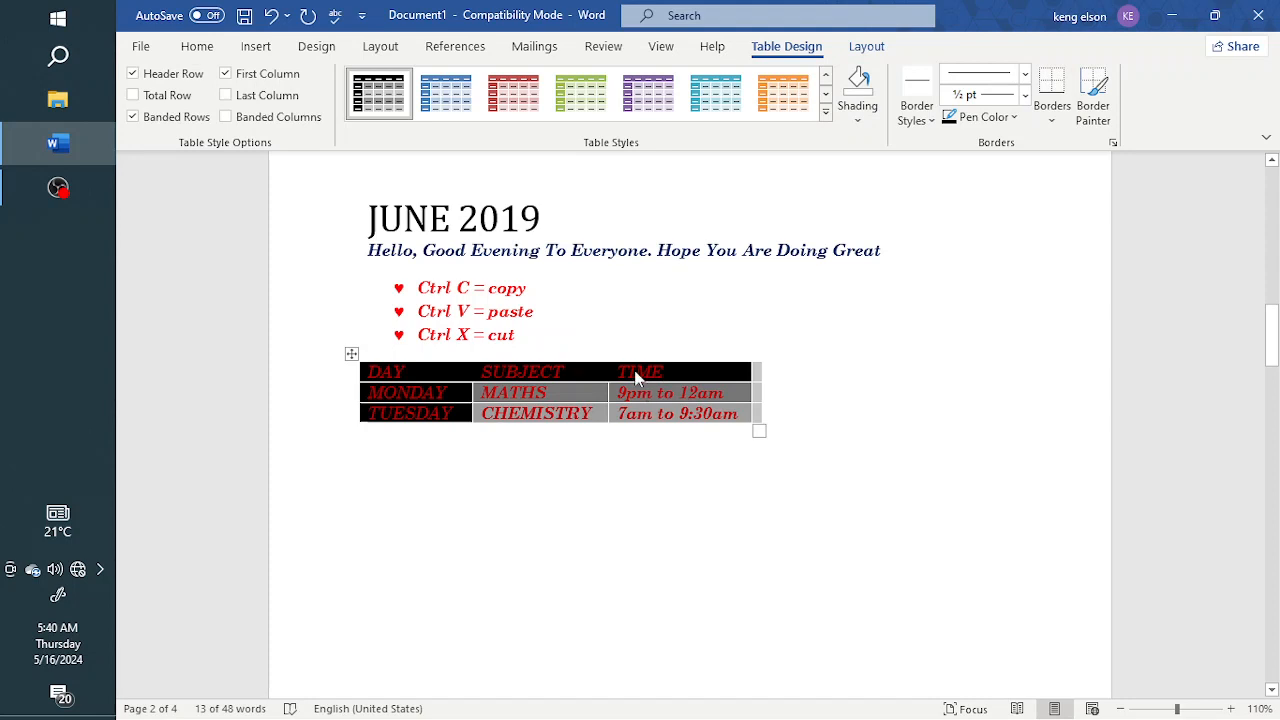
Restyle the whole timetable table with the black-and-white light style that comes first among the Grid Tables, and clear the selection
{"action": "left_click", "coordinate": [197, 46]}
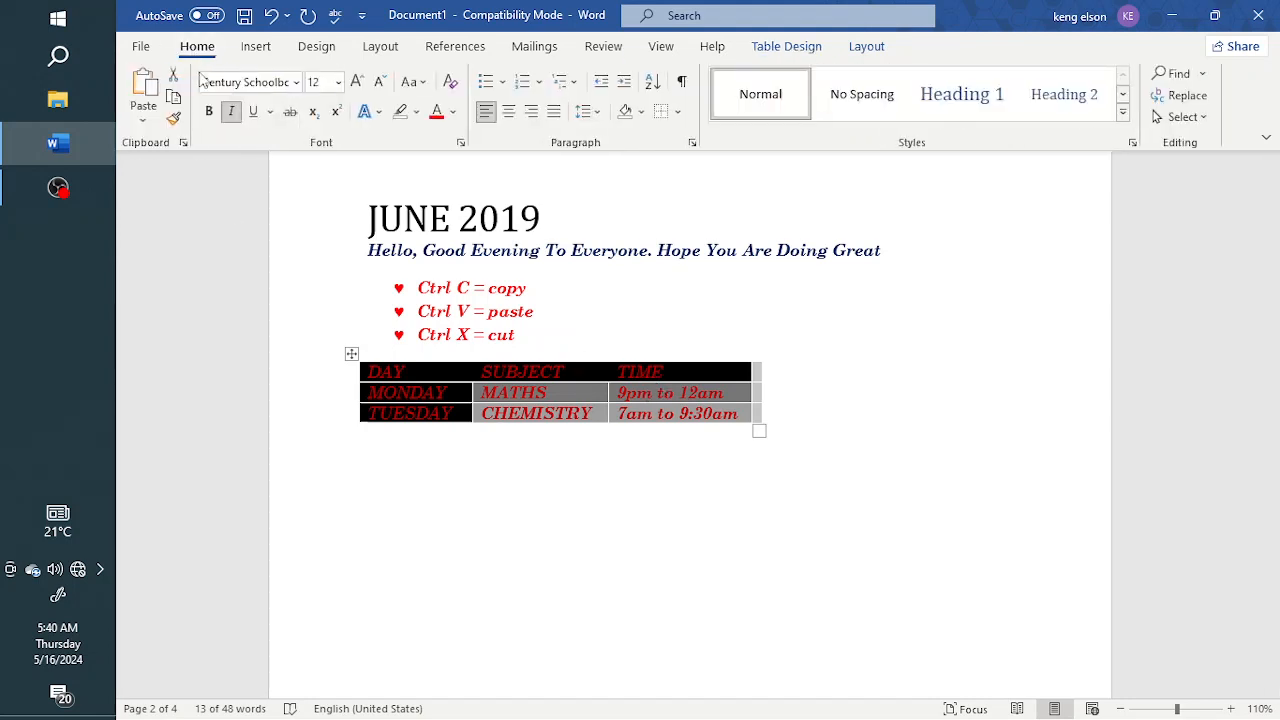
{"action": "left_click", "coordinate": [350, 354]}
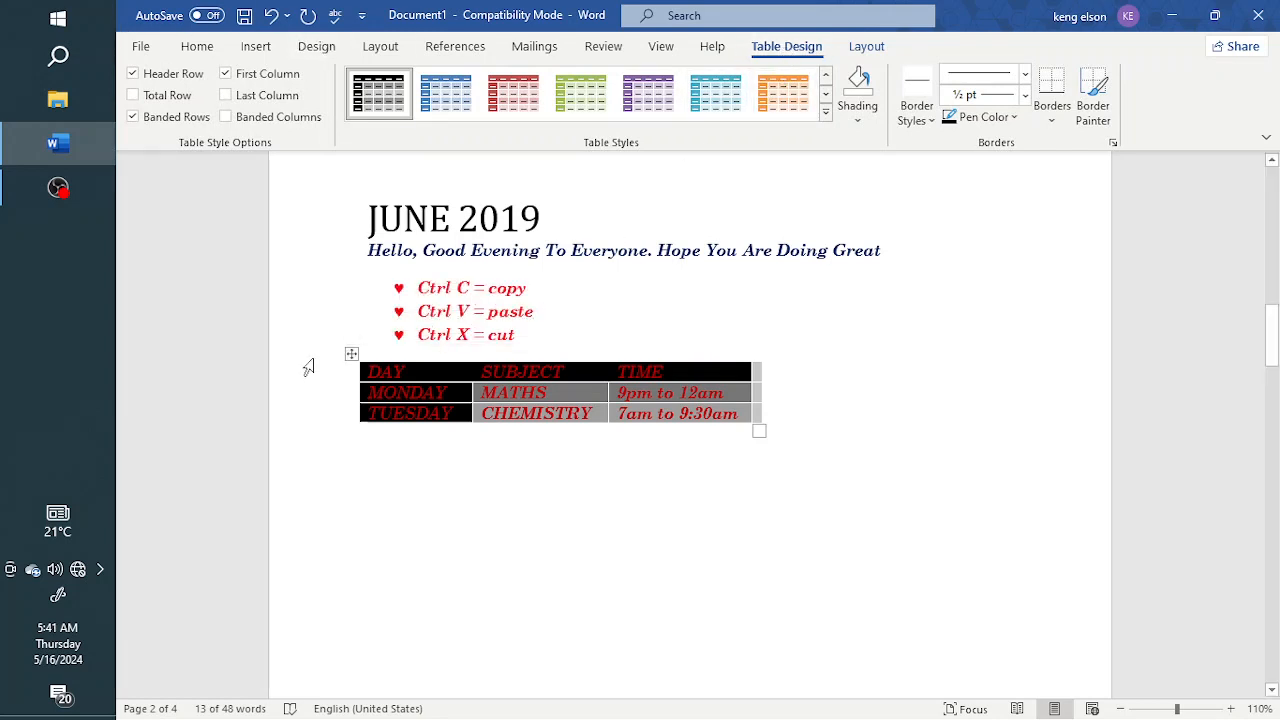
{"action": "left_click", "coordinate": [256, 46]}
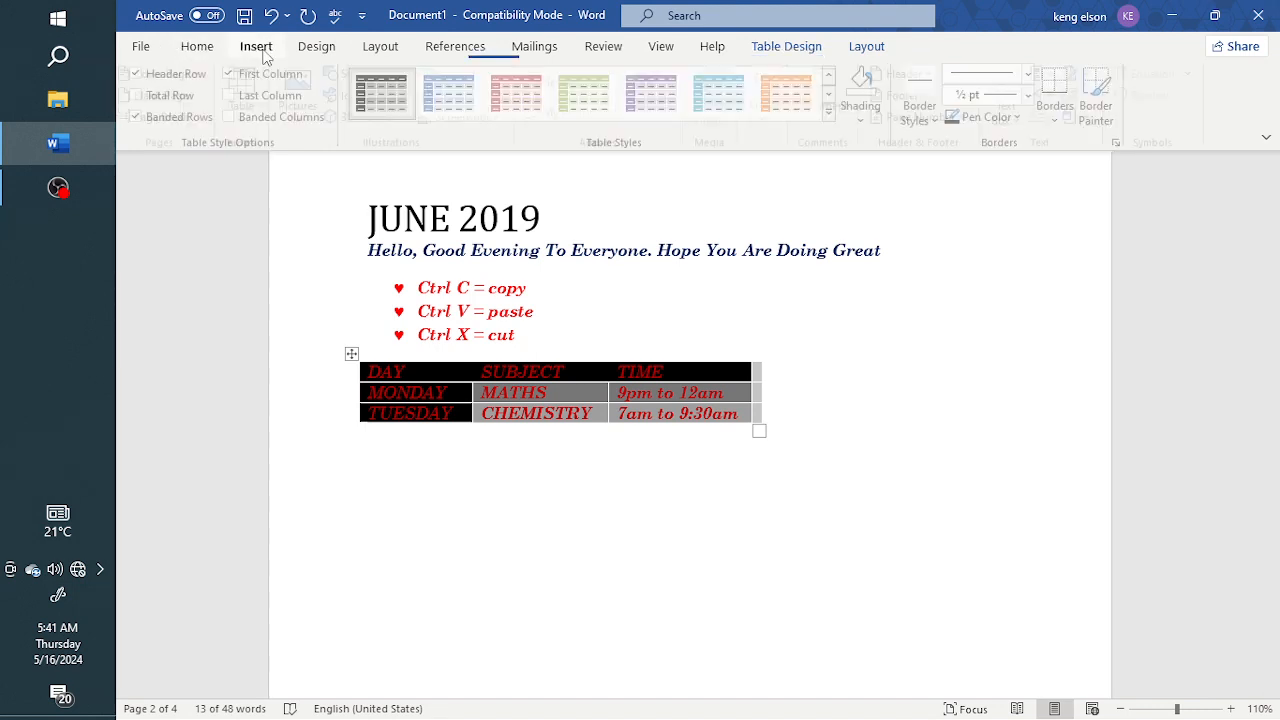
{"action": "double_click", "coordinate": [353, 353]}
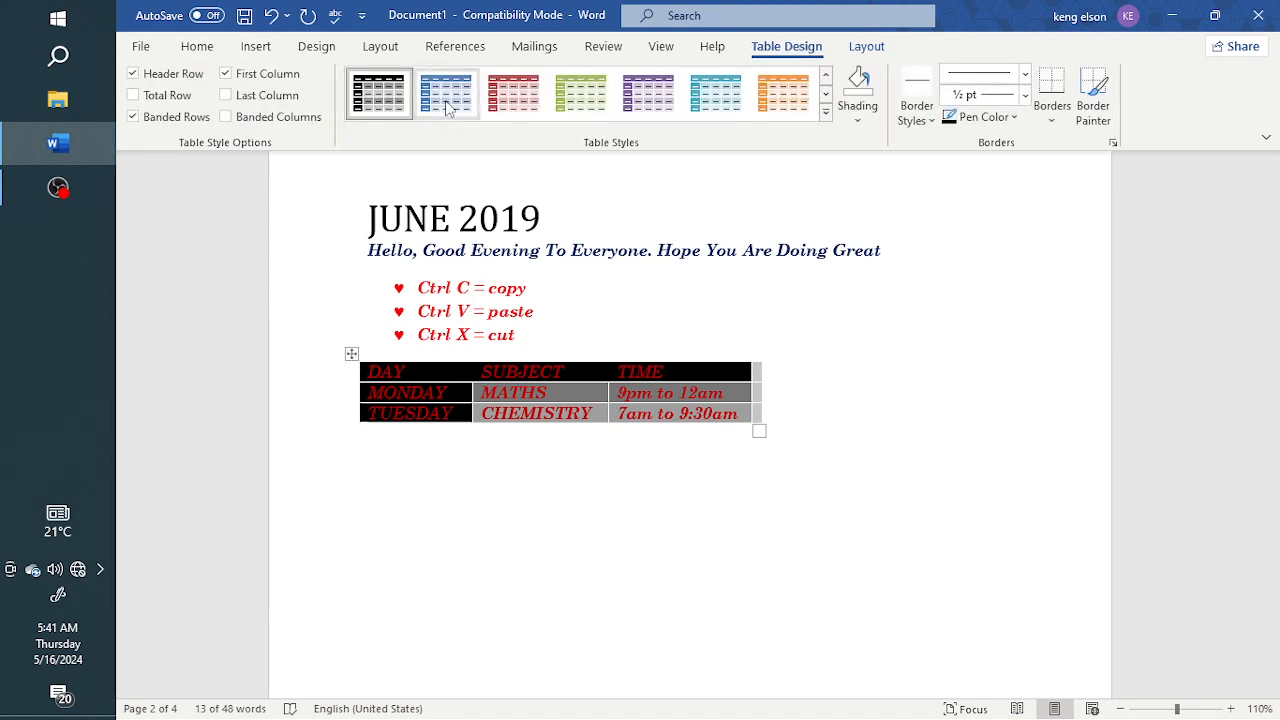
{"action": "left_click", "coordinate": [826, 117]}
{"action": "left_click", "coordinate": [373, 218]}
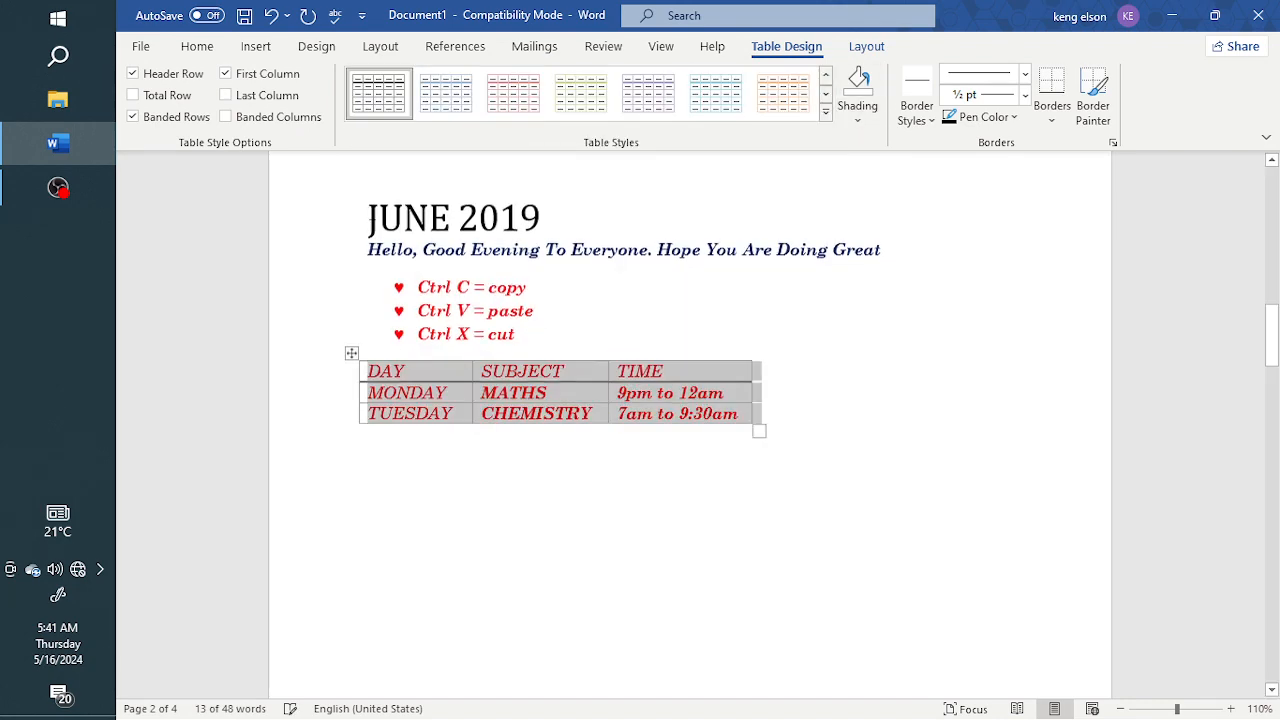
{"action": "left_click", "coordinate": [651, 505]}
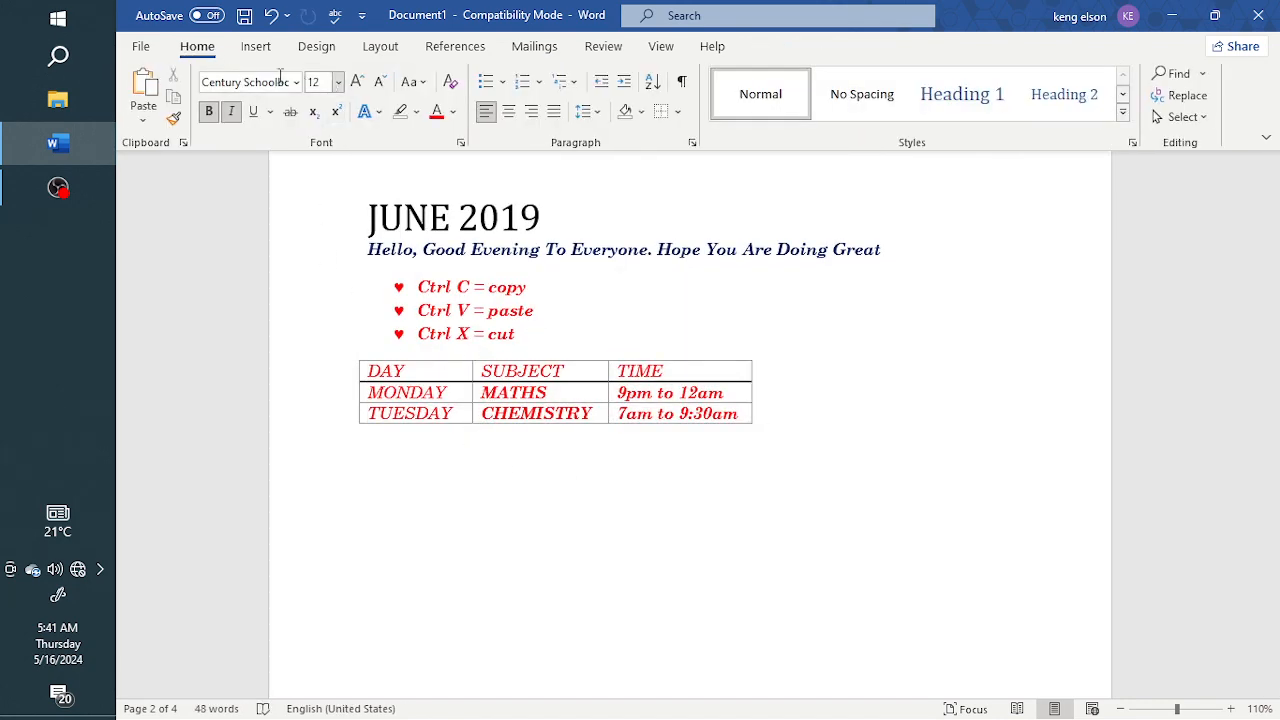
Insert the picture bhf from this device's Pictures folder below the timetable table
{"action": "left_click", "coordinate": [255, 48]}
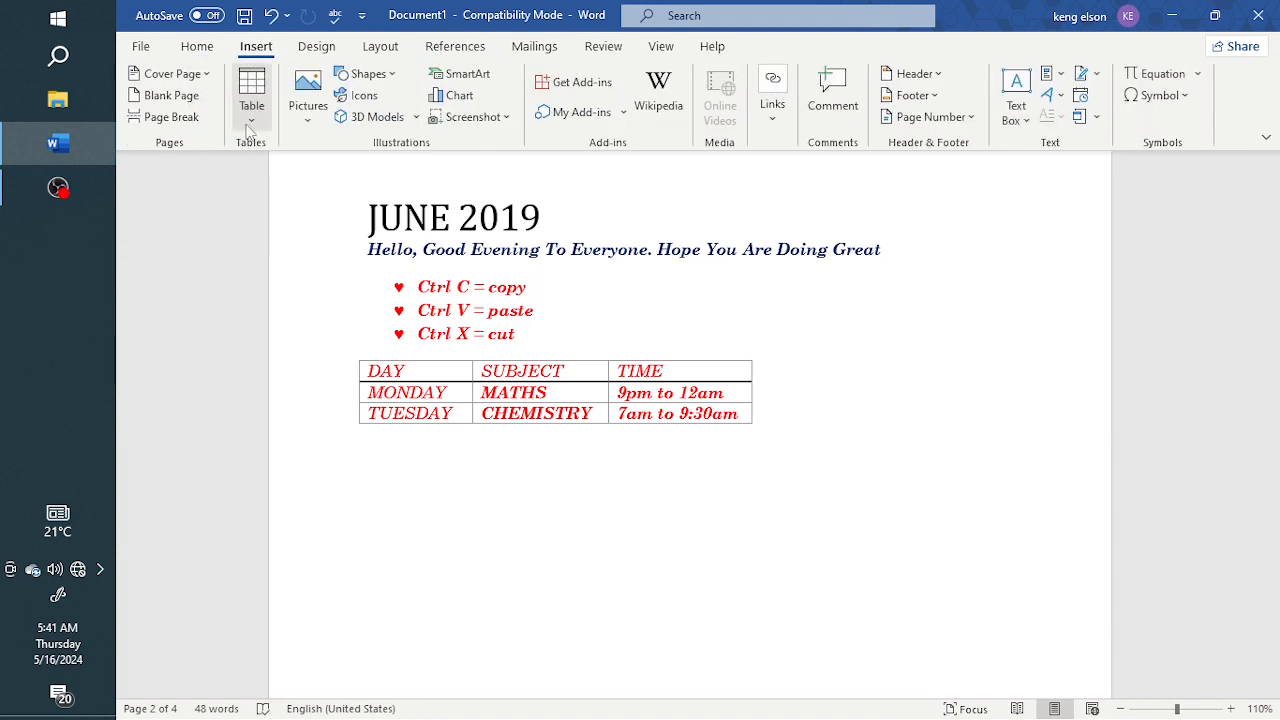
{"action": "left_click", "coordinate": [303, 121]}
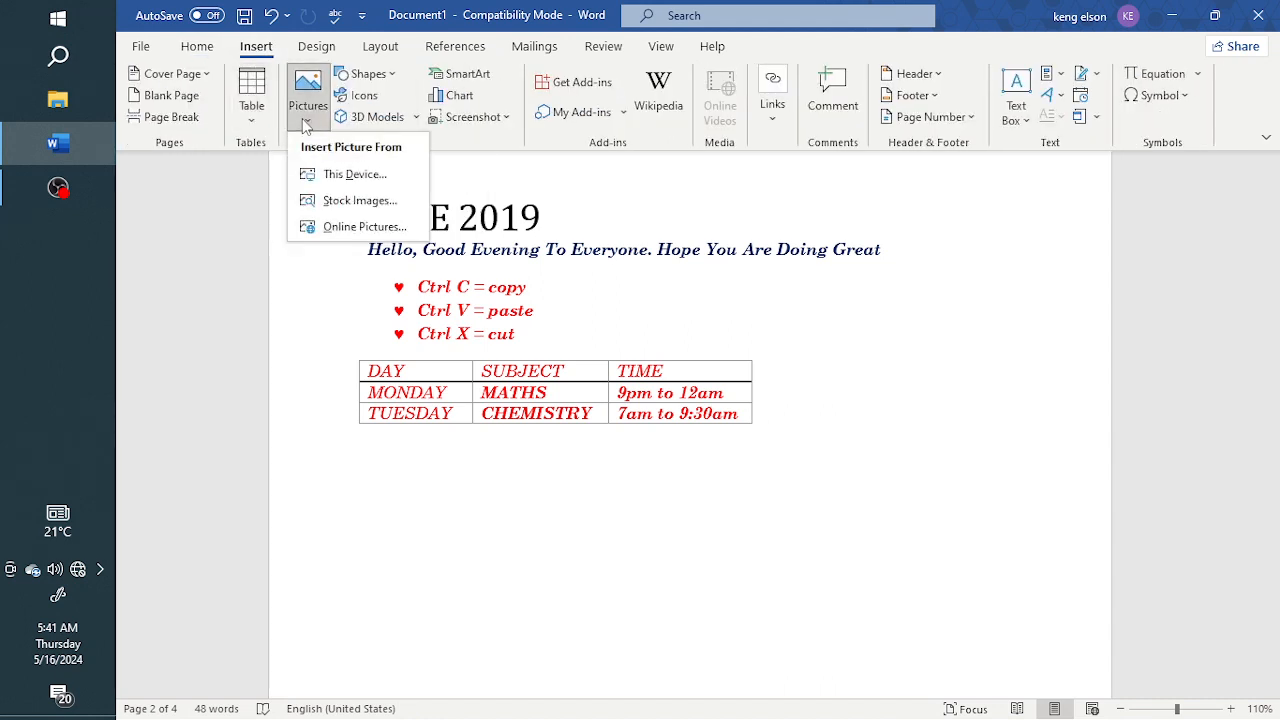
{"action": "left_click", "coordinate": [392, 455]}
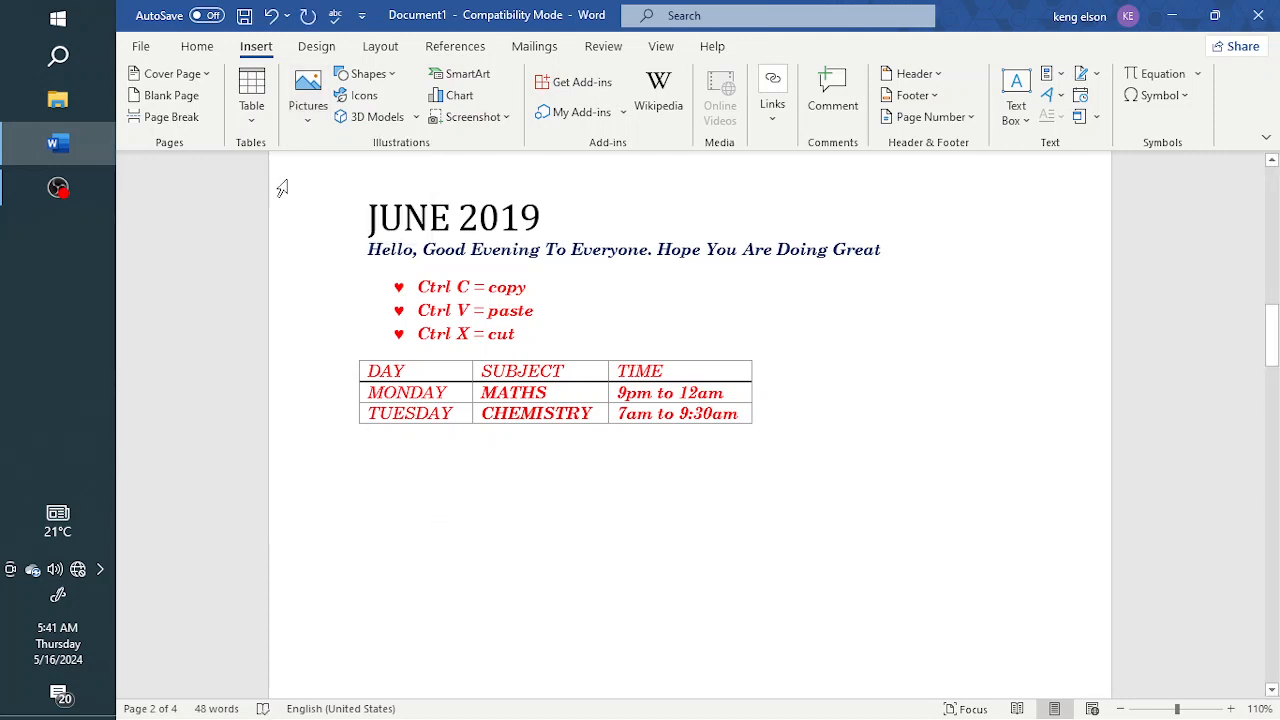
{"action": "left_click", "coordinate": [307, 118]}
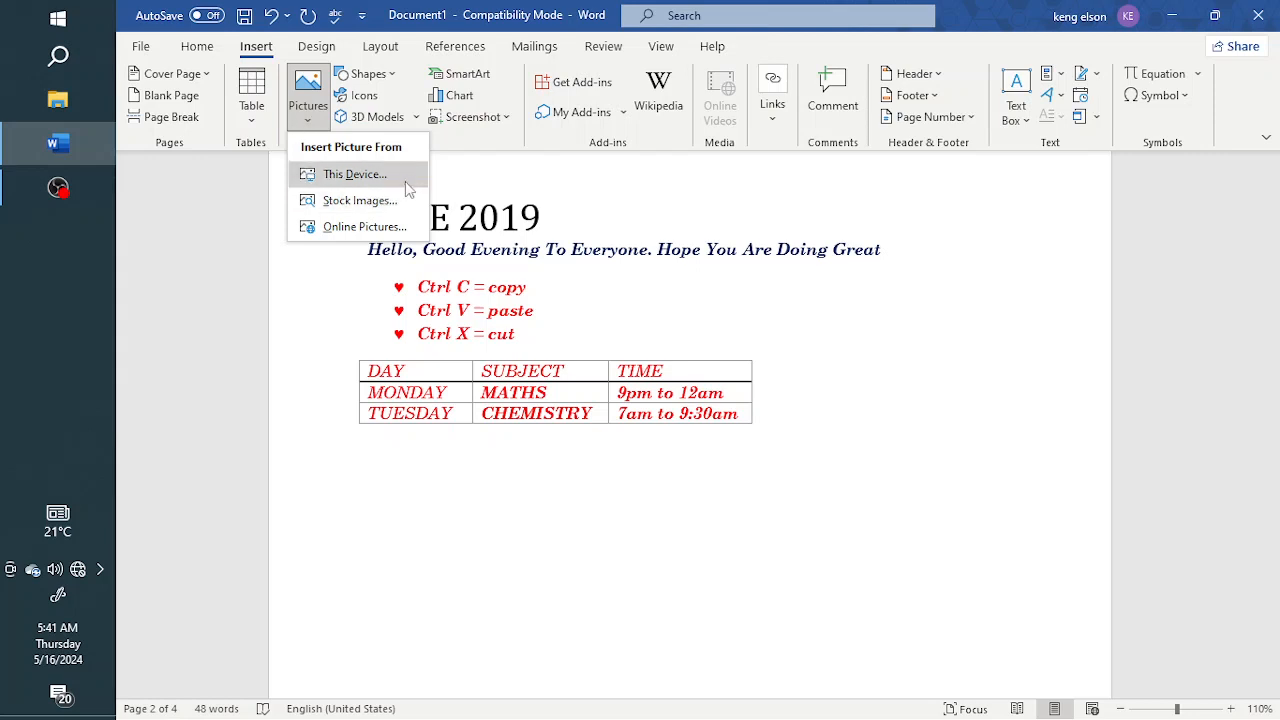
{"action": "left_click", "coordinate": [355, 177]}
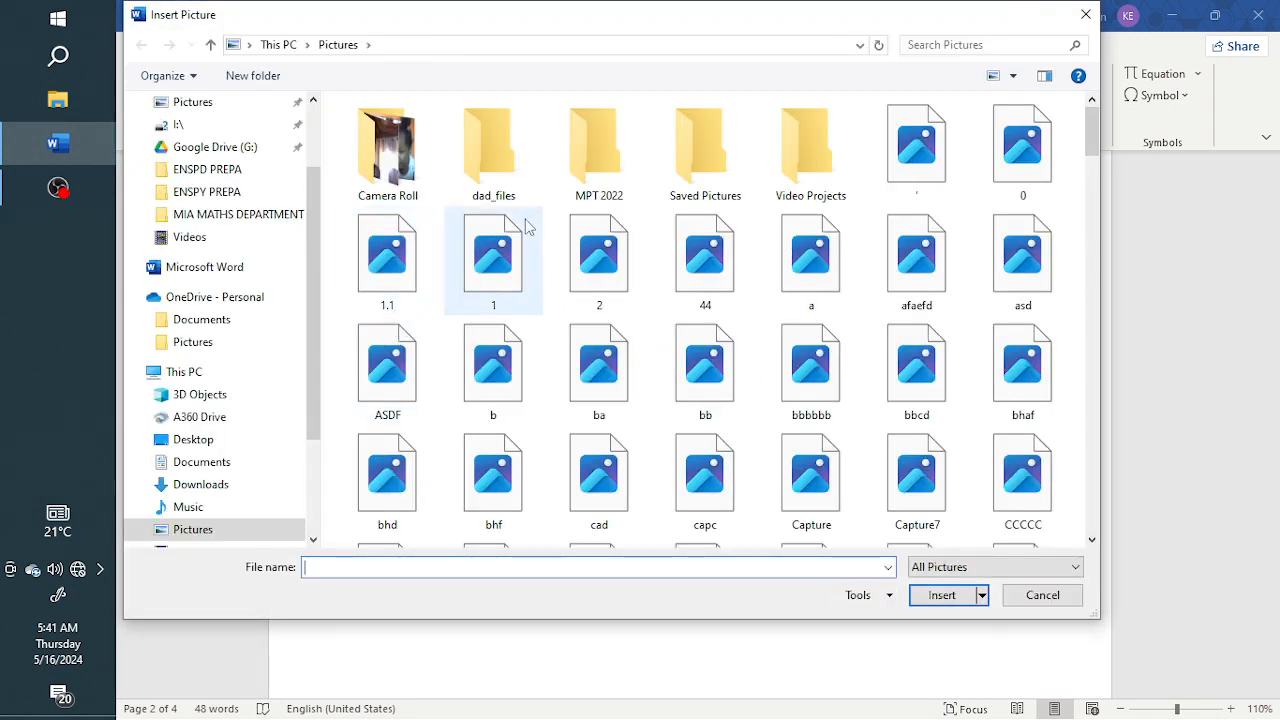
{"action": "scroll", "coordinate": [230, 155], "scroll_direction": "up", "scroll_amount": 3}
{"action": "left_click", "coordinate": [222, 119]}
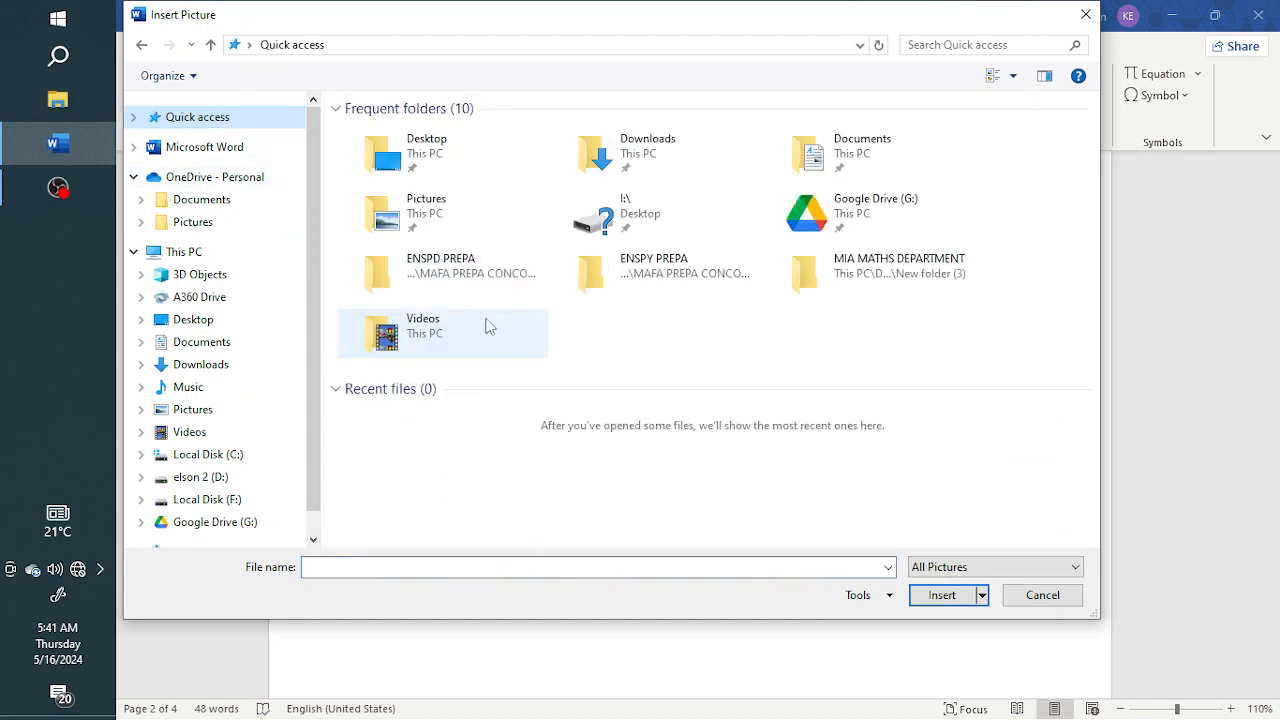
{"action": "left_click", "coordinate": [142, 47]}
{"action": "left_click", "coordinate": [482, 458]}
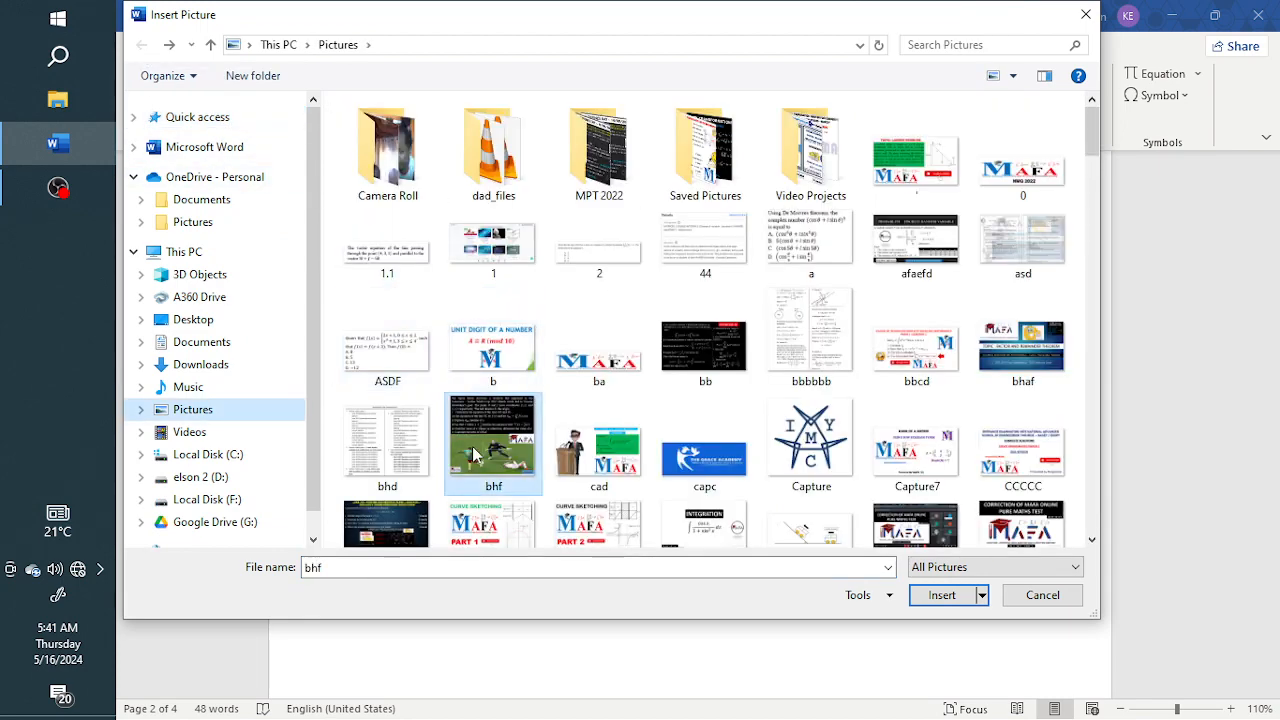
{"action": "left_click", "coordinate": [942, 595]}
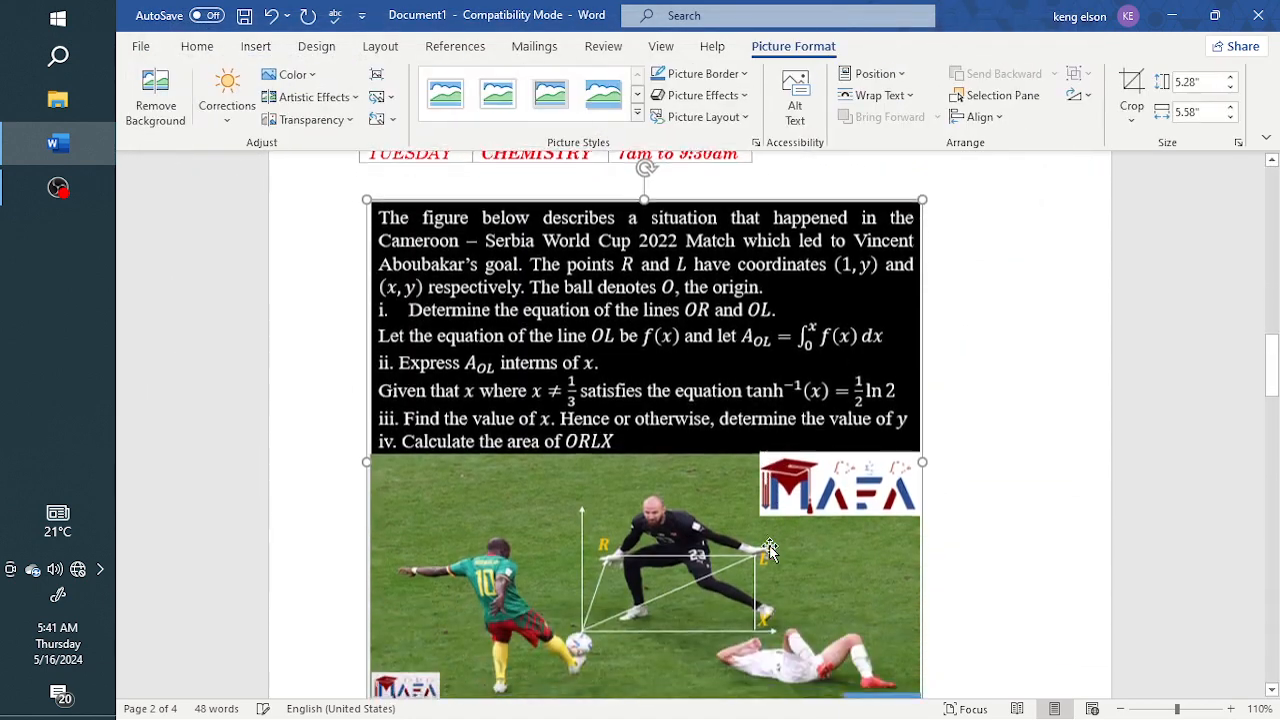
Look over the inserted picture and try to move it toward the page's right margin
{"action": "scroll", "coordinate": [770, 550], "scroll_direction": "down", "scroll_amount": 1}
{"action": "scroll", "coordinate": [770, 550], "scroll_direction": "up", "scroll_amount": 1}
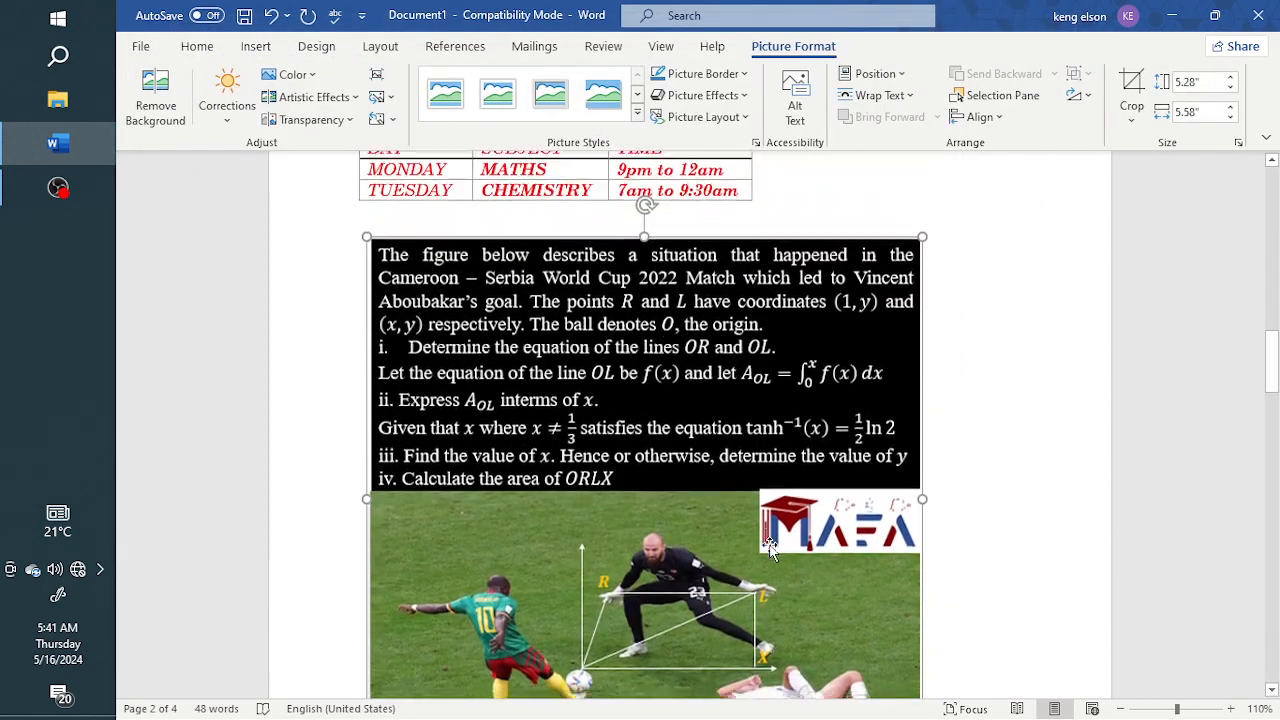
{"action": "scroll", "coordinate": [770, 548], "scroll_direction": "down", "scroll_amount": 2}
{"action": "scroll", "coordinate": [770, 548], "scroll_direction": "up", "scroll_amount": 2}
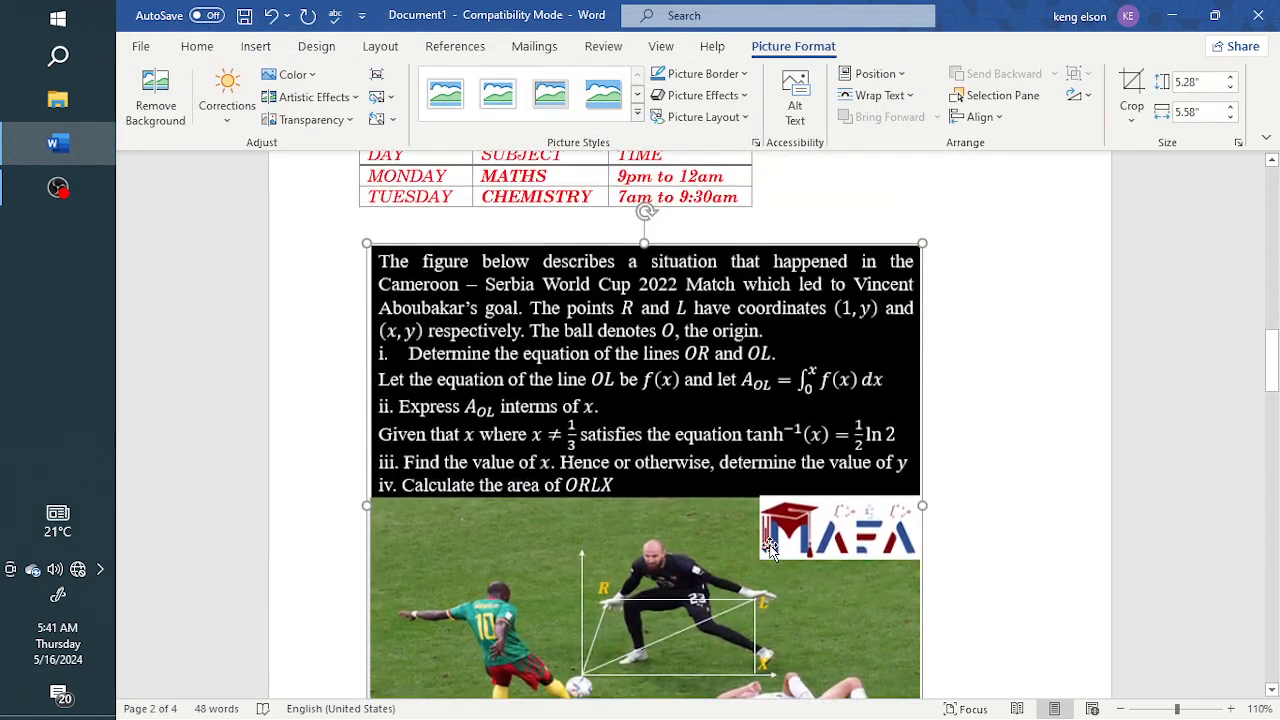
{"action": "left_click_drag", "start_coordinate": [779, 407], "coordinate": [934, 395]}
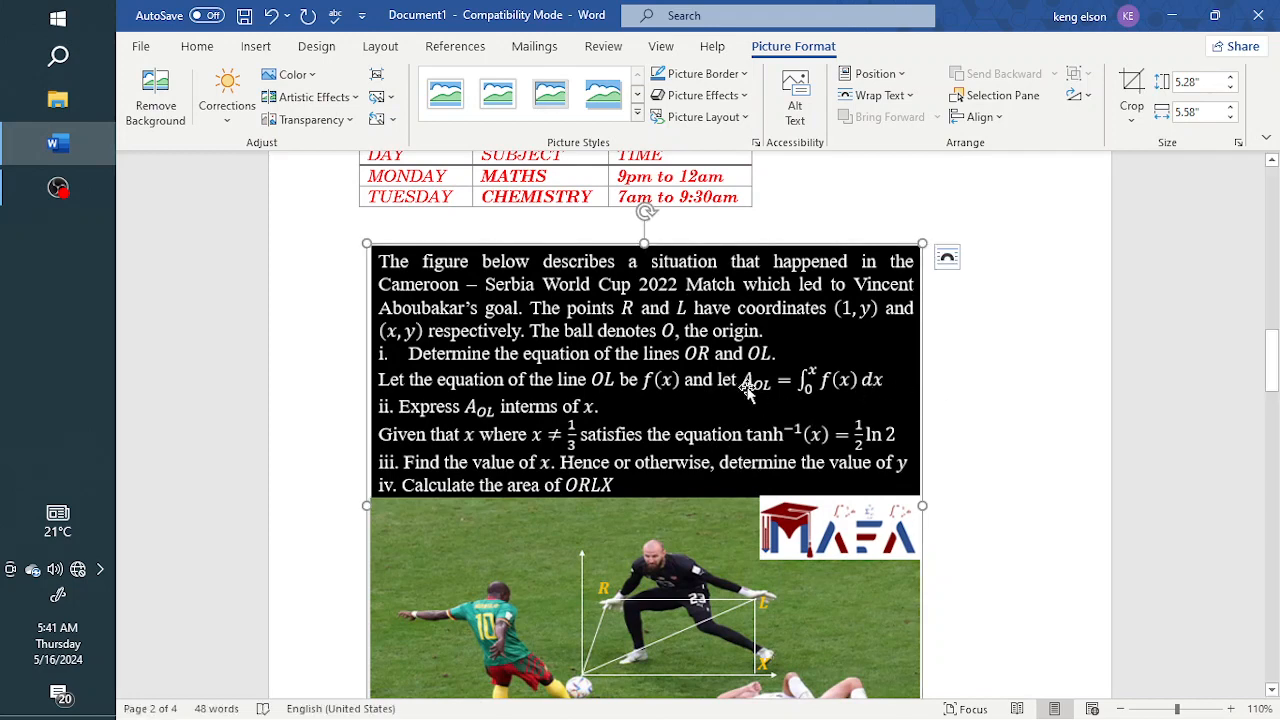
{"action": "scroll", "coordinate": [748, 390], "scroll_direction": "up", "scroll_amount": 1}
{"action": "scroll", "coordinate": [748, 390], "scroll_direction": "down", "scroll_amount": 2}
{"action": "scroll", "coordinate": [748, 390], "scroll_direction": "up", "scroll_amount": 1}
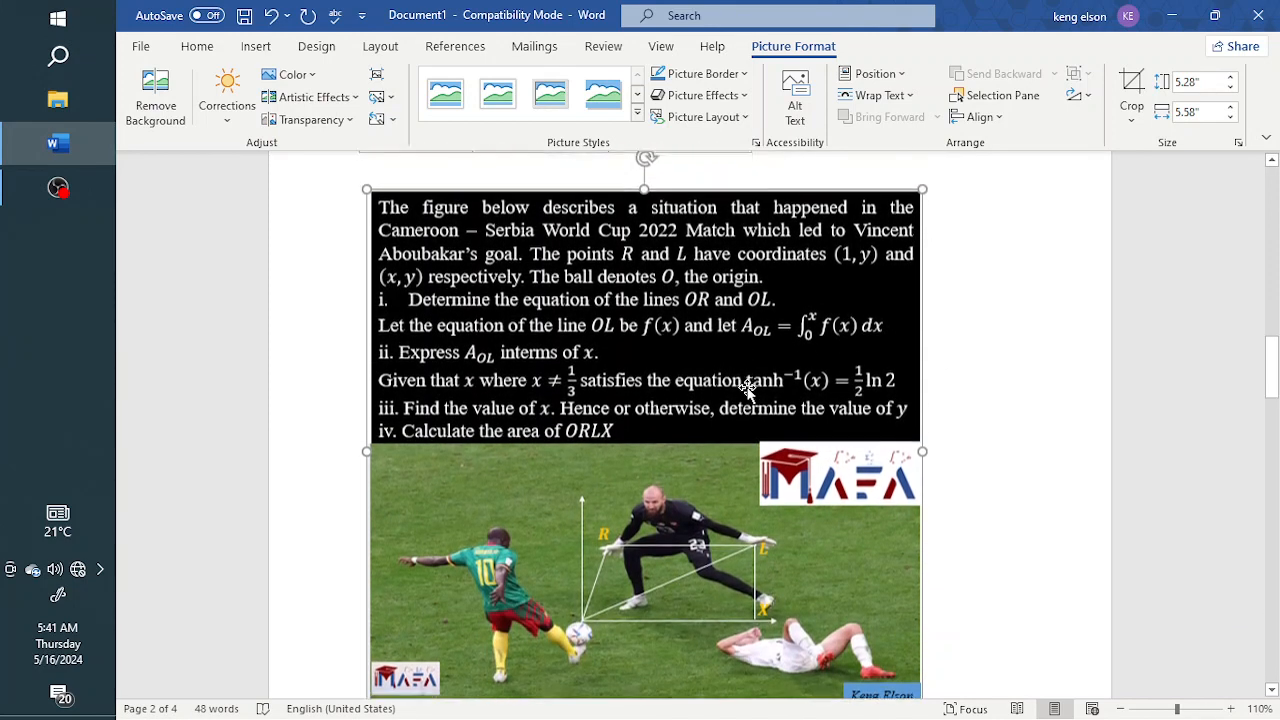
Reselect the picture, view its layout options for text wrapping, and close them without choosing one
{"action": "left_click", "coordinate": [1036, 290]}
{"action": "left_click", "coordinate": [713, 359]}
{"action": "scroll", "coordinate": [780, 385], "scroll_direction": "up", "scroll_amount": 2}
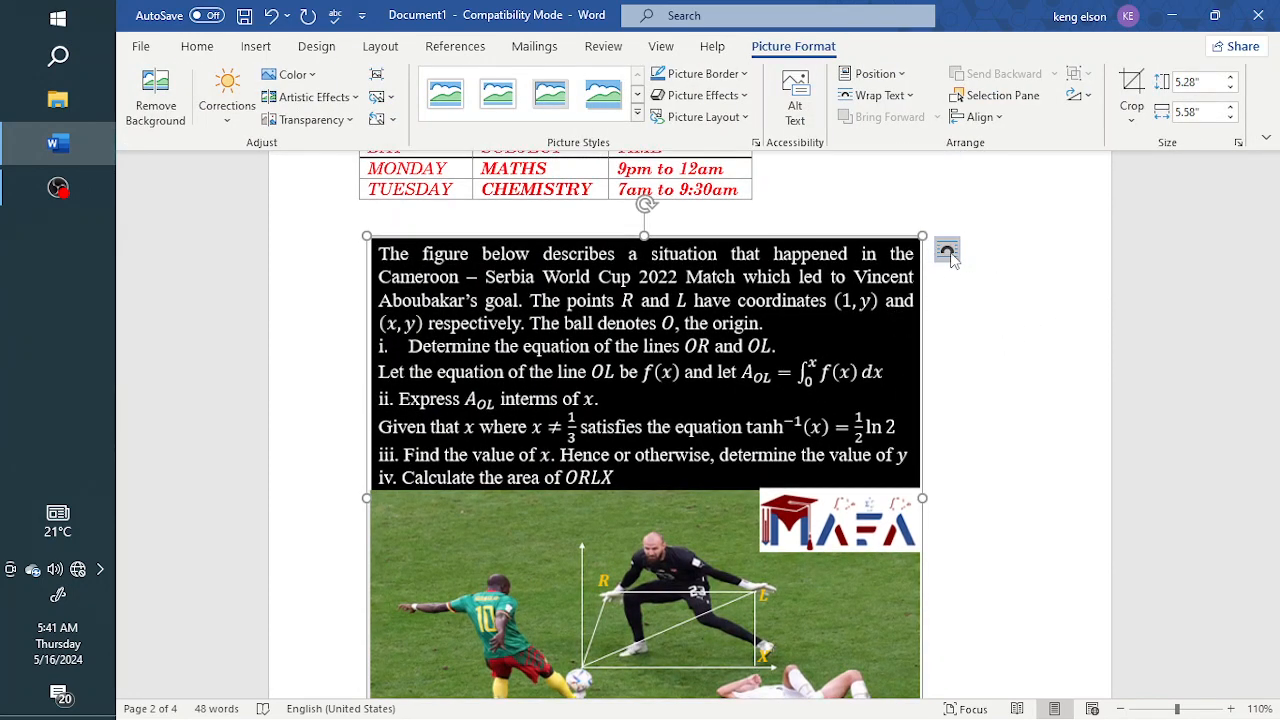
{"action": "left_click", "coordinate": [949, 254]}
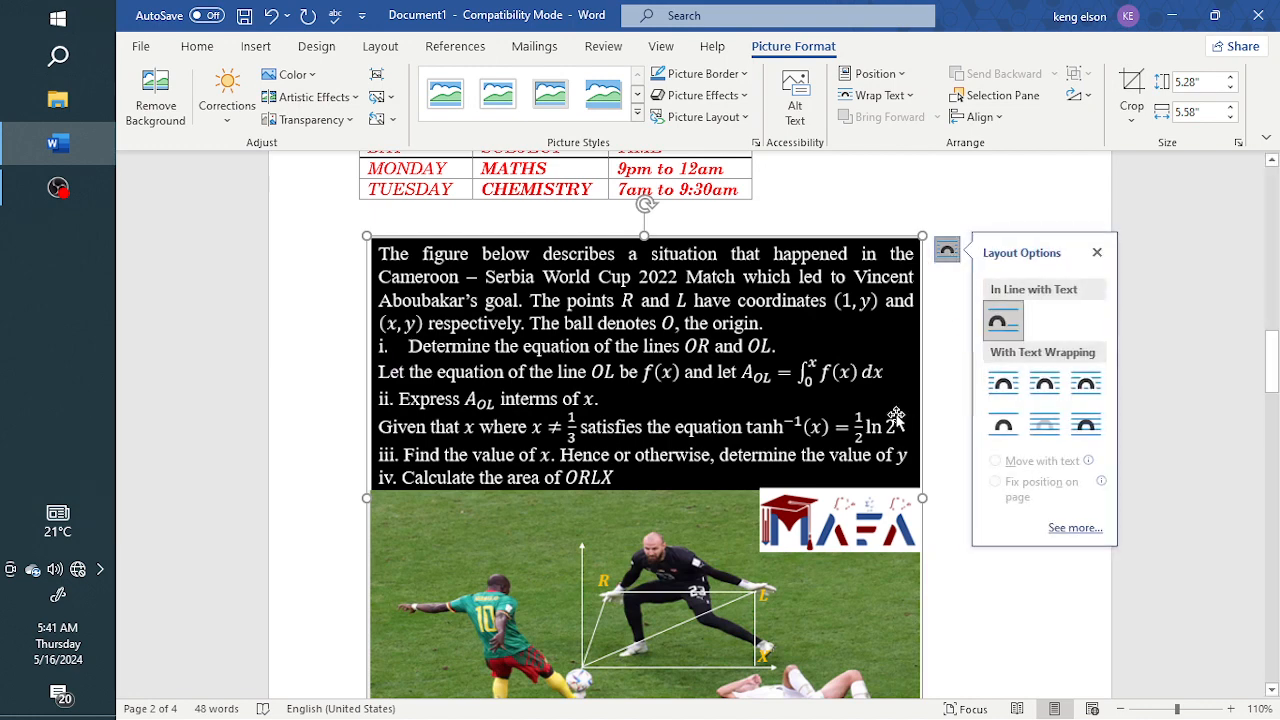
{"action": "left_click", "coordinate": [934, 381]}
Try once more to move the picture toward the right margin, and open its layout options
{"action": "scroll", "coordinate": [803, 371], "scroll_direction": "up", "scroll_amount": 3}
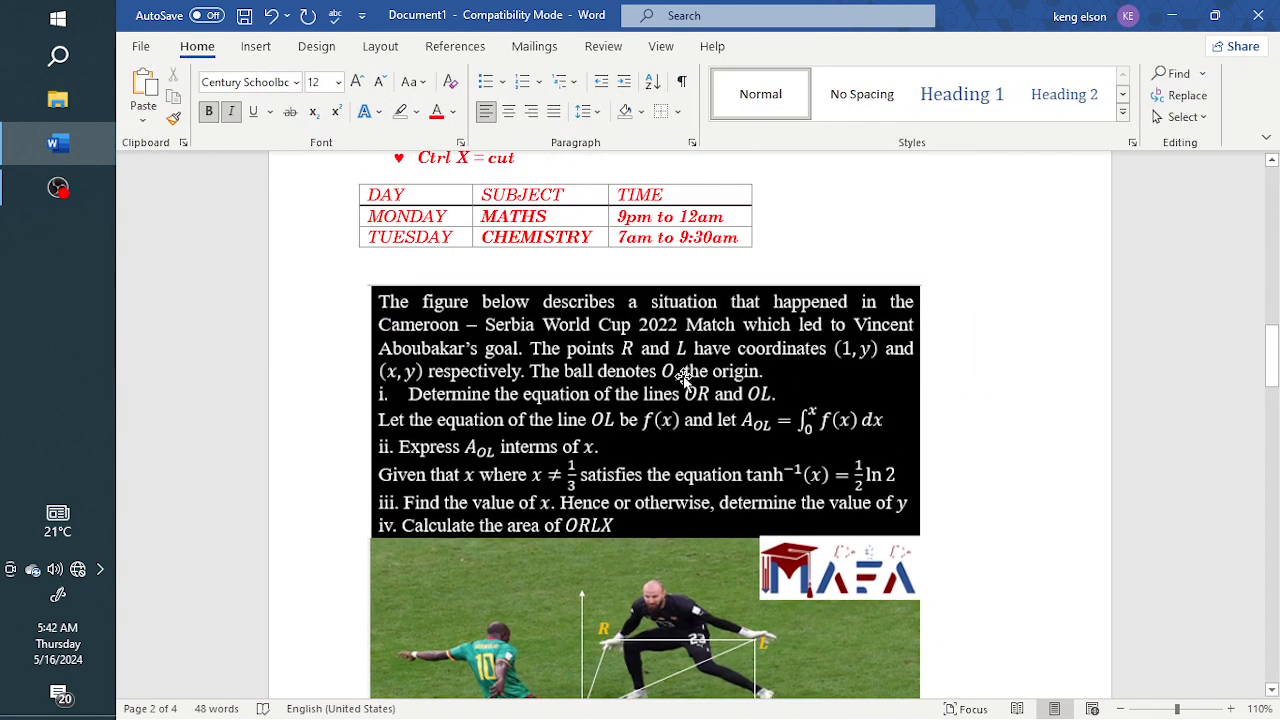
{"action": "left_click_drag", "start_coordinate": [686, 380], "coordinate": [941, 410]}
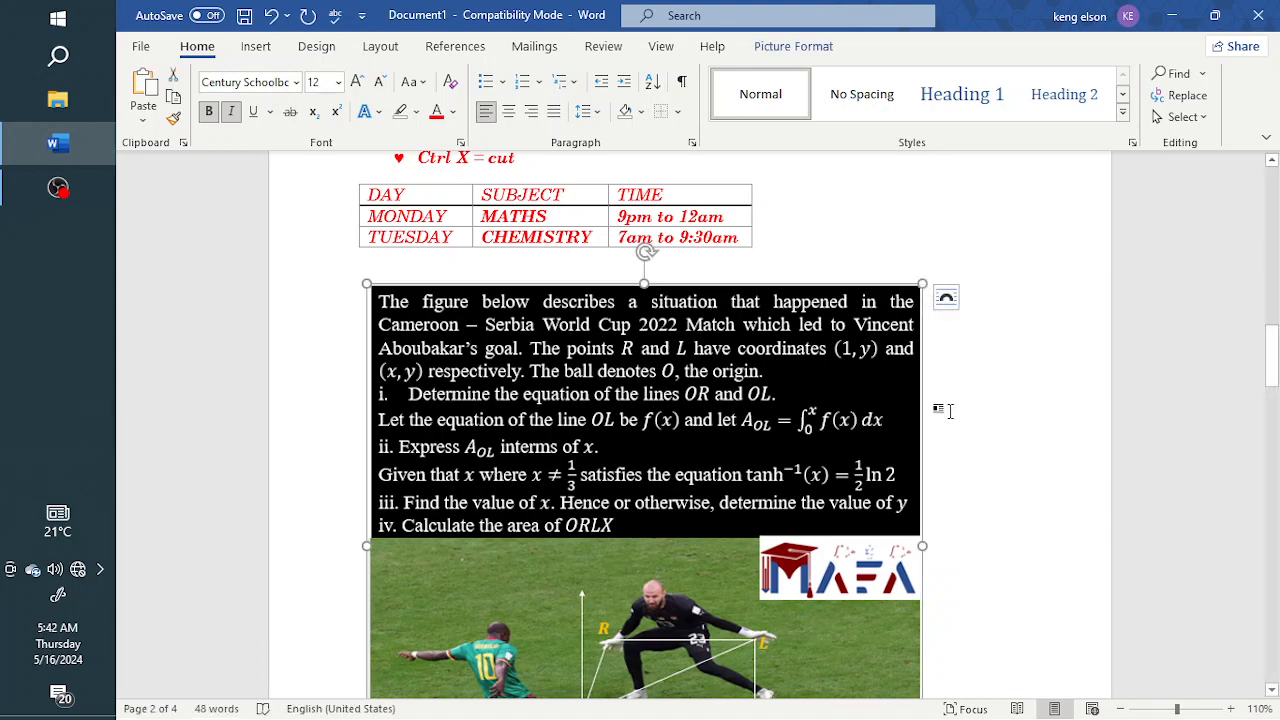
{"action": "left_click", "coordinate": [946, 300]}
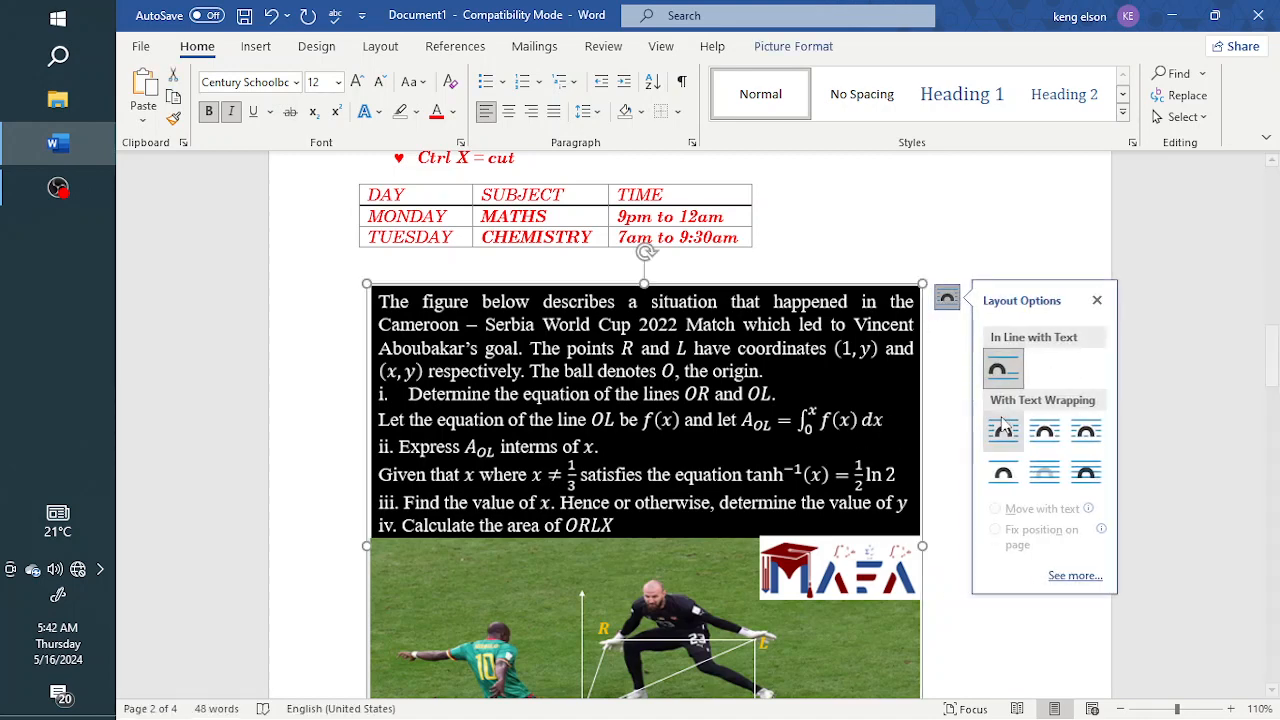
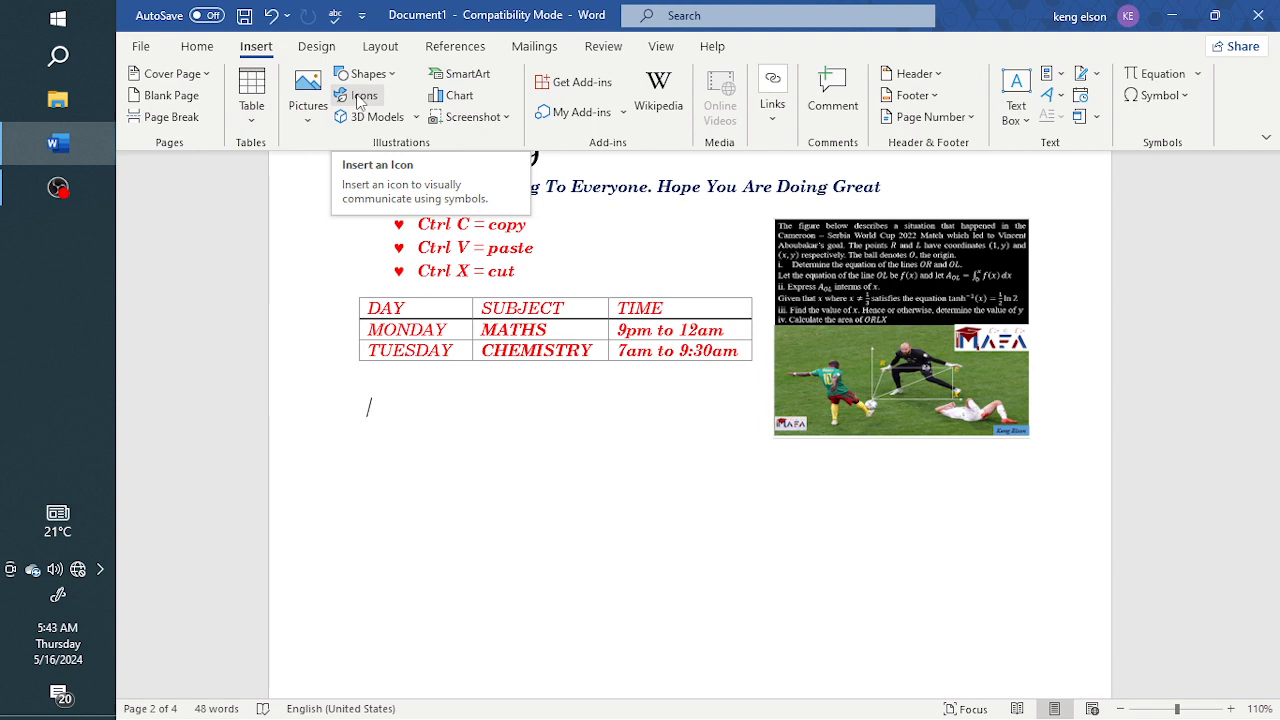
Draw a text box about 2.48 inches wide and 0.56 inches high below the timetable table
{"action": "left_click", "coordinate": [360, 97]}
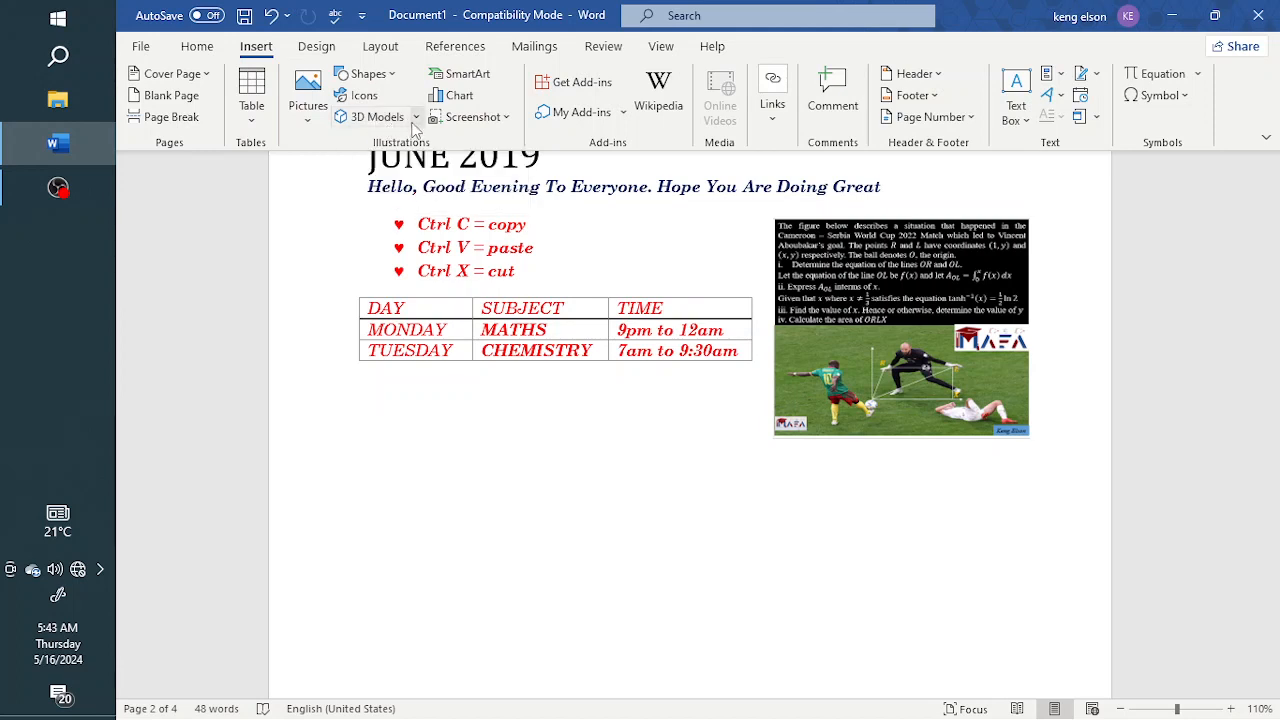
{"action": "left_click", "coordinate": [386, 80]}
{"action": "scroll", "coordinate": [443, 224], "scroll_direction": "down", "scroll_amount": 2}
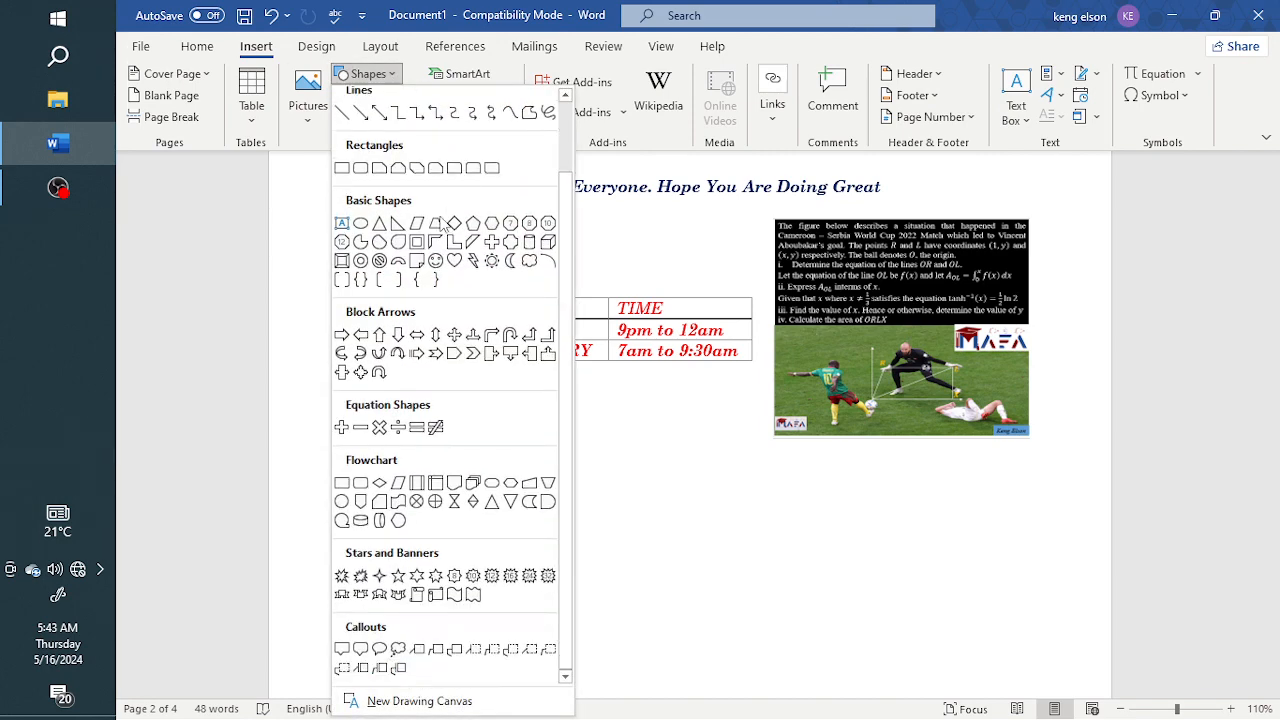
{"action": "scroll", "coordinate": [441, 214], "scroll_direction": "up", "scroll_amount": 2}
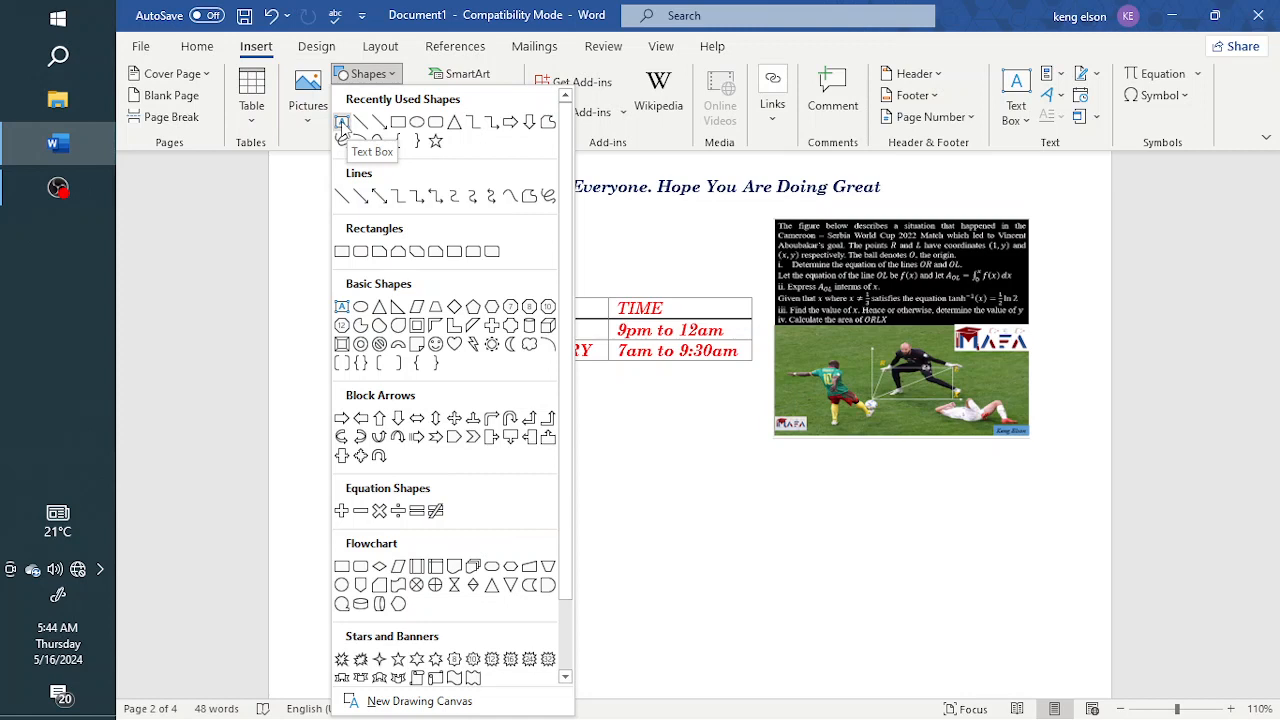
{"action": "left_click", "coordinate": [341, 122]}
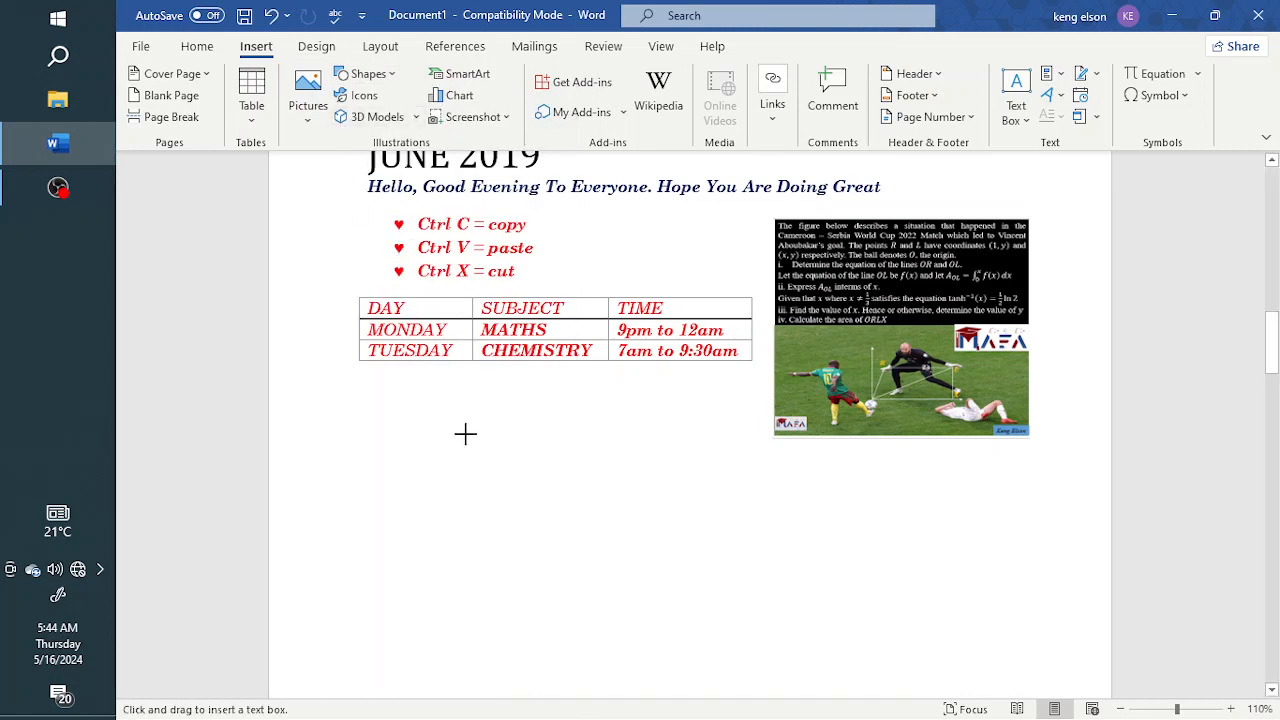
{"action": "left_click_drag", "start_coordinate": [425, 414], "coordinate": [672, 468]}
Enter some placeholder characters in the text box and replace them with the text Hello everyone
{"action": "type", "text": "W;uefgouwr"}
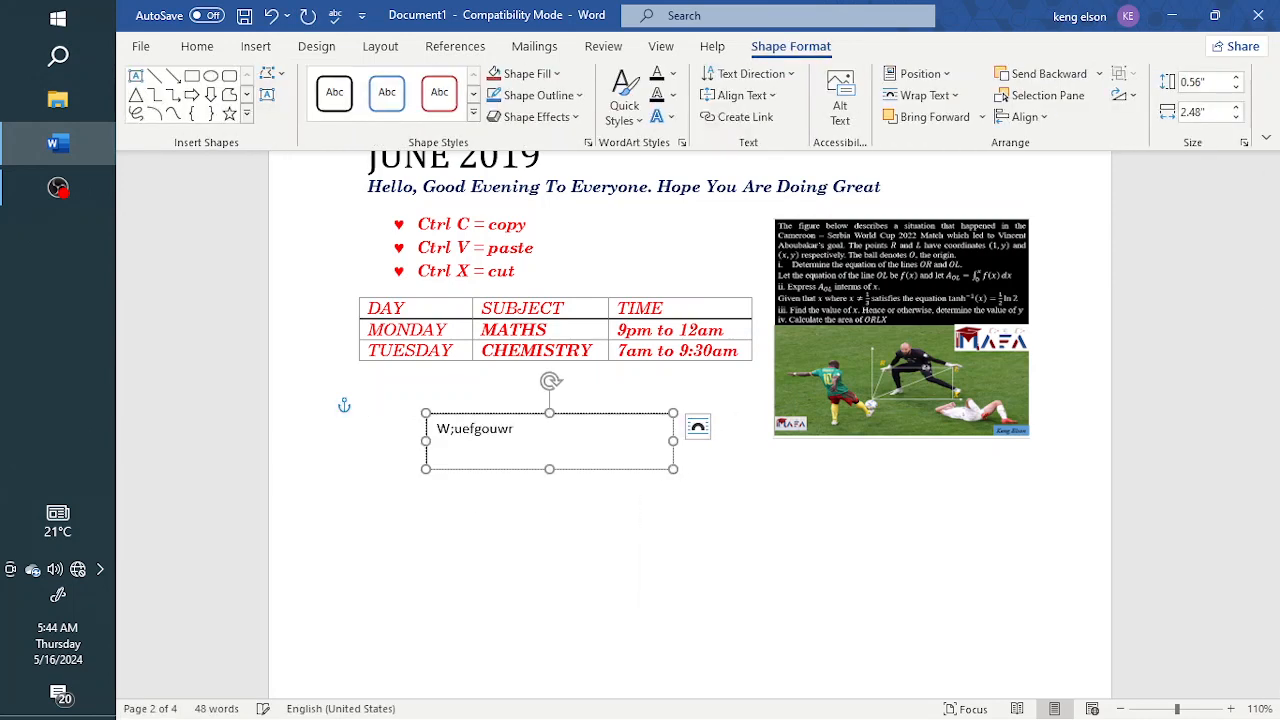
{"action": "type", "text": "hgouwrgwrgioriwg"}
{"action": "key", "text": "ctrl+a"}
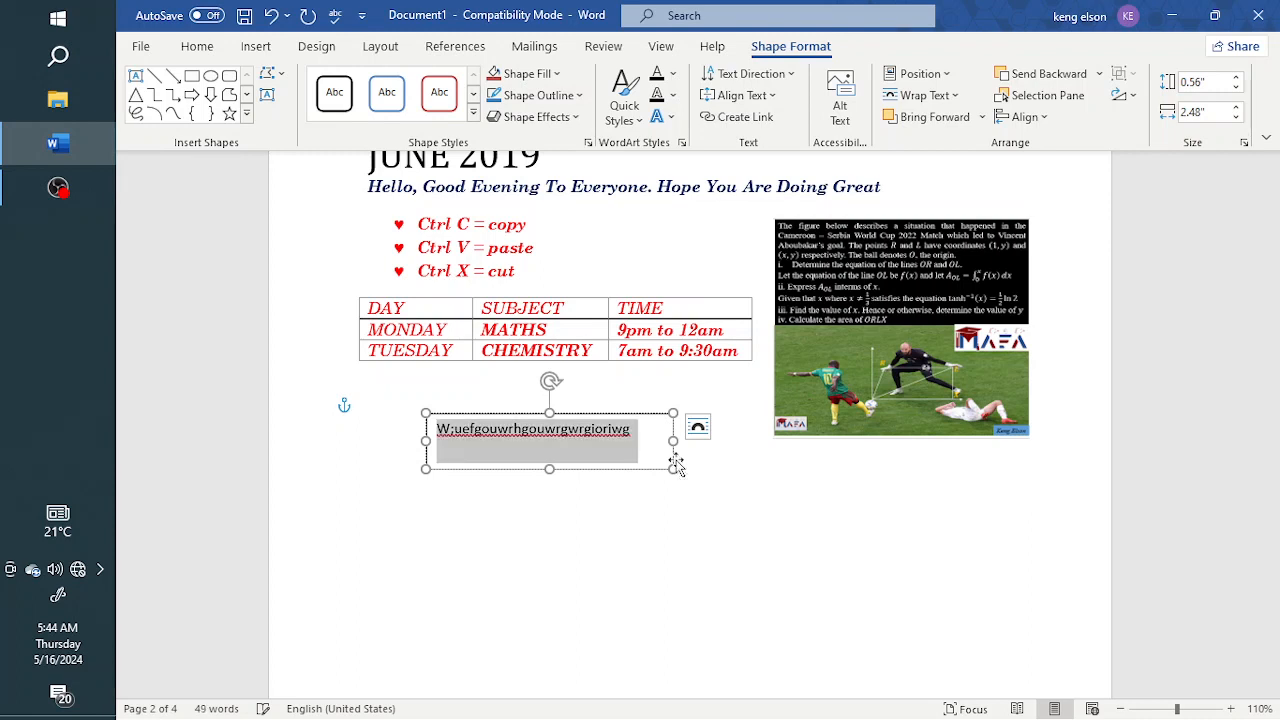
{"action": "type", "text": "Hello everyone"}
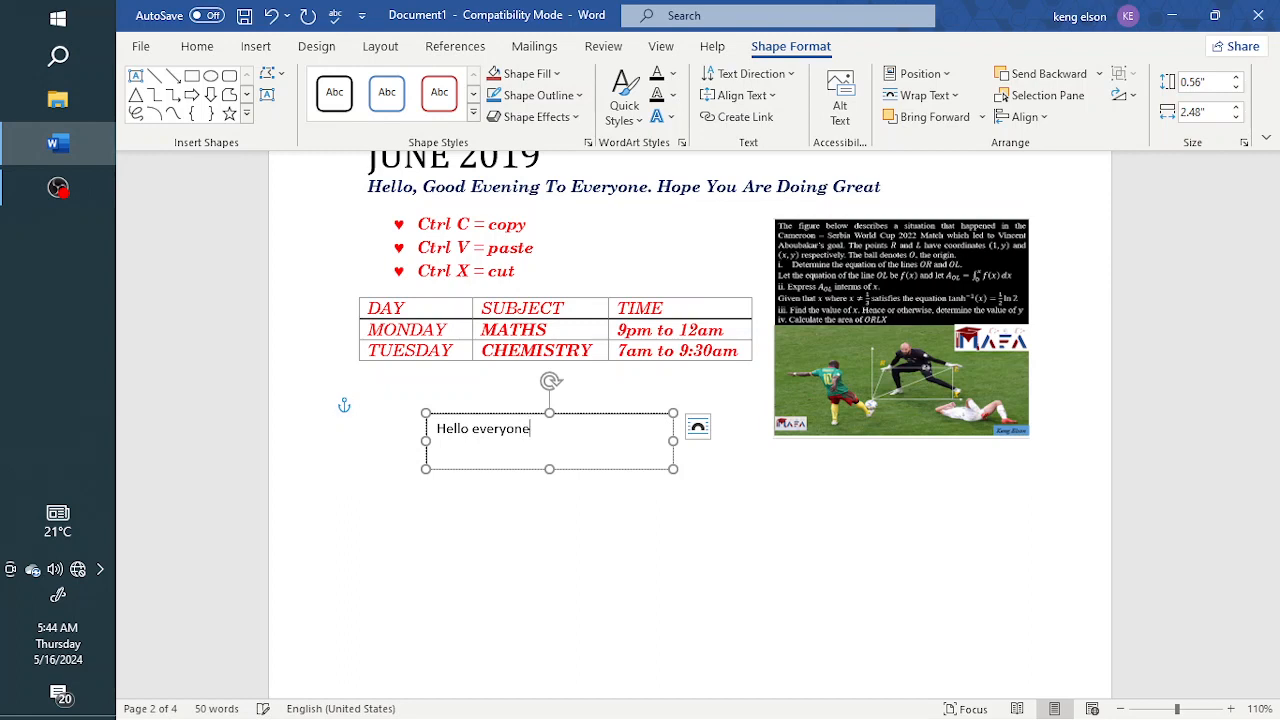
Shrink the text box around its text to about 0.35 inches high and 1.17 inches wide
{"action": "left_click_drag", "start_coordinate": [549, 469], "coordinate": [550, 448]}
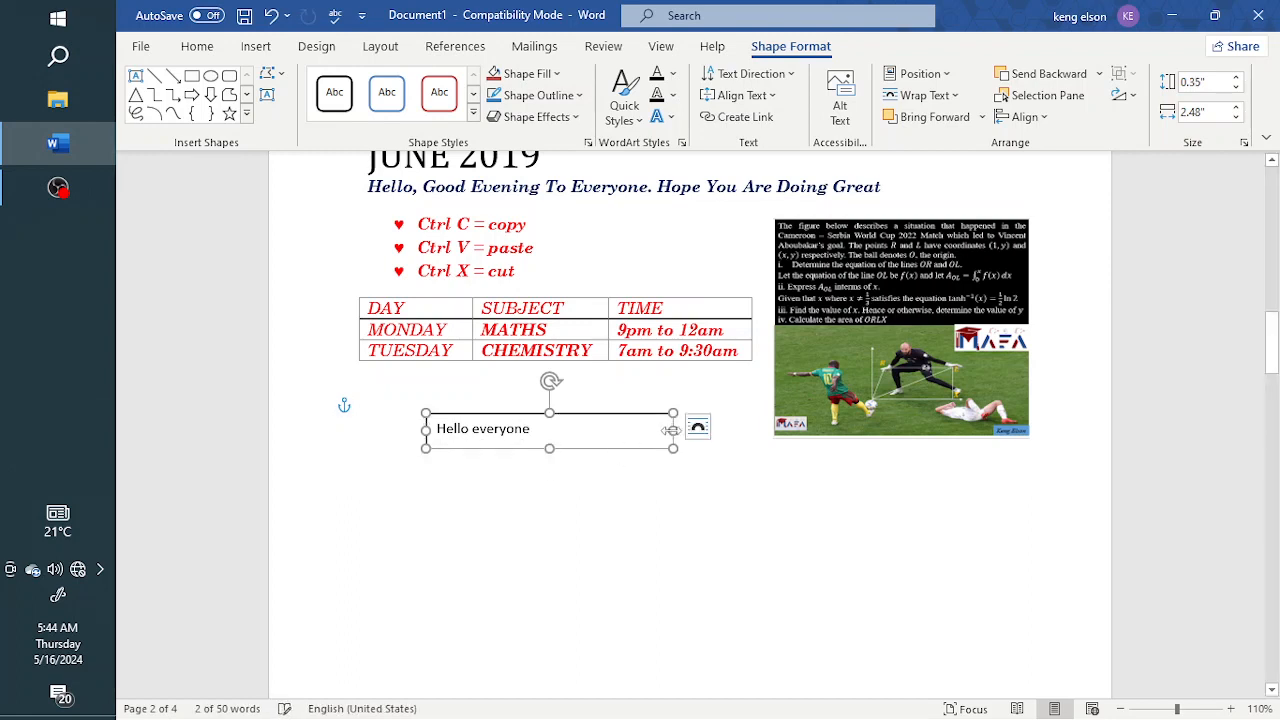
{"action": "left_click_drag", "start_coordinate": [680, 428], "coordinate": [543, 430]}
{"action": "left_click", "coordinate": [533, 480]}
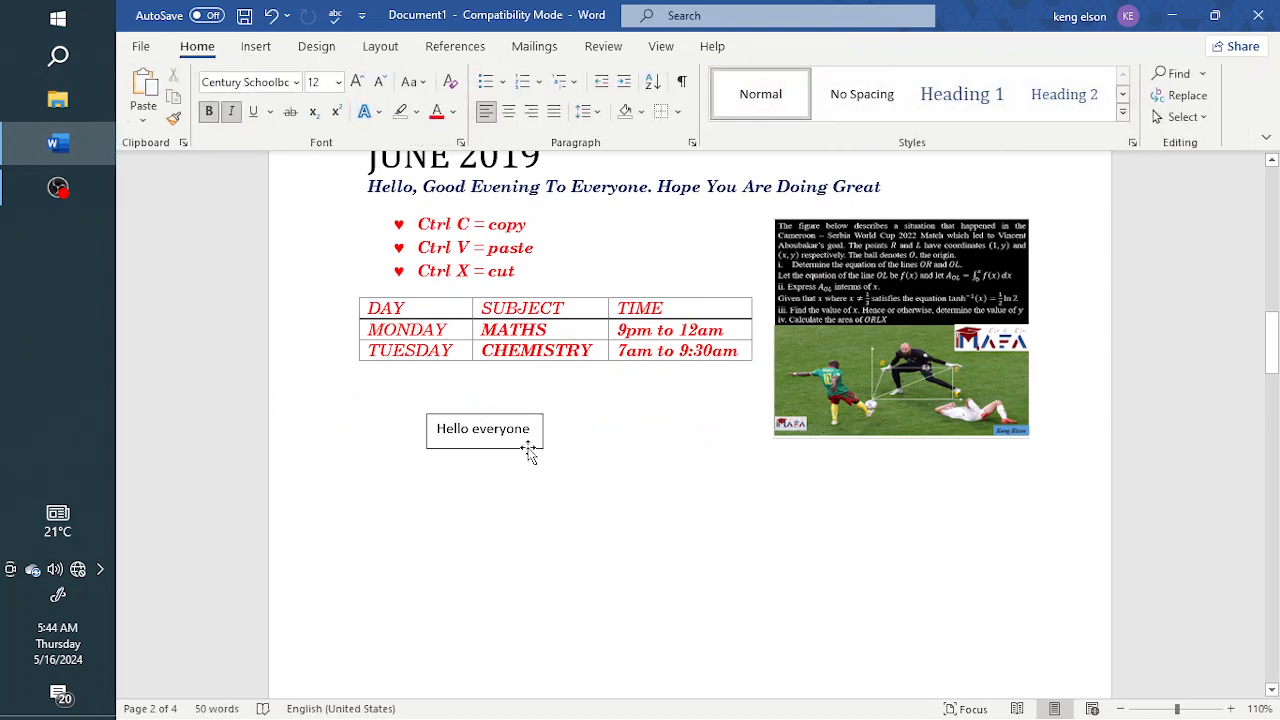
Move the Hello everyone text box slightly farther down below the timetable table
{"action": "left_click", "coordinate": [530, 450]}
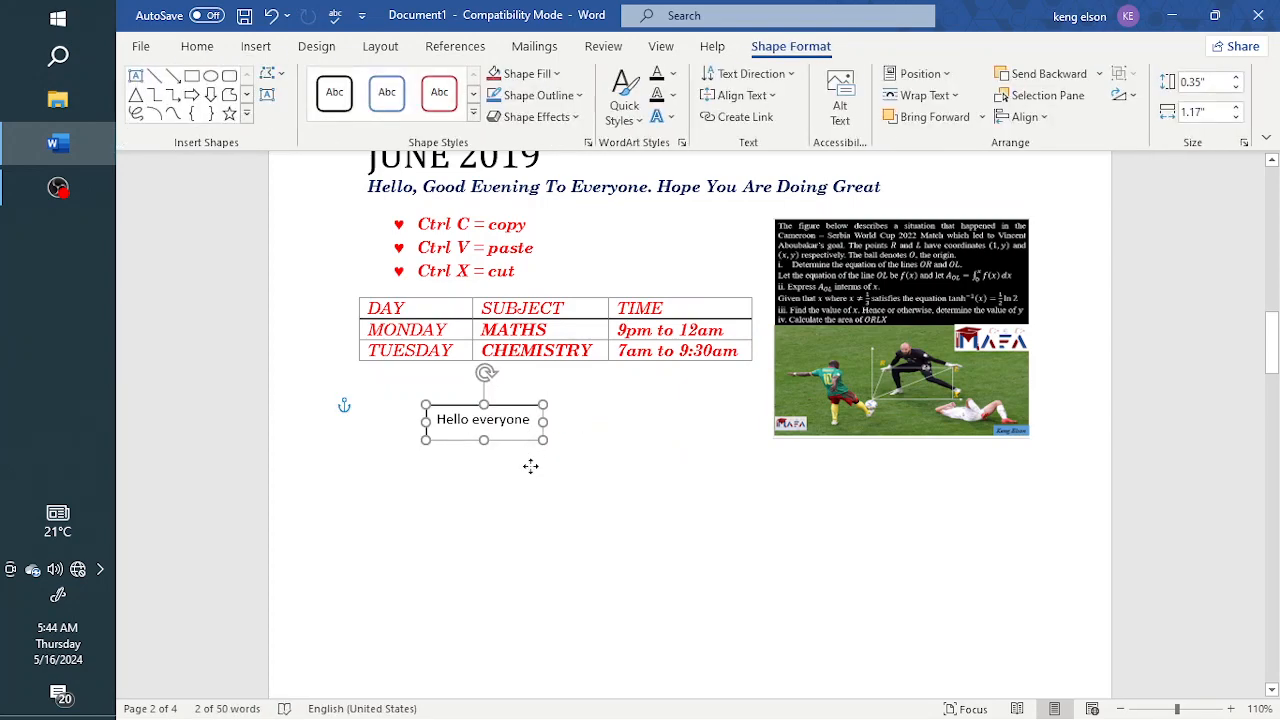
{"action": "left_click_drag", "start_coordinate": [529, 449], "coordinate": [531, 466]}
{"action": "left_click", "coordinate": [532, 484]}
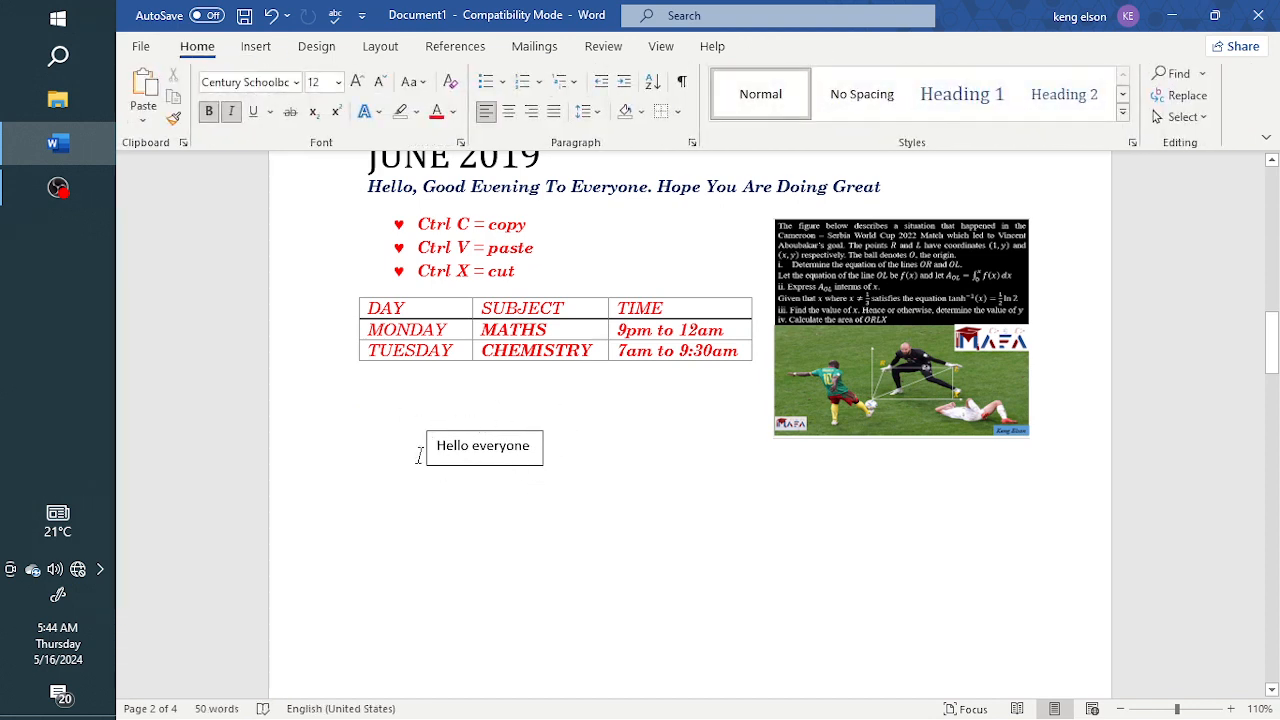
{"action": "left_click", "coordinate": [523, 467]}
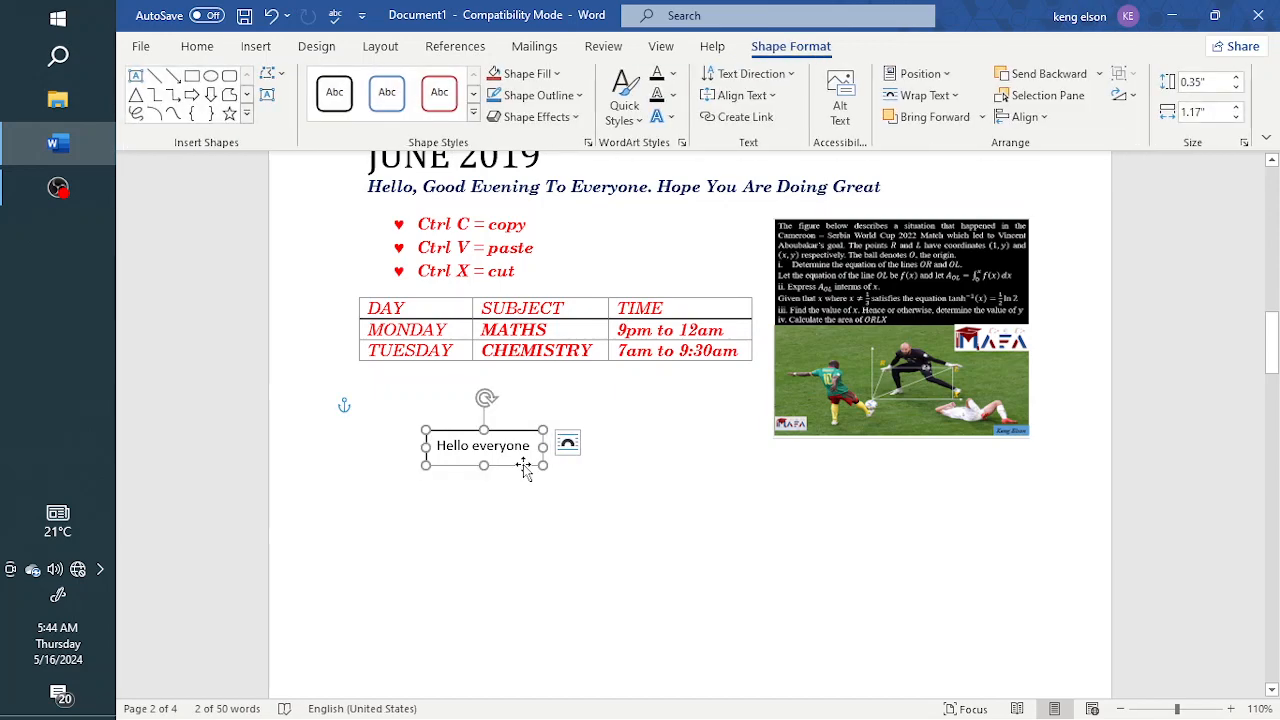
{"action": "left_click", "coordinate": [514, 505]}
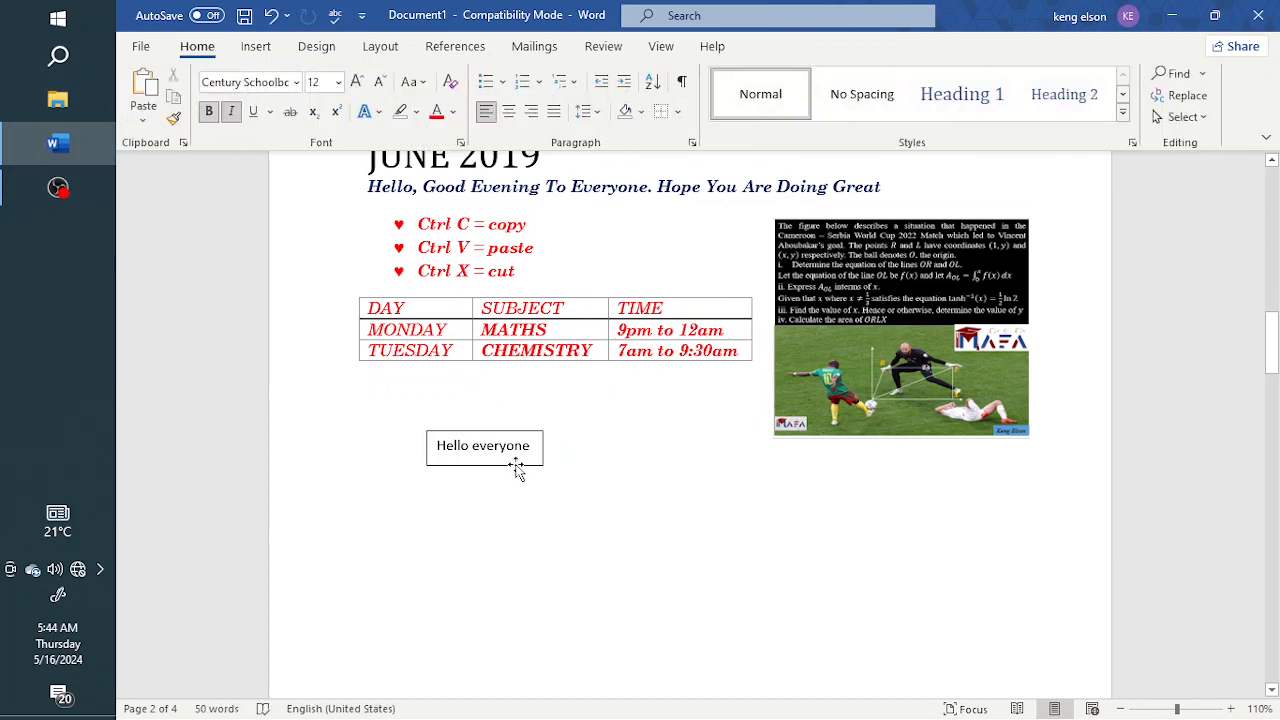
Try the blue outline theme style on the text box, settle on the black outline style, and apply a dark blue theme fill
{"action": "left_click", "coordinate": [517, 467]}
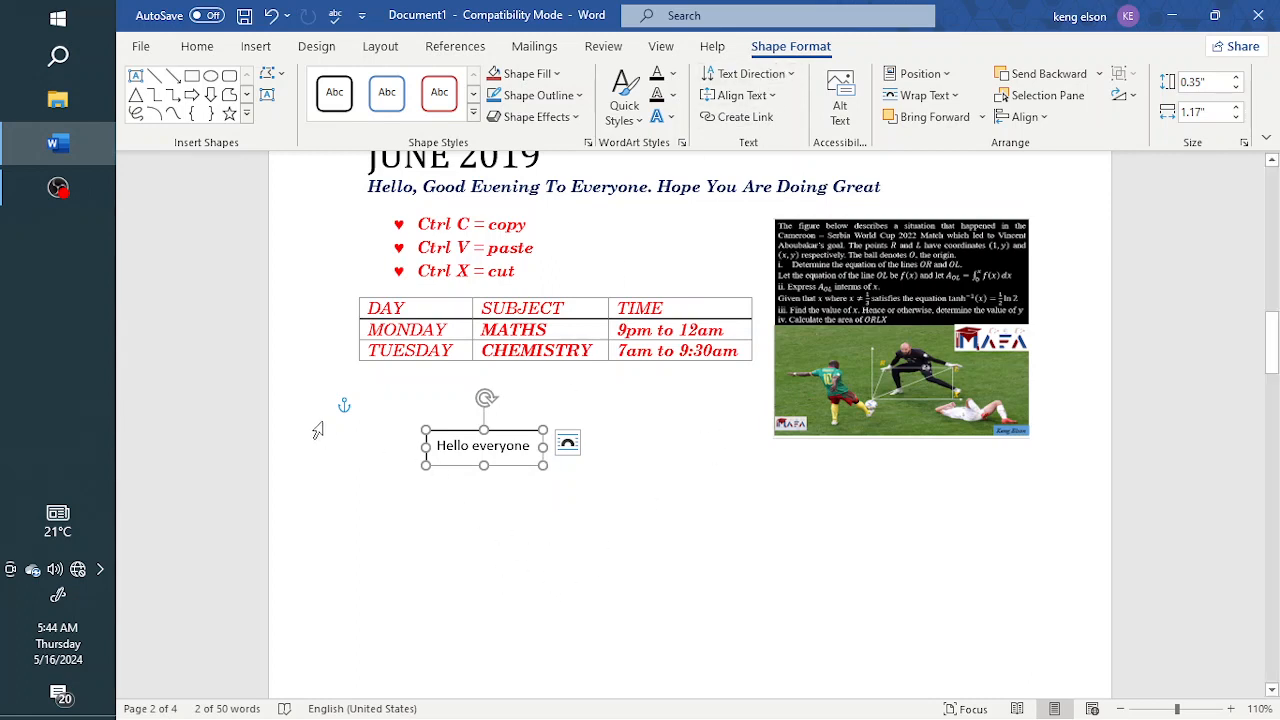
{"action": "left_click", "coordinate": [475, 118]}
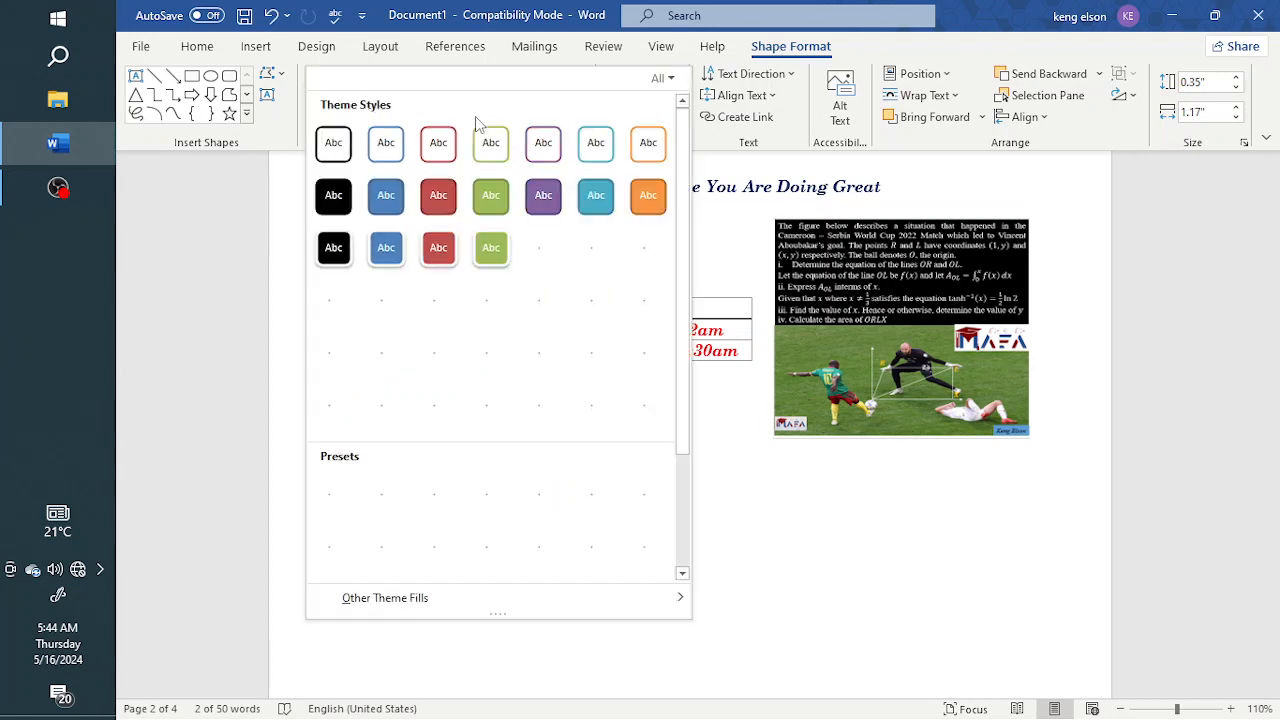
{"action": "left_click", "coordinate": [390, 147]}
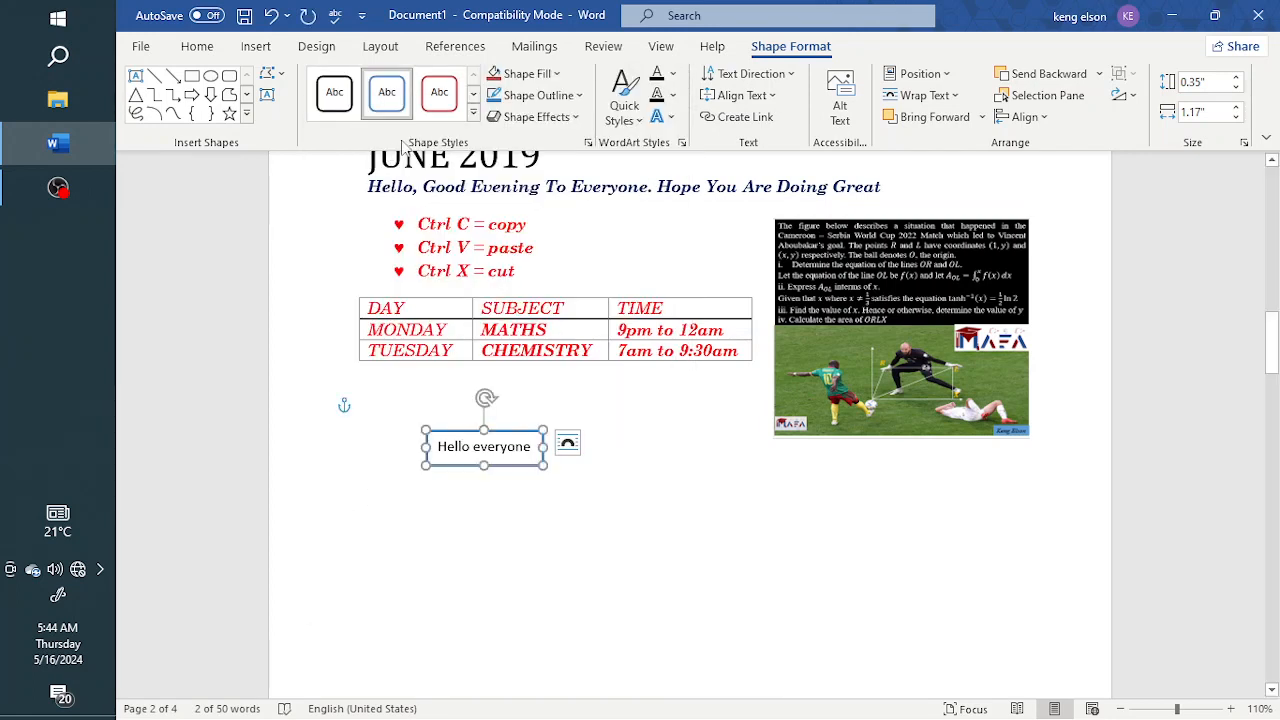
{"action": "left_click", "coordinate": [332, 100]}
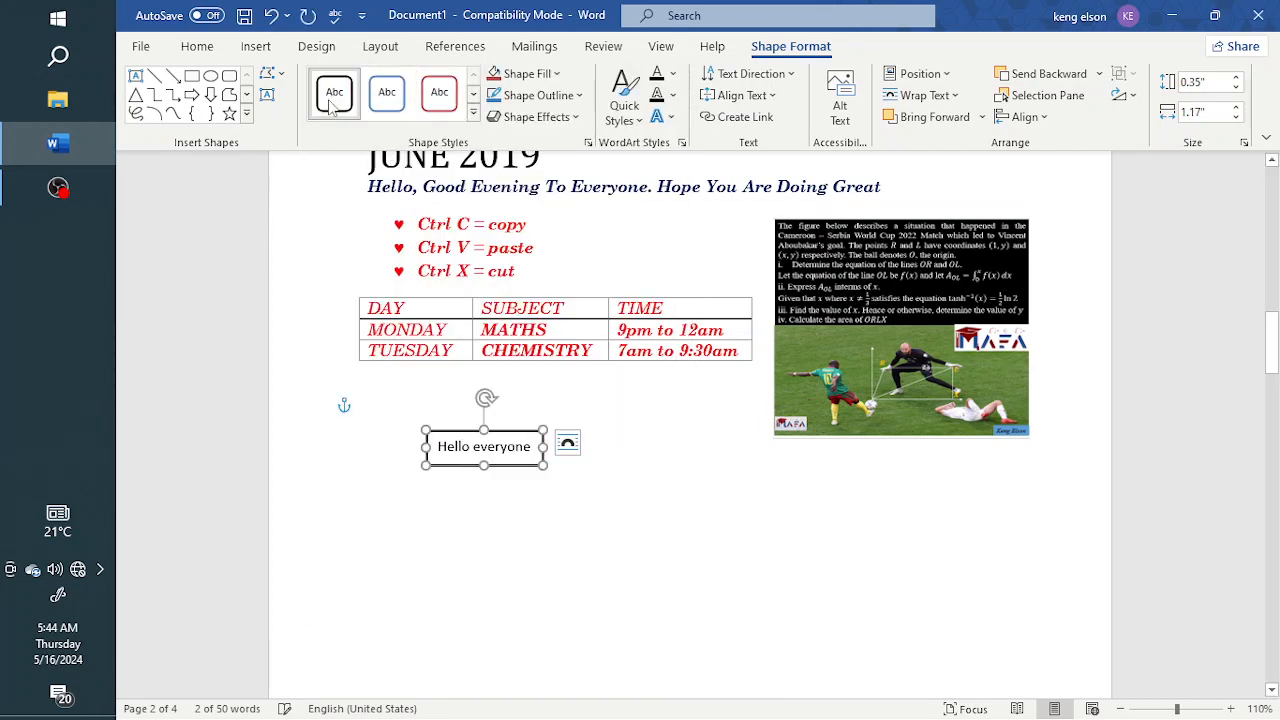
{"action": "left_click", "coordinate": [556, 74]}
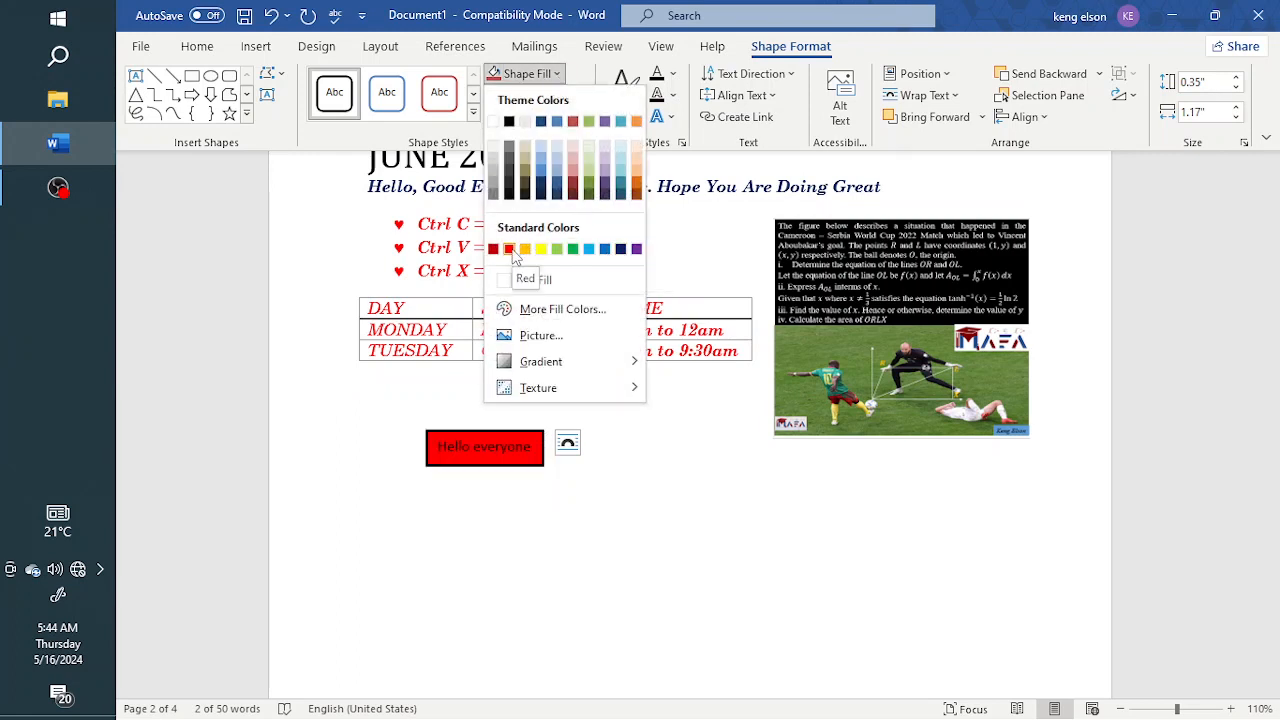
{"action": "left_click", "coordinate": [542, 124]}
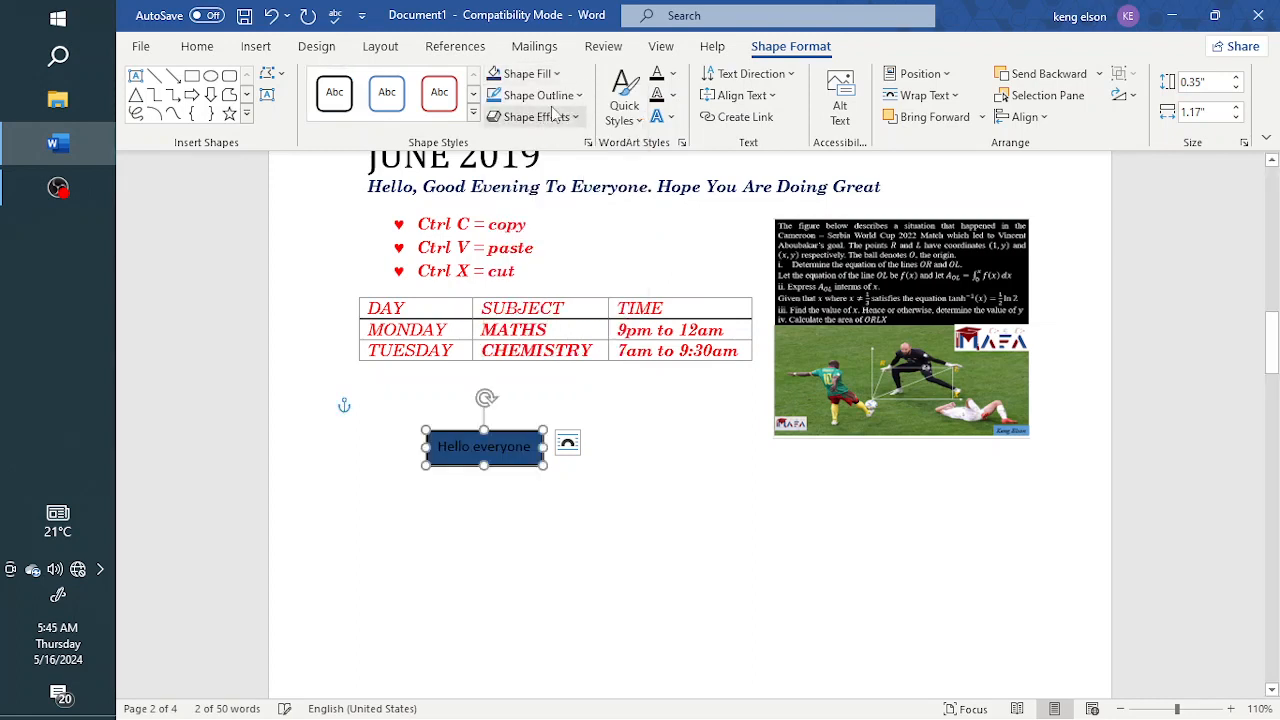
Examine the outline color, weight and dash options for the text box and close them without choosing any
{"action": "left_click", "coordinate": [535, 95]}
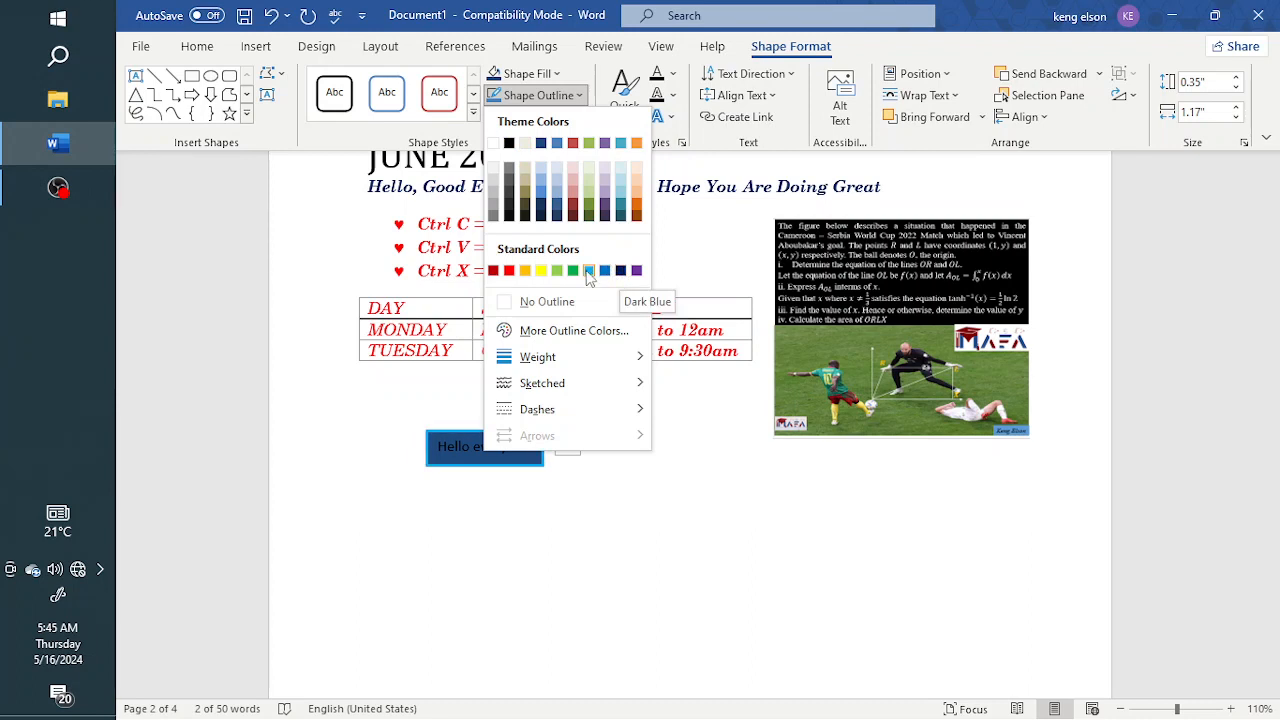
{"action": "mouse_move", "coordinate": [578, 368]}
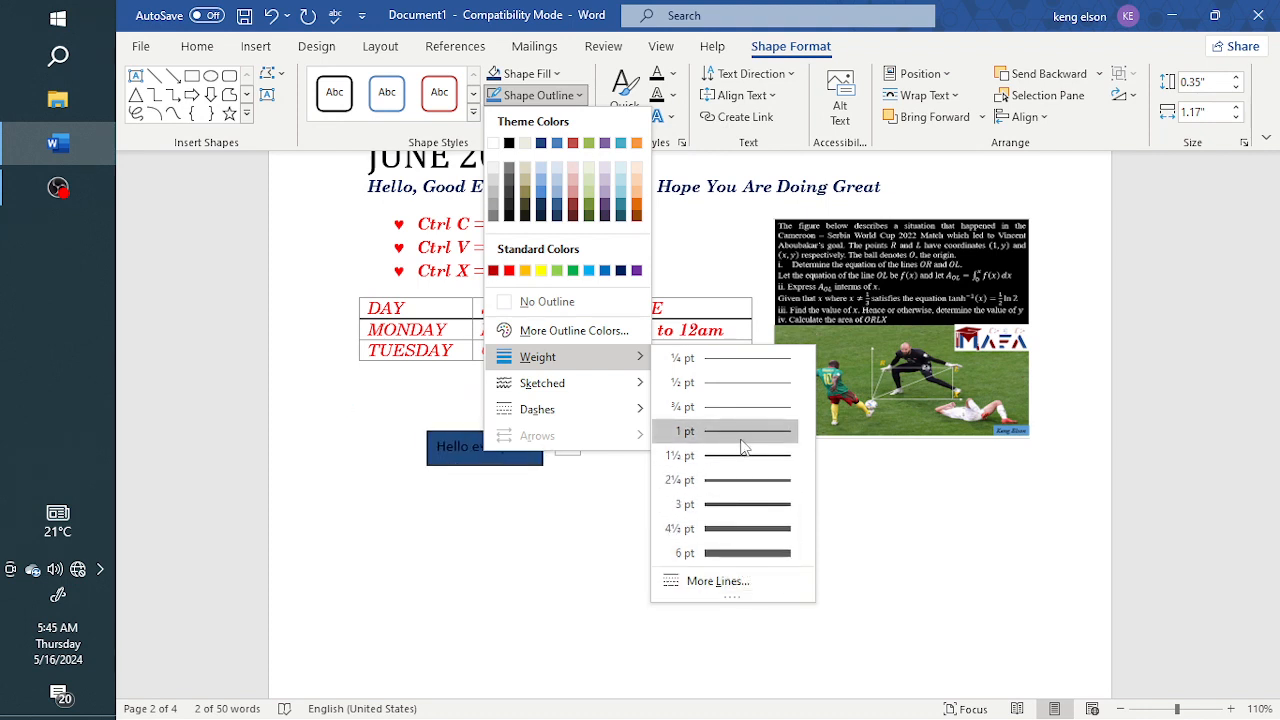
{"action": "mouse_move", "coordinate": [578, 416]}
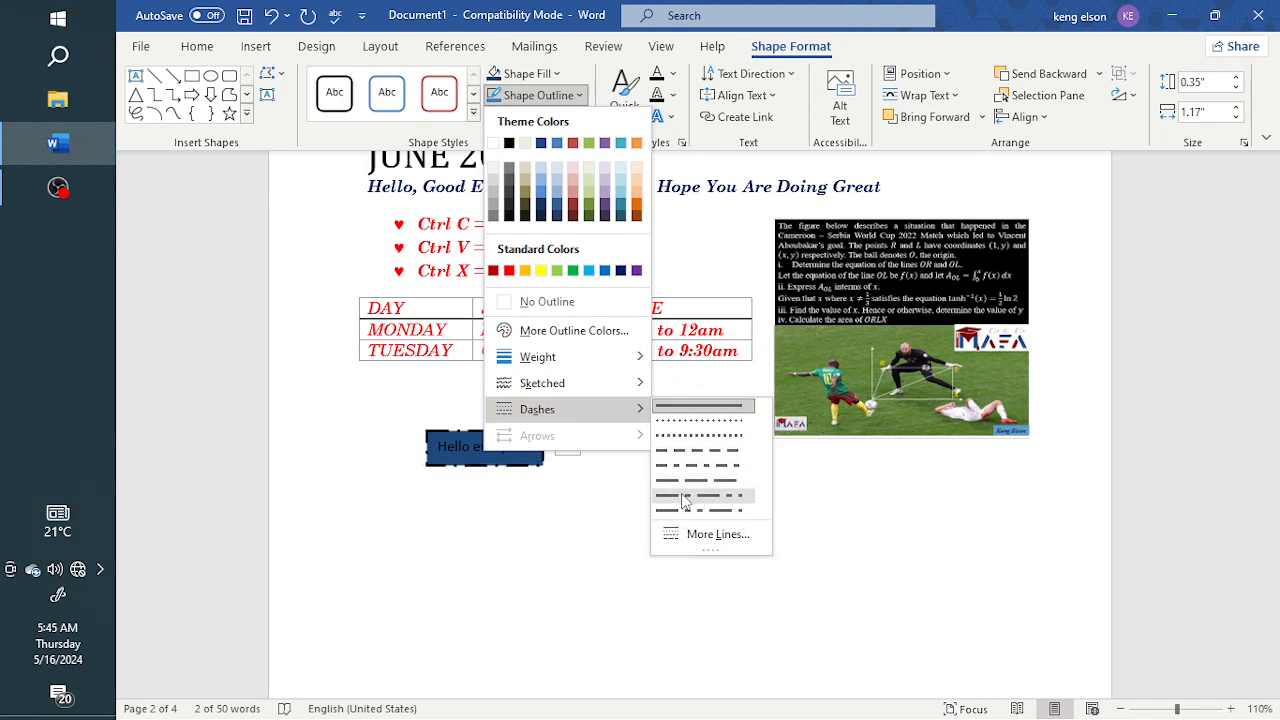
{"action": "left_click", "coordinate": [517, 463]}
{"action": "left_click", "coordinate": [534, 486]}
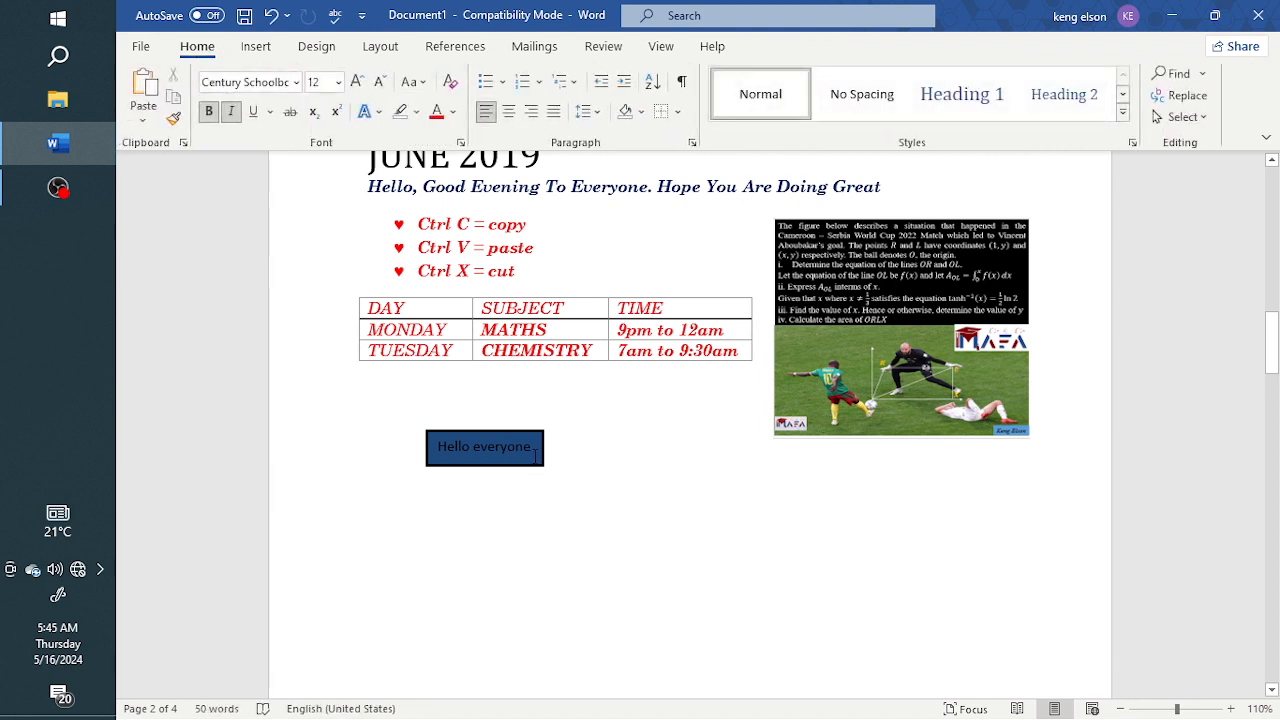
Move the Hello everyone text box above the table, into the space beside the bulleted shortcut list
{"action": "left_click_drag", "start_coordinate": [527, 463], "coordinate": [678, 295]}
{"action": "left_click_drag", "start_coordinate": [648, 346], "coordinate": [686, 262]}
{"action": "left_click", "coordinate": [506, 434]}
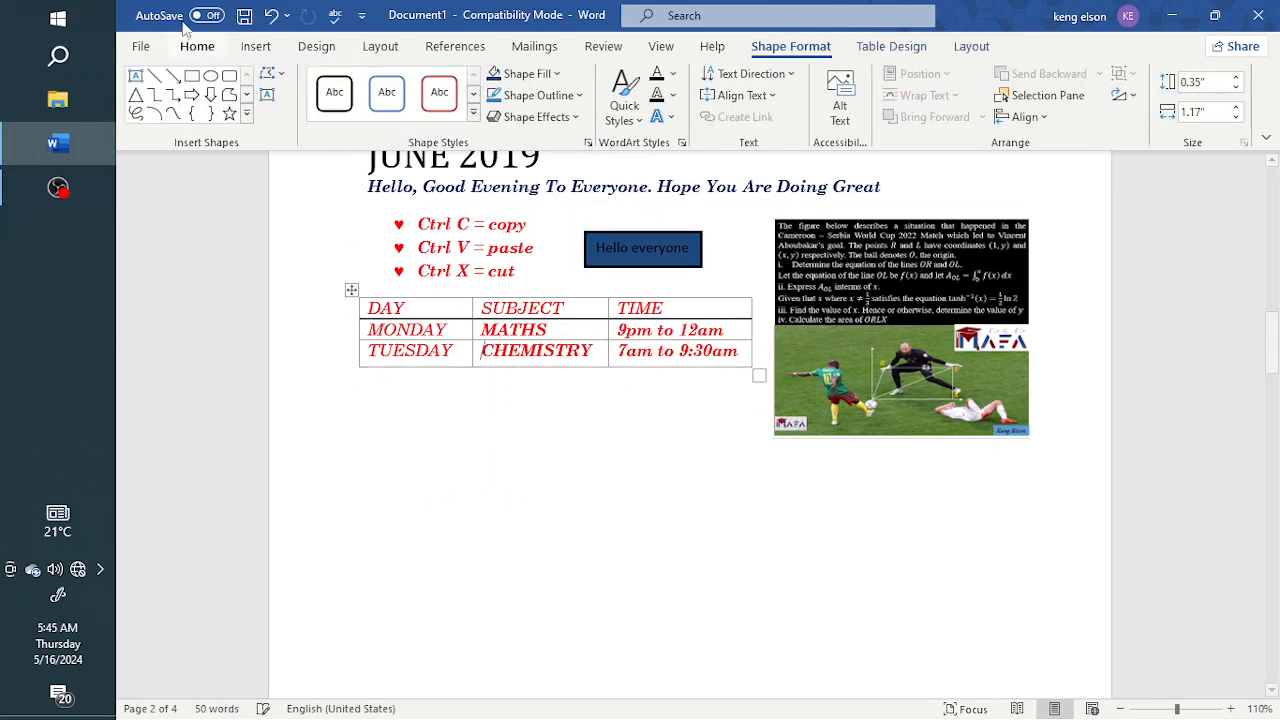
Draw a vertical line arrow about 1.55 inches long, pointing upward, in the blank area below the table
{"action": "left_click", "coordinate": [256, 47]}
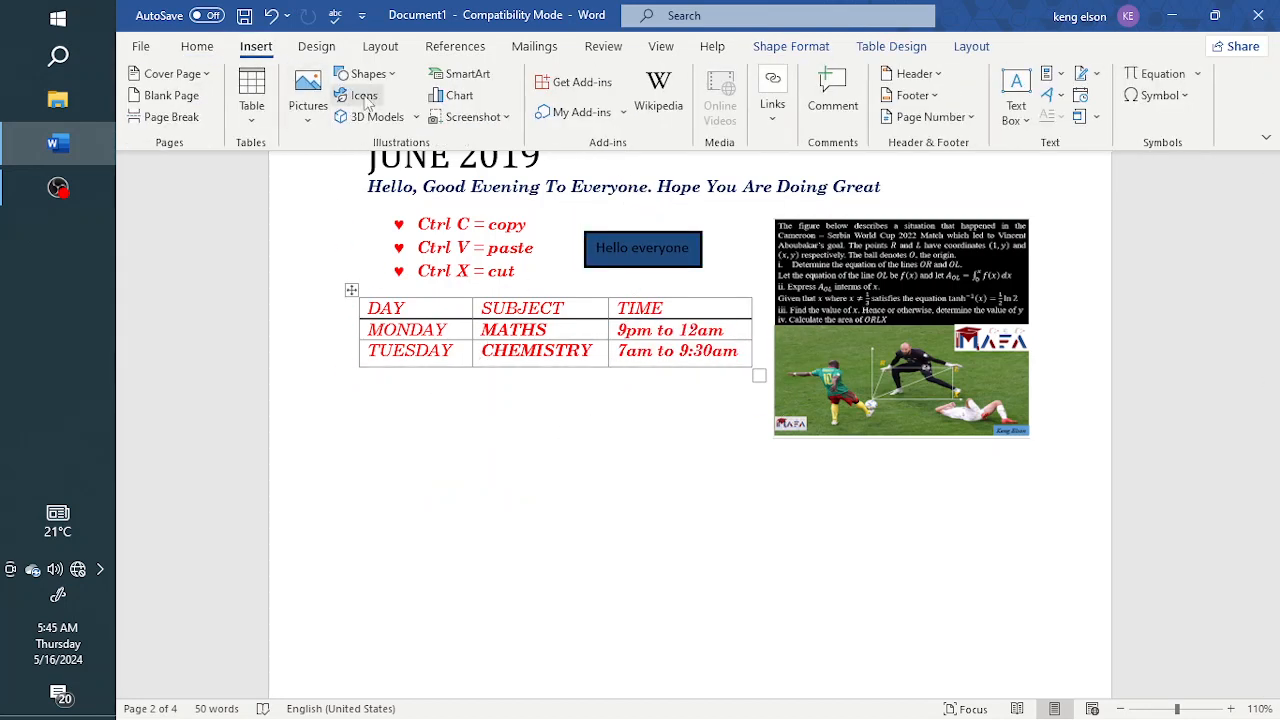
{"action": "left_click", "coordinate": [399, 79]}
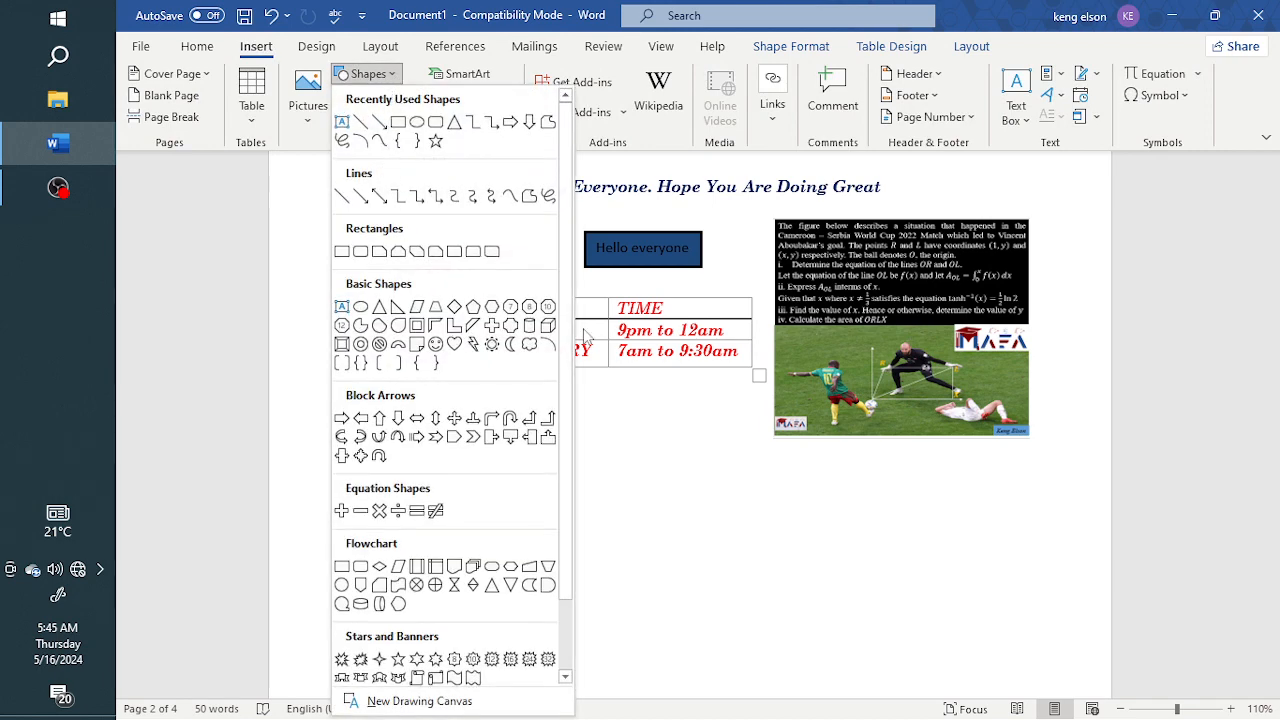
{"action": "scroll", "coordinate": [472, 325], "scroll_direction": "down", "scroll_amount": 1}
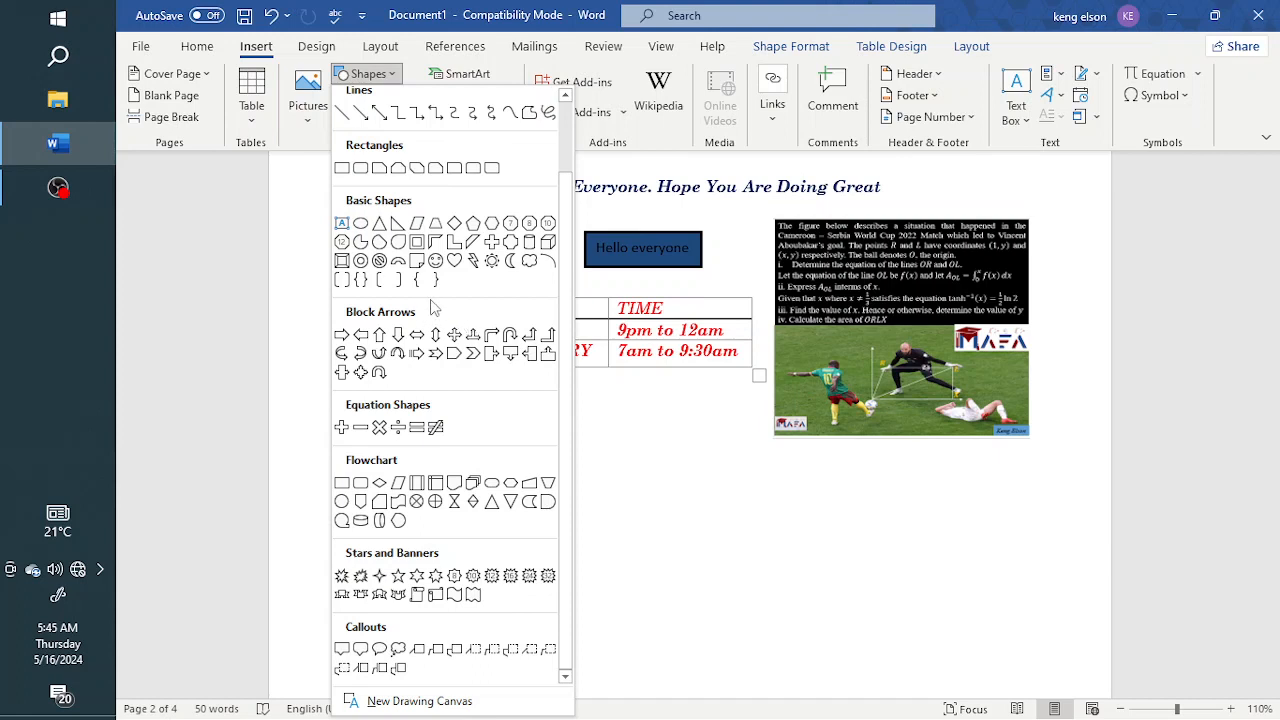
{"action": "scroll", "coordinate": [442, 298], "scroll_direction": "up", "scroll_amount": 1}
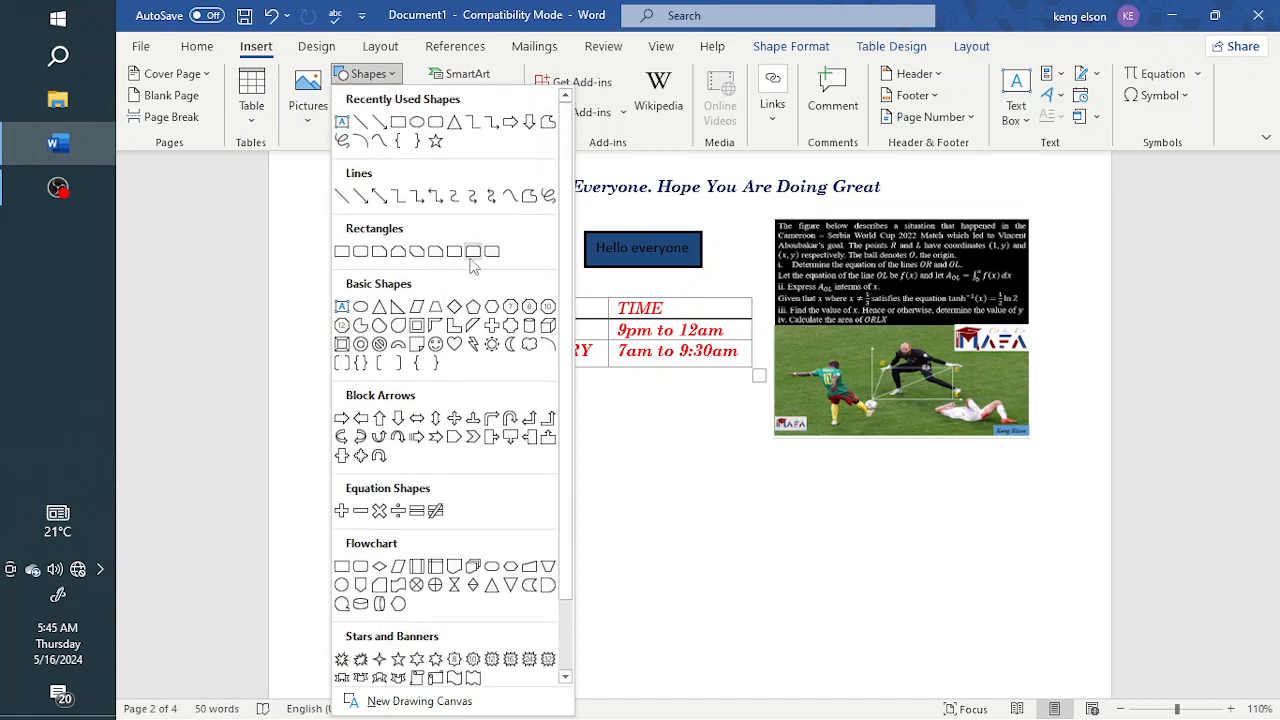
{"action": "left_click", "coordinate": [381, 124]}
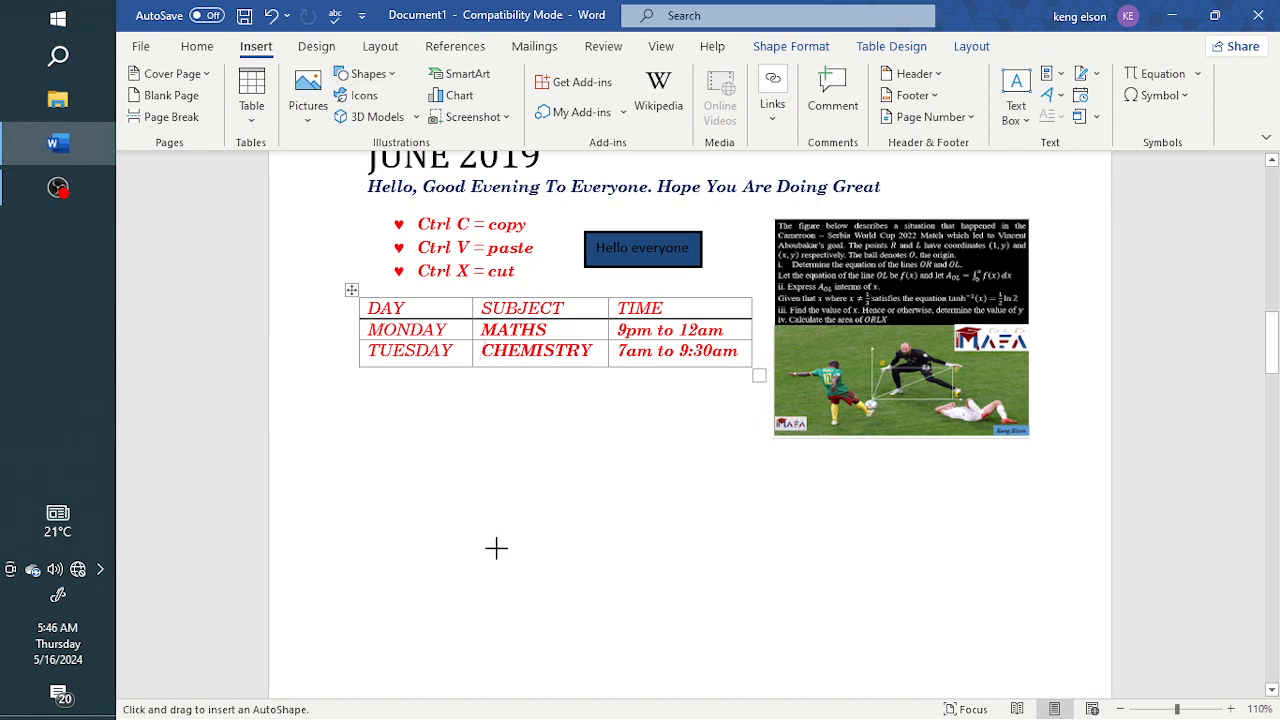
{"action": "left_click_drag", "start_coordinate": [495, 547], "coordinate": [497, 397]}
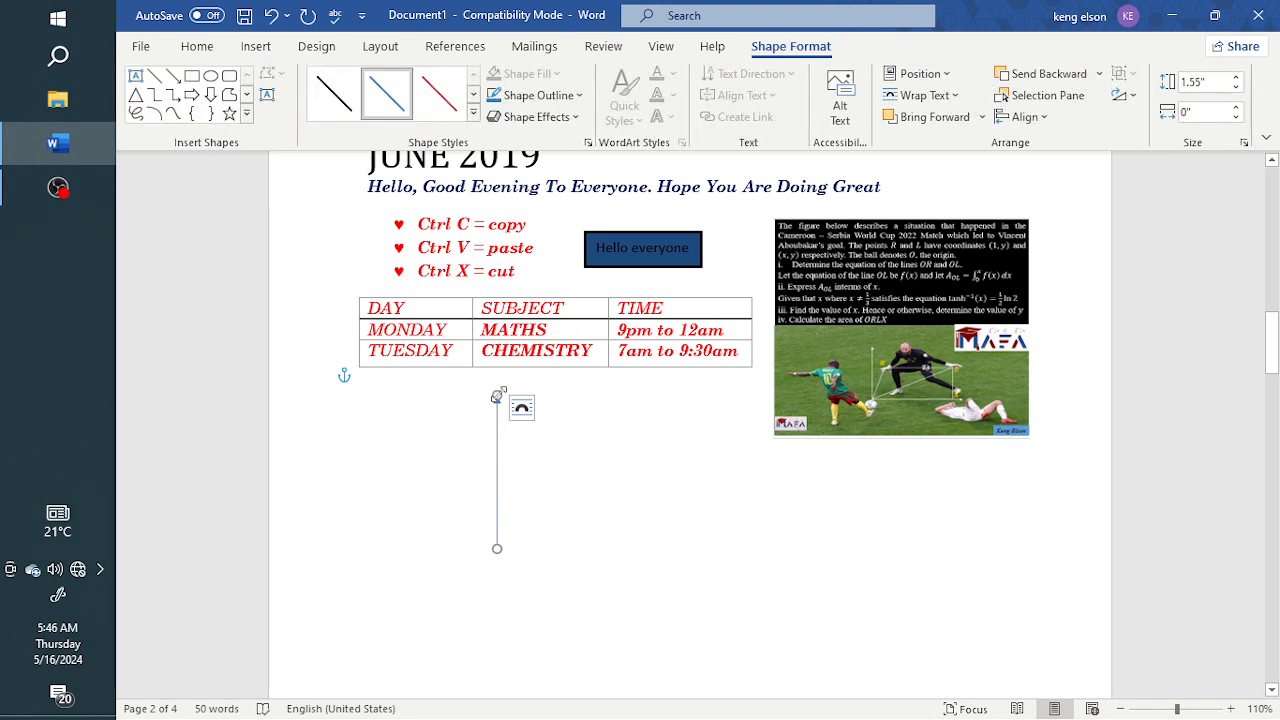
Tilt the arrow by shifting its upper end sideways, and straighten it by setting its width to 0 inches
{"action": "left_click_drag", "start_coordinate": [497, 397], "coordinate": [533, 411]}
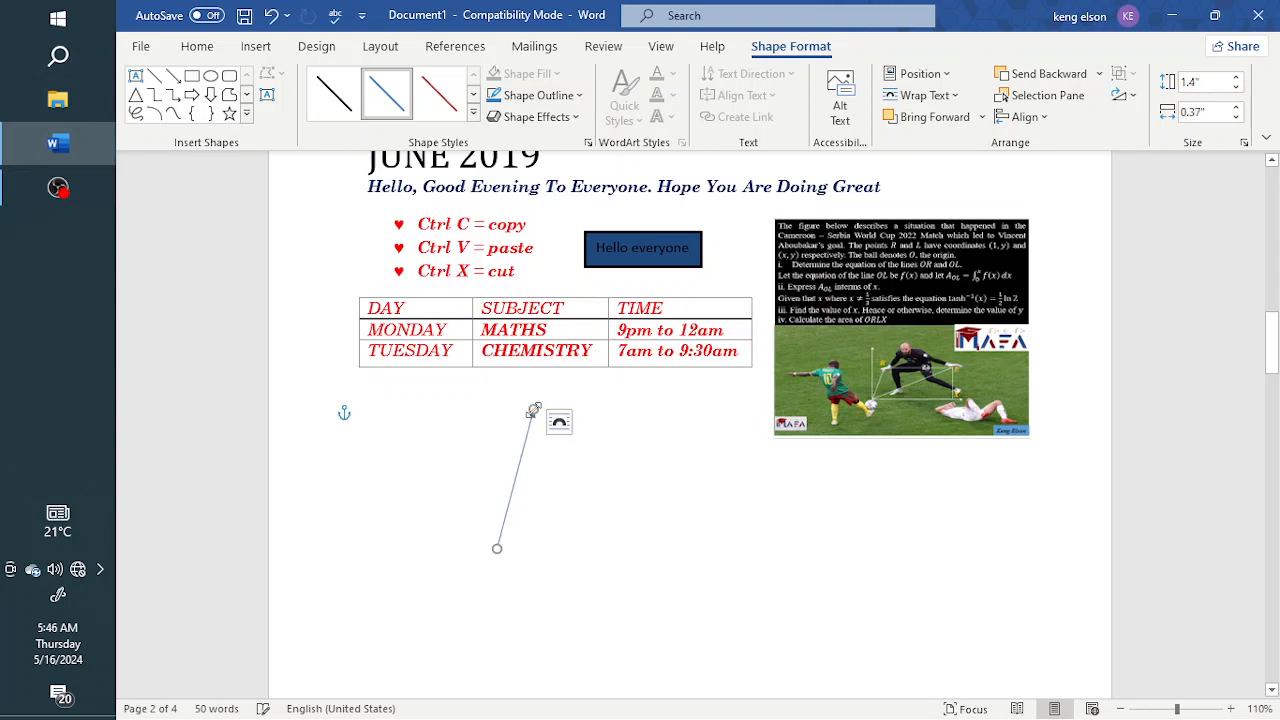
{"action": "left_click", "coordinate": [1237, 117]}
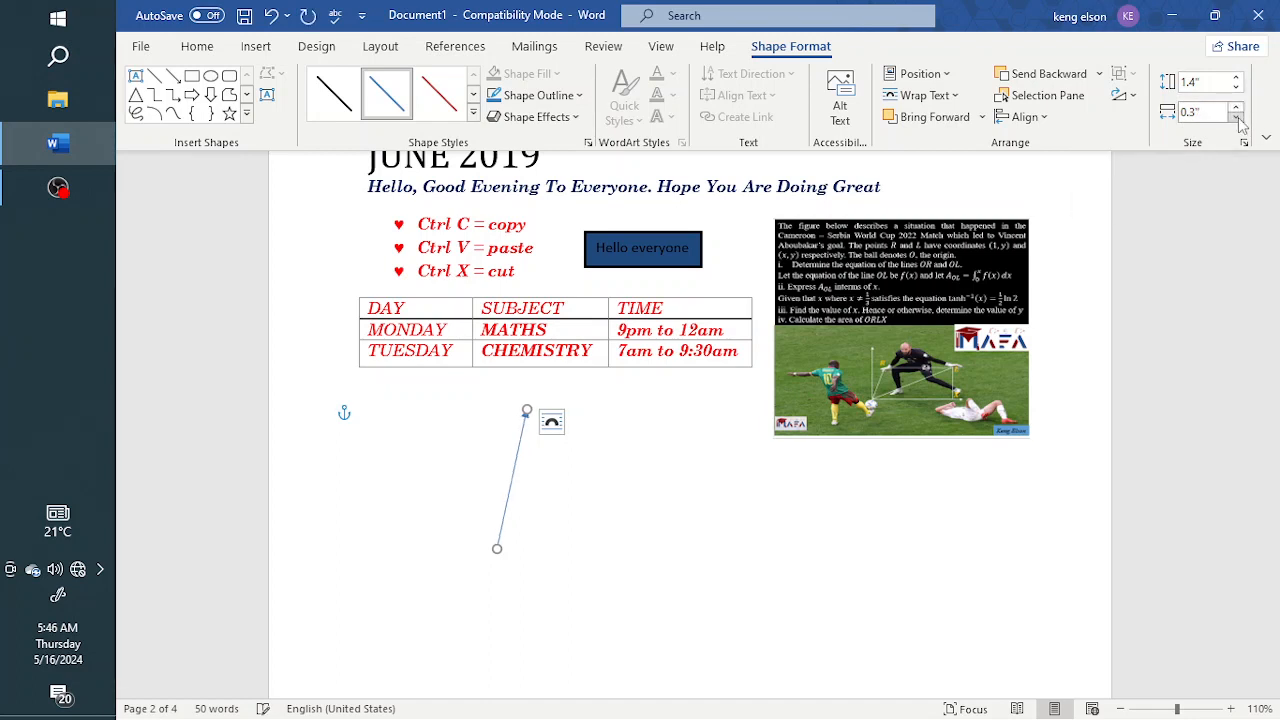
{"action": "left_click", "coordinate": [1237, 117]}
{"action": "left_click", "coordinate": [1237, 117]}
{"action": "left_click", "coordinate": [1237, 117]}
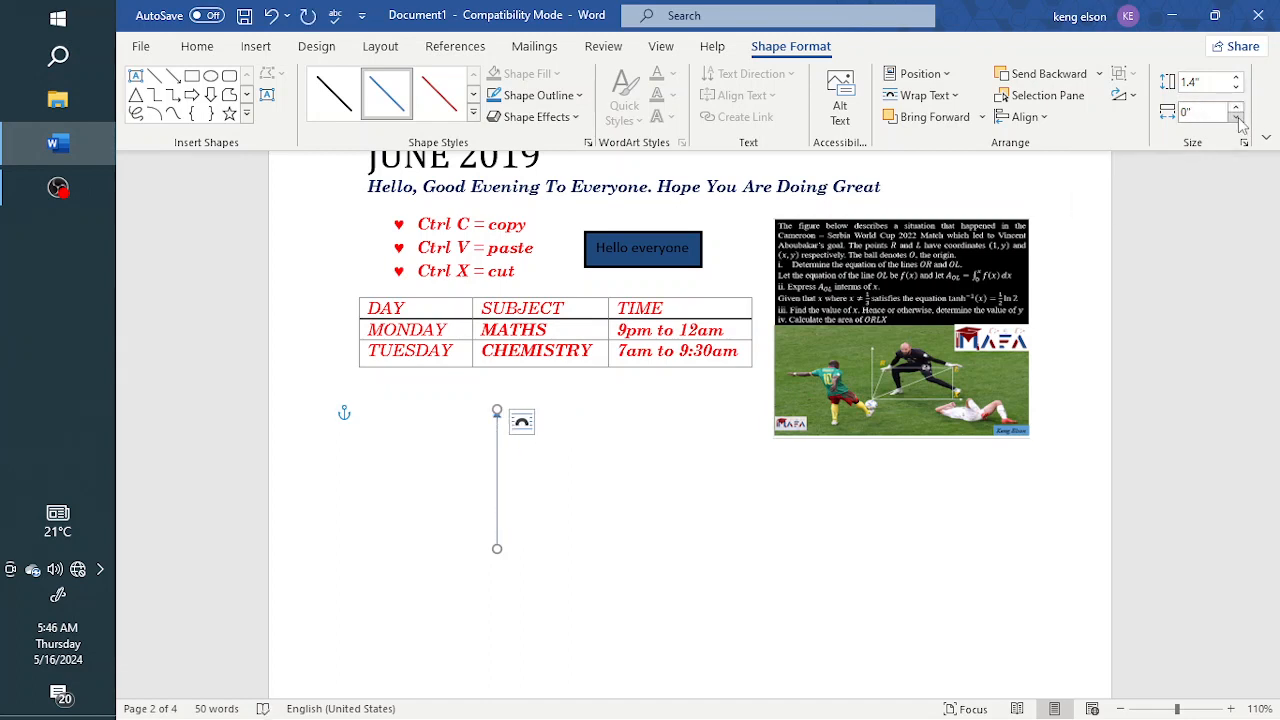
Lengthen and shorten the vertical arrow in increments, leaving its height set to 1.5 inches
{"action": "left_click", "coordinate": [1237, 77]}
{"action": "left_click", "coordinate": [1237, 77]}
{"action": "left_click", "coordinate": [1237, 77]}
{"action": "left_click", "coordinate": [1237, 77]}
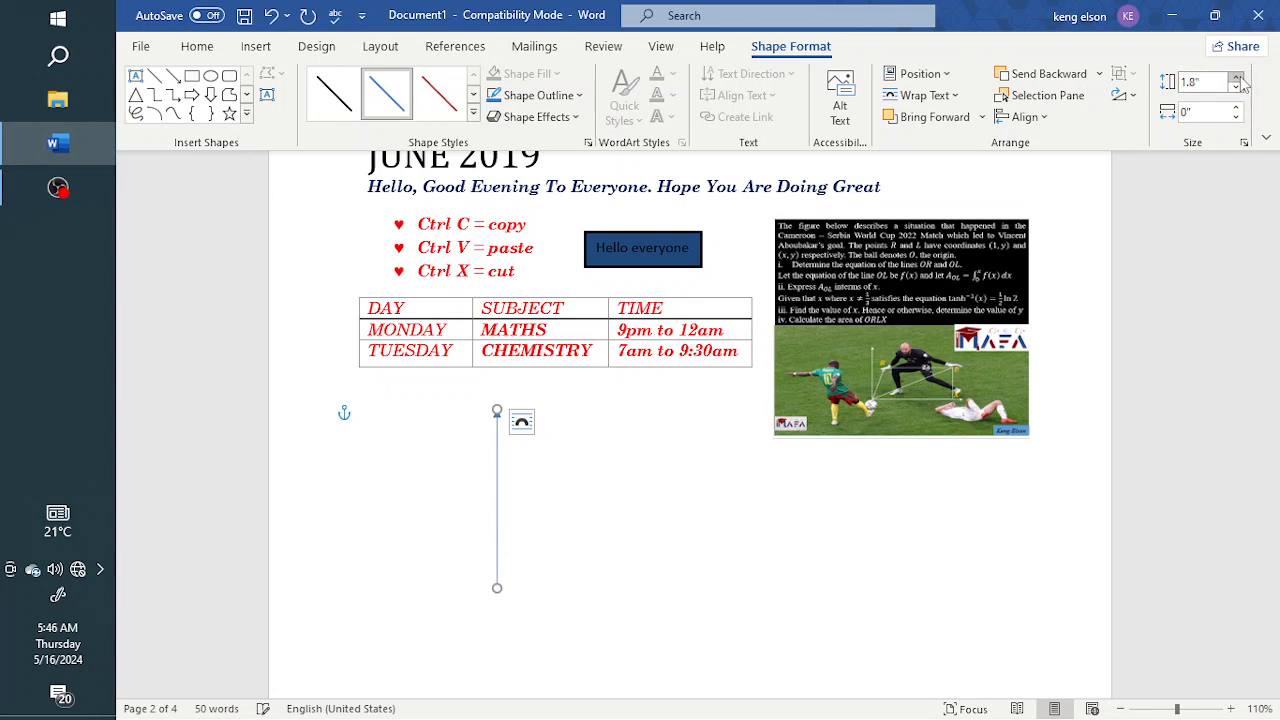
{"action": "left_click", "coordinate": [1237, 77]}
{"action": "left_click", "coordinate": [1237, 77]}
{"action": "left_click", "coordinate": [1237, 77]}
{"action": "left_click", "coordinate": [1237, 77]}
{"action": "left_click", "coordinate": [1237, 88]}
{"action": "left_click", "coordinate": [1237, 88]}
{"action": "left_click", "coordinate": [1237, 88]}
{"action": "left_click", "coordinate": [1237, 88]}
{"action": "left_click", "coordinate": [1237, 88]}
{"action": "left_click", "coordinate": [1237, 88]}
{"action": "left_click", "coordinate": [1237, 88]}
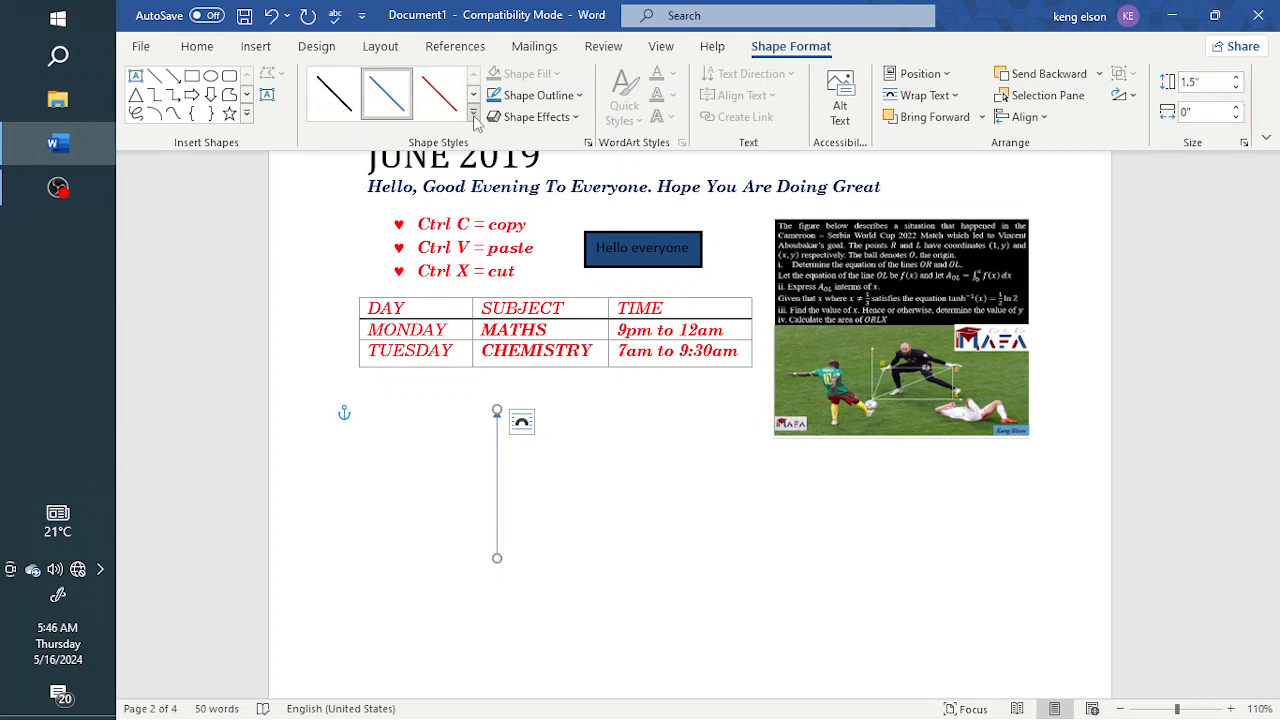
Set the vertical arrow's outline to red with a weight of 2¼ pt
{"action": "left_click", "coordinate": [540, 95]}
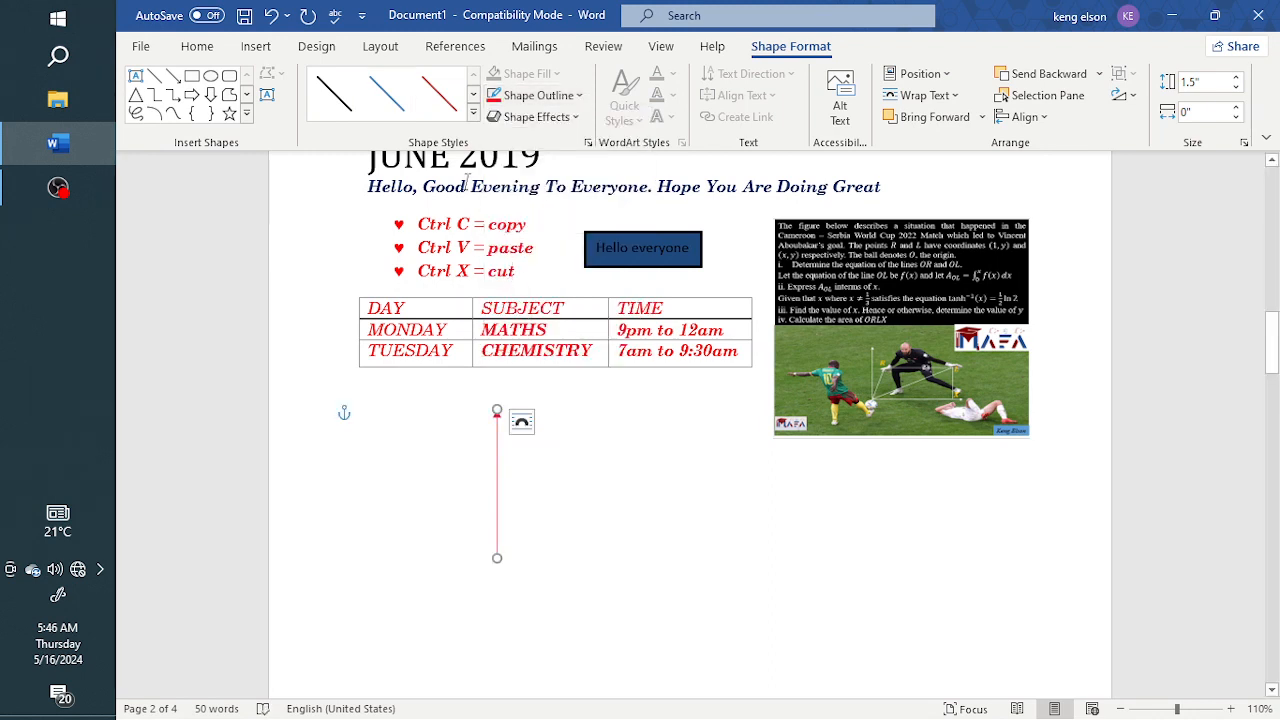
{"action": "left_click", "coordinate": [546, 98]}
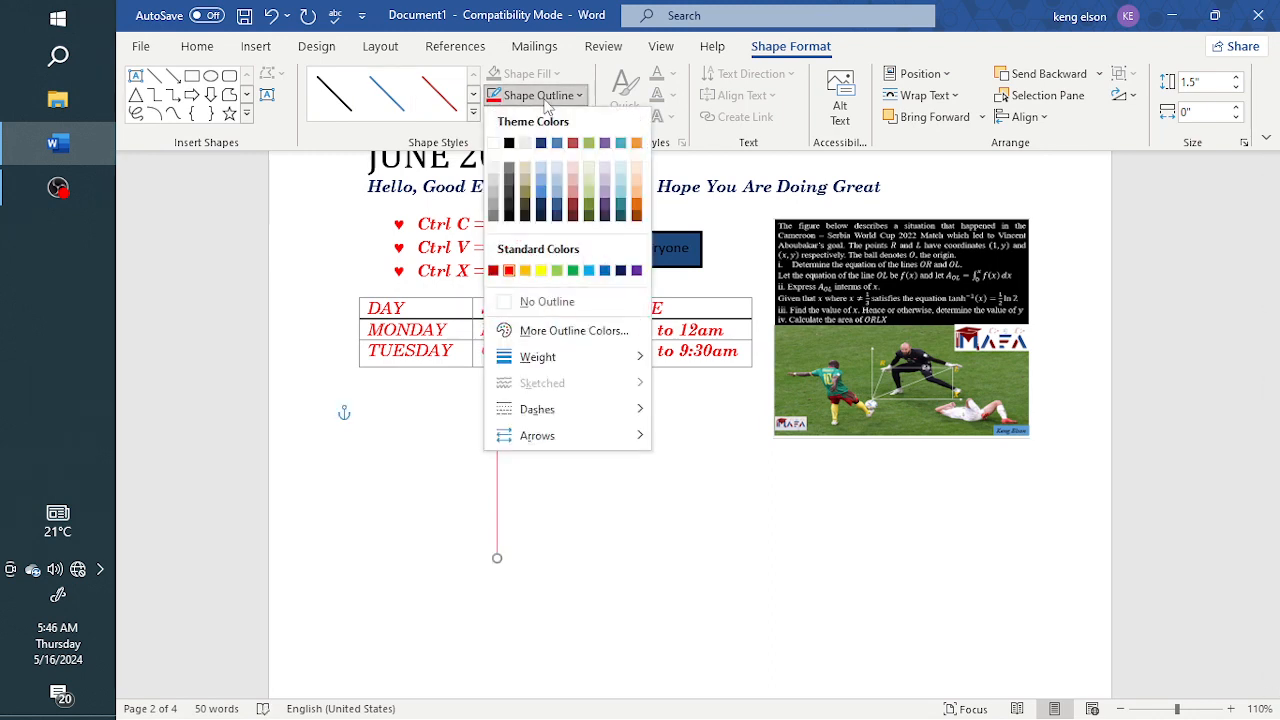
{"action": "mouse_move", "coordinate": [600, 358]}
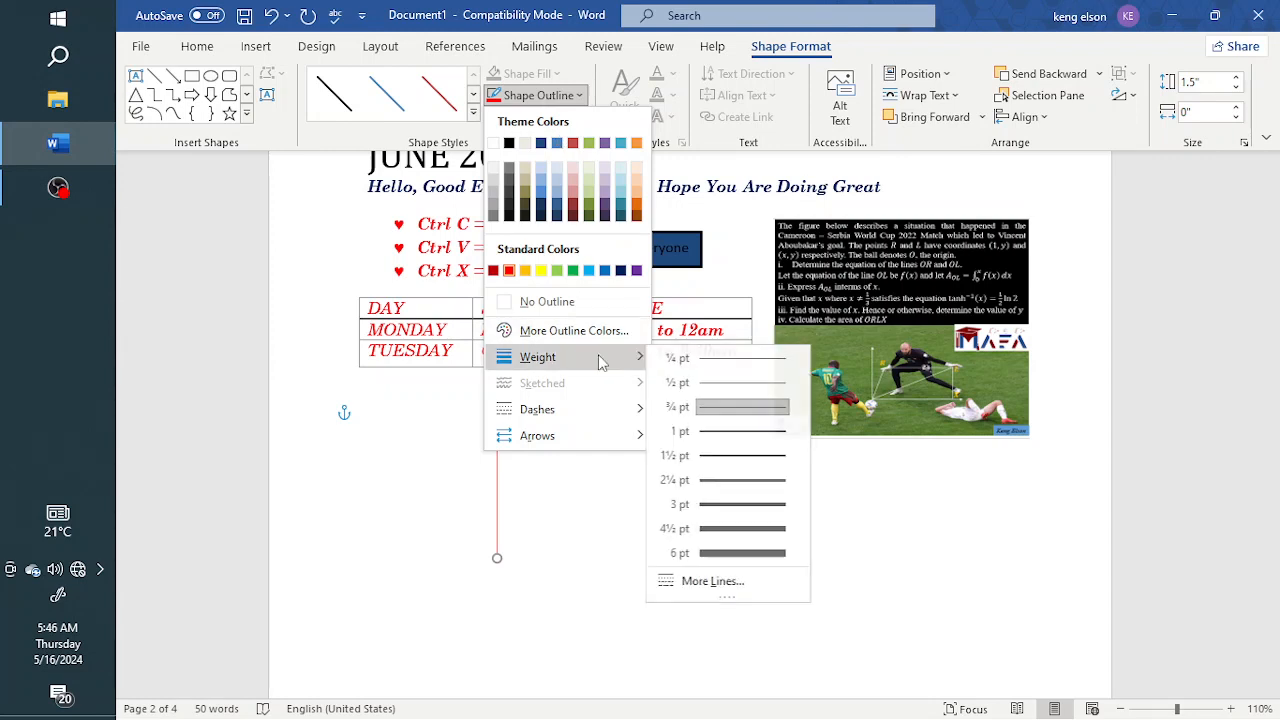
{"action": "left_click", "coordinate": [743, 490]}
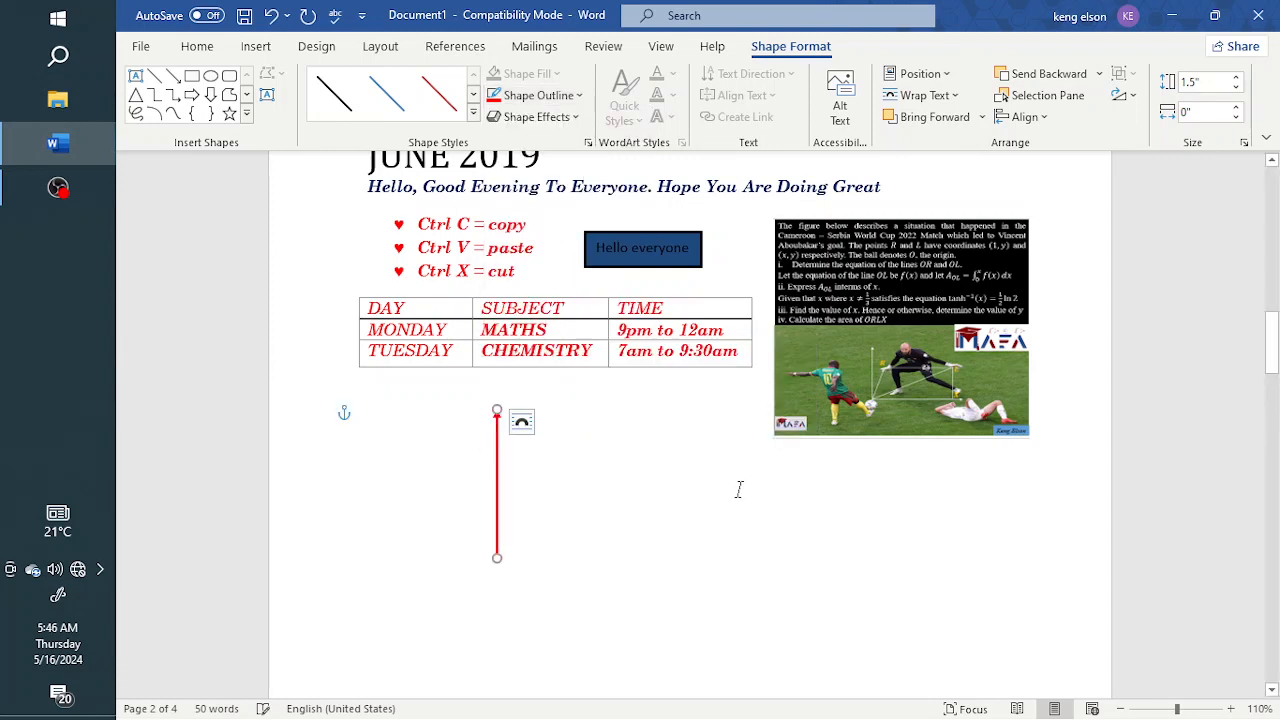
{"action": "left_click", "coordinate": [541, 499]}
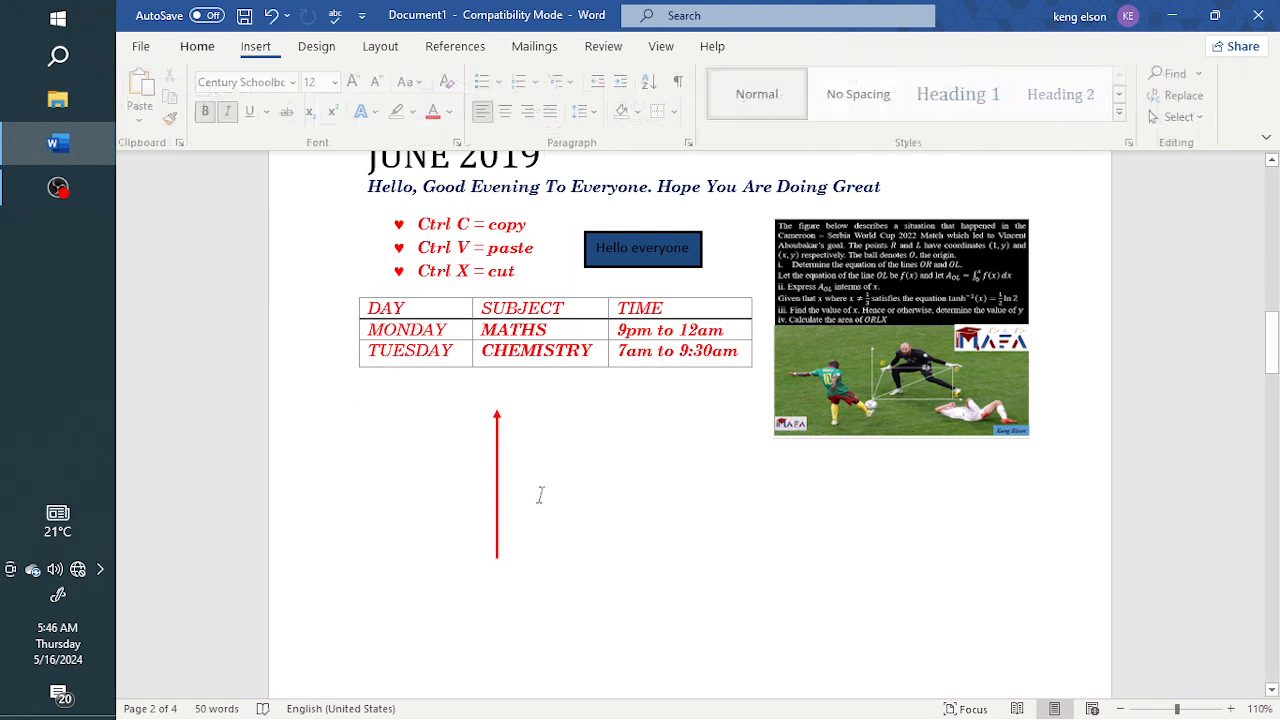
Move the vertical arrow toward the left margin and draw a horizontal line arrow about 2.49 inches long, pointing right, across its lower part
{"action": "left_click_drag", "start_coordinate": [494, 465], "coordinate": [390, 458]}
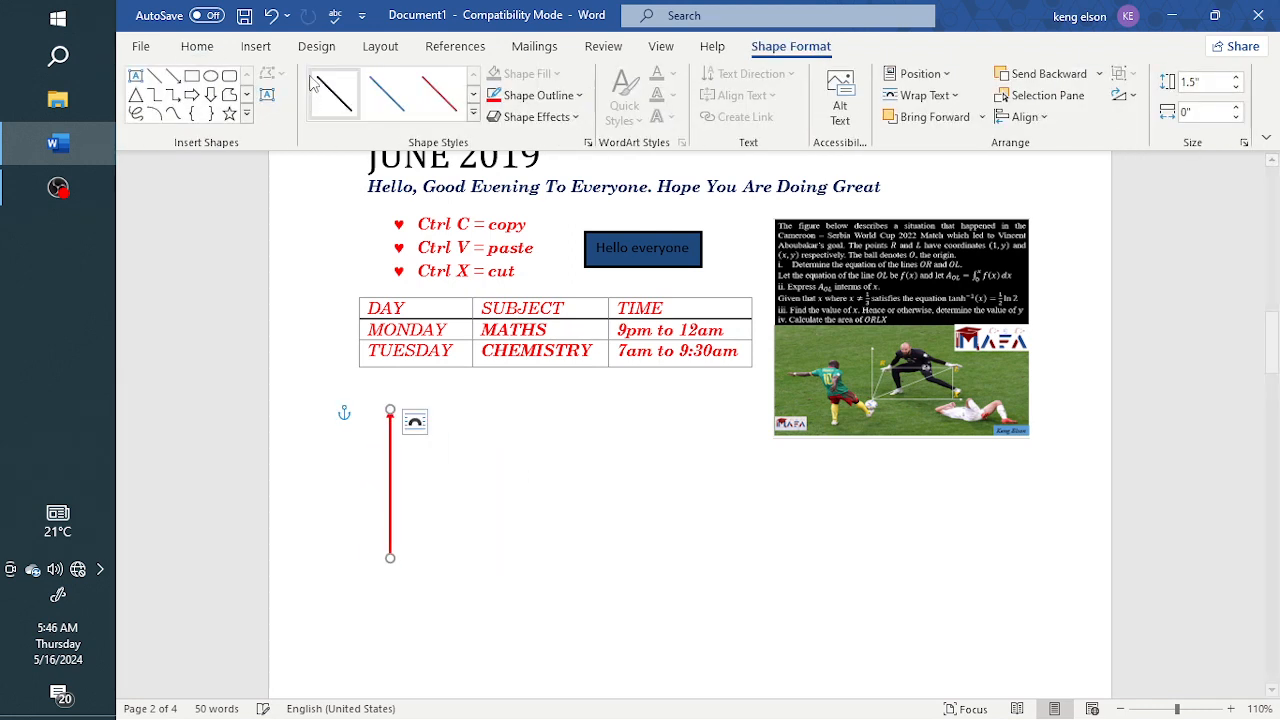
{"action": "left_click", "coordinate": [255, 47]}
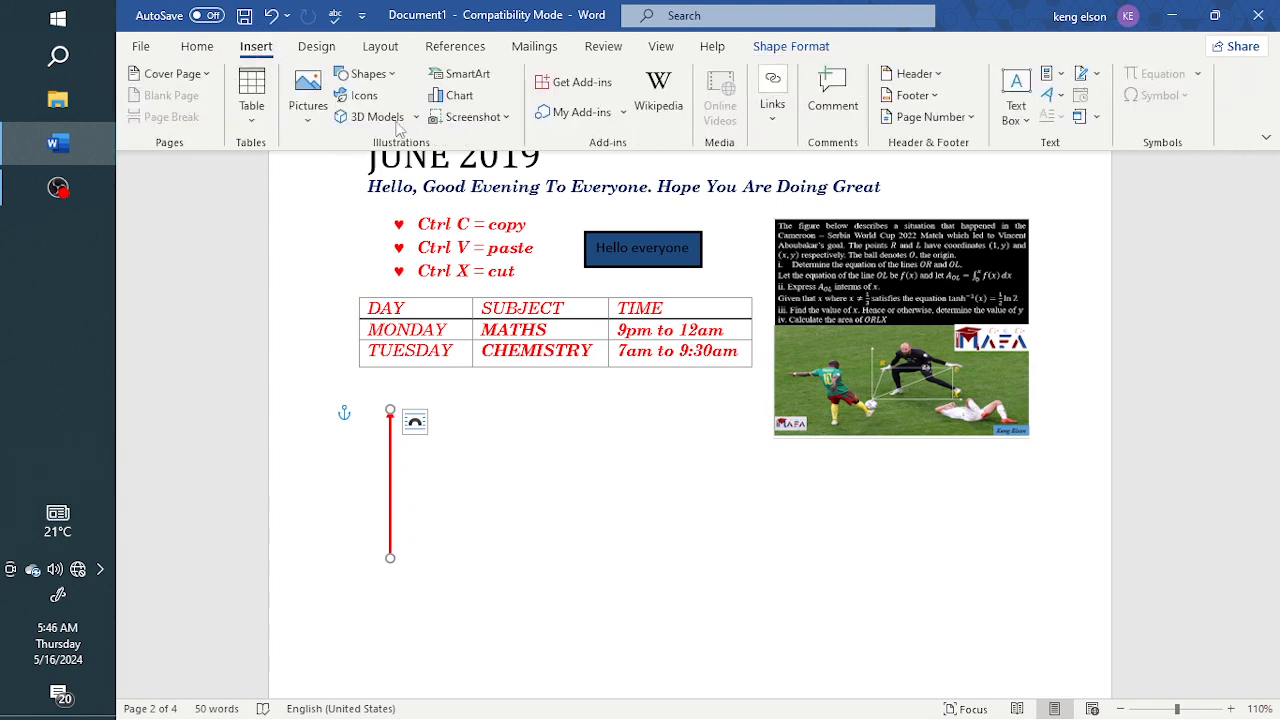
{"action": "left_click", "coordinate": [365, 74]}
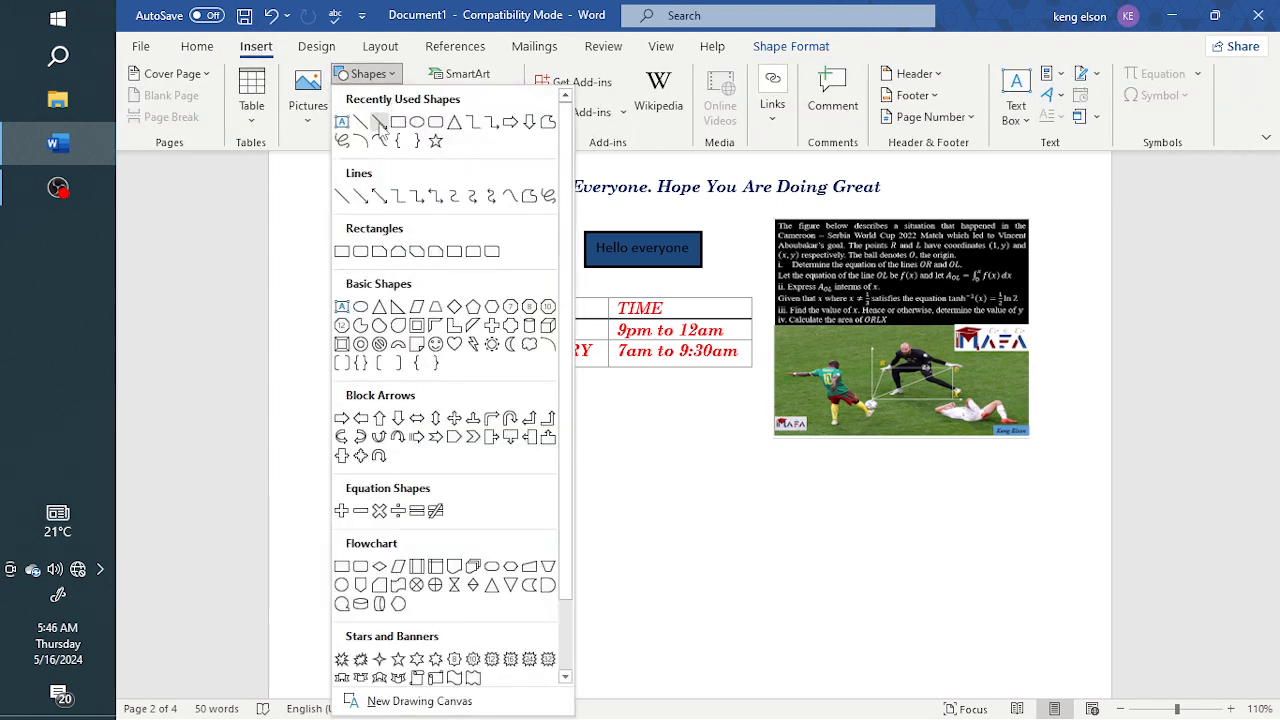
{"action": "left_click", "coordinate": [380, 122]}
{"action": "left_click_drag", "start_coordinate": [355, 533], "coordinate": [600, 533]}
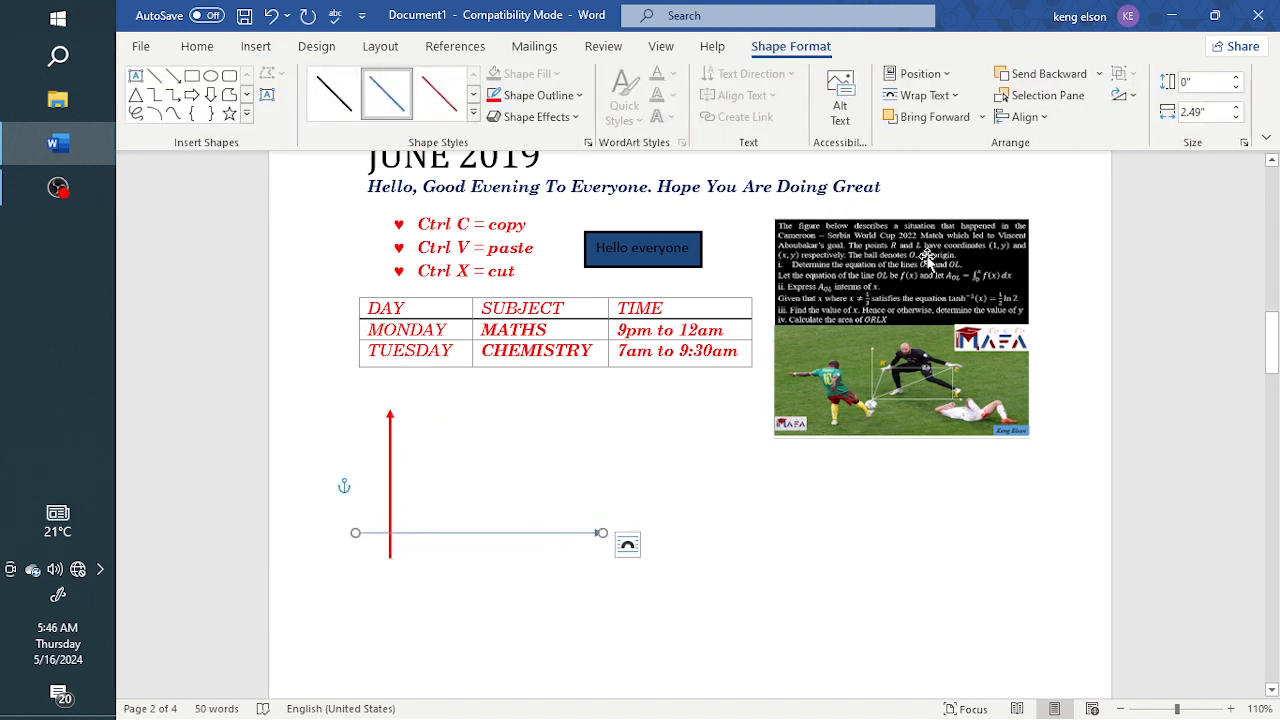
{"action": "left_click", "coordinate": [1200, 83]}
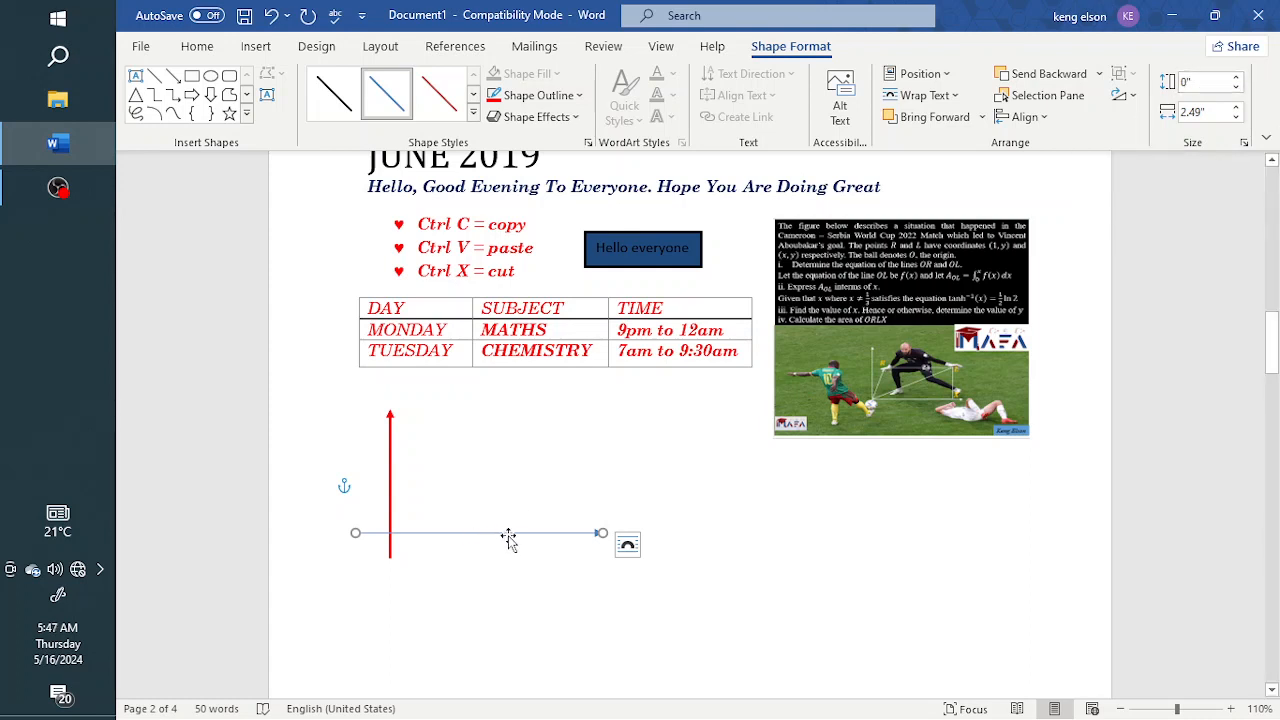
Give the horizontal arrow a red outline with a weight of 2¼ pt to match the vertical arrow
{"action": "left_click", "coordinate": [492, 97]}
{"action": "left_click", "coordinate": [557, 98]}
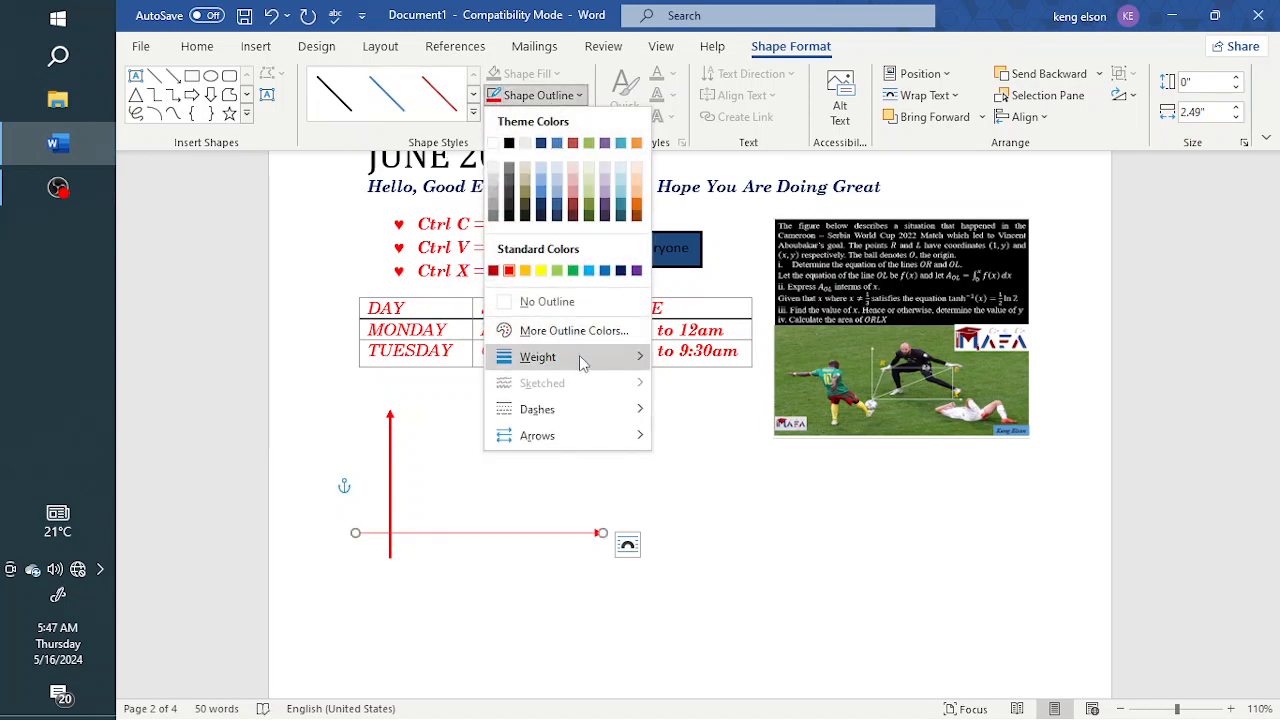
{"action": "mouse_move", "coordinate": [581, 360]}
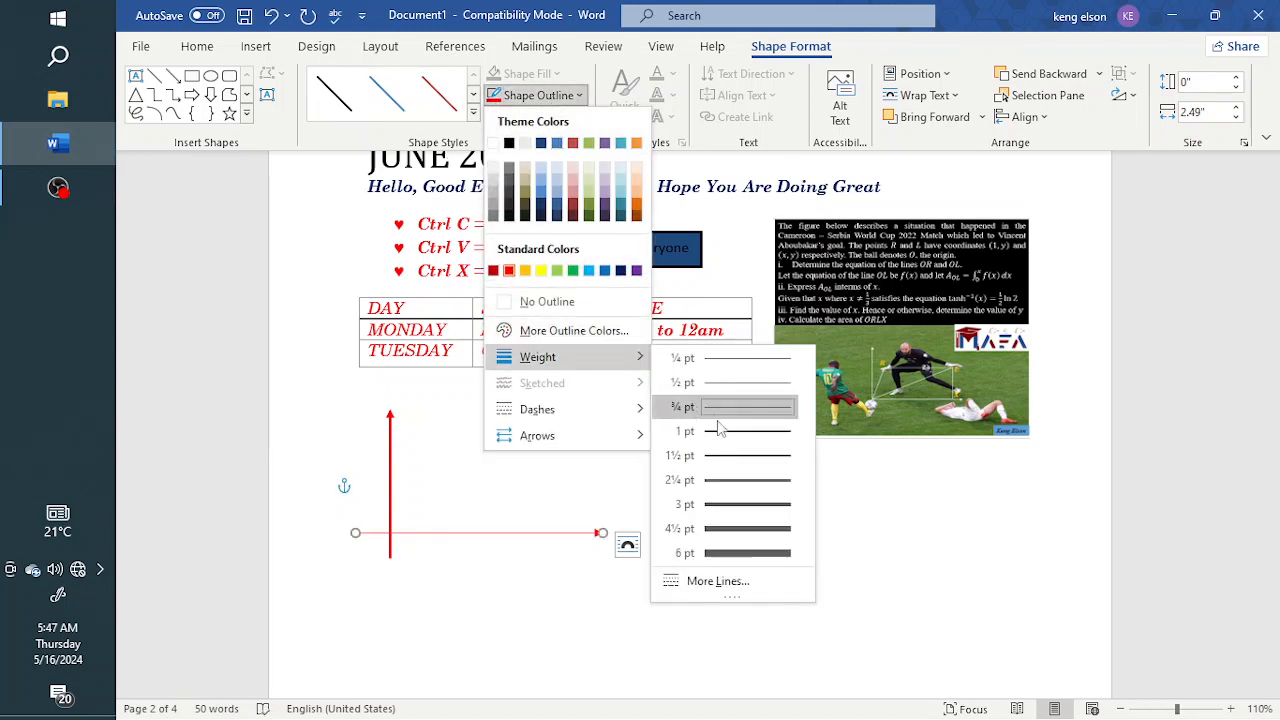
{"action": "left_click", "coordinate": [743, 490]}
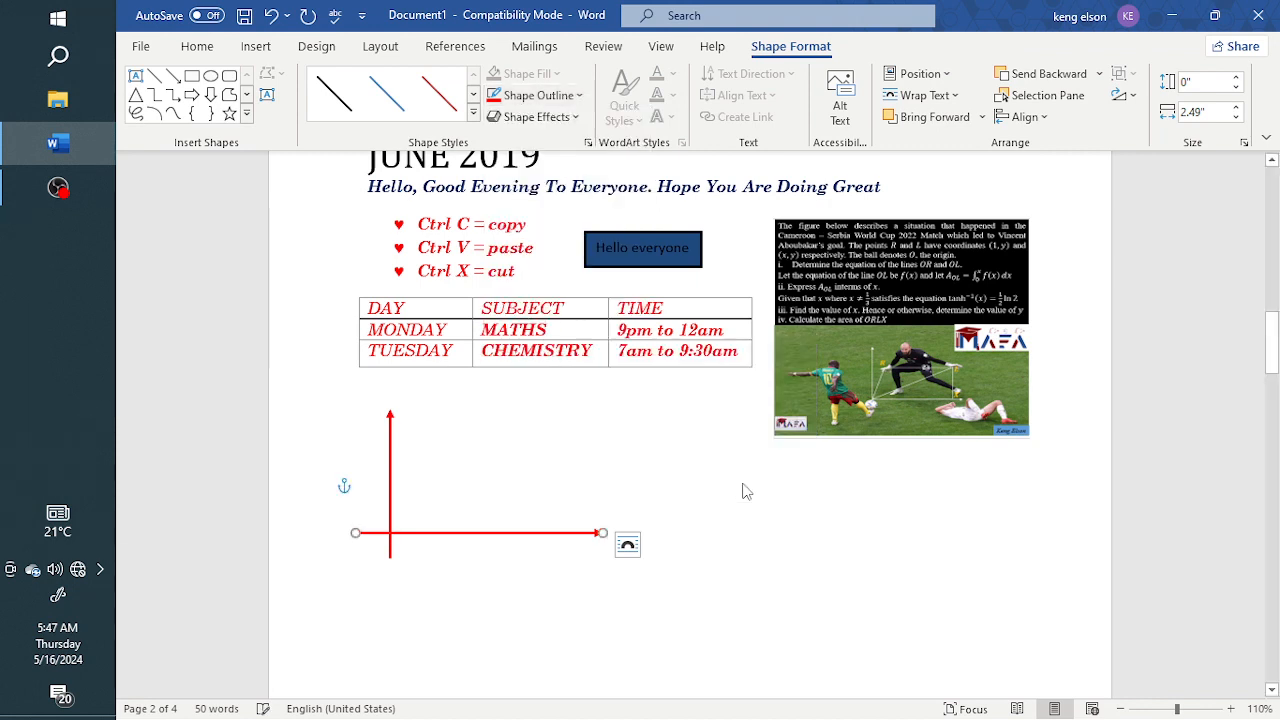
{"action": "left_click", "coordinate": [514, 452]}
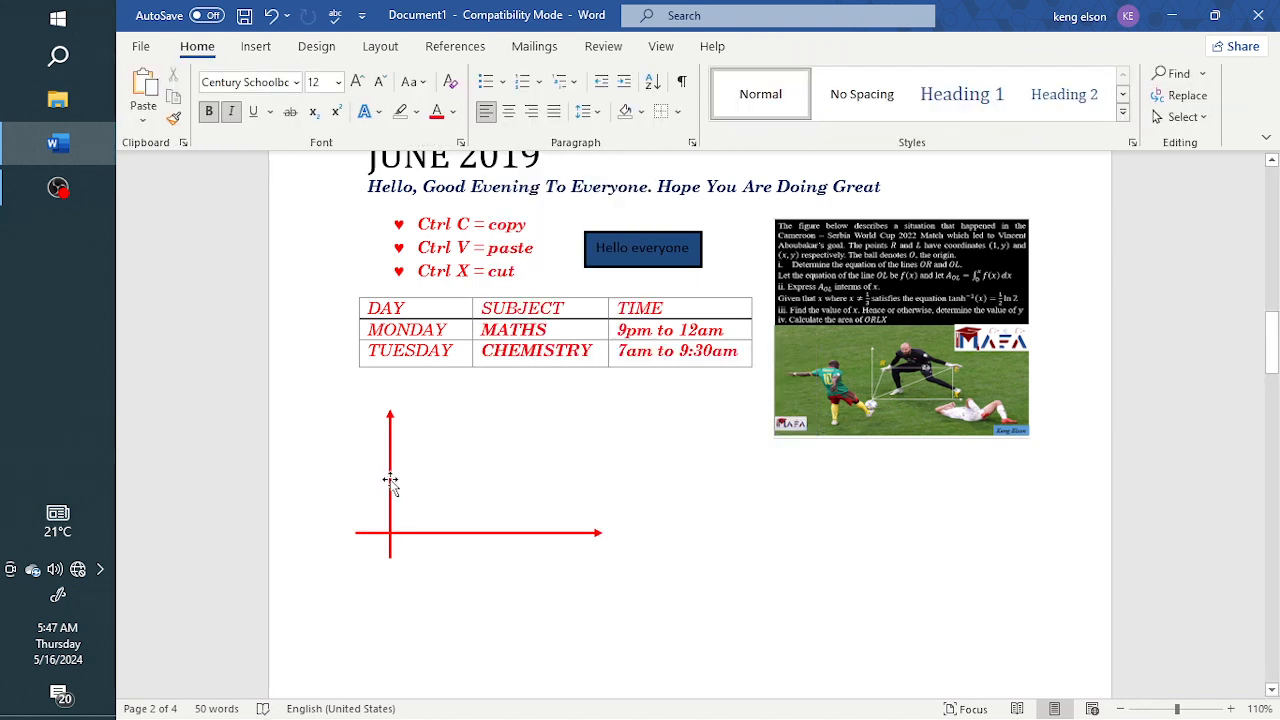
Move the vertical arrow away from the horizontal one toward the lower edge of the picture, and undo the move
{"action": "left_click_drag", "start_coordinate": [390, 482], "coordinate": [783, 487]}
{"action": "key", "text": "ctrl+z"}
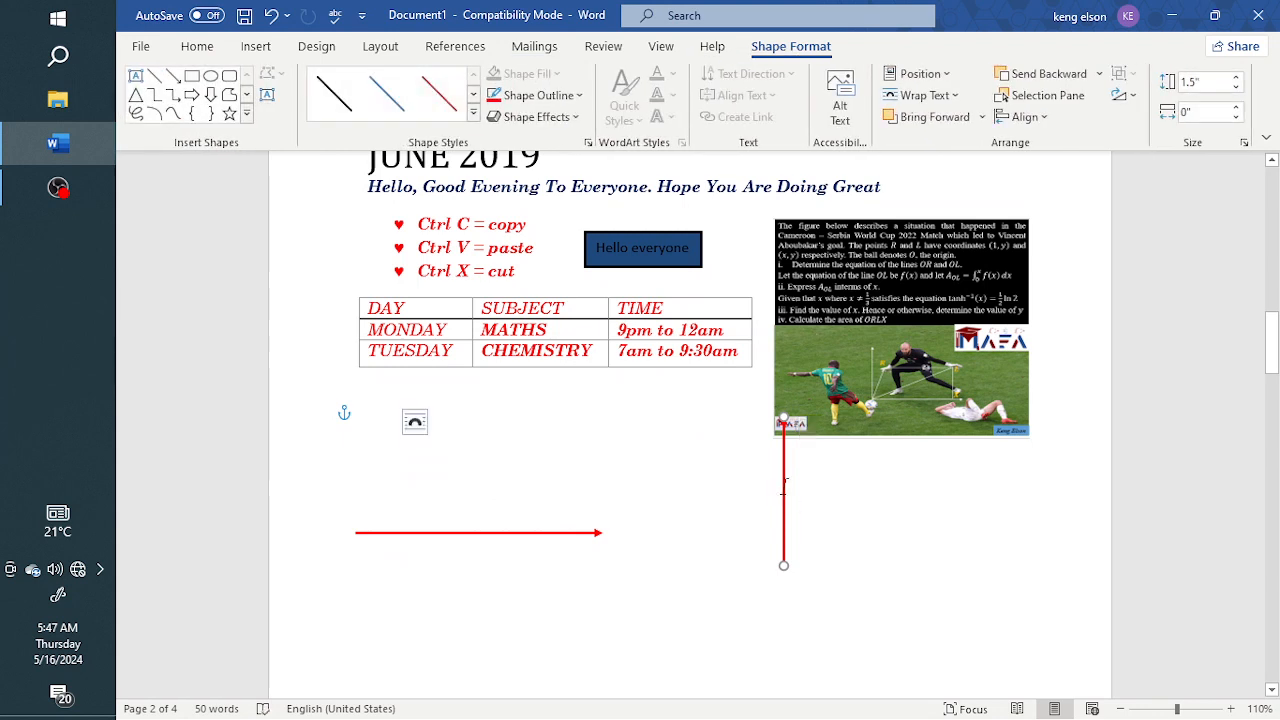
{"action": "left_click", "coordinate": [482, 473]}
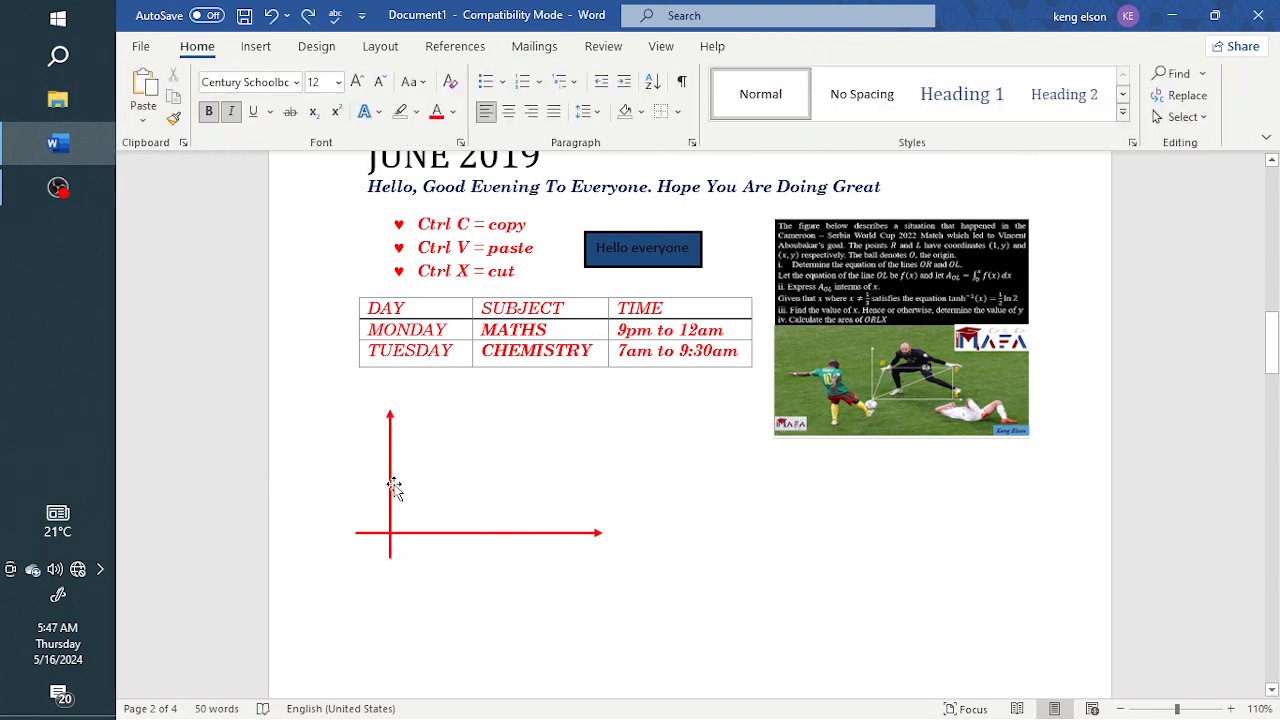
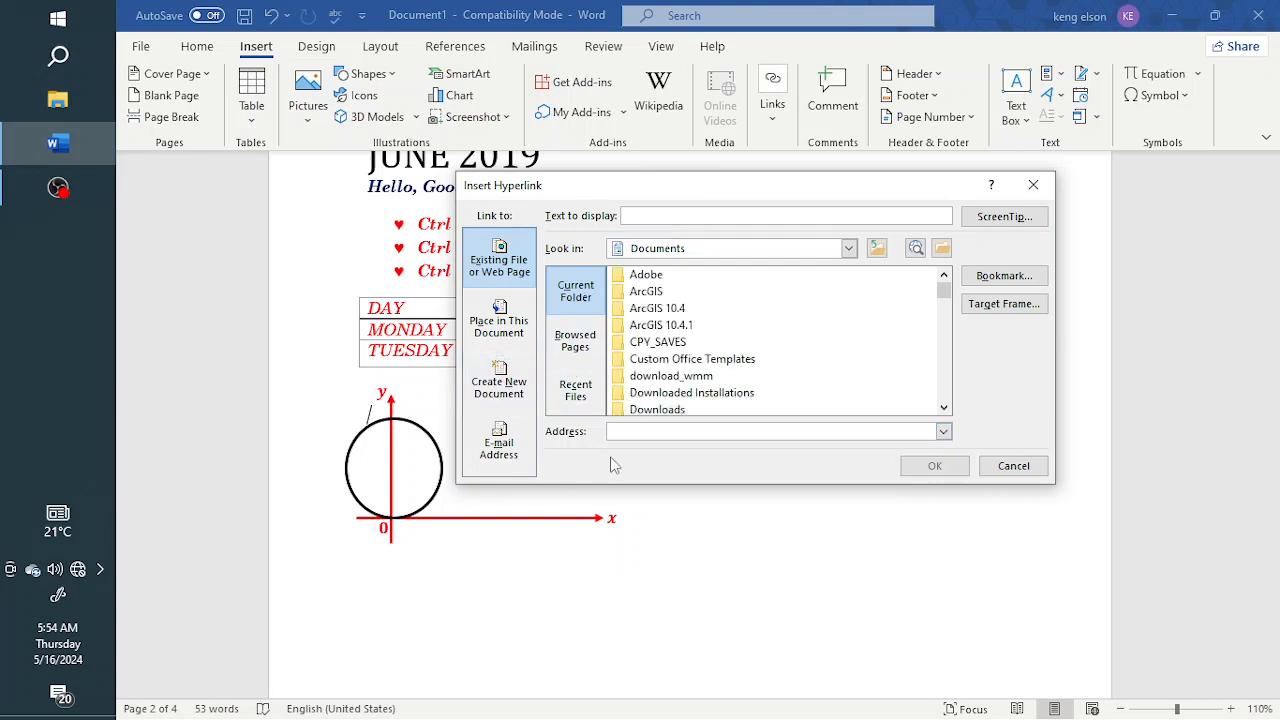
{"action": "left_click", "coordinate": [943, 431]}
{"action": "left_click", "coordinate": [665, 449]}
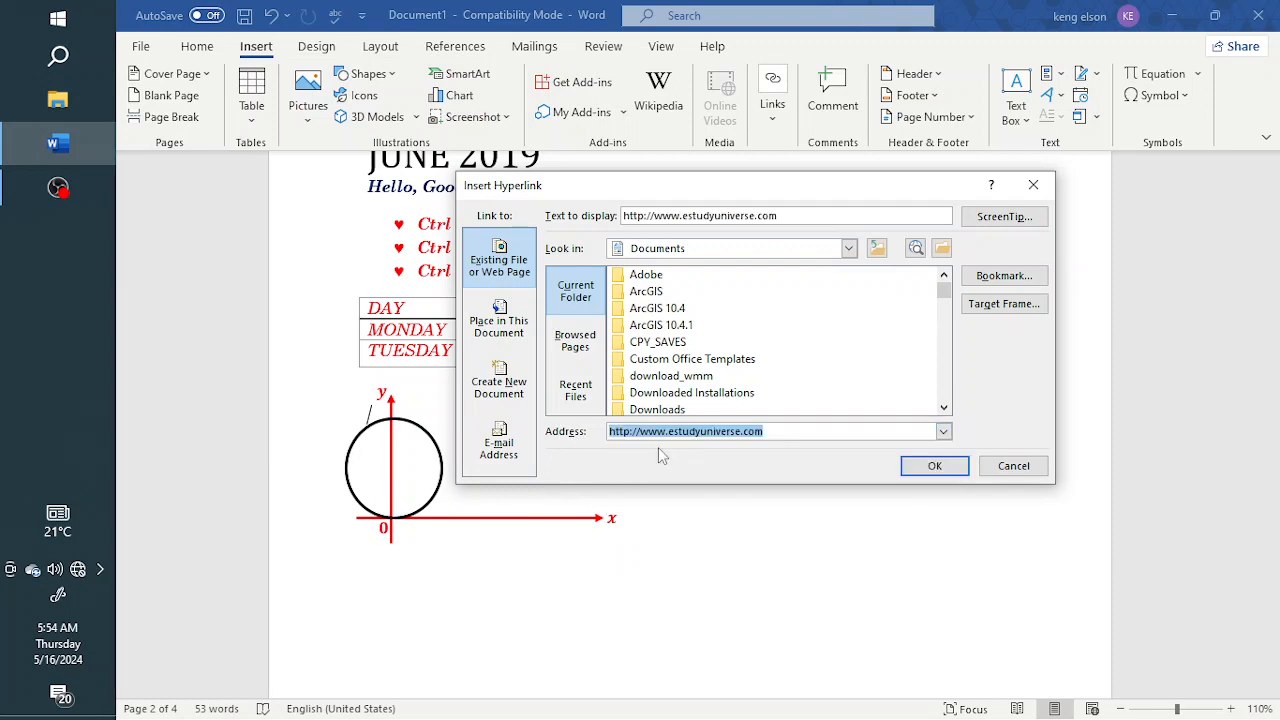
{"action": "left_click", "coordinate": [926, 469]}
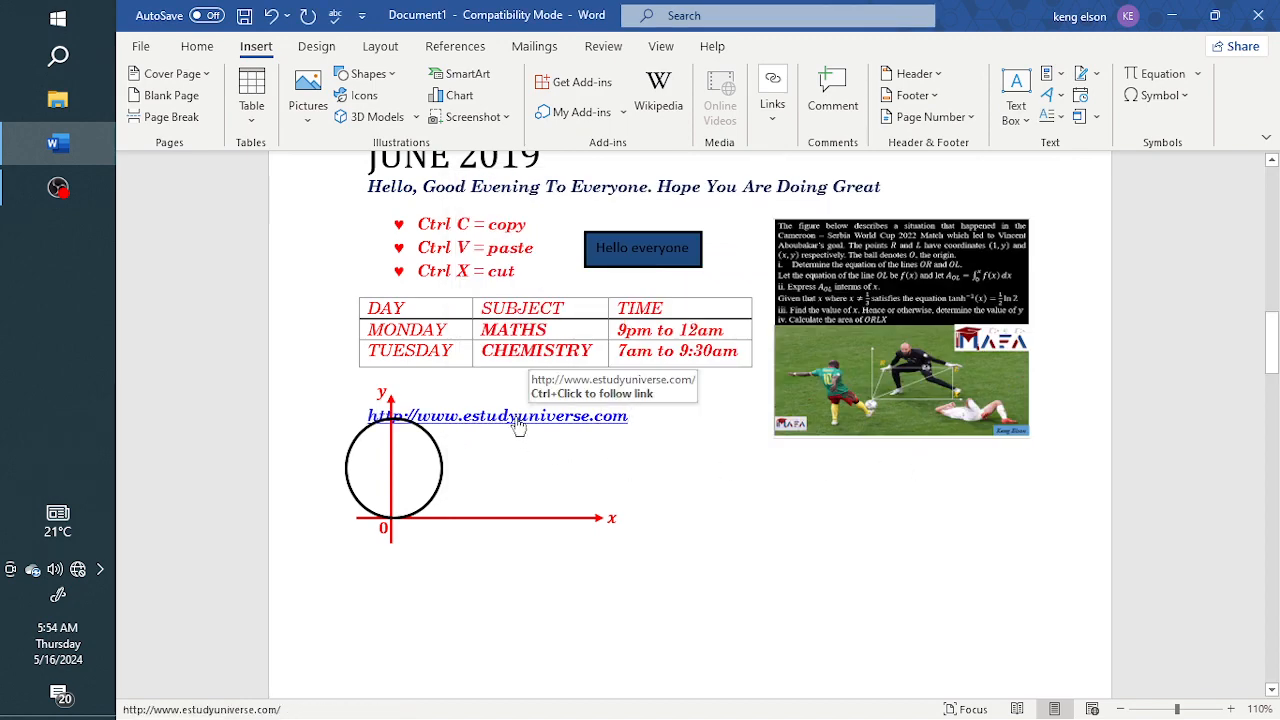
{"action": "key", "text": "BackSpace"}
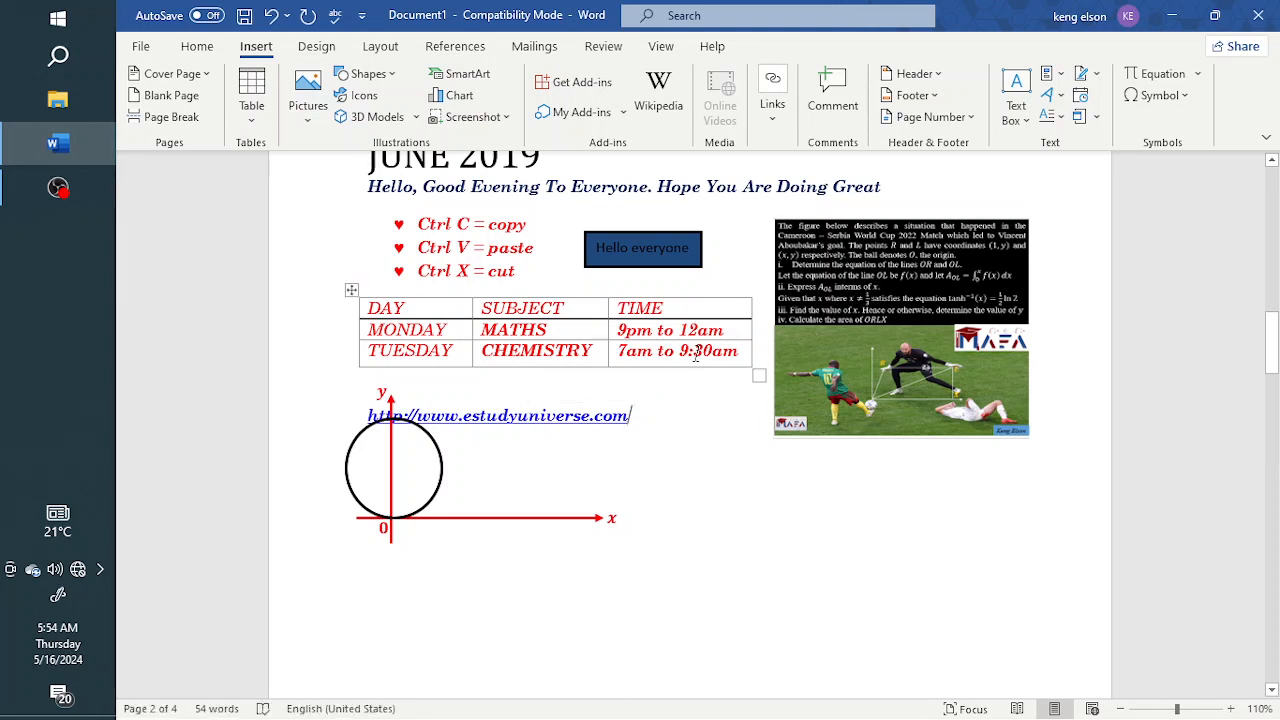
{"action": "key", "text": "ctrl+z"}
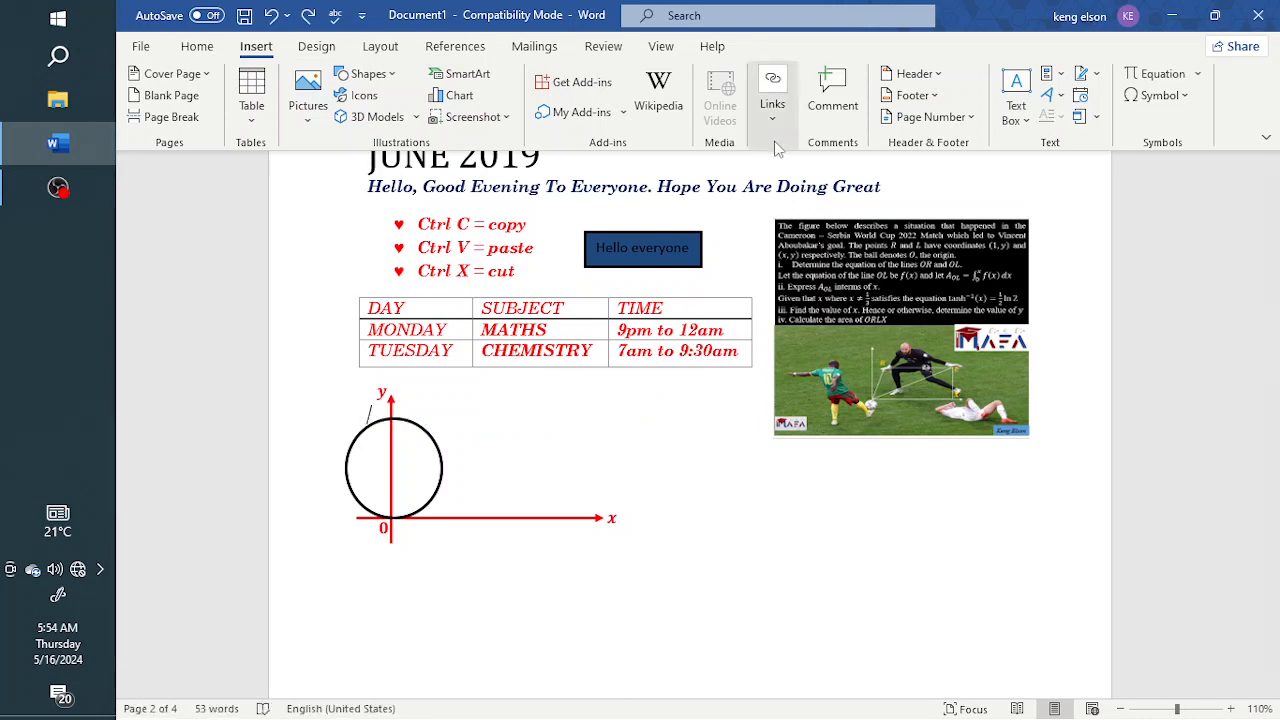
Open the hyperlink settings again and review the options for linking to a place in this document, a new document or an e-mail address
{"action": "left_click", "coordinate": [772, 105]}
{"action": "left_click", "coordinate": [773, 185]}
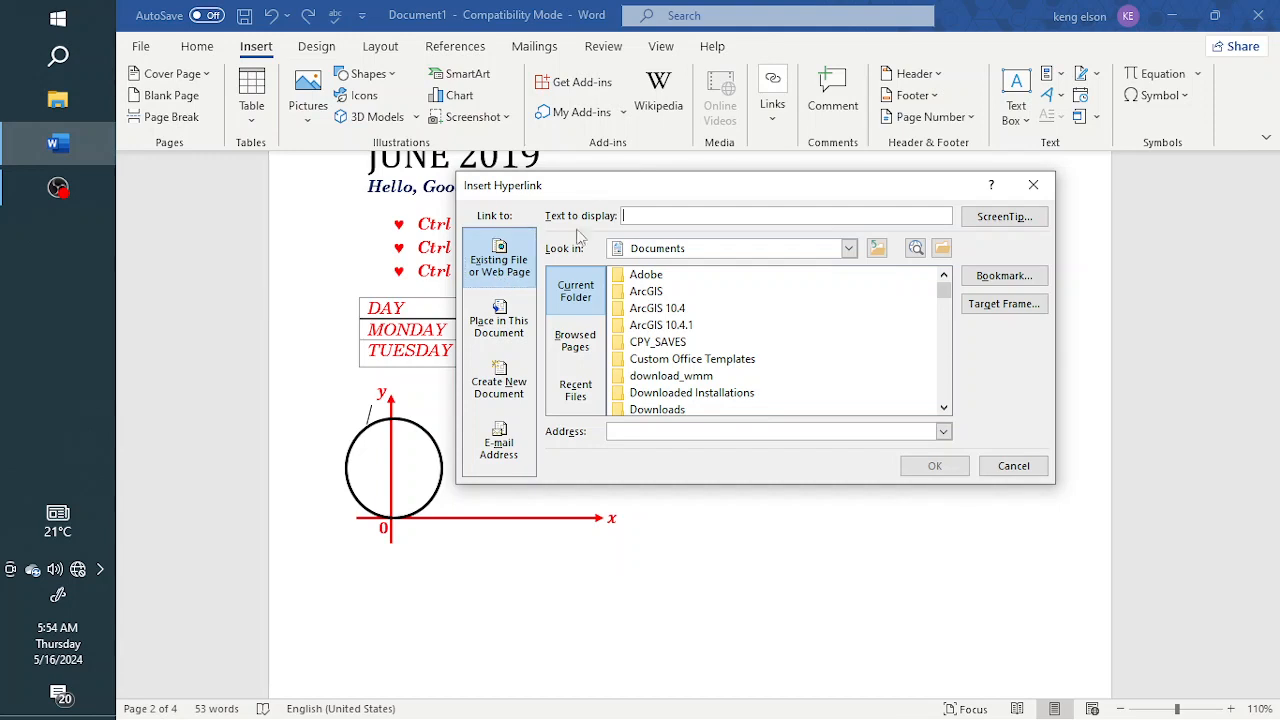
{"action": "left_click", "coordinate": [505, 338]}
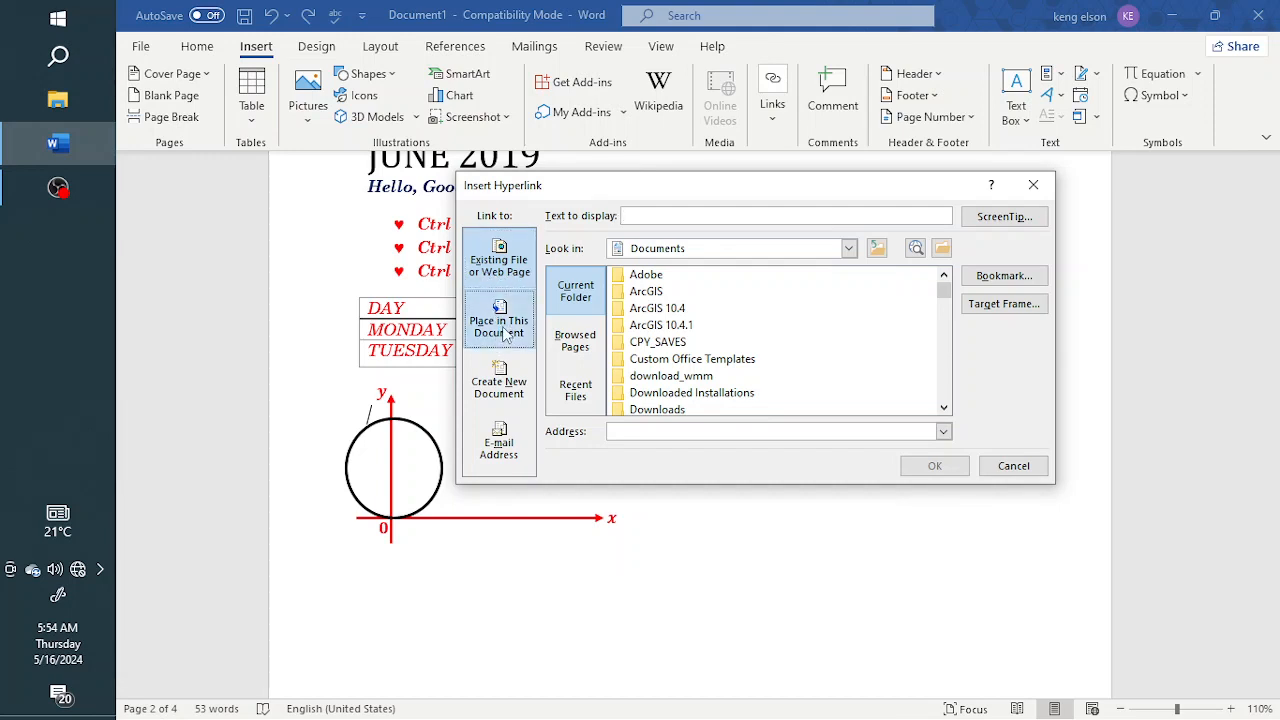
{"action": "left_click", "coordinate": [508, 390]}
{"action": "left_click", "coordinate": [503, 438]}
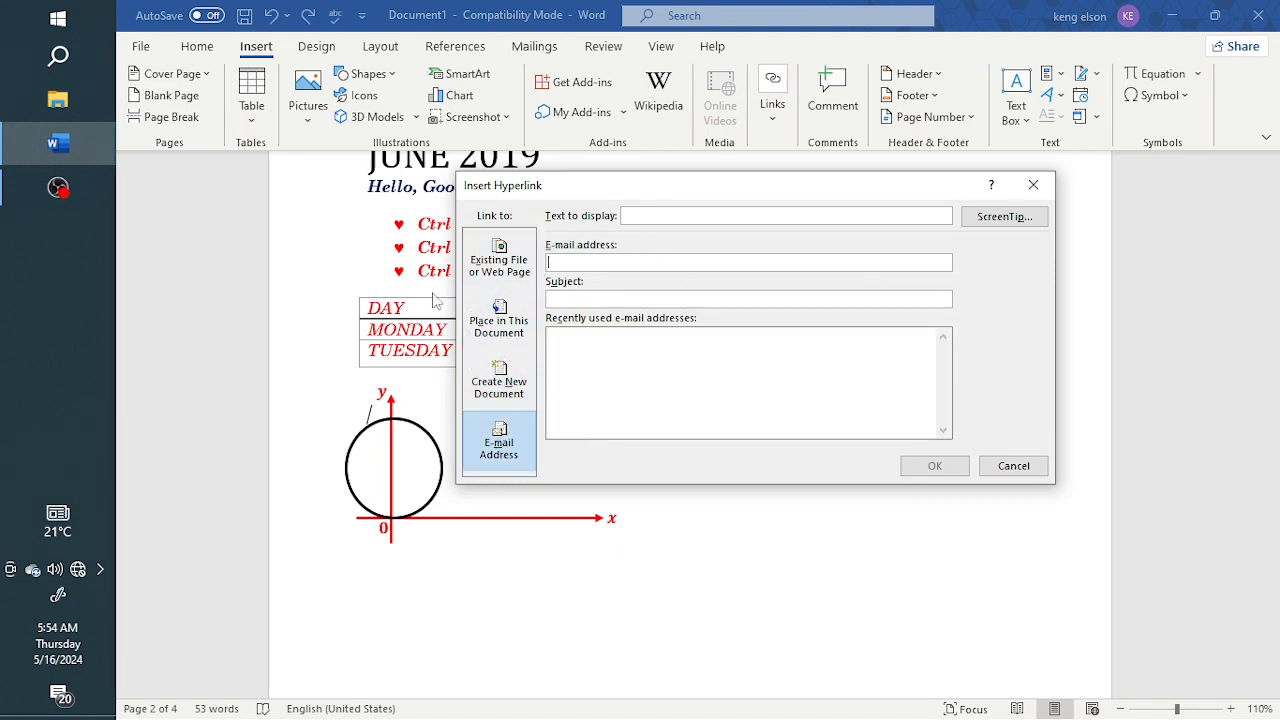
{"action": "left_click", "coordinate": [510, 275]}
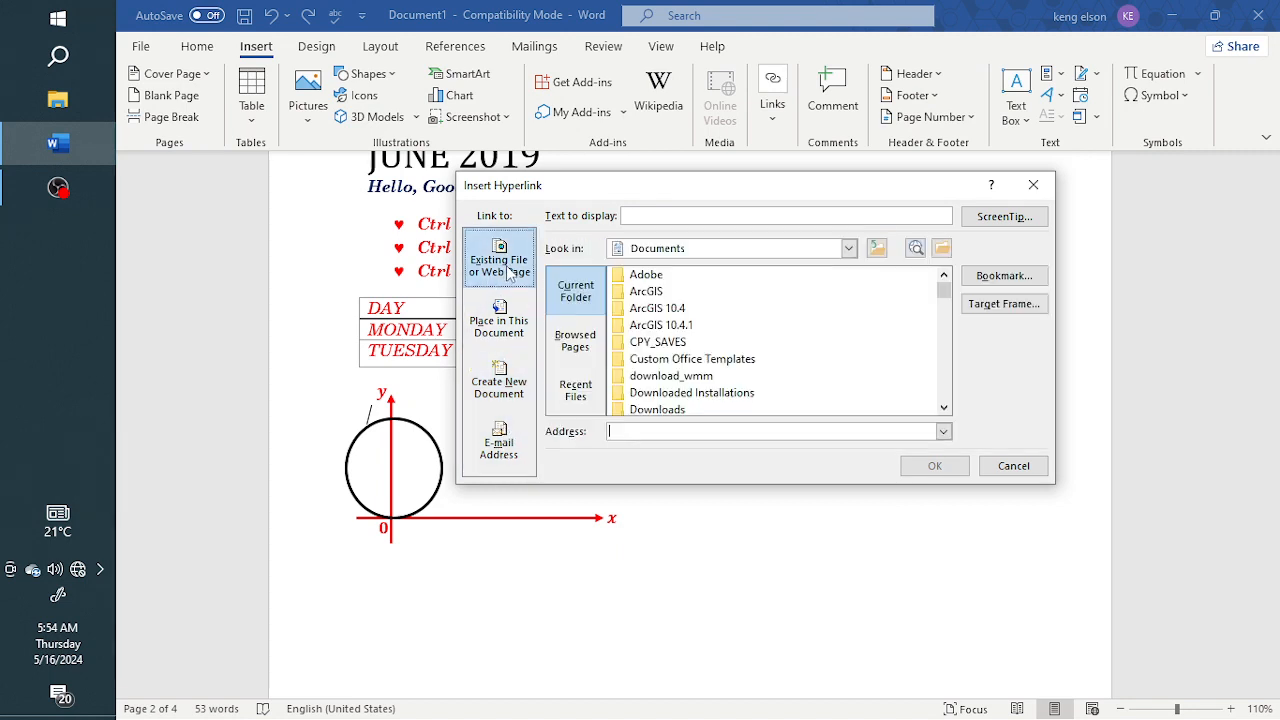
{"action": "left_click", "coordinate": [668, 430]}
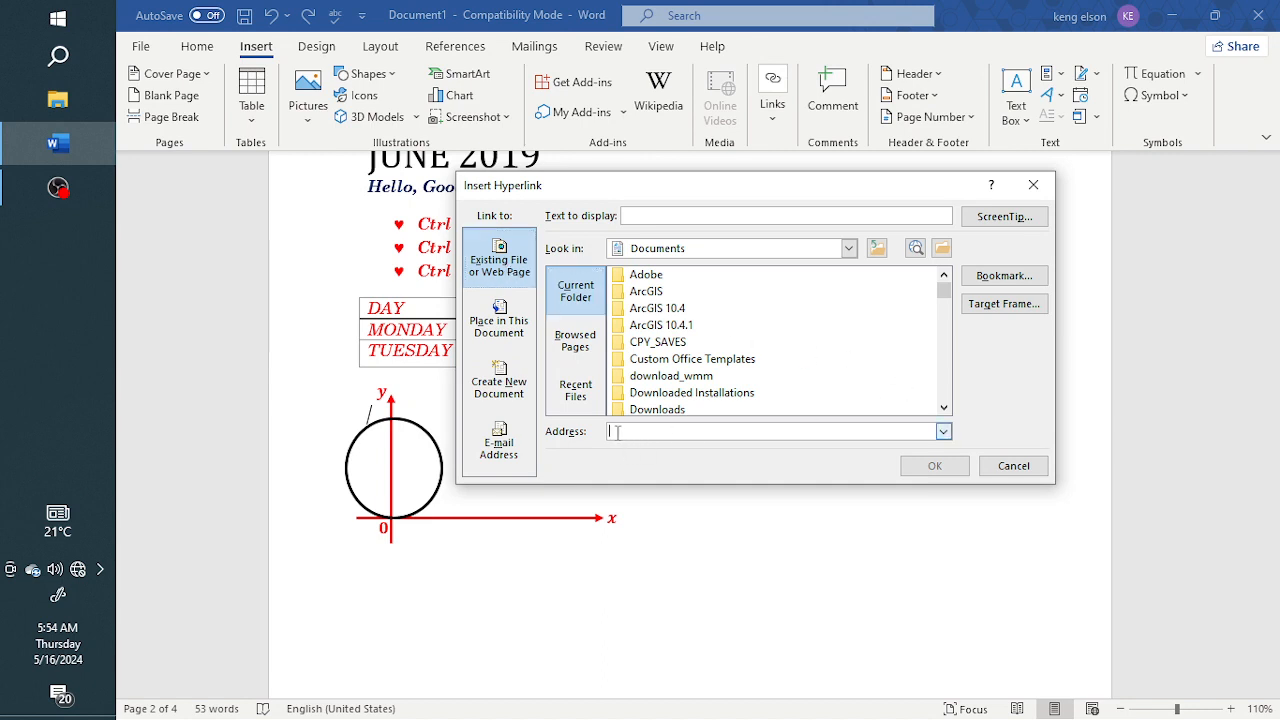
{"action": "type", "text": "www."}
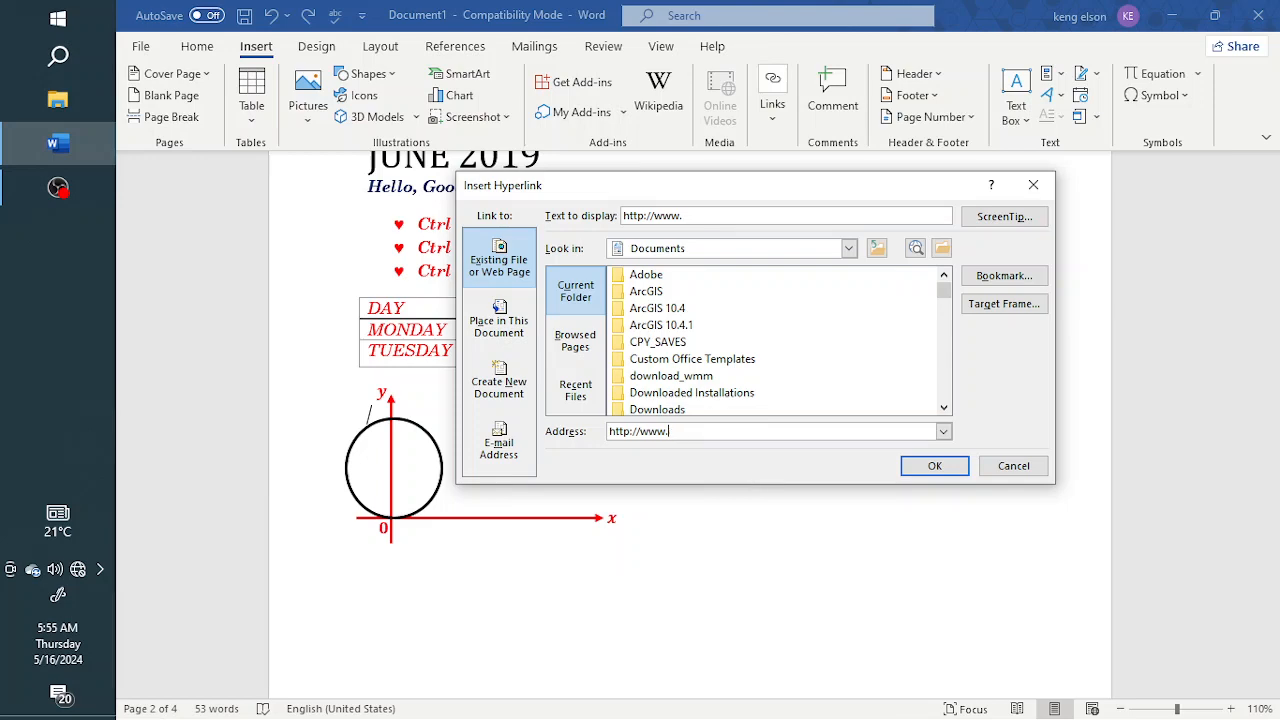
{"action": "type", "text": "restudyuniverse.com"}
{"action": "key", "text": "End"}
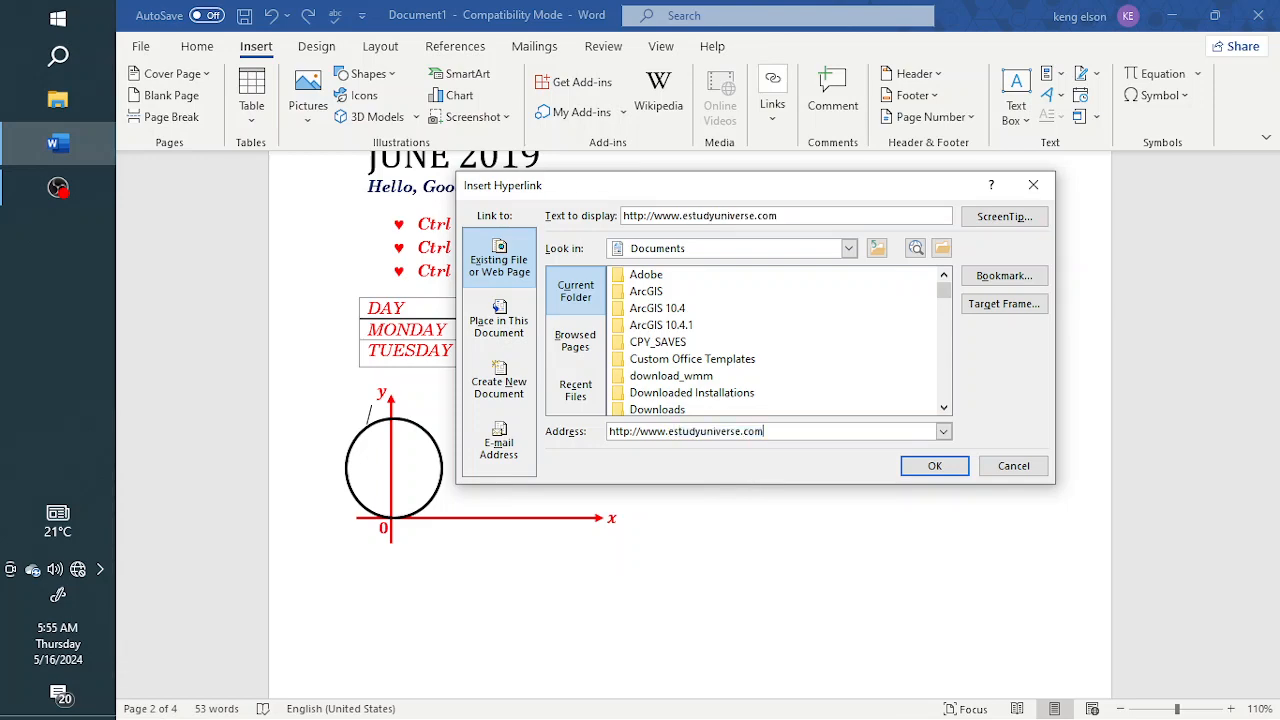
{"action": "left_click", "coordinate": [937, 466]}
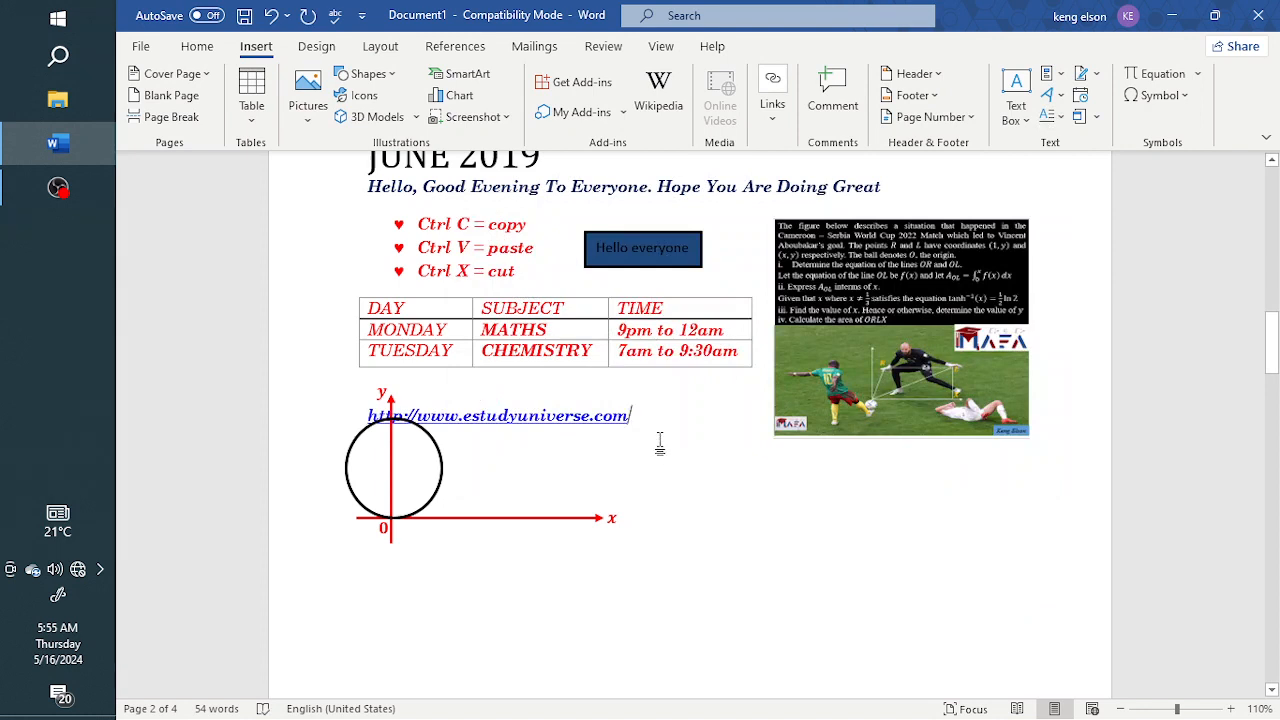
{"action": "key", "text": "ctrl+z"}
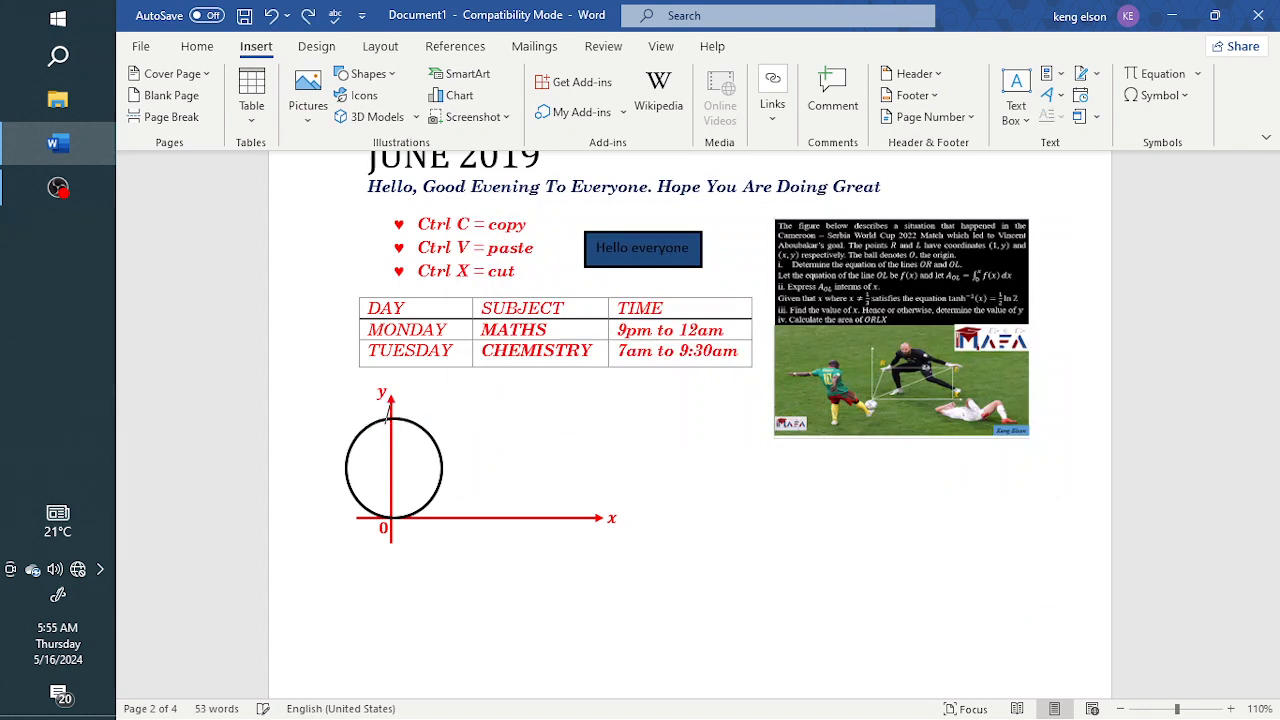
{"action": "type", "text": "www.est"}
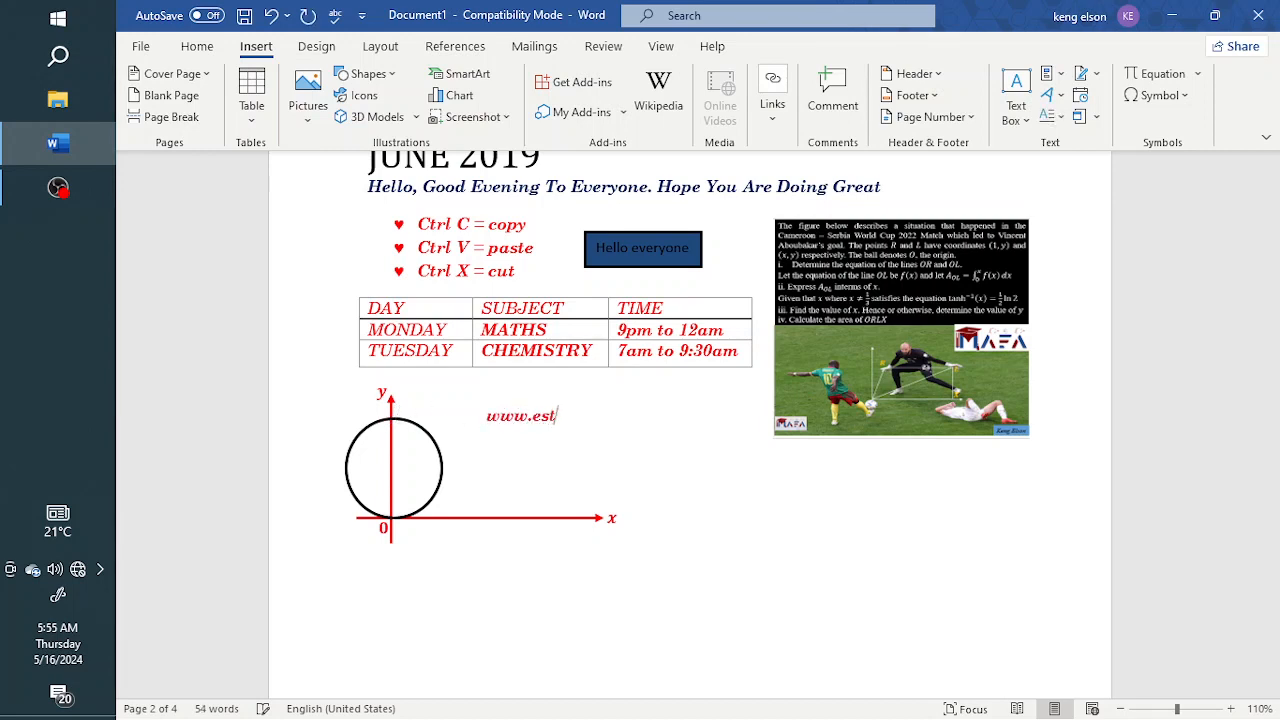
{"action": "type", "text": "udyu"}
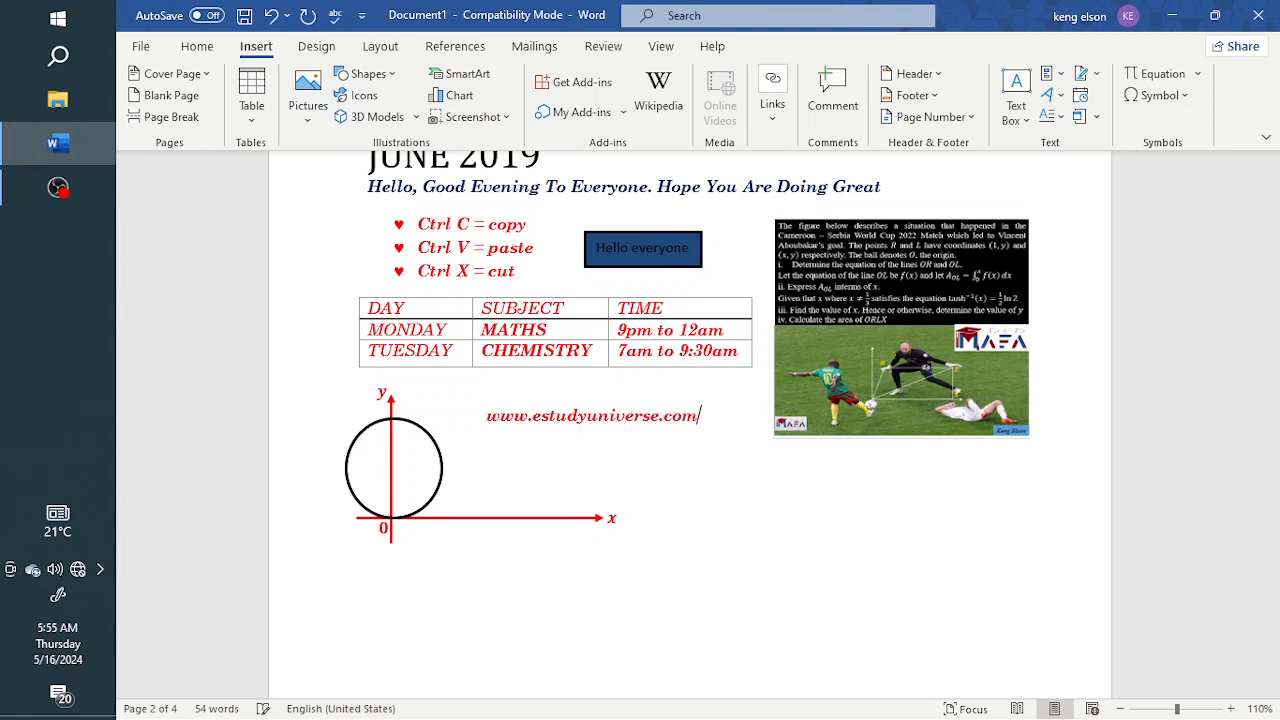
{"action": "type", "text": "niverse.com"}
{"action": "key", "text": "space"}
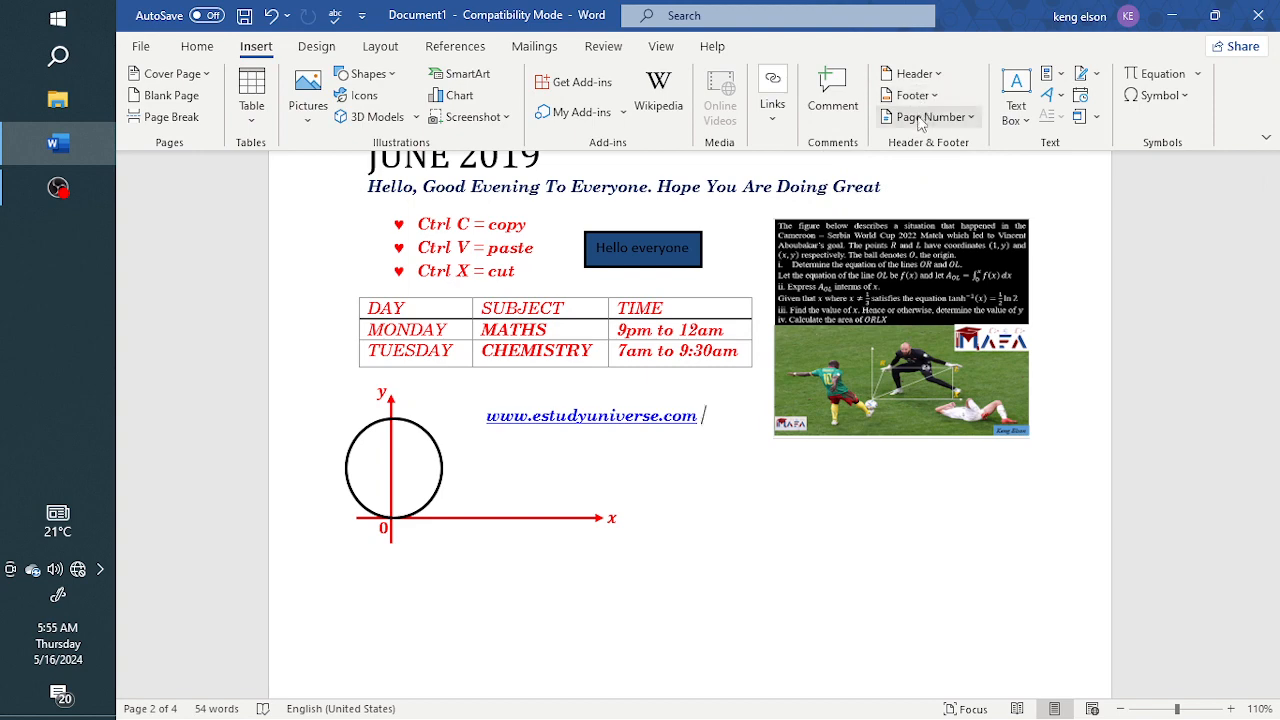
Delete the two blank pages that follow the page with the table and graph
{"action": "scroll", "coordinate": [686, 457], "scroll_direction": "up", "scroll_amount": 4}
{"action": "scroll", "coordinate": [689, 451], "scroll_direction": "up", "scroll_amount": 2}
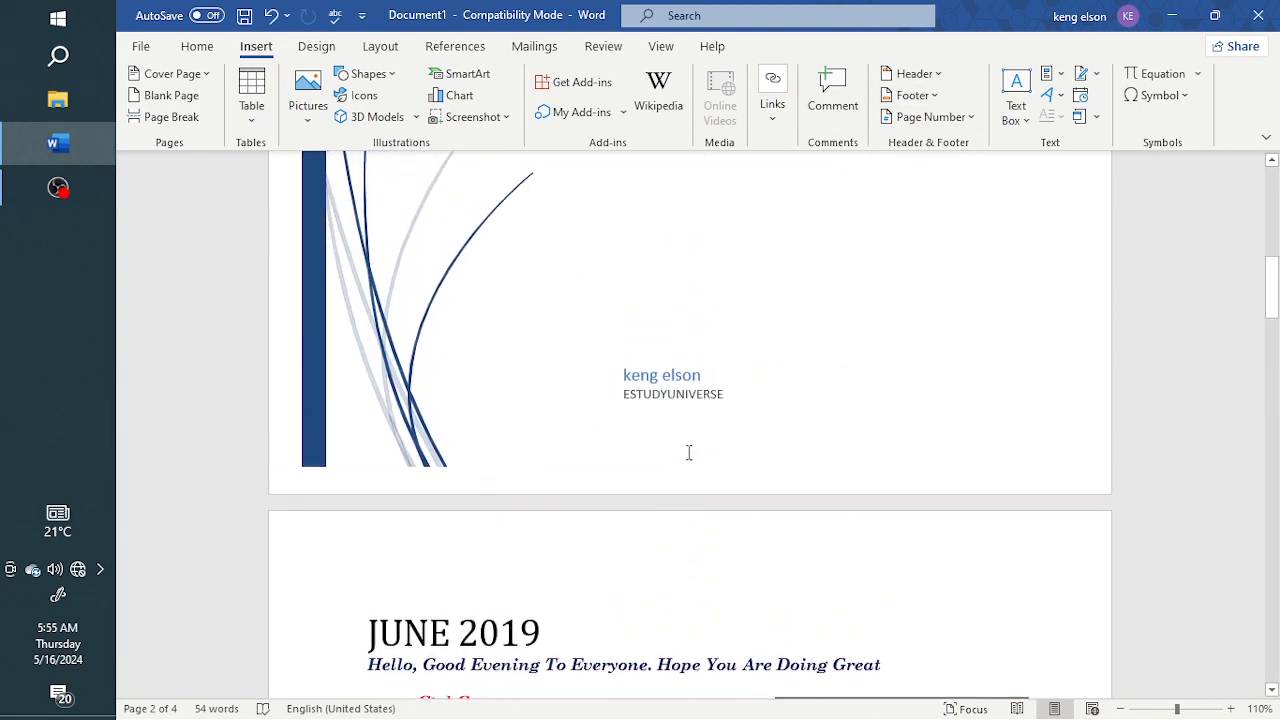
{"action": "scroll", "coordinate": [689, 451], "scroll_direction": "down", "scroll_amount": 7}
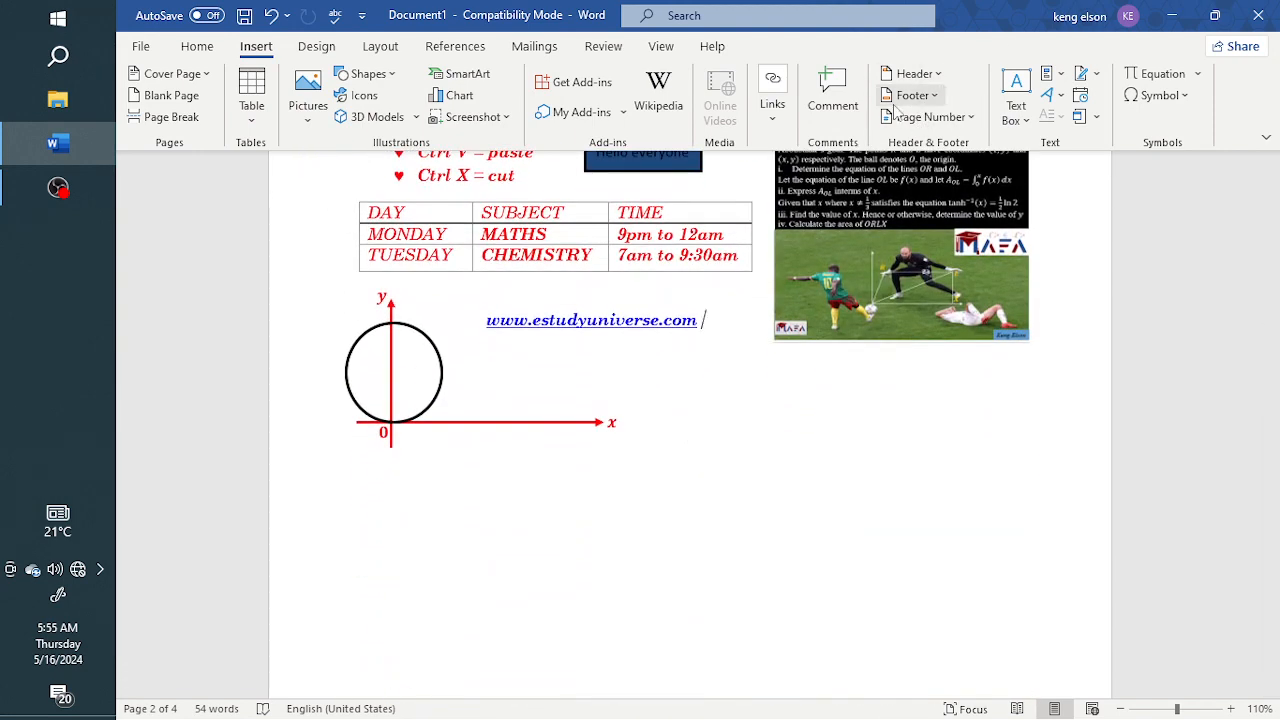
{"action": "scroll", "coordinate": [666, 545], "scroll_direction": "down", "scroll_amount": 5}
{"action": "scroll", "coordinate": [667, 538], "scroll_direction": "down", "scroll_amount": 2}
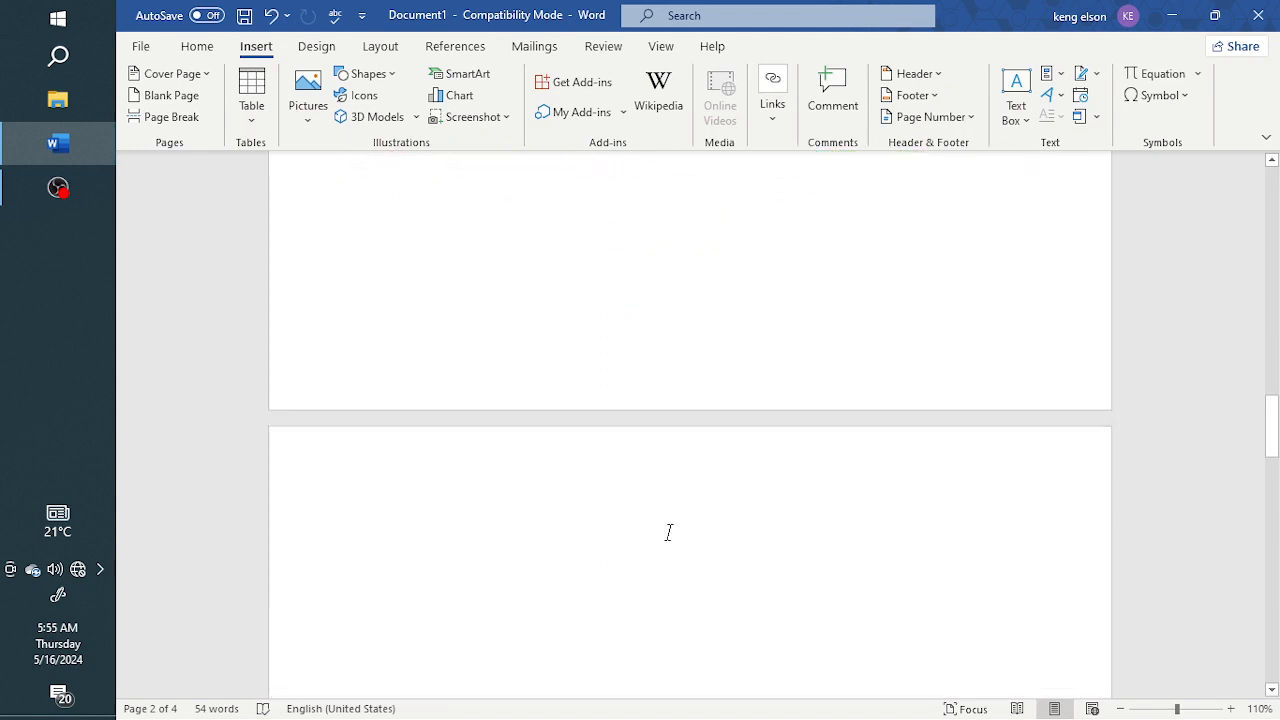
{"action": "scroll", "coordinate": [600, 540], "scroll_direction": "up", "scroll_amount": 1}
{"action": "scroll", "coordinate": [437, 546], "scroll_direction": "up", "scroll_amount": 4}
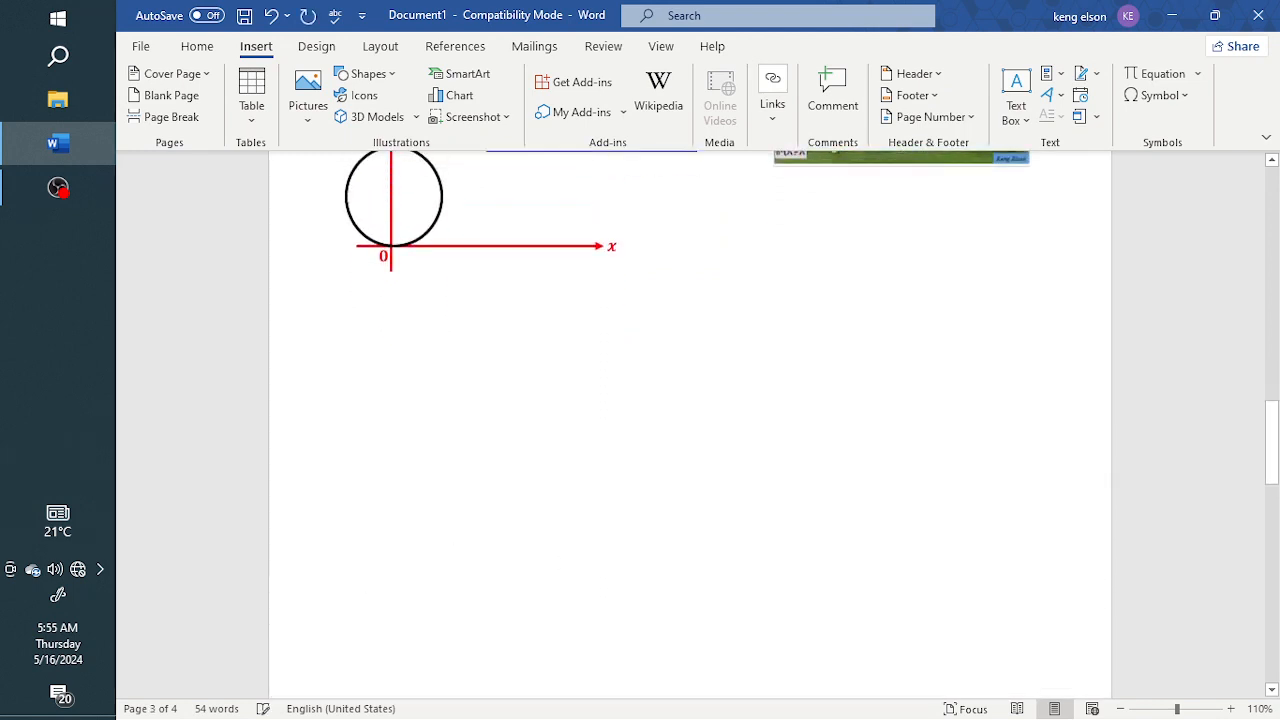
{"action": "scroll", "coordinate": [440, 542], "scroll_direction": "down", "scroll_amount": 5}
{"action": "left_click", "coordinate": [371, 386]}
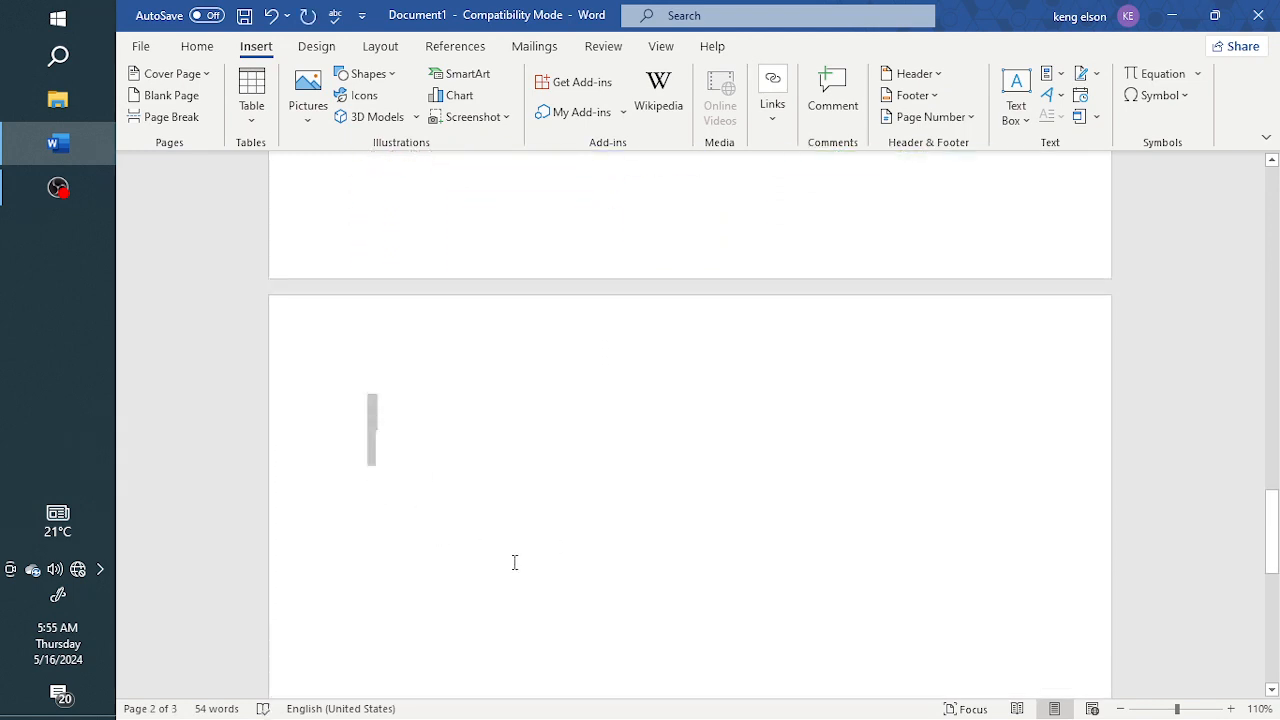
{"action": "scroll", "coordinate": [514, 563], "scroll_direction": "down", "scroll_amount": 2}
{"action": "key", "text": "BackSpace"}
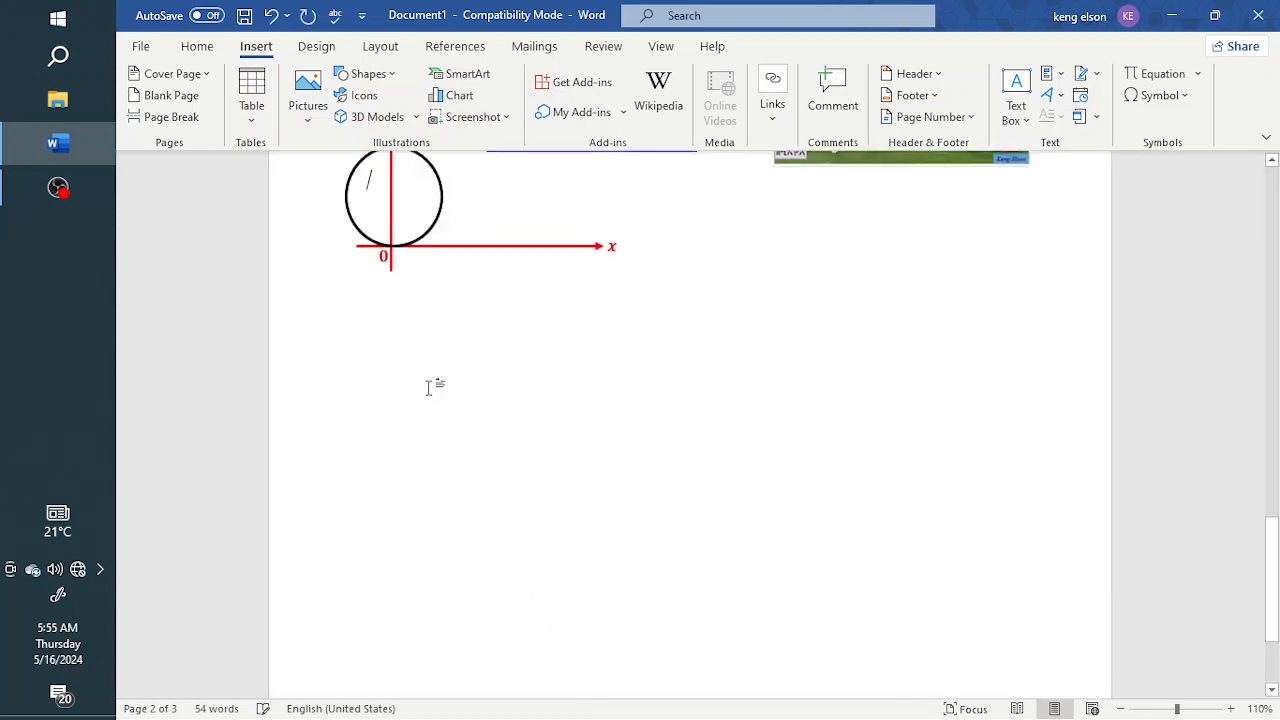
{"action": "scroll", "coordinate": [434, 410], "scroll_direction": "down", "scroll_amount": 3}
{"action": "scroll", "coordinate": [470, 343], "scroll_direction": "up", "scroll_amount": 3}
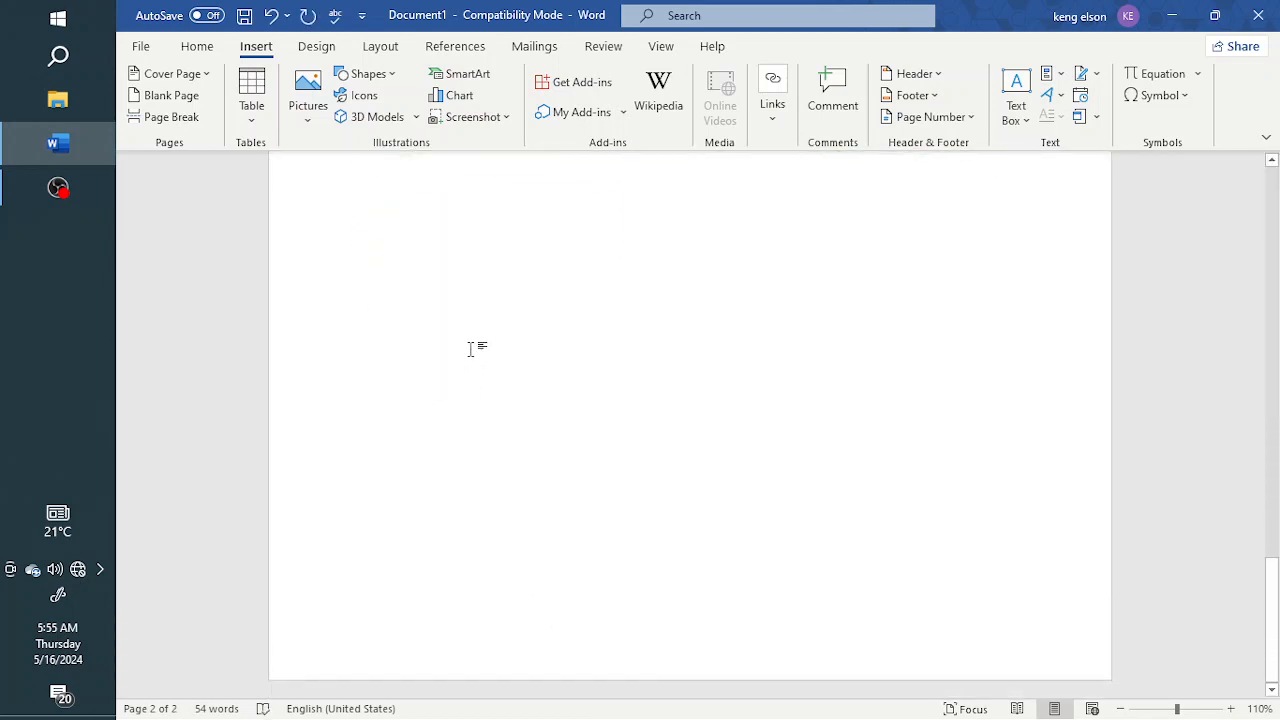
Open the footer of page 2 for editing and look at the built-in header designs without applying one
{"action": "scroll", "coordinate": [469, 341], "scroll_direction": "down", "scroll_amount": 3}
{"action": "scroll", "coordinate": [386, 548], "scroll_direction": "up", "scroll_amount": 1}
{"action": "scroll", "coordinate": [380, 567], "scroll_direction": "down", "scroll_amount": 1}
{"action": "double_click", "coordinate": [343, 657]}
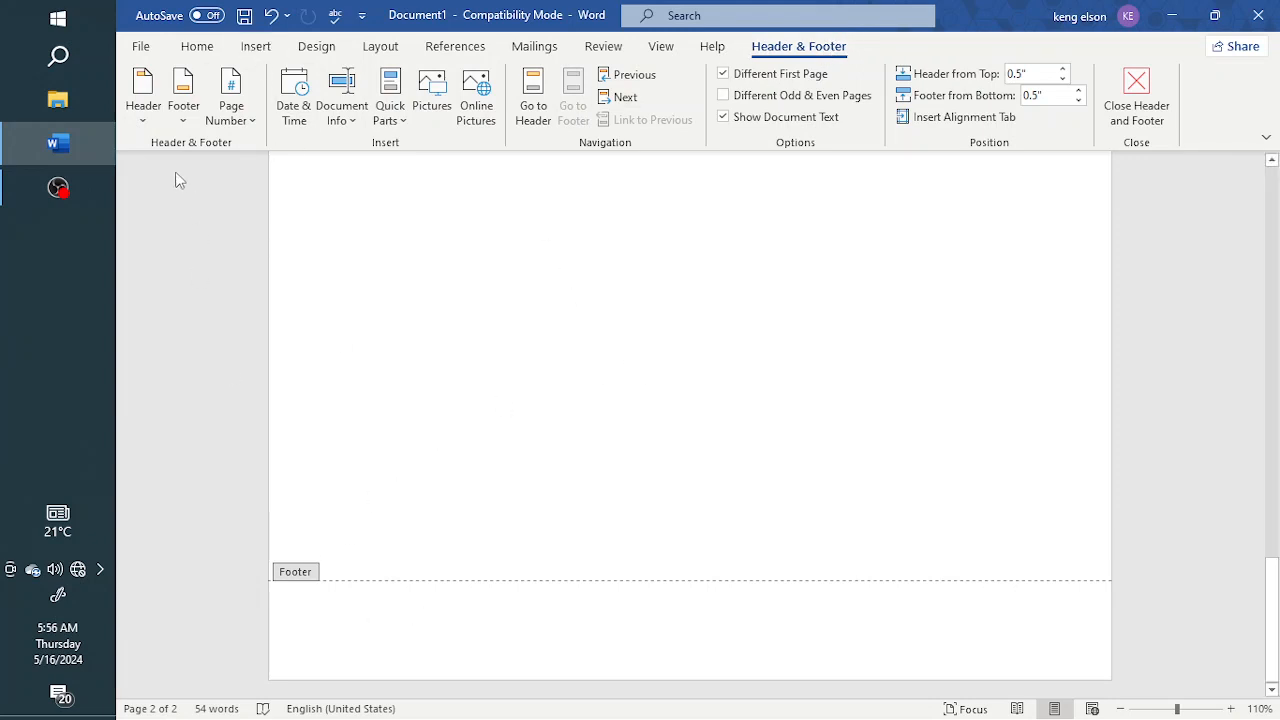
{"action": "left_click", "coordinate": [143, 118]}
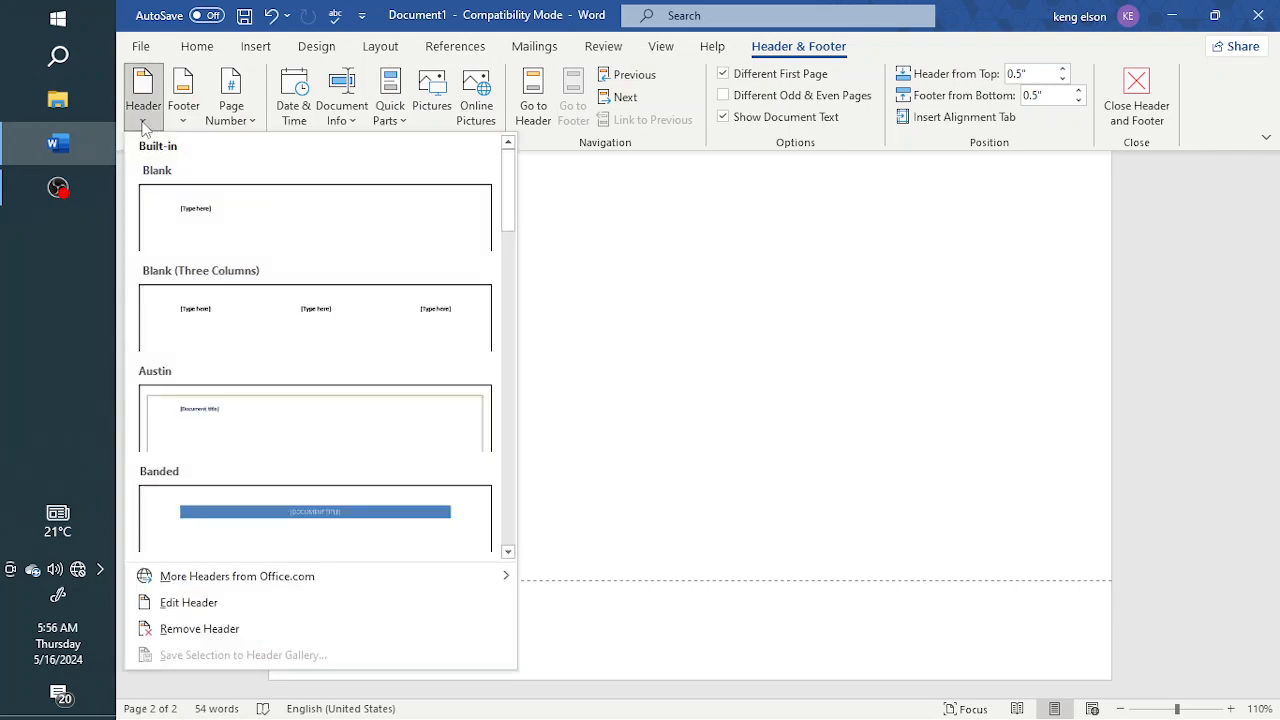
{"action": "left_click", "coordinate": [614, 576]}
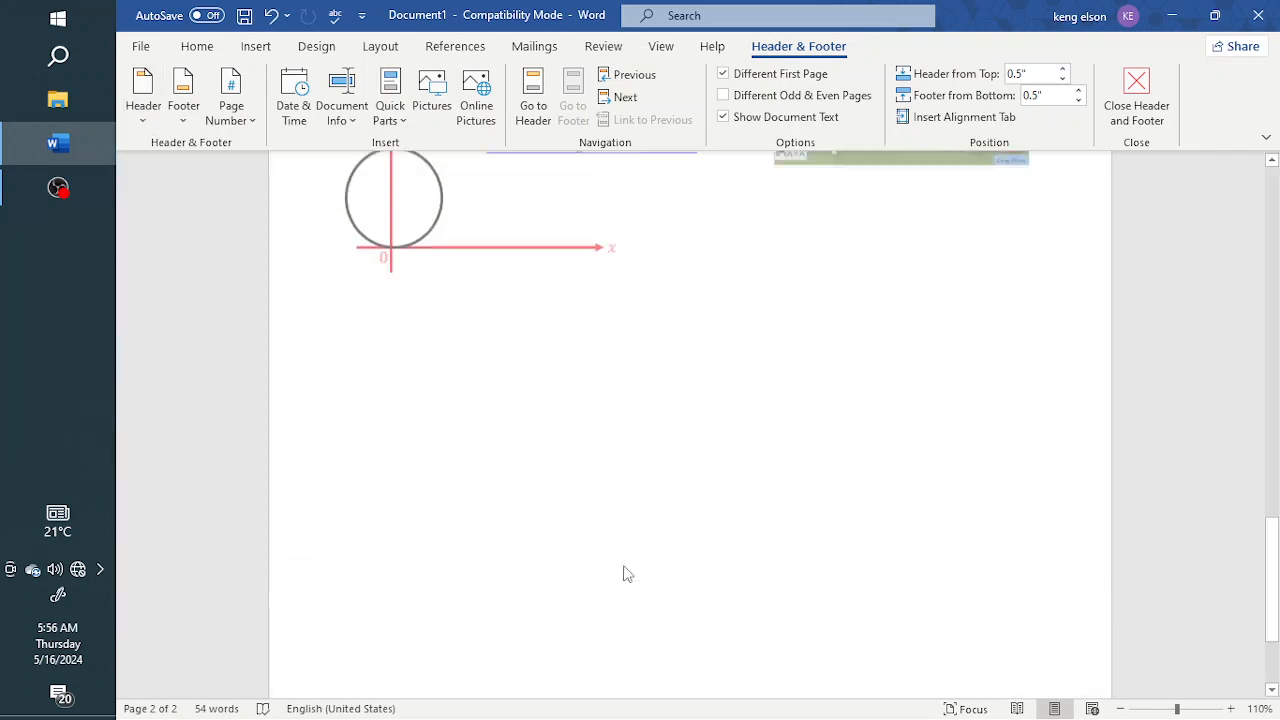
Enter DIGITALIZATION JOURNEY in the header of the JUNE 2019 page
{"action": "scroll", "coordinate": [628, 600], "scroll_direction": "up", "scroll_amount": 6}
{"action": "left_click", "coordinate": [592, 362]}
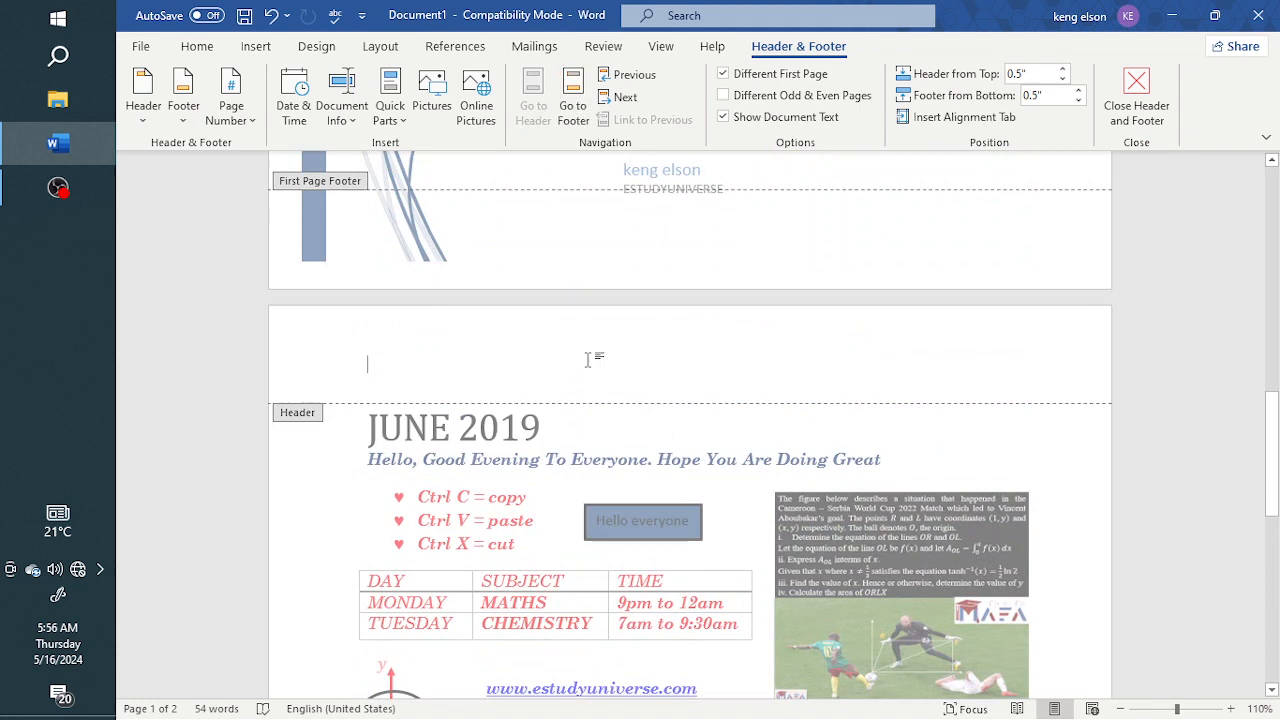
{"action": "left_click", "coordinate": [145, 117]}
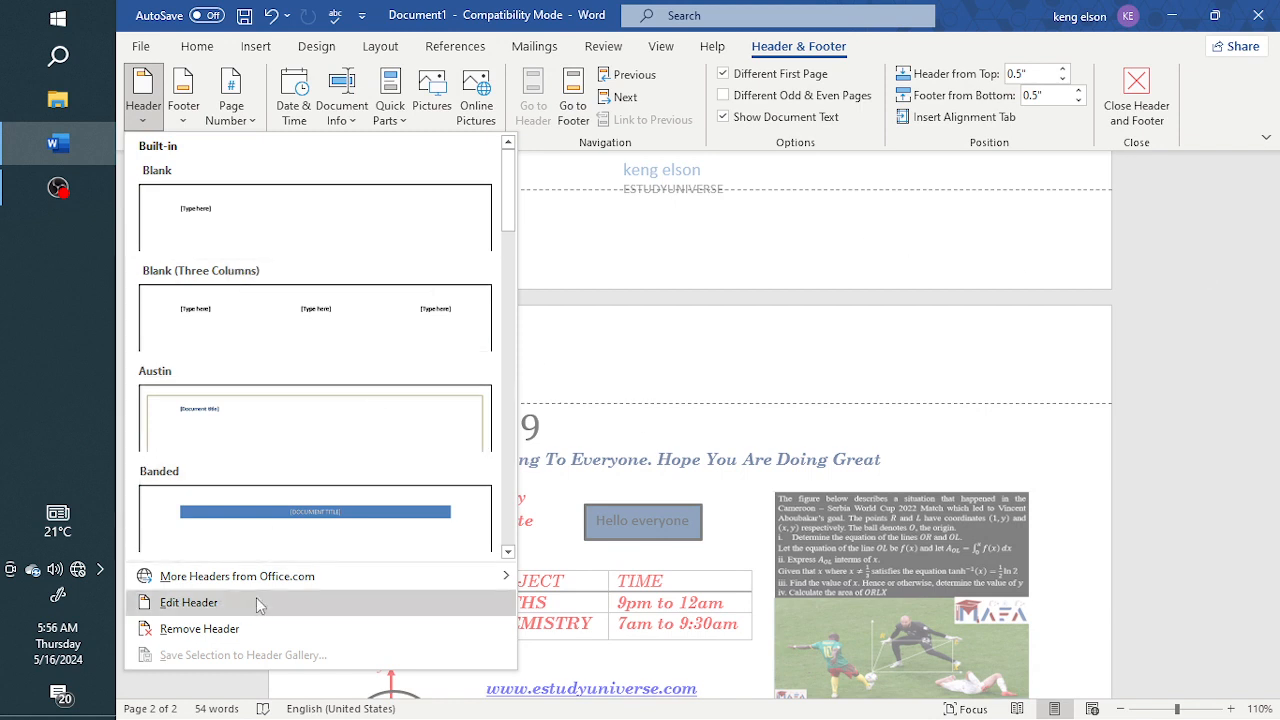
{"action": "left_click", "coordinate": [608, 355]}
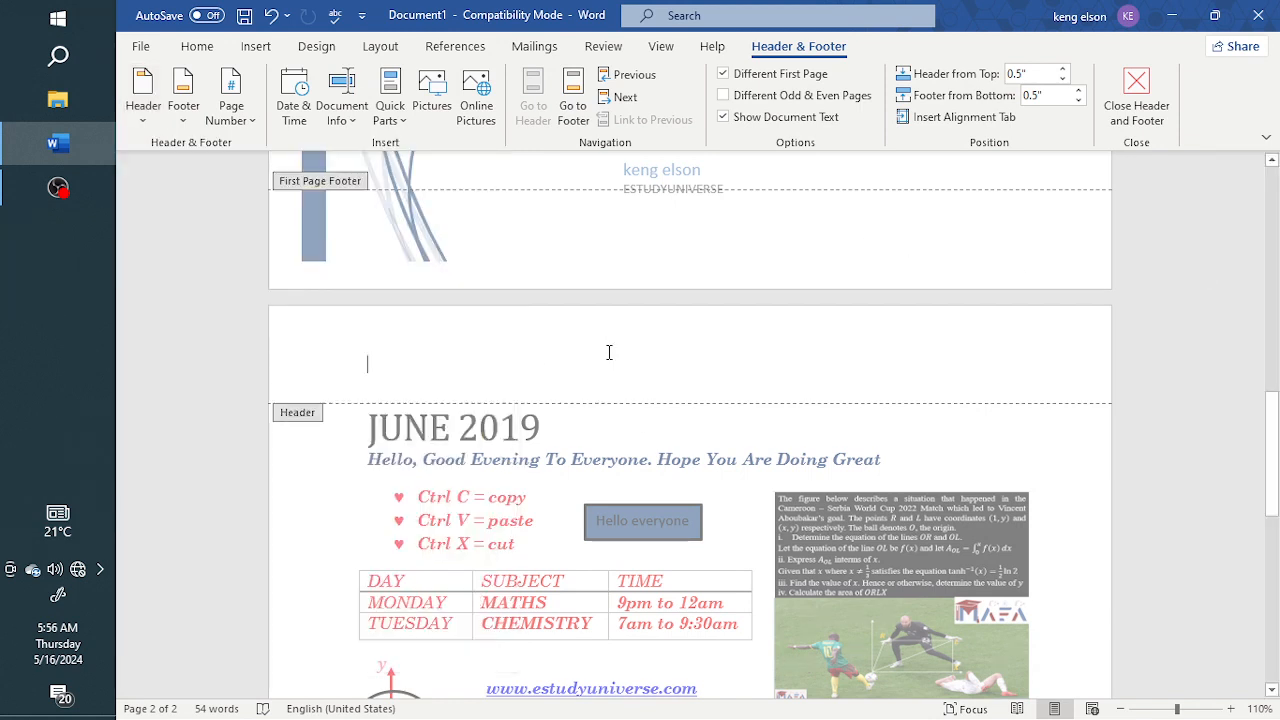
{"action": "type", "text": "DIGITALI"}
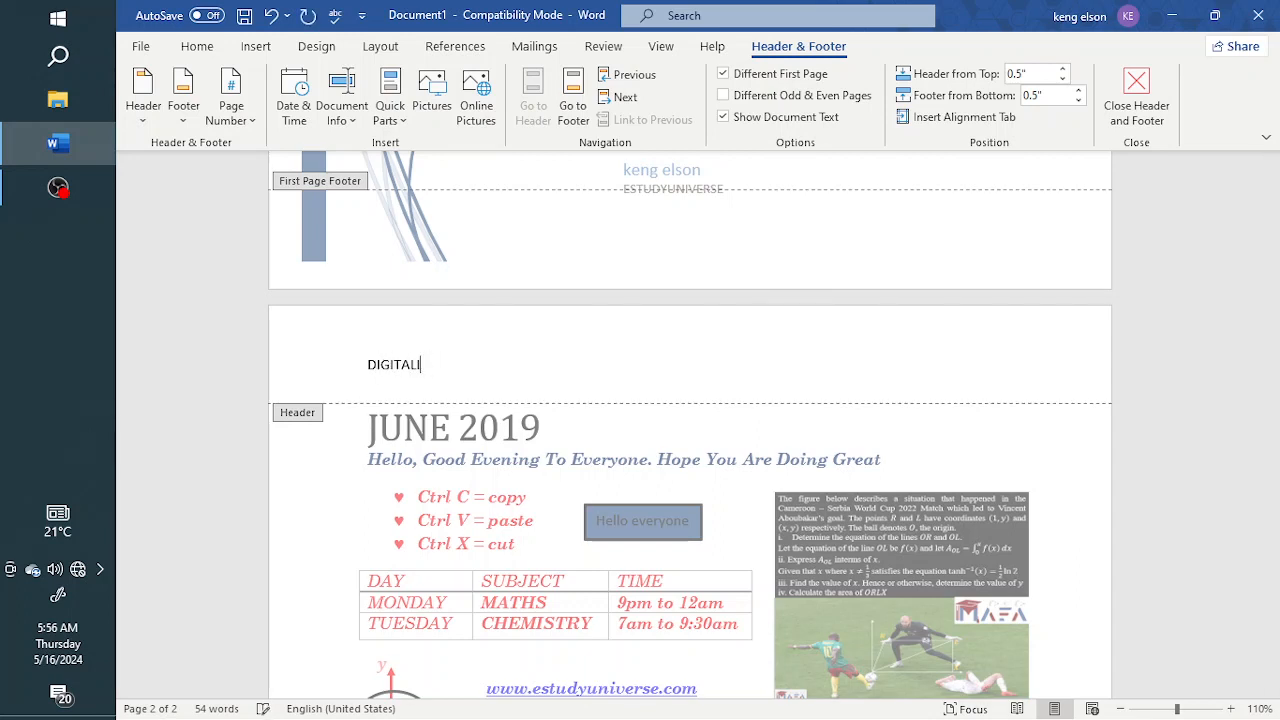
{"action": "type", "text": "ZATION JORUN"}
Format the header text DIGITALIZATION JOURNEY as bold, 16 pt, centred Arial Black
{"action": "key", "text": "ctrl+a"}
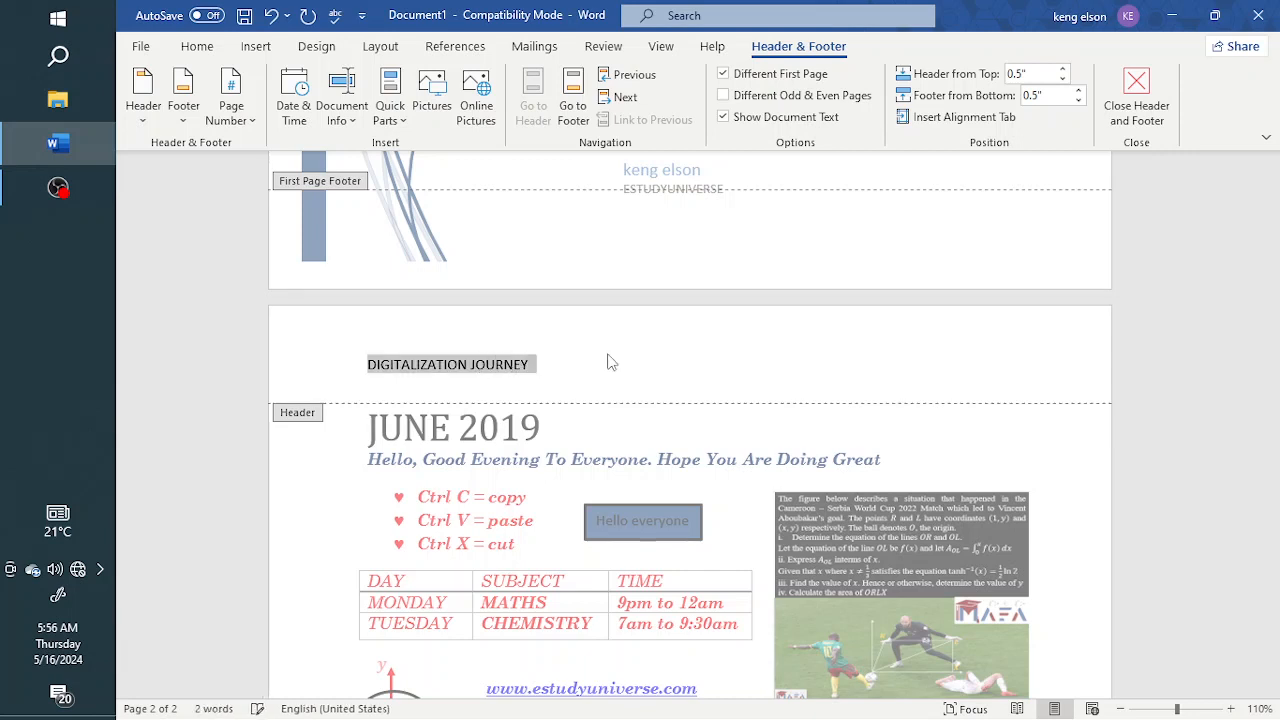
{"action": "left_click", "coordinate": [208, 52]}
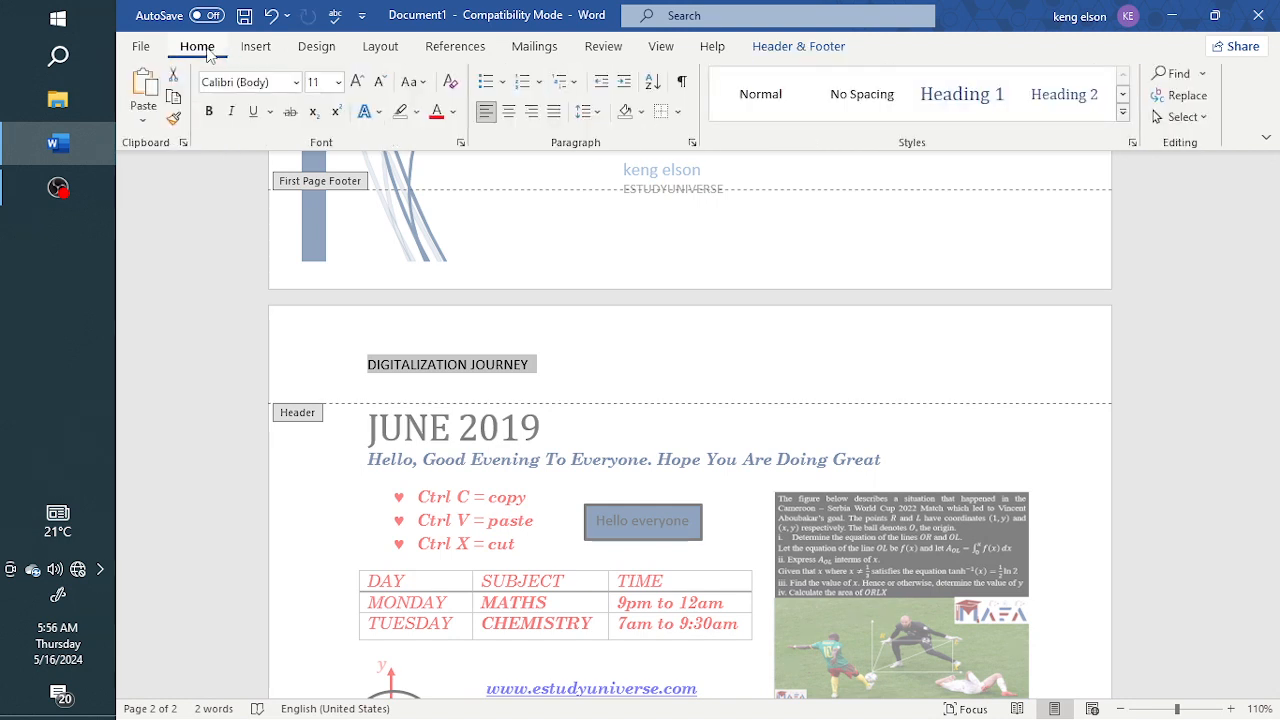
{"action": "left_click", "coordinate": [210, 112]}
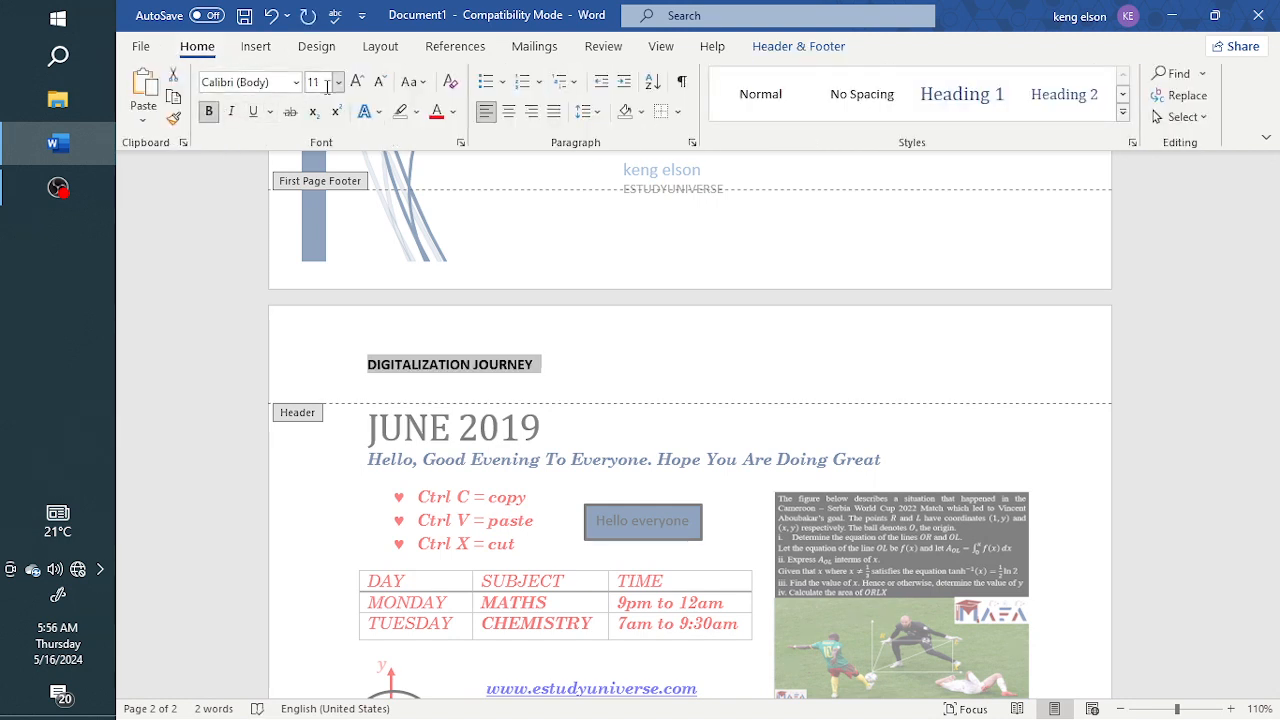
{"action": "left_click", "coordinate": [357, 81]}
{"action": "left_click", "coordinate": [357, 81]}
{"action": "left_click", "coordinate": [357, 81]}
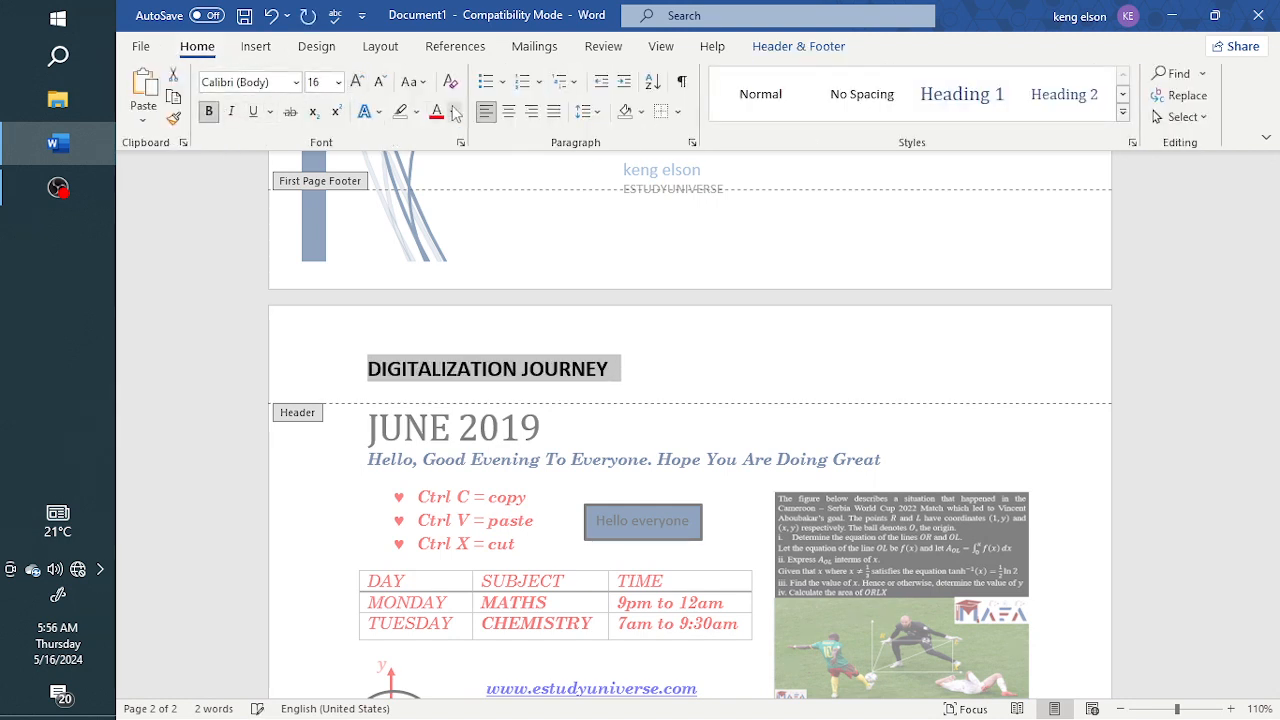
{"action": "left_click", "coordinate": [508, 111]}
{"action": "left_click", "coordinate": [296, 82]}
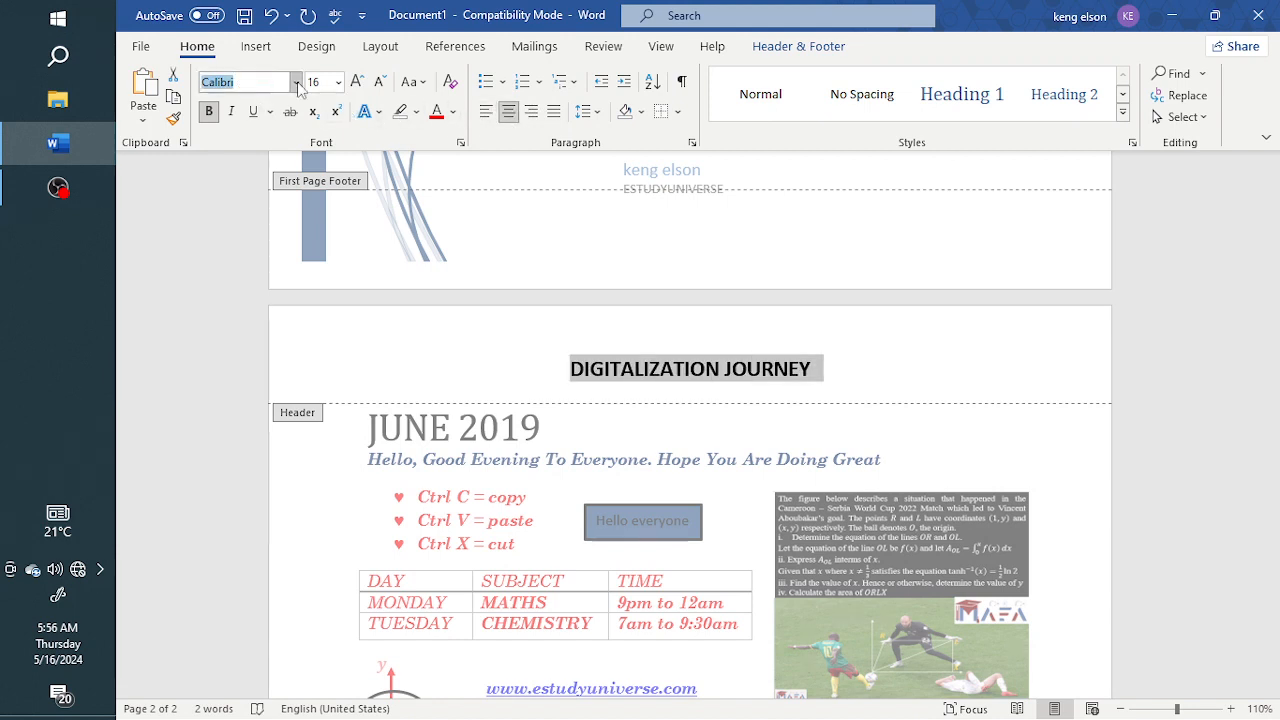
{"action": "left_click", "coordinate": [301, 245]}
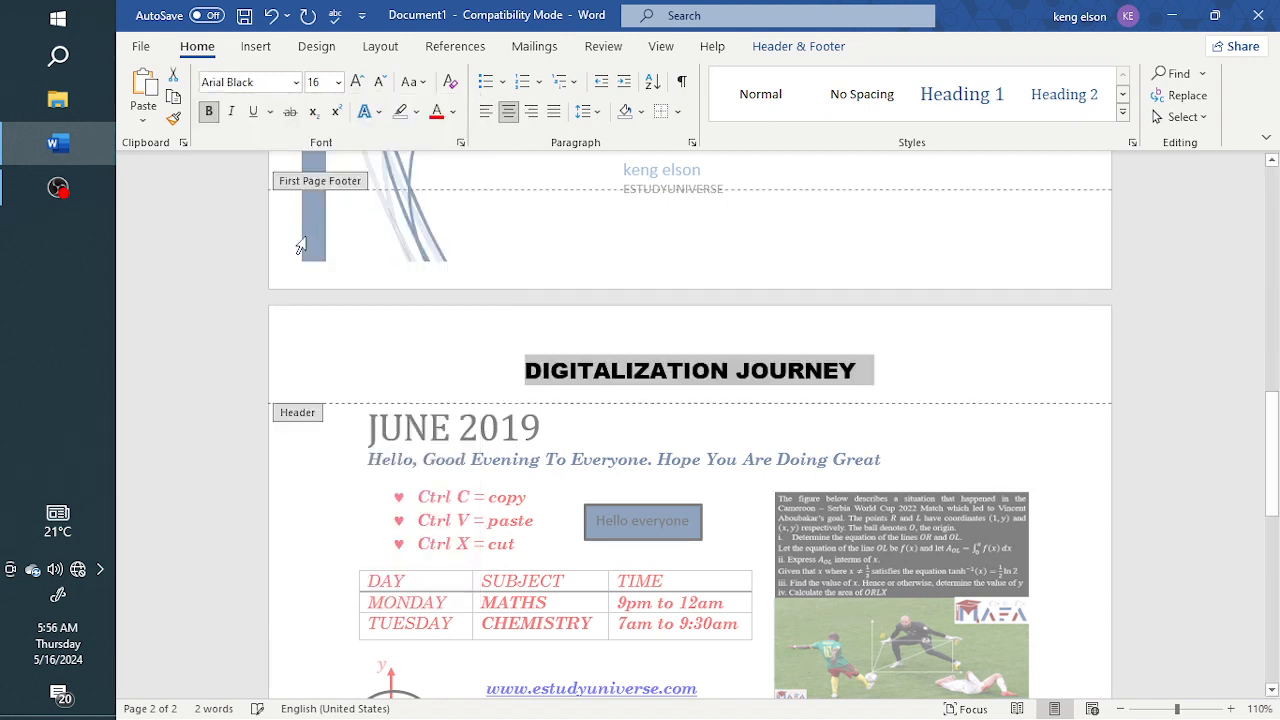
Add a bottom border beneath the DIGITALIZATION JOURNEY header line
{"action": "left_click", "coordinate": [872, 381]}
{"action": "left_click", "coordinate": [677, 113]}
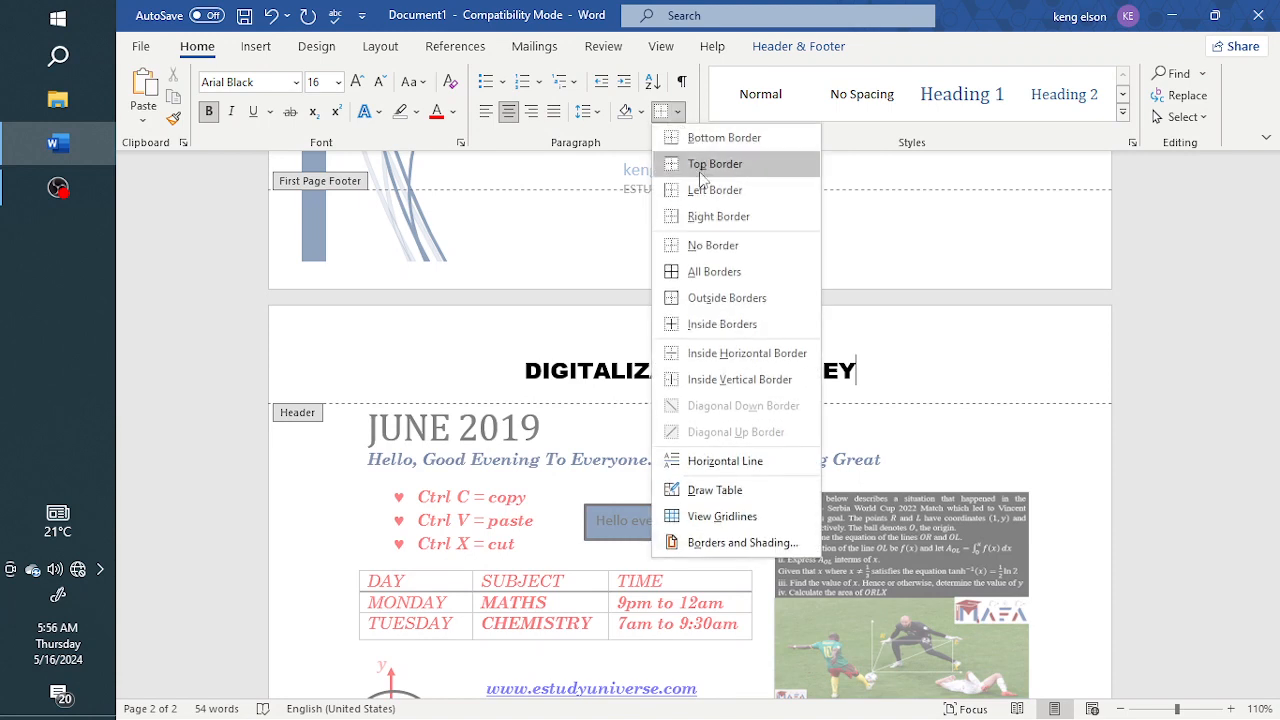
{"action": "left_click", "coordinate": [718, 135]}
Go to the footer of page 2 and look through the built-in and Office.com footer designs
{"action": "scroll", "coordinate": [715, 297], "scroll_direction": "down", "scroll_amount": 10}
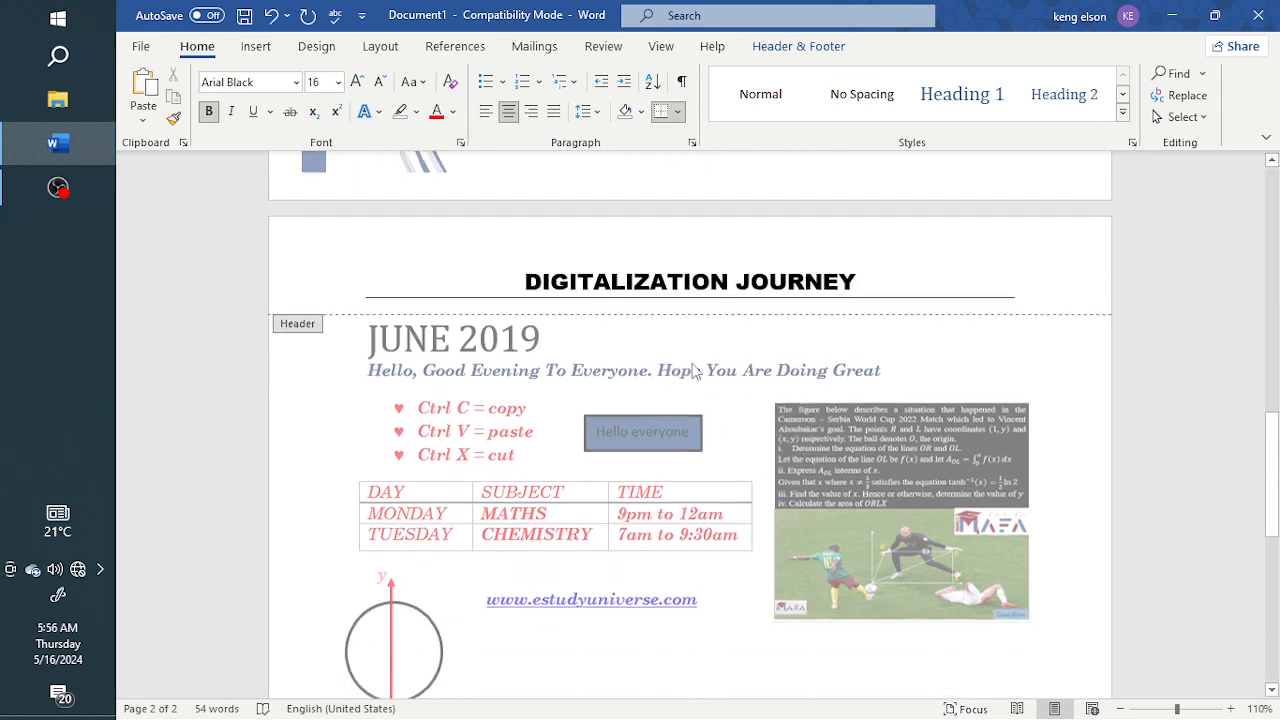
{"action": "left_click", "coordinate": [415, 638]}
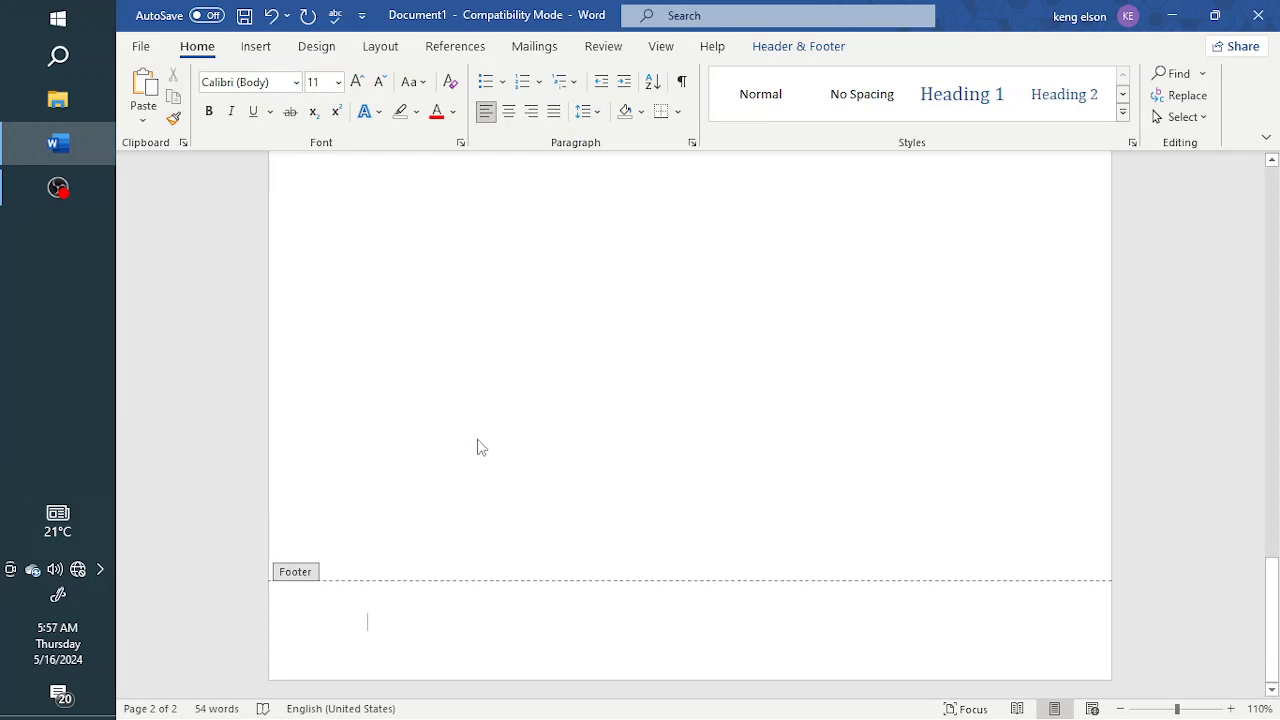
{"action": "left_click", "coordinate": [798, 47]}
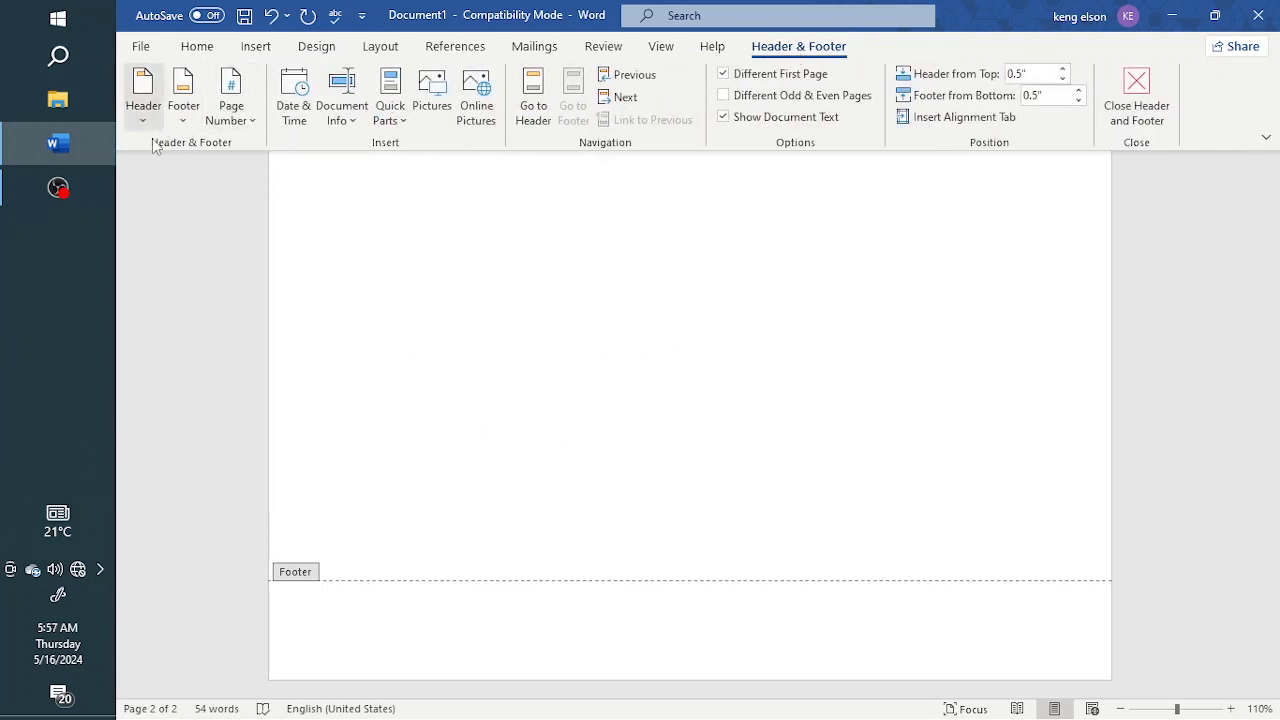
{"action": "left_click", "coordinate": [184, 120]}
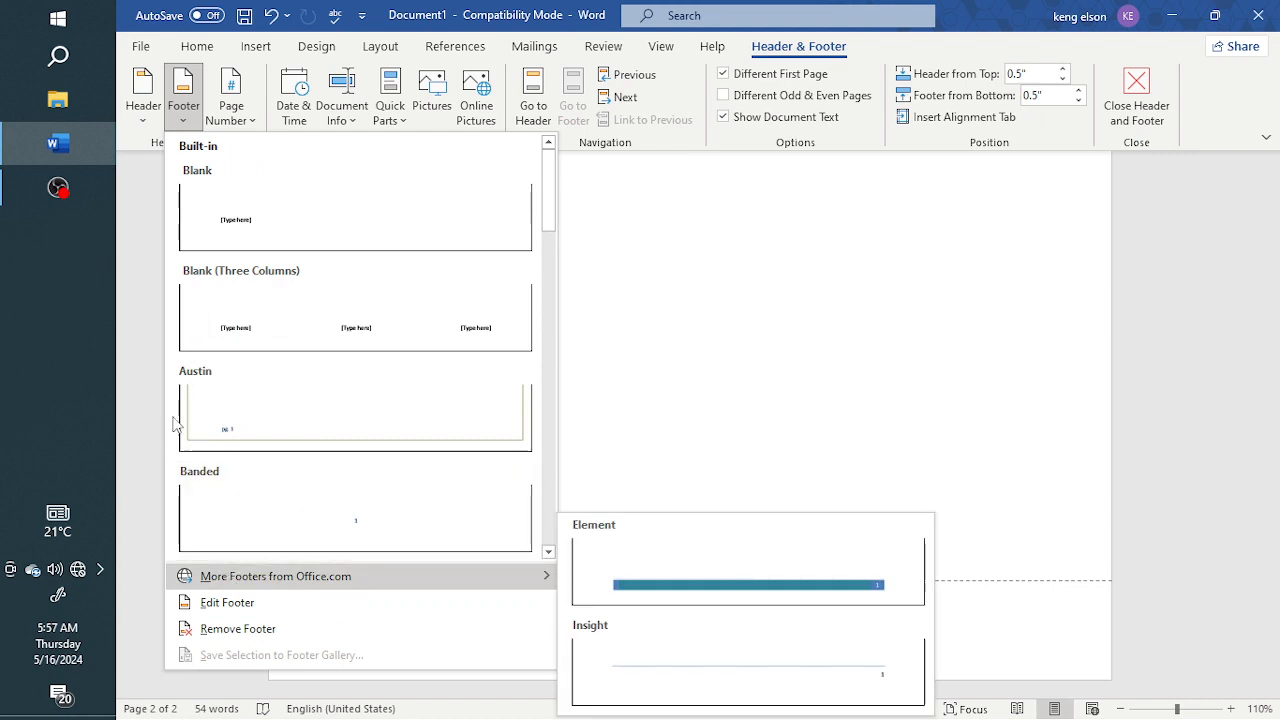
Browse the page number designs offered for the current position, the bottom of the page and the top of the page
{"action": "left_click", "coordinate": [231, 110]}
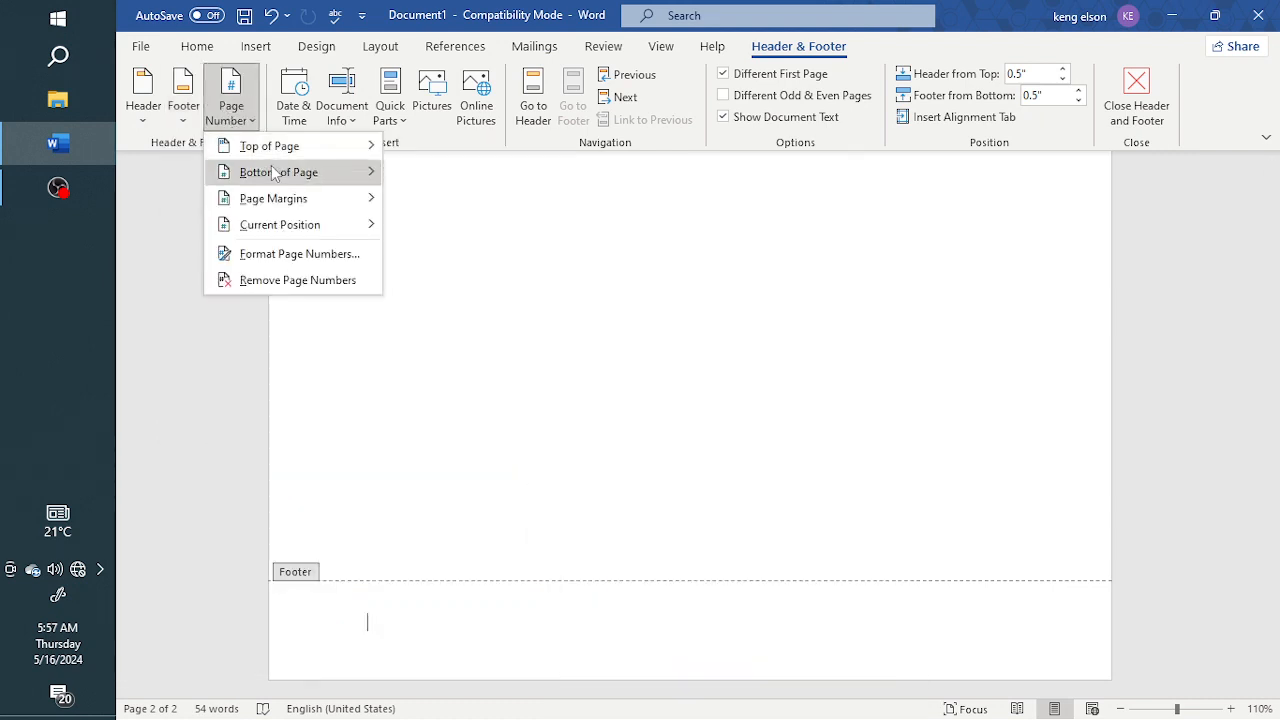
{"action": "mouse_move", "coordinate": [290, 197]}
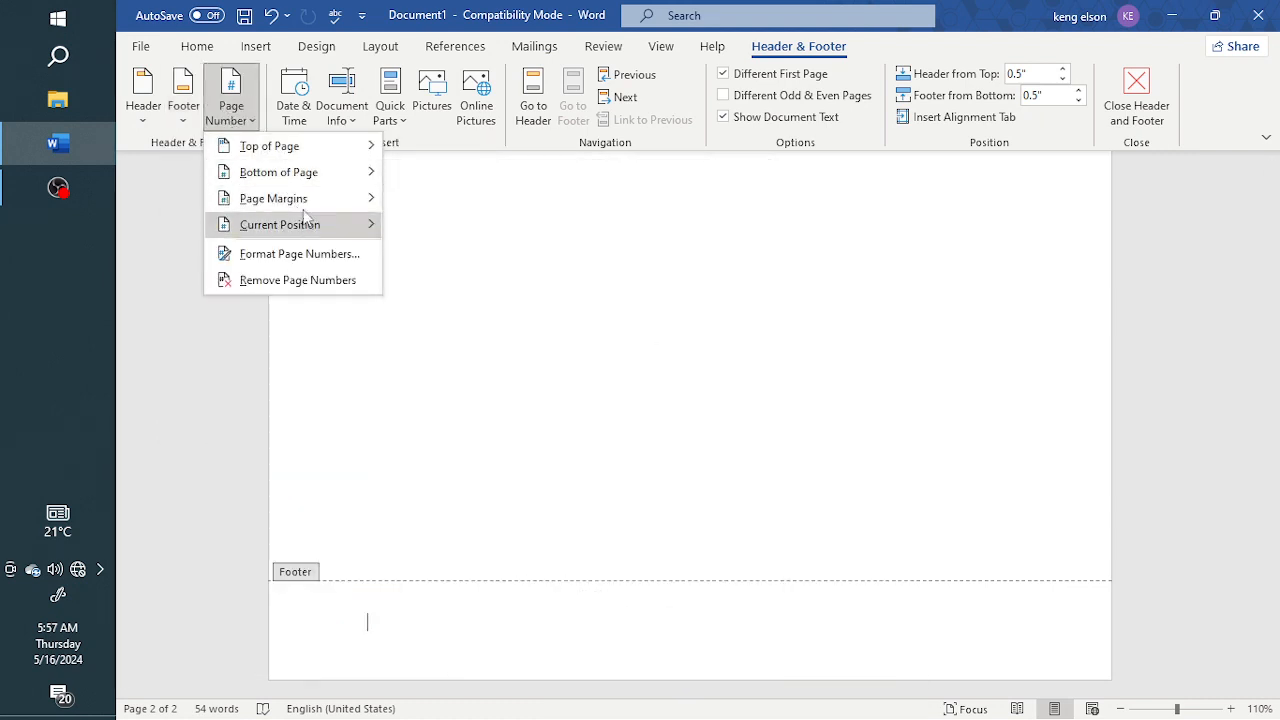
{"action": "mouse_move", "coordinate": [318, 174]}
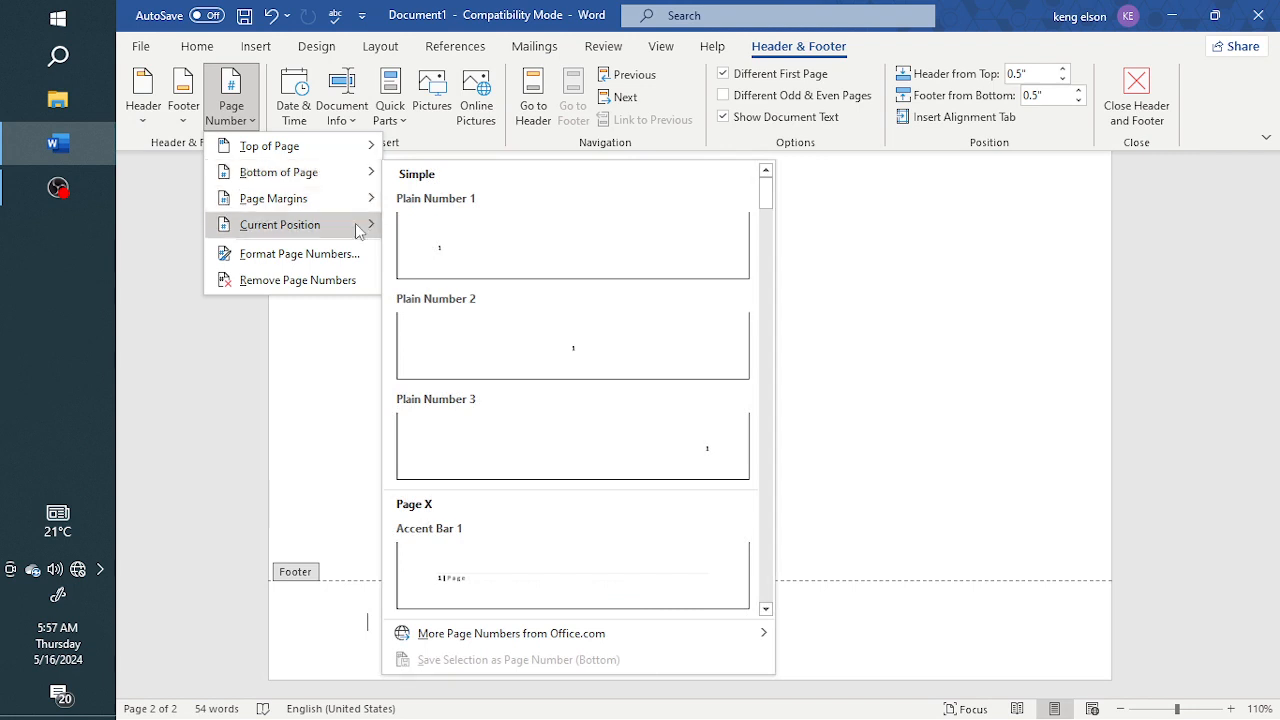
{"action": "mouse_move", "coordinate": [325, 238]}
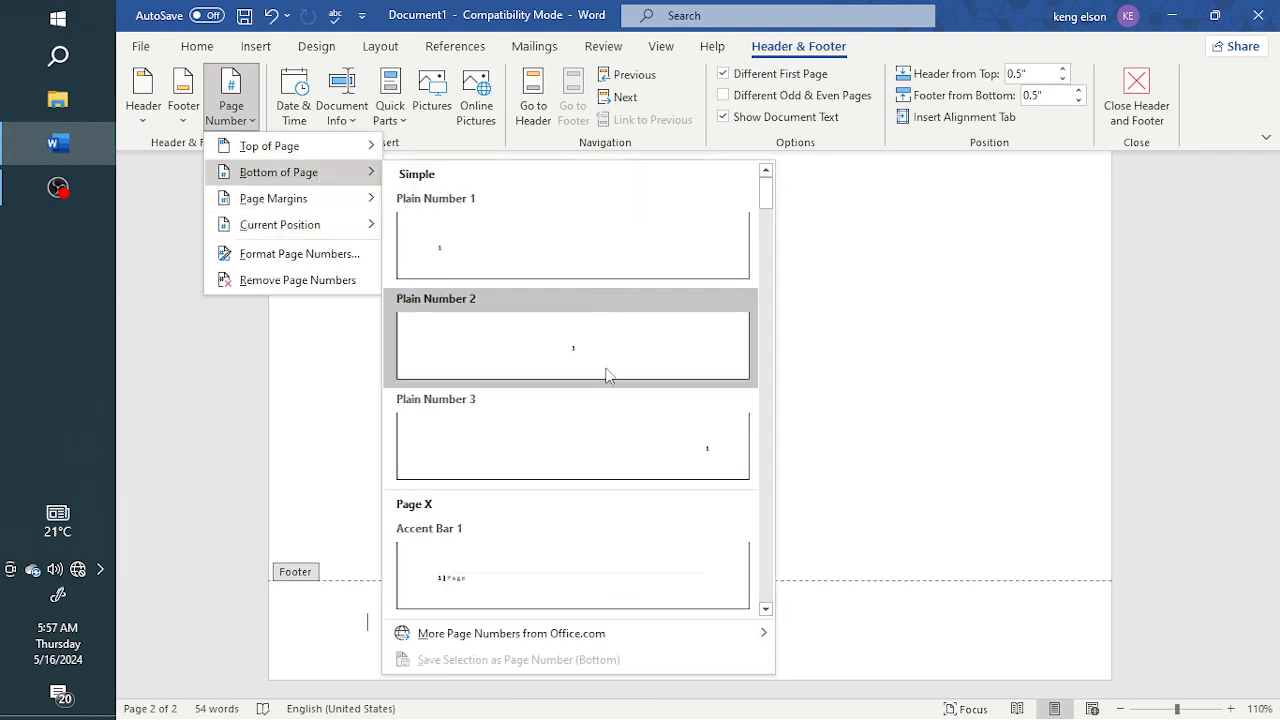
{"action": "scroll", "coordinate": [566, 372], "scroll_direction": "down", "scroll_amount": 10}
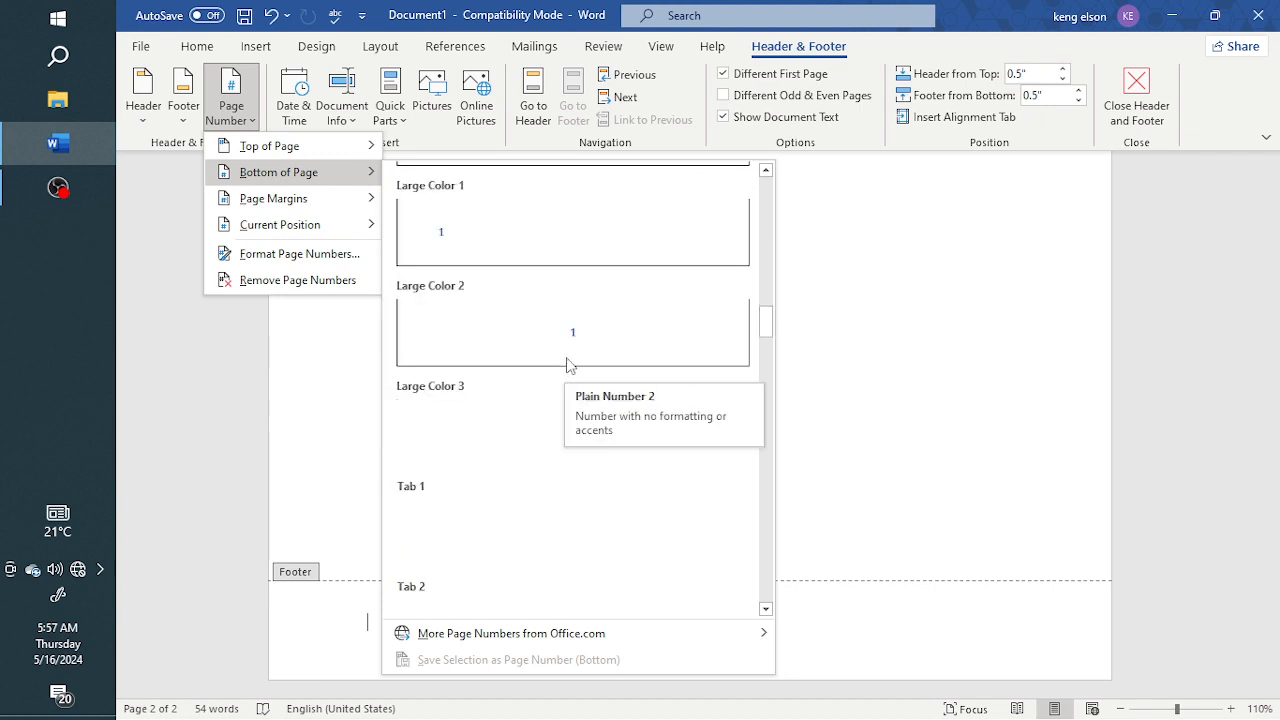
{"action": "scroll", "coordinate": [566, 362], "scroll_direction": "down", "scroll_amount": 10}
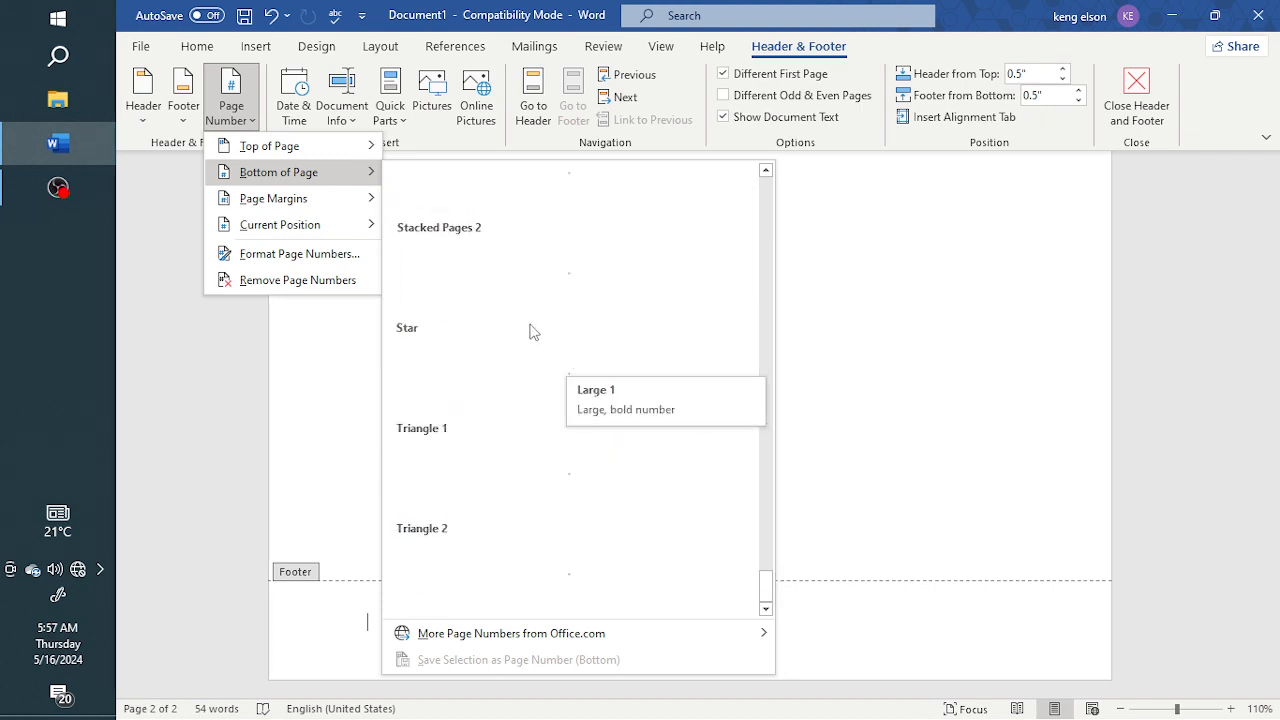
{"action": "mouse_move", "coordinate": [372, 150]}
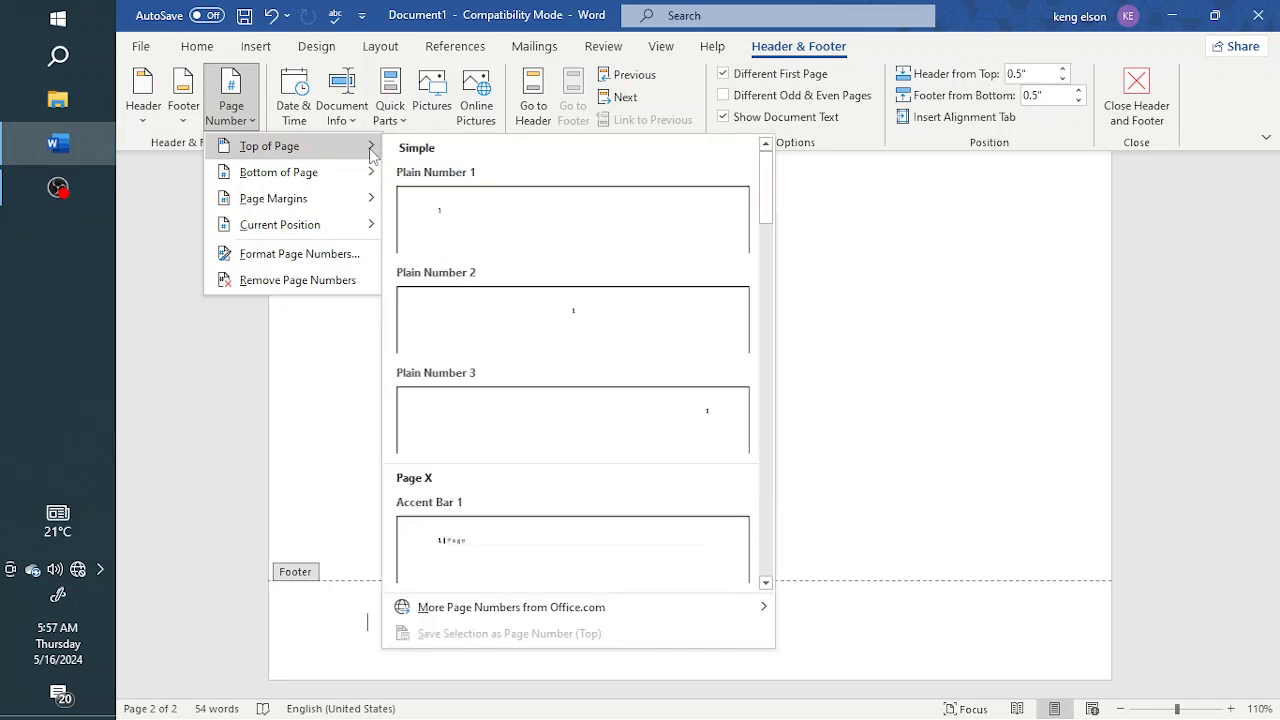
{"action": "scroll", "coordinate": [580, 340], "scroll_direction": "down", "scroll_amount": 8}
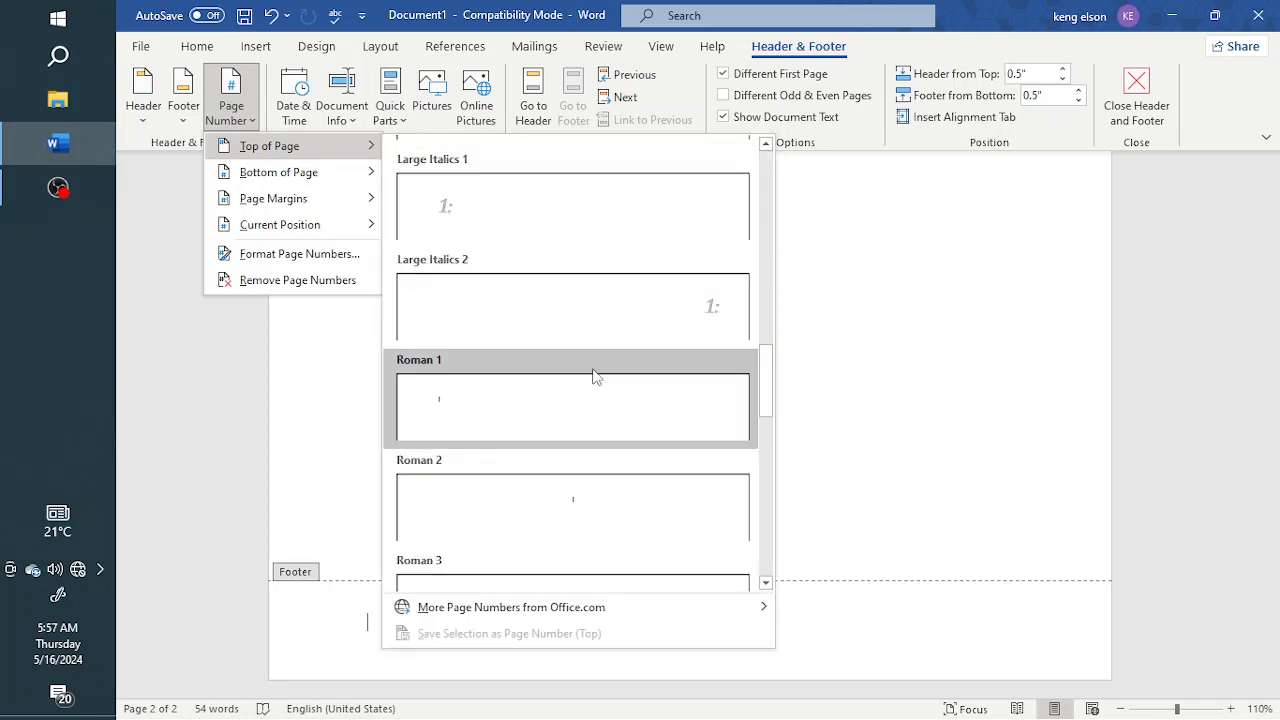
{"action": "scroll", "coordinate": [594, 376], "scroll_direction": "down", "scroll_amount": 6}
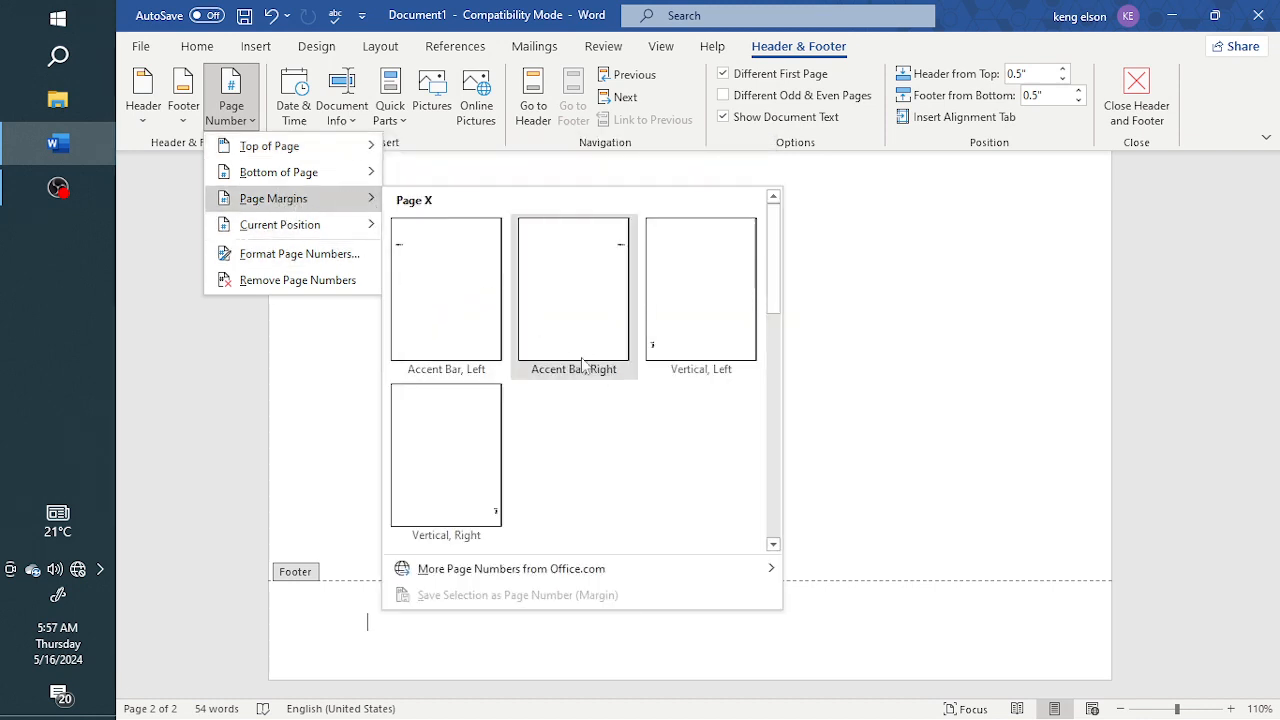
Insert a page number in the page margin using the Circle, Right design
{"action": "scroll", "coordinate": [583, 370], "scroll_direction": "down", "scroll_amount": 5}
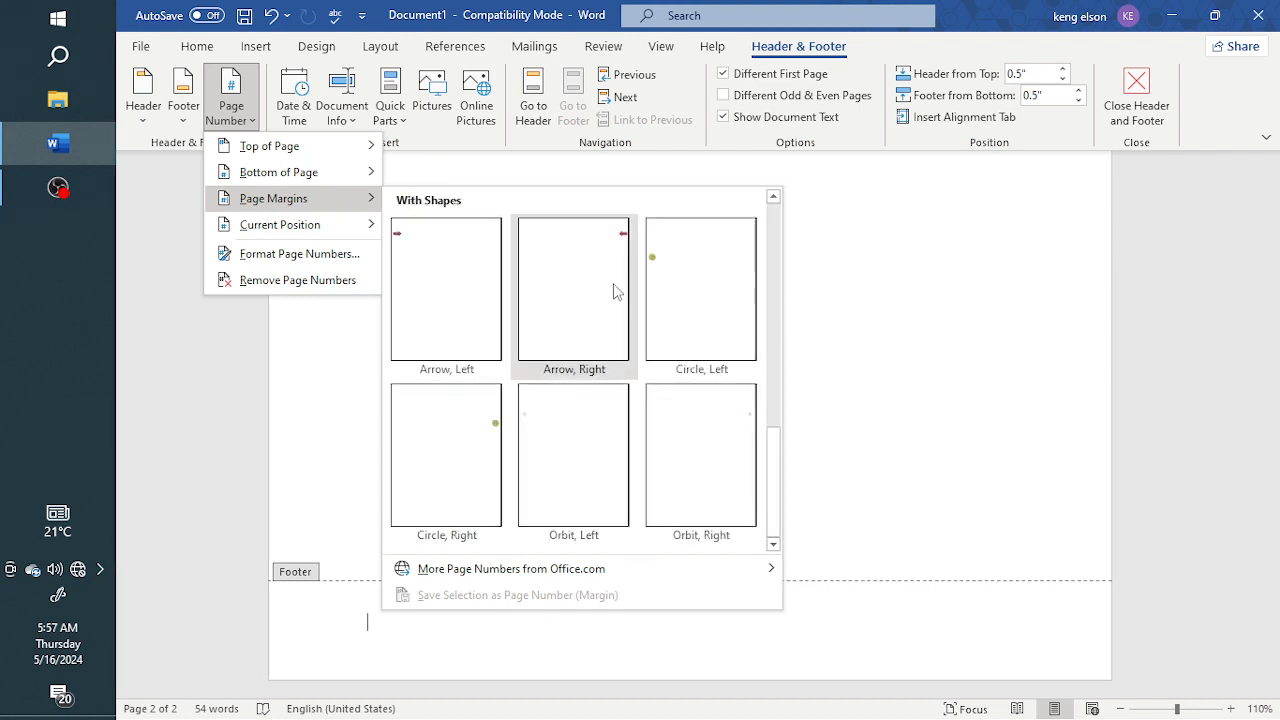
{"action": "scroll", "coordinate": [543, 392], "scroll_direction": "up", "scroll_amount": 5}
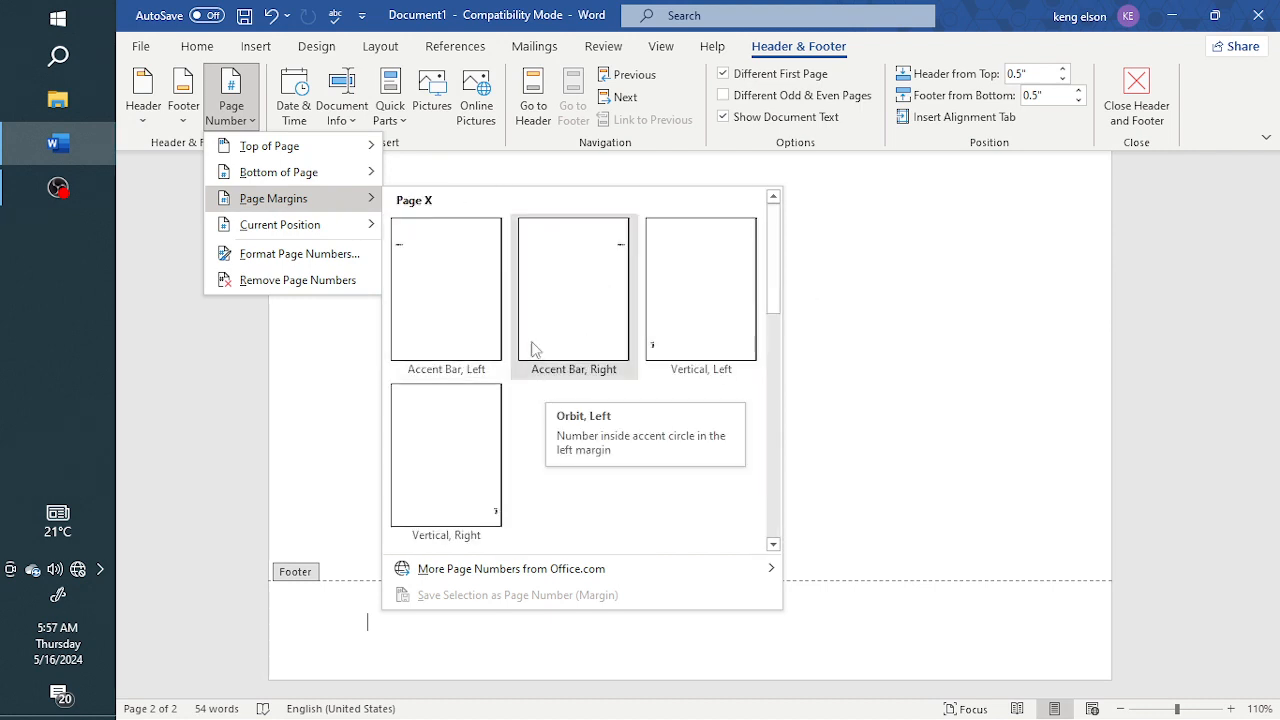
{"action": "scroll", "coordinate": [590, 458], "scroll_direction": "down", "scroll_amount": 5}
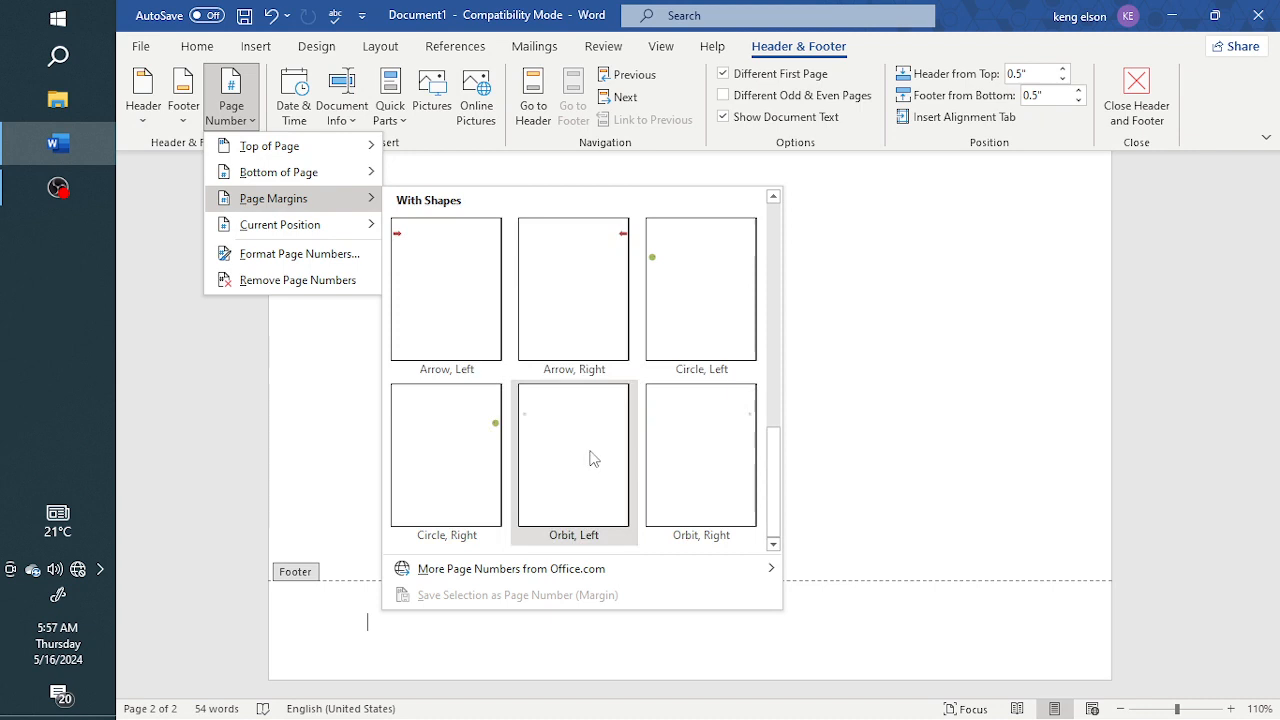
{"action": "left_click", "coordinate": [460, 440]}
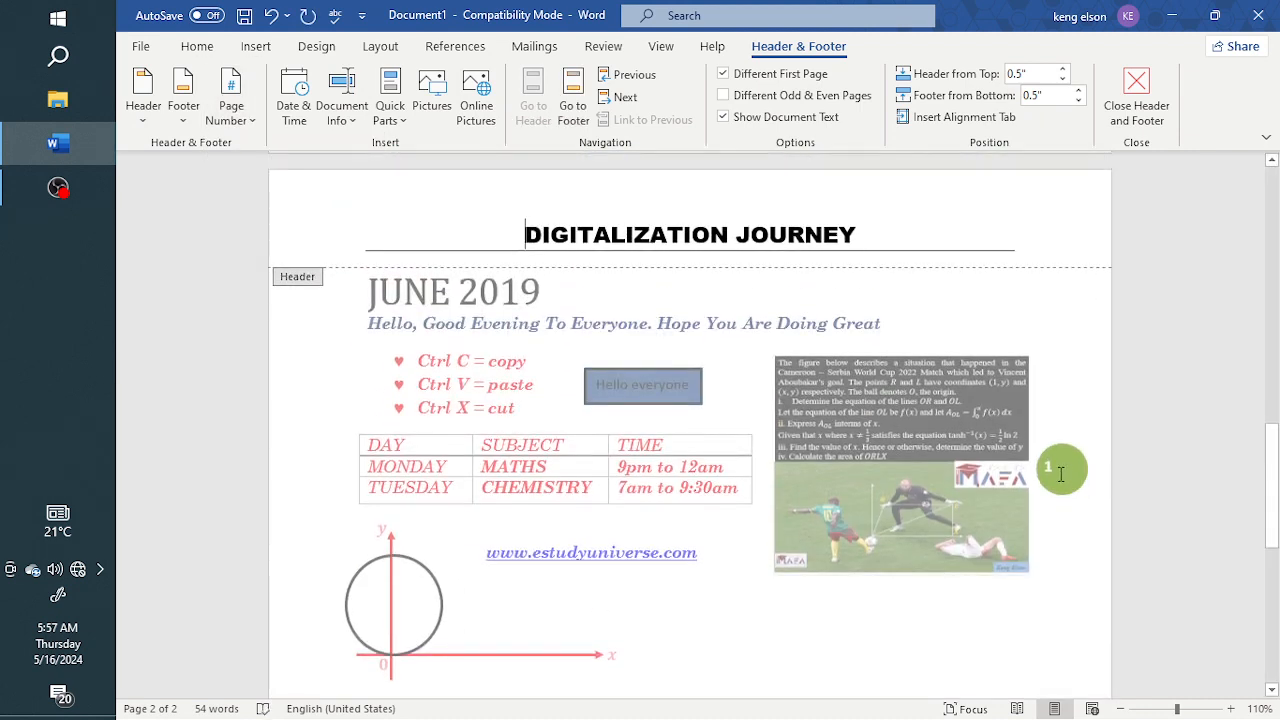
{"action": "left_click", "coordinate": [1060, 474]}
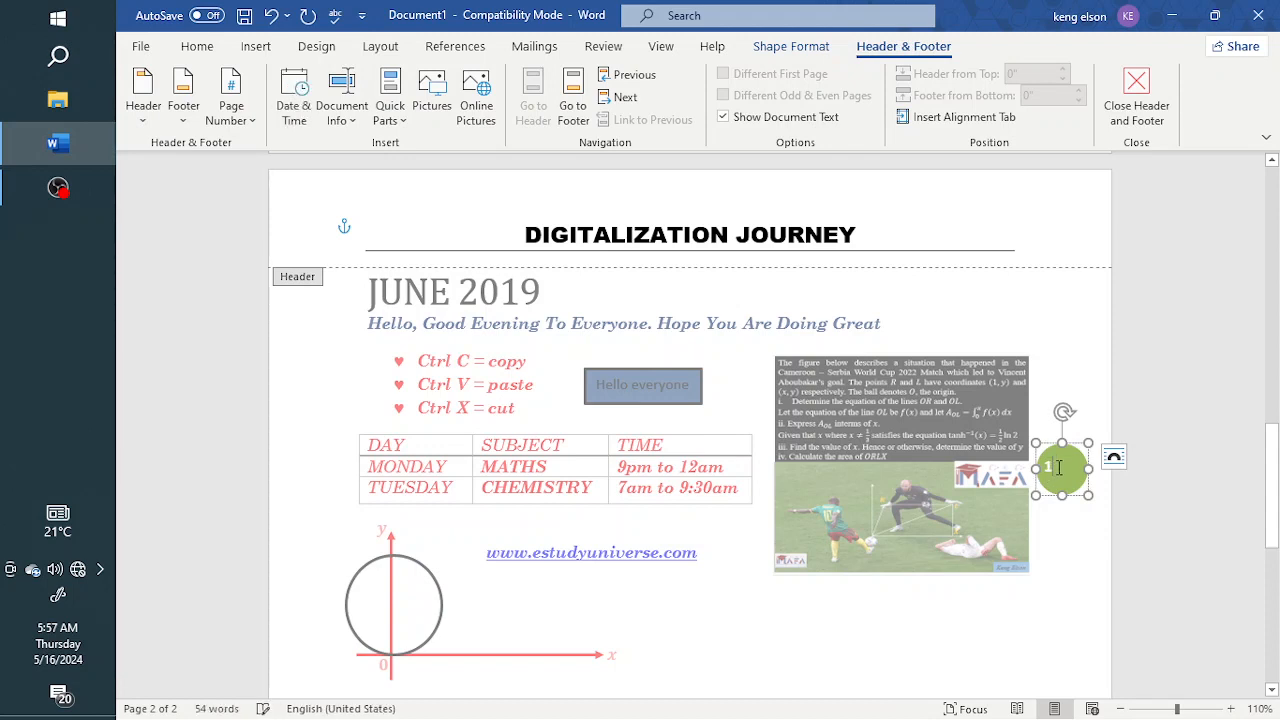
{"action": "key", "text": "BackSpace"}
{"action": "key", "text": "BackSpace"}
{"action": "type", "text": "1"}
{"action": "key", "text": "ctrl+z"}
{"action": "key", "text": "ctrl+z"}
{"action": "key", "text": "ctrl+z"}
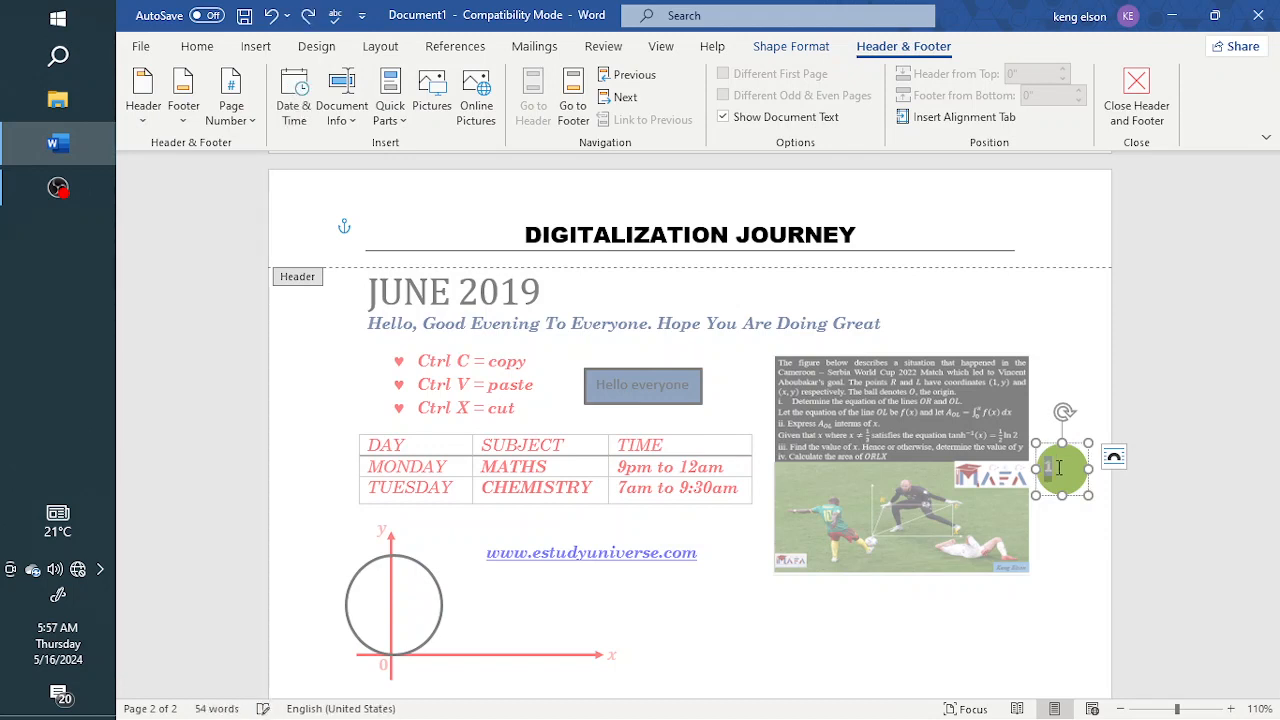
Enlarge the page number in the green margin circle by two font-size increments and centre it
{"action": "scroll", "coordinate": [1050, 484], "scroll_direction": "up", "scroll_amount": 5}
{"action": "scroll", "coordinate": [1053, 480], "scroll_direction": "up", "scroll_amount": 3}
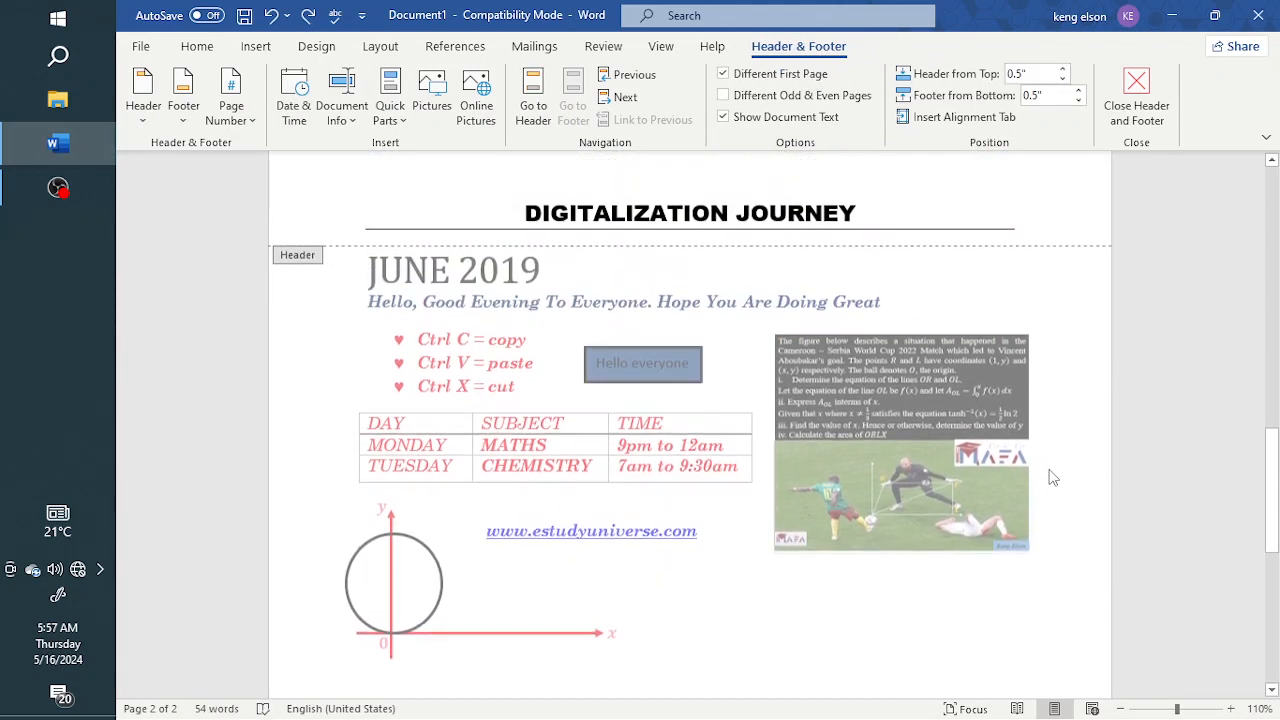
{"action": "scroll", "coordinate": [1060, 470], "scroll_direction": "down", "scroll_amount": 8}
{"action": "scroll", "coordinate": [1062, 455], "scroll_direction": "up", "scroll_amount": 8}
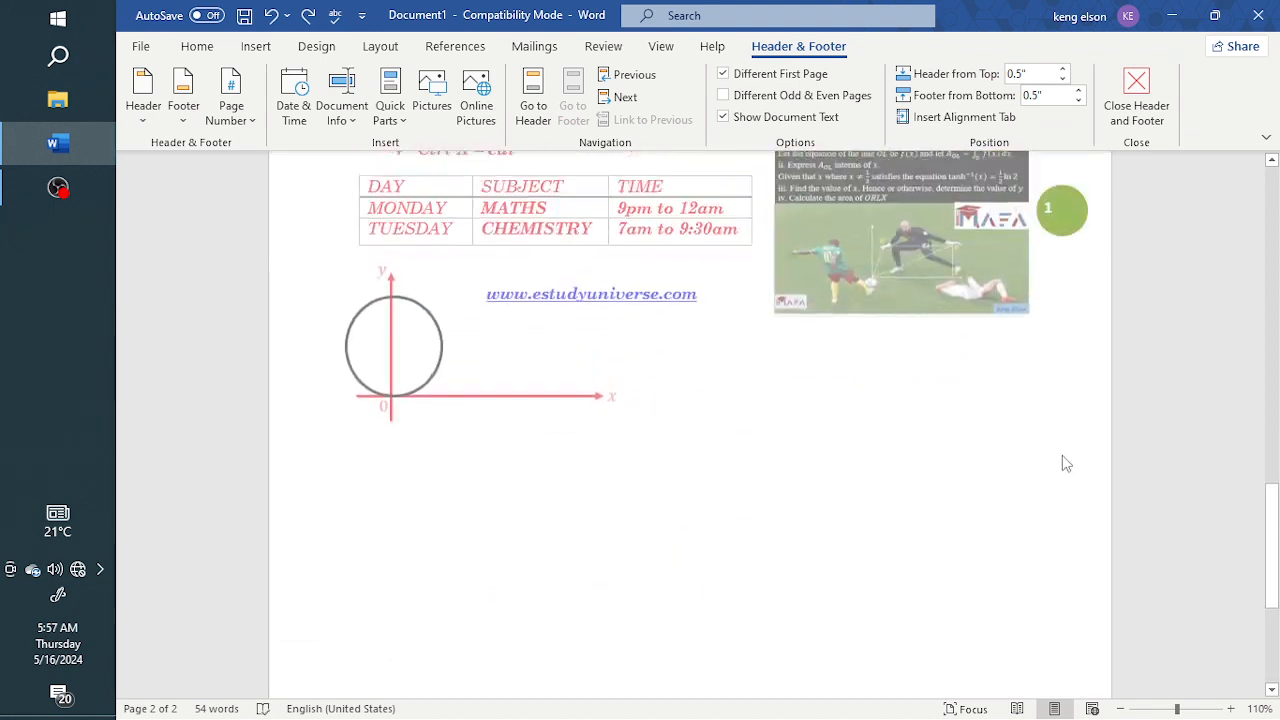
{"action": "left_click", "coordinate": [1067, 362]}
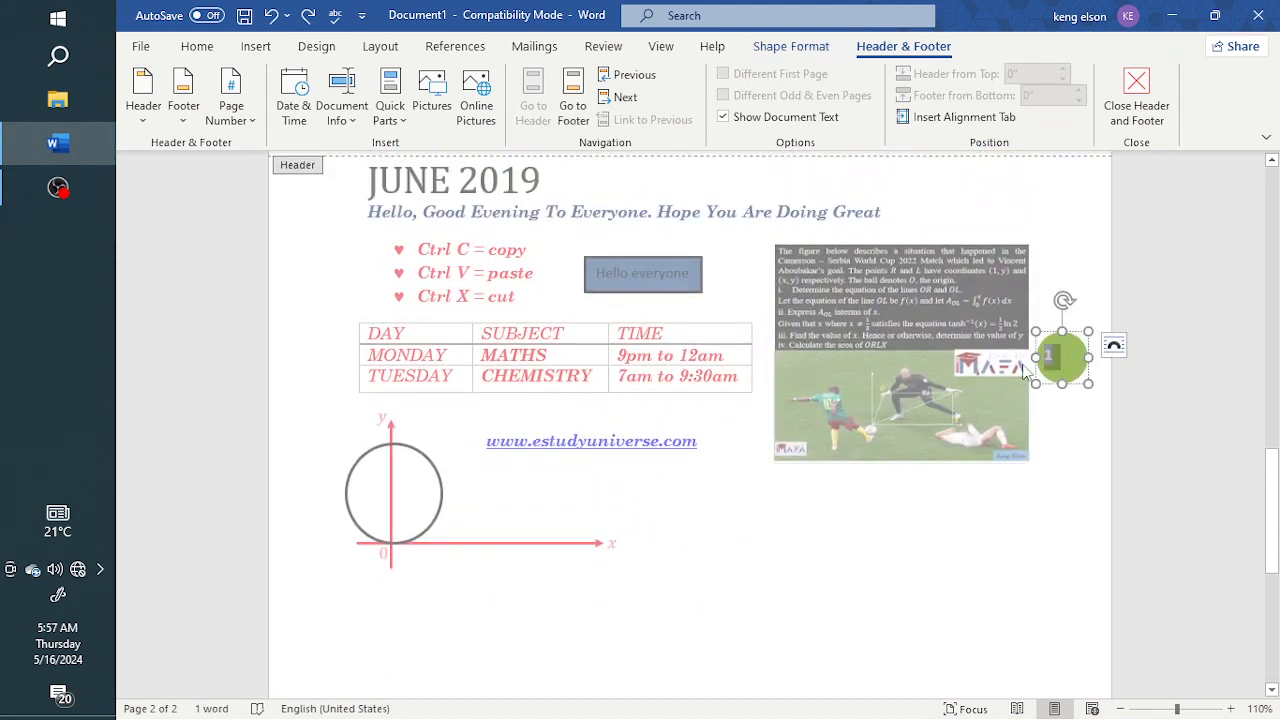
{"action": "left_click_drag", "start_coordinate": [1090, 384], "coordinate": [1070, 375]}
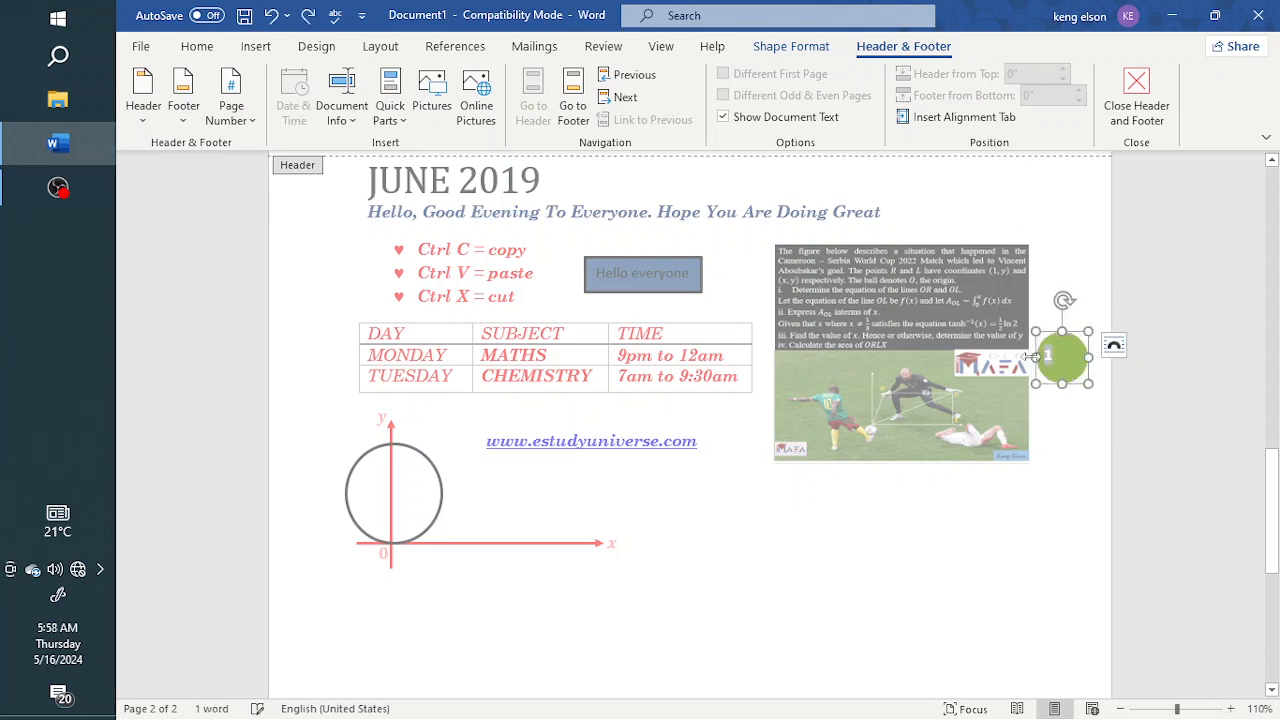
{"action": "left_click", "coordinate": [199, 47]}
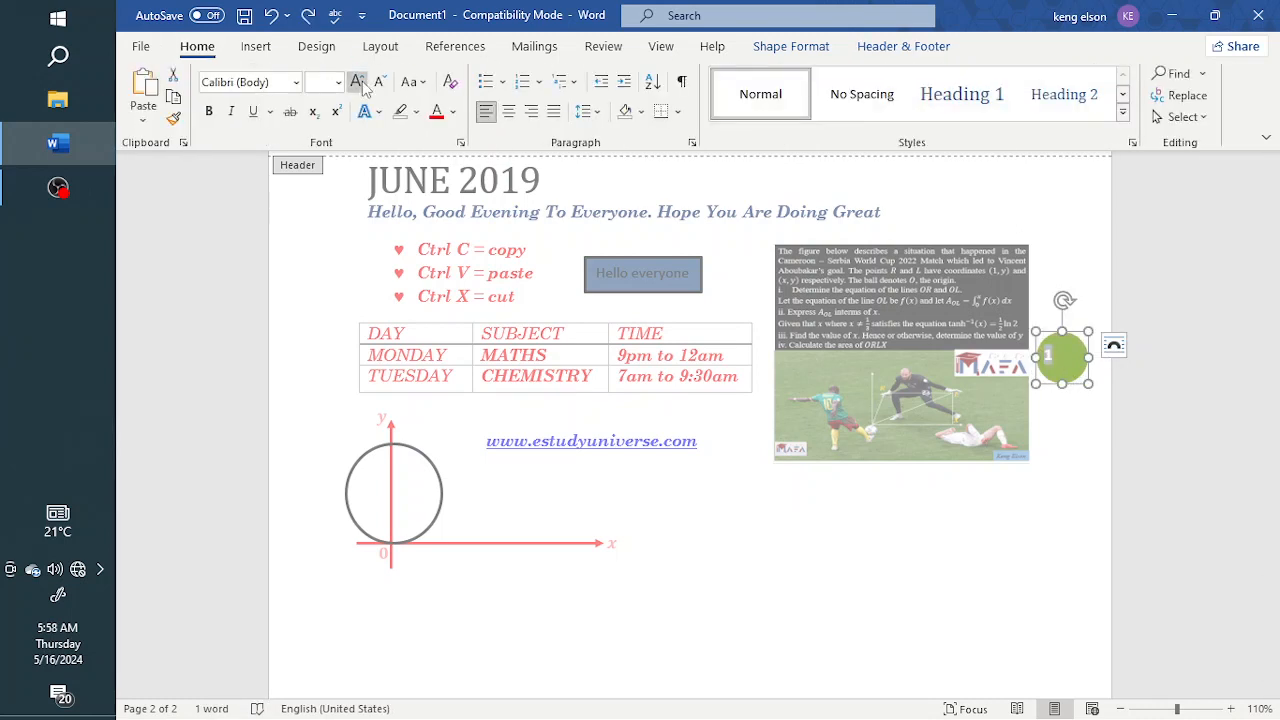
{"action": "left_click", "coordinate": [357, 82]}
{"action": "left_click", "coordinate": [357, 82]}
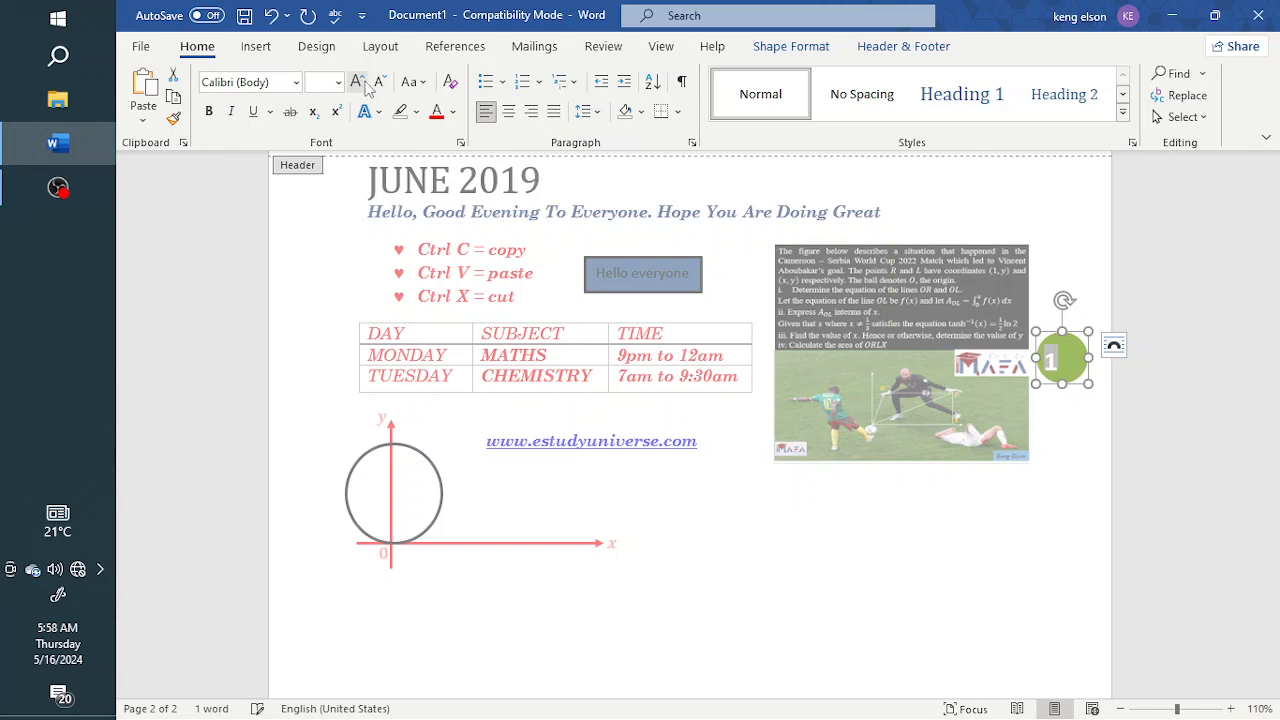
{"action": "left_click", "coordinate": [510, 112]}
Set the circled page number in Arial Black and stretch the green circle slightly downward to fit it
{"action": "left_click", "coordinate": [296, 82]}
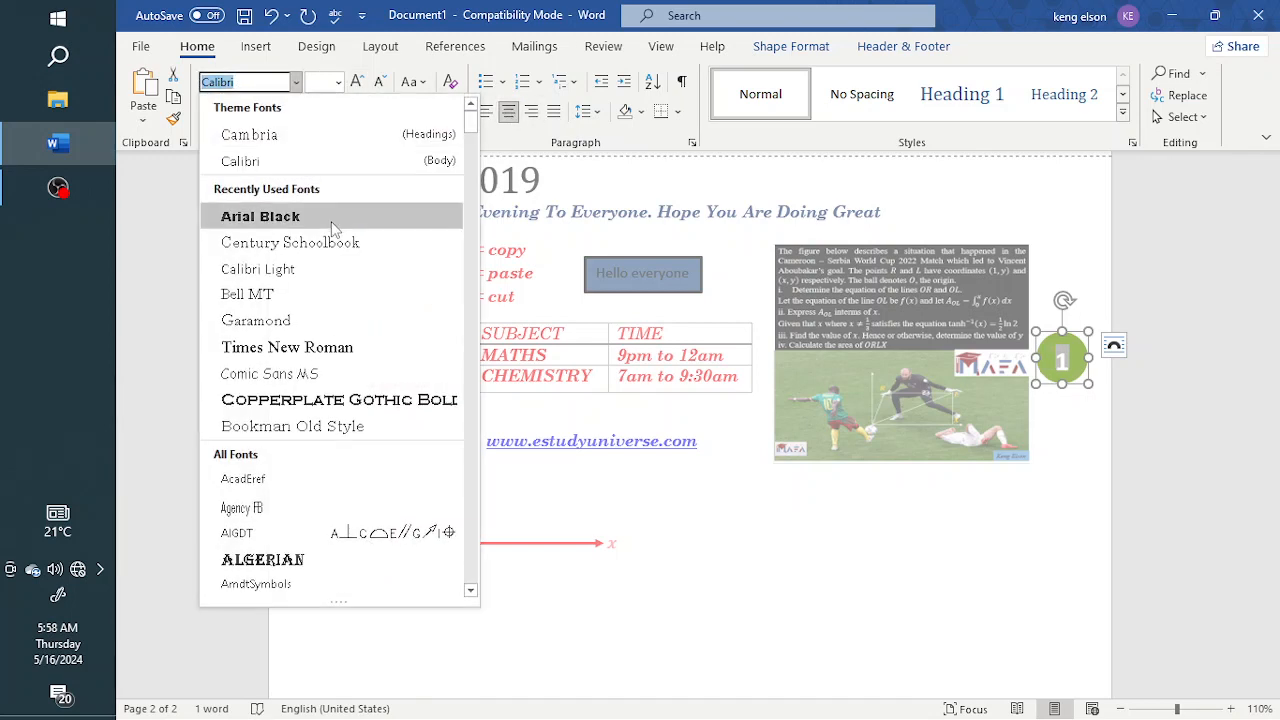
{"action": "left_click", "coordinate": [324, 222]}
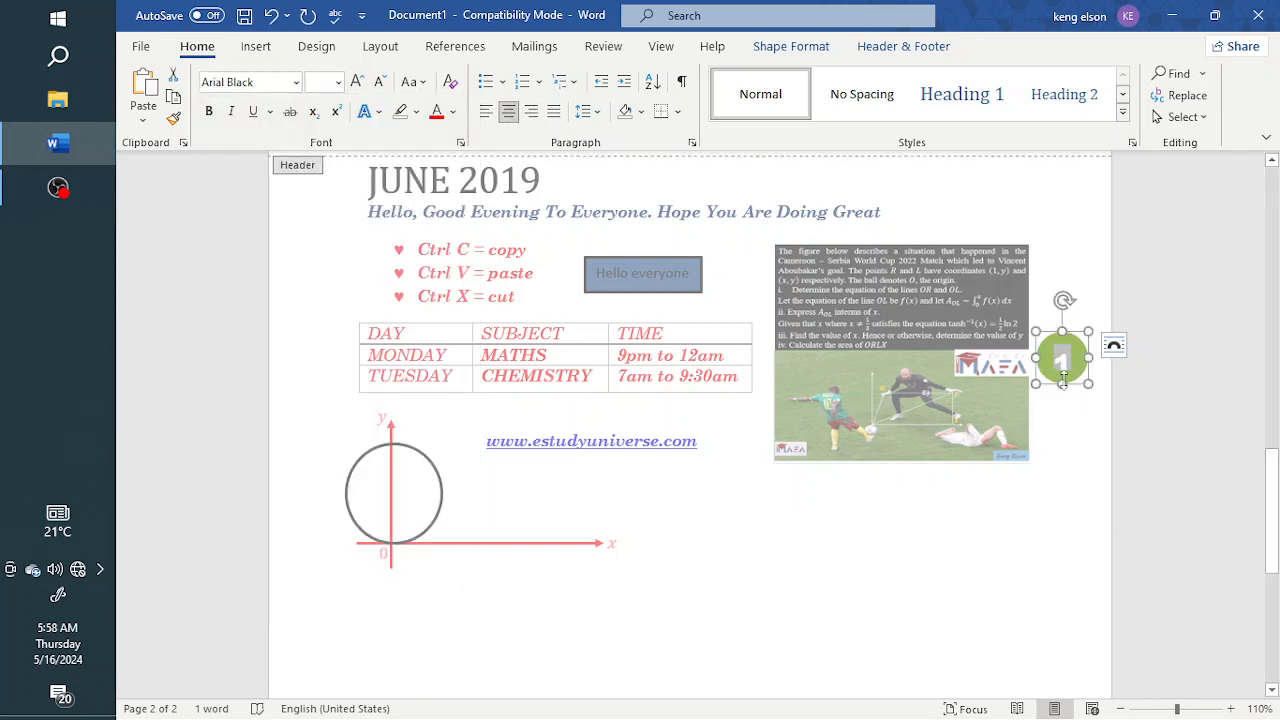
{"action": "left_click_drag", "start_coordinate": [1064, 377], "coordinate": [1066, 403]}
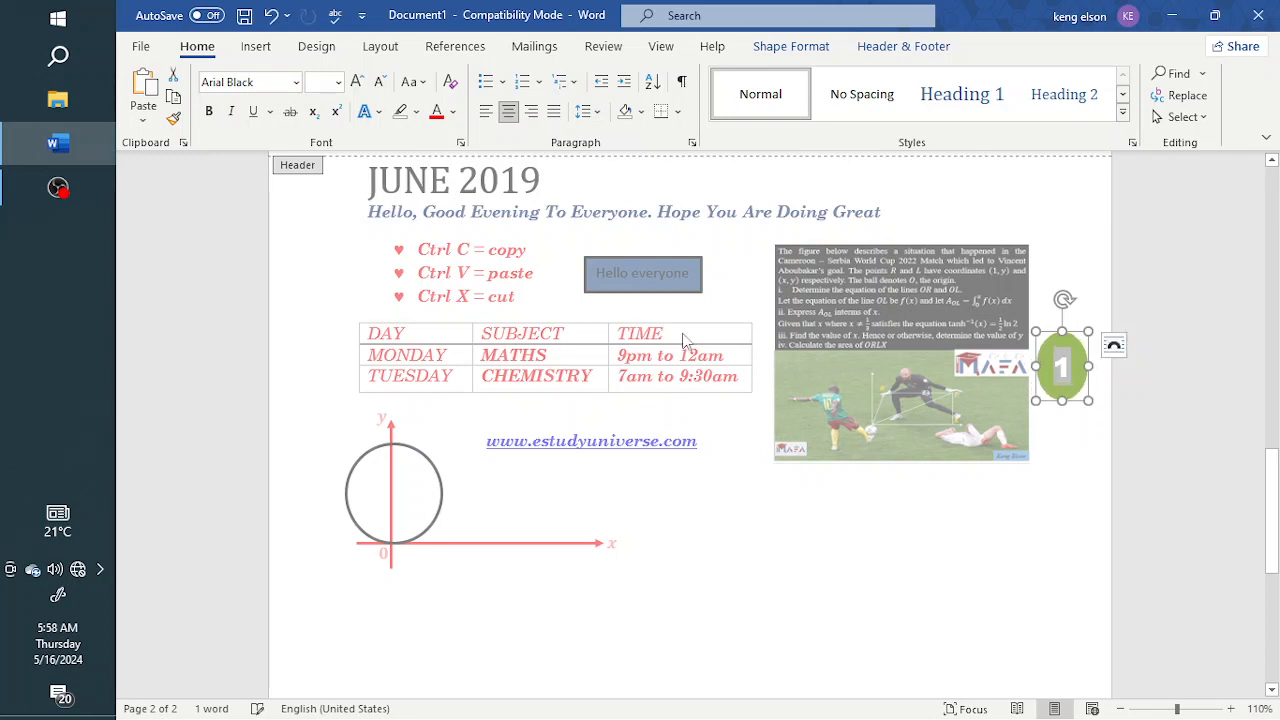
Fill the page number circle with standard red and give it a matching red outline
{"action": "double_click", "coordinate": [1078, 389]}
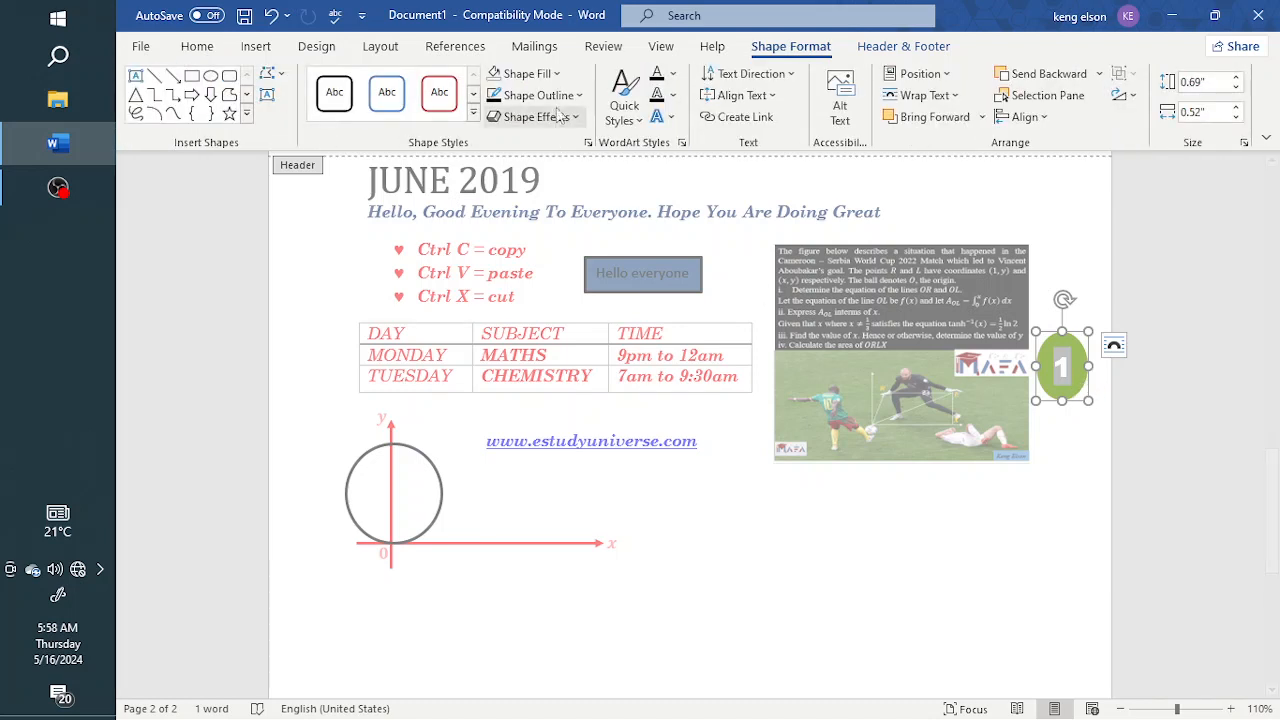
{"action": "left_click", "coordinate": [527, 73]}
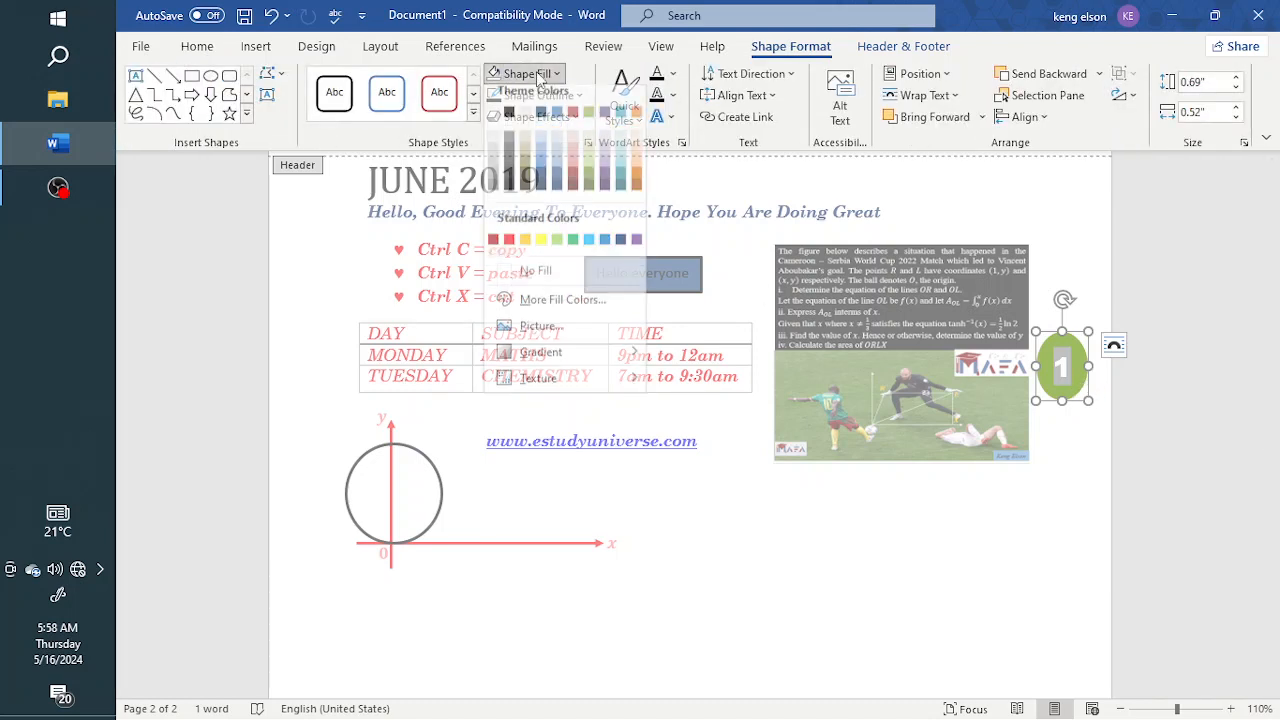
{"action": "left_click", "coordinate": [509, 250]}
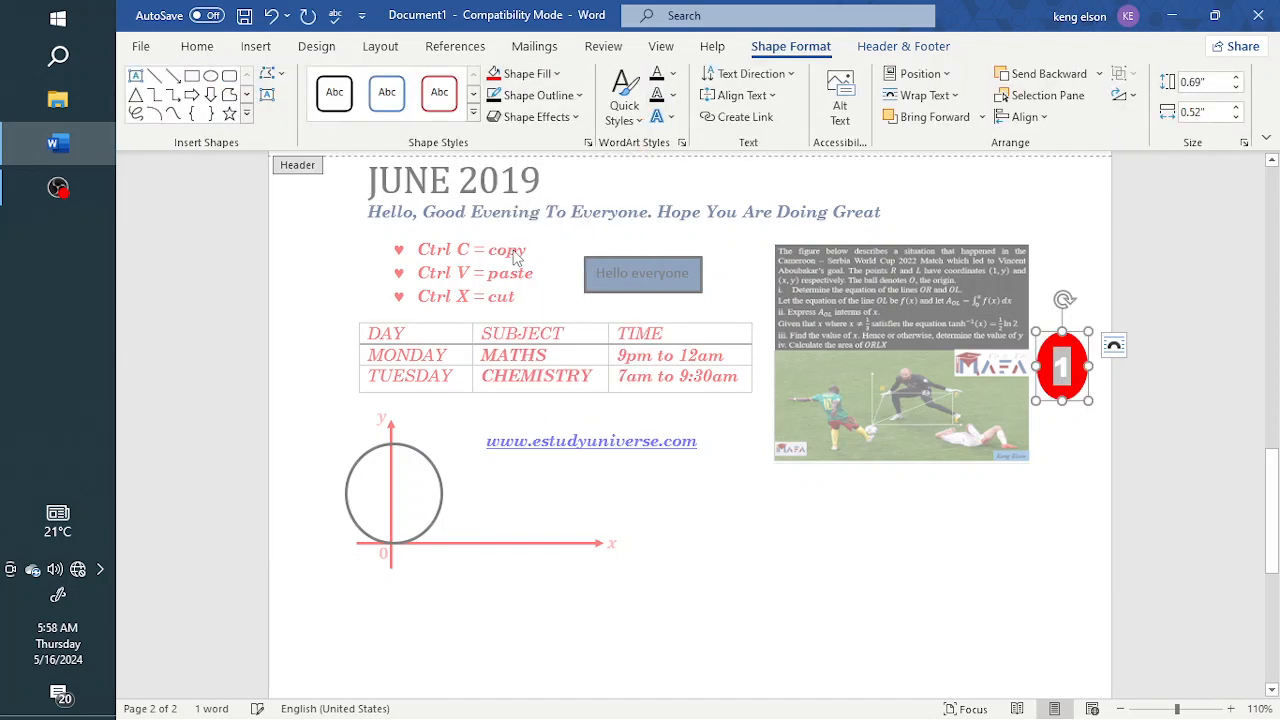
{"action": "left_click", "coordinate": [575, 98]}
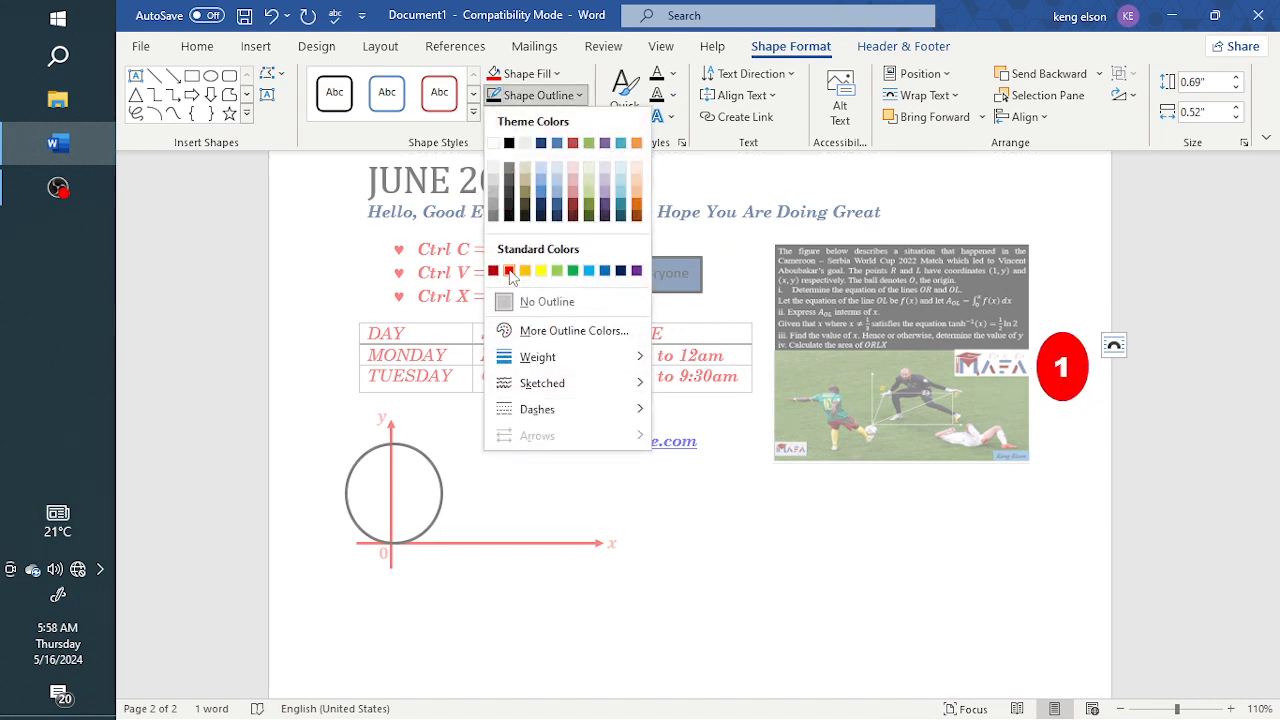
{"action": "left_click", "coordinate": [509, 272]}
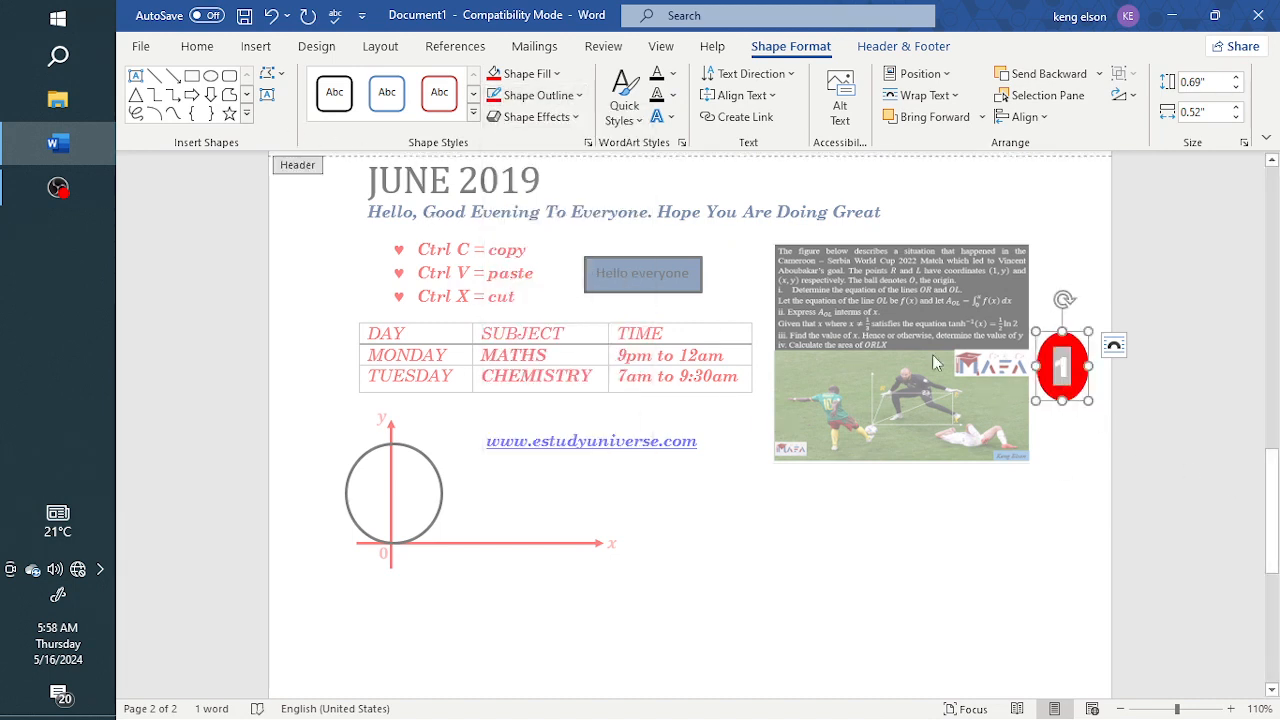
Colour the circled page number yellow and return to editing the document body
{"action": "left_click", "coordinate": [197, 46]}
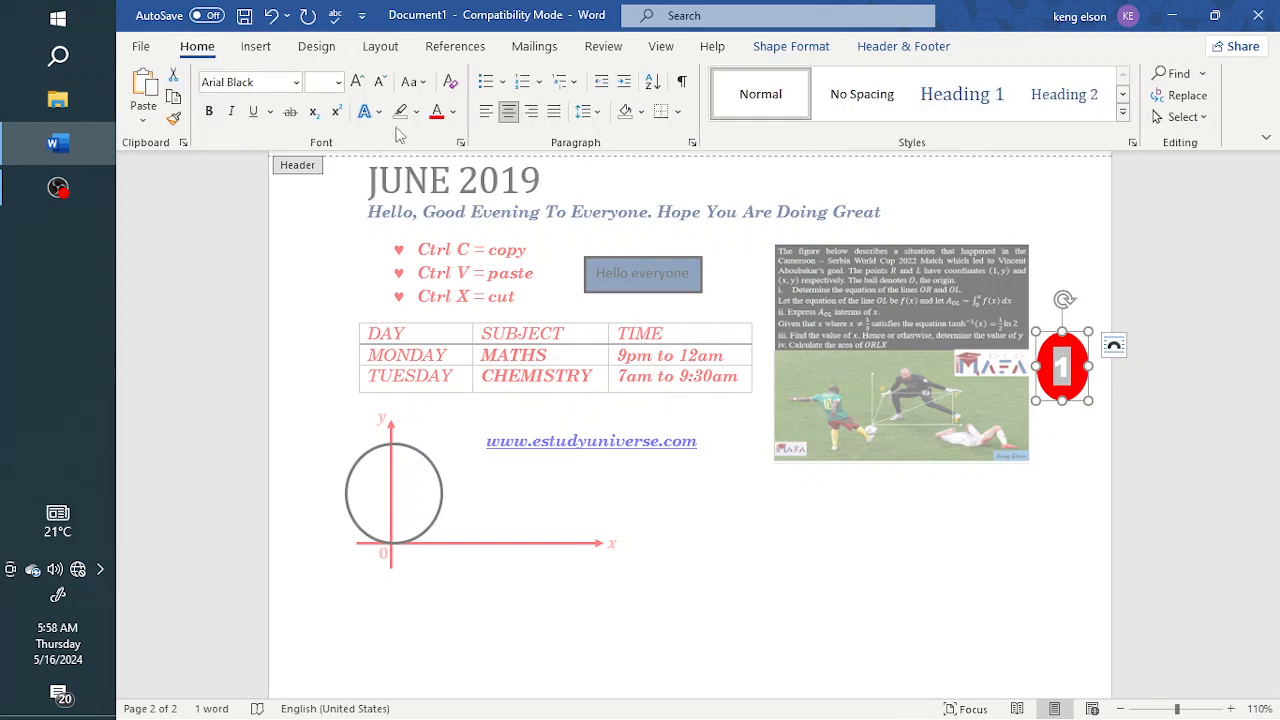
{"action": "left_click", "coordinate": [453, 111]}
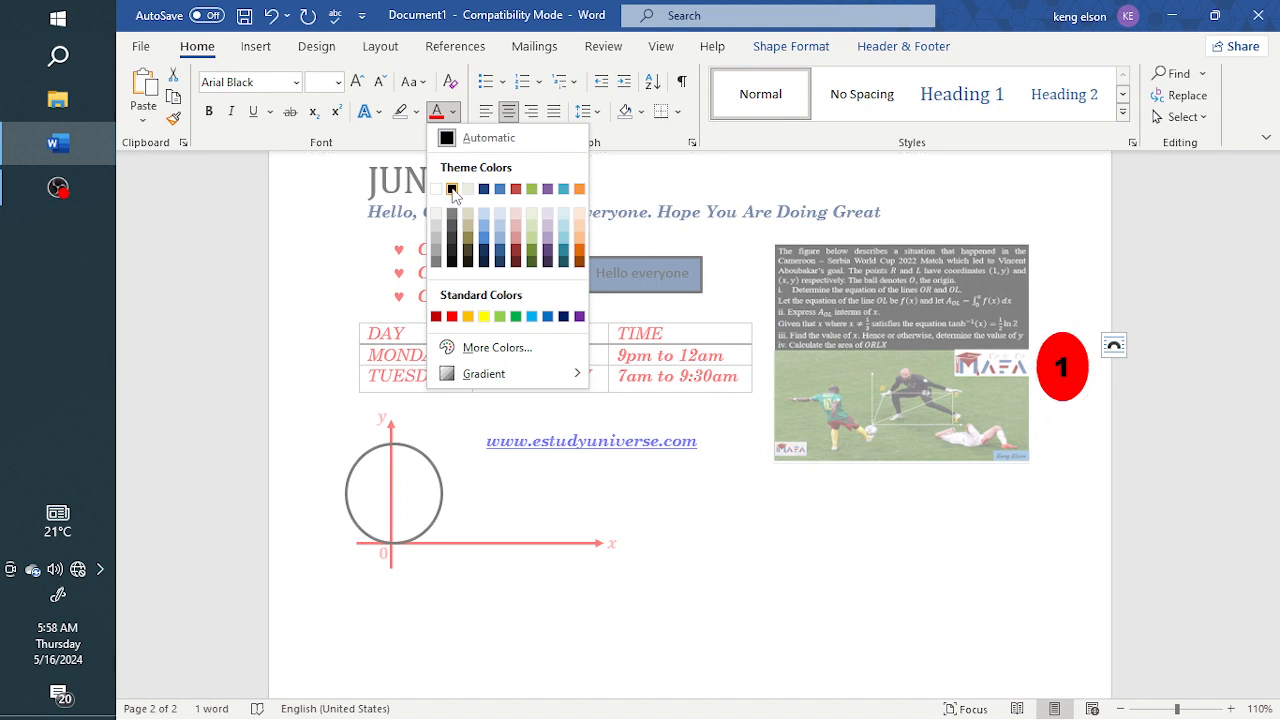
{"action": "left_click", "coordinate": [484, 316]}
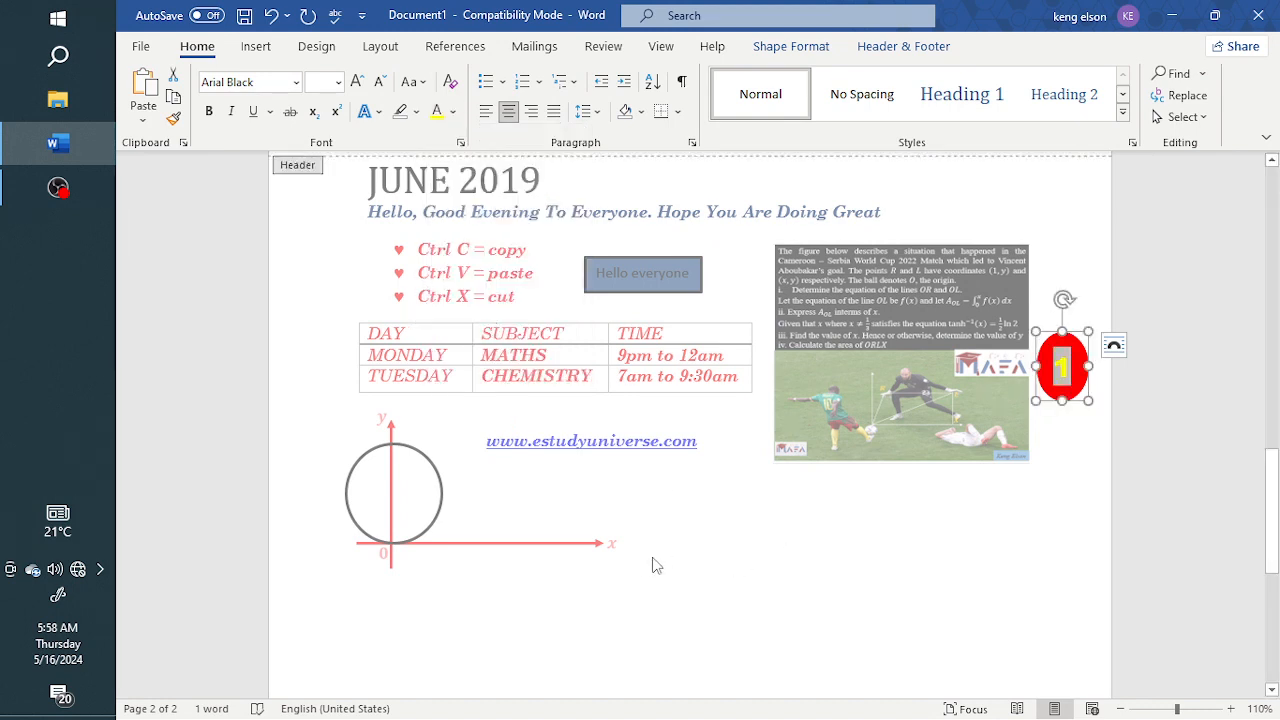
{"action": "double_click", "coordinate": [708, 561]}
Add empty lines below the drawing until the document extends onto a third and a fourth page
{"action": "scroll", "coordinate": [708, 545], "scroll_direction": "down", "scroll_amount": 5}
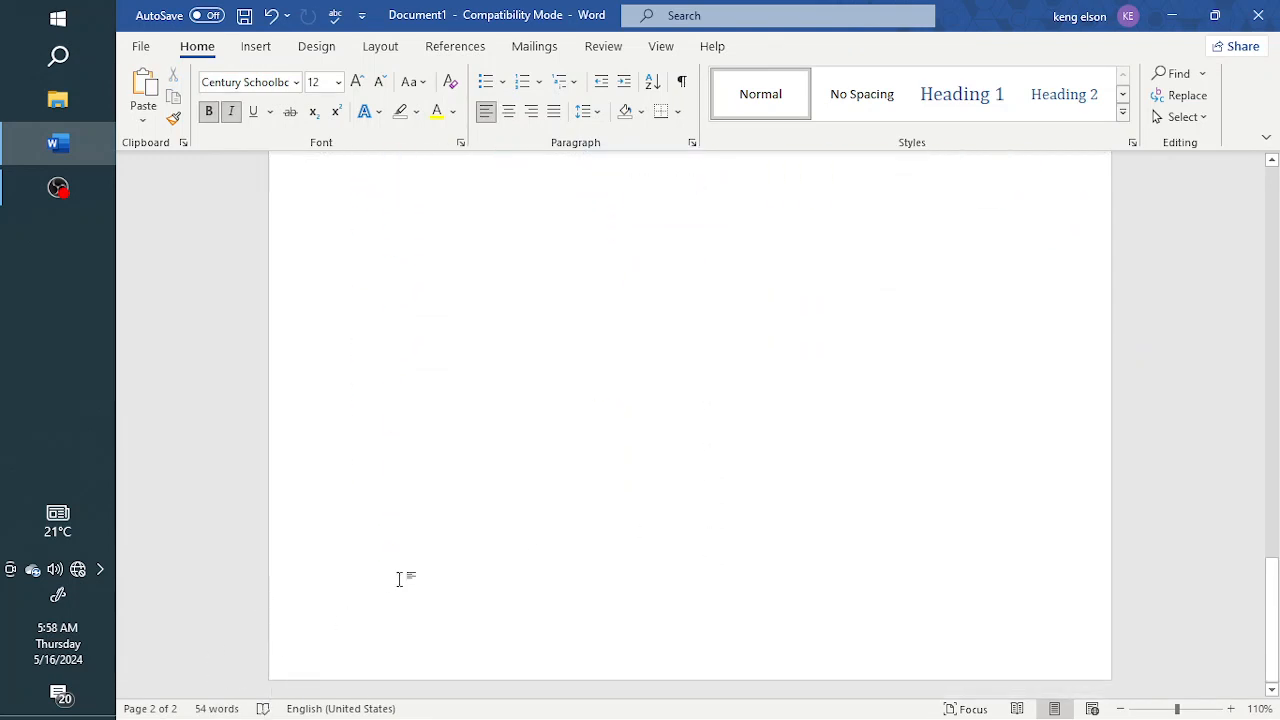
{"action": "scroll", "coordinate": [398, 579], "scroll_direction": "up", "scroll_amount": 3}
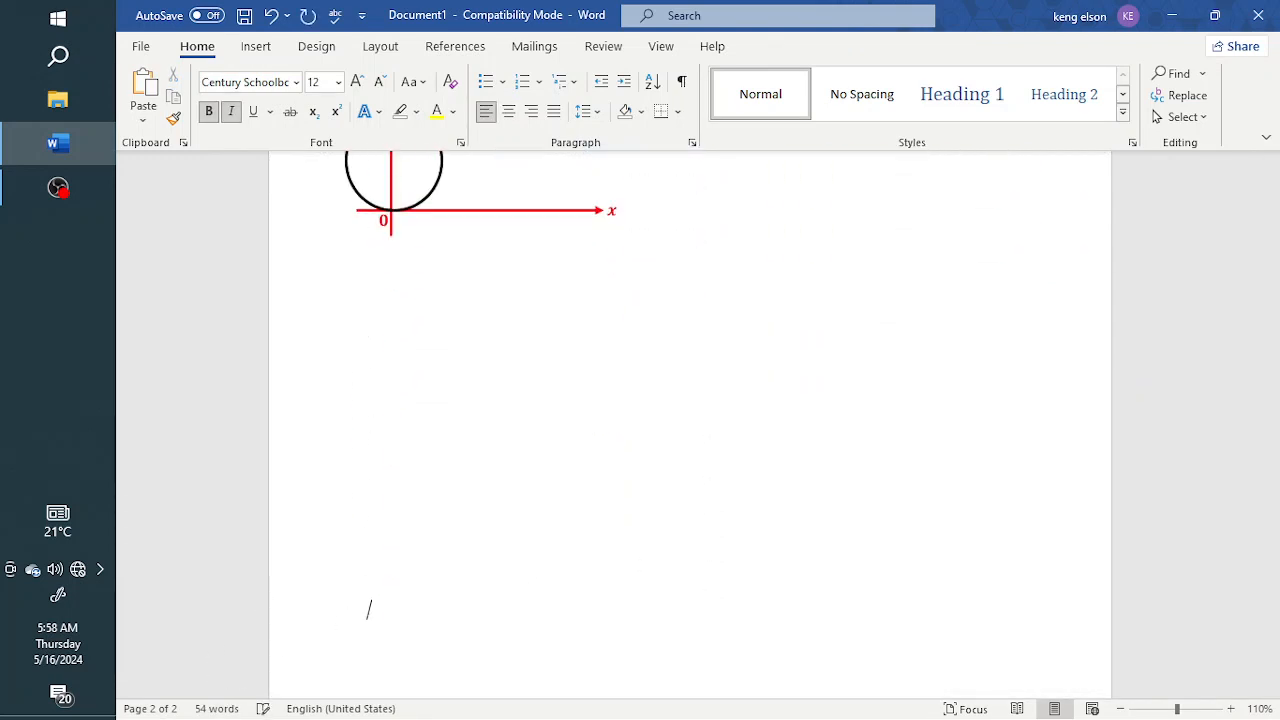
{"action": "scroll", "coordinate": [690, 420], "scroll_direction": "up", "scroll_amount": 3}
{"action": "scroll", "coordinate": [440, 580], "scroll_direction": "down", "scroll_amount": 4}
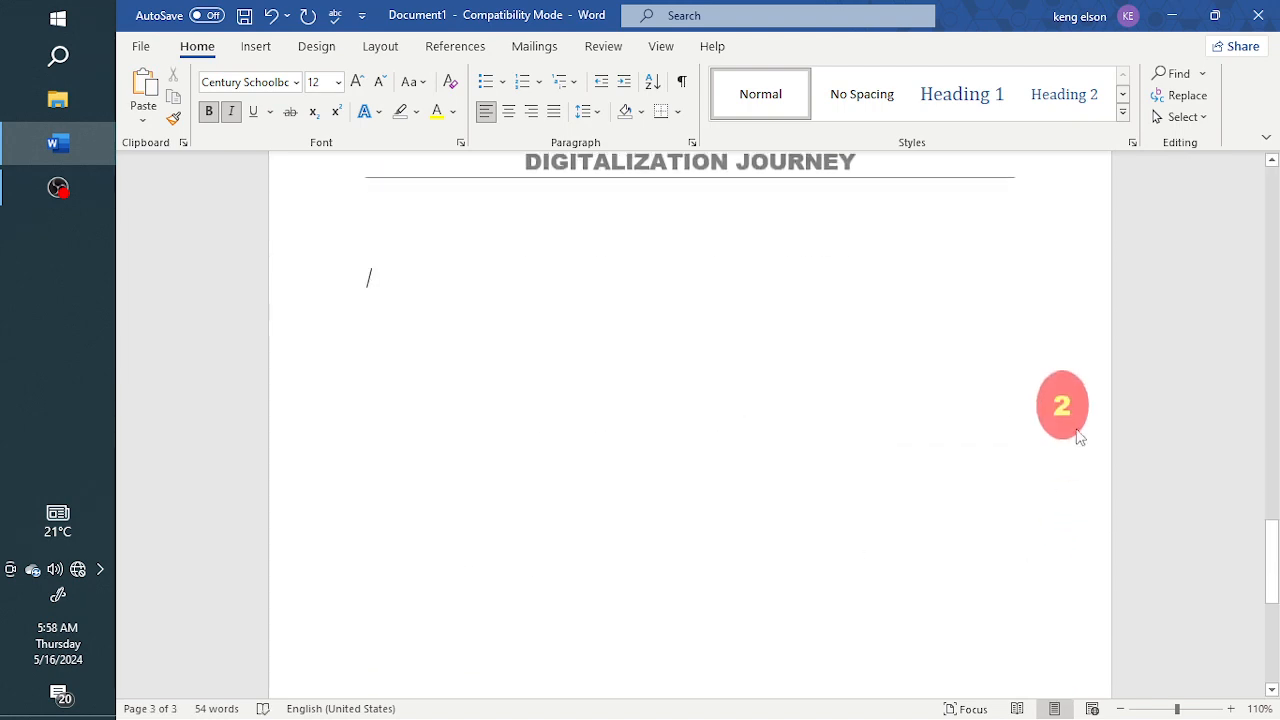
{"action": "scroll", "coordinate": [1060, 428], "scroll_direction": "down", "scroll_amount": 5}
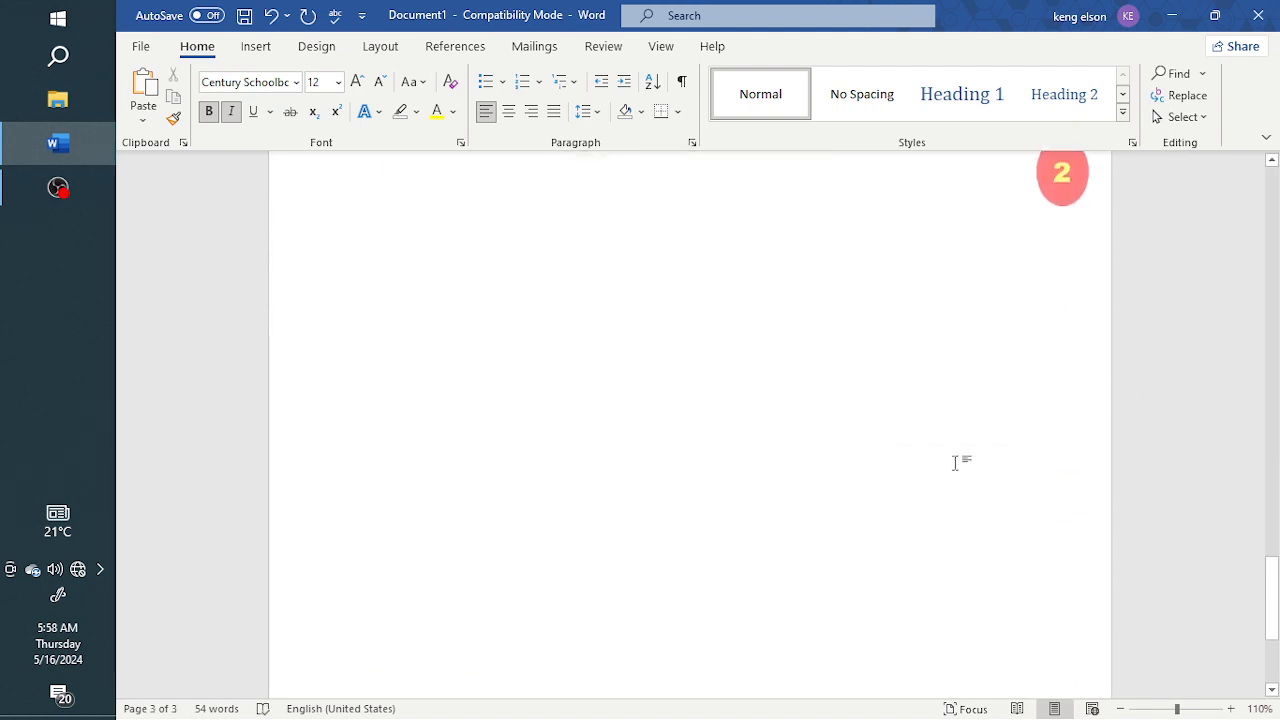
{"action": "key", "text": "Return"}
{"action": "key", "text": "Return"}
{"action": "key", "text": "Return"}
{"action": "key", "text": "Return"}
{"action": "key", "text": "Return"}
{"action": "key", "text": "Return"}
{"action": "key", "text": "Return"}
{"action": "key", "text": "Return"}
{"action": "key", "text": "Return"}
{"action": "key", "text": "Return"}
{"action": "key", "text": "Return"}
{"action": "key", "text": "Return"}
{"action": "key", "text": "Return"}
{"action": "key", "text": "Return"}
{"action": "key", "text": "Return"}
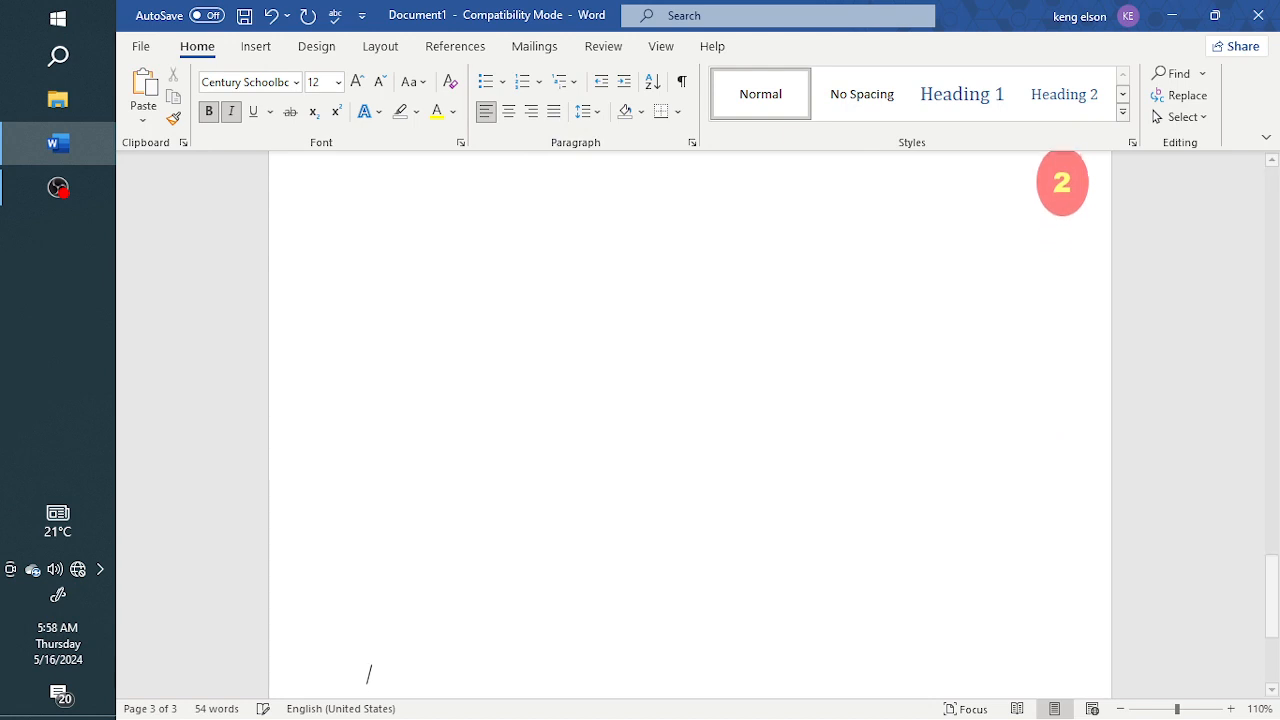
{"action": "key", "text": "Return"}
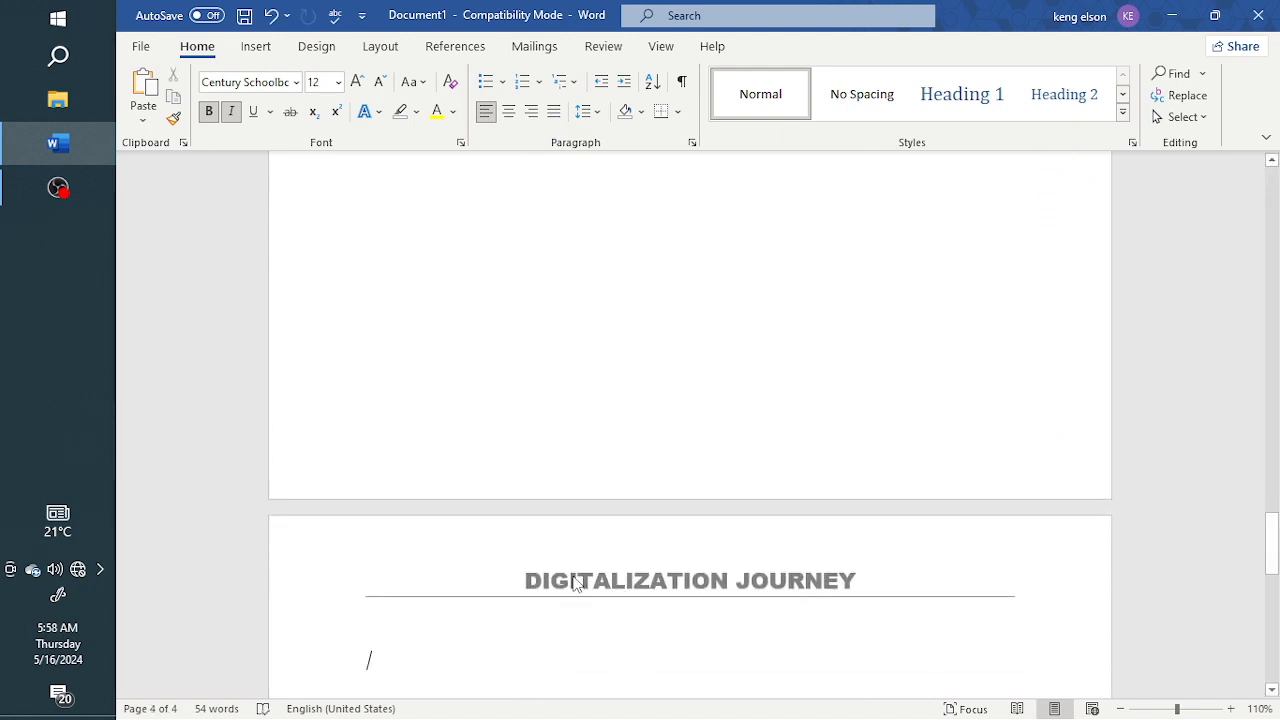
{"action": "scroll", "coordinate": [610, 560], "scroll_direction": "down", "scroll_amount": 5}
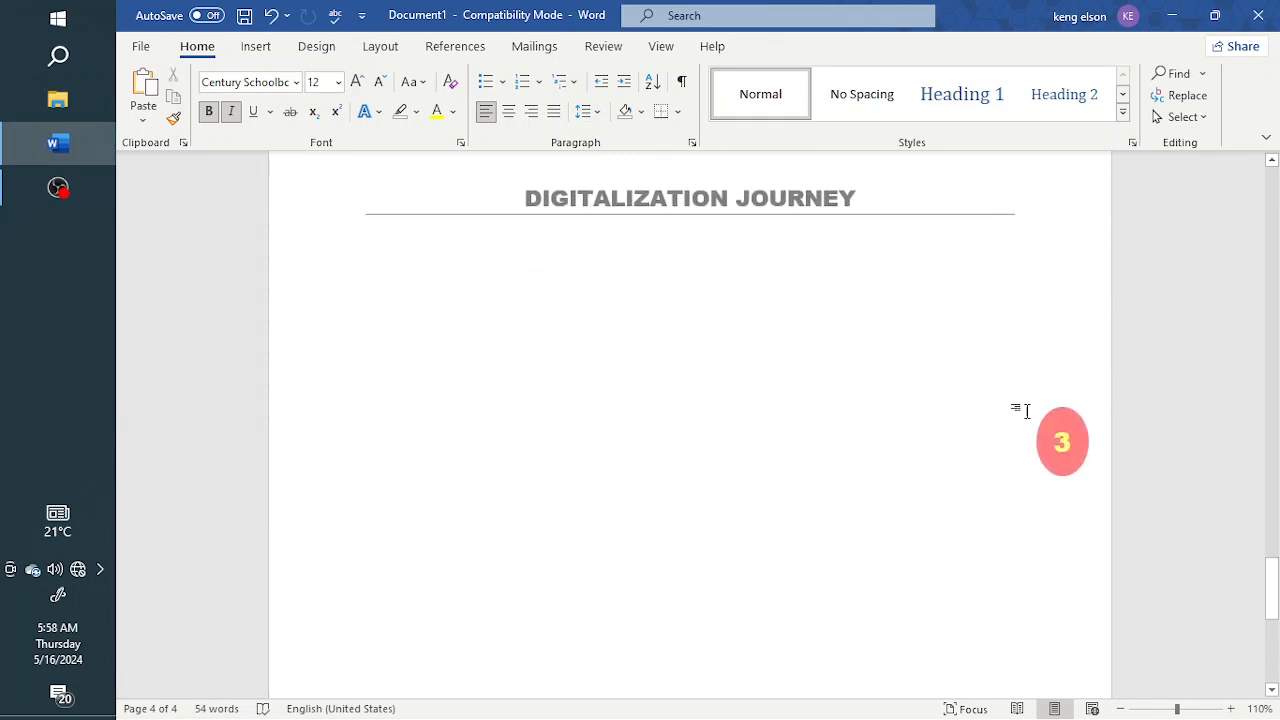
Open the footer of page 2 and enter "Presented by" followed by the presenter's full name
{"action": "scroll", "coordinate": [740, 424], "scroll_direction": "up", "scroll_amount": 8}
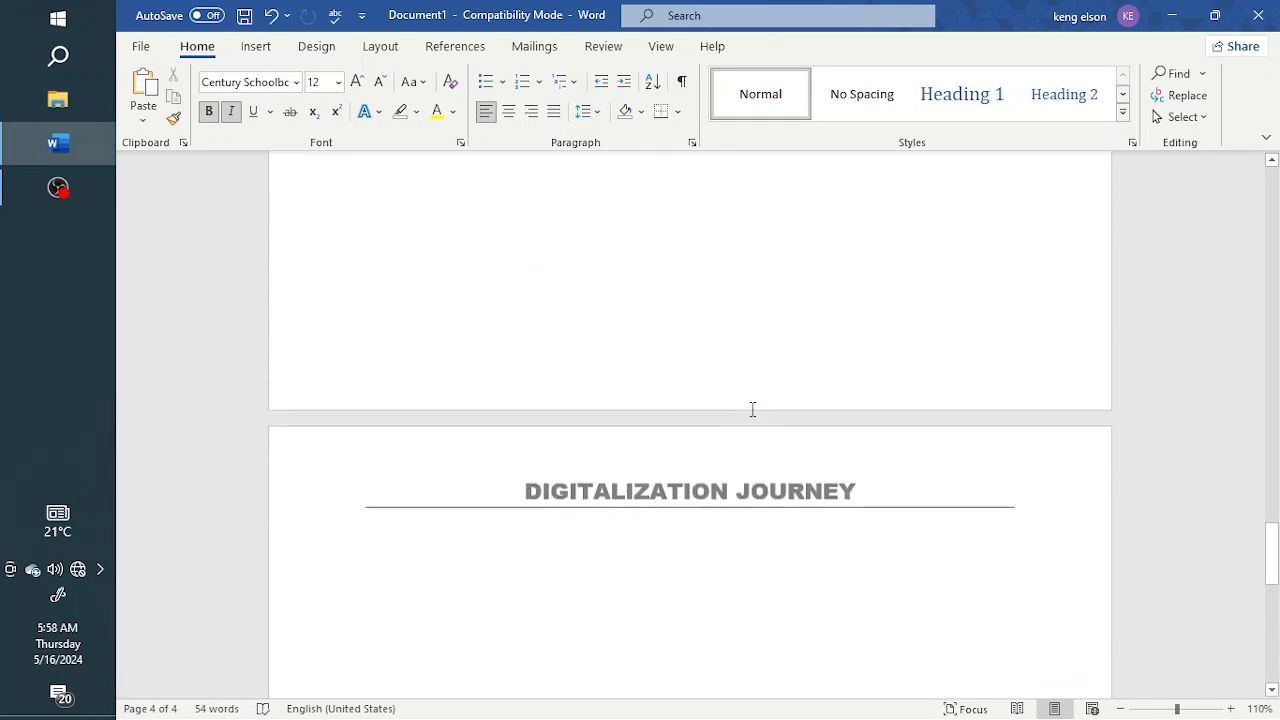
{"action": "scroll", "coordinate": [758, 403], "scroll_direction": "up", "scroll_amount": 2}
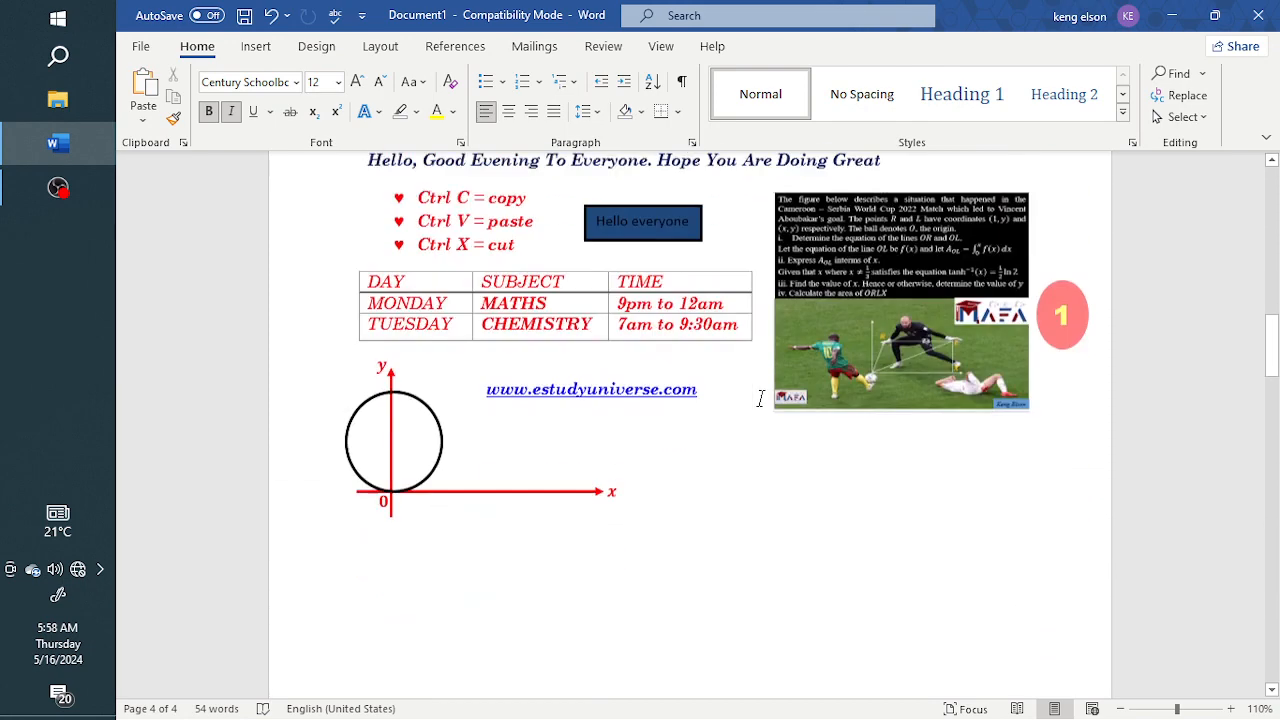
{"action": "scroll", "coordinate": [757, 405], "scroll_direction": "down", "scroll_amount": 12}
{"action": "scroll", "coordinate": [608, 367], "scroll_direction": "up", "scroll_amount": 3}
{"action": "scroll", "coordinate": [608, 367], "scroll_direction": "up", "scroll_amount": 1}
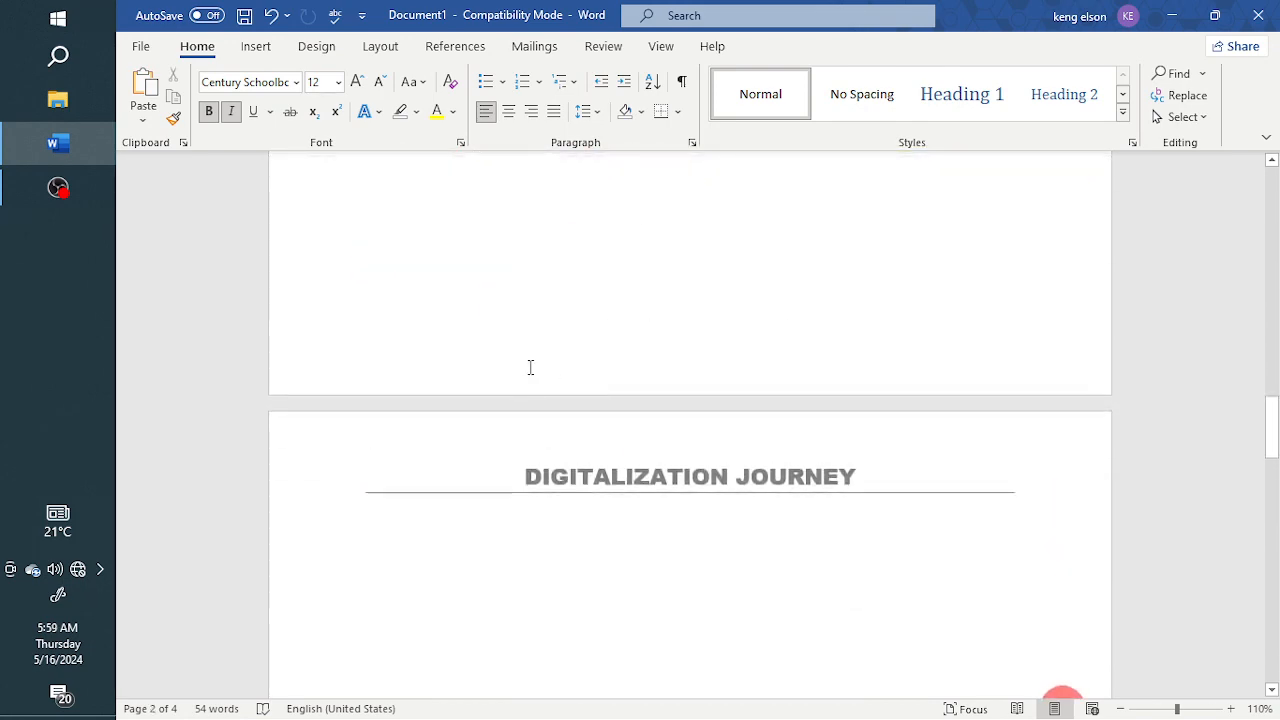
{"action": "double_click", "coordinate": [529, 367]}
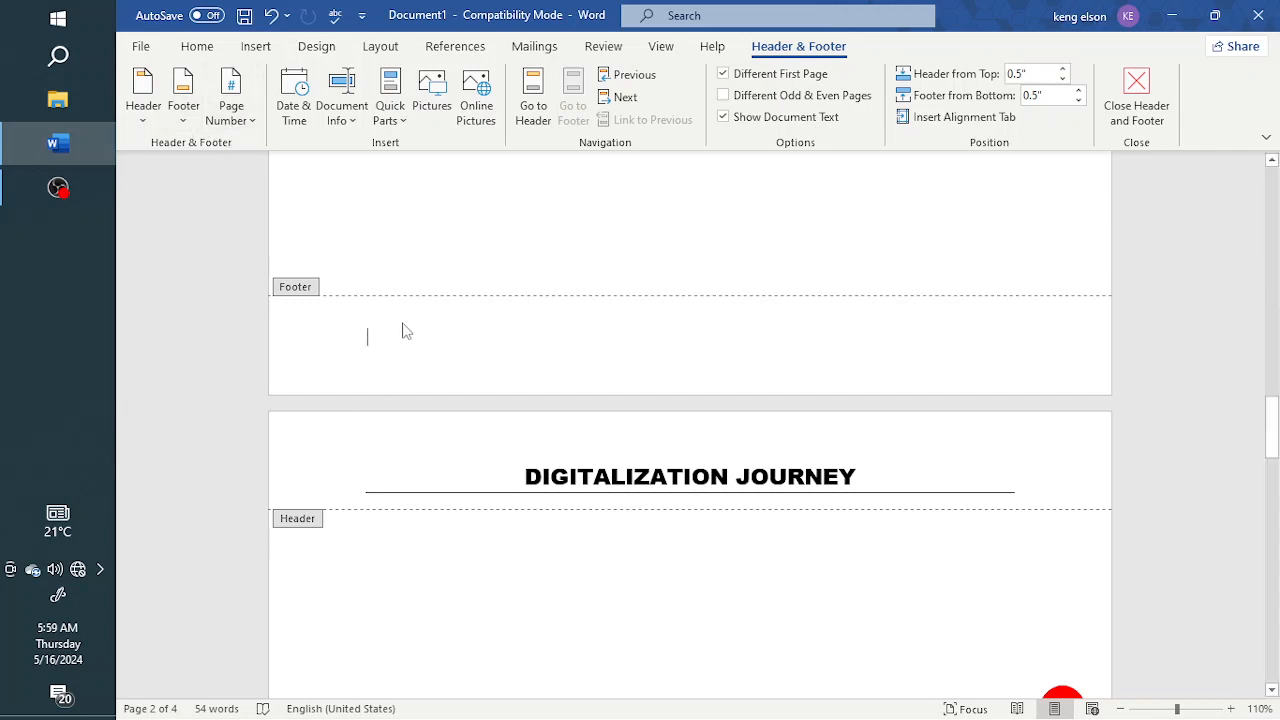
{"action": "type", "text": "Pres"}
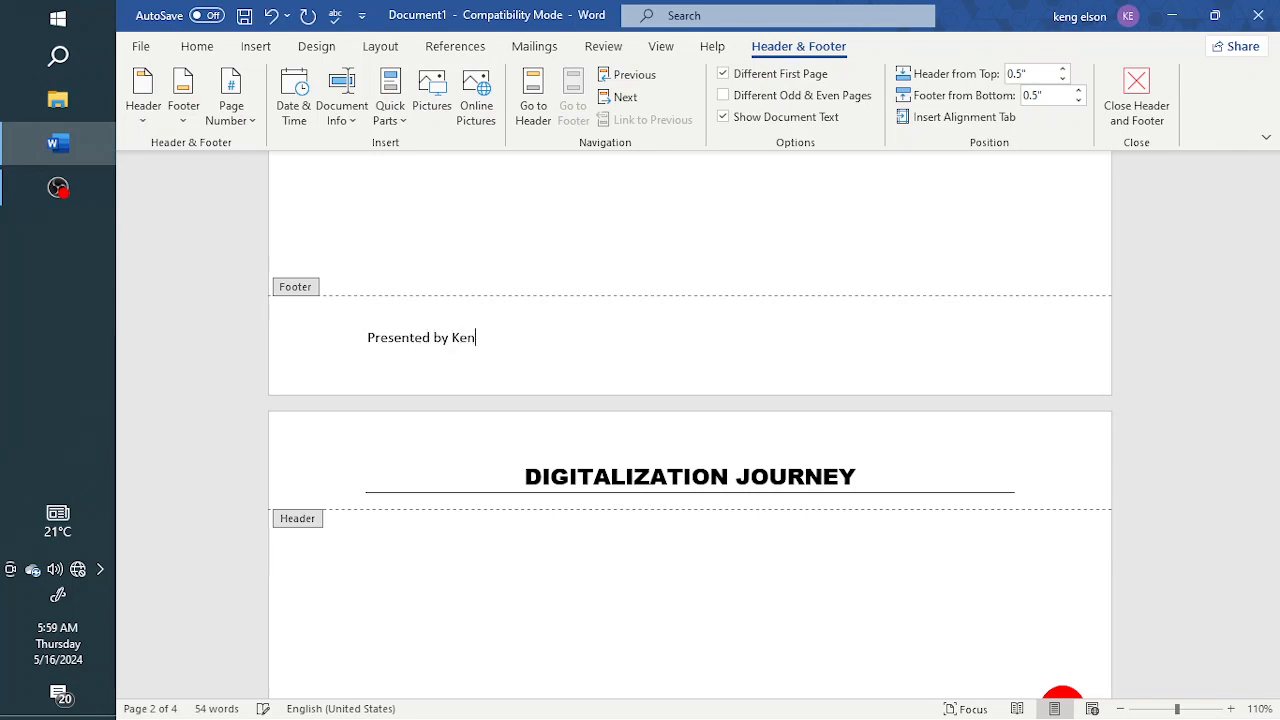
{"action": "type", "text": "ented by Keng Elso"}
Centre the footer text and set it in italic Century Schoolbook
{"action": "triple_click", "coordinate": [420, 340]}
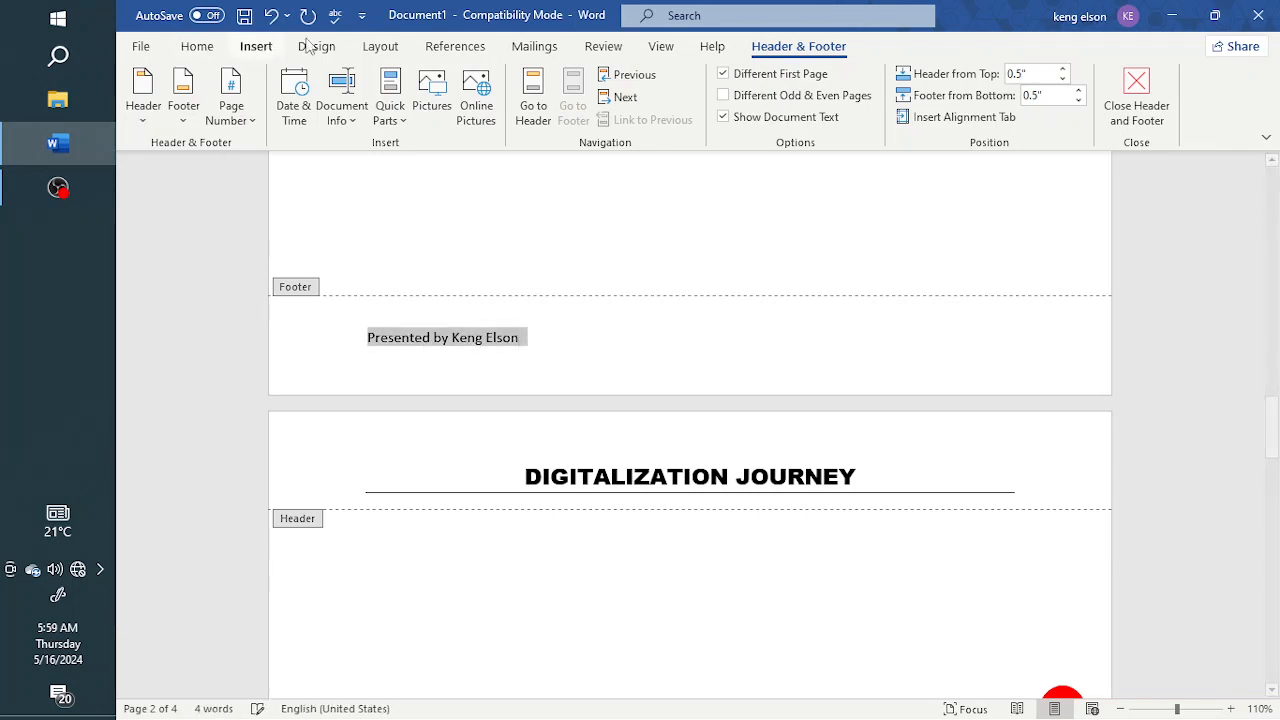
{"action": "left_click", "coordinate": [197, 46]}
{"action": "left_click", "coordinate": [508, 111]}
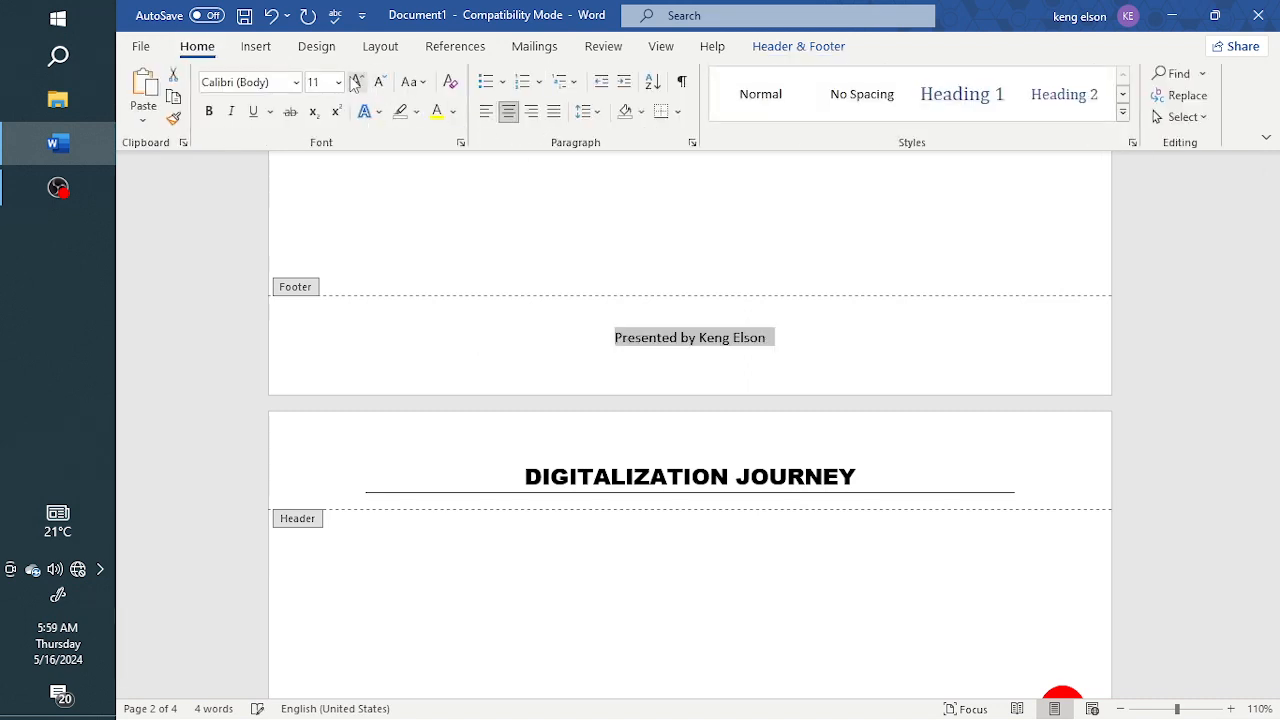
{"action": "left_click", "coordinate": [231, 111]}
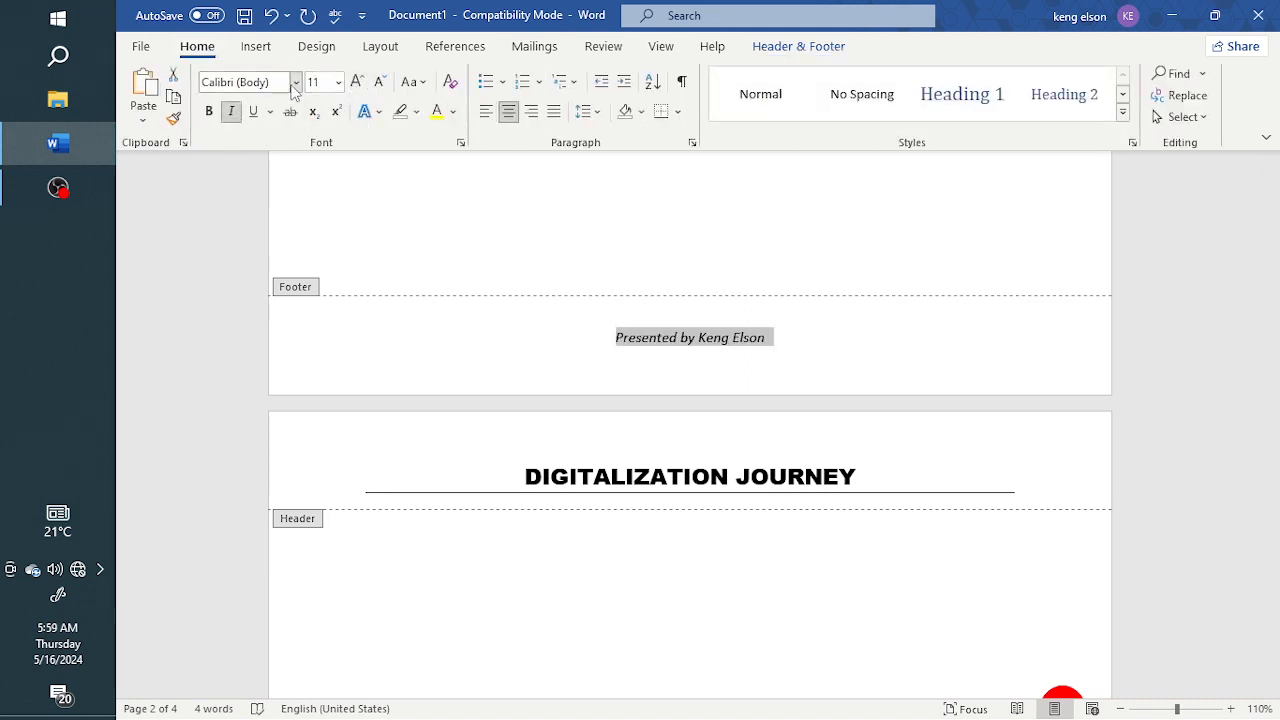
{"action": "left_click", "coordinate": [296, 82]}
{"action": "left_click", "coordinate": [306, 245]}
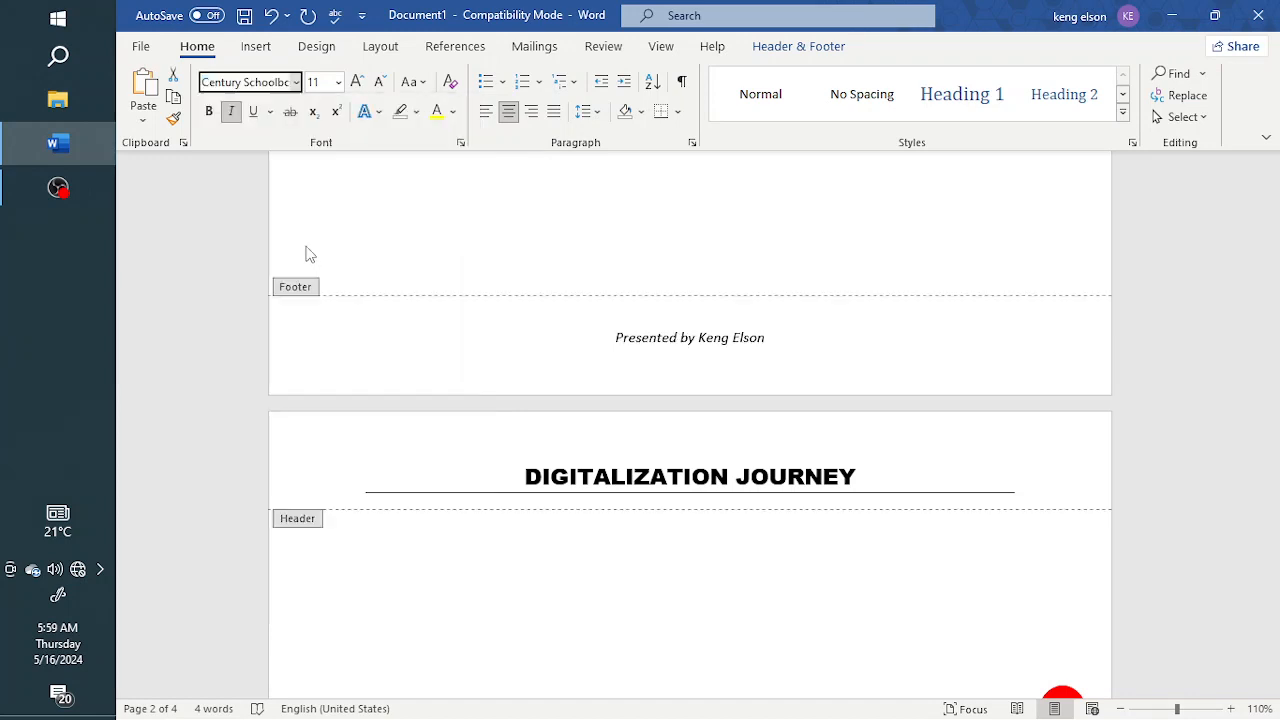
Enlarge the footer text to 18 pt, make it bold and colour it red
{"action": "left_click", "coordinate": [357, 82]}
{"action": "left_click", "coordinate": [357, 82]}
{"action": "left_click", "coordinate": [357, 82]}
{"action": "left_click", "coordinate": [357, 82]}
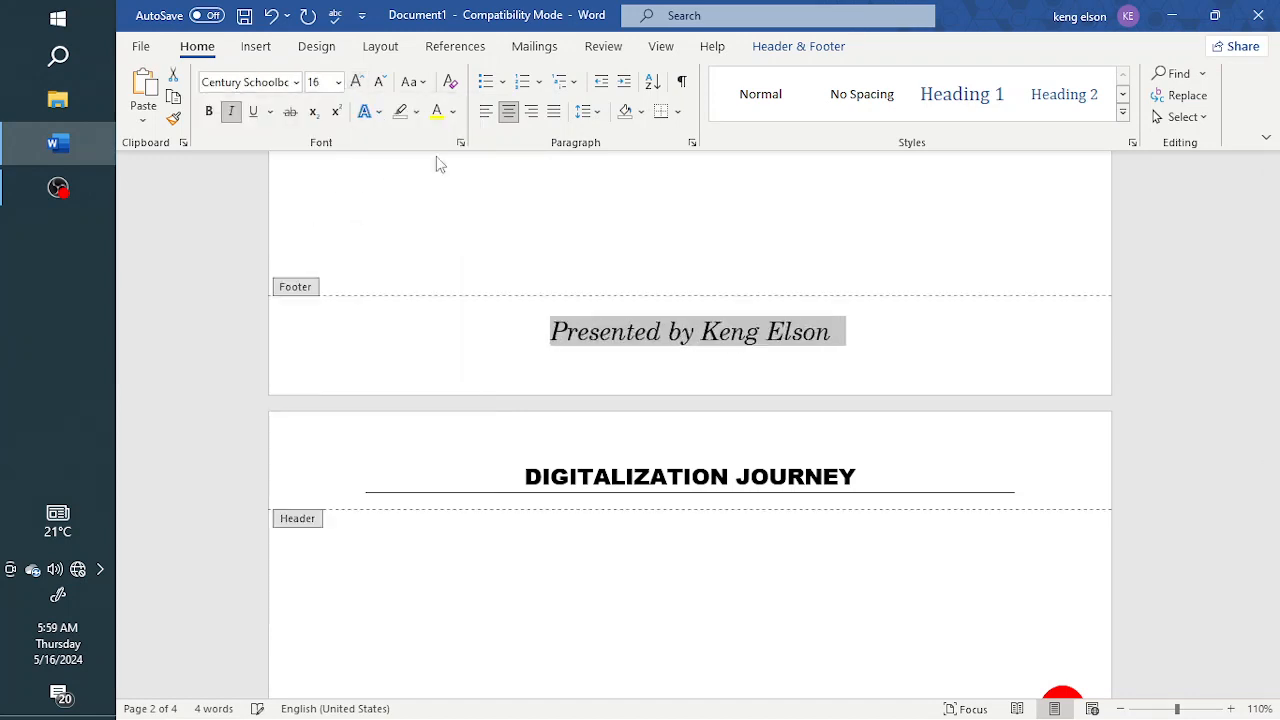
{"action": "key", "text": "ctrl+b"}
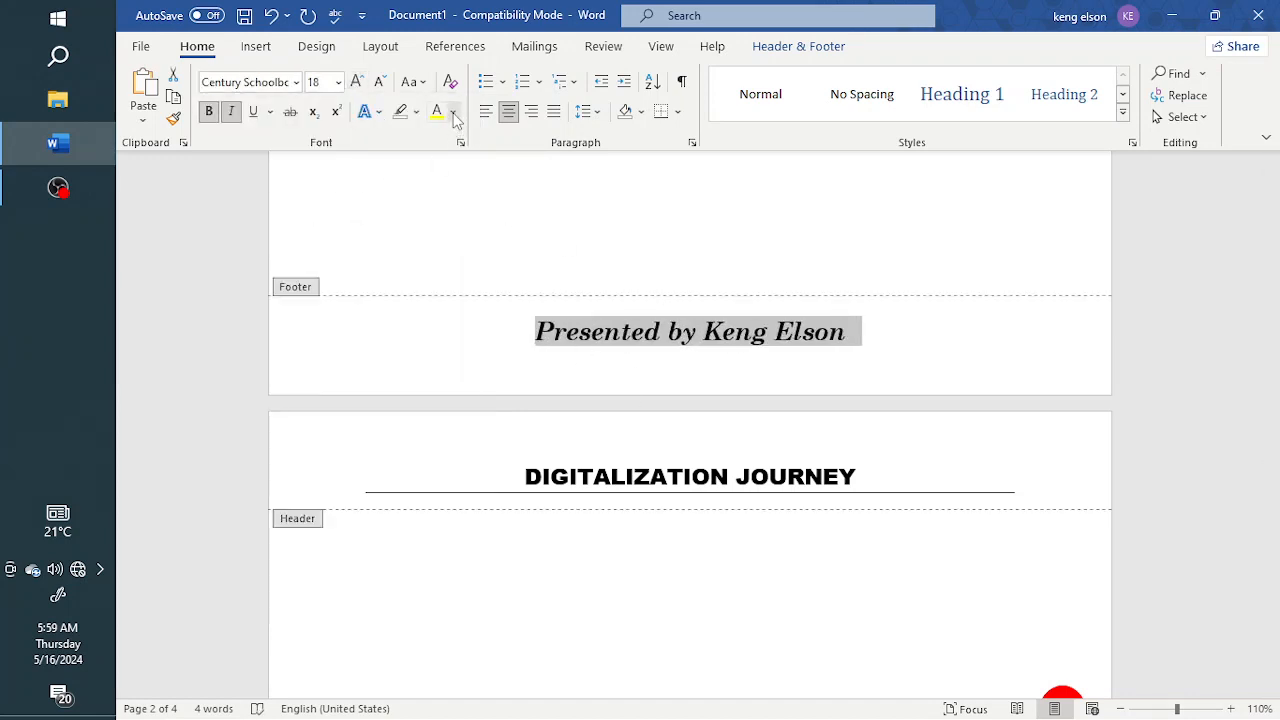
{"action": "left_click", "coordinate": [453, 111]}
{"action": "left_click", "coordinate": [452, 316]}
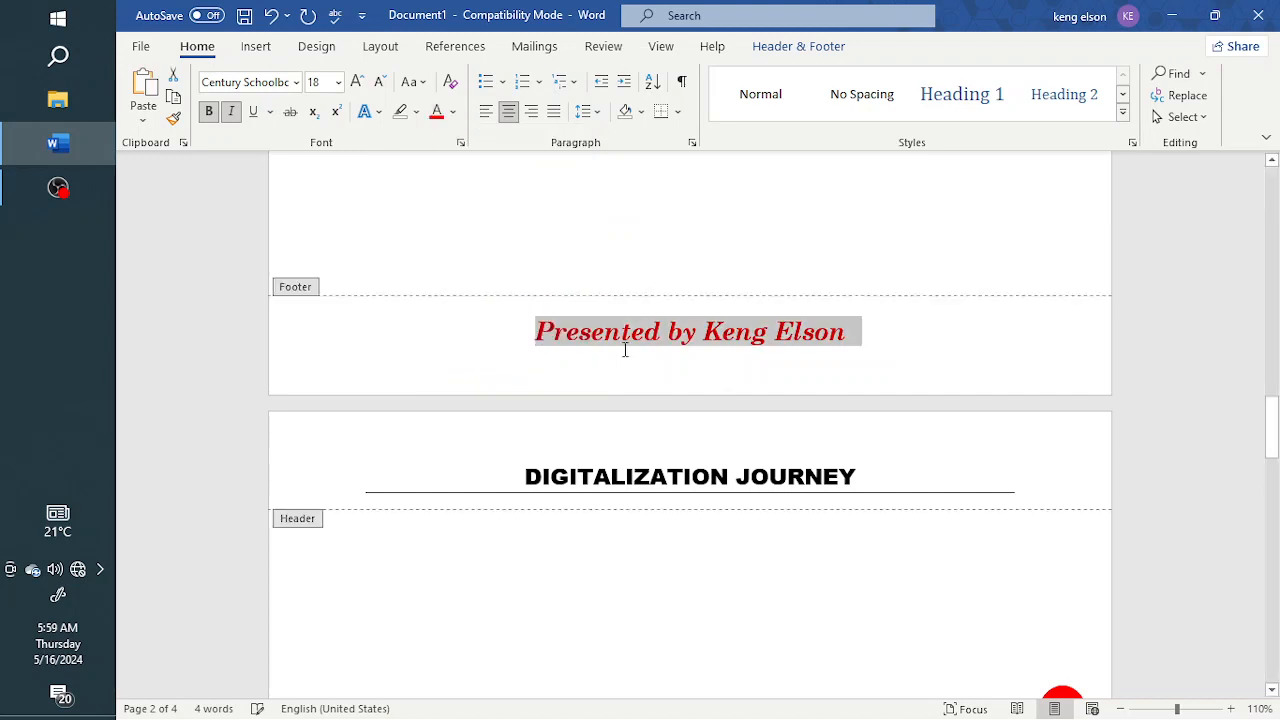
Add a top border line above the footer text
{"action": "left_click", "coordinate": [623, 349]}
{"action": "left_click", "coordinate": [678, 112]}
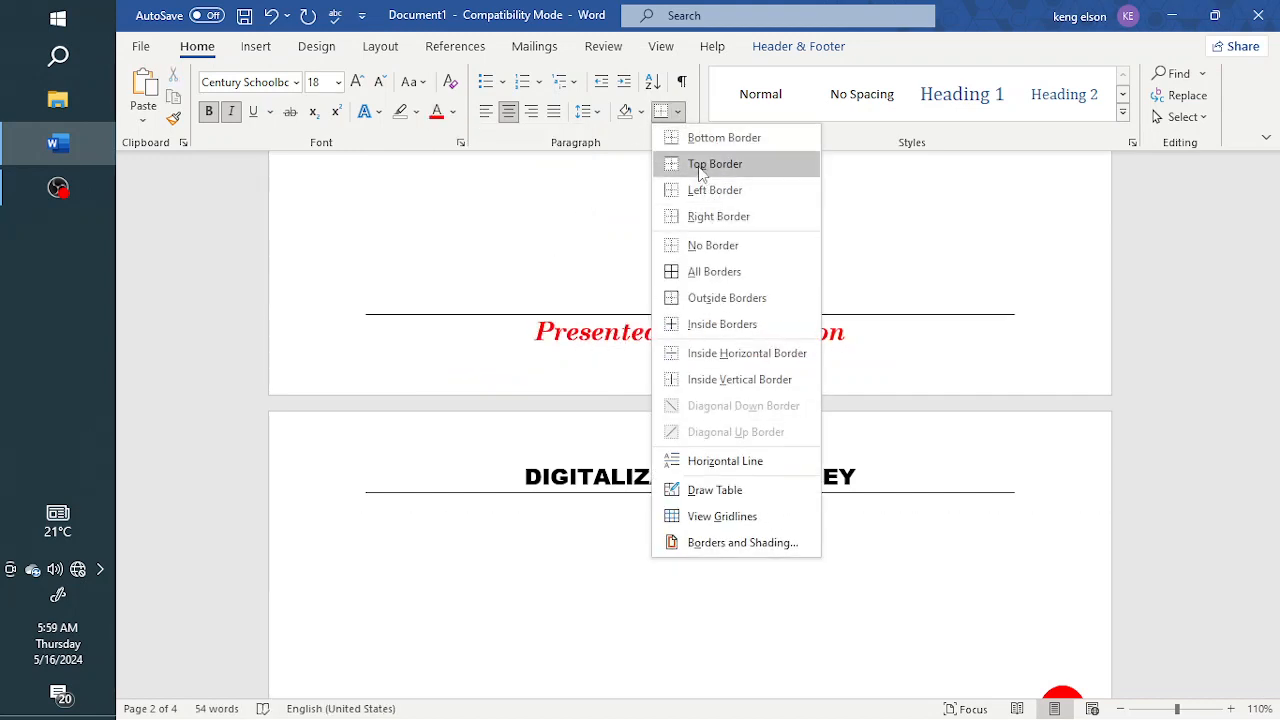
{"action": "left_click", "coordinate": [697, 166]}
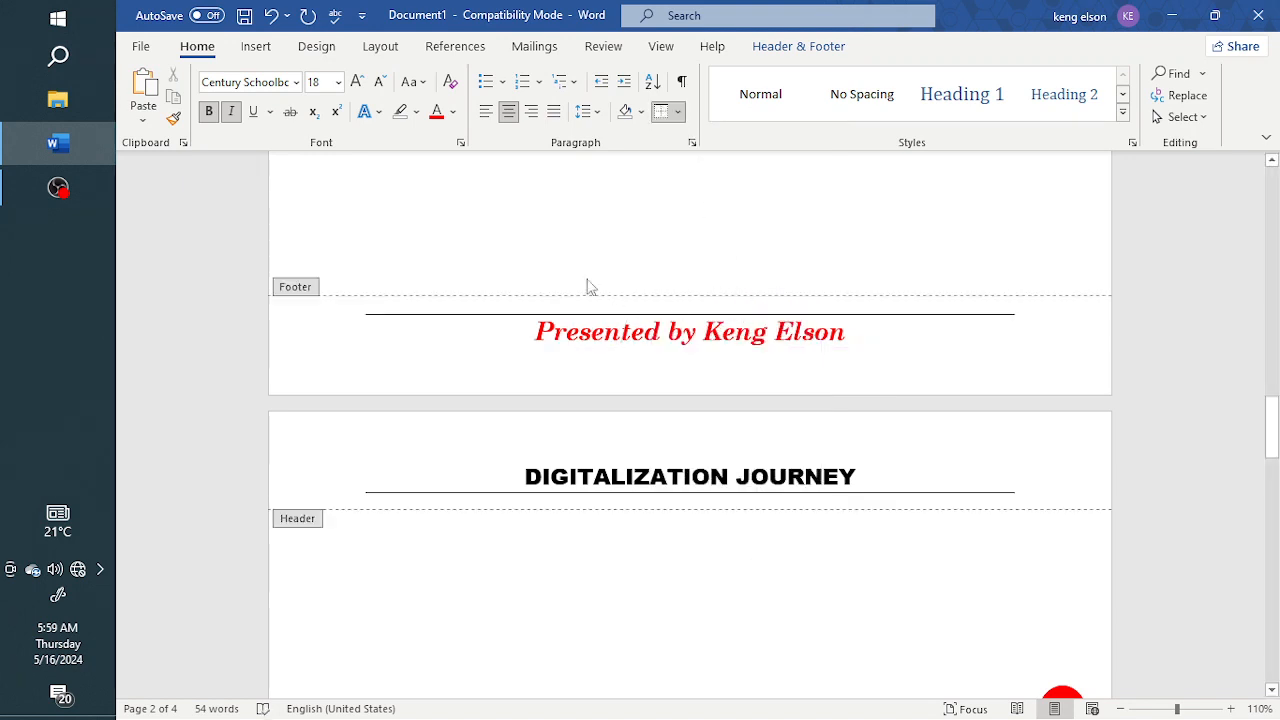
{"action": "left_click", "coordinate": [679, 114]}
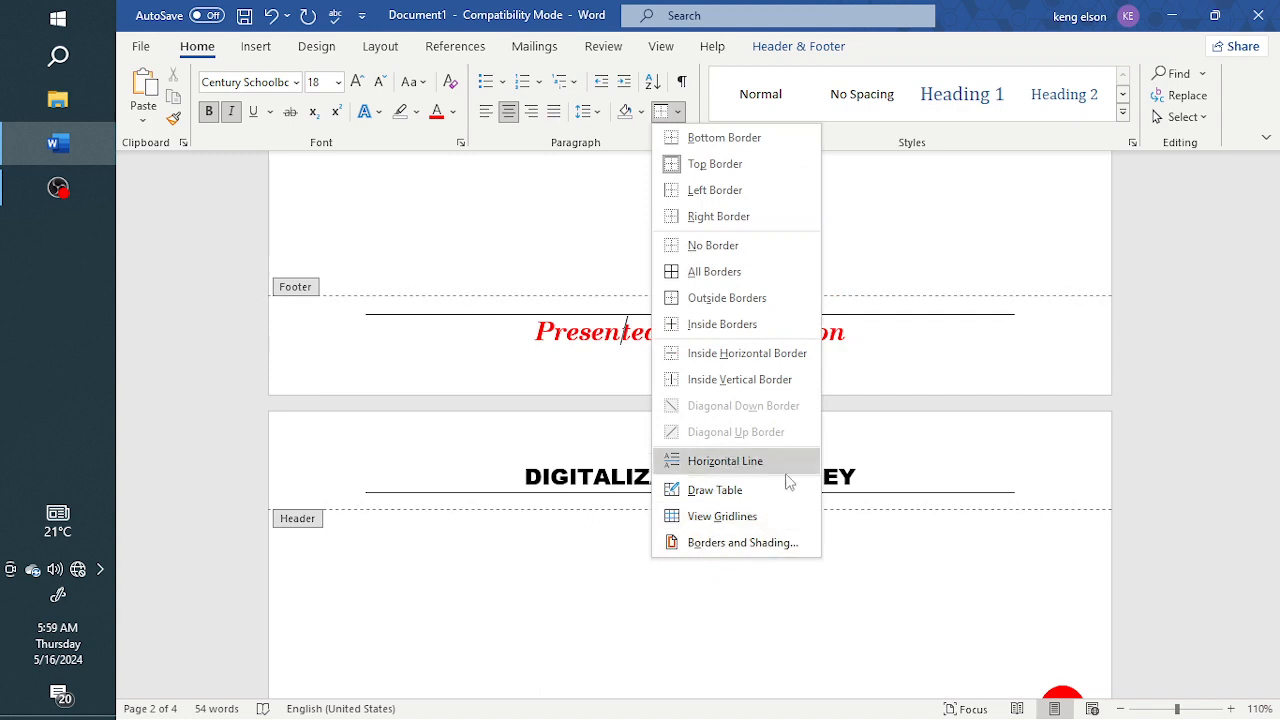
{"action": "left_click", "coordinate": [723, 548]}
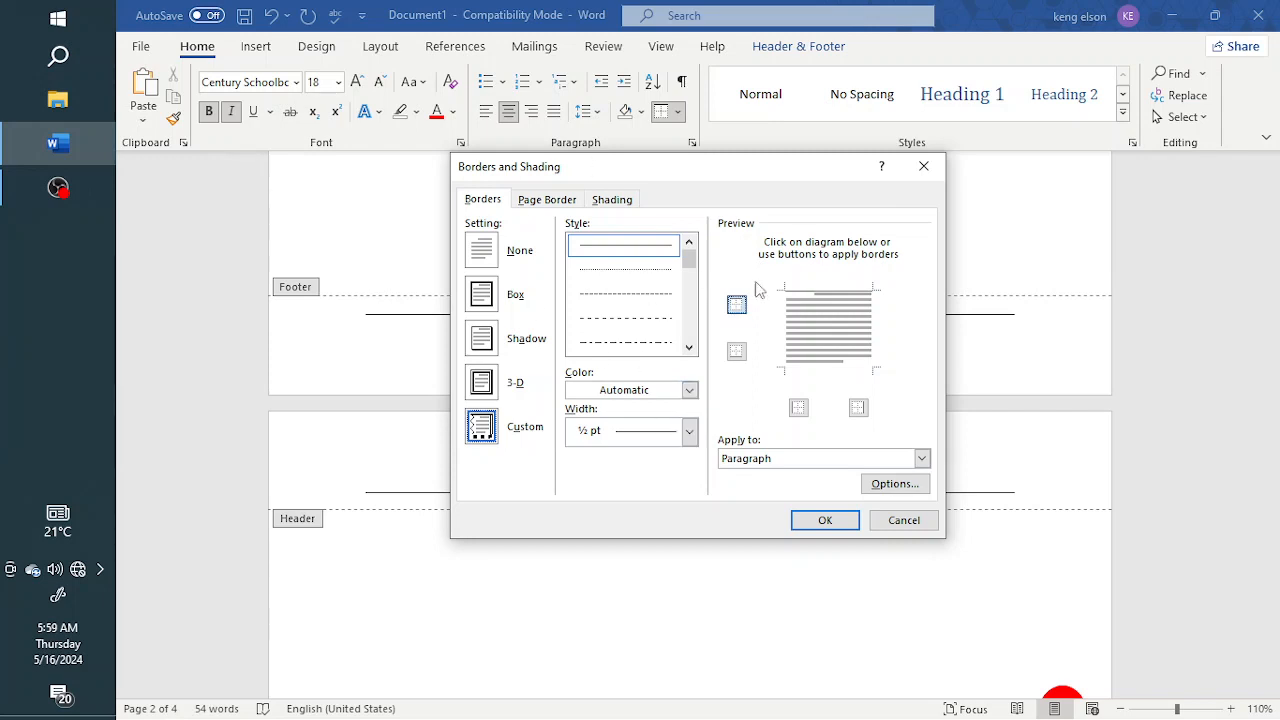
{"action": "left_click", "coordinate": [926, 172]}
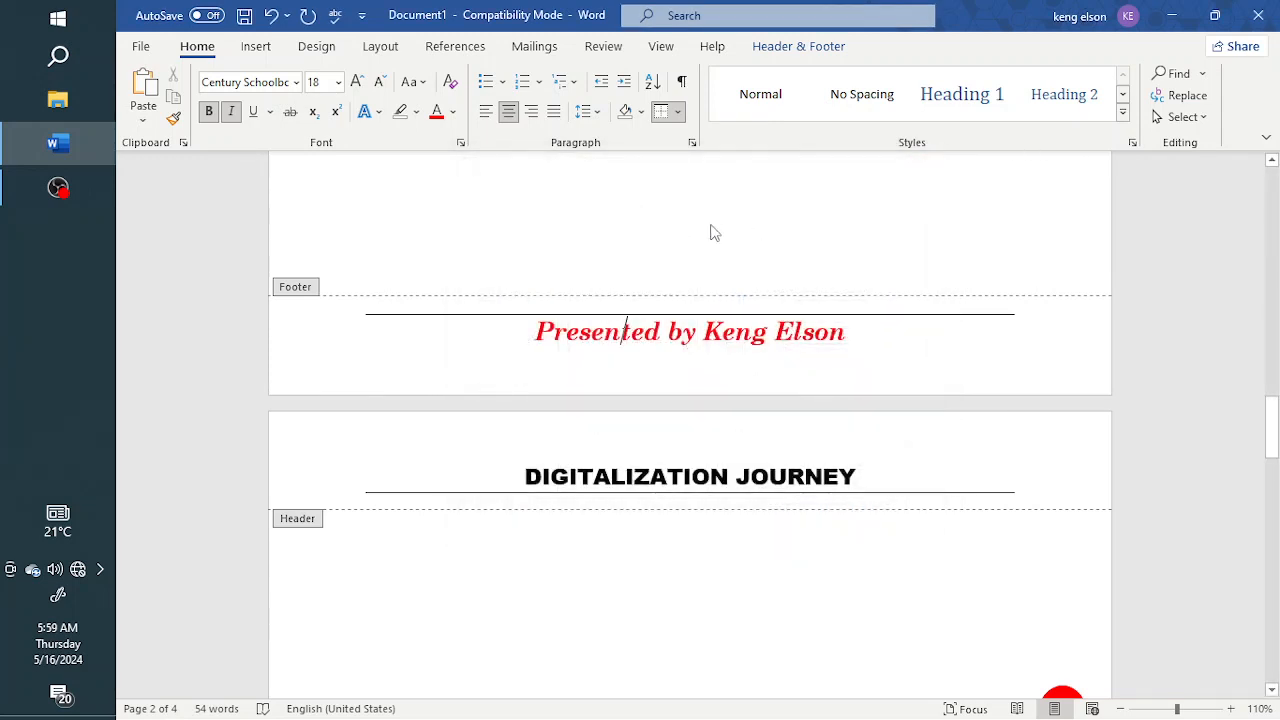
Leave the footer and review the footer line and page numbers in the document
{"action": "double_click", "coordinate": [672, 266]}
{"action": "scroll", "coordinate": [669, 291], "scroll_direction": "up", "scroll_amount": 2}
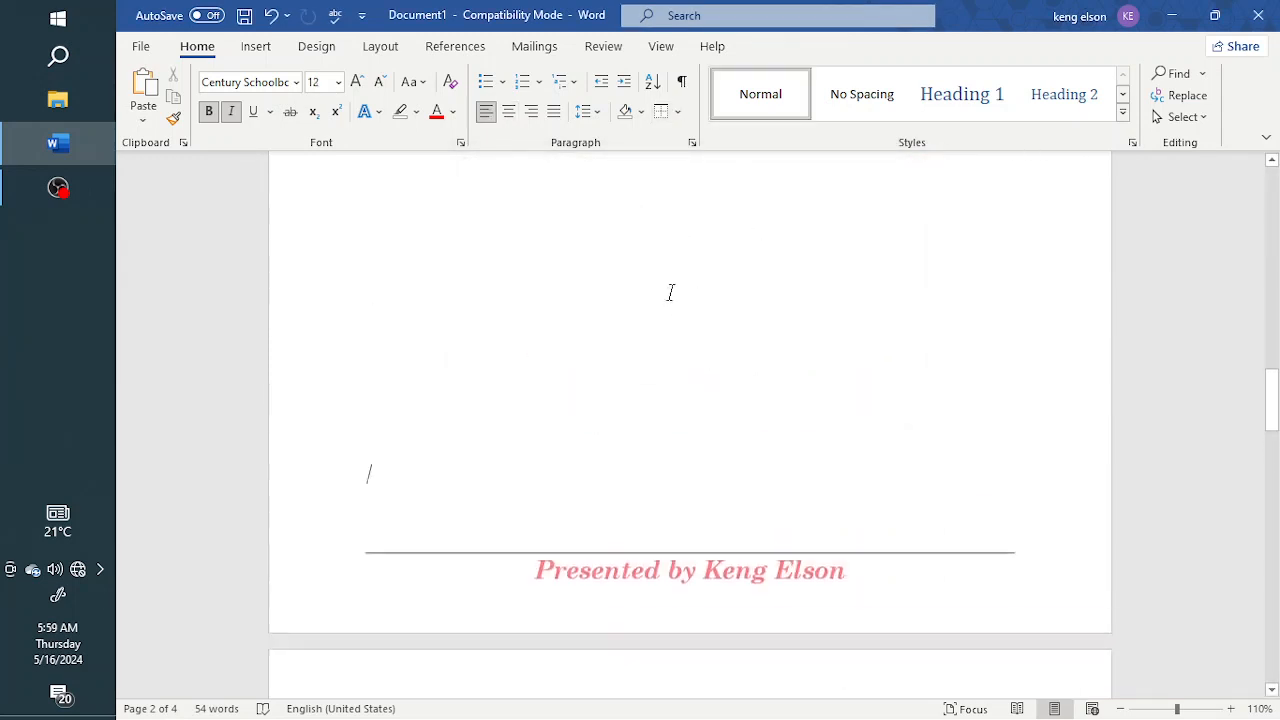
{"action": "scroll", "coordinate": [669, 291], "scroll_direction": "down", "scroll_amount": 6}
{"action": "scroll", "coordinate": [677, 286], "scroll_direction": "up", "scroll_amount": 2}
{"action": "scroll", "coordinate": [677, 286], "scroll_direction": "down", "scroll_amount": 4}
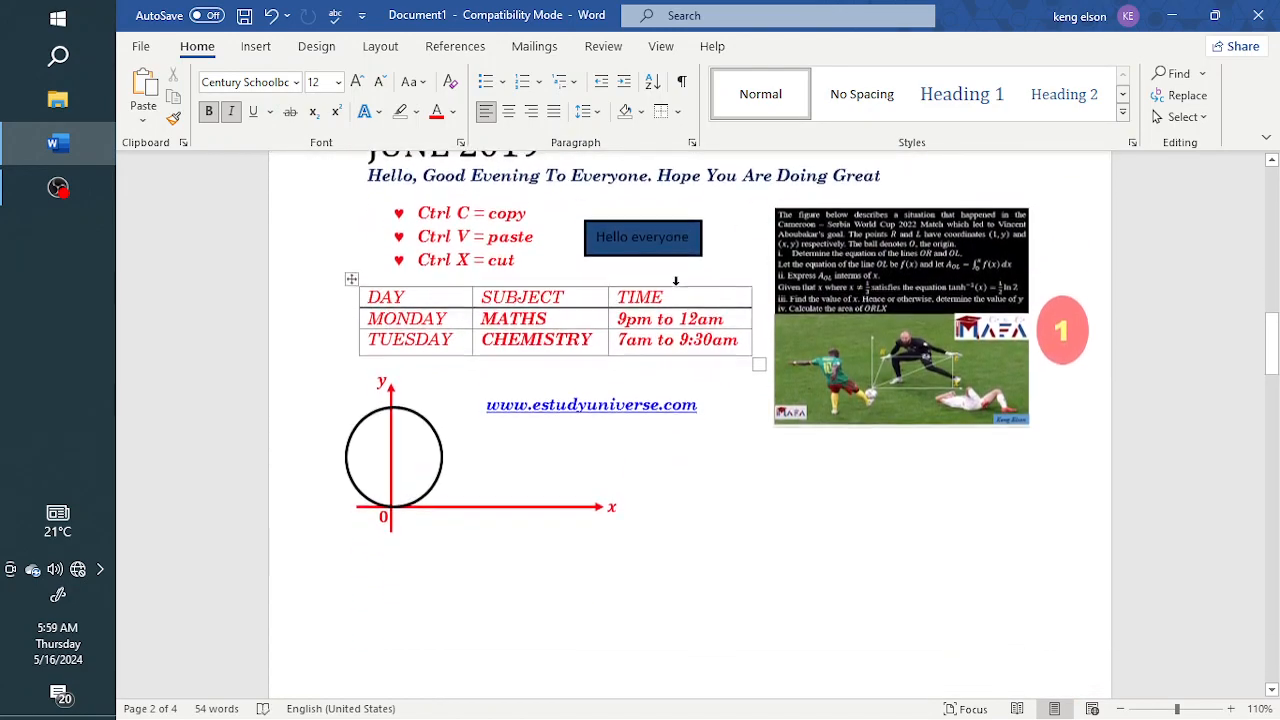
{"action": "scroll", "coordinate": [677, 286], "scroll_direction": "up", "scroll_amount": 1}
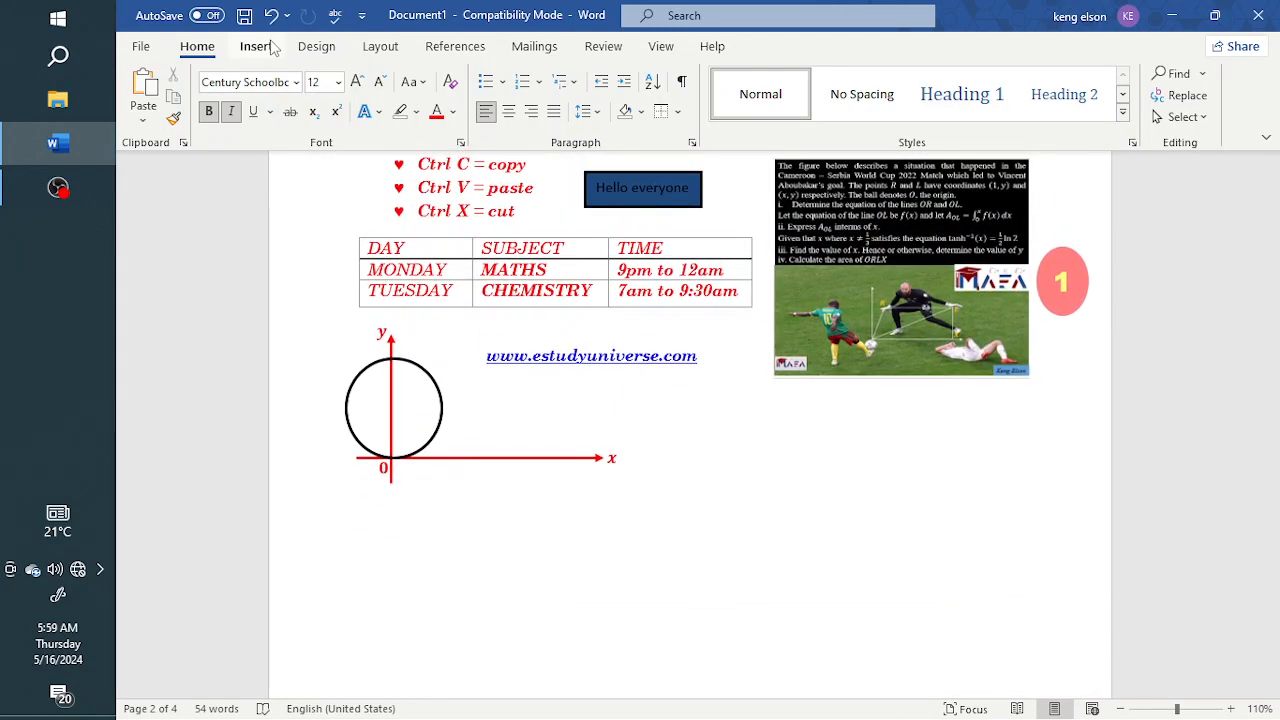
Insert a blank equation below the header on the page numbered 2
{"action": "left_click", "coordinate": [256, 46]}
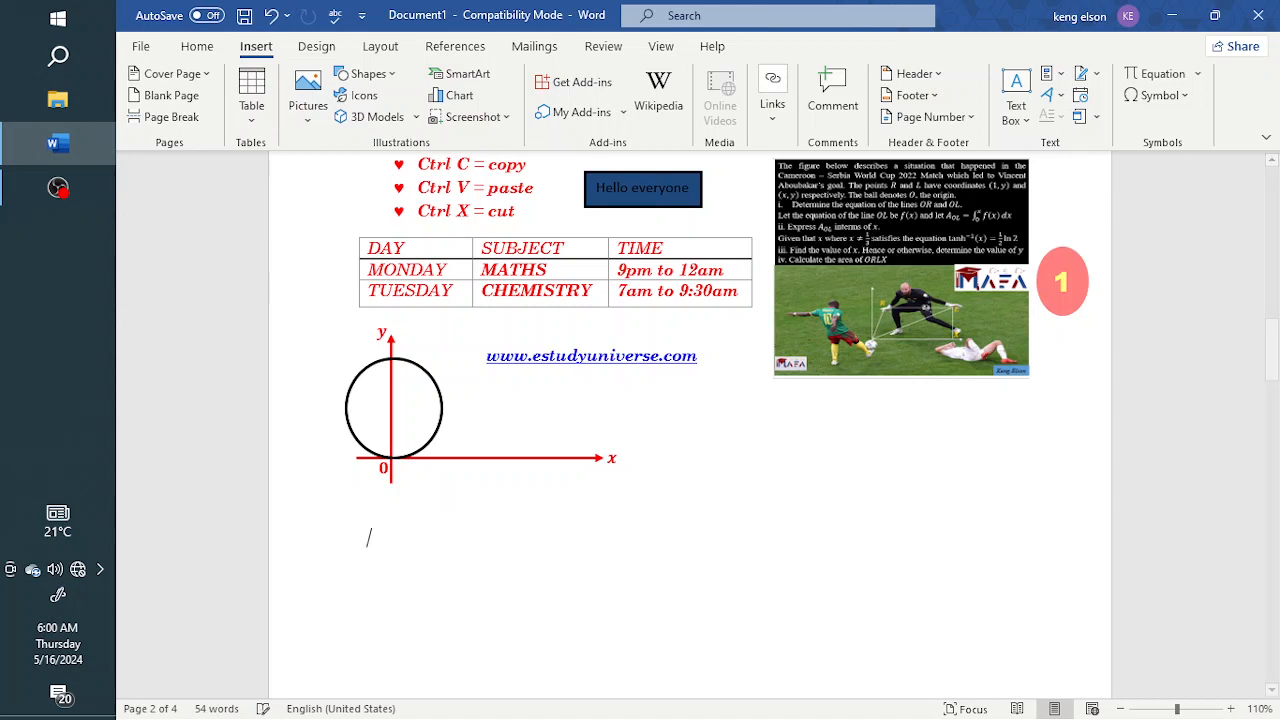
{"action": "scroll", "coordinate": [416, 445], "scroll_direction": "down", "scroll_amount": 10}
{"action": "scroll", "coordinate": [419, 438], "scroll_direction": "down", "scroll_amount": 1}
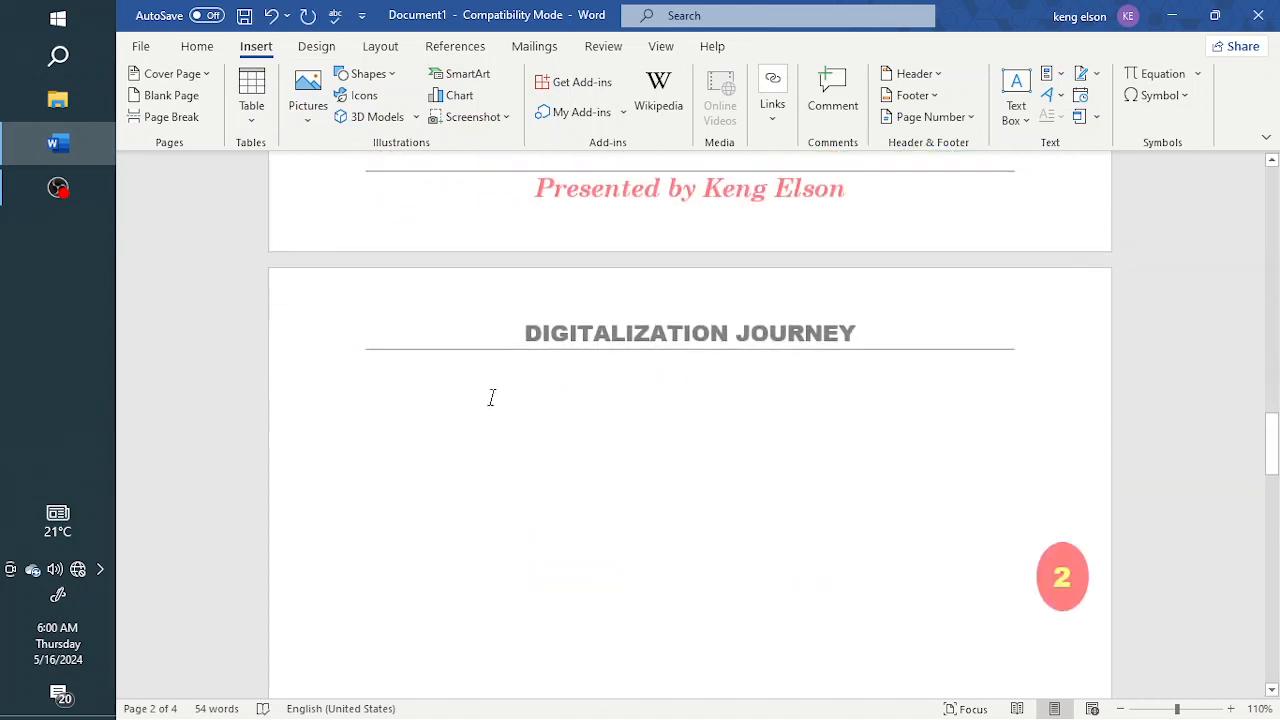
{"action": "scroll", "coordinate": [732, 254], "scroll_direction": "down", "scroll_amount": 2}
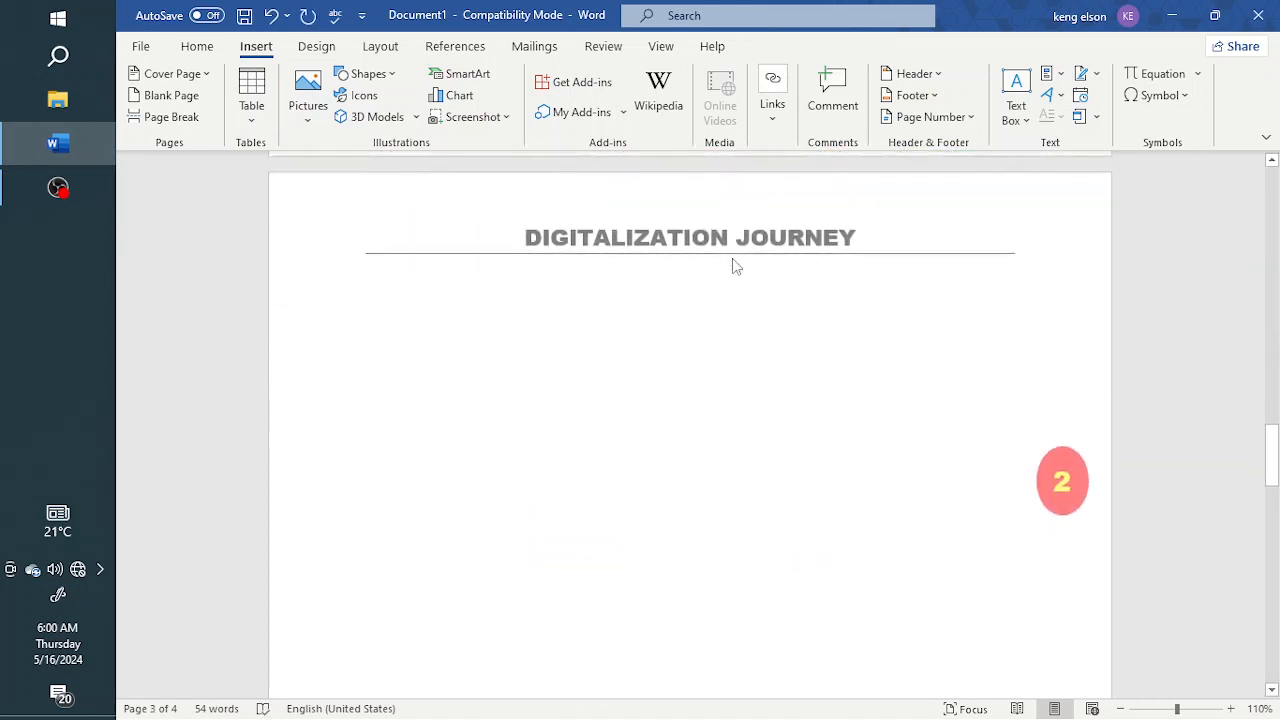
{"action": "left_click", "coordinate": [200, 50]}
{"action": "left_click", "coordinate": [258, 50]}
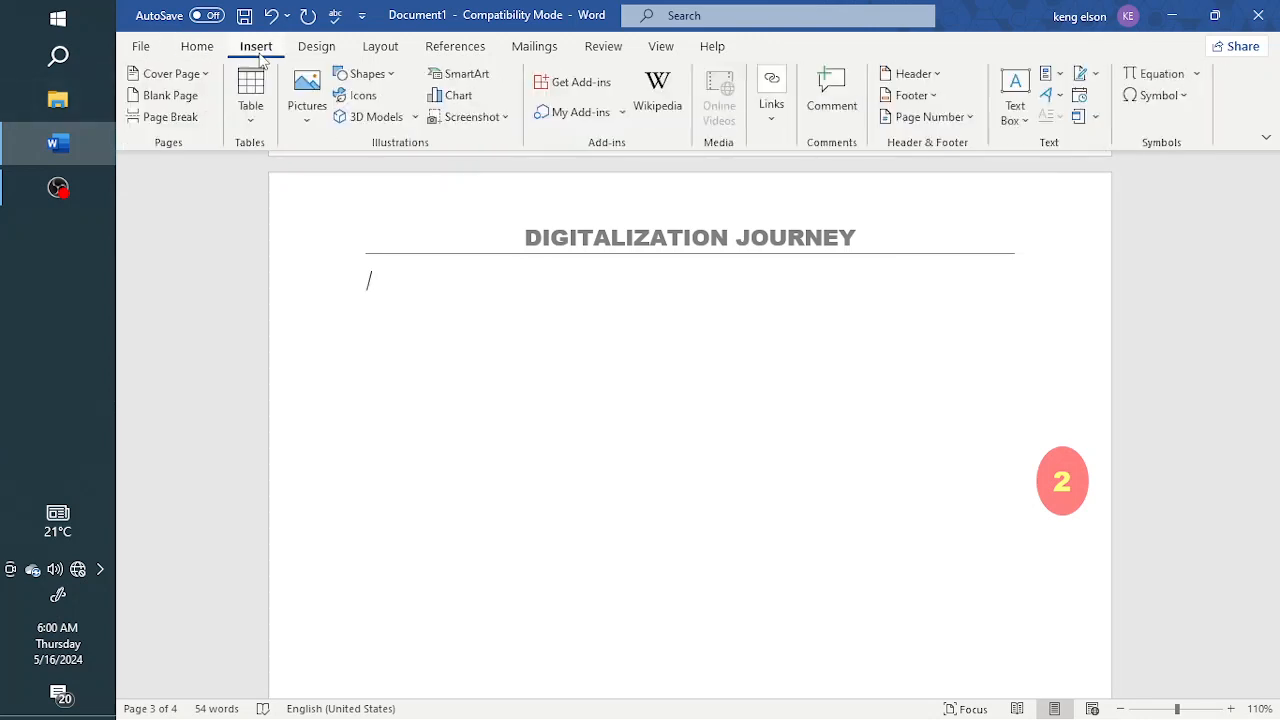
{"action": "left_click", "coordinate": [1160, 74]}
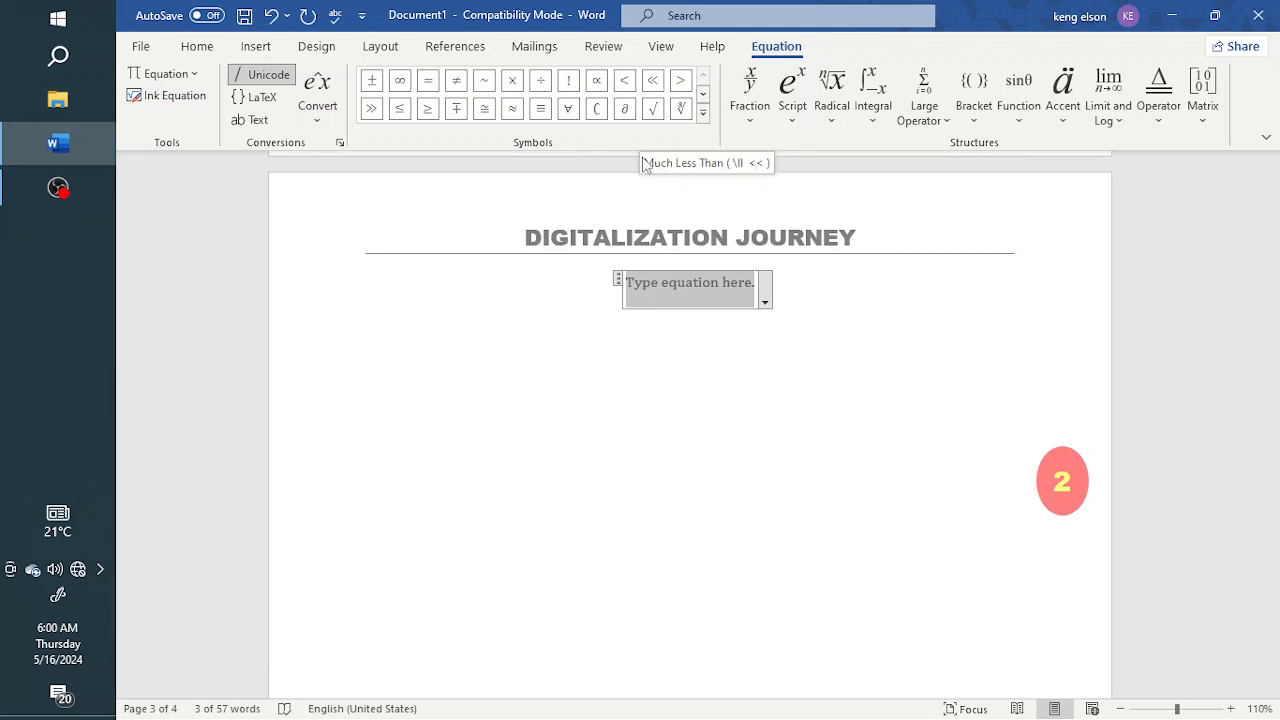
{"action": "left_click", "coordinate": [651, 328]}
{"action": "left_click", "coordinate": [677, 291]}
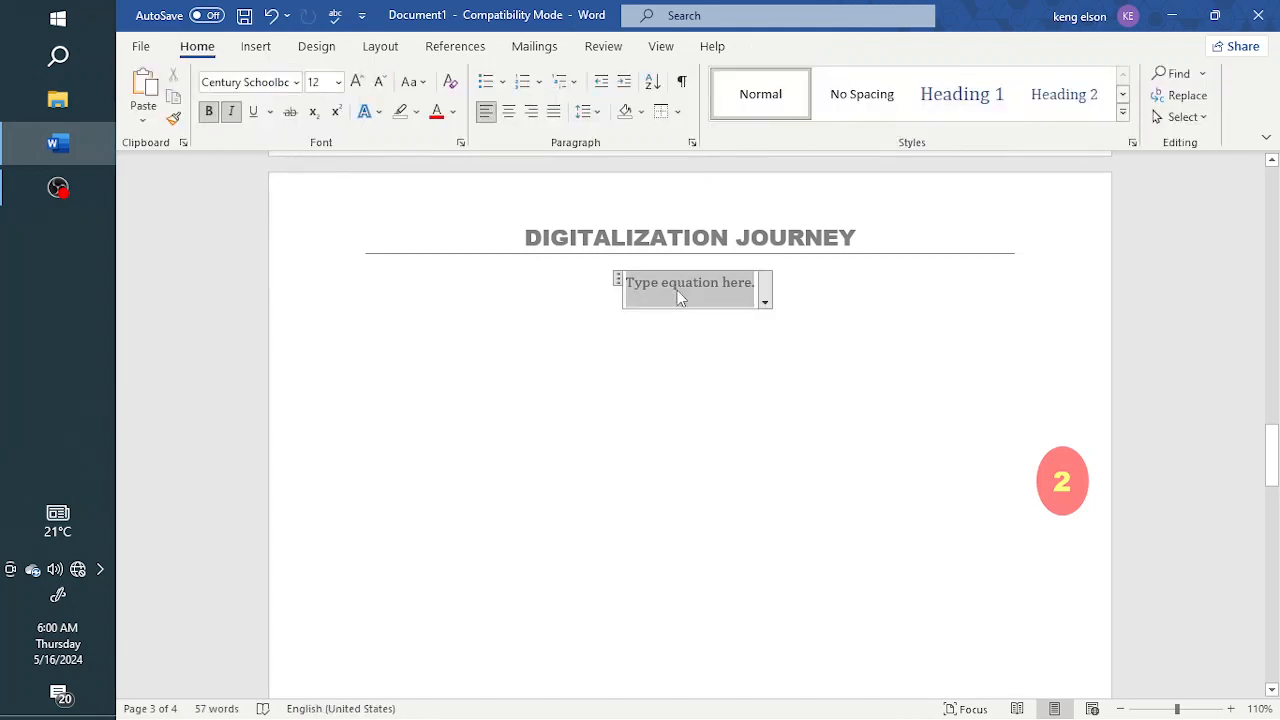
{"action": "left_click", "coordinate": [617, 369]}
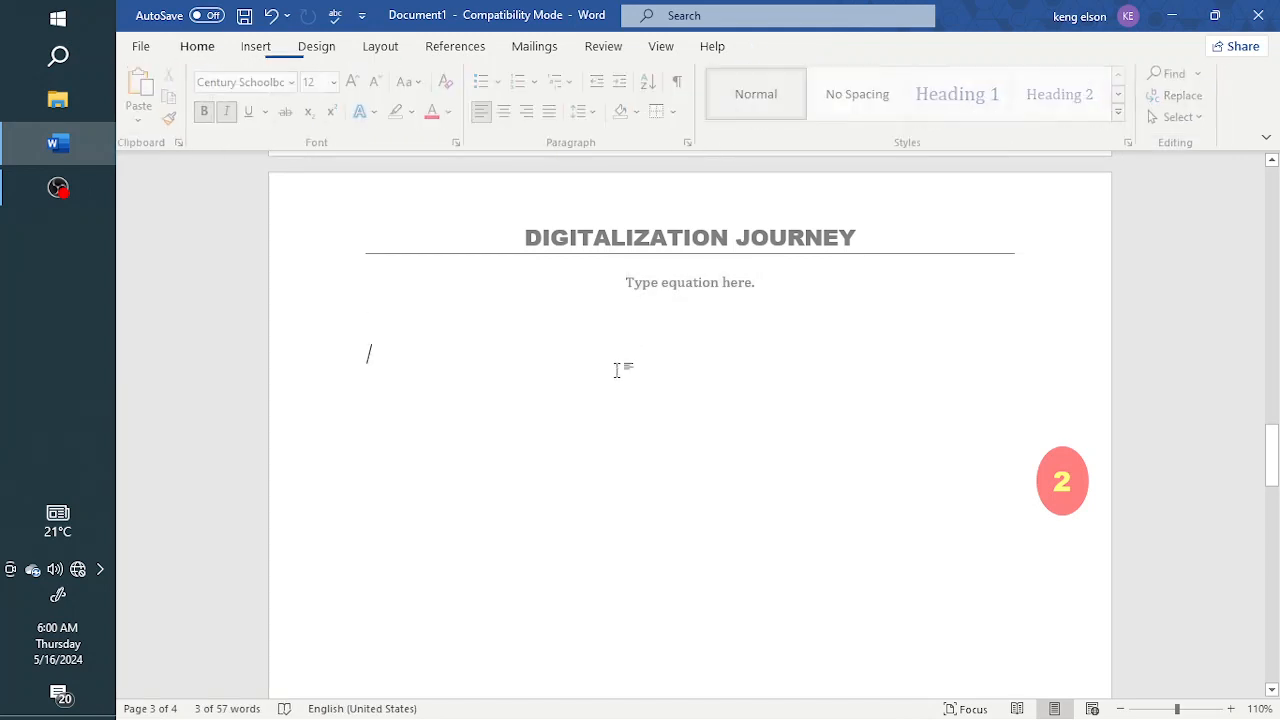
{"action": "left_click", "coordinate": [670, 288]}
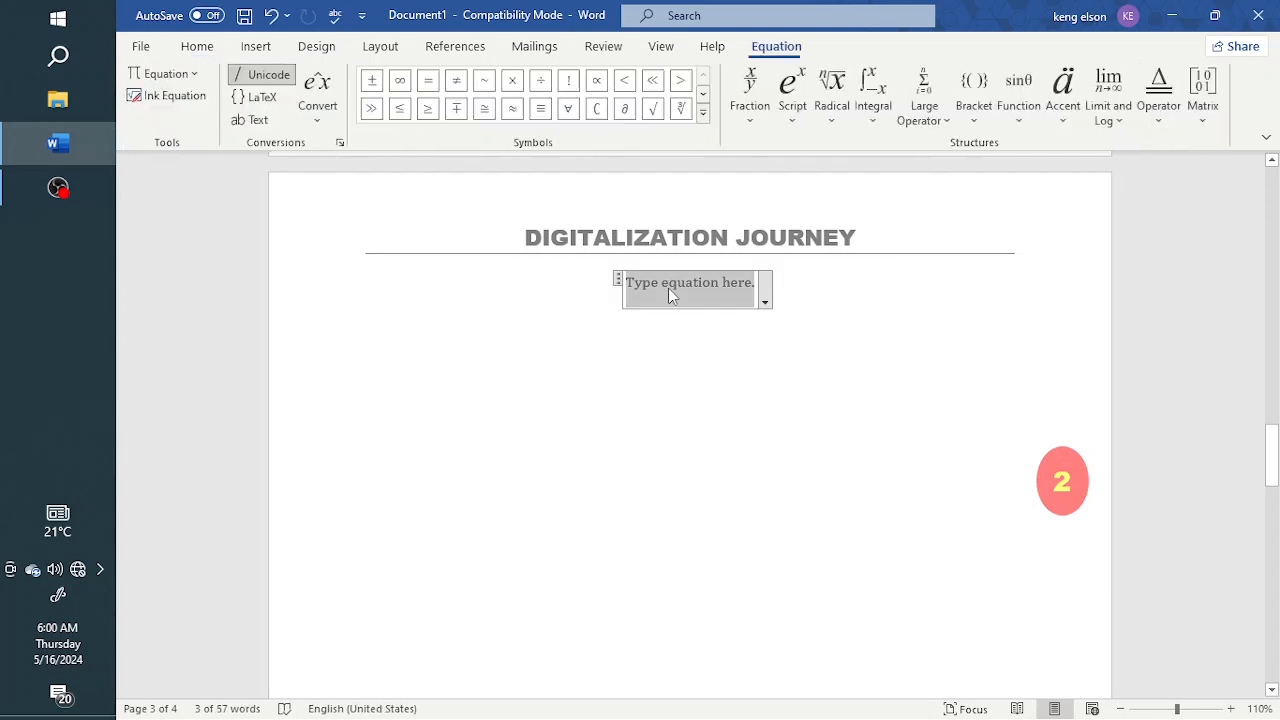
{"action": "left_click", "coordinate": [600, 343]}
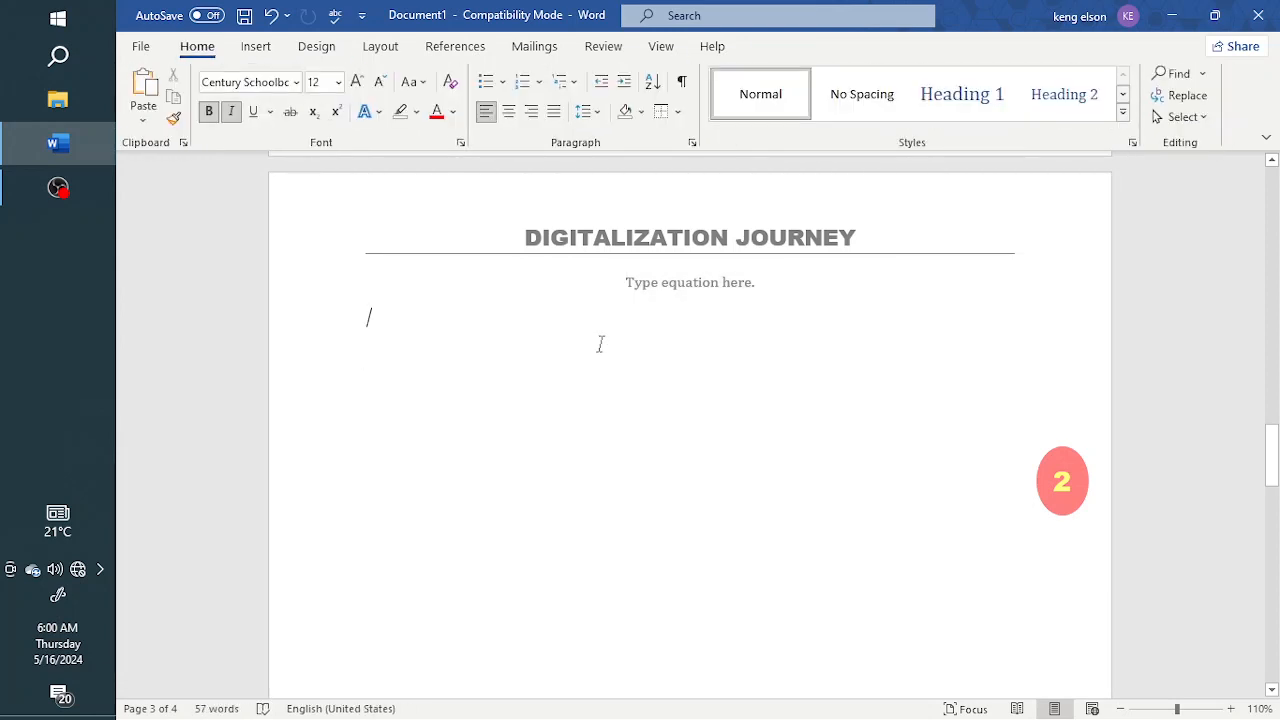
Fill the equation placeholder with a stacked fraction, 2 over 3
{"action": "left_click", "coordinate": [678, 296]}
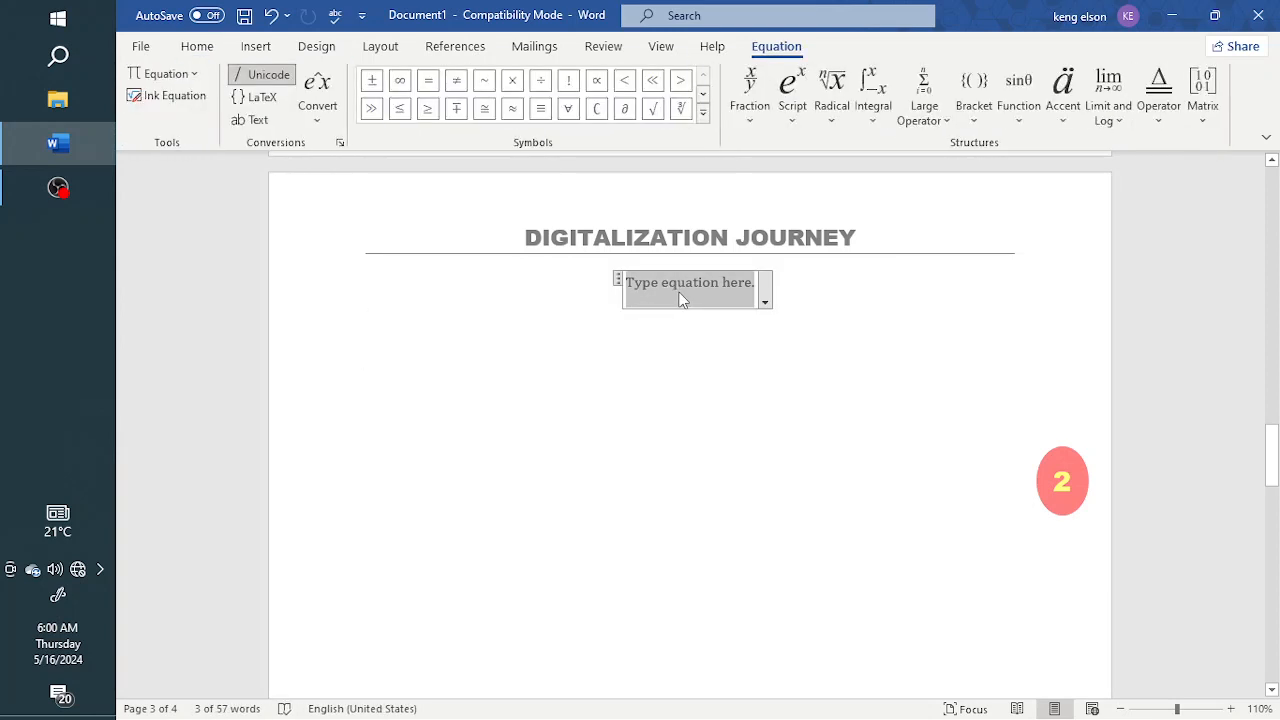
{"action": "left_click", "coordinate": [750, 118]}
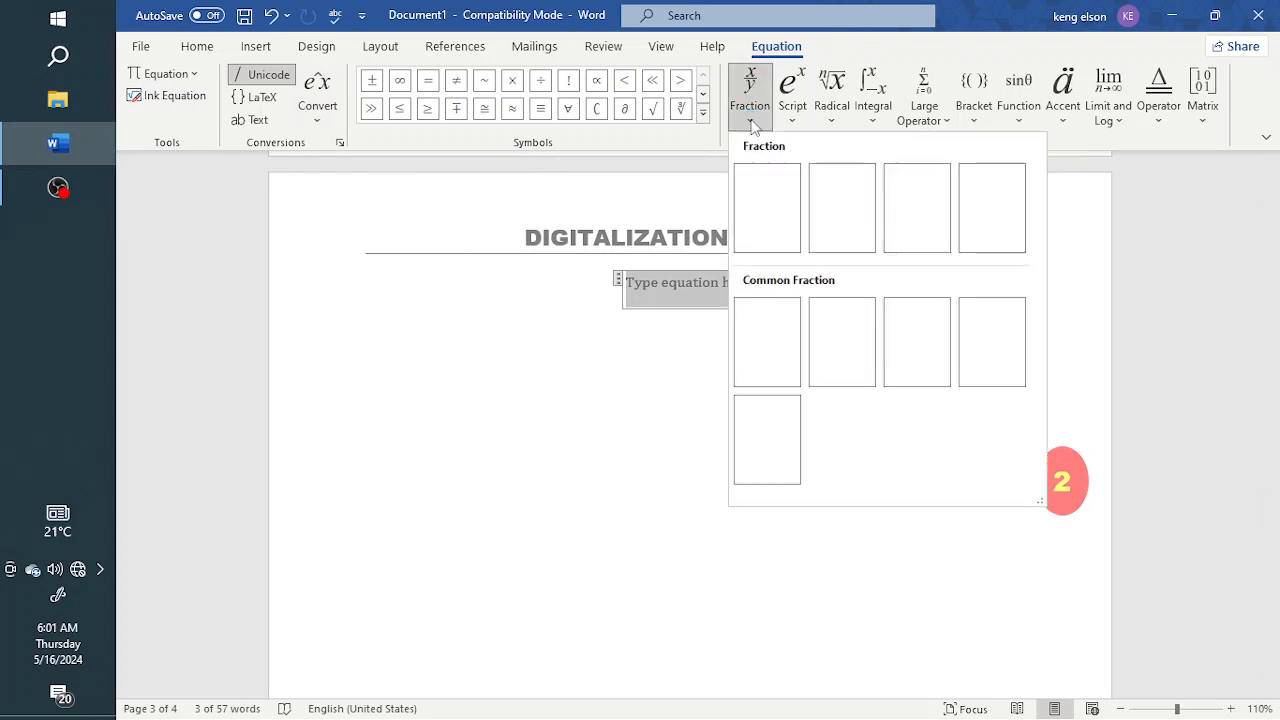
{"action": "left_click", "coordinate": [771, 238]}
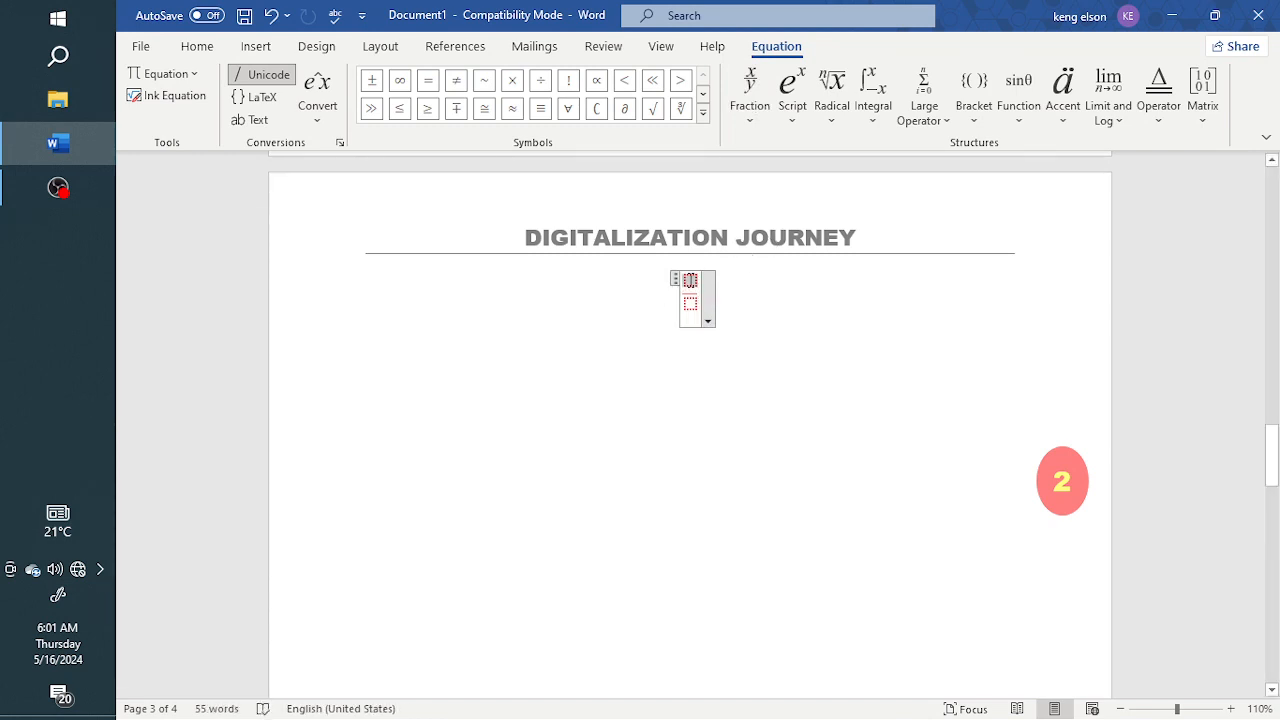
{"action": "type", "text": "2"}
{"action": "key", "text": "Down"}
{"action": "type", "text": "3"}
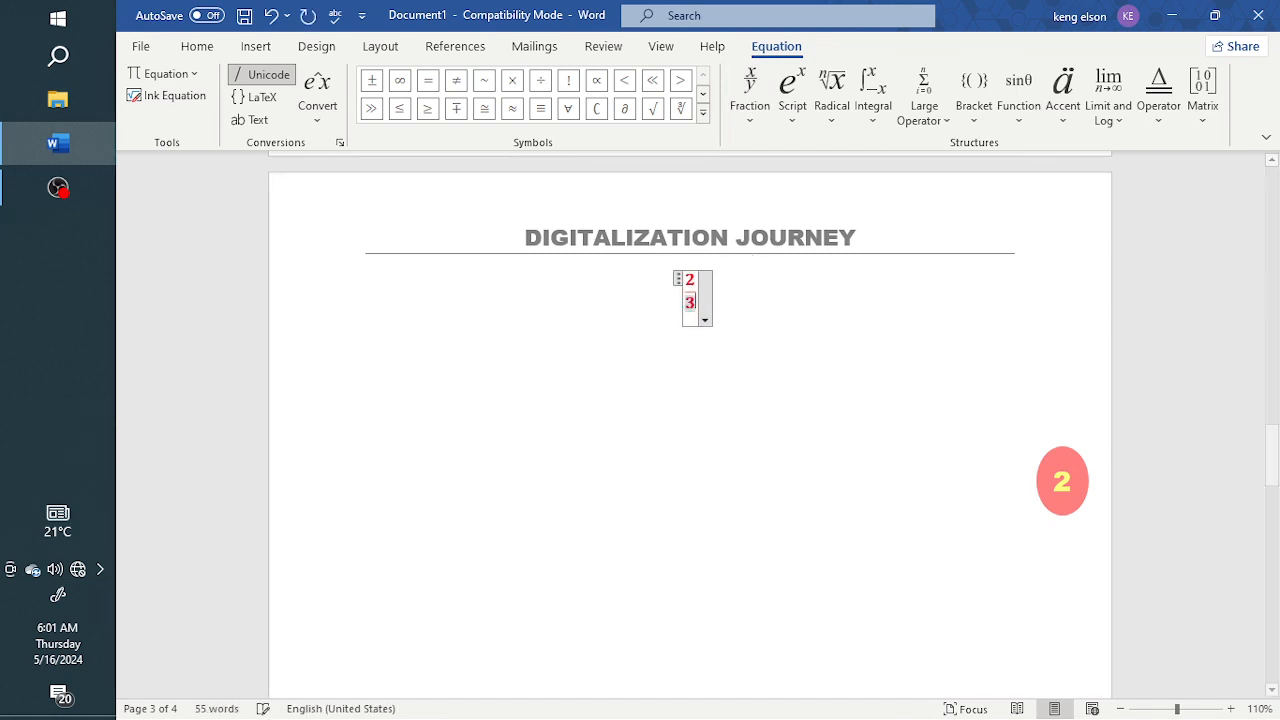
{"action": "left_click", "coordinate": [733, 295]}
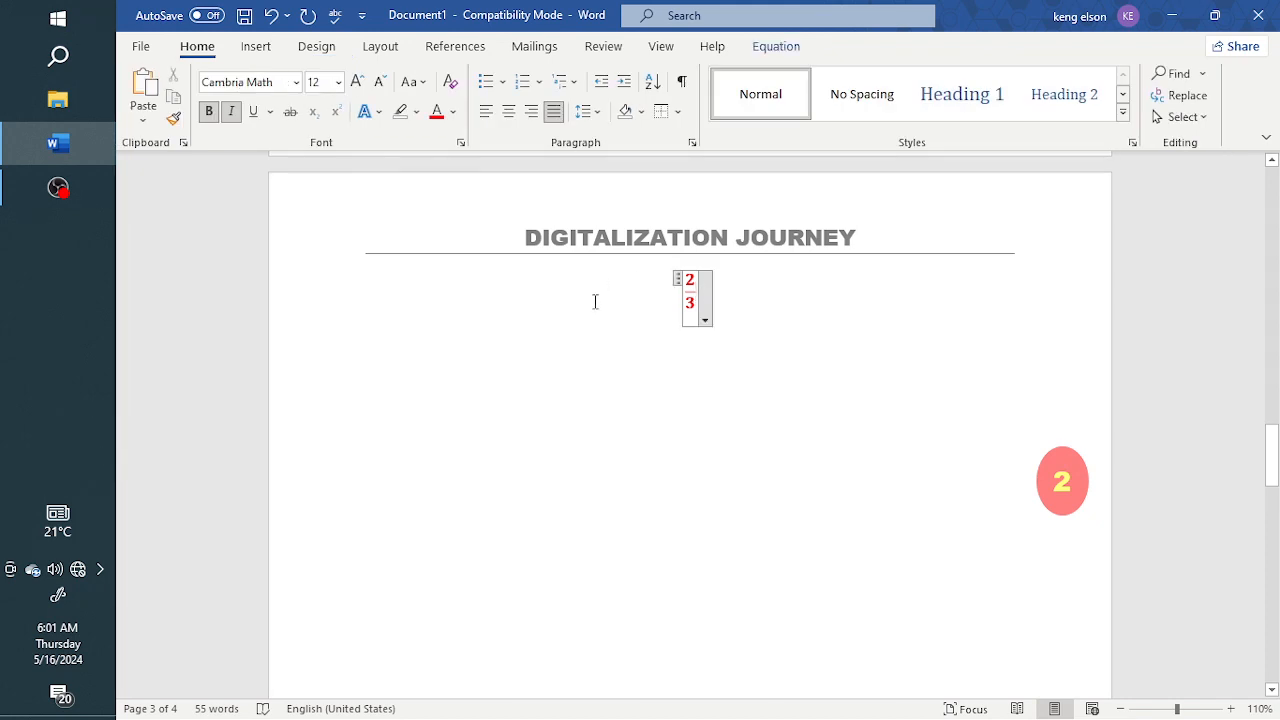
Add a superscript structure after the fraction with x as the base and 2 as the exponent
{"action": "left_click", "coordinate": [785, 48]}
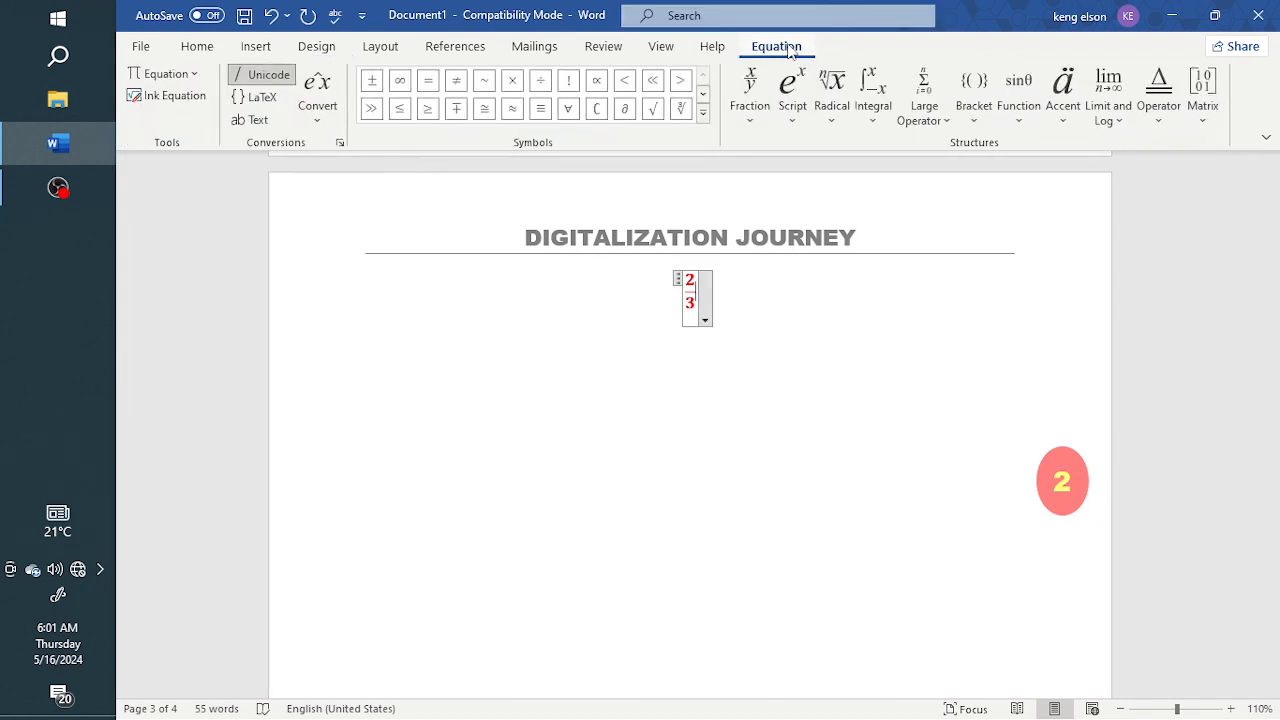
{"action": "left_click", "coordinate": [796, 114]}
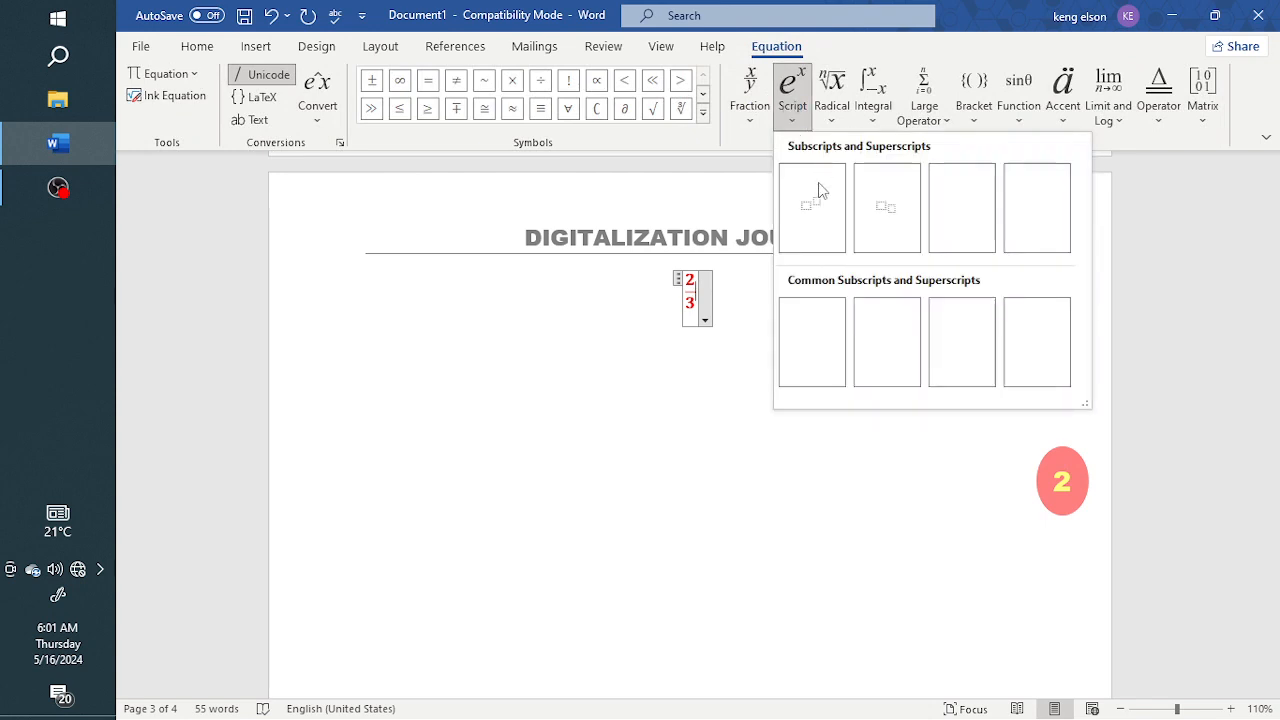
{"action": "left_click", "coordinate": [822, 220]}
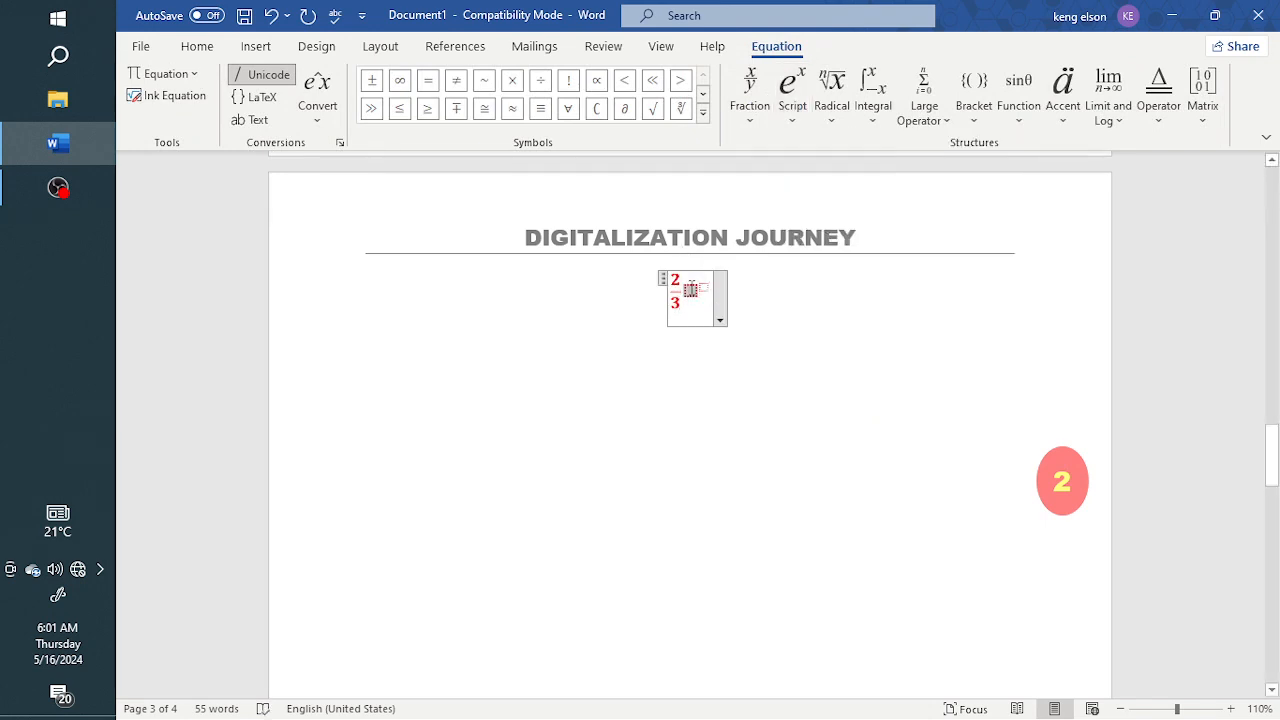
{"action": "type", "text": "x^"}
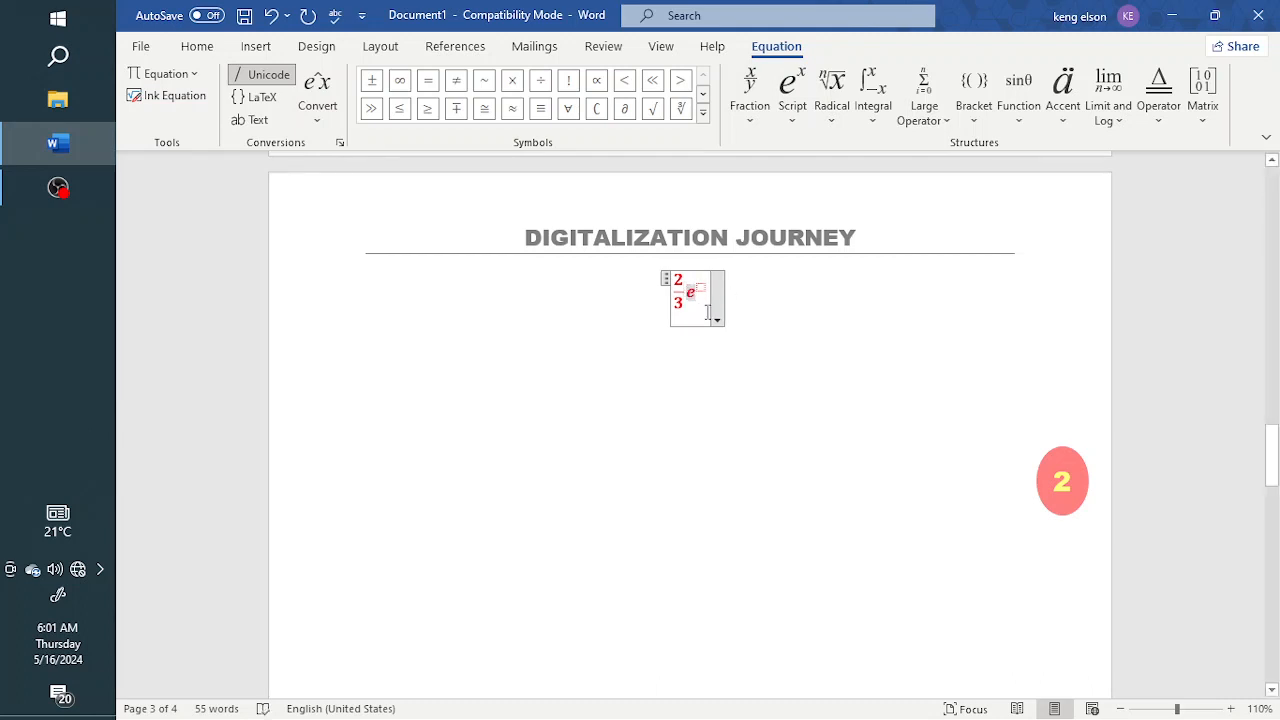
{"action": "type", "text": "2"}
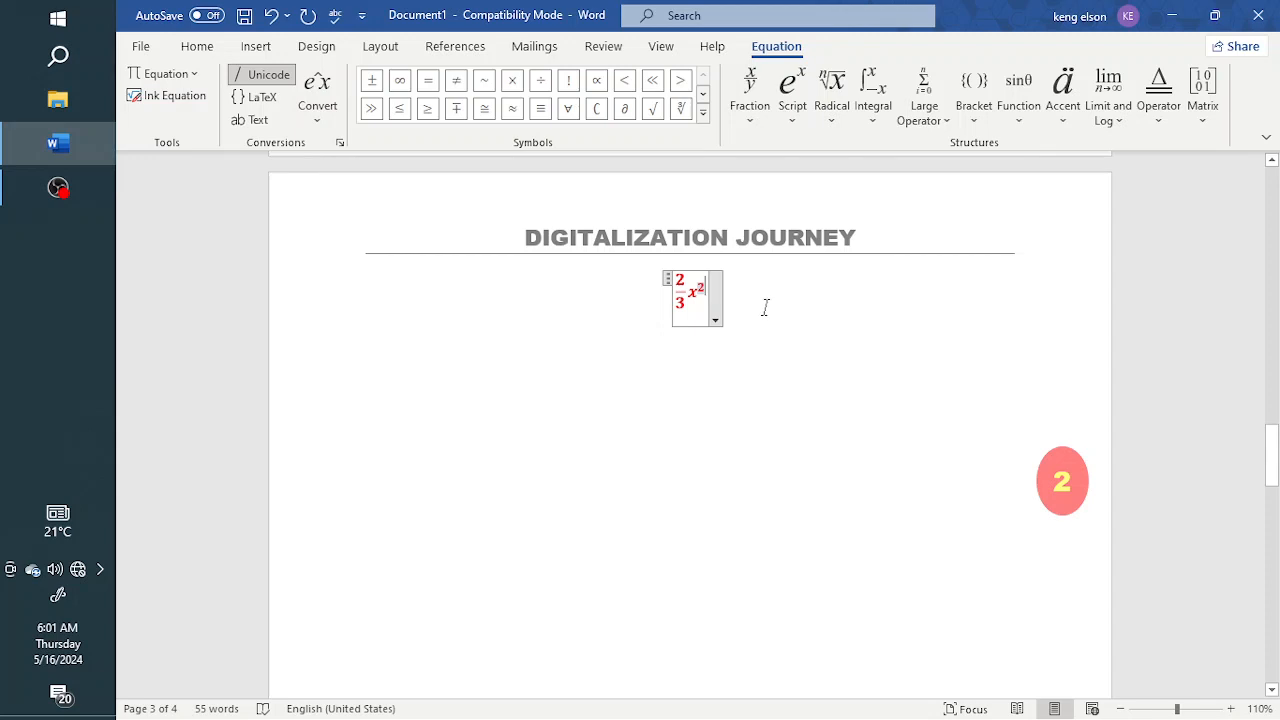
Examine the script, radical, integral, large operator and bracket structures available for the equation
{"action": "left_click", "coordinate": [831, 114]}
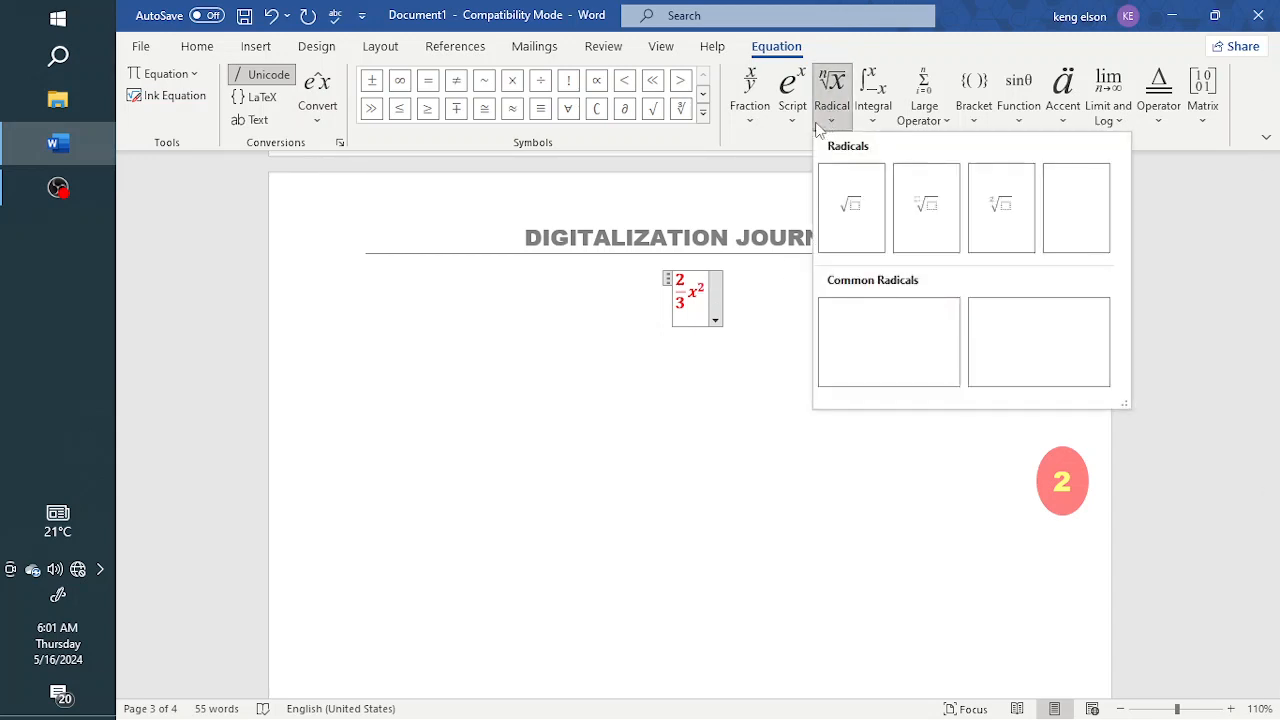
{"action": "left_click", "coordinate": [800, 132]}
{"action": "left_click", "coordinate": [800, 130]}
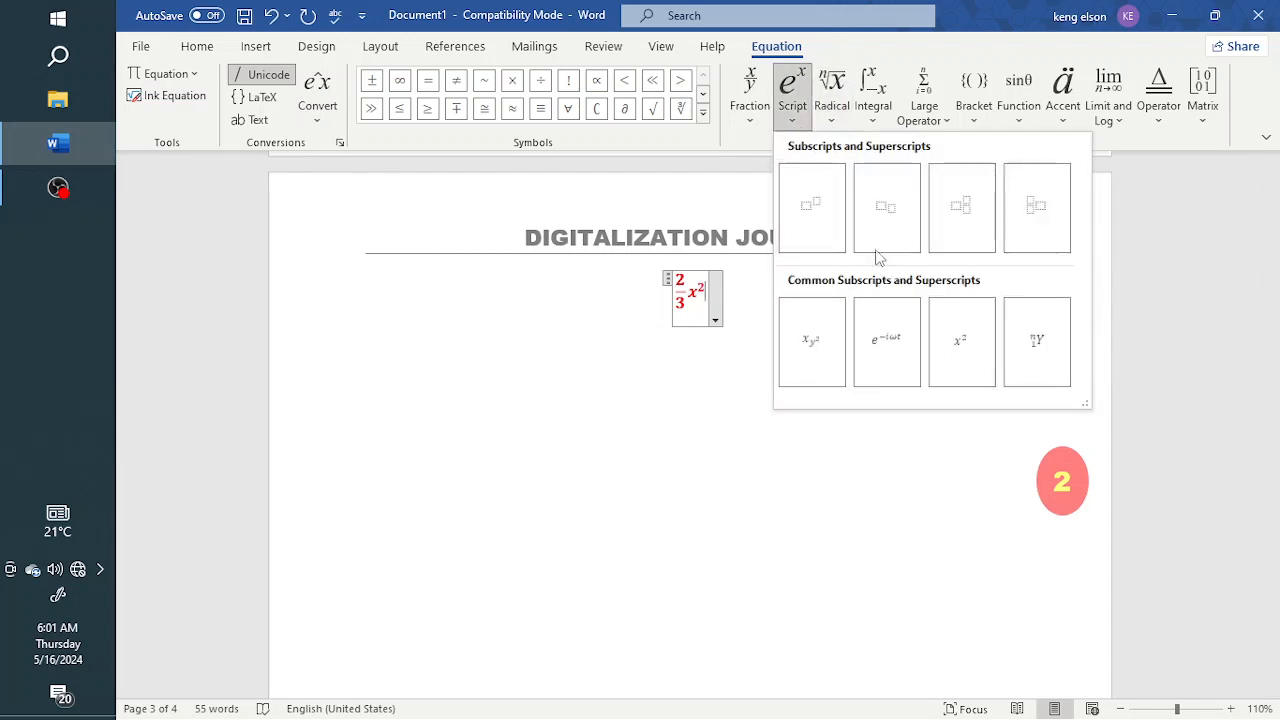
{"action": "left_click", "coordinate": [836, 116]}
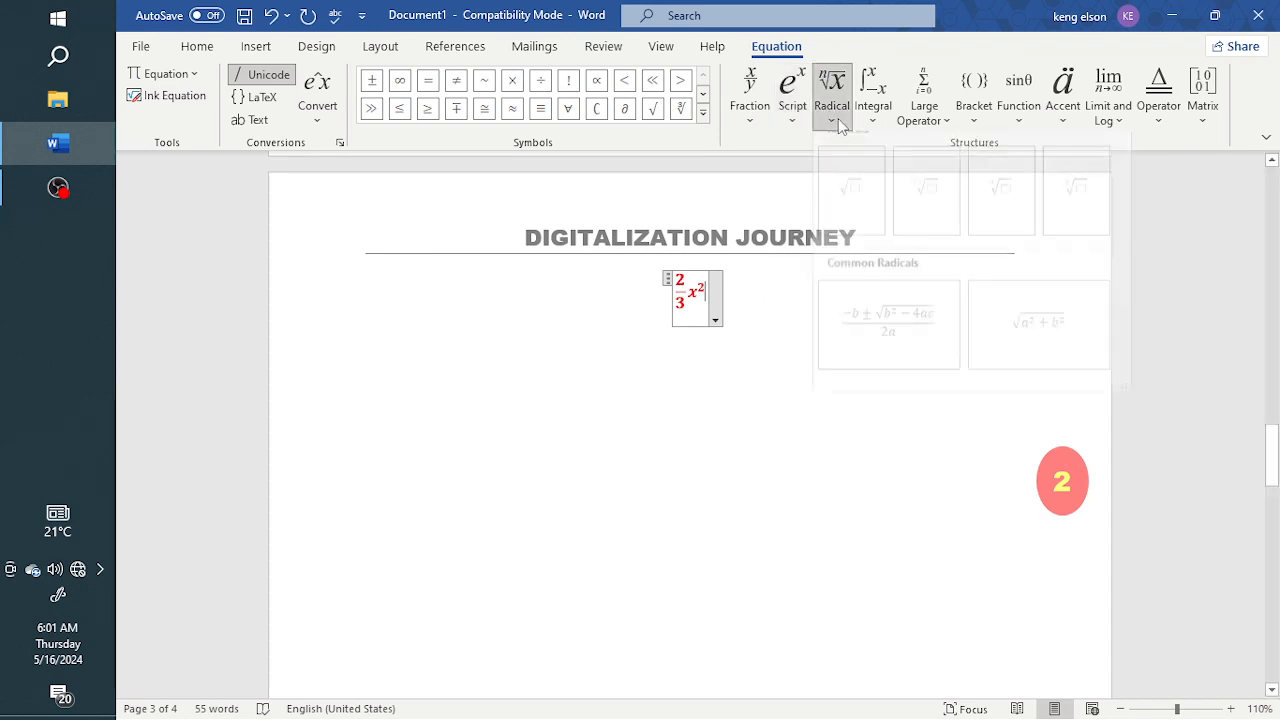
{"action": "left_click", "coordinate": [874, 108]}
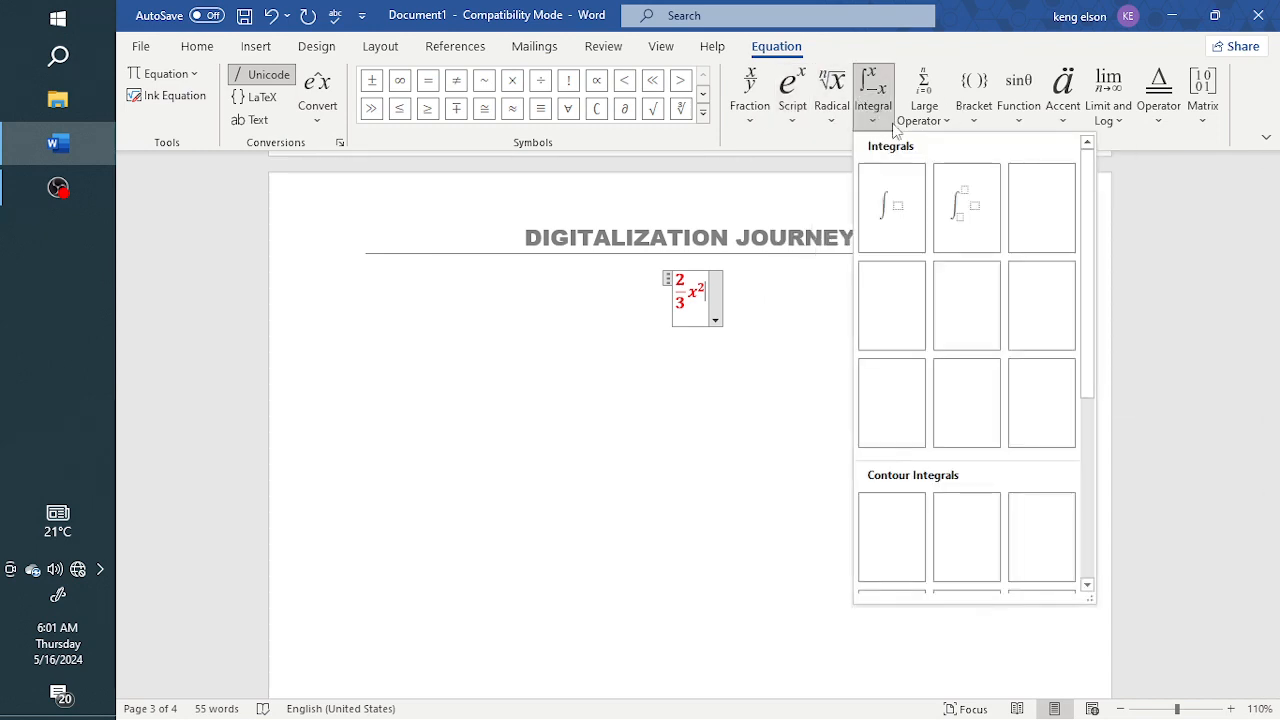
{"action": "left_click", "coordinate": [928, 112]}
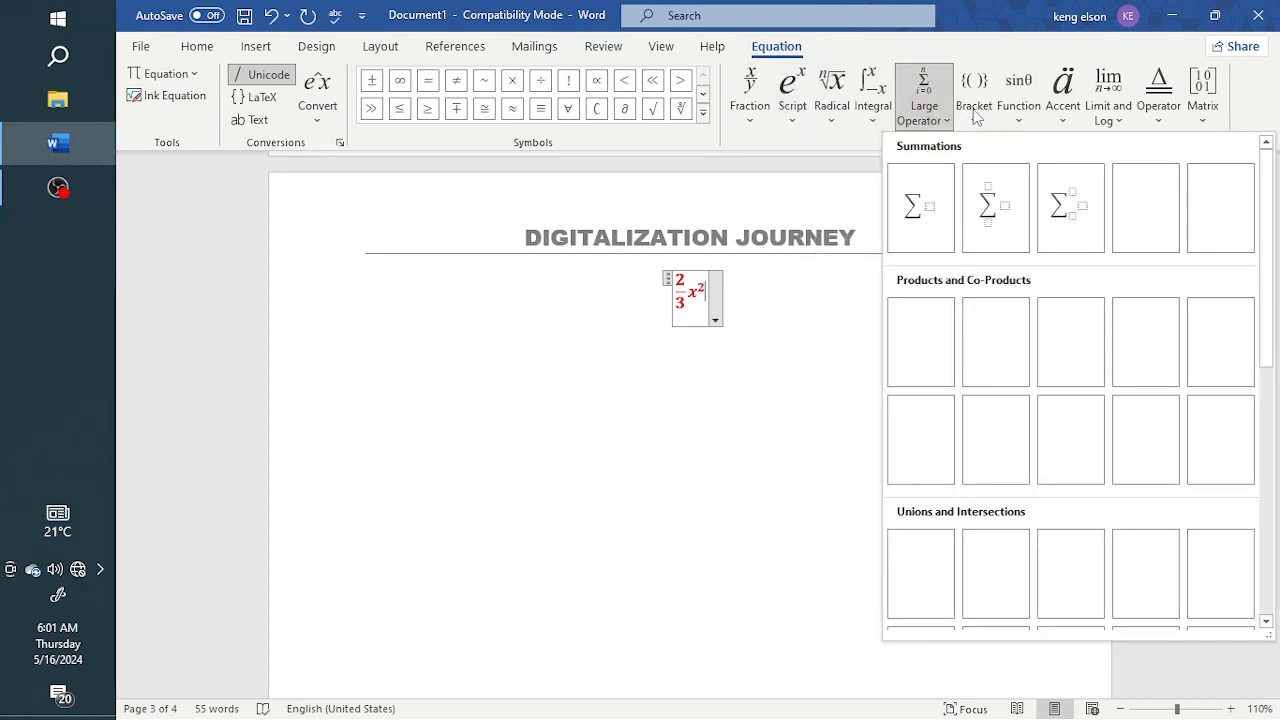
{"action": "left_click", "coordinate": [974, 108]}
{"action": "left_click", "coordinate": [735, 318]}
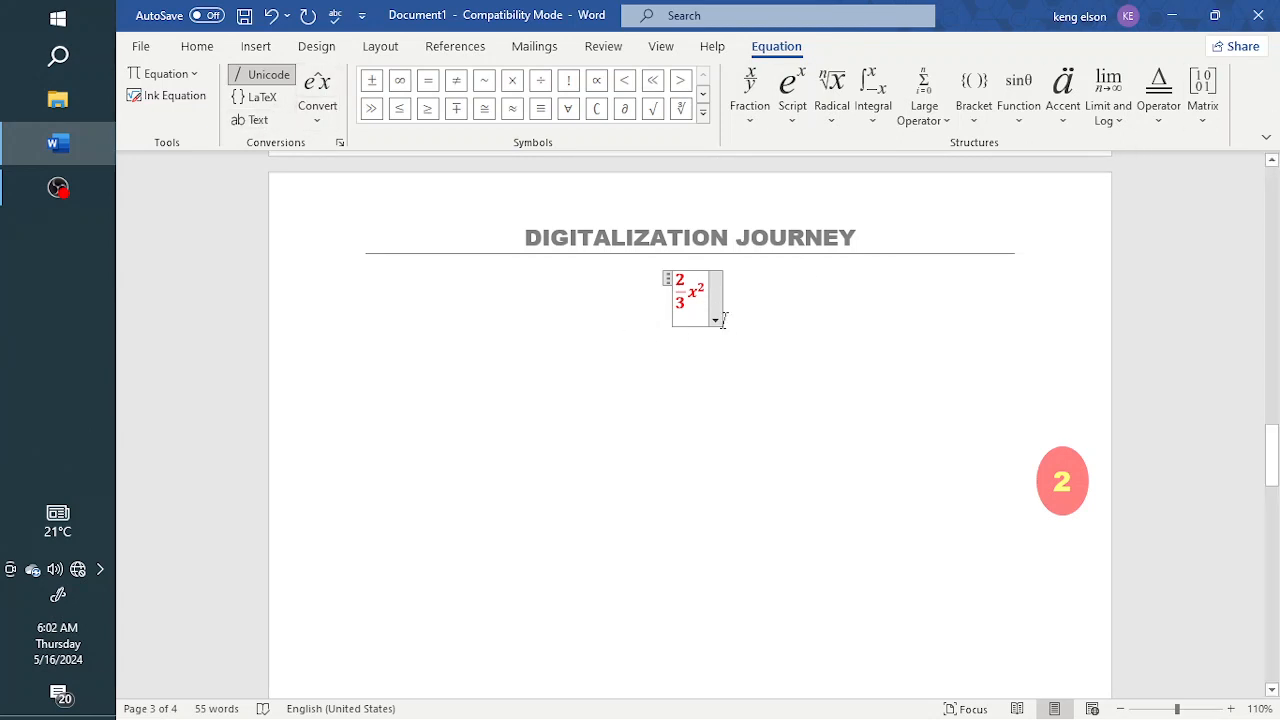
Delete the whole equation from the page
{"action": "key", "text": "BackSpace"}
{"action": "key", "text": "BackSpace"}
{"action": "key", "text": "BackSpace"}
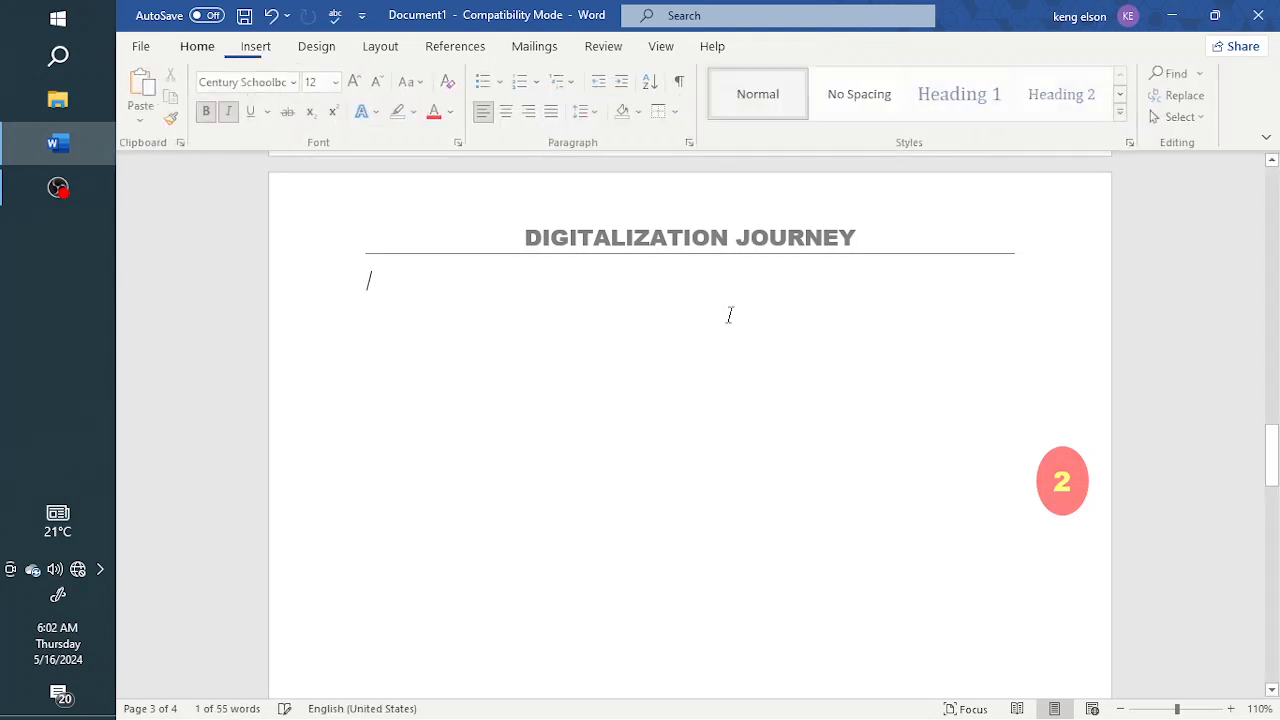
Insert the black circled 3 from the recently used symbols below the header
{"action": "left_click", "coordinate": [257, 50]}
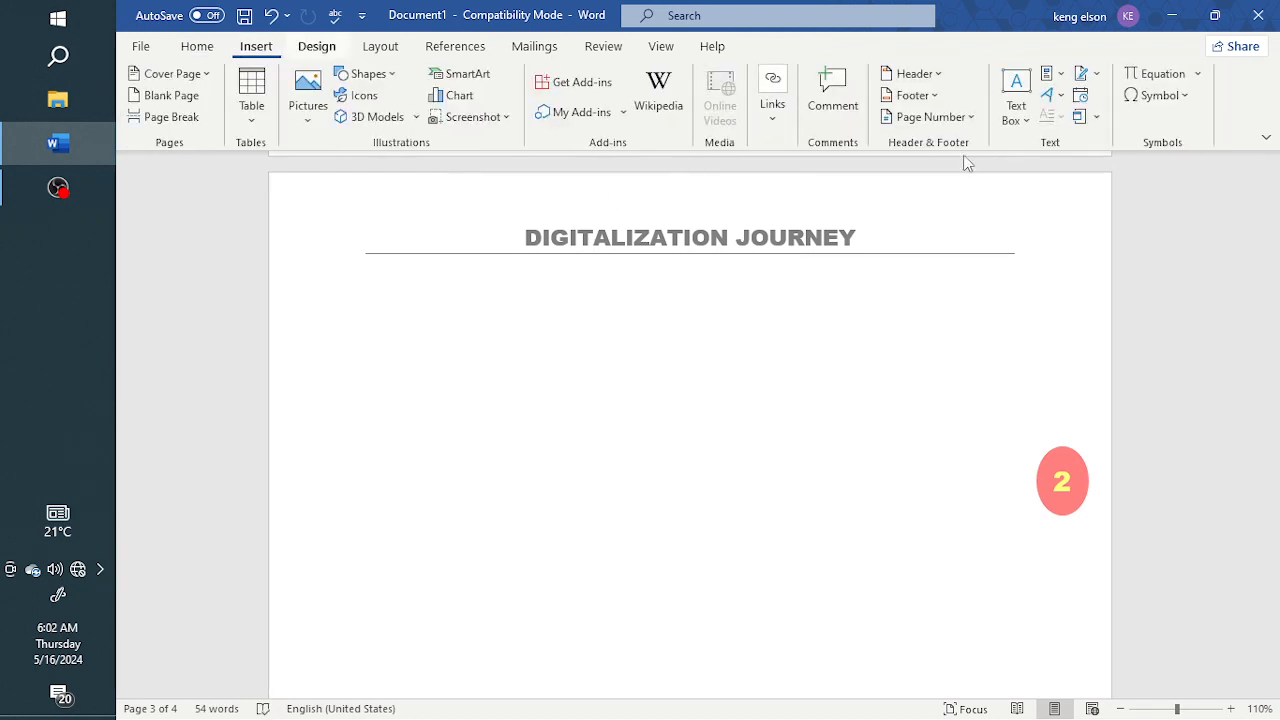
{"action": "left_click", "coordinate": [1163, 97]}
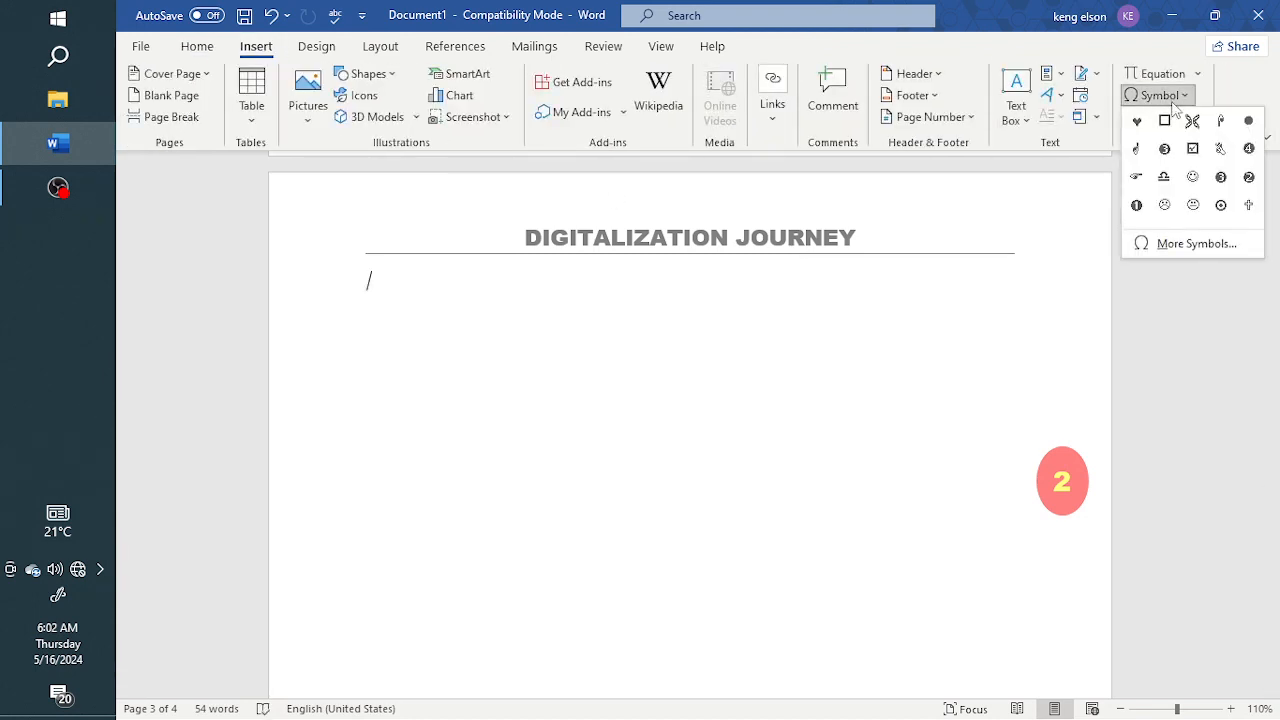
{"action": "left_click", "coordinate": [1164, 150]}
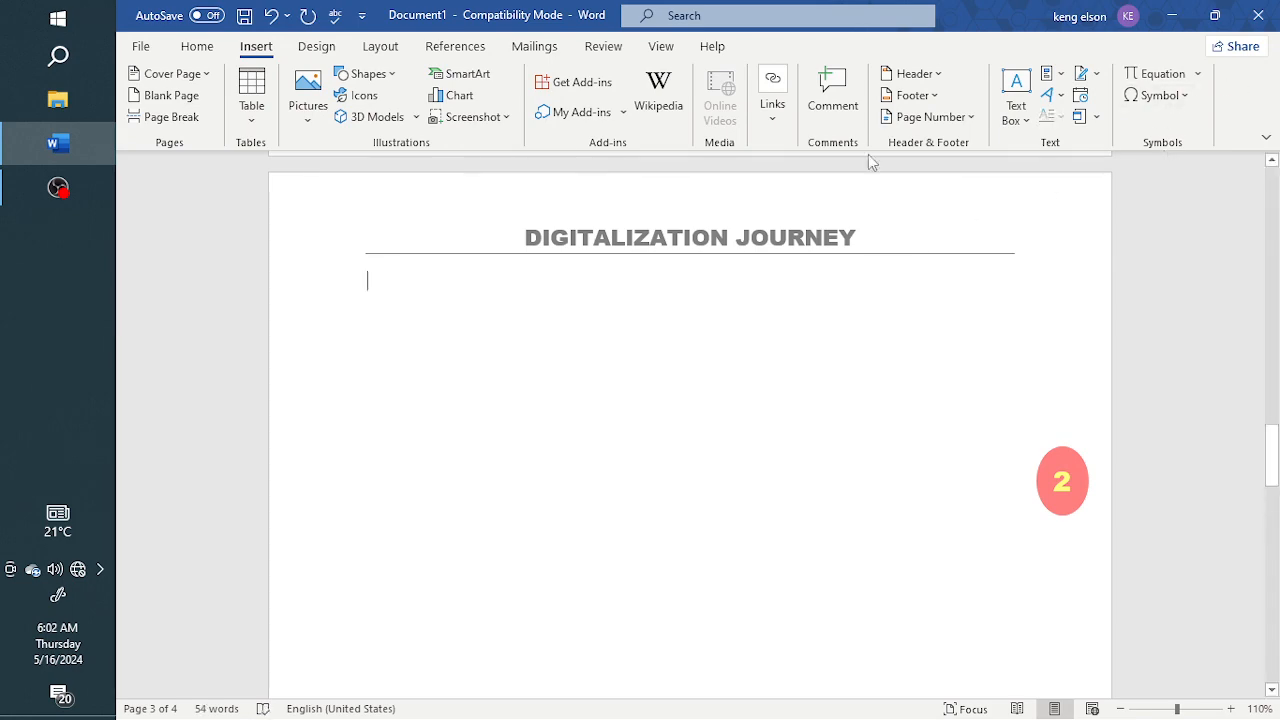
Insert the four-petal Wingdings symbol, character code 203, from the full symbol collection
{"action": "left_click", "coordinate": [1163, 95]}
{"action": "left_click", "coordinate": [1183, 244]}
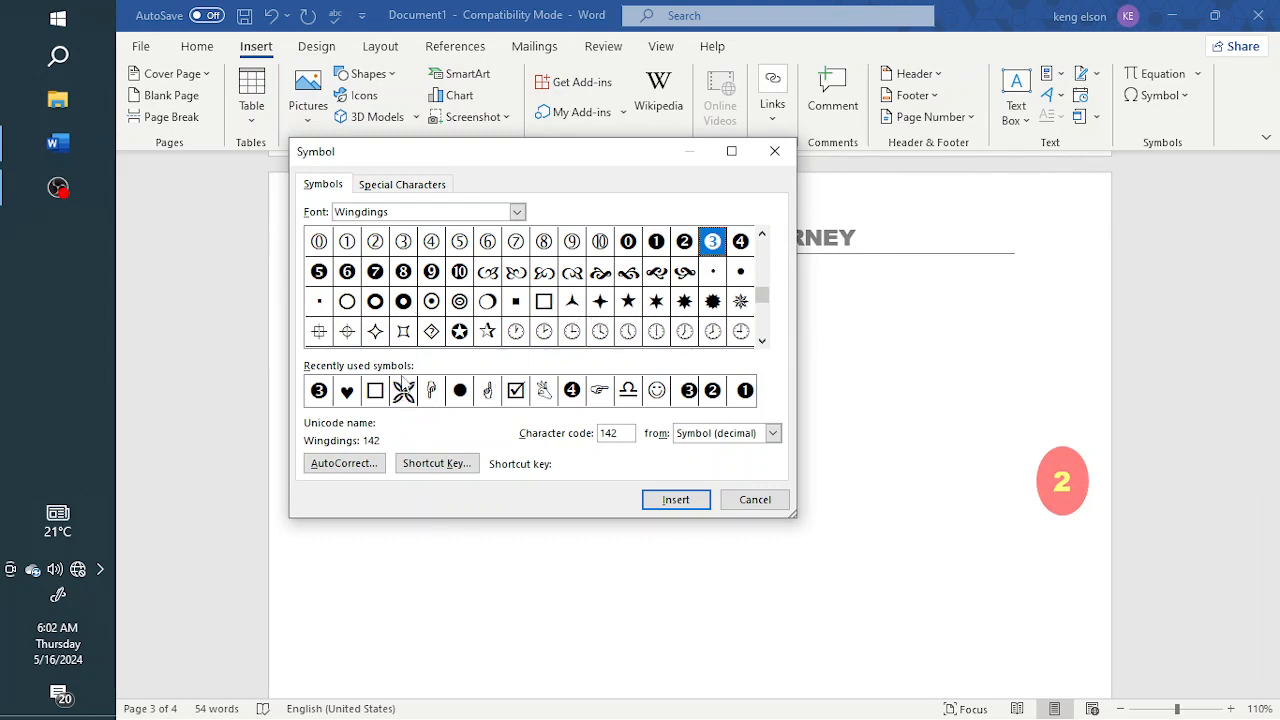
{"action": "left_click", "coordinate": [404, 392]}
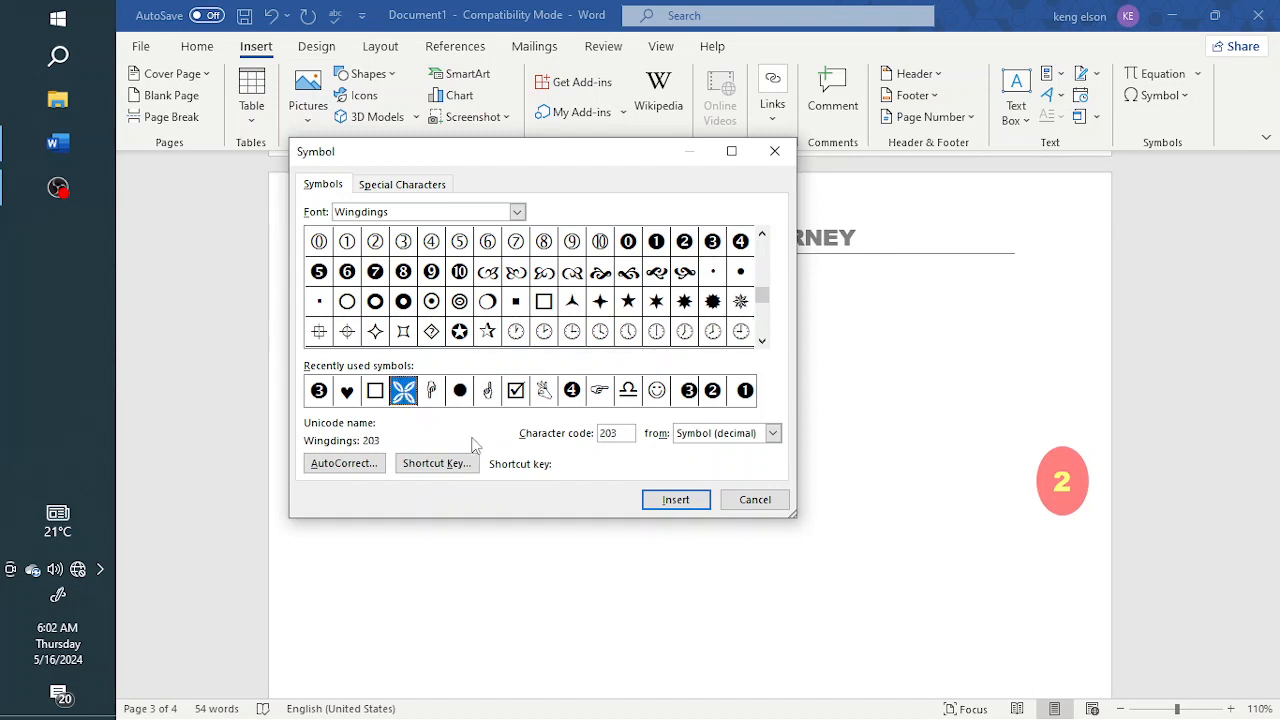
{"action": "left_click", "coordinate": [674, 502]}
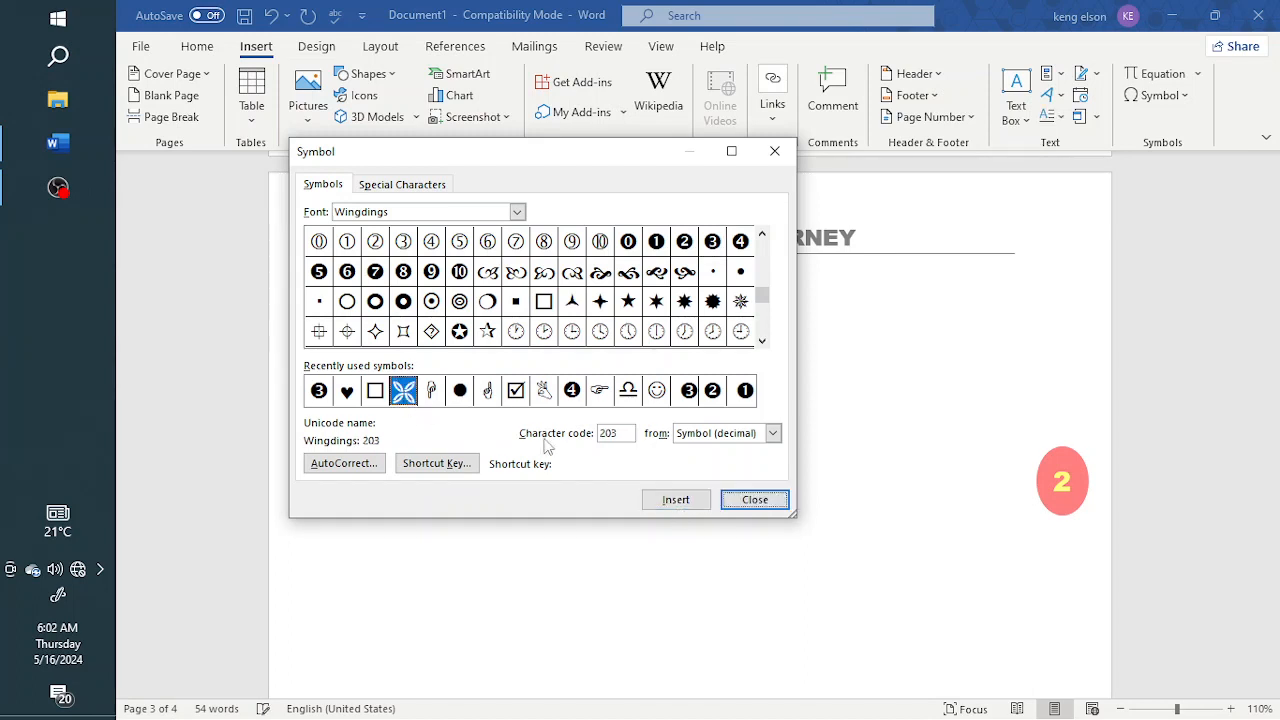
{"action": "left_click", "coordinate": [776, 504]}
Delete the inserted four-petal symbol from the page
{"action": "left_click_drag", "start_coordinate": [368, 290], "coordinate": [425, 281]}
{"action": "left_click", "coordinate": [402, 295]}
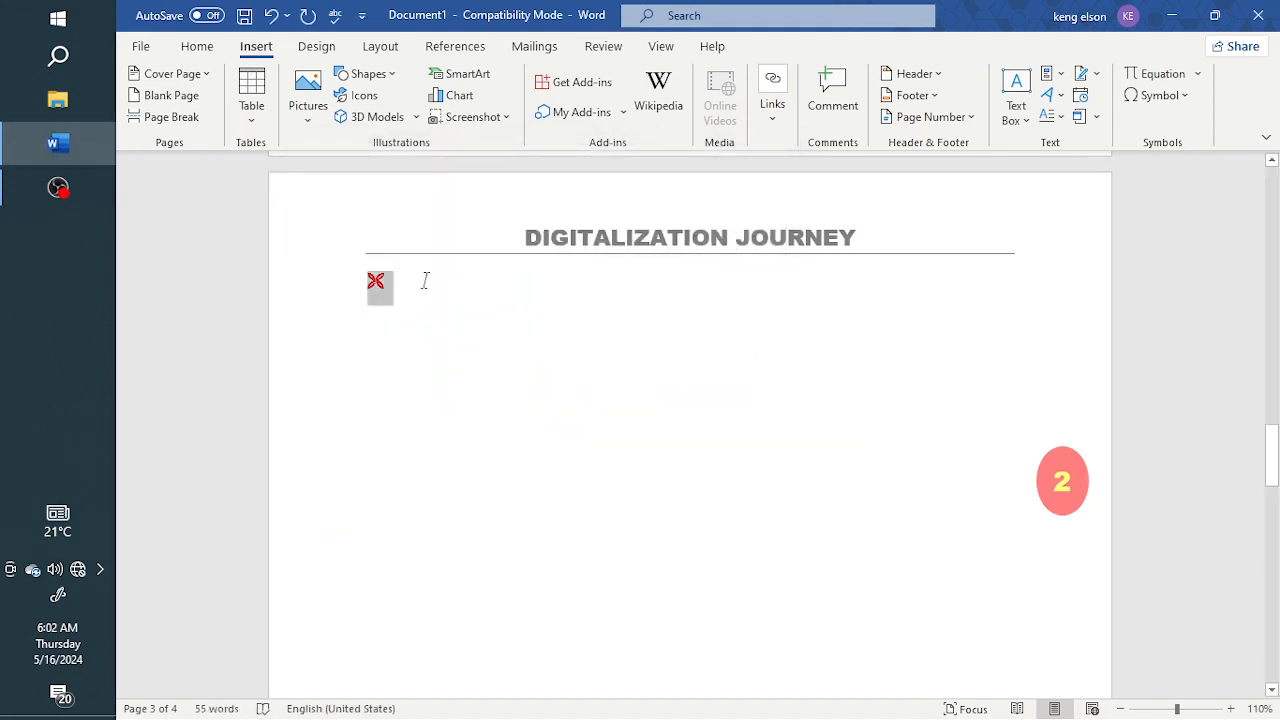
{"action": "key", "text": "Delete"}
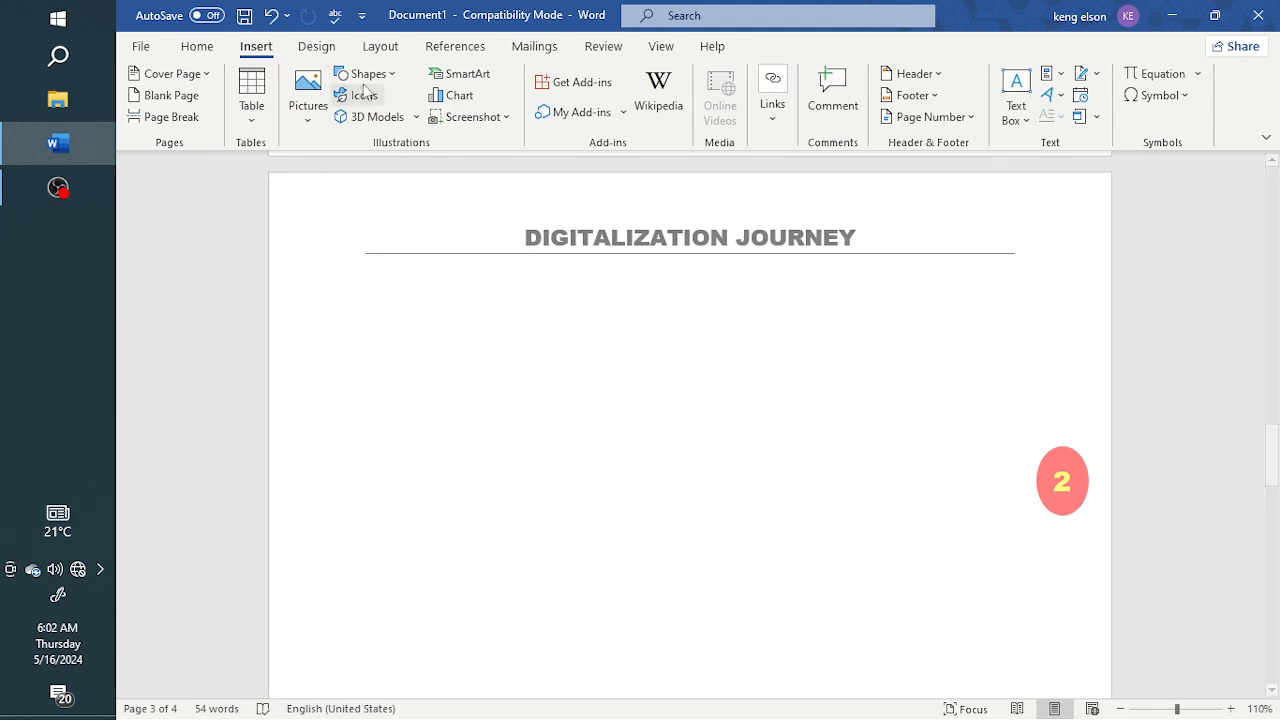
Start a custom picture watermark and browse for its image offline on the computer
{"action": "left_click", "coordinate": [318, 48]}
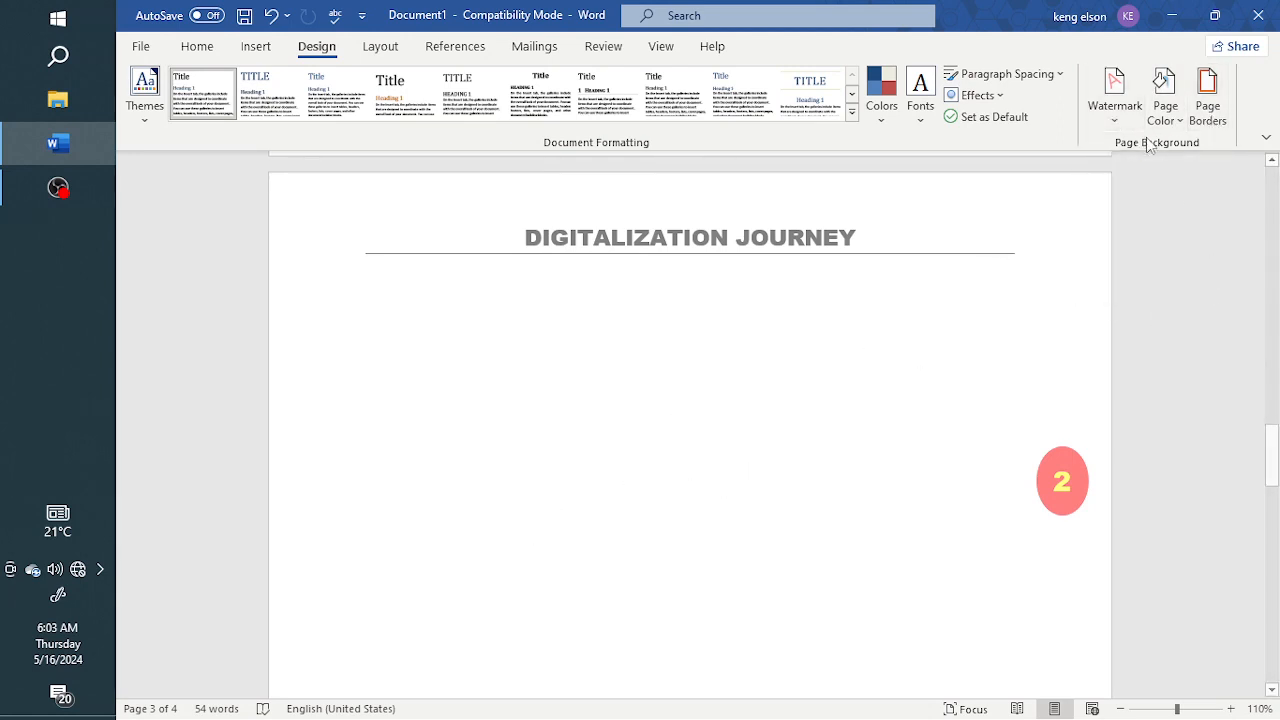
{"action": "left_click", "coordinate": [1108, 105]}
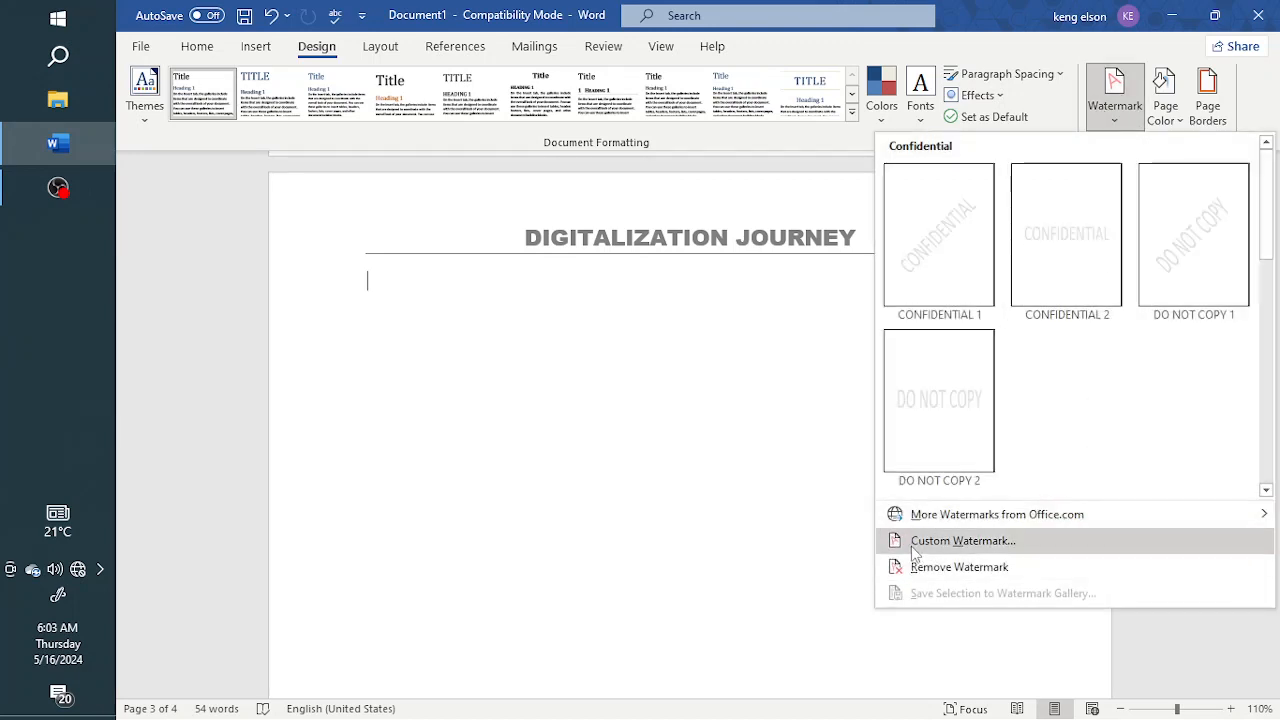
{"action": "left_click", "coordinate": [914, 545]}
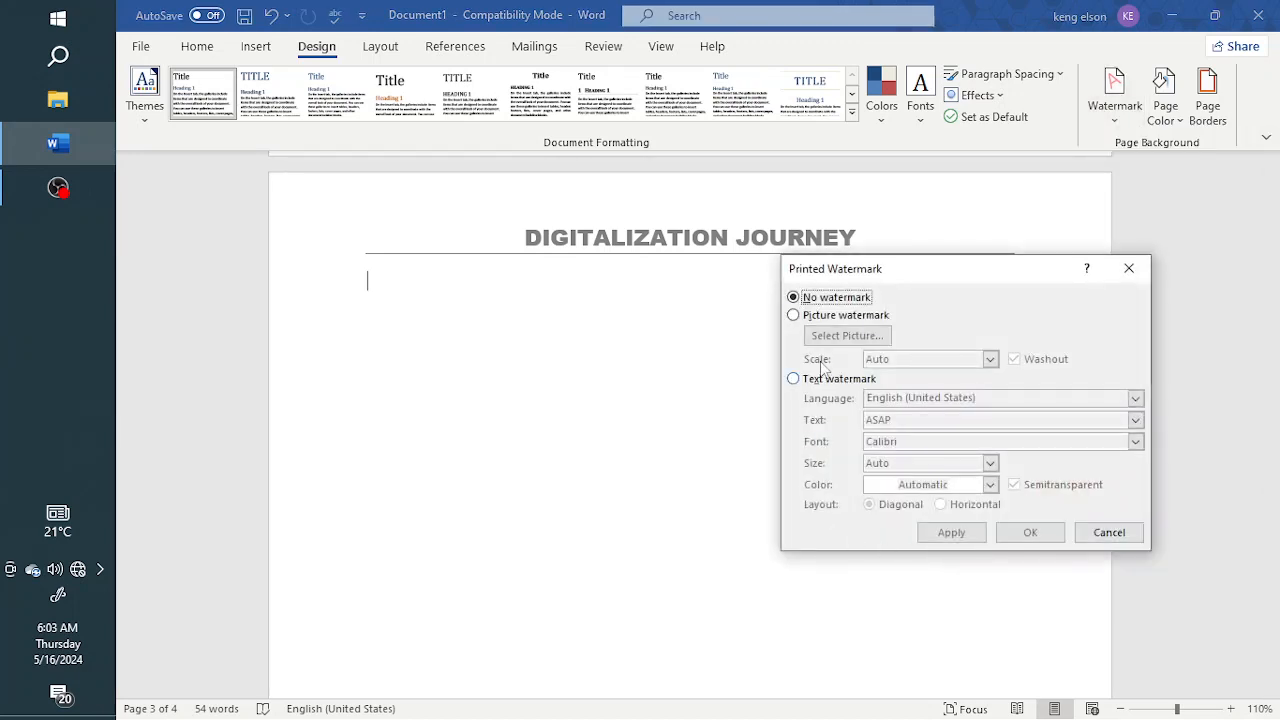
{"action": "left_click", "coordinate": [793, 316]}
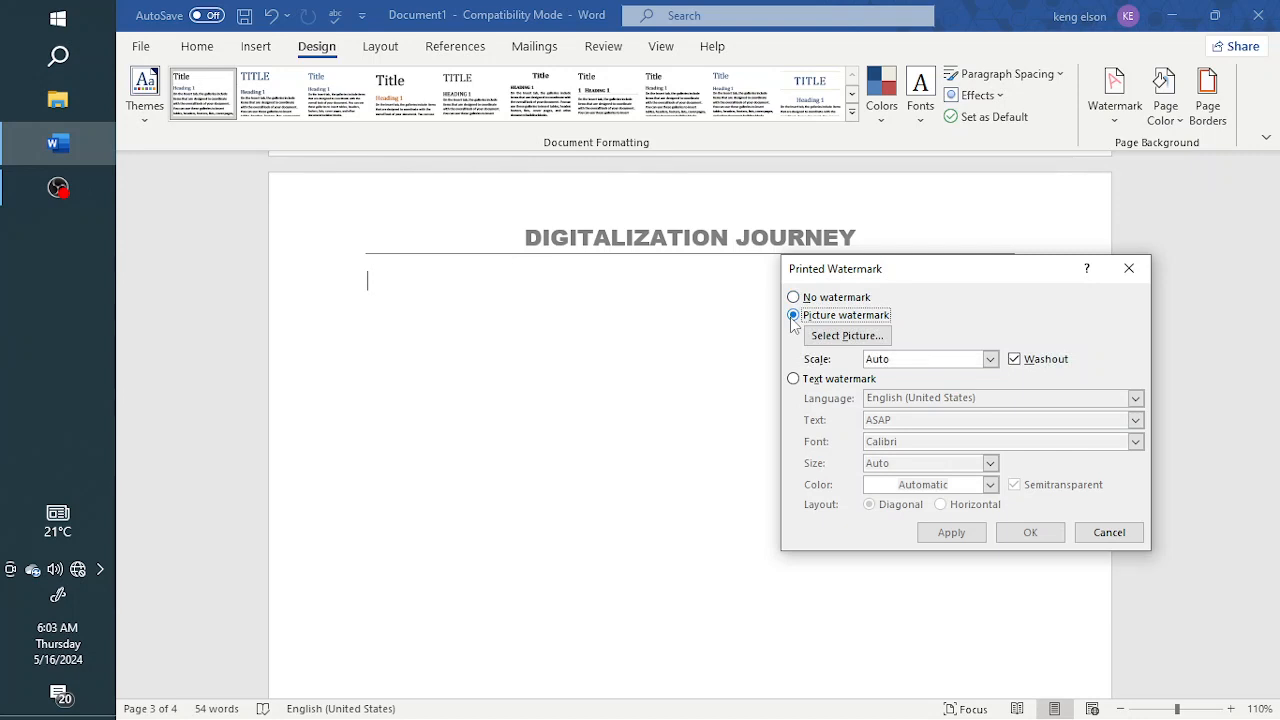
{"action": "left_click", "coordinate": [794, 380]}
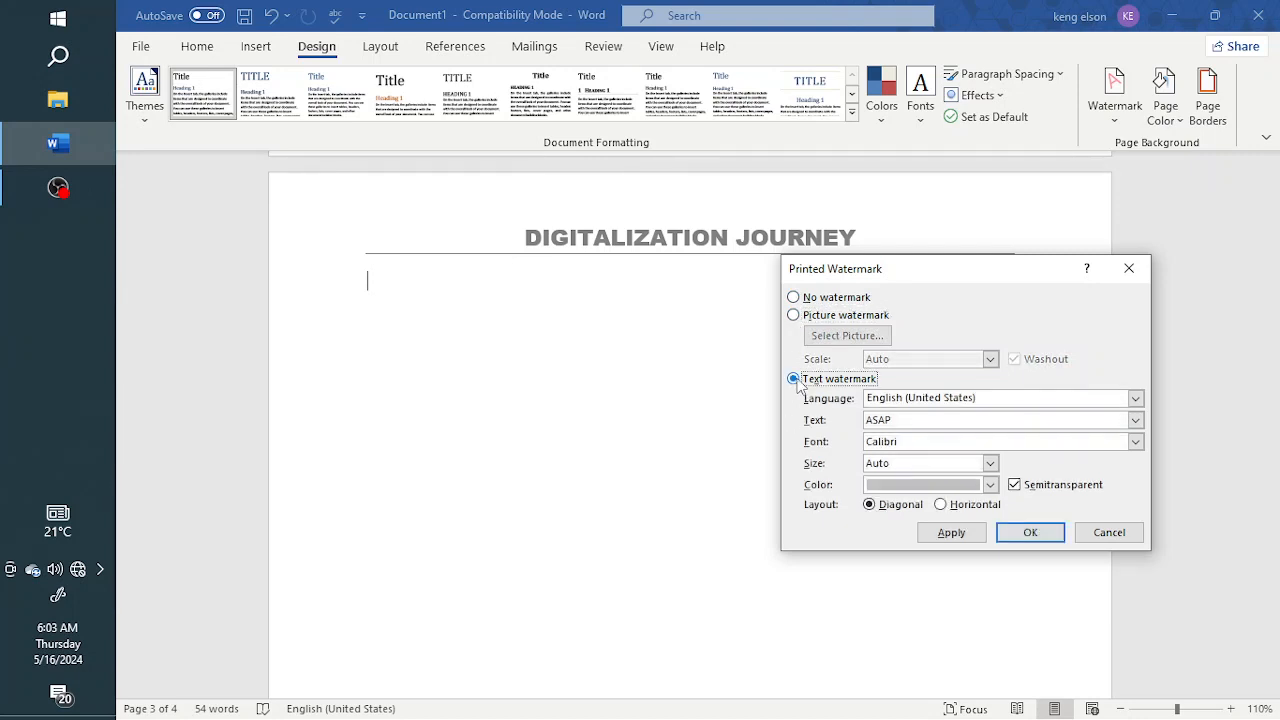
{"action": "left_click", "coordinate": [793, 316]}
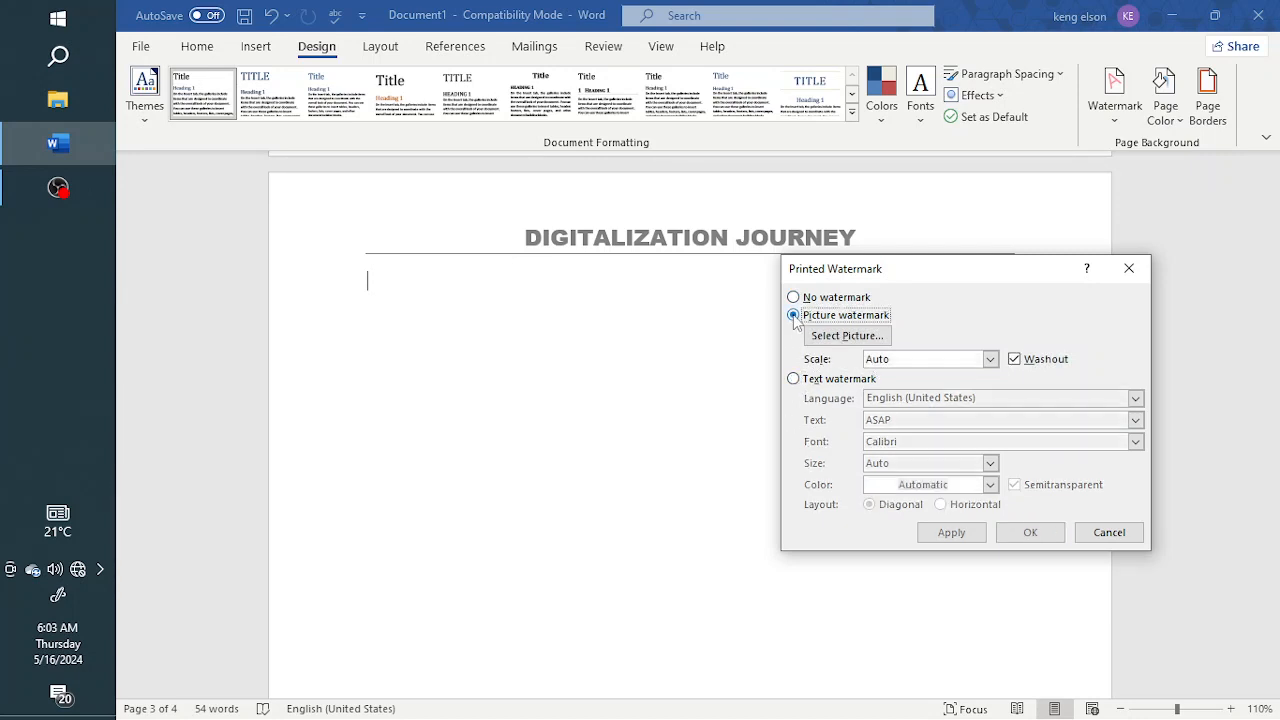
{"action": "left_click", "coordinate": [850, 337]}
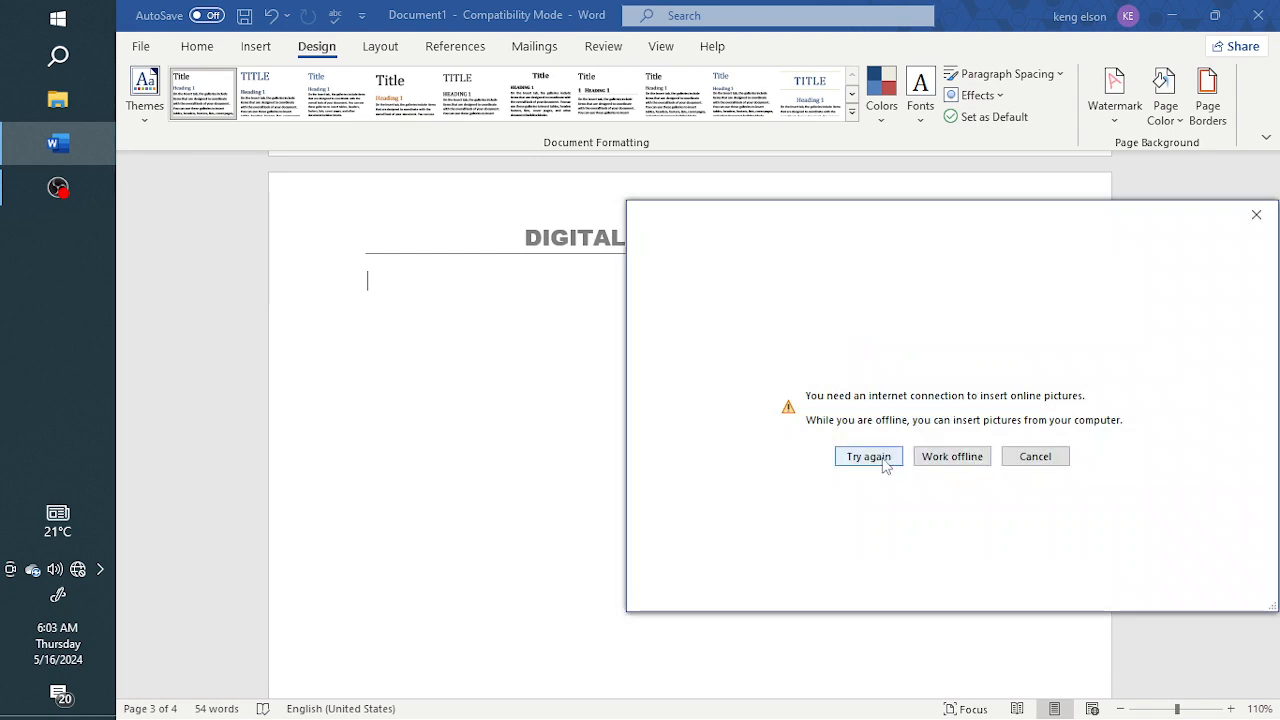
{"action": "left_click", "coordinate": [942, 460]}
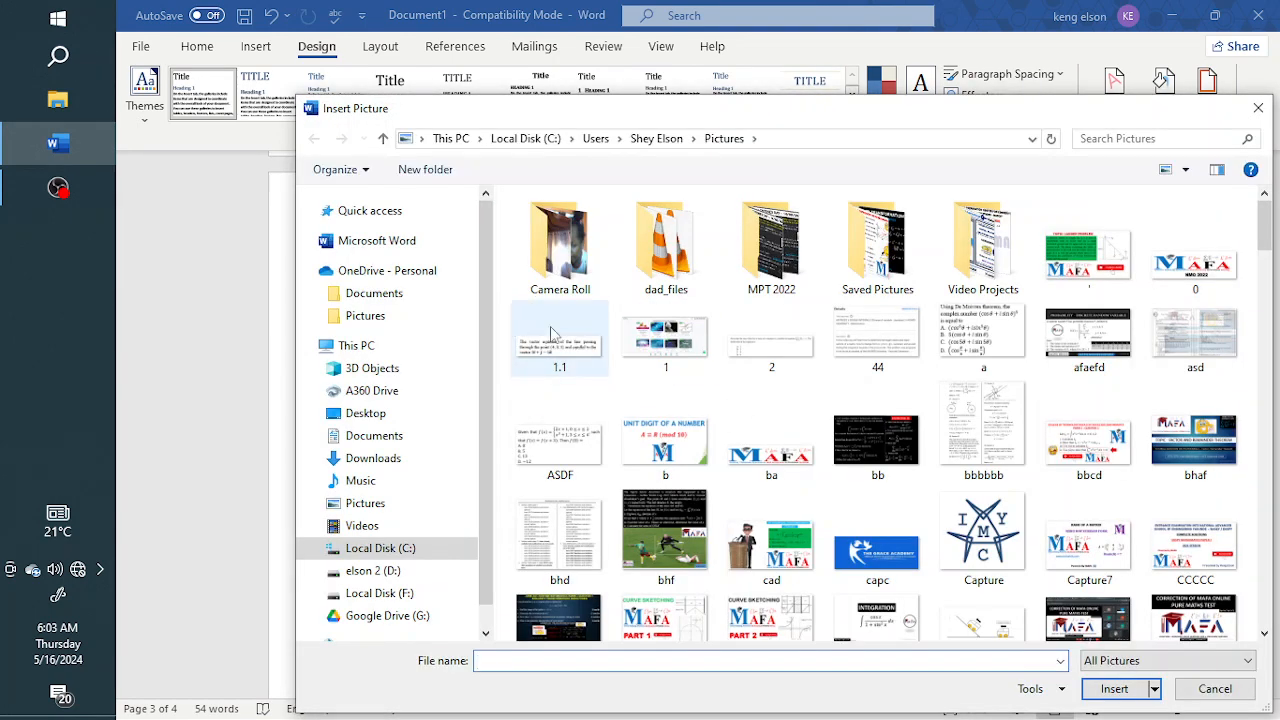
Choose the FOU image from the Pictures folder as the watermark picture
{"action": "scroll", "coordinate": [952, 437], "scroll_direction": "down", "scroll_amount": 2}
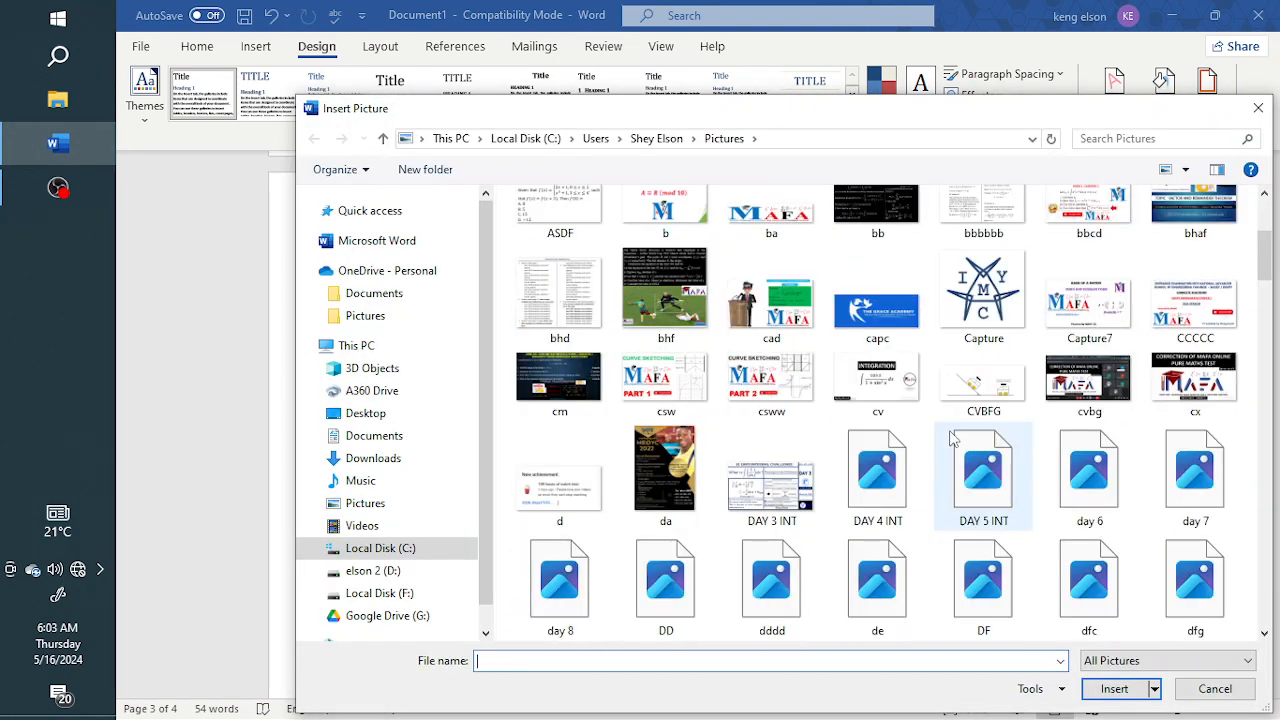
{"action": "scroll", "coordinate": [952, 437], "scroll_direction": "down", "scroll_amount": 3}
{"action": "scroll", "coordinate": [668, 345], "scroll_direction": "up", "scroll_amount": 3}
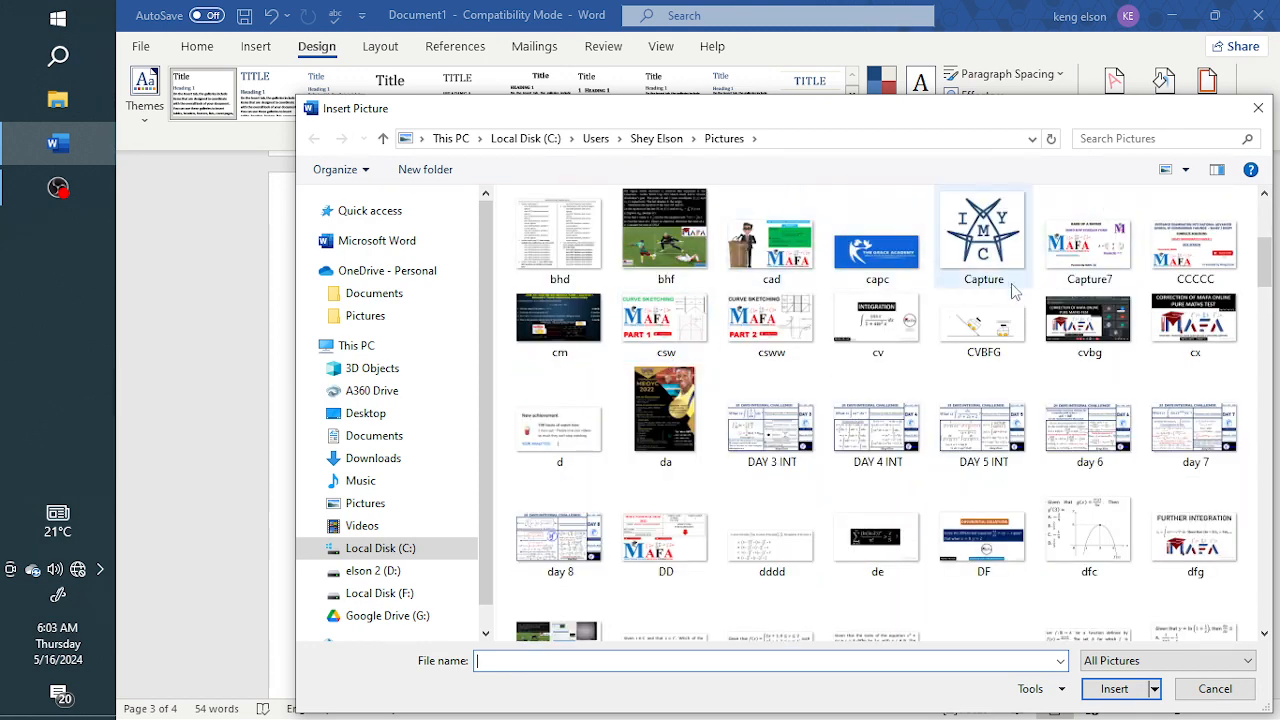
{"action": "scroll", "coordinate": [1028, 538], "scroll_direction": "down", "scroll_amount": 2}
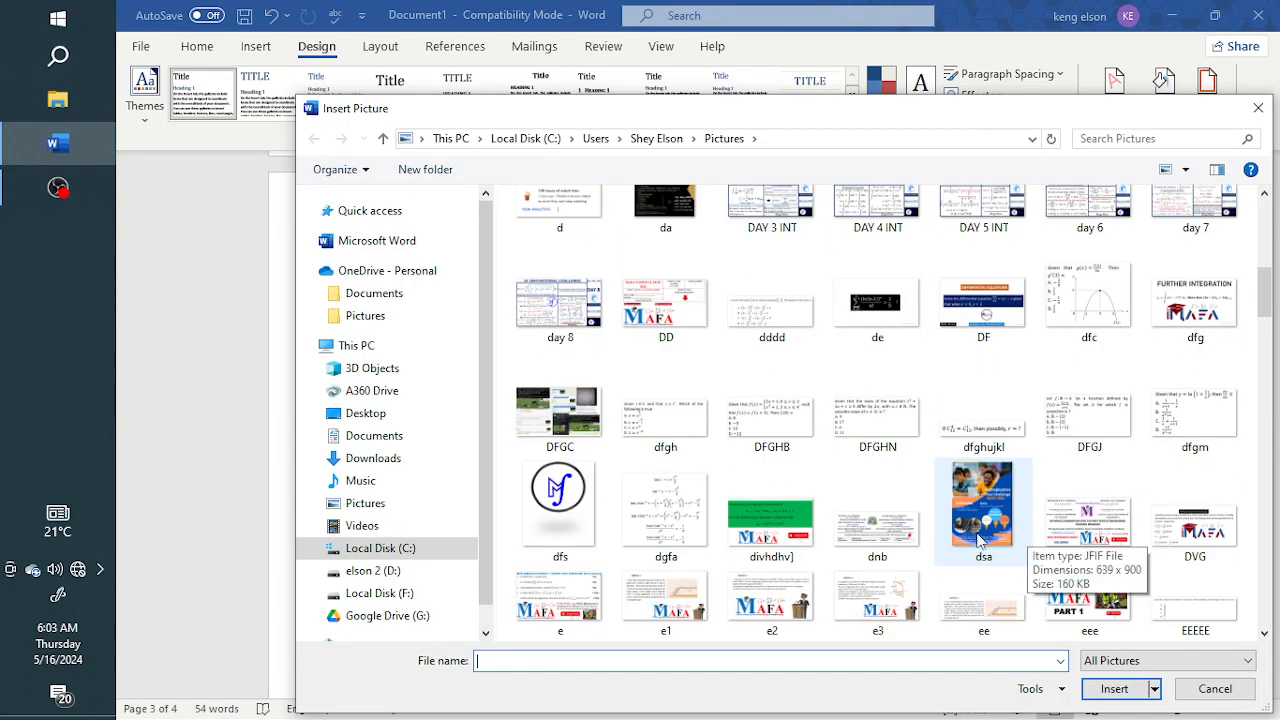
{"action": "scroll", "coordinate": [822, 530], "scroll_direction": "down", "scroll_amount": 3}
{"action": "scroll", "coordinate": [714, 508], "scroll_direction": "down", "scroll_amount": 3}
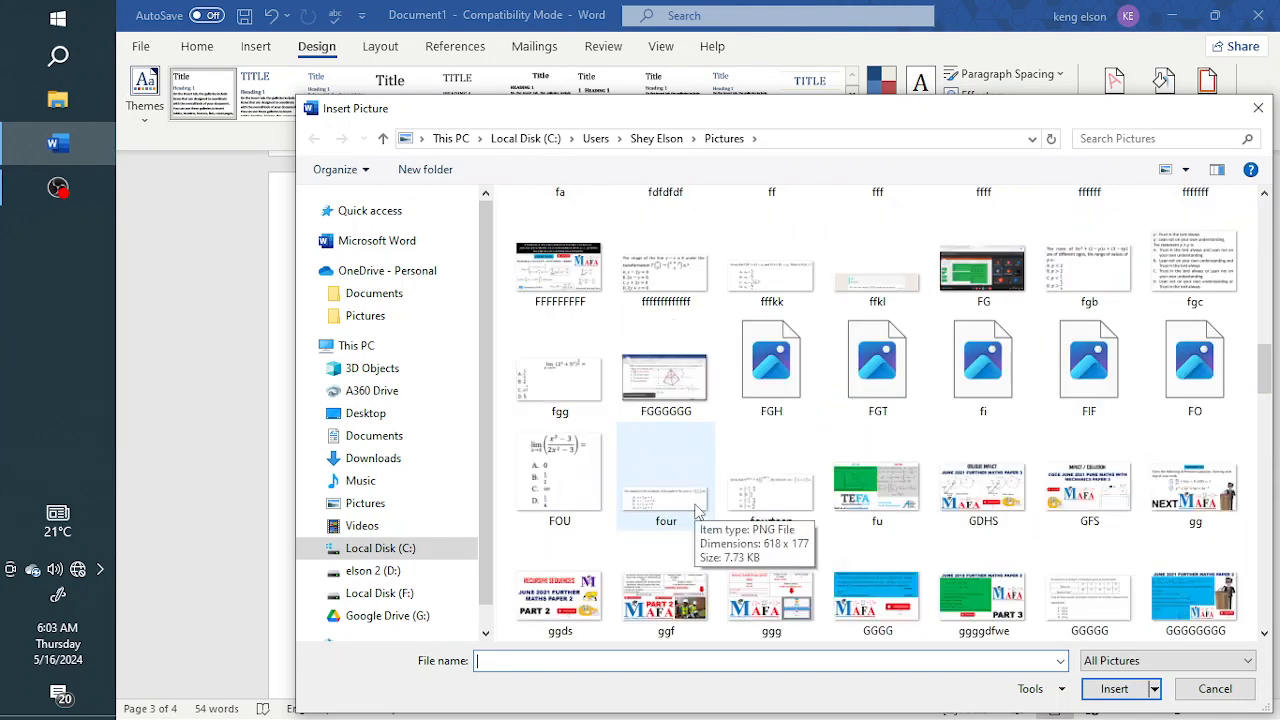
{"action": "scroll", "coordinate": [714, 508], "scroll_direction": "down", "scroll_amount": 2}
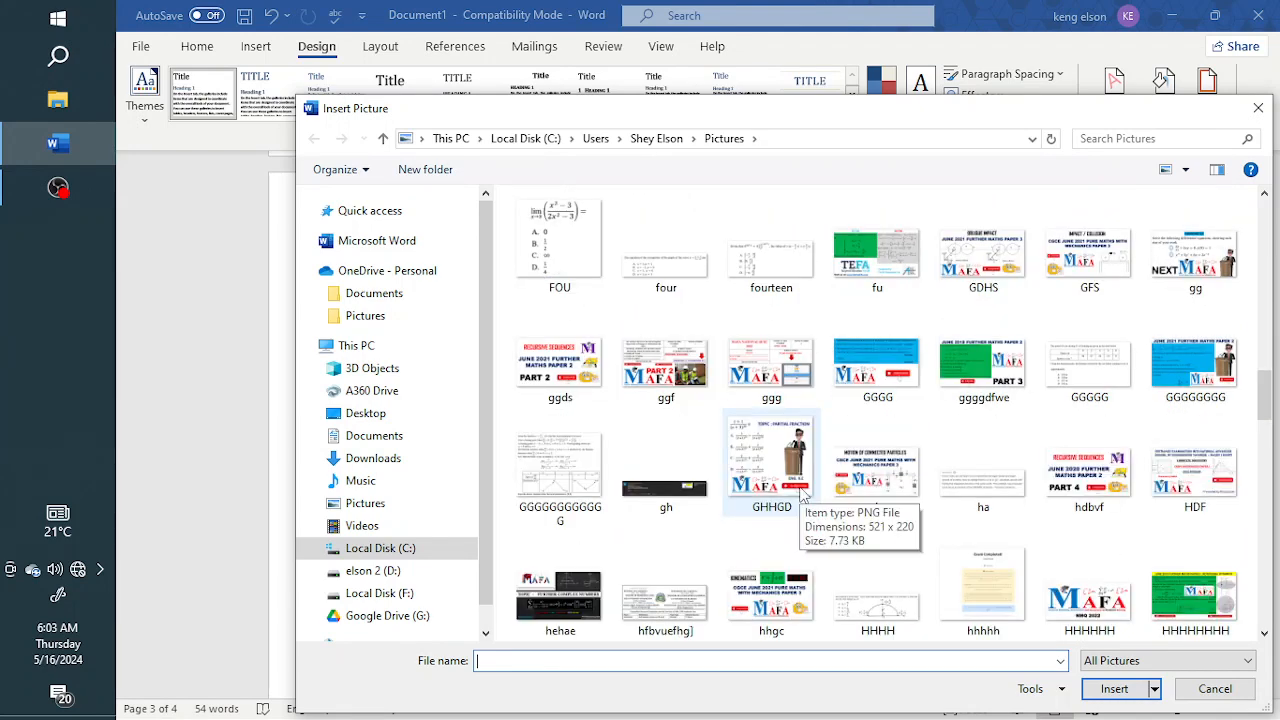
{"action": "left_click", "coordinate": [585, 250]}
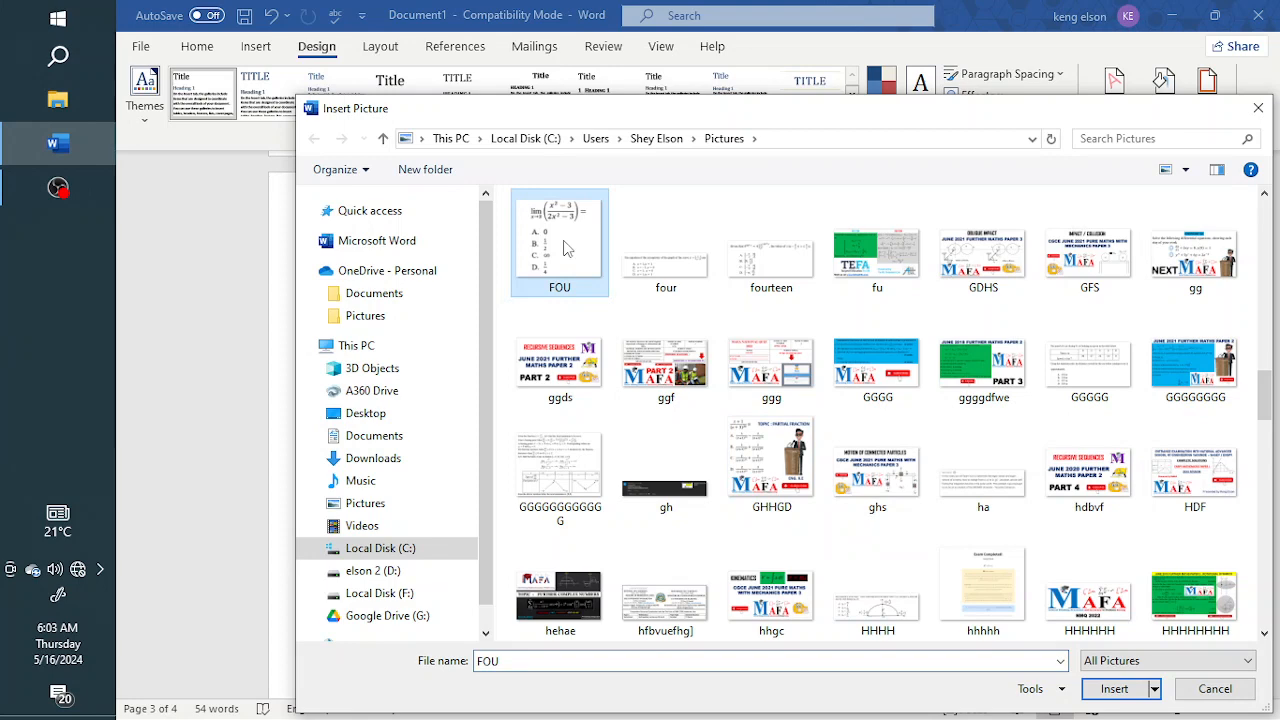
{"action": "left_click", "coordinate": [1111, 688]}
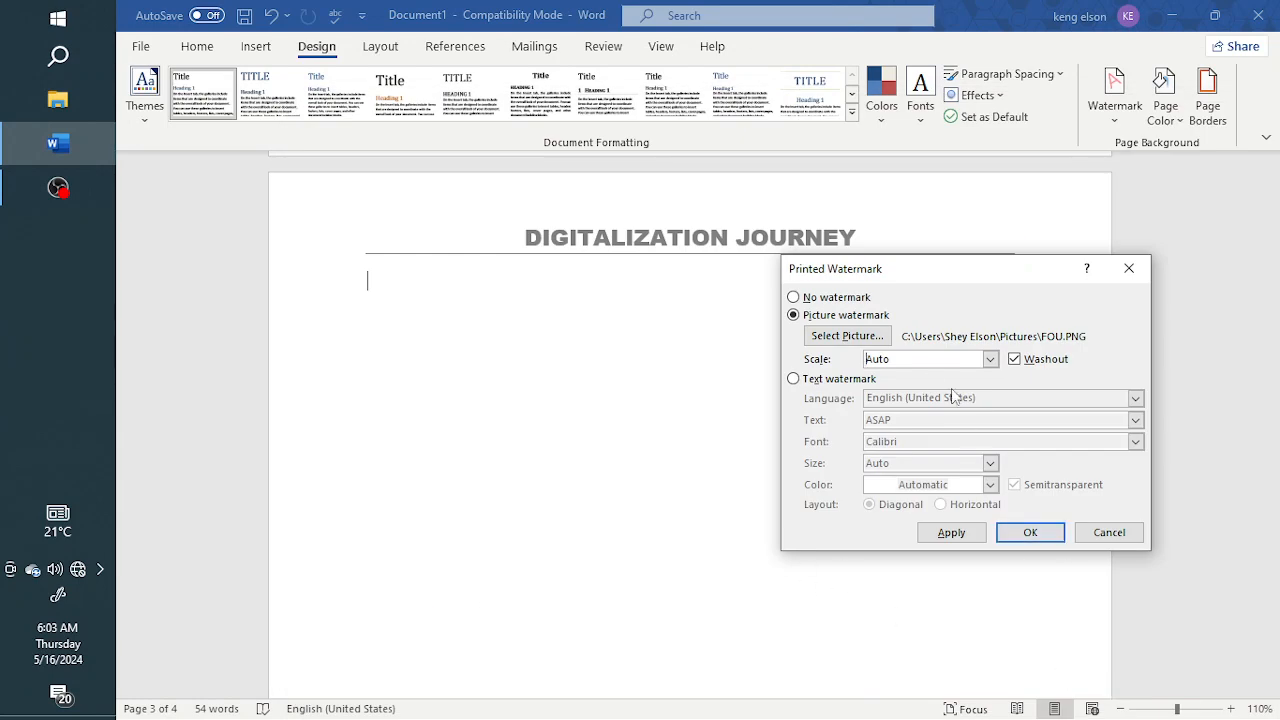
Apply the FOU picture watermark with Auto scale and Washout to the document, and close the watermark settings
{"action": "left_click", "coordinate": [956, 536]}
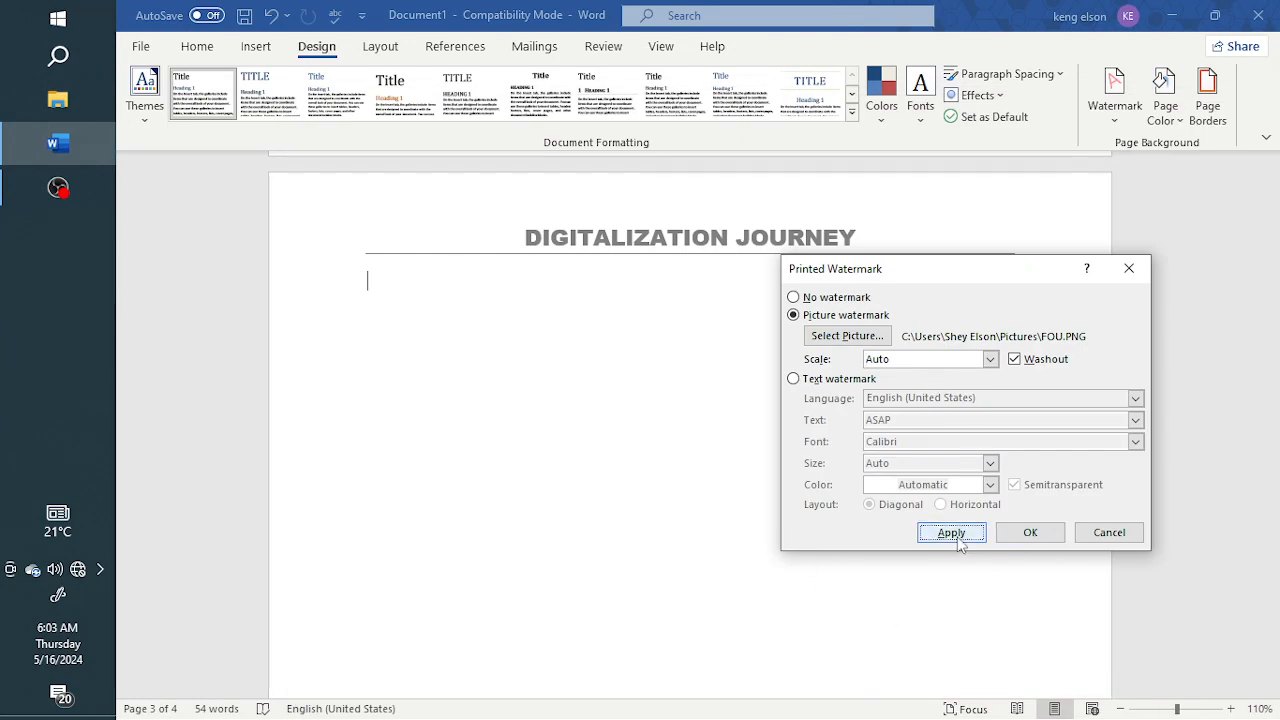
{"action": "left_click", "coordinate": [1109, 532]}
{"action": "scroll", "coordinate": [710, 566], "scroll_direction": "down", "scroll_amount": 3}
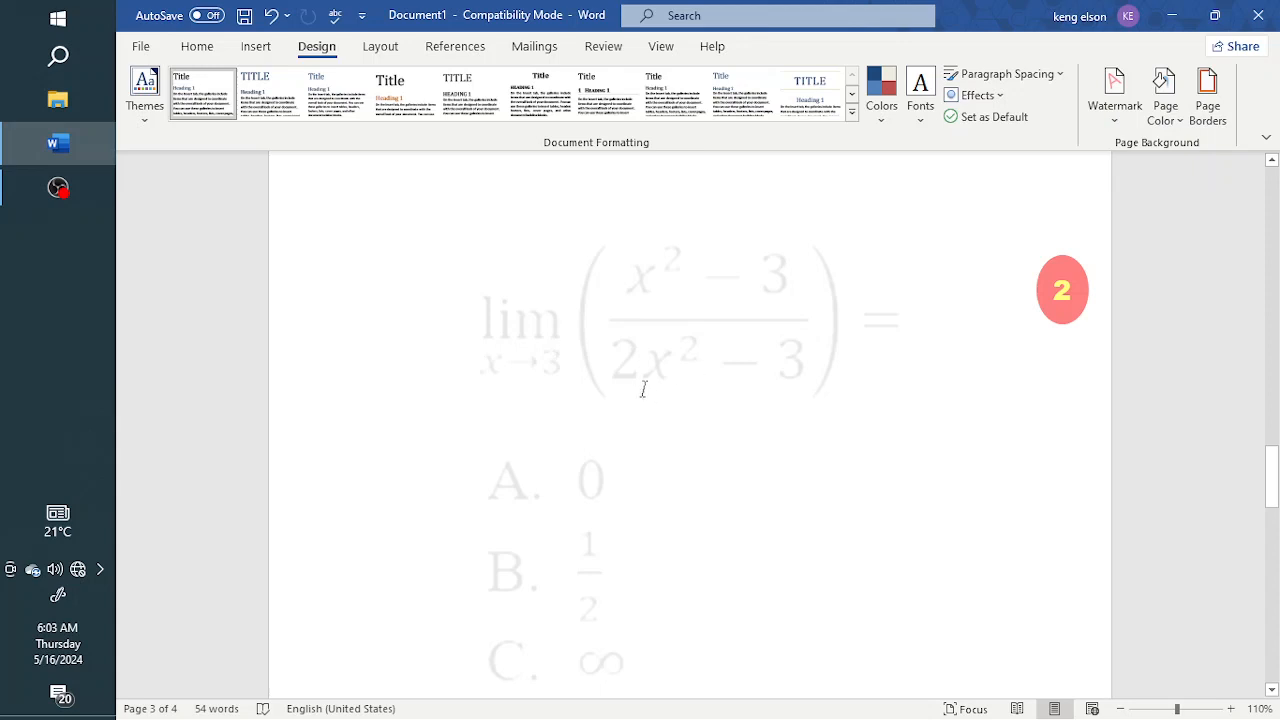
{"action": "scroll", "coordinate": [686, 320], "scroll_direction": "up", "scroll_amount": 4}
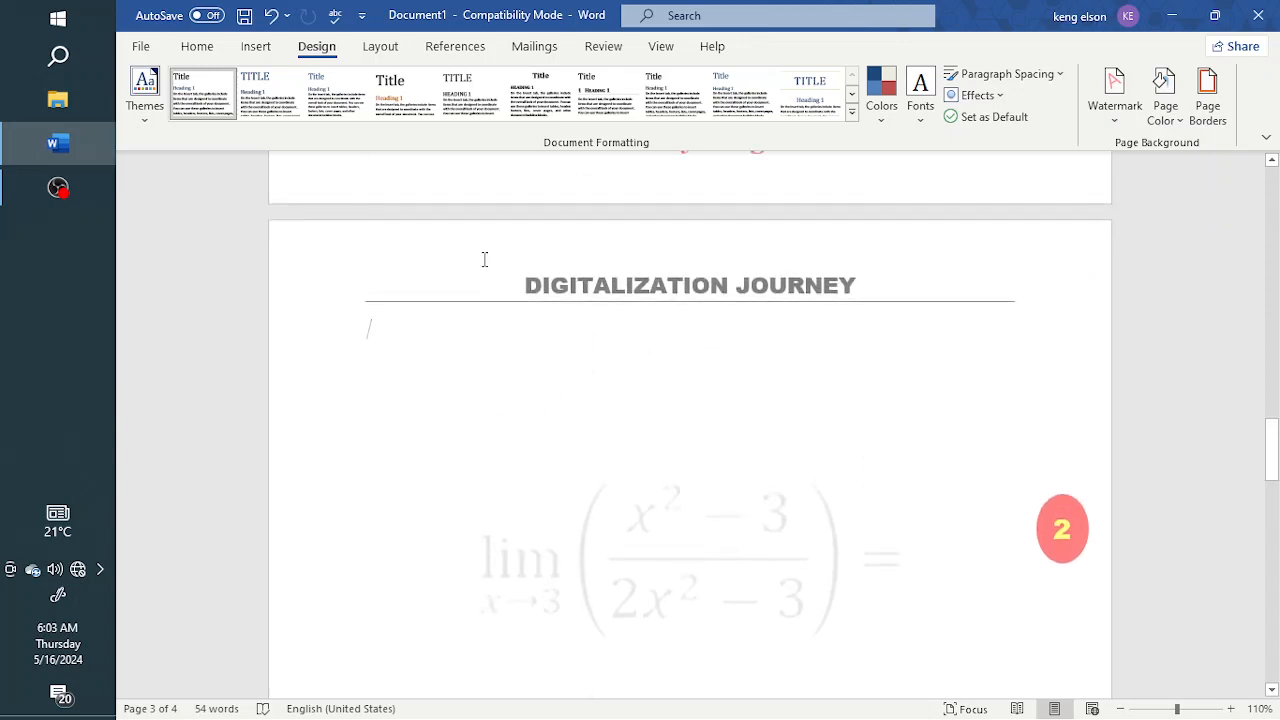
Open the header for editing on page 3 and move the watermark picture slightly up and to the right
{"action": "double_click", "coordinate": [484, 259]}
{"action": "scroll", "coordinate": [623, 420], "scroll_direction": "down", "scroll_amount": 3}
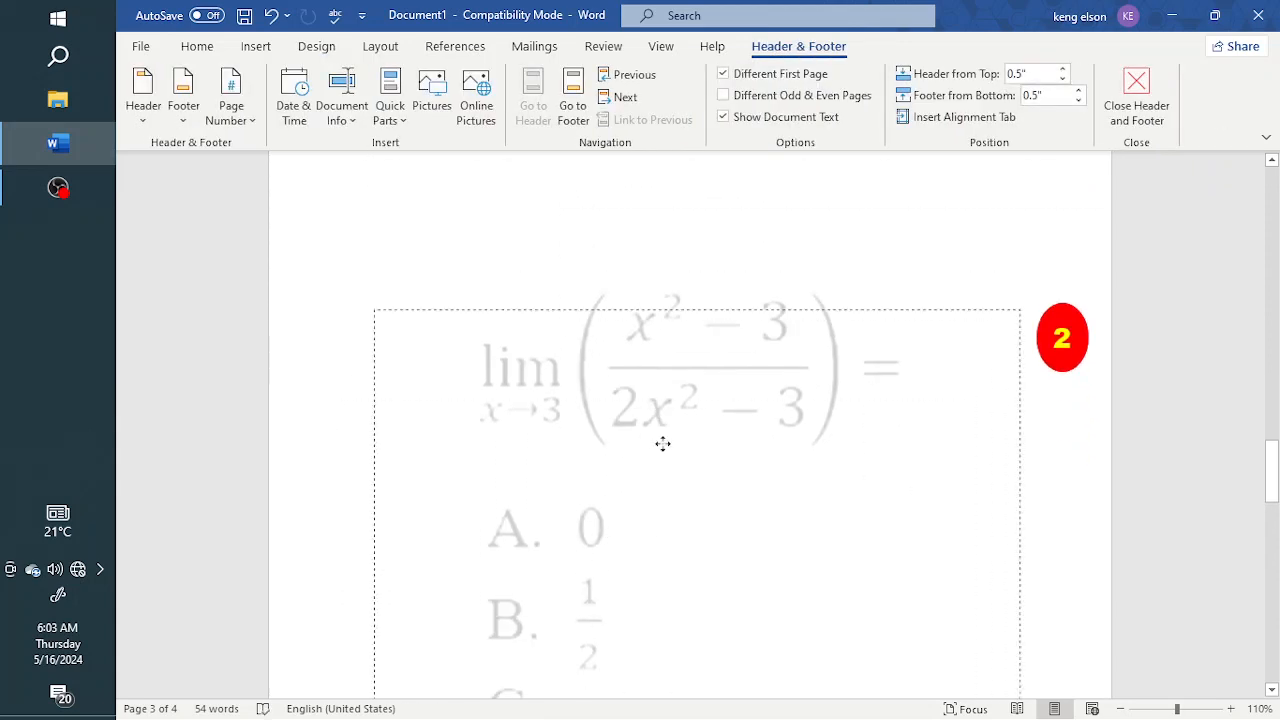
{"action": "left_click_drag", "start_coordinate": [663, 443], "coordinate": [678, 358]}
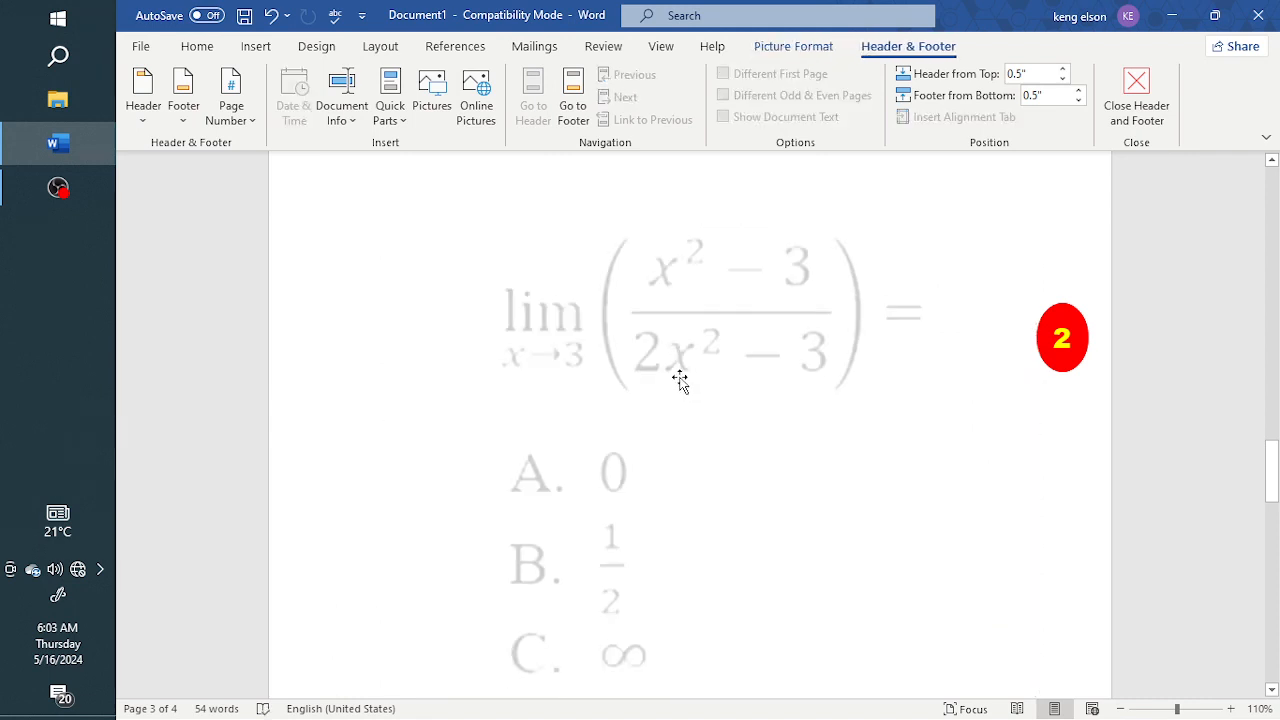
Shrink the watermark picture, recentre it on the page and rotate it clockwise by about 45 degrees
{"action": "left_click_drag", "start_coordinate": [1036, 222], "coordinate": [643, 430]}
{"action": "left_click_drag", "start_coordinate": [614, 531], "coordinate": [736, 357]}
{"action": "left_click_drag", "start_coordinate": [723, 246], "coordinate": [839, 333]}
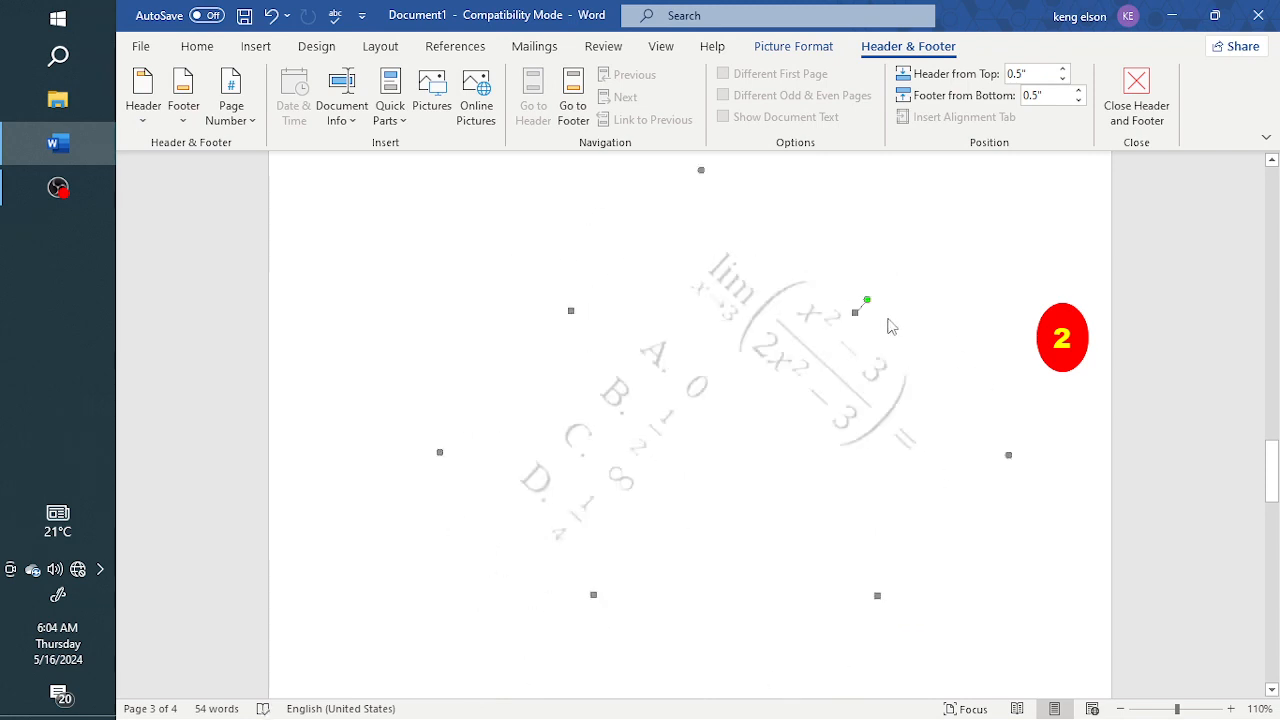
{"action": "left_click", "coordinate": [317, 47]}
{"action": "left_click", "coordinate": [1112, 98]}
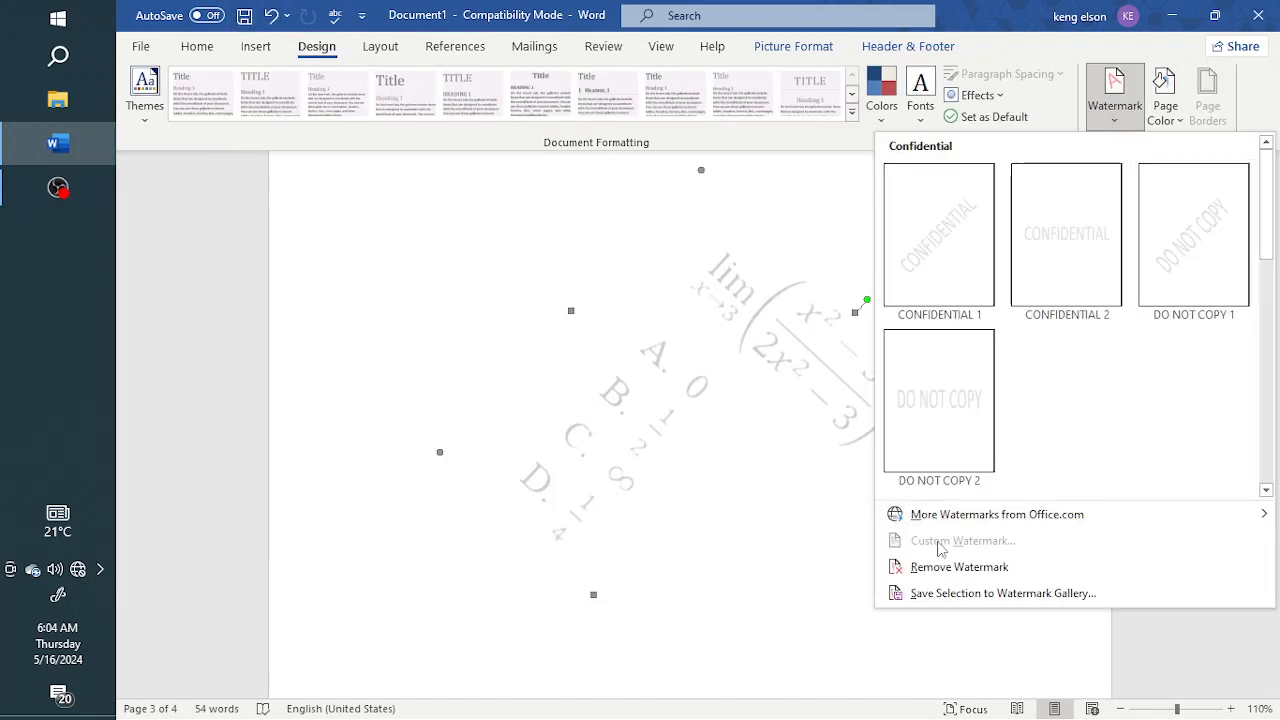
{"action": "left_click", "coordinate": [774, 586]}
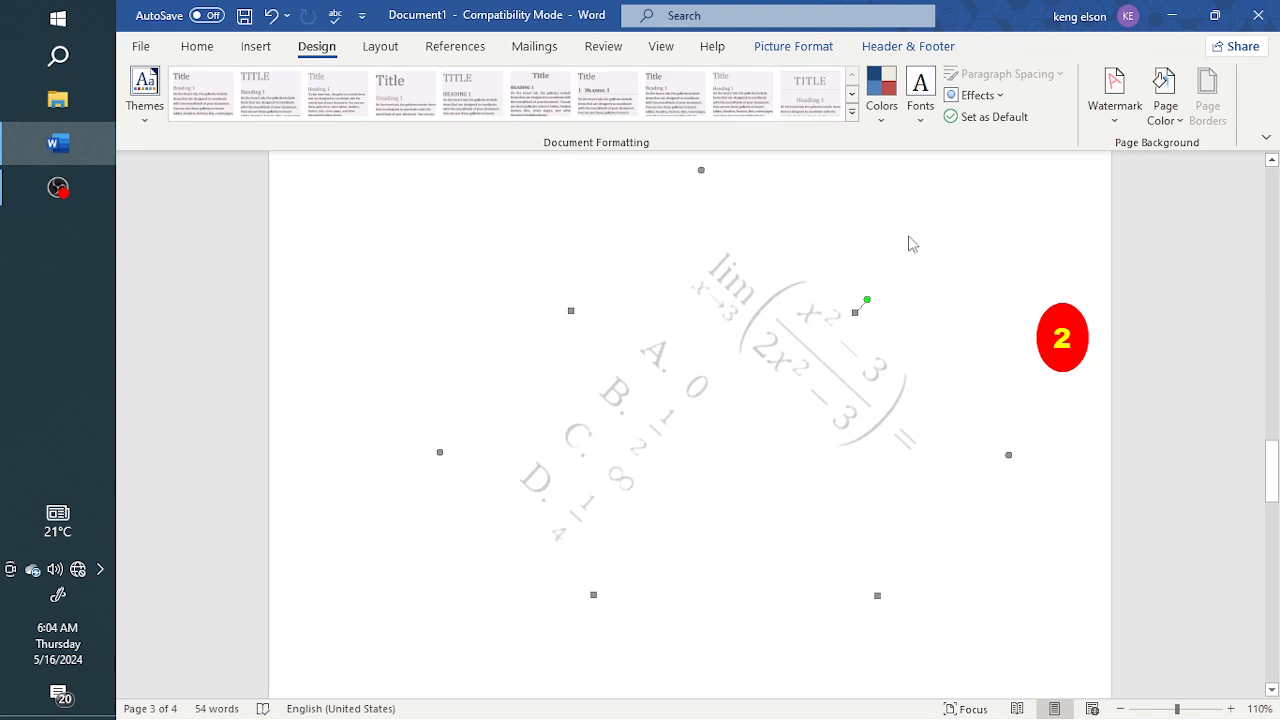
Leave header editing and switch the custom watermark from a picture to a text watermark
{"action": "scroll", "coordinate": [922, 282], "scroll_direction": "up", "scroll_amount": 3}
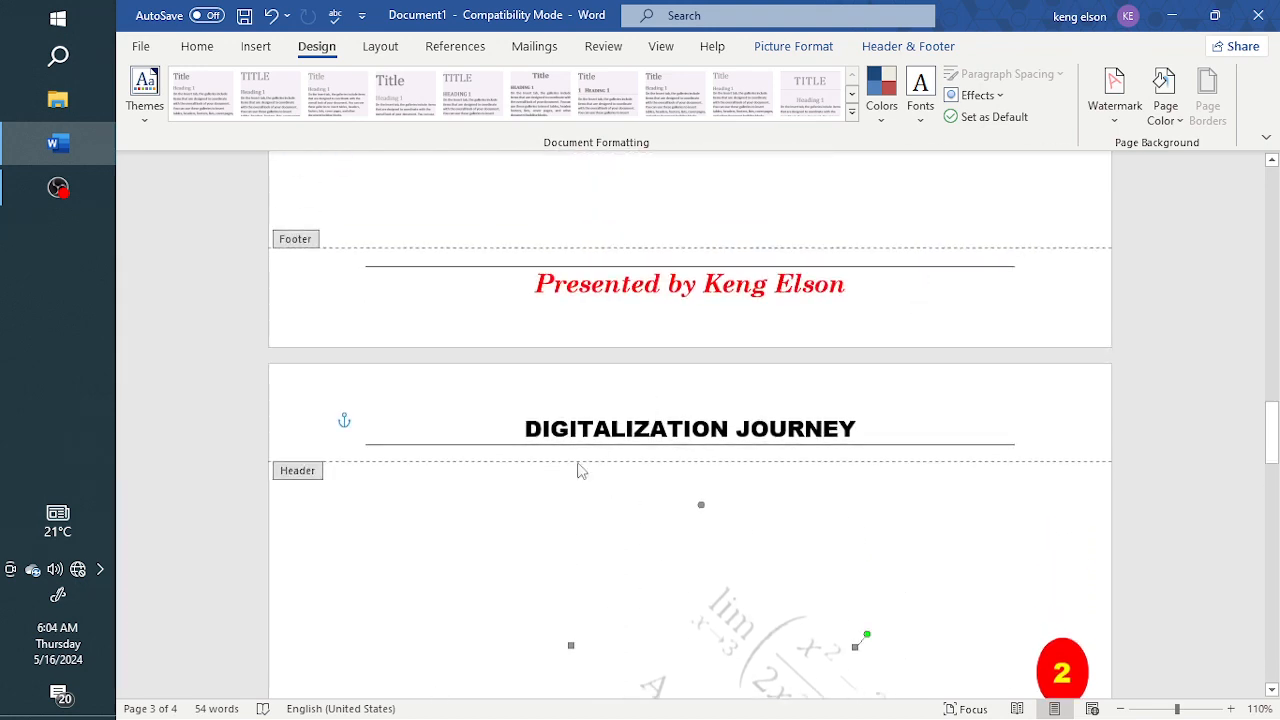
{"action": "double_click", "coordinate": [541, 506]}
{"action": "left_click", "coordinate": [1108, 95]}
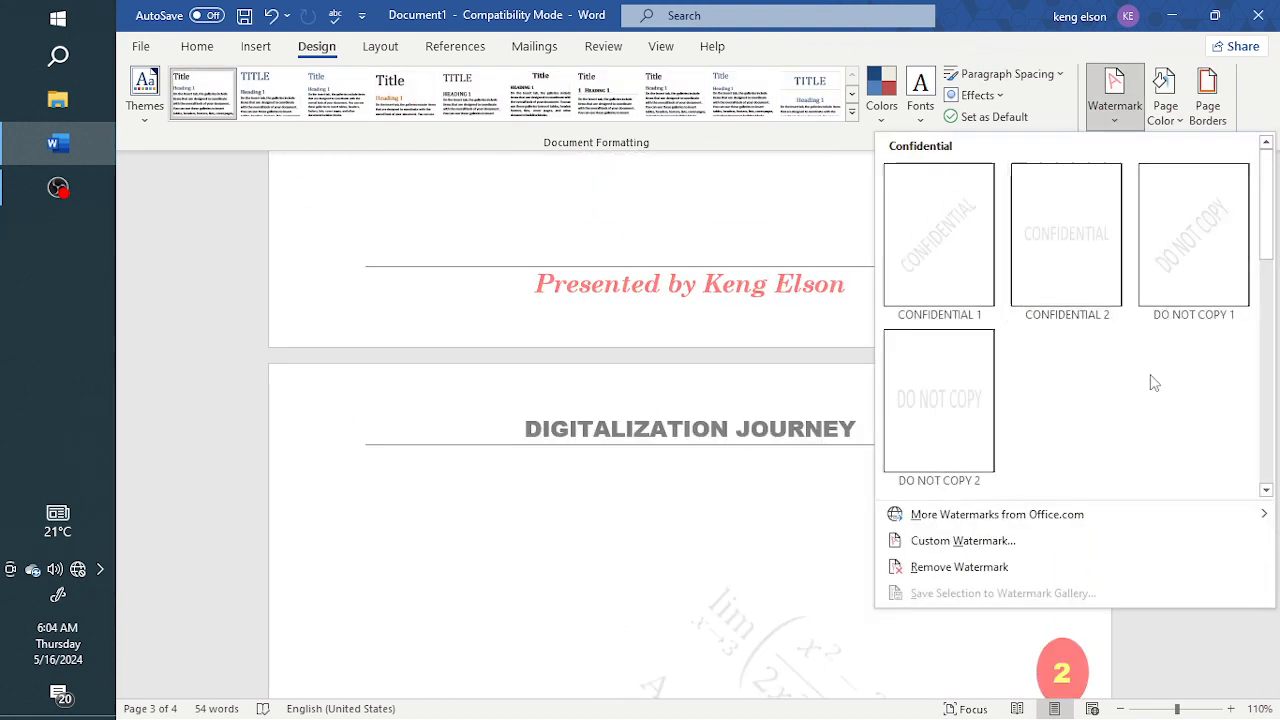
{"action": "left_click", "coordinate": [950, 540]}
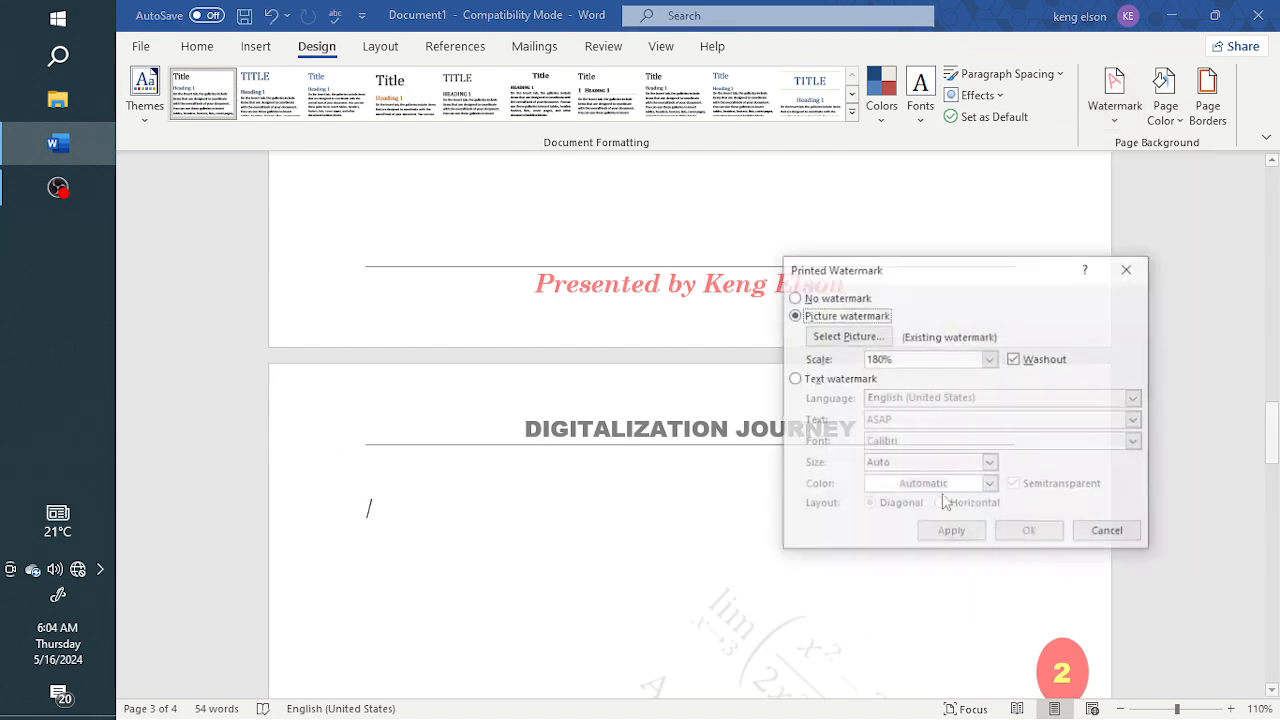
{"action": "left_click", "coordinate": [794, 380]}
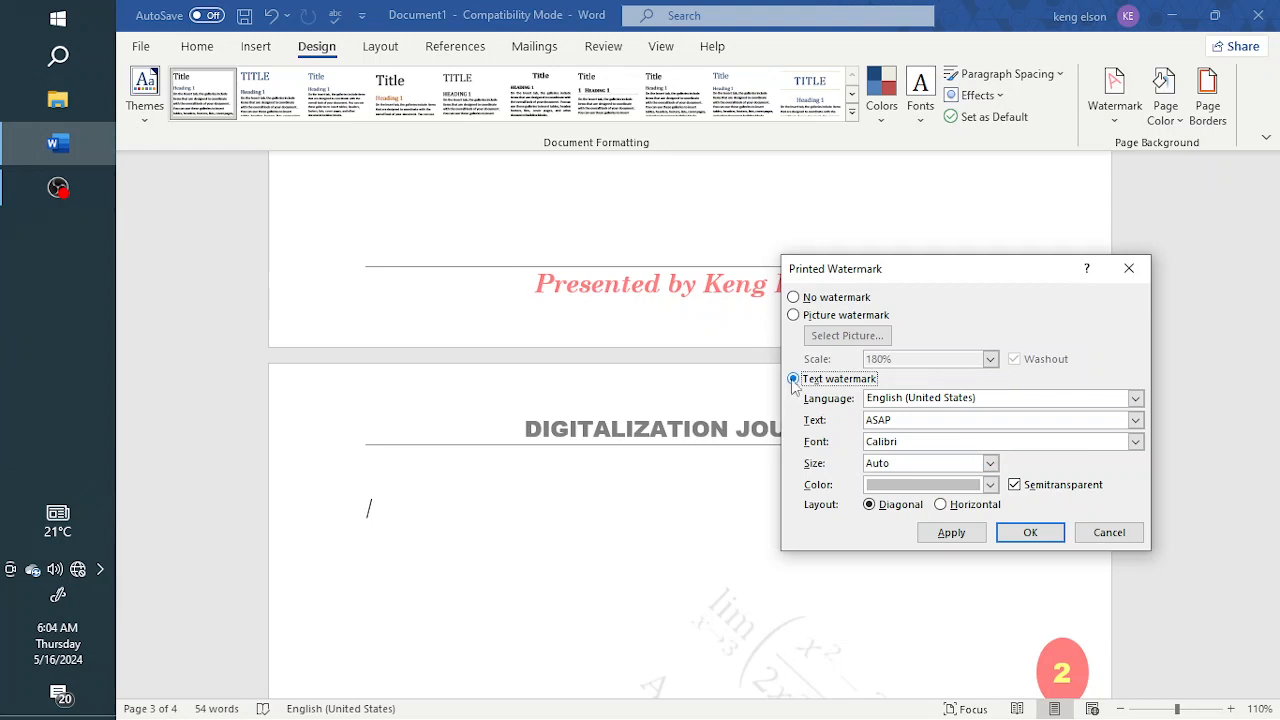
Replace the watermark text with DIGITALIZATION and dismiss the Windows Security notification
{"action": "left_click", "coordinate": [895, 421]}
{"action": "left_click_drag", "start_coordinate": [895, 421], "coordinate": [855, 425]}
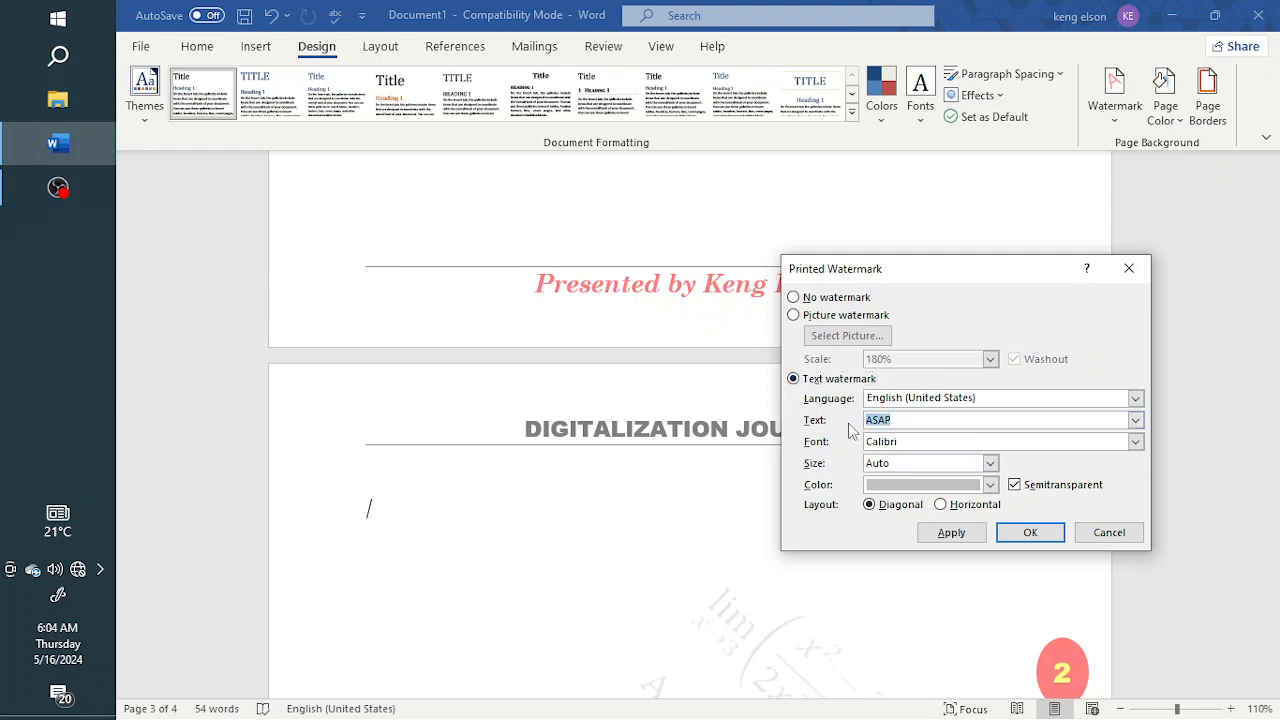
{"action": "type", "text": "DIGITALIZAtion"}
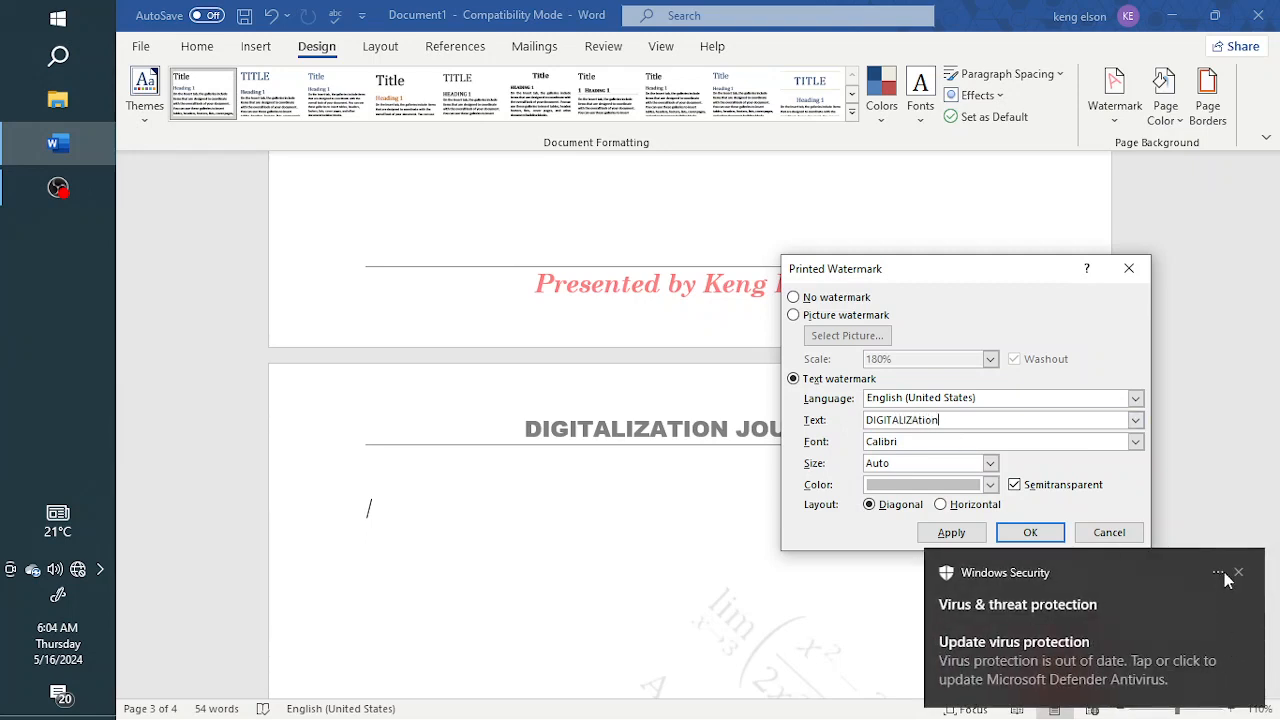
{"action": "left_click", "coordinate": [1238, 573]}
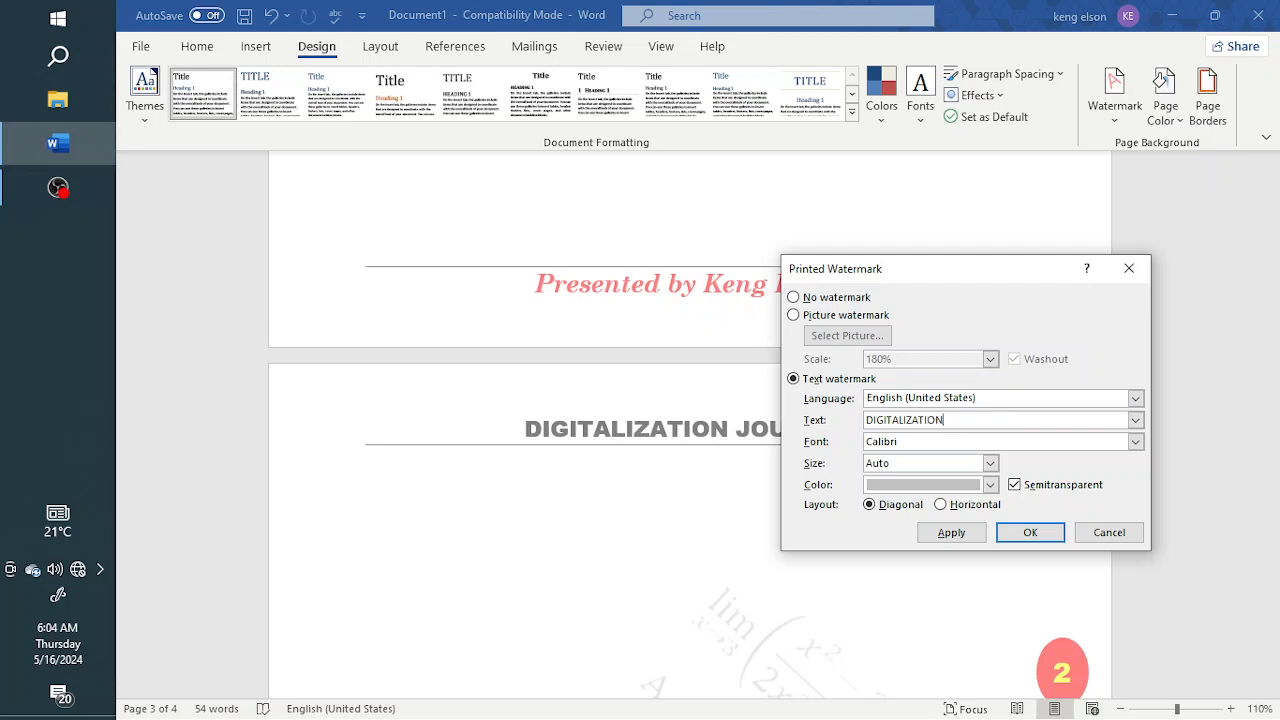
Set the text watermark's font to Century Schoolbook
{"action": "left_click", "coordinate": [1137, 446]}
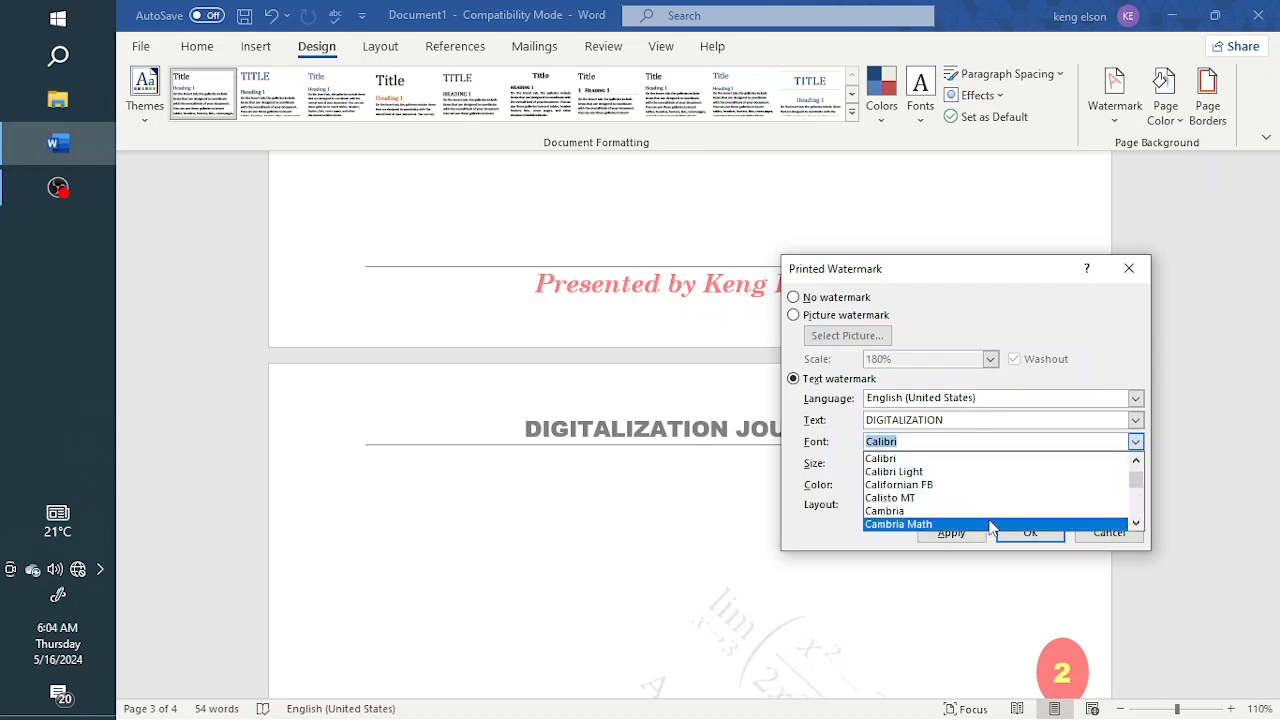
{"action": "type", "text": "CEN"}
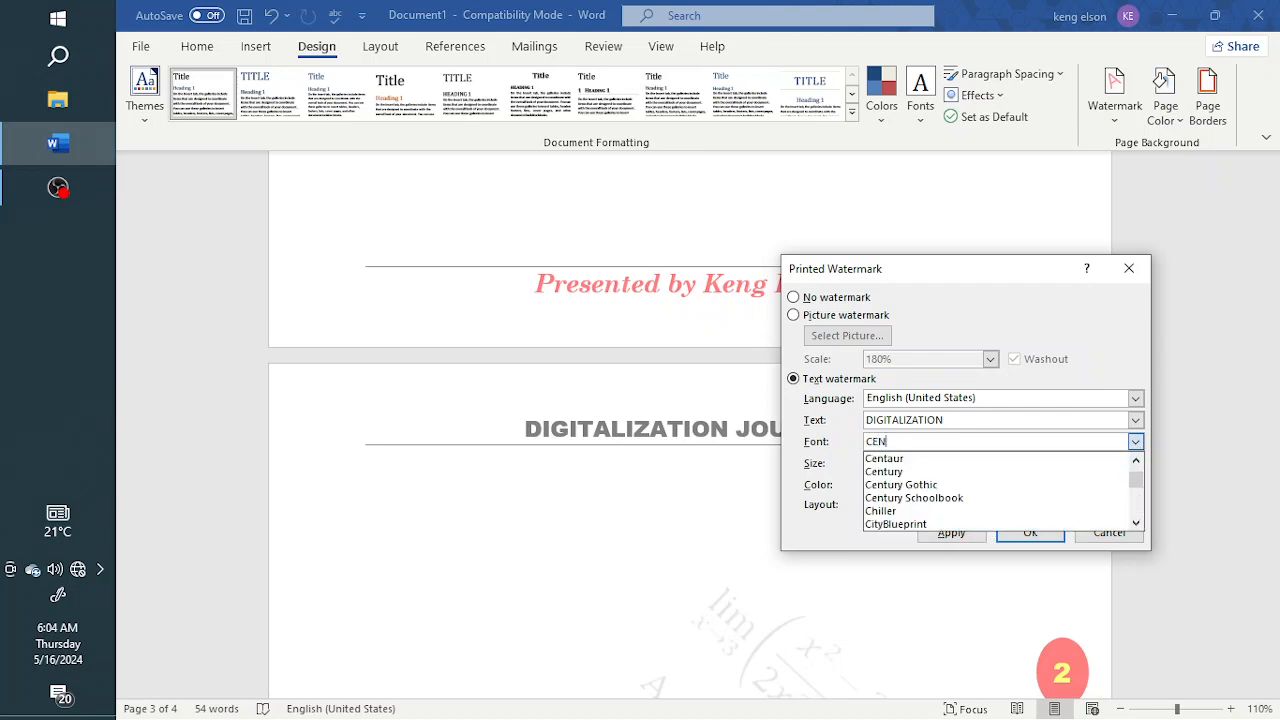
{"action": "type", "text": "TURY"}
{"action": "key", "text": "BackSpace"}
{"action": "type", "text": "URY SHC"}
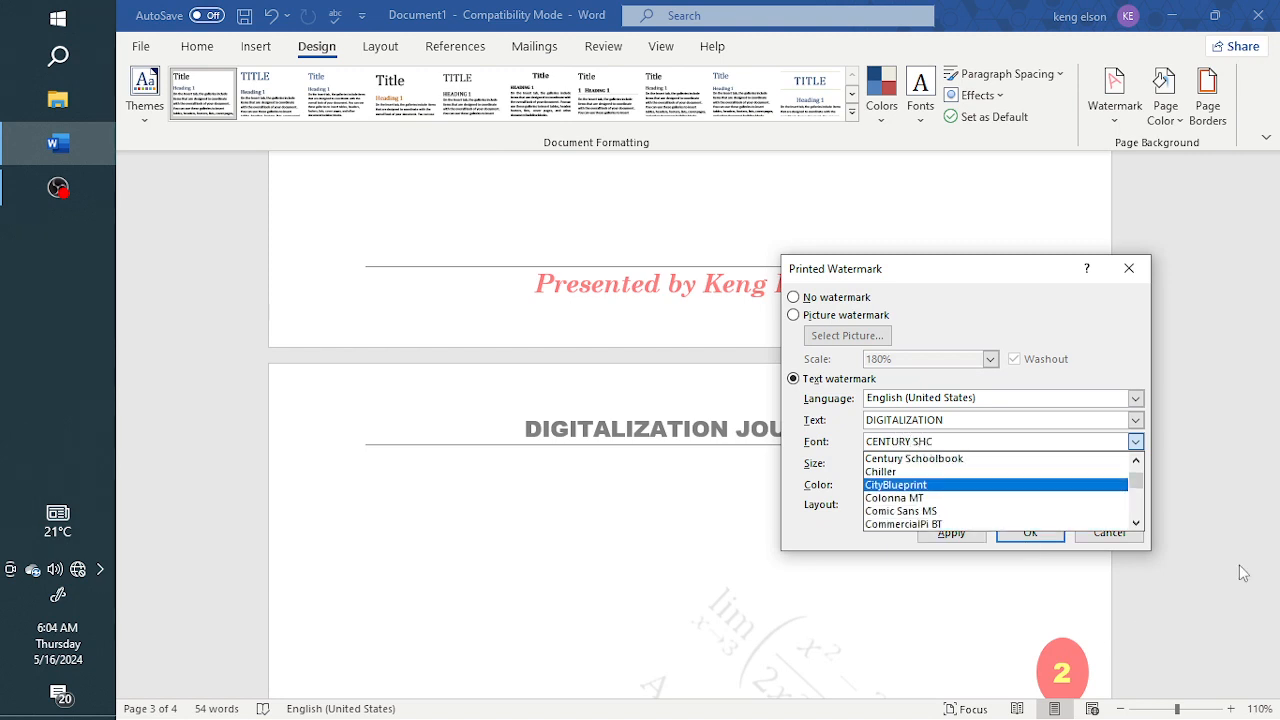
{"action": "left_click", "coordinate": [964, 460]}
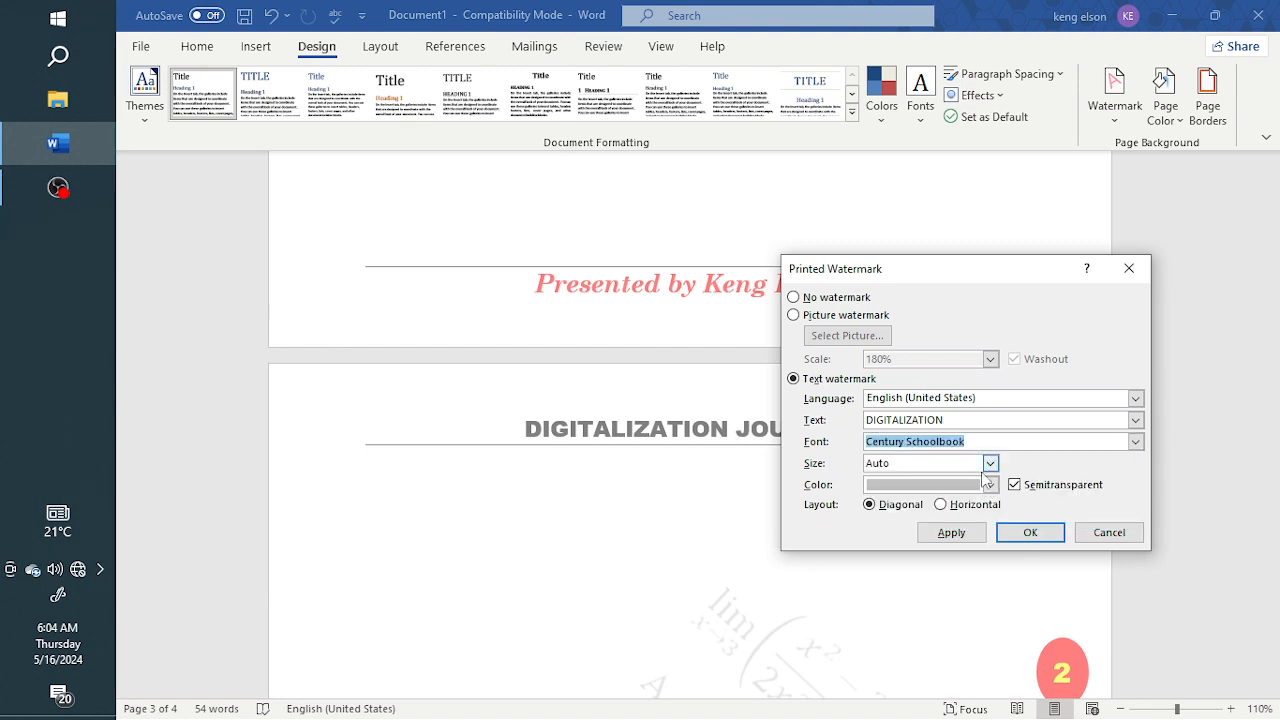
Color the DIGITALIZATION text watermark standard Blue, keep it semitransparent with automatic size, and apply it to the document
{"action": "left_click", "coordinate": [990, 463]}
{"action": "left_click", "coordinate": [992, 464]}
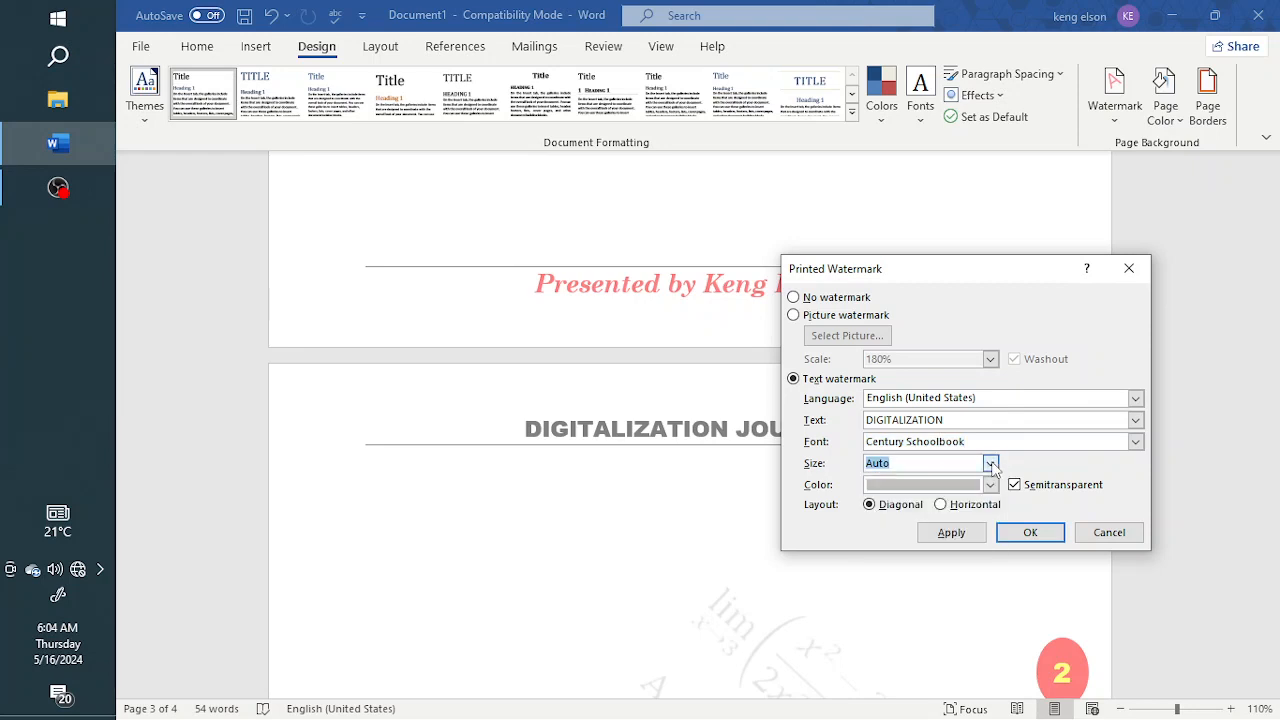
{"action": "left_click", "coordinate": [995, 485]}
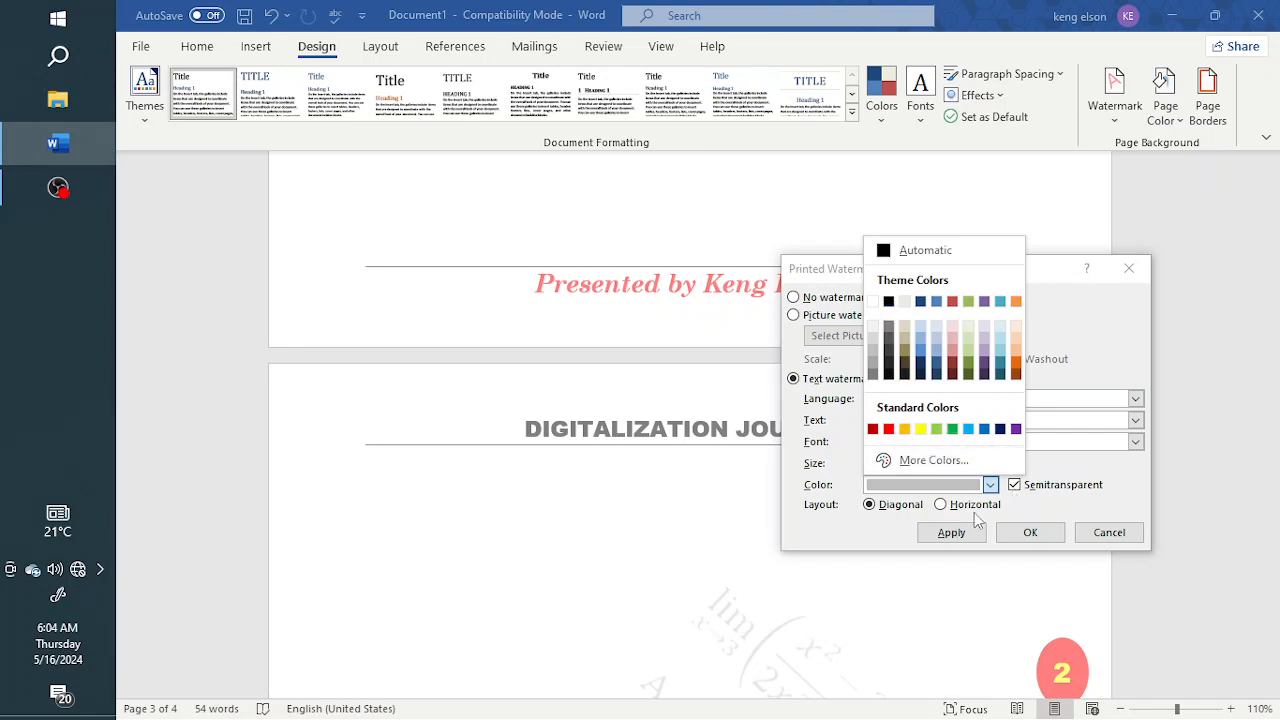
{"action": "left_click", "coordinate": [984, 429]}
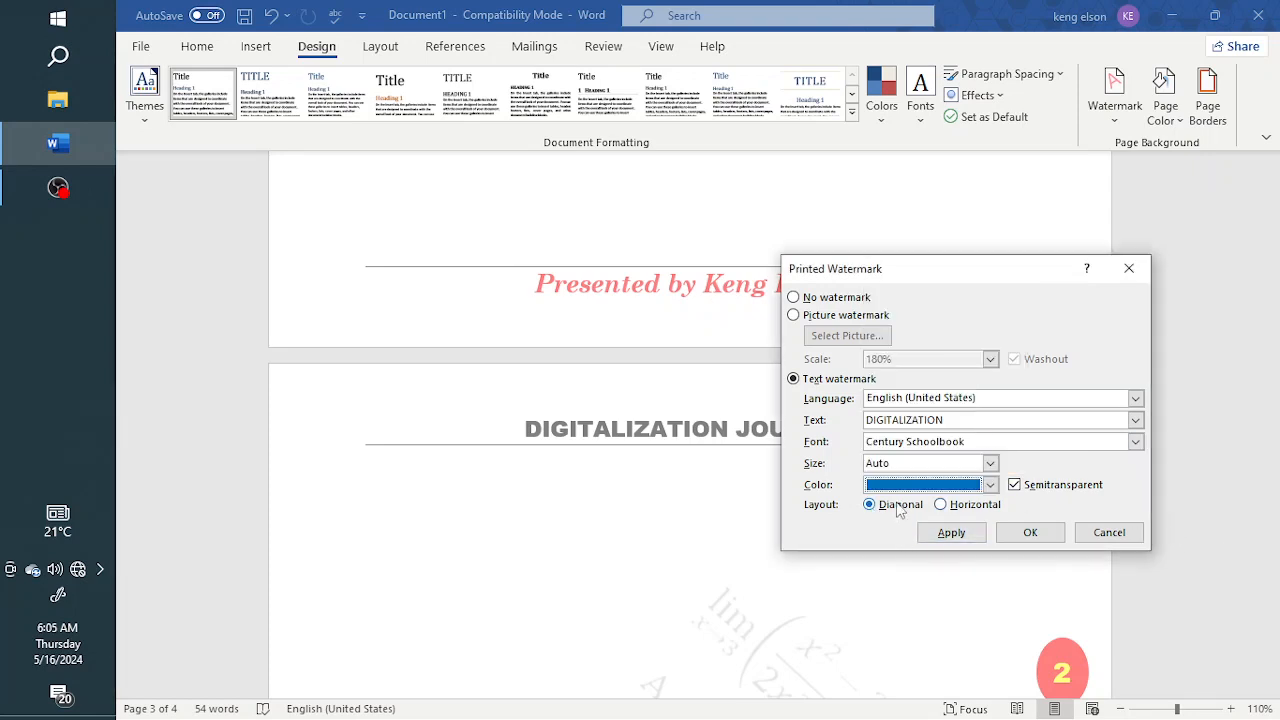
{"action": "left_click", "coordinate": [1015, 486]}
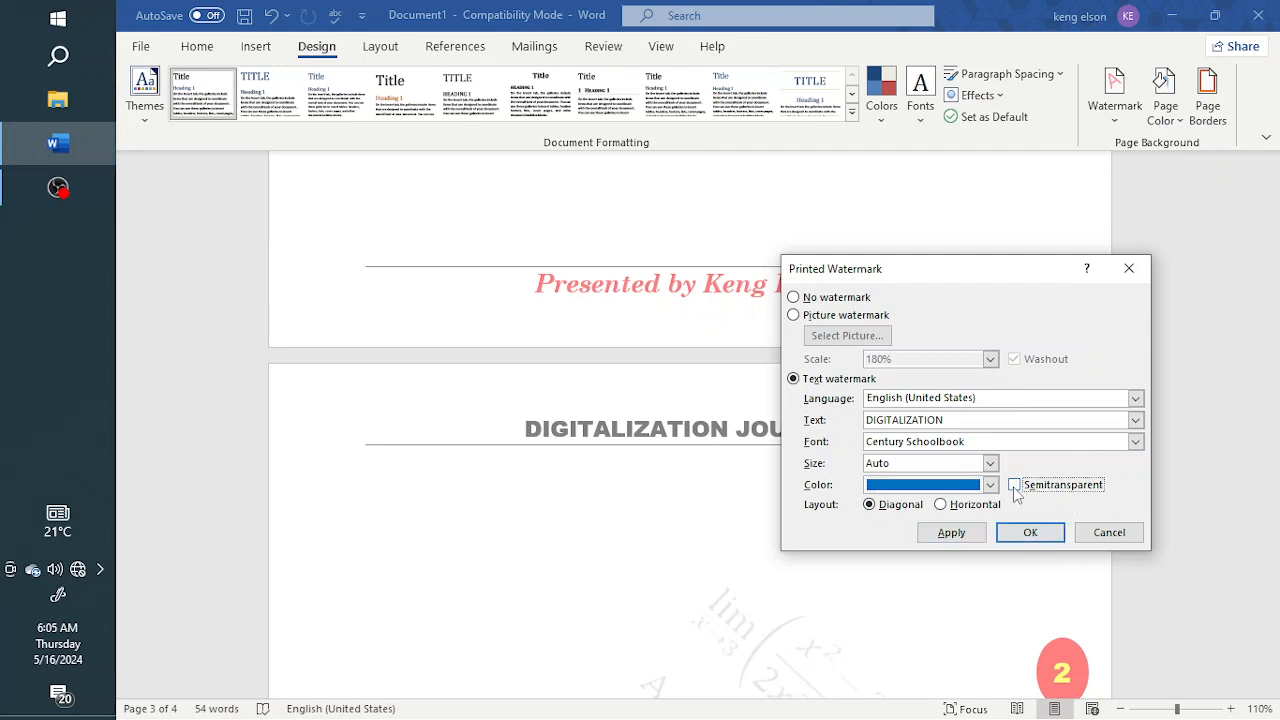
{"action": "left_click", "coordinate": [951, 532]}
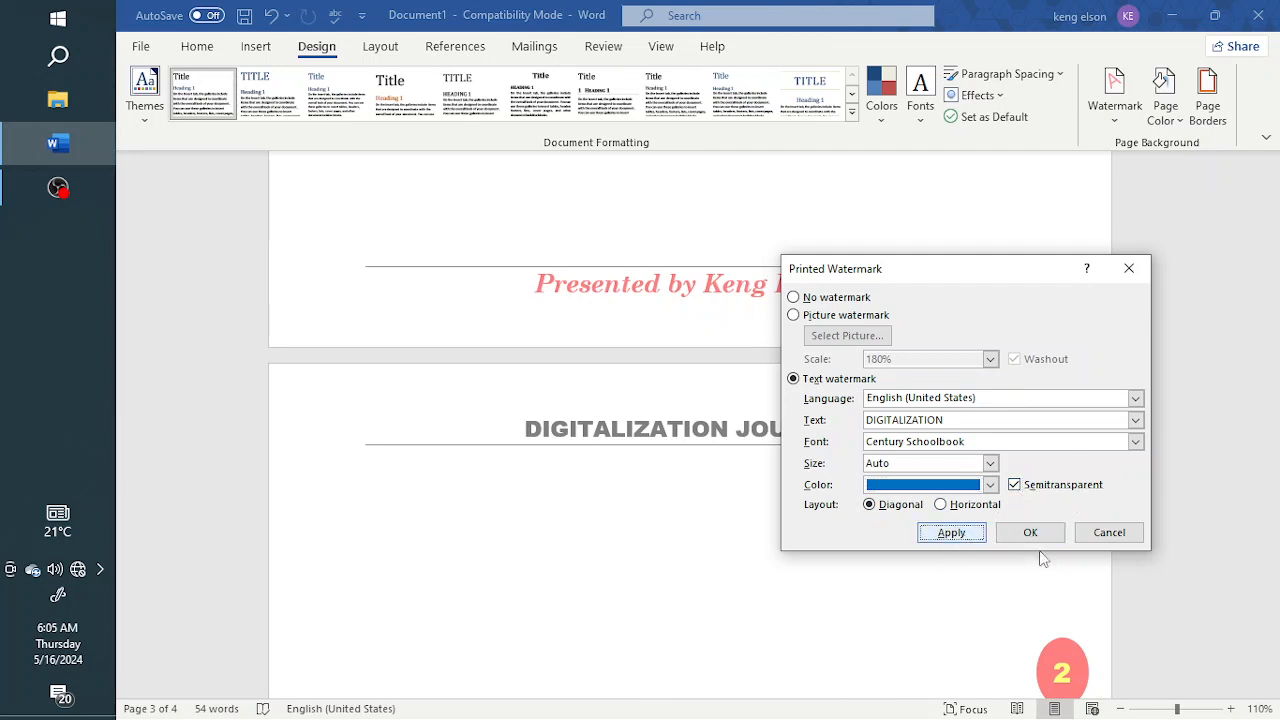
{"action": "left_click", "coordinate": [1115, 533]}
Check the text watermark on the numbered pages and look at the available watermark options without changing it
{"action": "scroll", "coordinate": [690, 550], "scroll_direction": "down", "scroll_amount": 8}
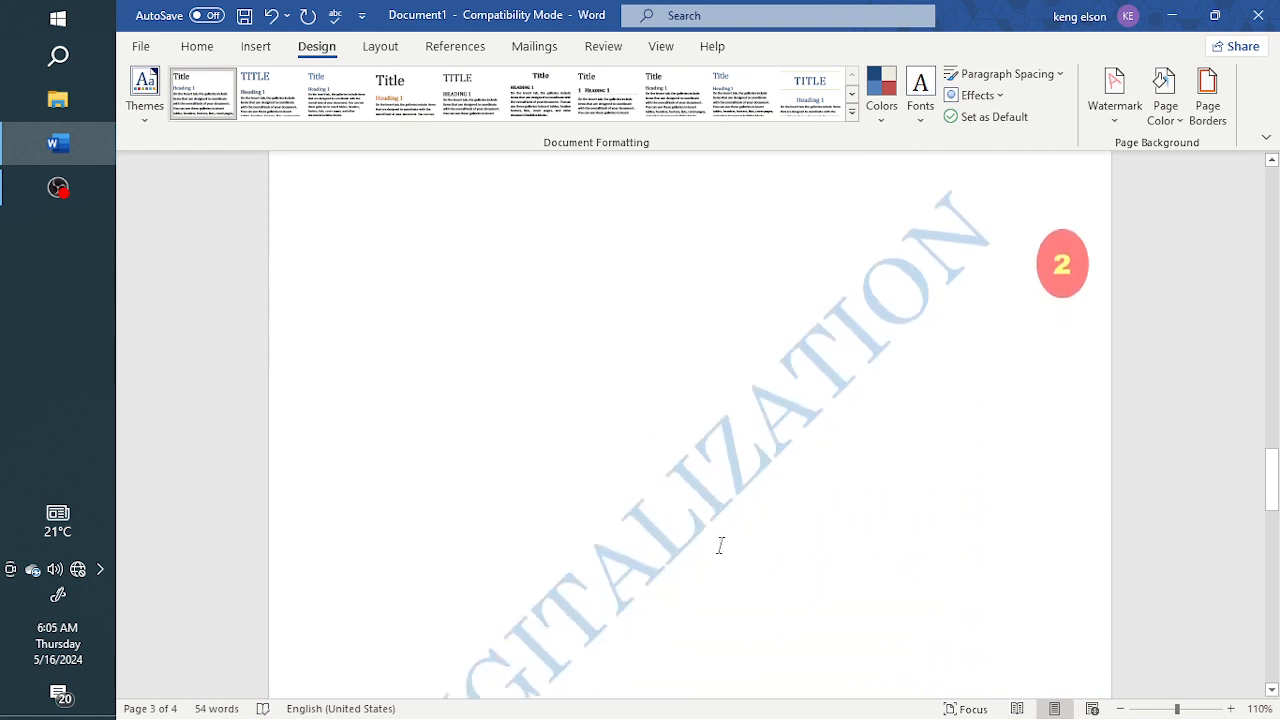
{"action": "scroll", "coordinate": [757, 494], "scroll_direction": "down", "scroll_amount": 3}
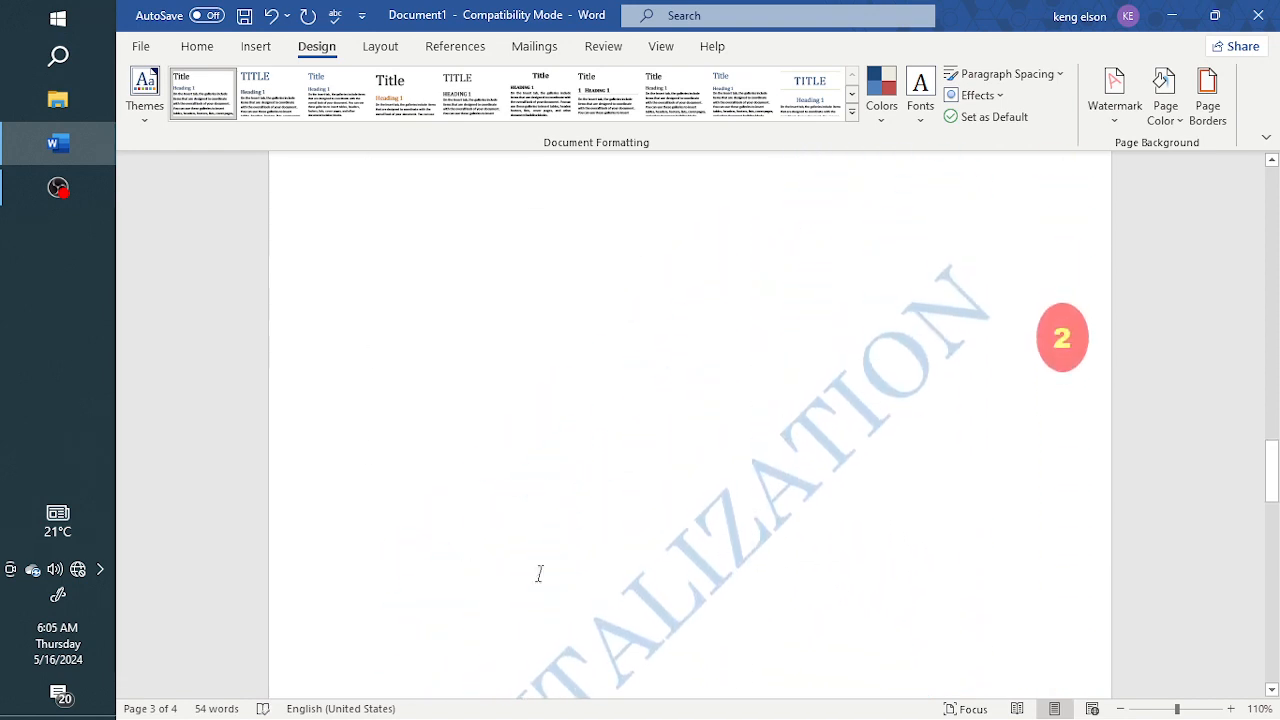
{"action": "scroll", "coordinate": [666, 495], "scroll_direction": "down", "scroll_amount": 10}
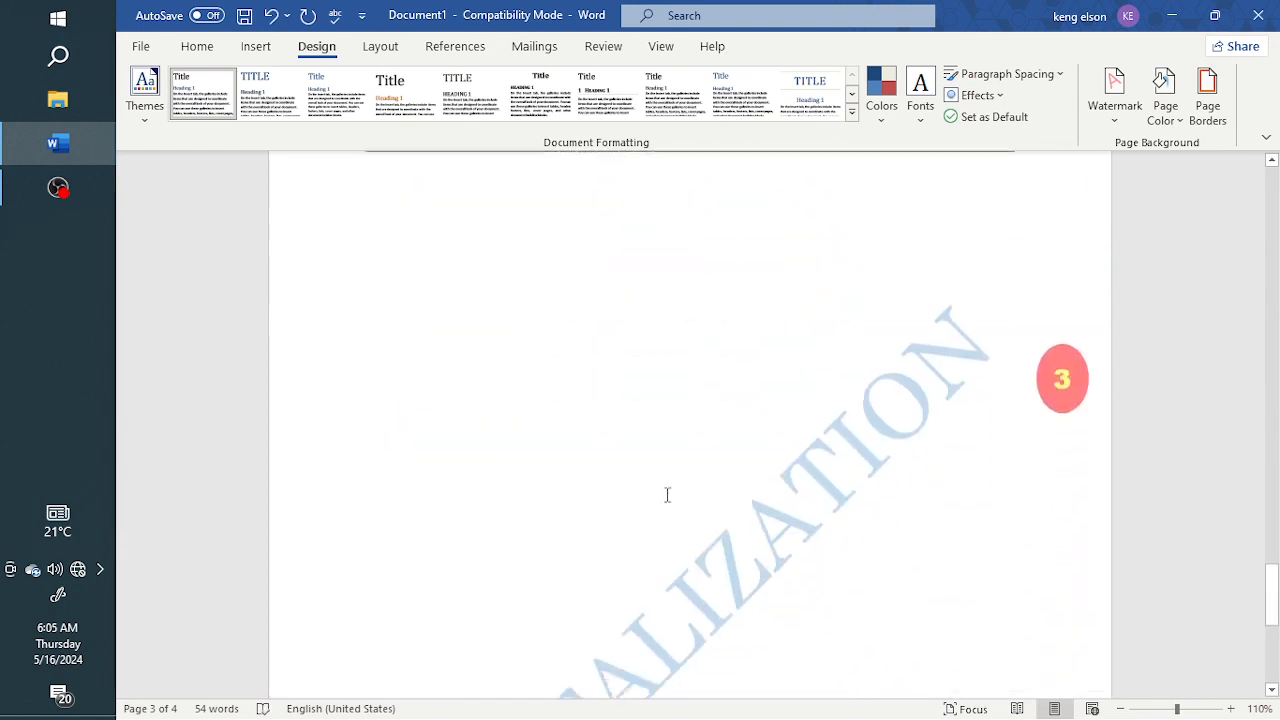
{"action": "scroll", "coordinate": [667, 495], "scroll_direction": "down", "scroll_amount": 8}
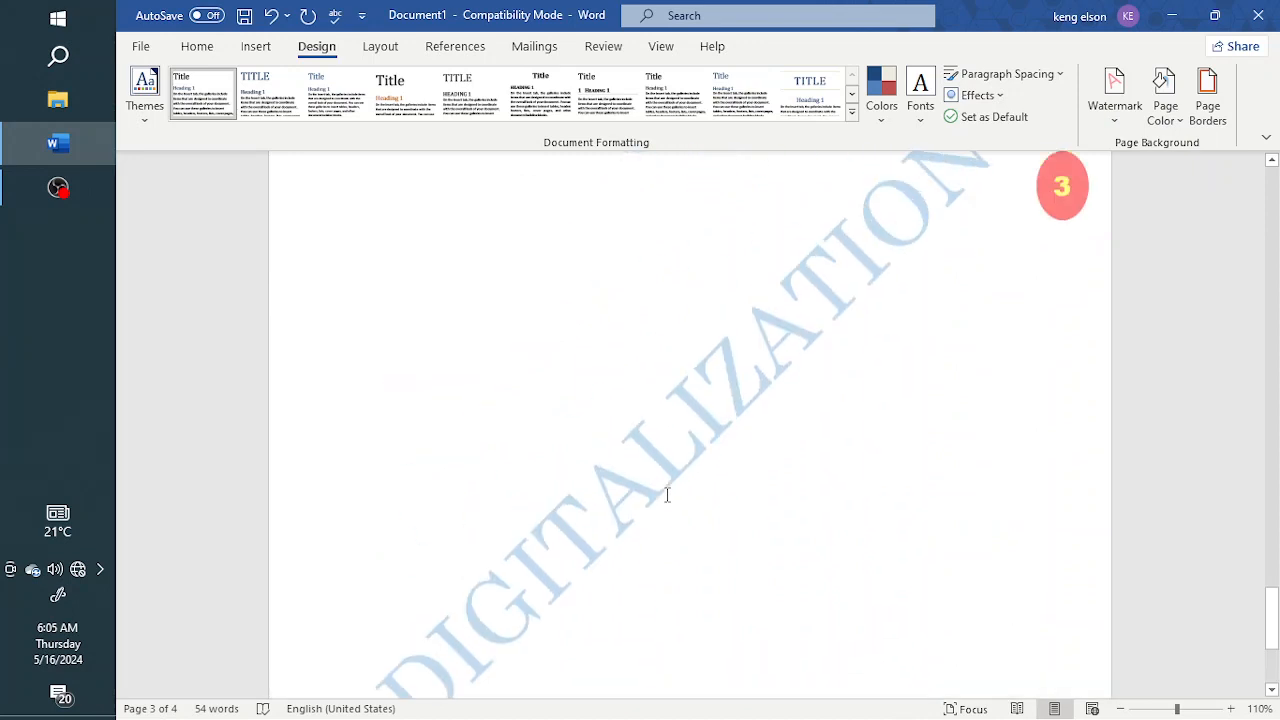
{"action": "scroll", "coordinate": [667, 494], "scroll_direction": "up", "scroll_amount": 5}
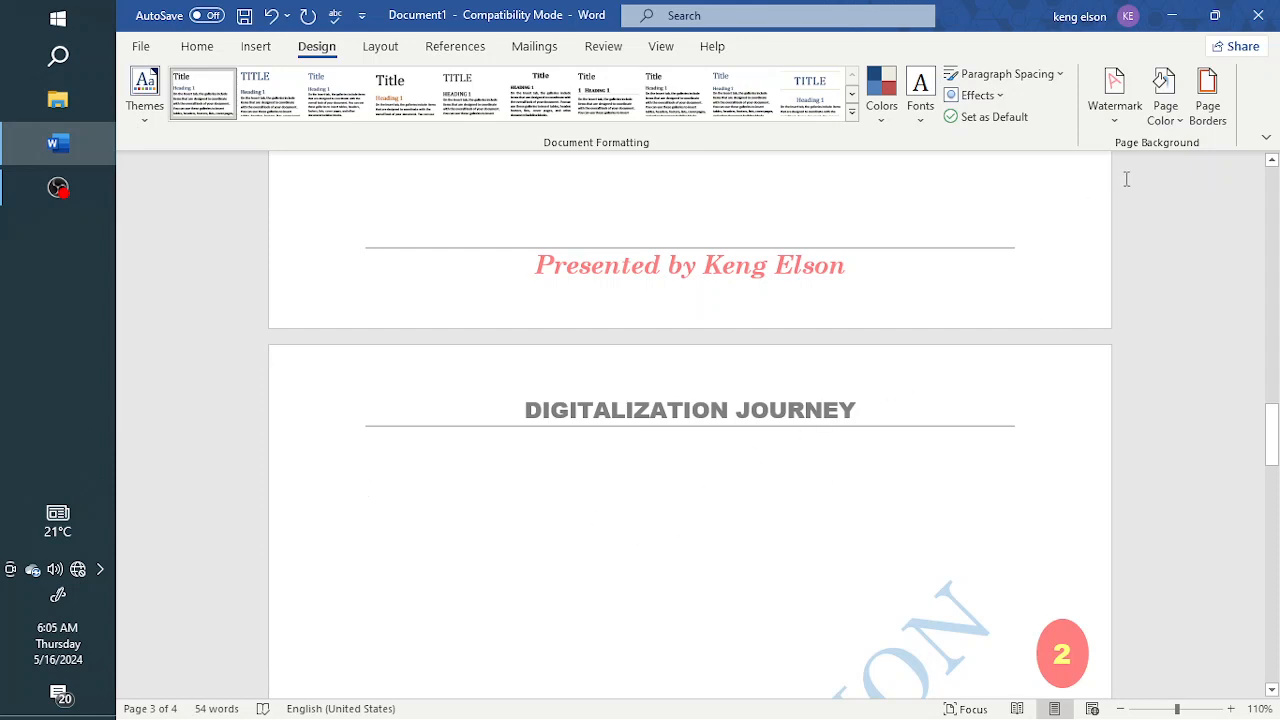
{"action": "left_click", "coordinate": [1115, 110]}
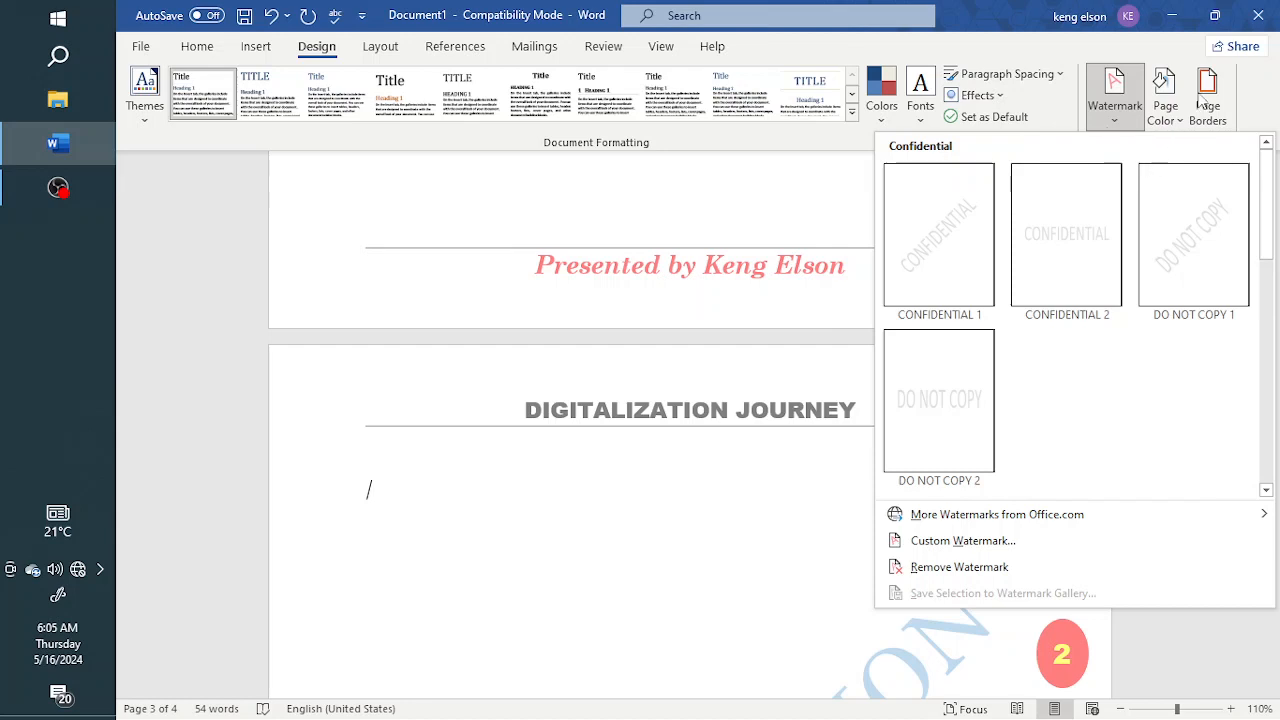
{"action": "left_click", "coordinate": [918, 578]}
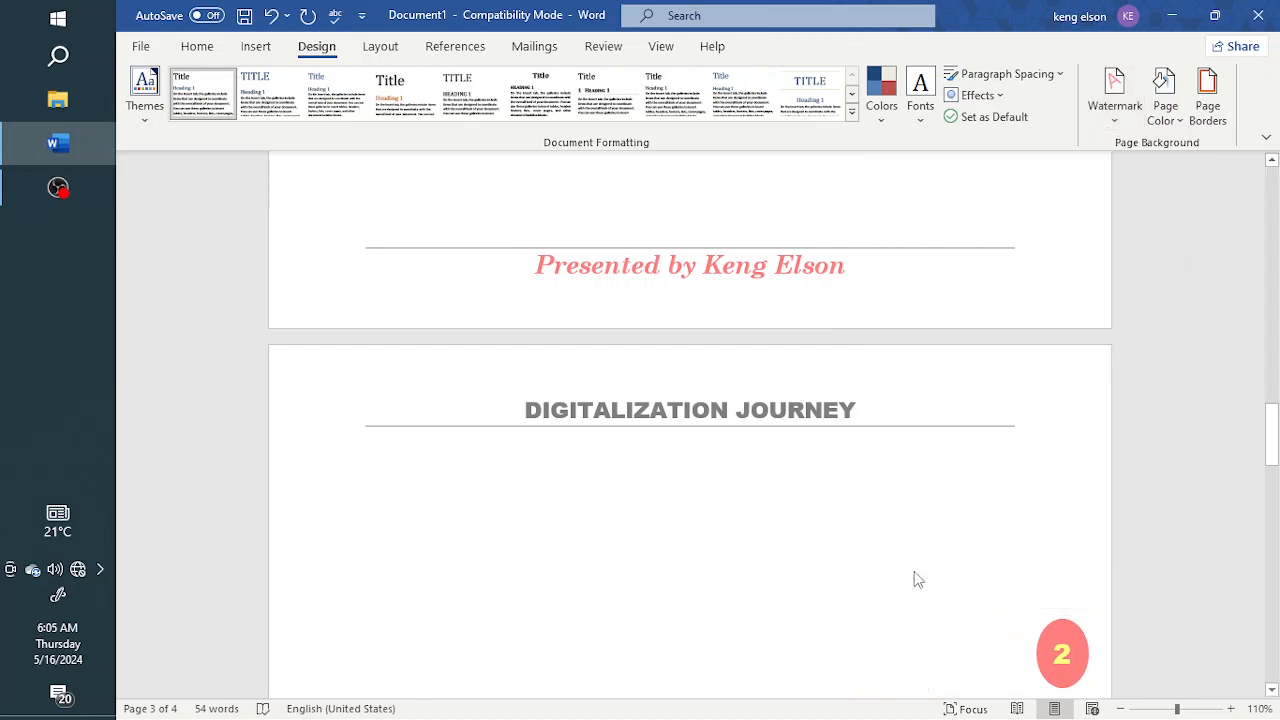
Set the page color of the whole document to the standard Green
{"action": "left_click", "coordinate": [1166, 118]}
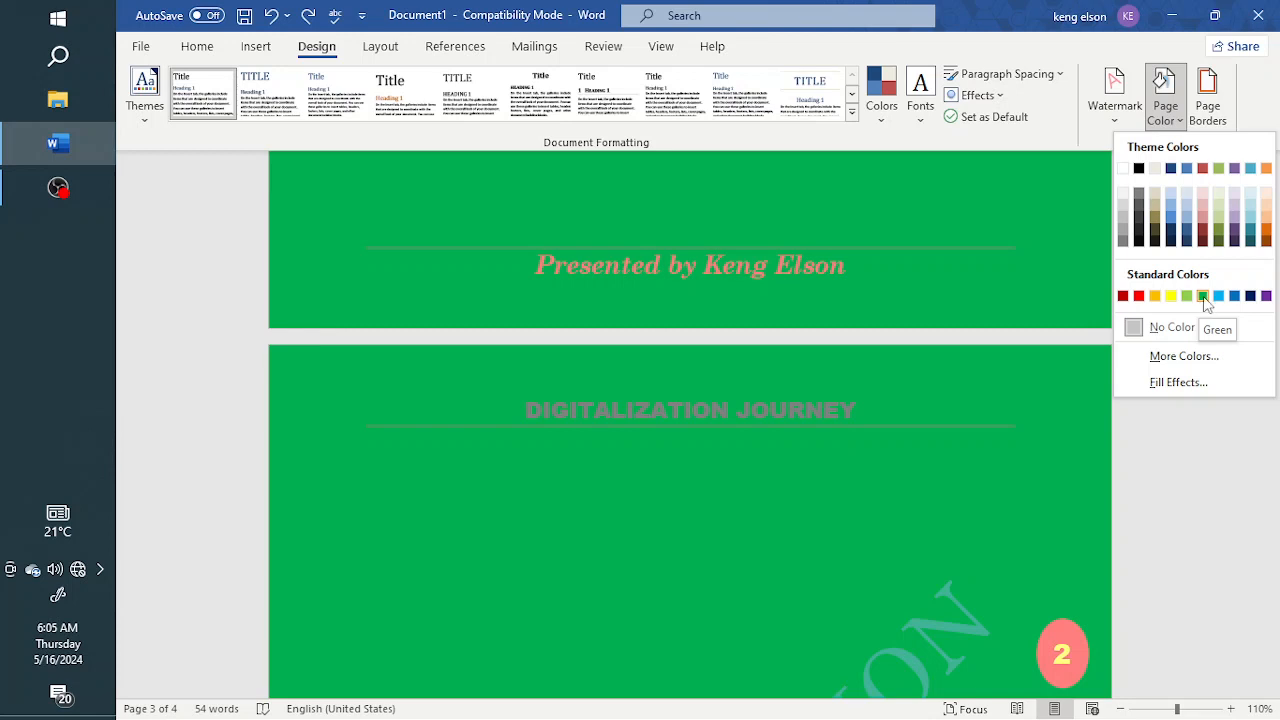
{"action": "left_click", "coordinate": [1203, 297]}
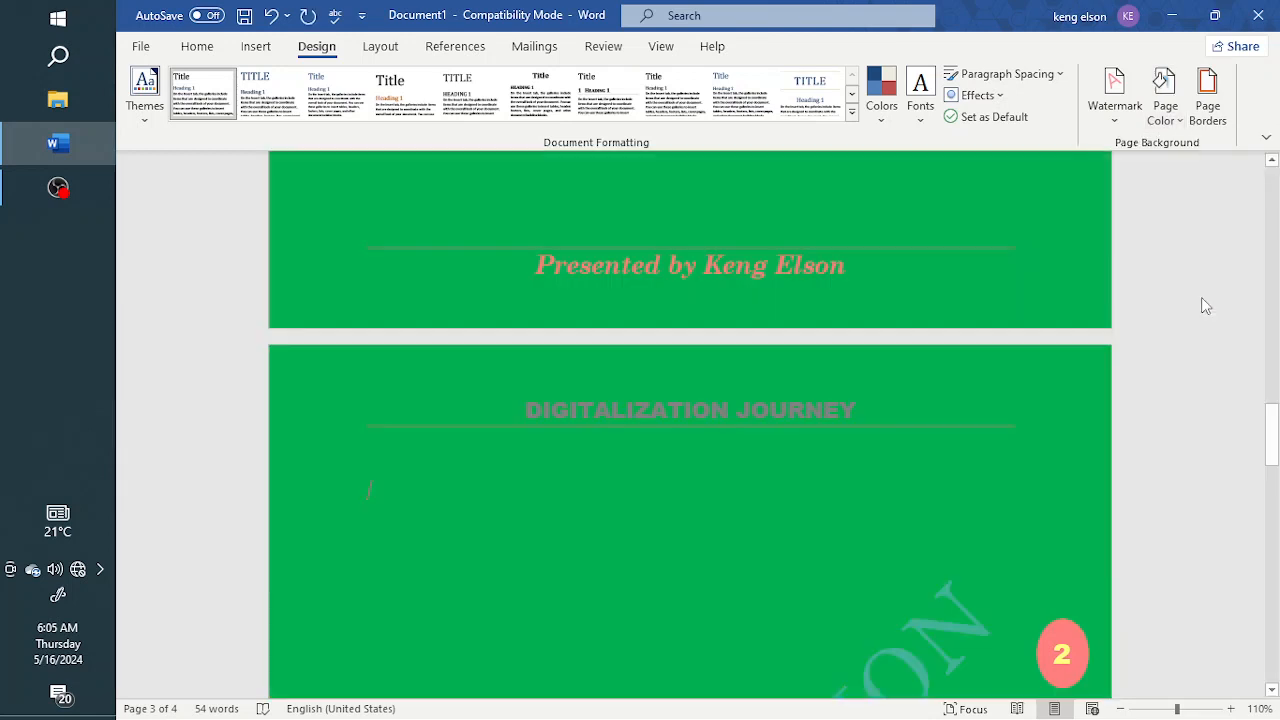
{"action": "scroll", "coordinate": [799, 410], "scroll_direction": "up", "scroll_amount": 10}
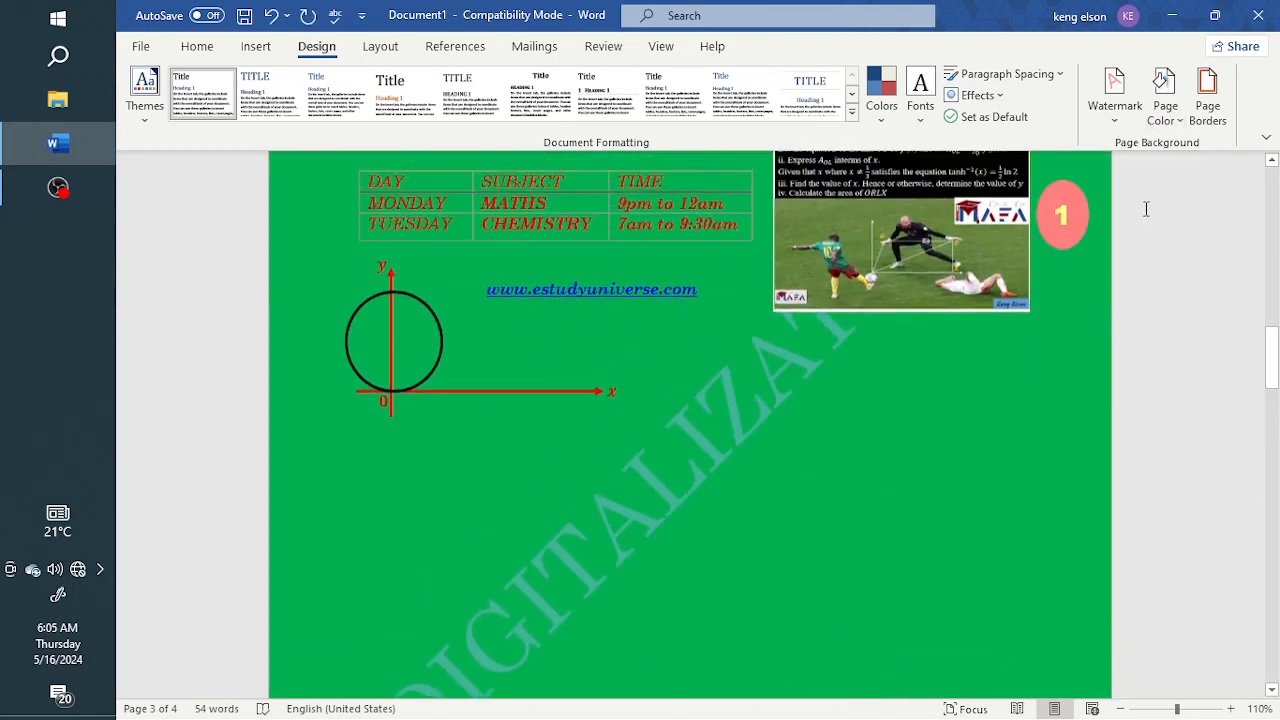
Lighten the page color to the custom green #11FF7D (RGB 17, 255, 125)
{"action": "left_click", "coordinate": [1168, 118]}
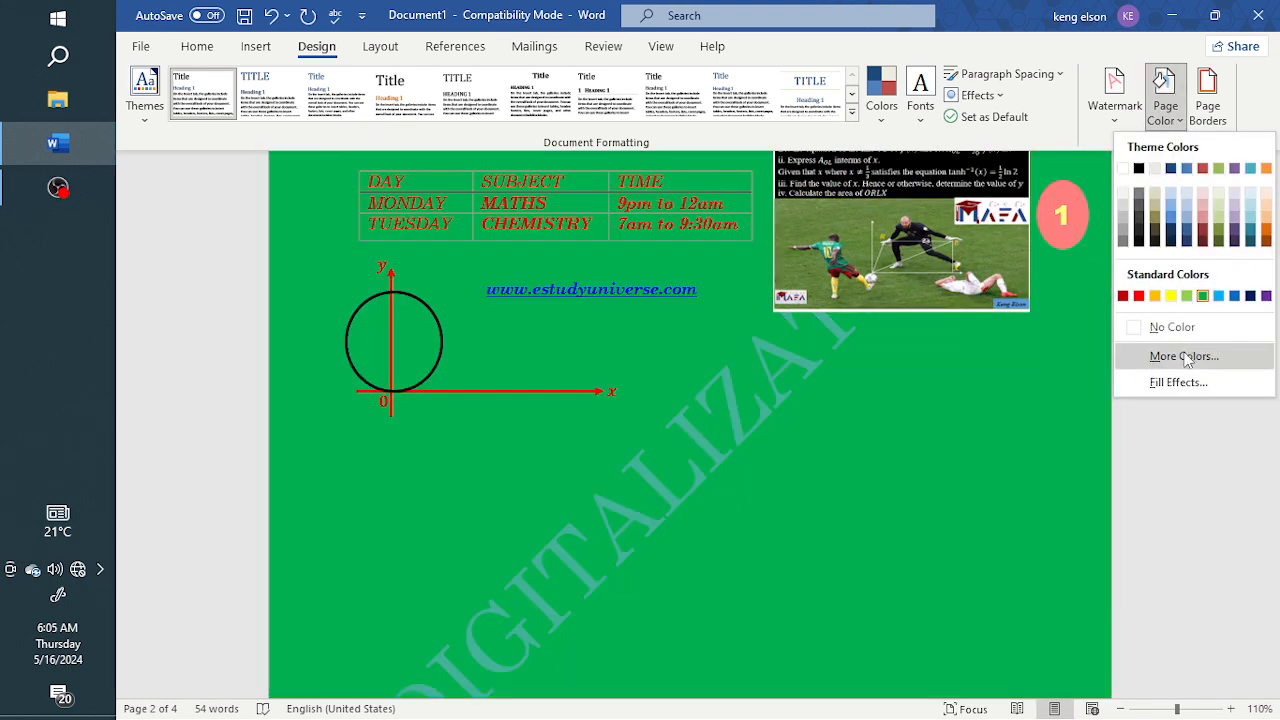
{"action": "left_click", "coordinate": [1163, 357]}
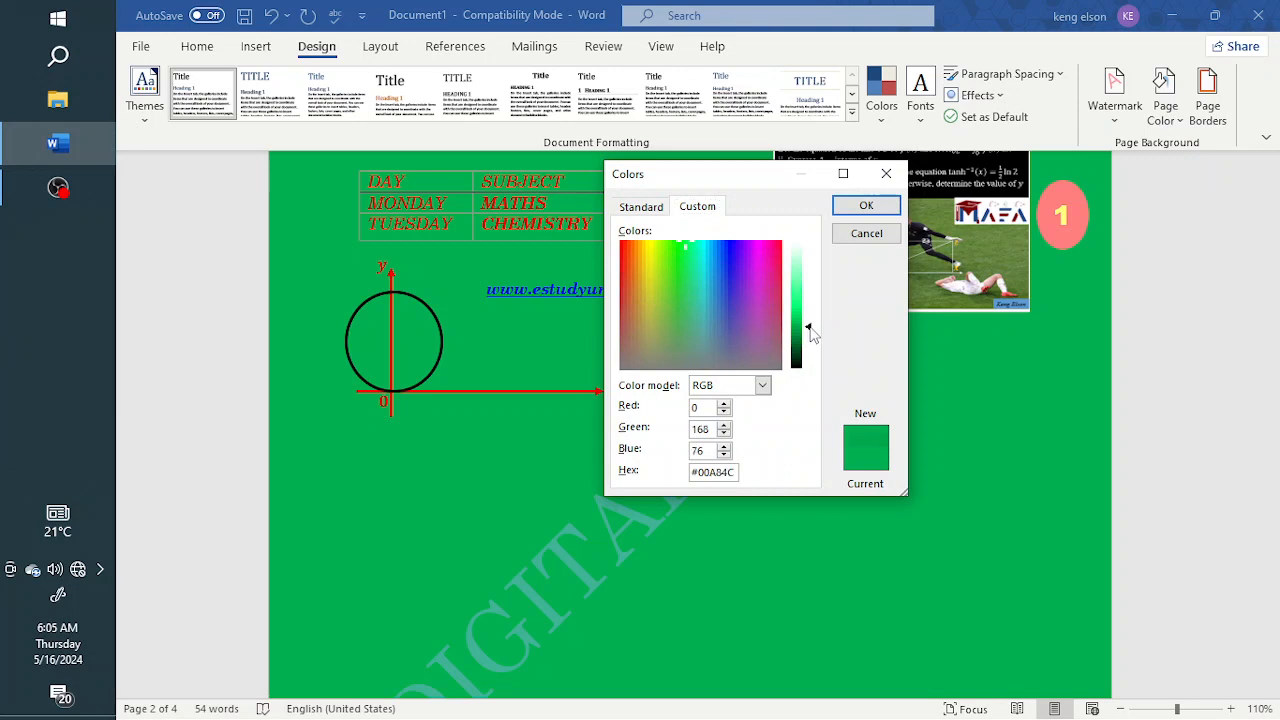
{"action": "left_click_drag", "start_coordinate": [808, 325], "coordinate": [811, 290]}
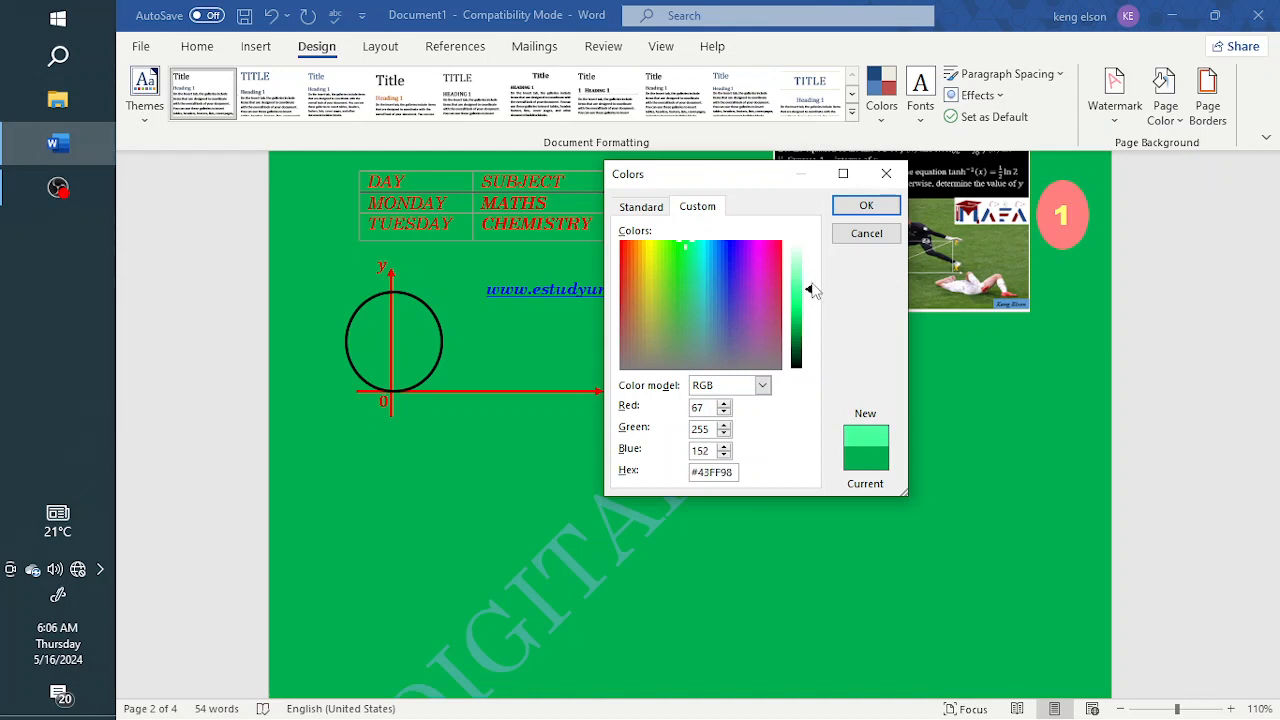
{"action": "left_click_drag", "start_coordinate": [811, 292], "coordinate": [812, 307]}
{"action": "left_click", "coordinate": [864, 206]}
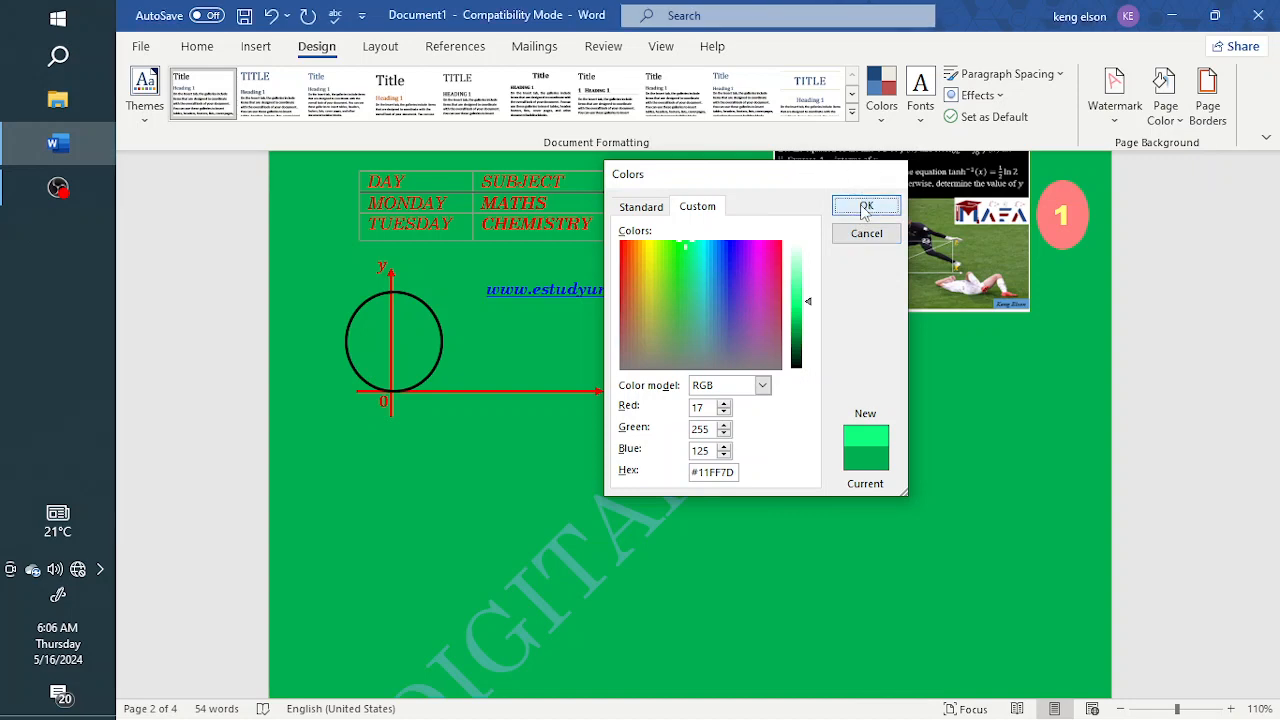
Examine how the new page color looks behind the text, picture and watermark on the content and cover pages
{"action": "scroll", "coordinate": [840, 405], "scroll_direction": "up", "scroll_amount": 1}
{"action": "scroll", "coordinate": [840, 405], "scroll_direction": "up", "scroll_amount": 3}
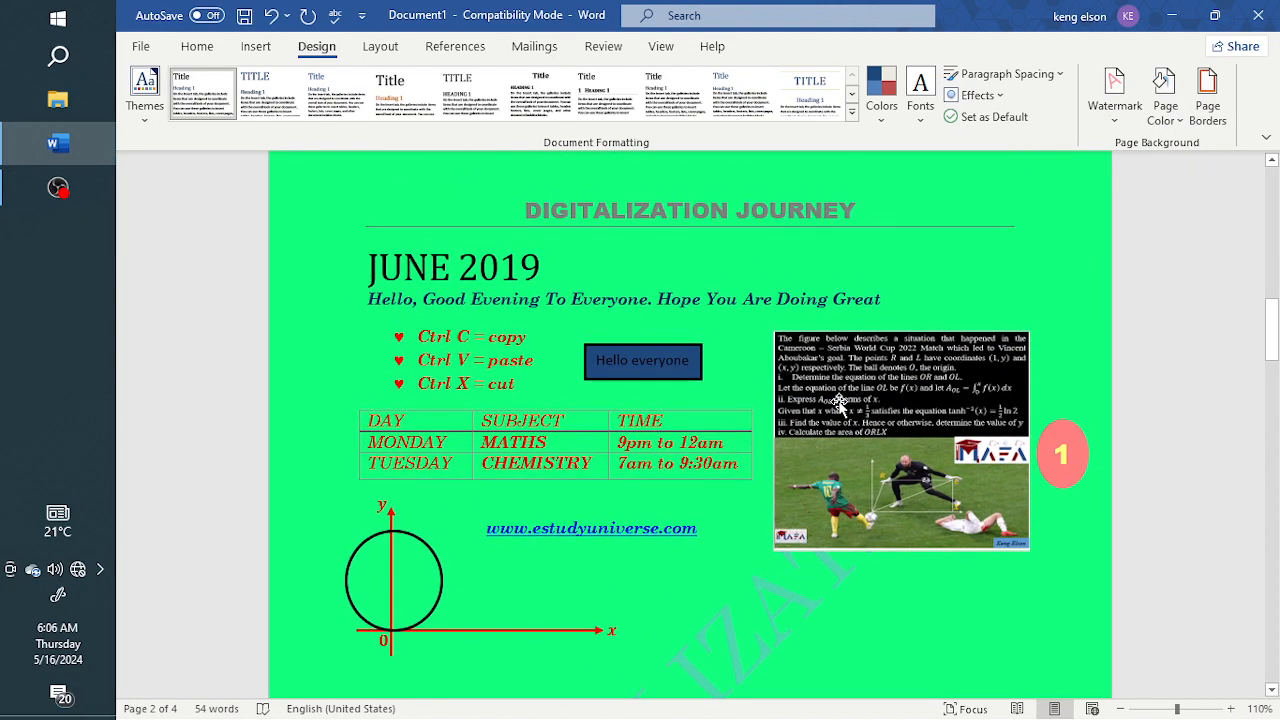
{"action": "scroll", "coordinate": [838, 402], "scroll_direction": "down", "scroll_amount": 5}
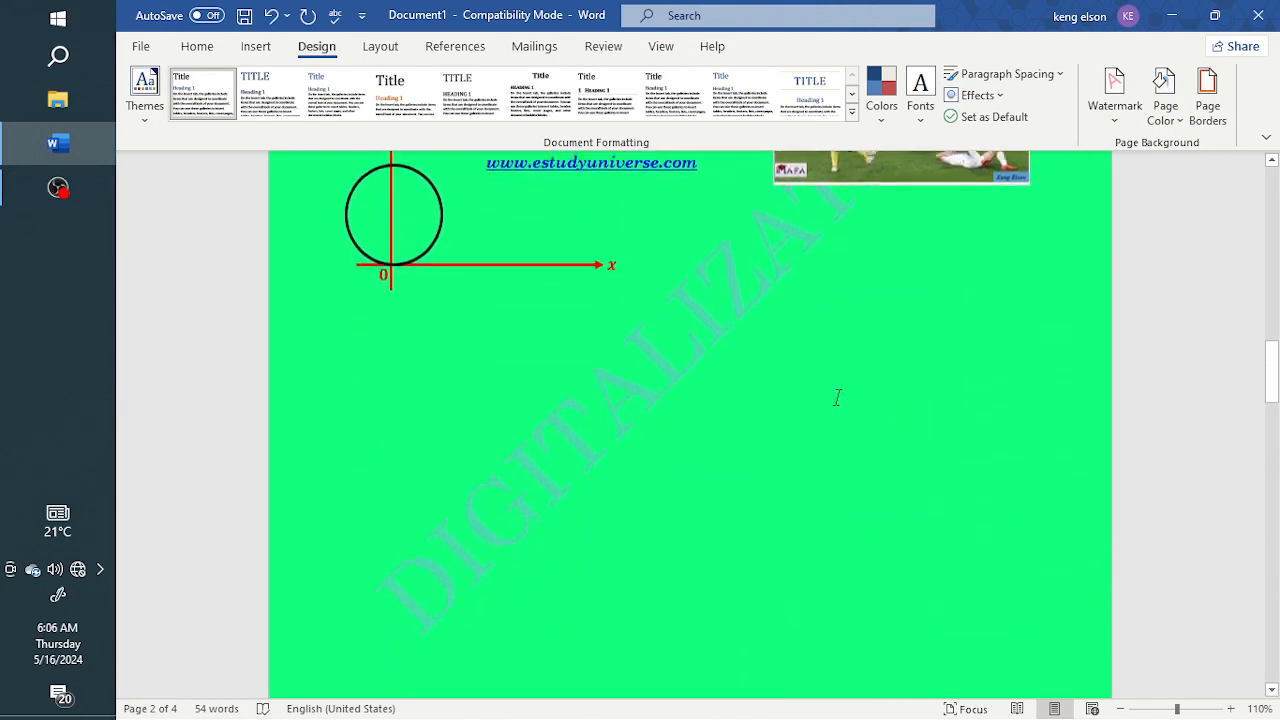
{"action": "scroll", "coordinate": [838, 395], "scroll_direction": "up", "scroll_amount": 2}
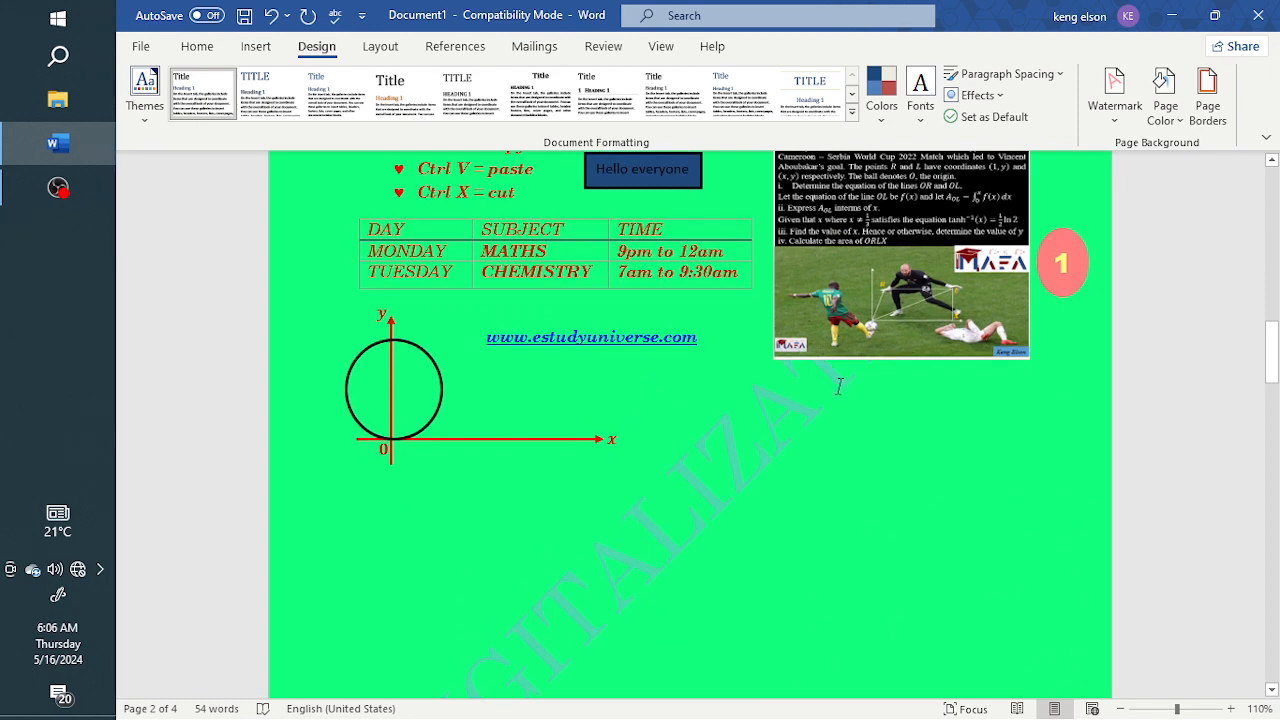
{"action": "scroll", "coordinate": [840, 386], "scroll_direction": "up", "scroll_amount": 10}
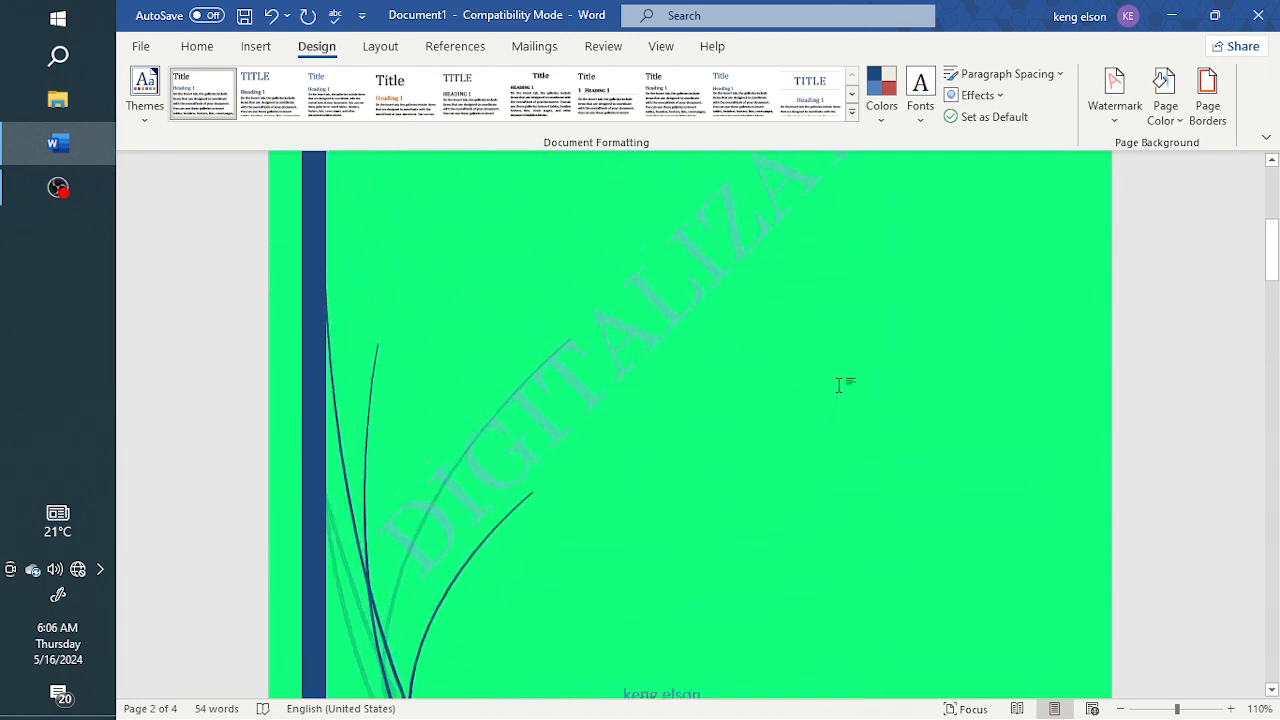
{"action": "scroll", "coordinate": [840, 385], "scroll_direction": "up", "scroll_amount": 3}
{"action": "scroll", "coordinate": [840, 383], "scroll_direction": "down", "scroll_amount": 3}
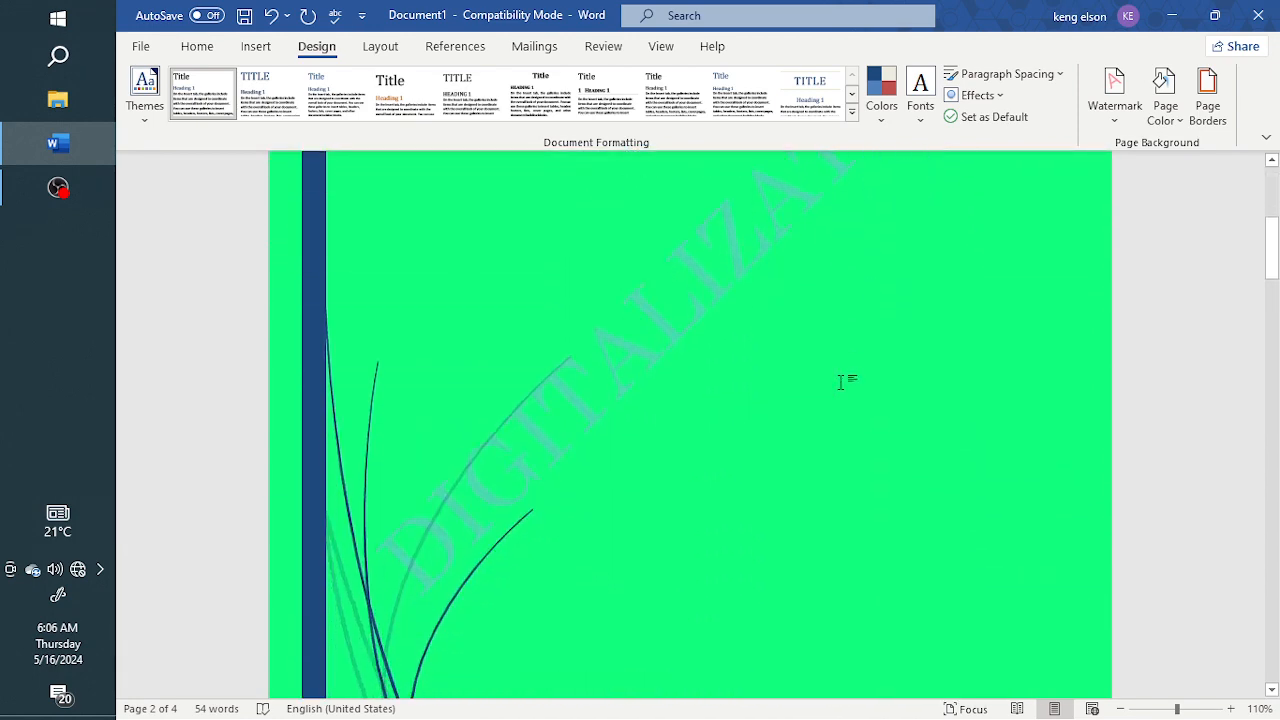
{"action": "scroll", "coordinate": [840, 381], "scroll_direction": "down", "scroll_amount": 1}
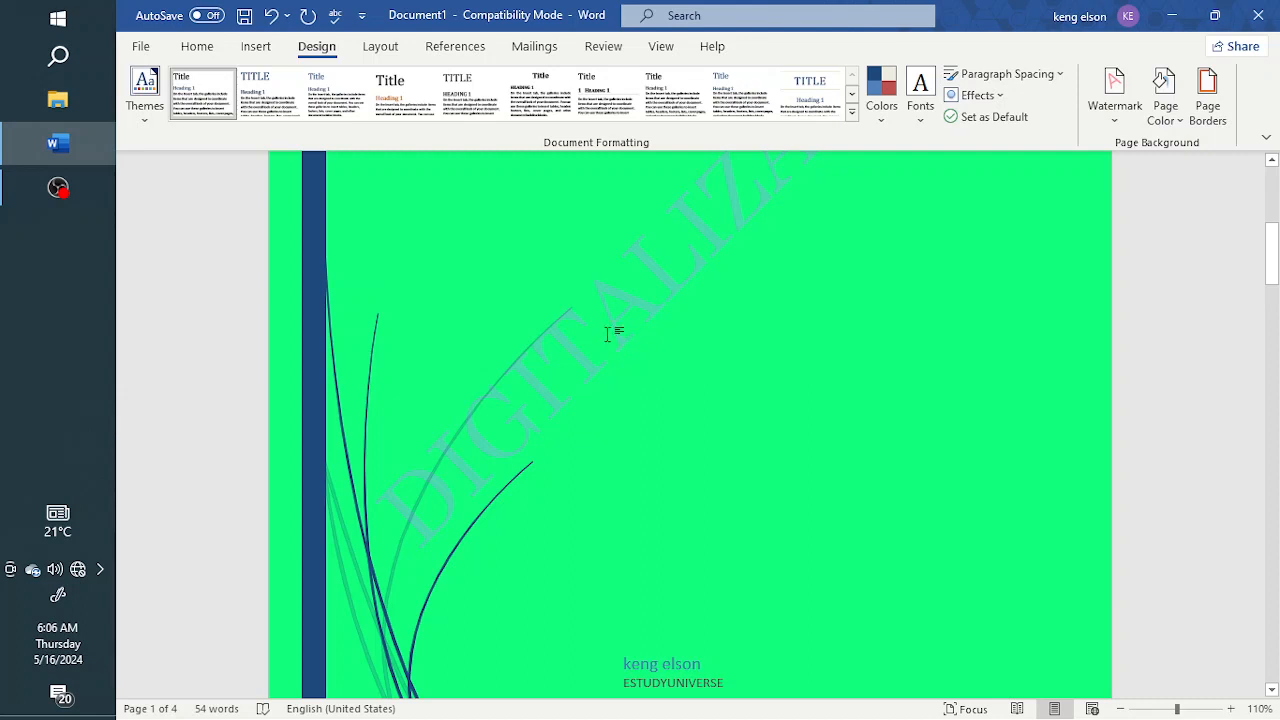
{"action": "scroll", "coordinate": [700, 320], "scroll_direction": "up", "scroll_amount": 3}
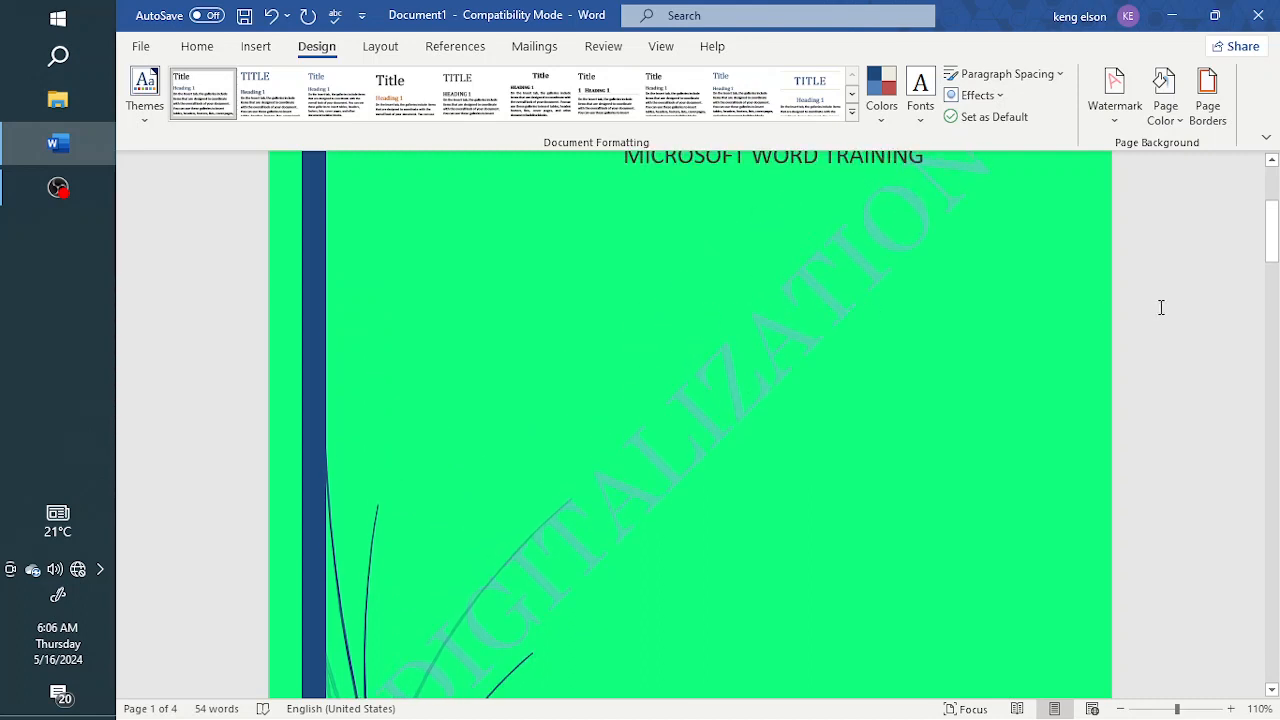
Set up a red Box page border for the whole document with a width of 2 ¼ pt
{"action": "left_click", "coordinate": [1207, 112]}
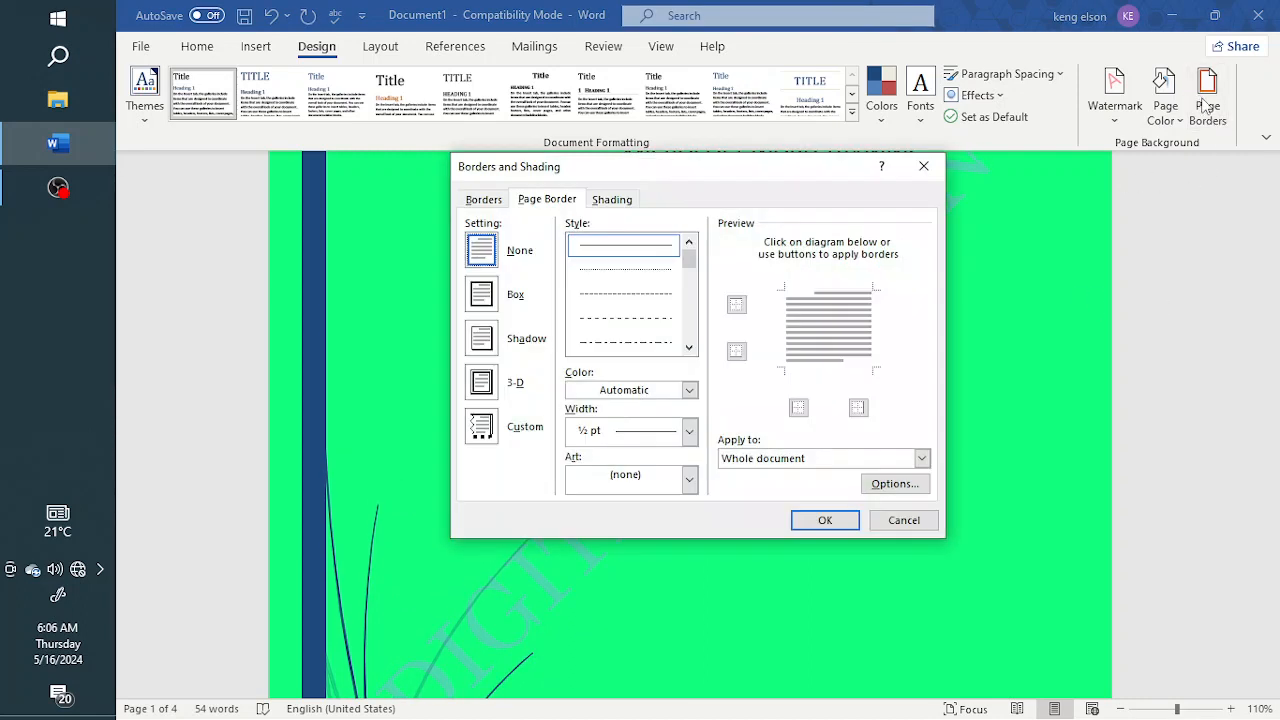
{"action": "left_click", "coordinate": [481, 295]}
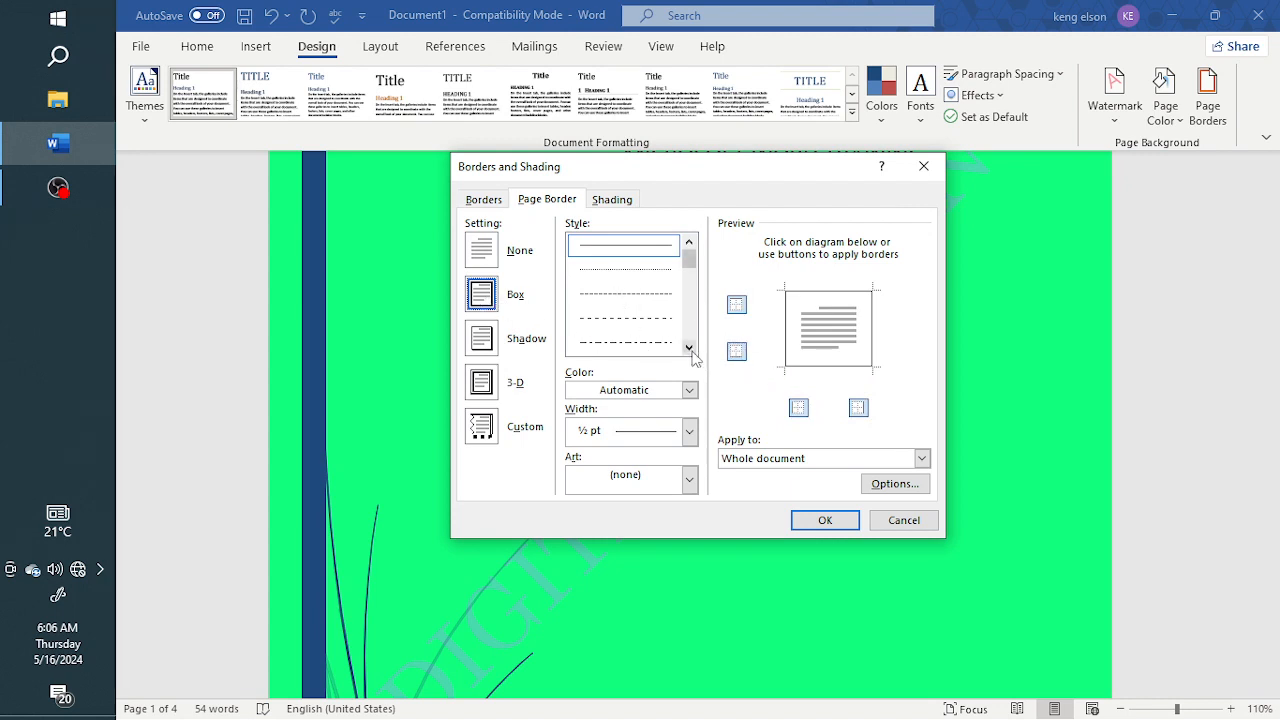
{"action": "left_click", "coordinate": [695, 395]}
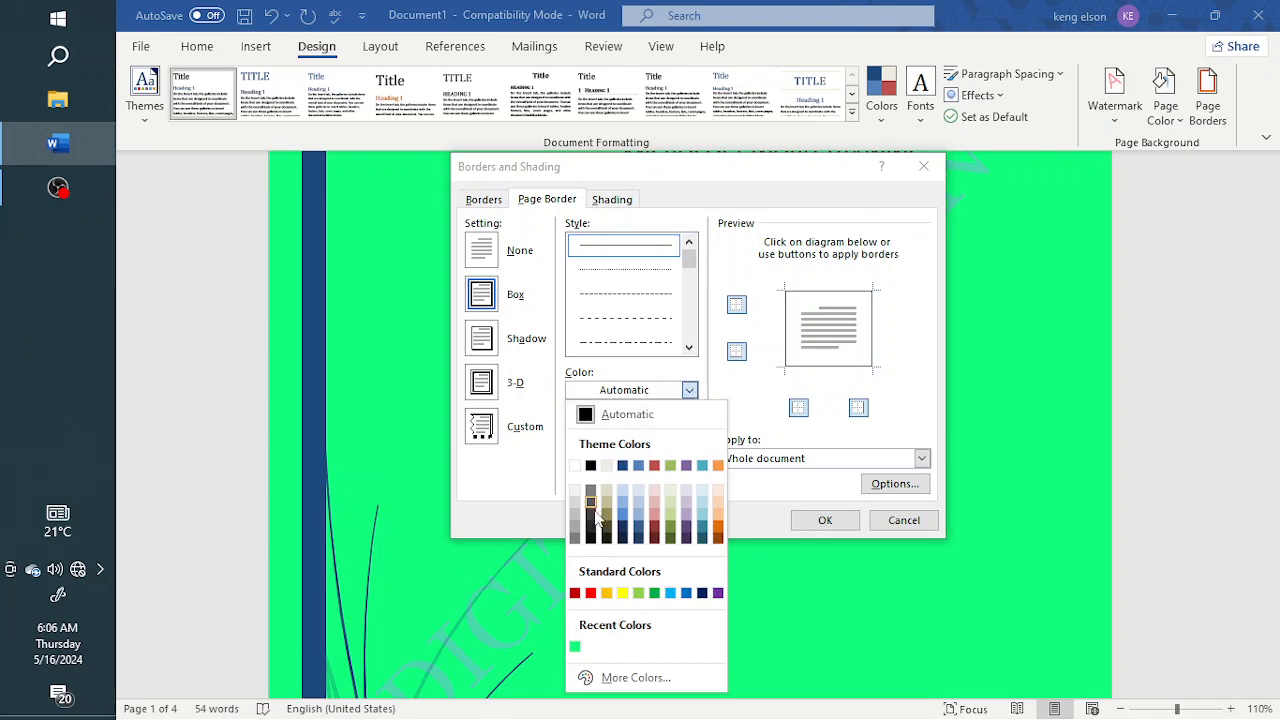
{"action": "left_click", "coordinate": [591, 594]}
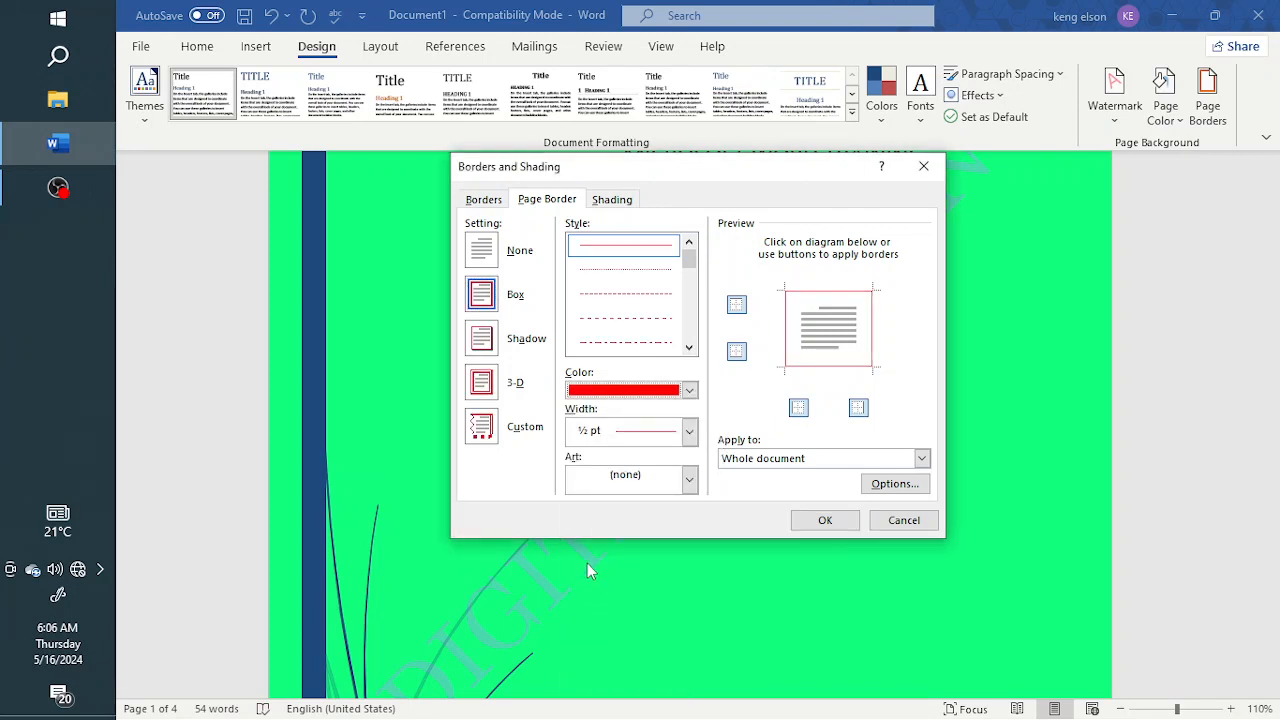
{"action": "left_click", "coordinate": [689, 432]}
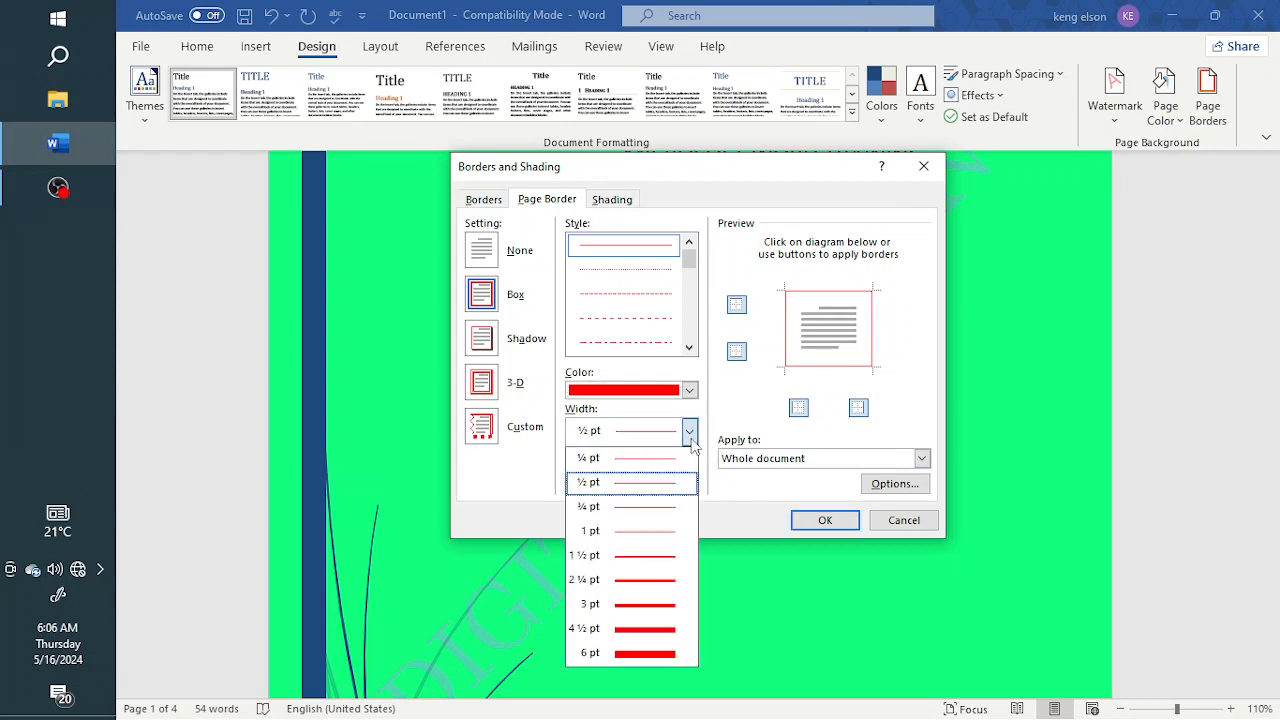
{"action": "left_click", "coordinate": [647, 580]}
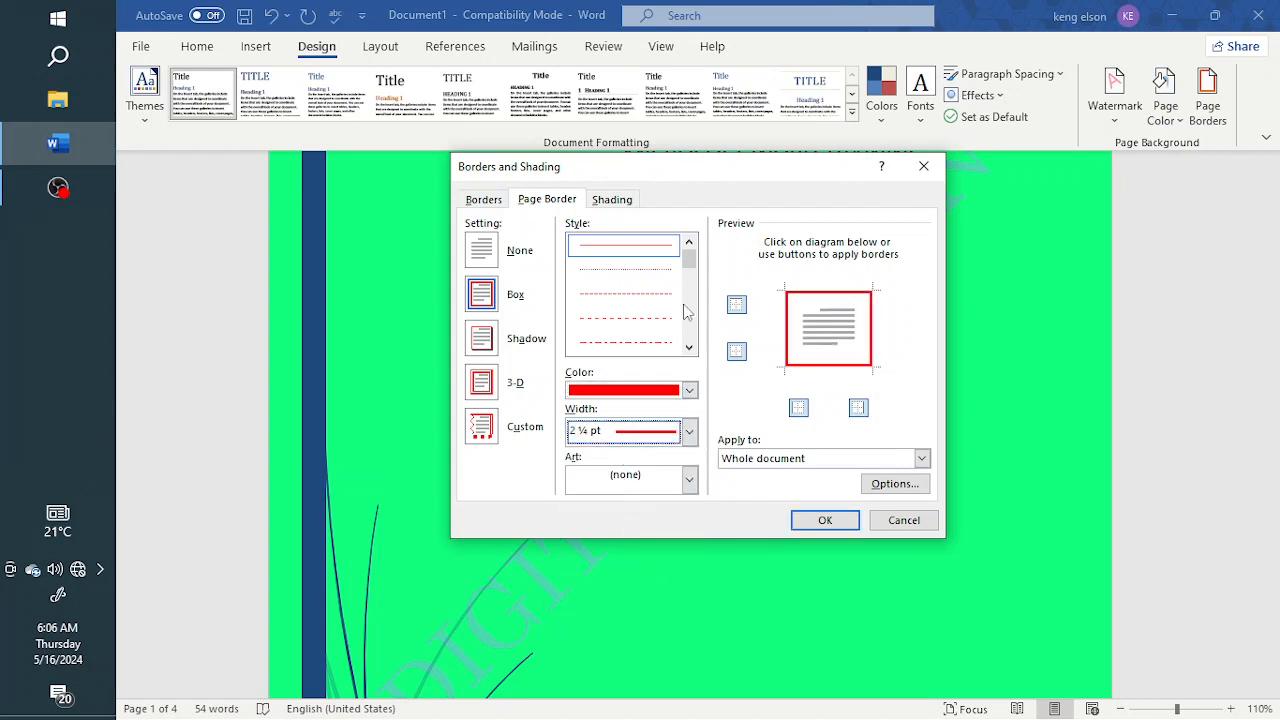
Browse the line styles for the page border and choose the fine dashed line
{"action": "left_click", "coordinate": [689, 347]}
{"action": "left_click", "coordinate": [690, 348]}
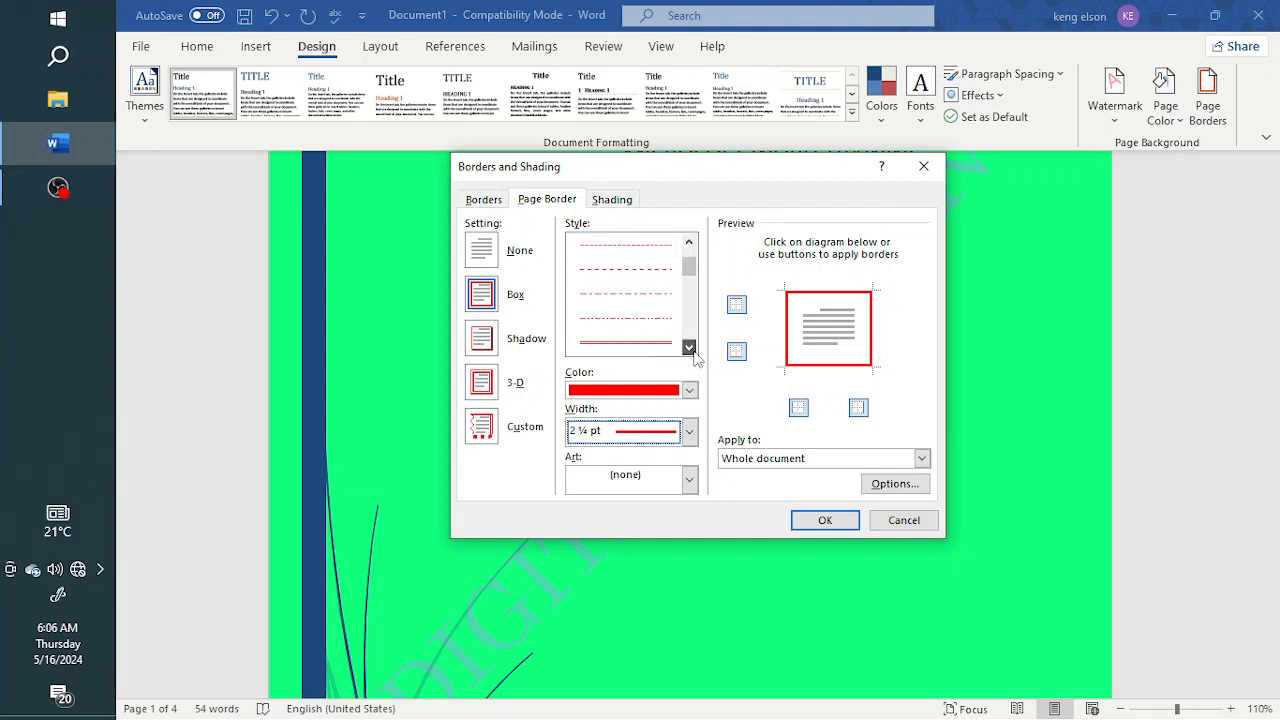
{"action": "mouse_move", "coordinate": [690, 268]}
{"action": "left_mouse_down"}
{"action": "mouse_move", "coordinate": [697, 300]}
{"action": "mouse_move", "coordinate": [697, 268]}
{"action": "left_mouse_up"}
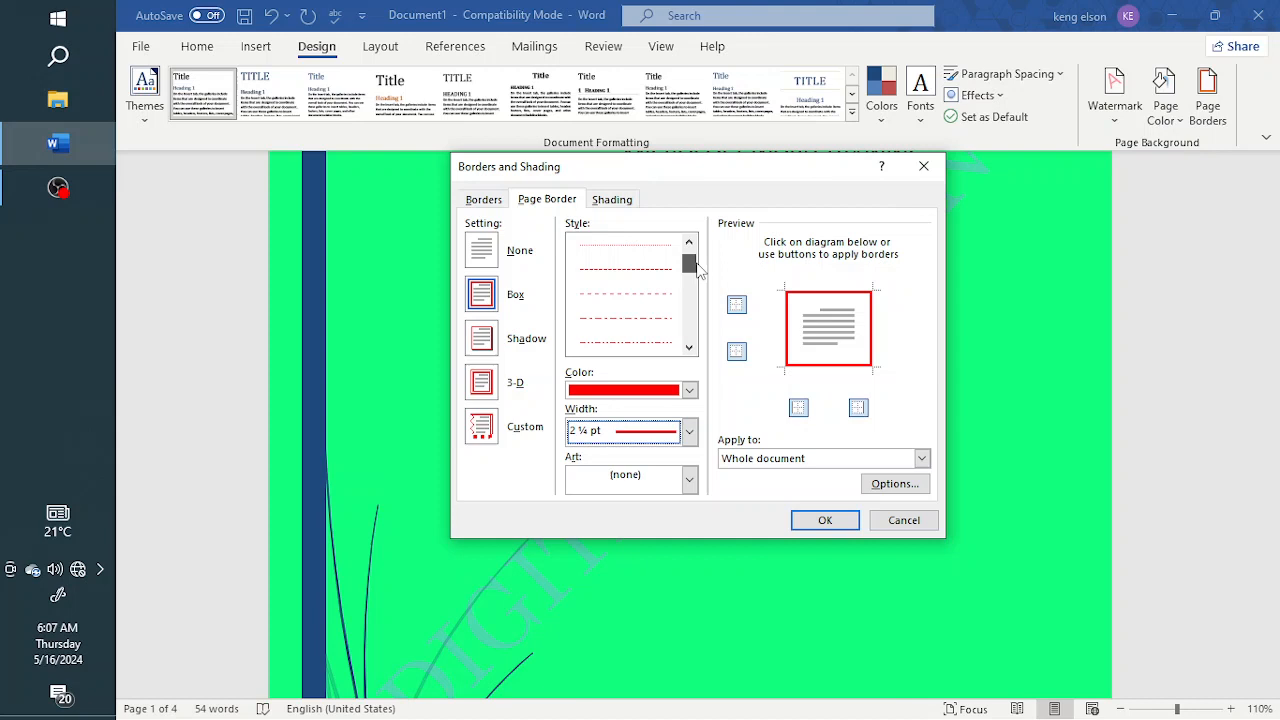
{"action": "left_click", "coordinate": [636, 272]}
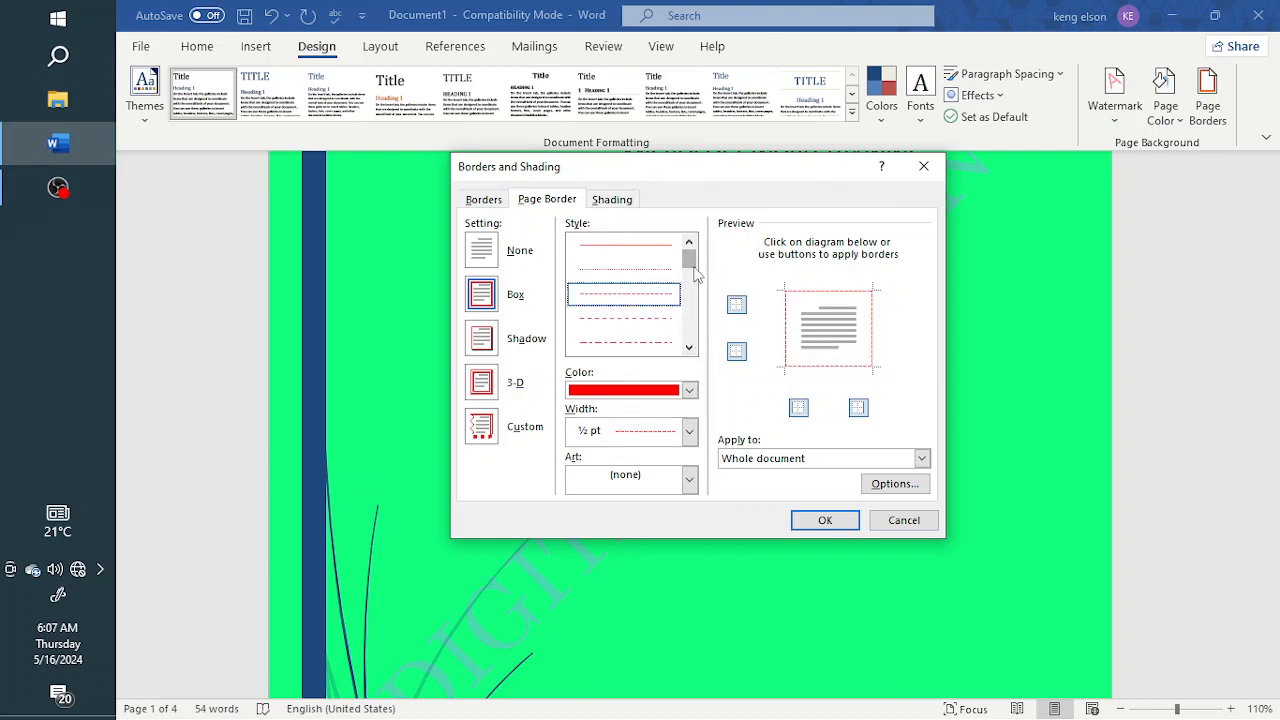
Change the page border to a solid single line and apply it in red at ½ pt to the whole document
{"action": "left_click", "coordinate": [644, 254]}
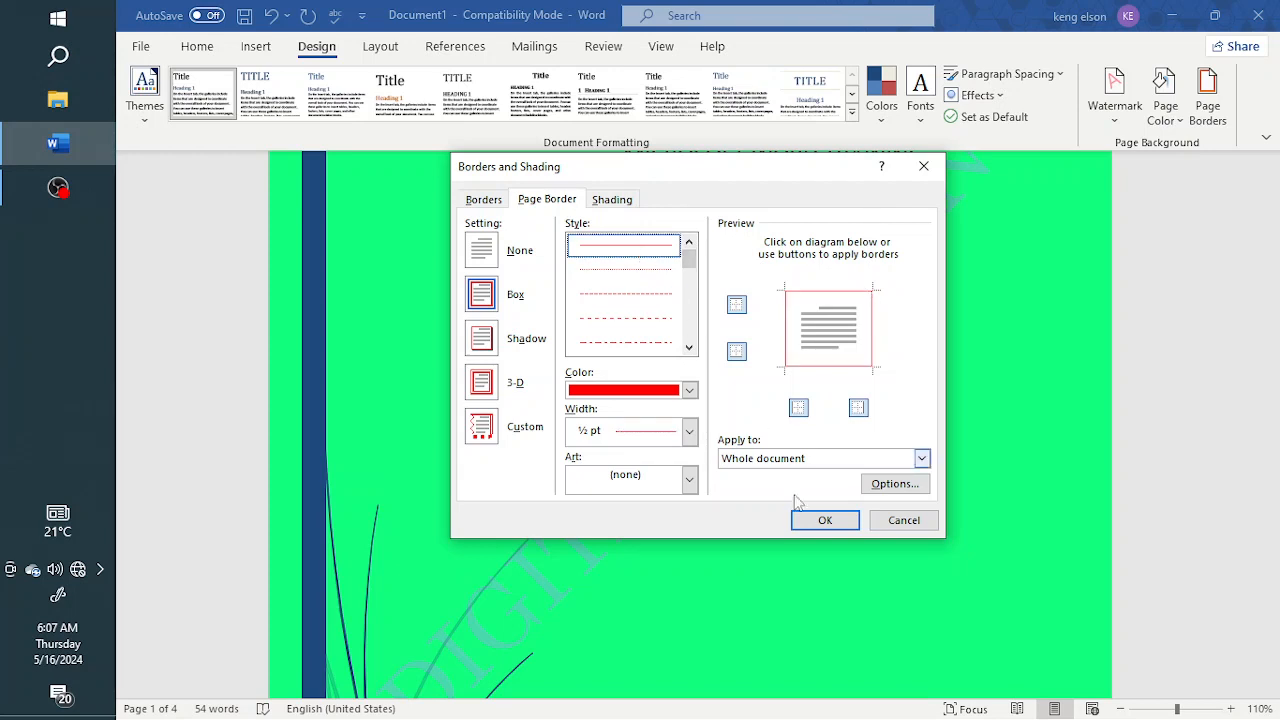
{"action": "left_click", "coordinate": [922, 458]}
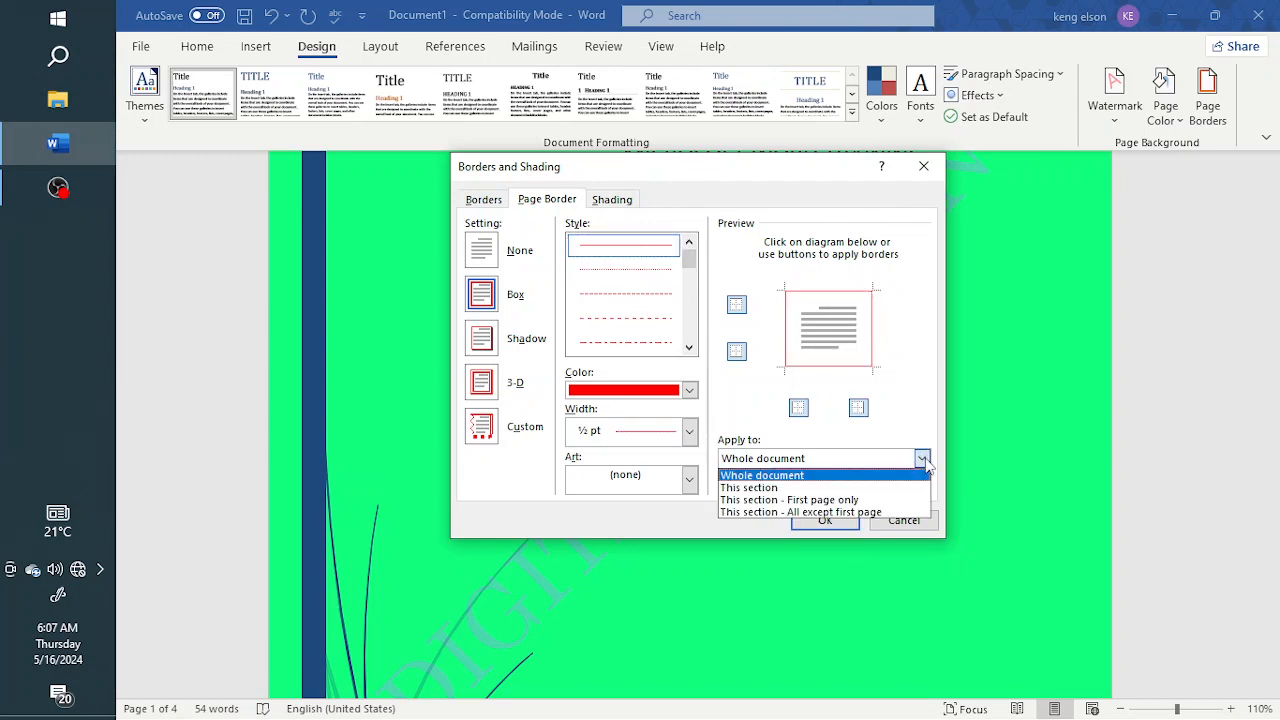
{"action": "left_click", "coordinate": [897, 398]}
{"action": "left_click", "coordinate": [823, 522]}
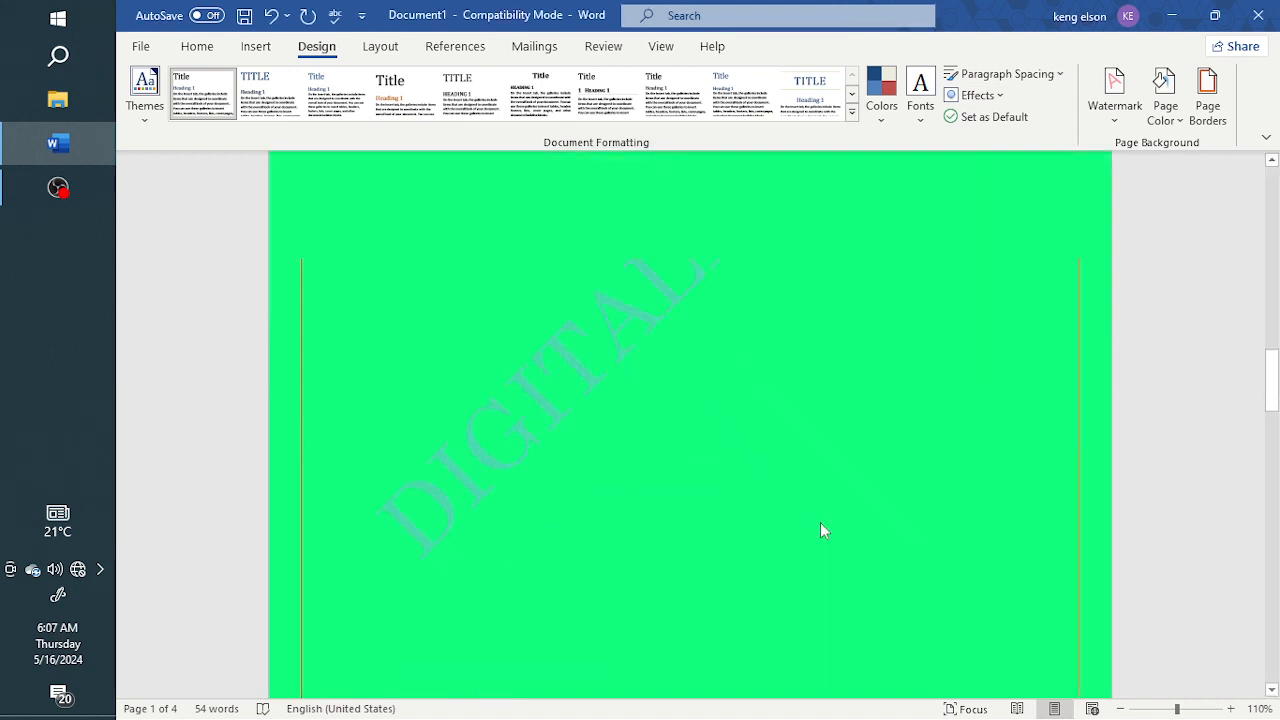
Move the oval page number shape in the header slightly inward so it sits inside the page border, and return to the body text
{"action": "scroll", "coordinate": [777, 483], "scroll_direction": "down", "scroll_amount": 15}
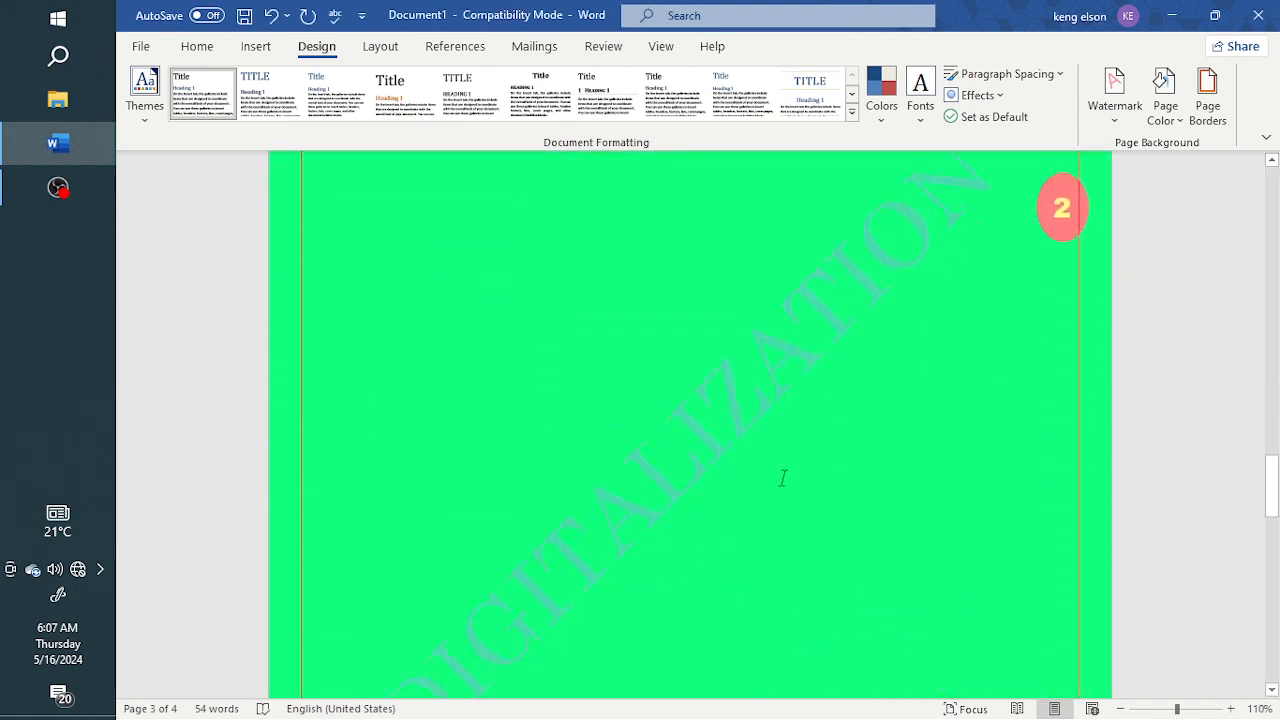
{"action": "scroll", "coordinate": [783, 478], "scroll_direction": "down", "scroll_amount": 10}
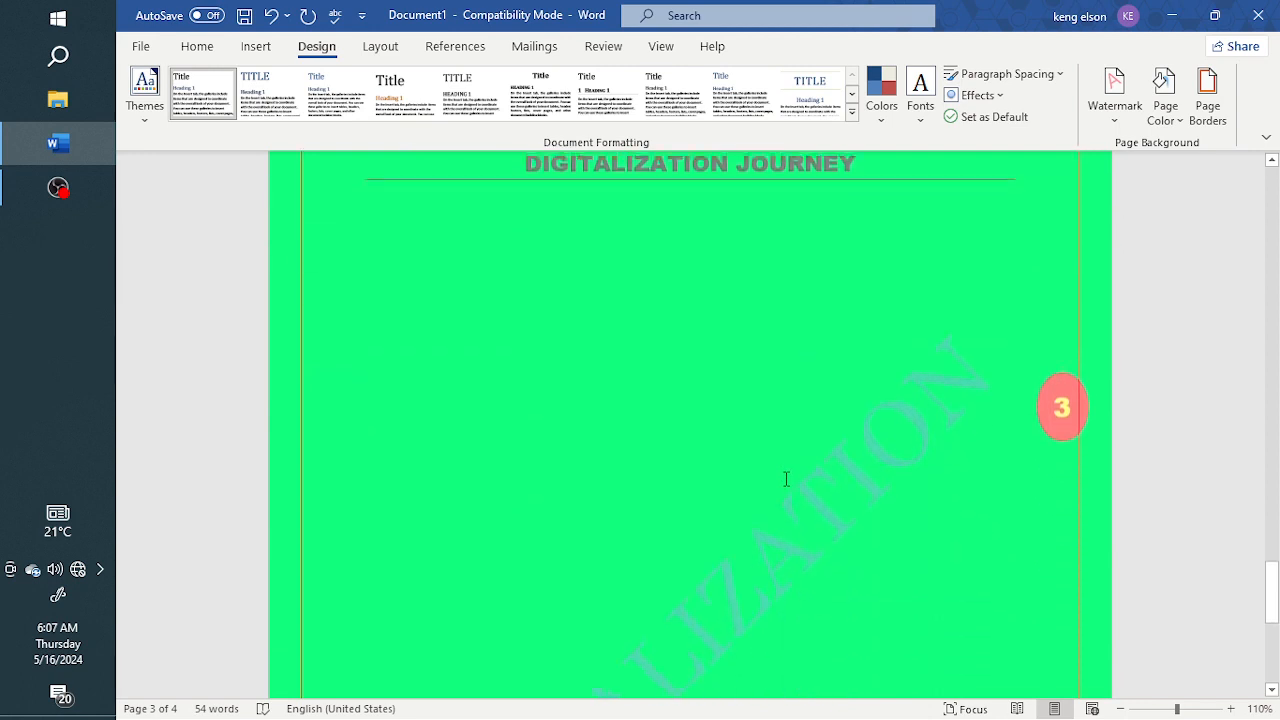
{"action": "scroll", "coordinate": [786, 479], "scroll_direction": "up", "scroll_amount": 5}
{"action": "scroll", "coordinate": [789, 477], "scroll_direction": "down", "scroll_amount": 4}
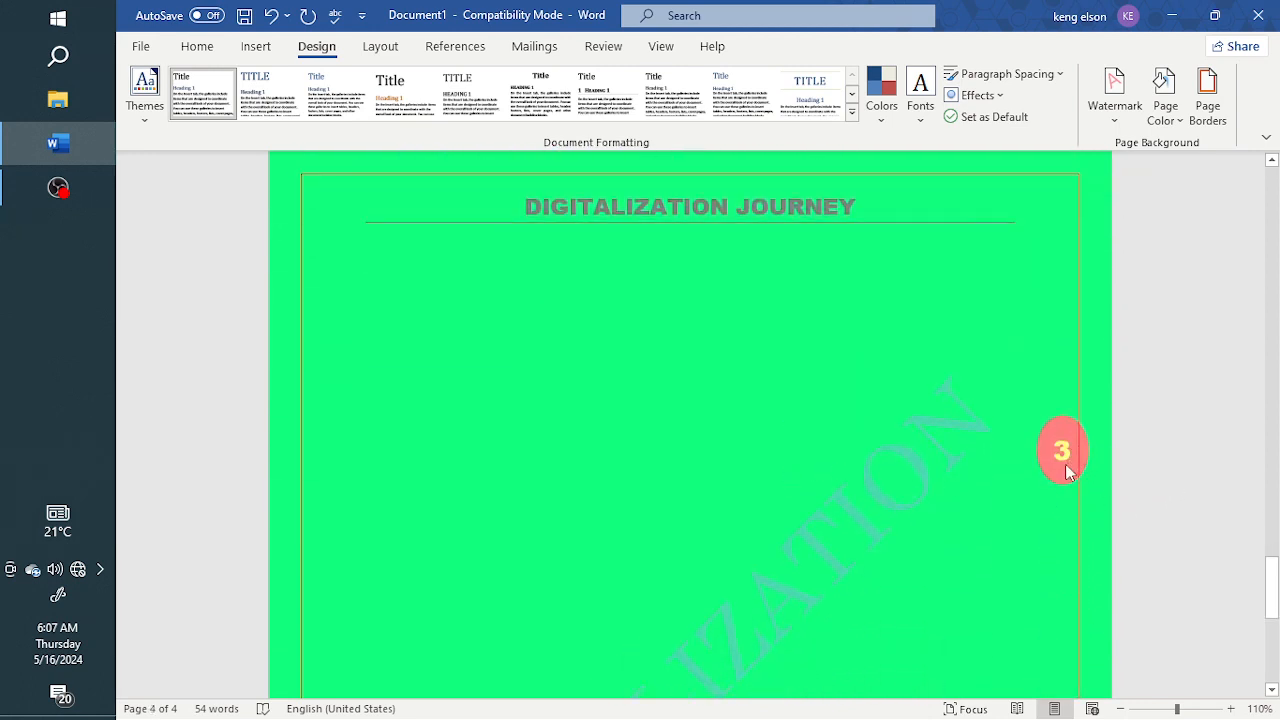
{"action": "double_click", "coordinate": [1000, 204]}
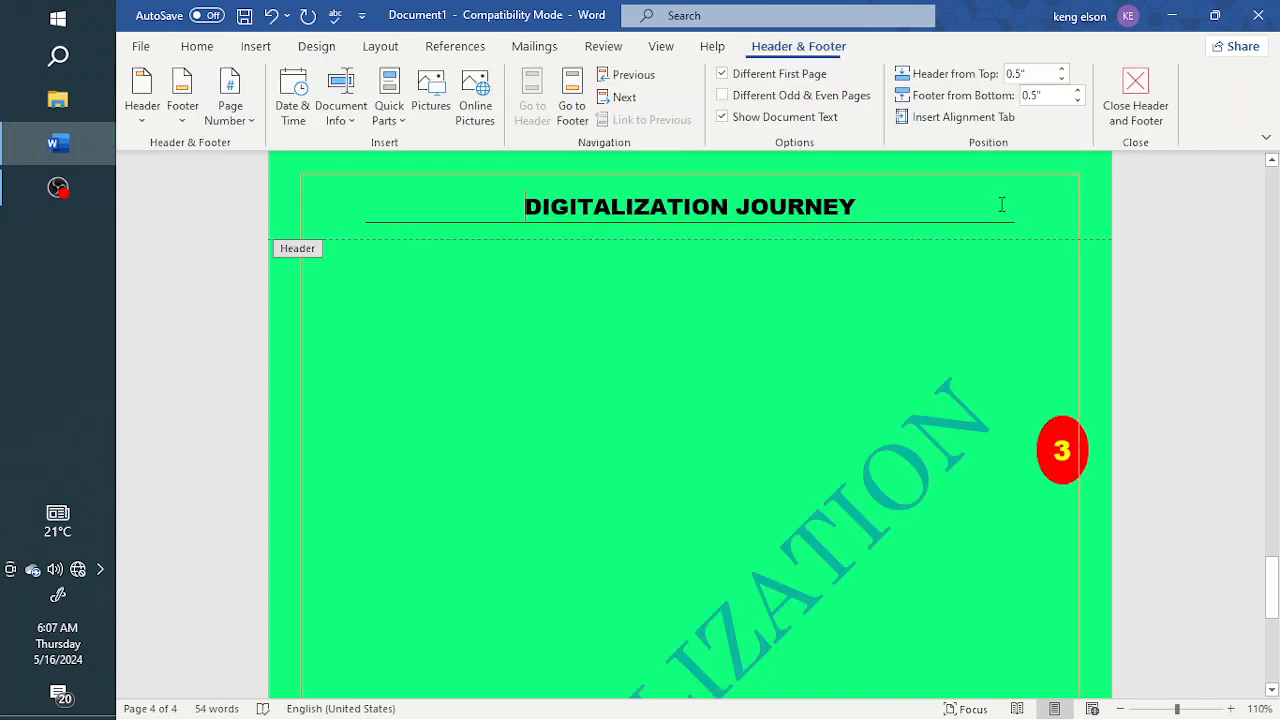
{"action": "left_click_drag", "start_coordinate": [1070, 475], "coordinate": [1055, 476]}
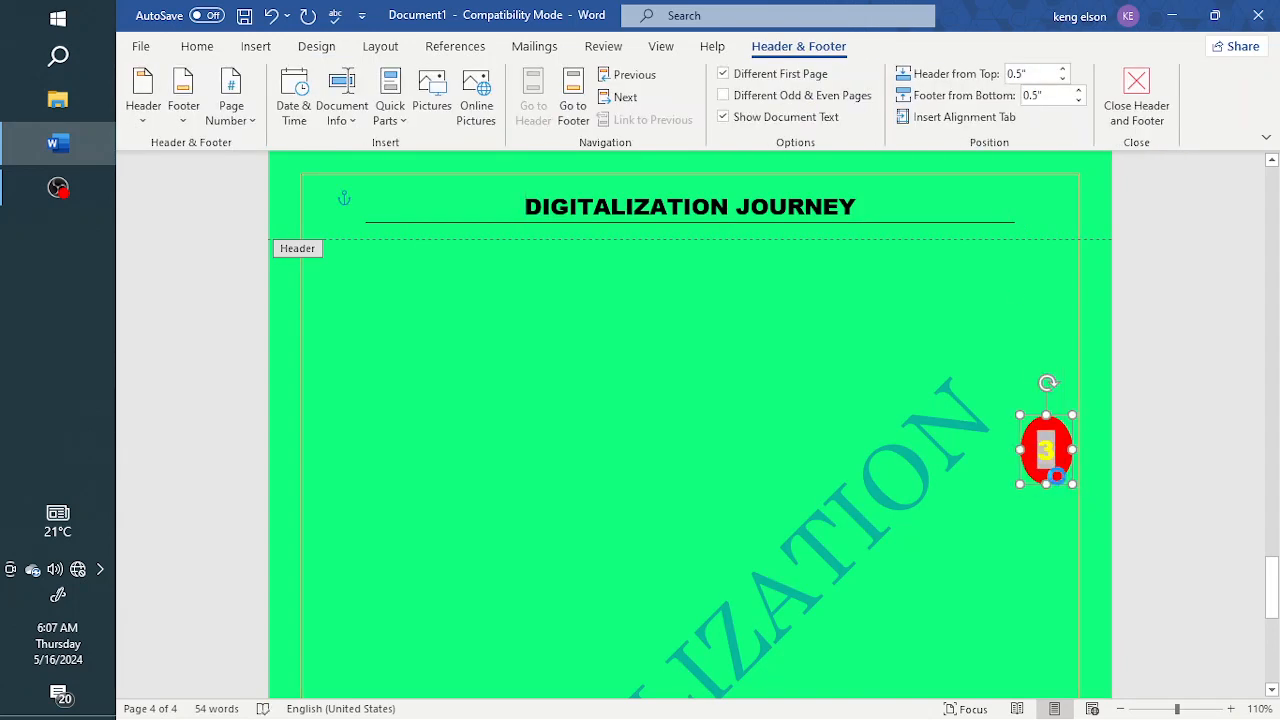
{"action": "scroll", "coordinate": [1049, 457], "scroll_direction": "up", "scroll_amount": 10}
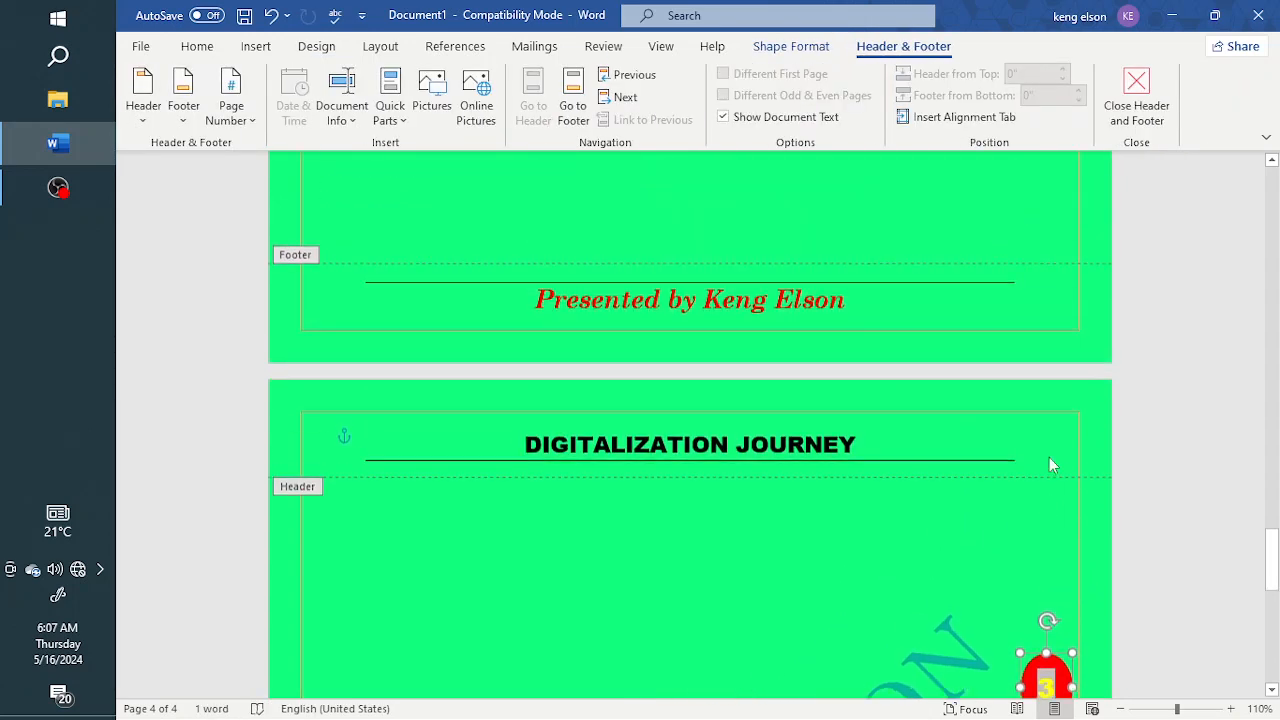
{"action": "scroll", "coordinate": [1049, 454], "scroll_direction": "up", "scroll_amount": 15}
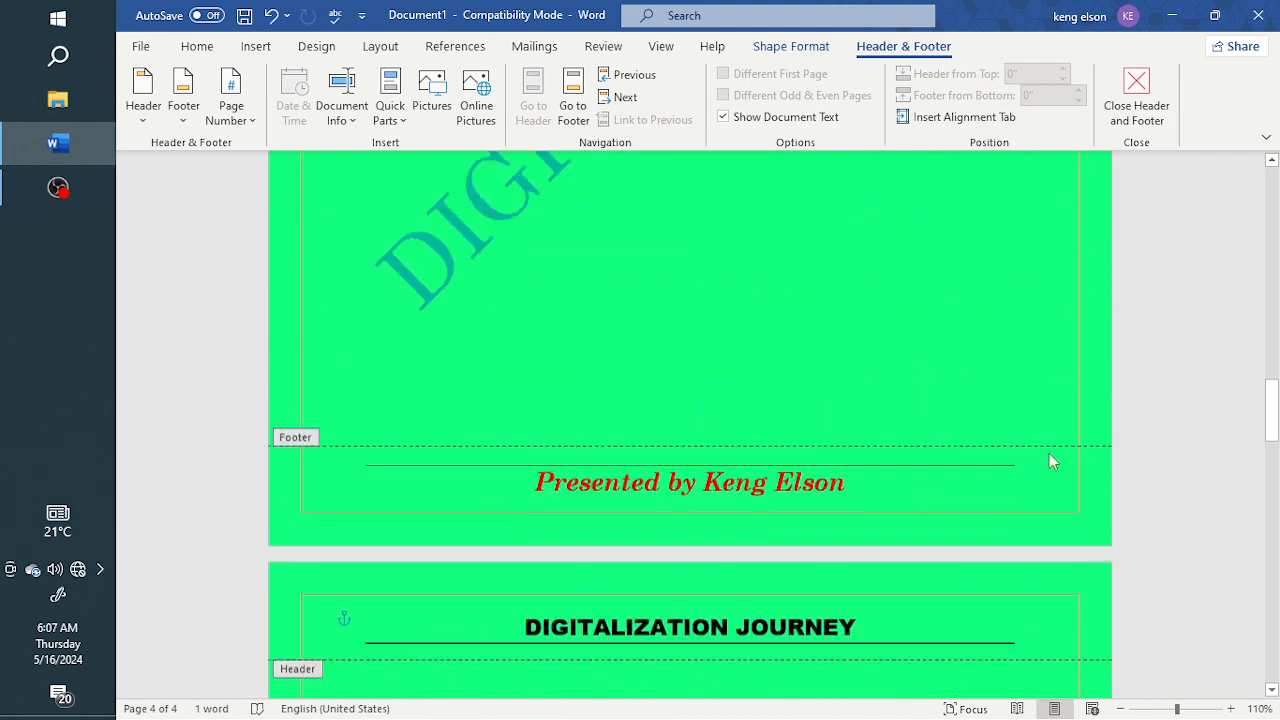
{"action": "double_click", "coordinate": [982, 450]}
Change the page border to a black line with a width of 2 ¼ pt
{"action": "scroll", "coordinate": [985, 450], "scroll_direction": "up", "scroll_amount": 4}
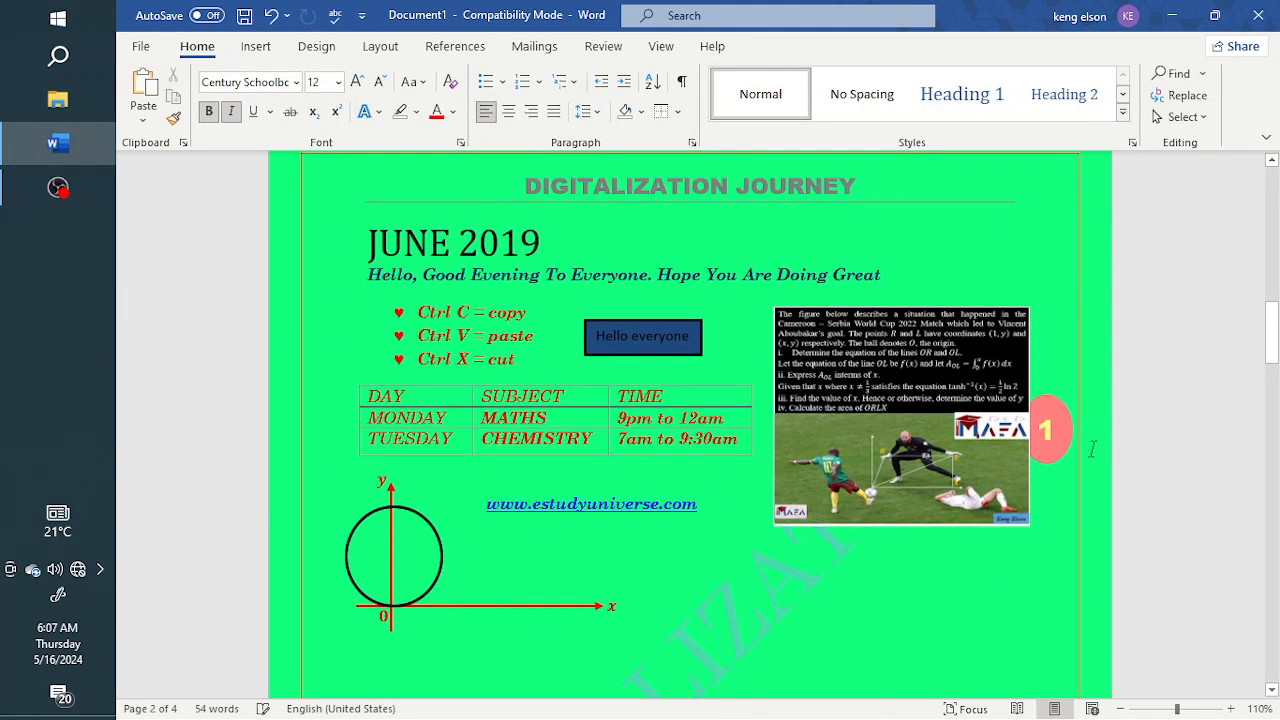
{"action": "left_click", "coordinate": [312, 50]}
{"action": "left_click", "coordinate": [1207, 110]}
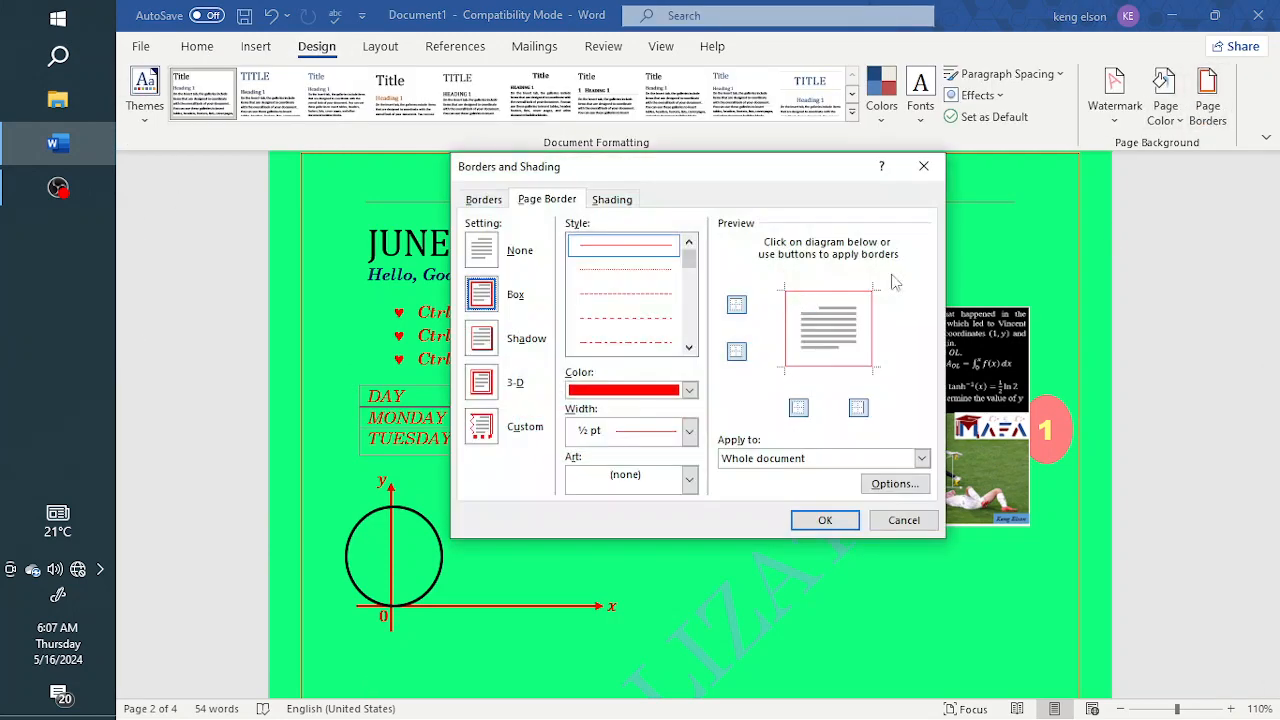
{"action": "left_click", "coordinate": [688, 432]}
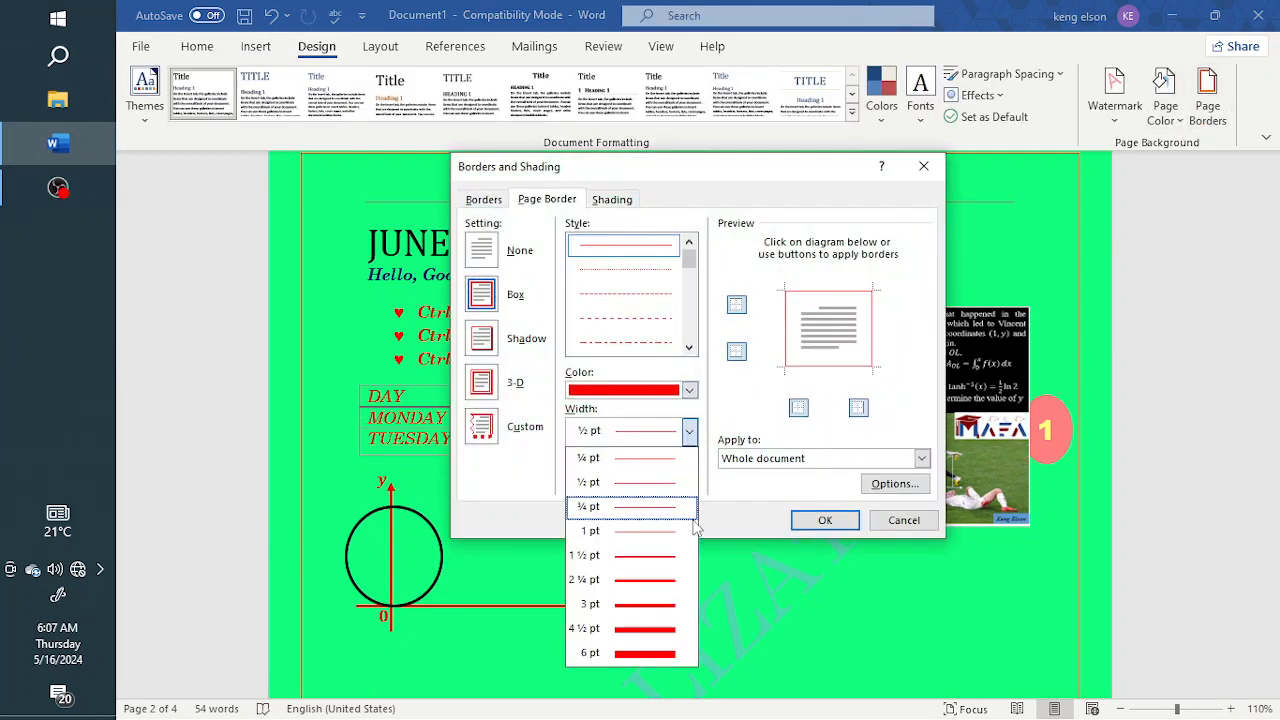
{"action": "left_click", "coordinate": [659, 581]}
{"action": "left_click", "coordinate": [690, 433]}
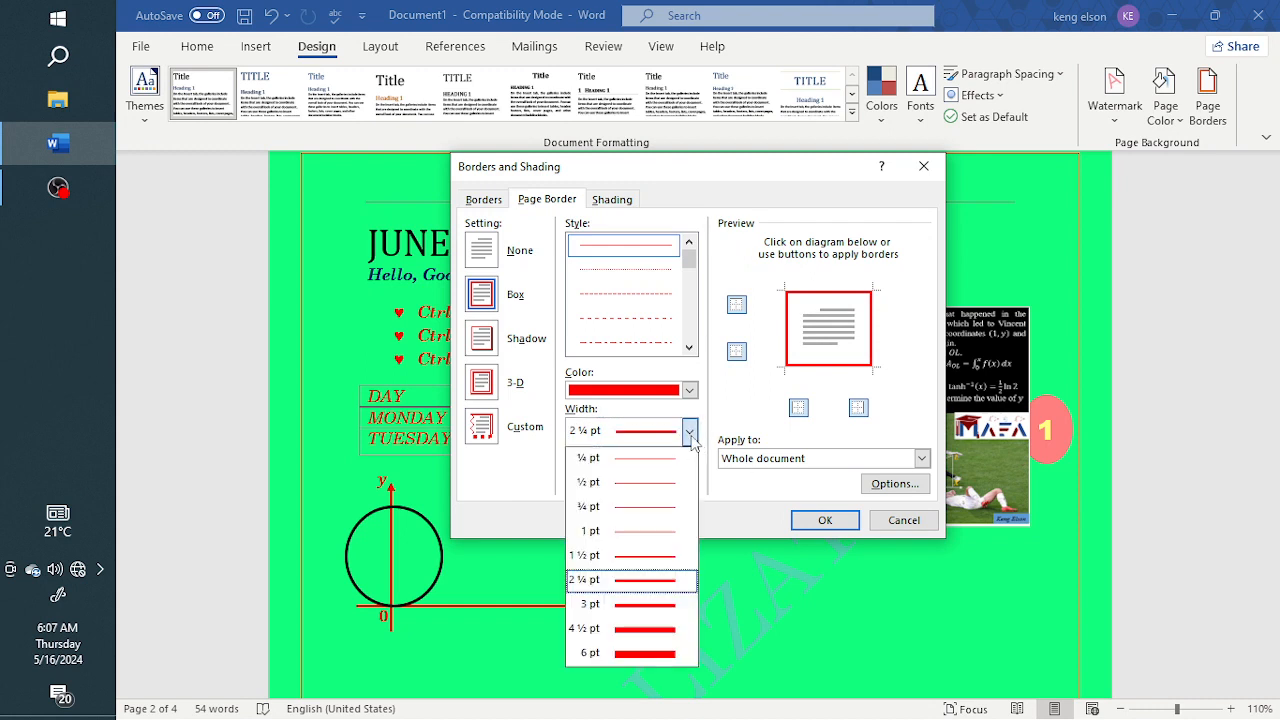
{"action": "left_click", "coordinate": [689, 391]}
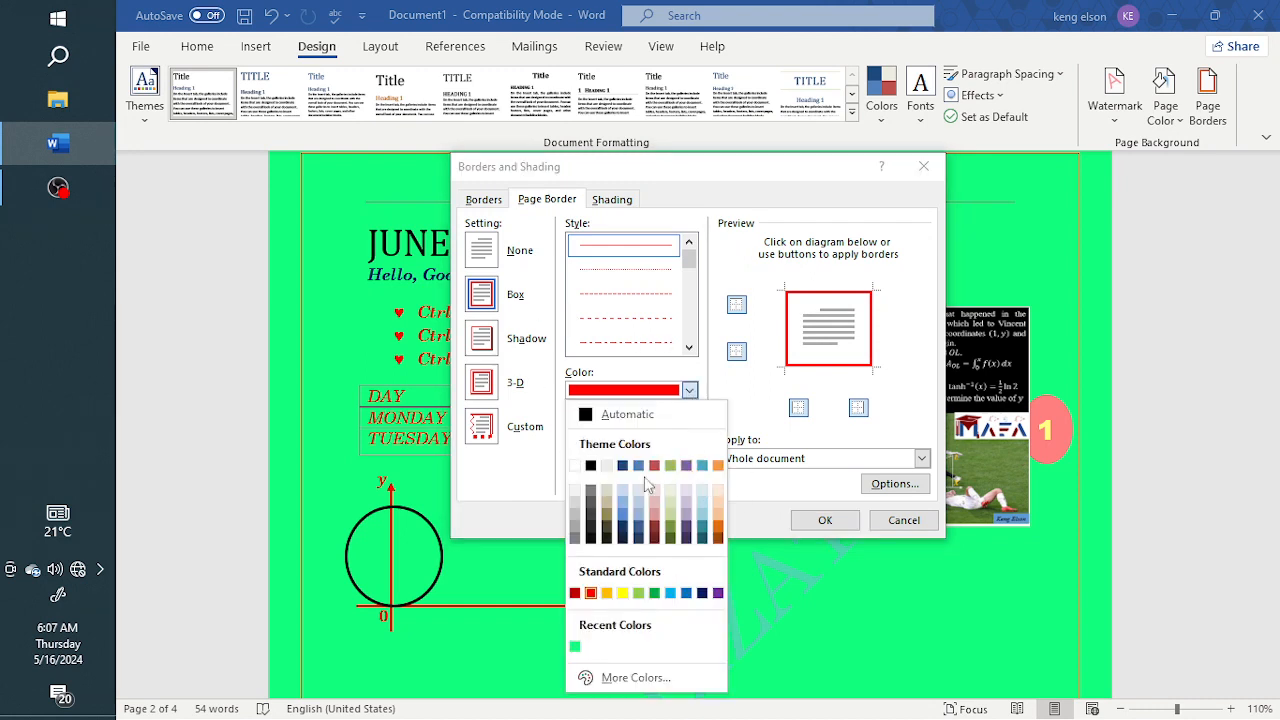
{"action": "left_click", "coordinate": [590, 466]}
{"action": "left_click", "coordinate": [825, 521]}
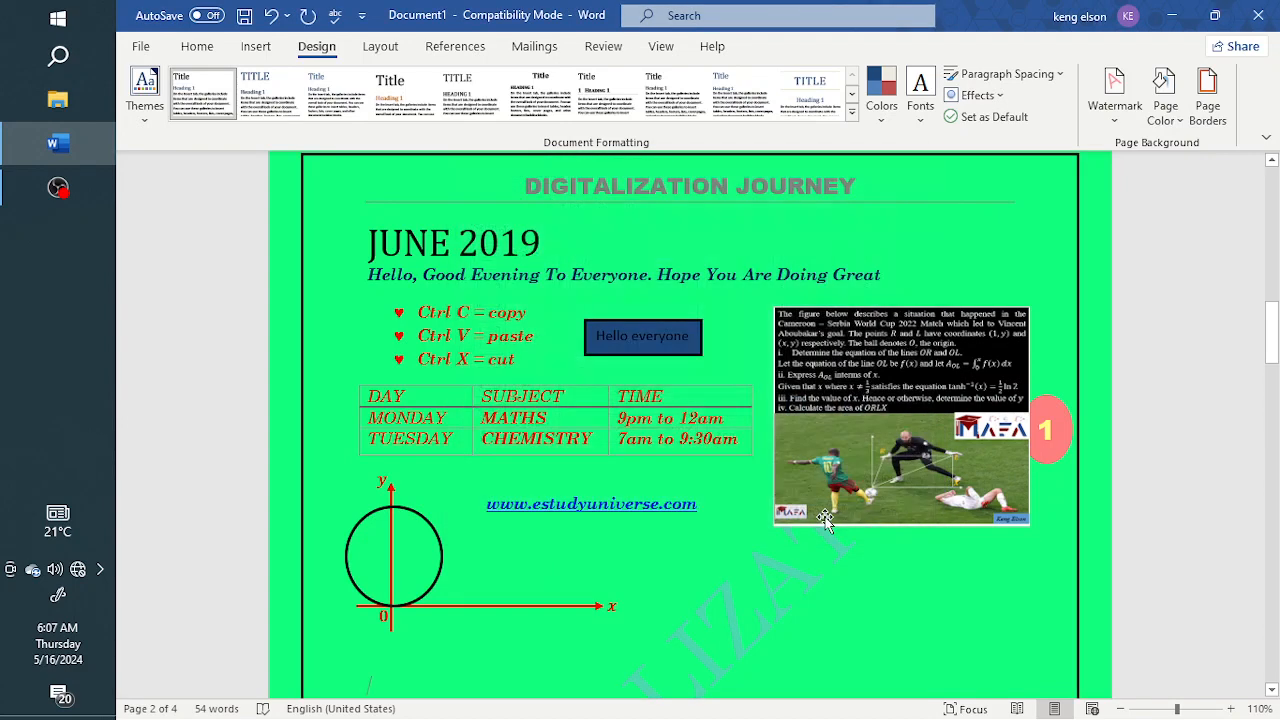
Move the football exercise picture down the page, below the level of the circle graph
{"action": "scroll", "coordinate": [810, 505], "scroll_direction": "down", "scroll_amount": 10}
{"action": "scroll", "coordinate": [808, 485], "scroll_direction": "up", "scroll_amount": 8}
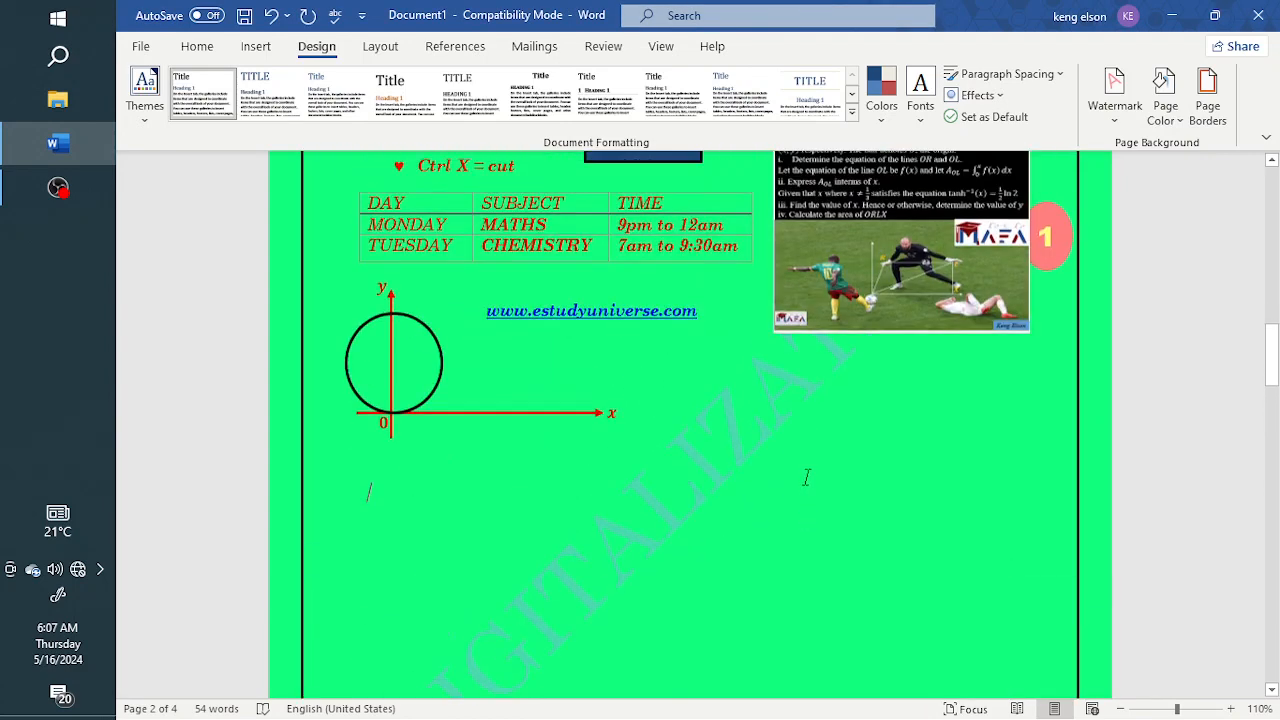
{"action": "left_click_drag", "start_coordinate": [902, 360], "coordinate": [927, 683]}
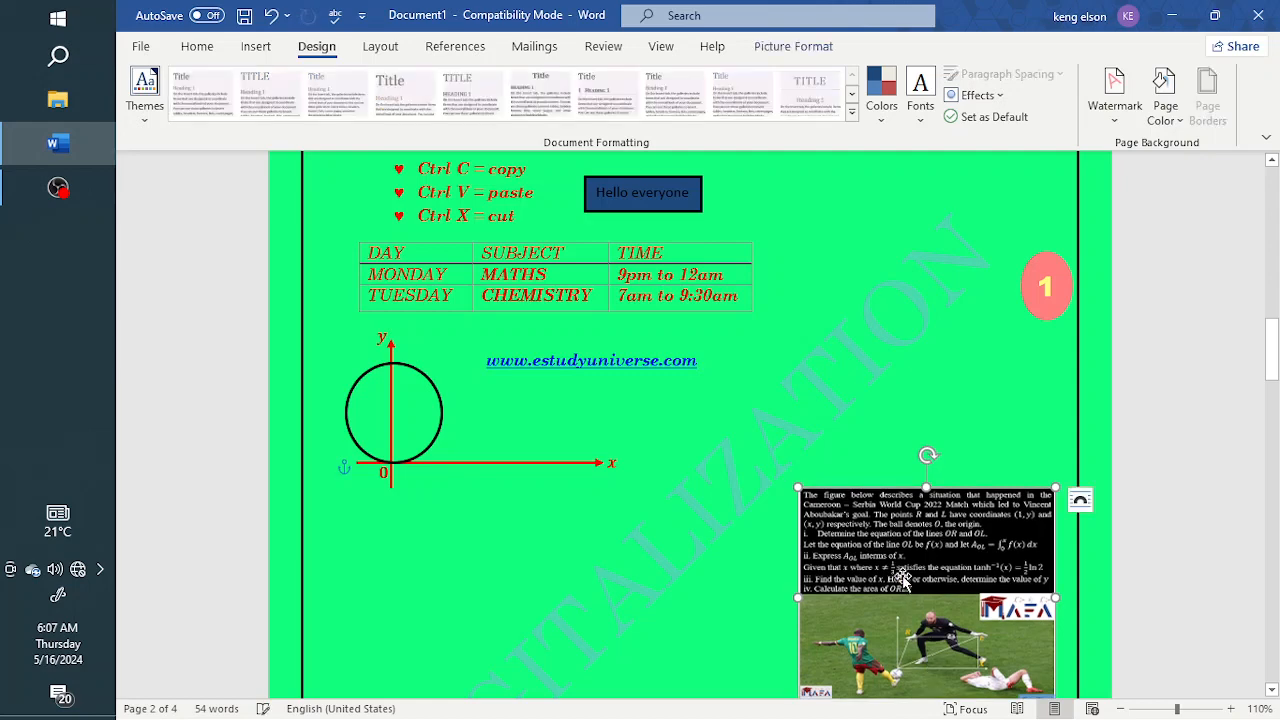
{"action": "scroll", "coordinate": [901, 541], "scroll_direction": "down", "scroll_amount": 3}
{"action": "left_click_drag", "start_coordinate": [816, 293], "coordinate": [810, 343]}
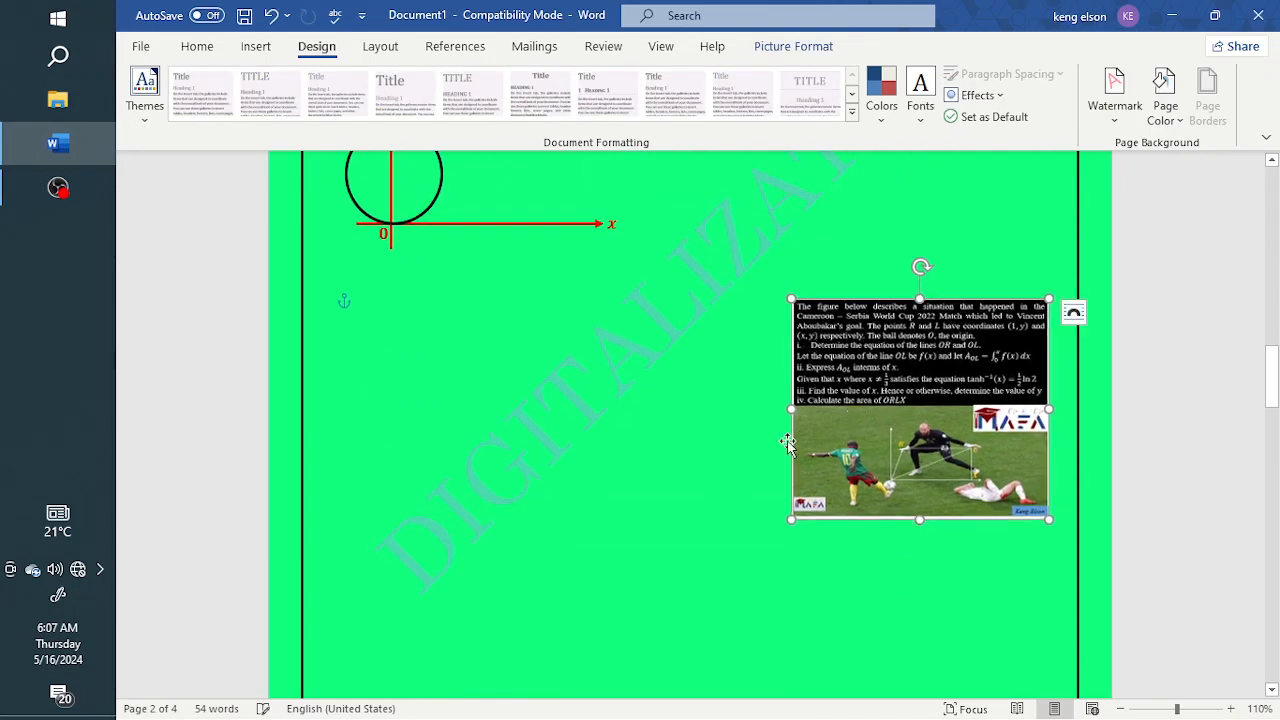
Examine how the black page border frames the header, footer, page number and watermark across the pages
{"action": "scroll", "coordinate": [787, 430], "scroll_direction": "down", "scroll_amount": 10}
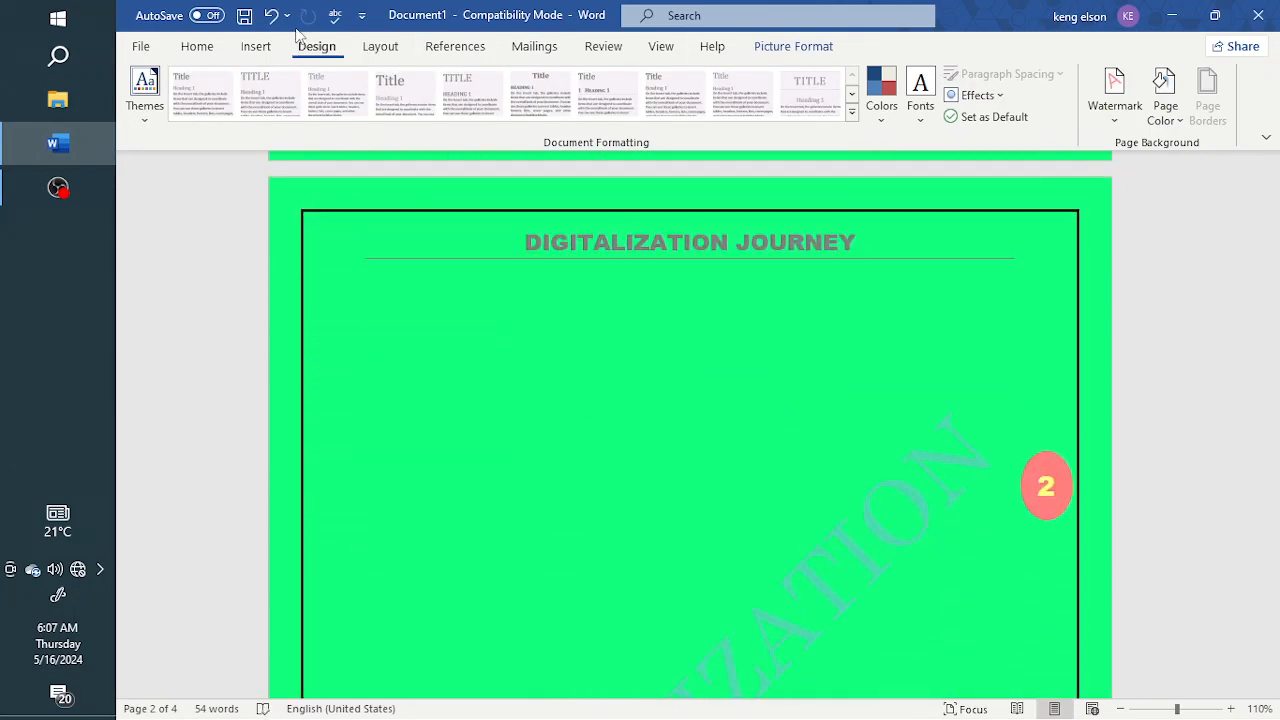
{"action": "left_click", "coordinate": [208, 53]}
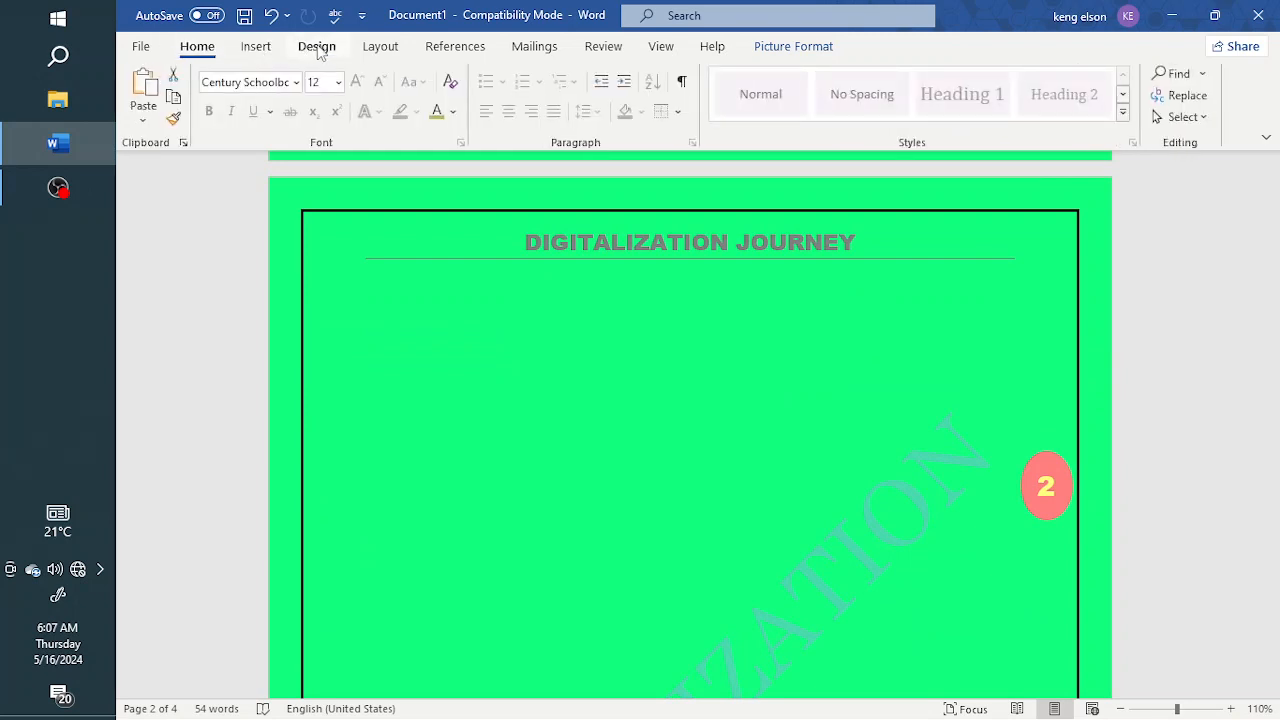
{"action": "left_click", "coordinate": [317, 48]}
{"action": "left_click", "coordinate": [770, 330]}
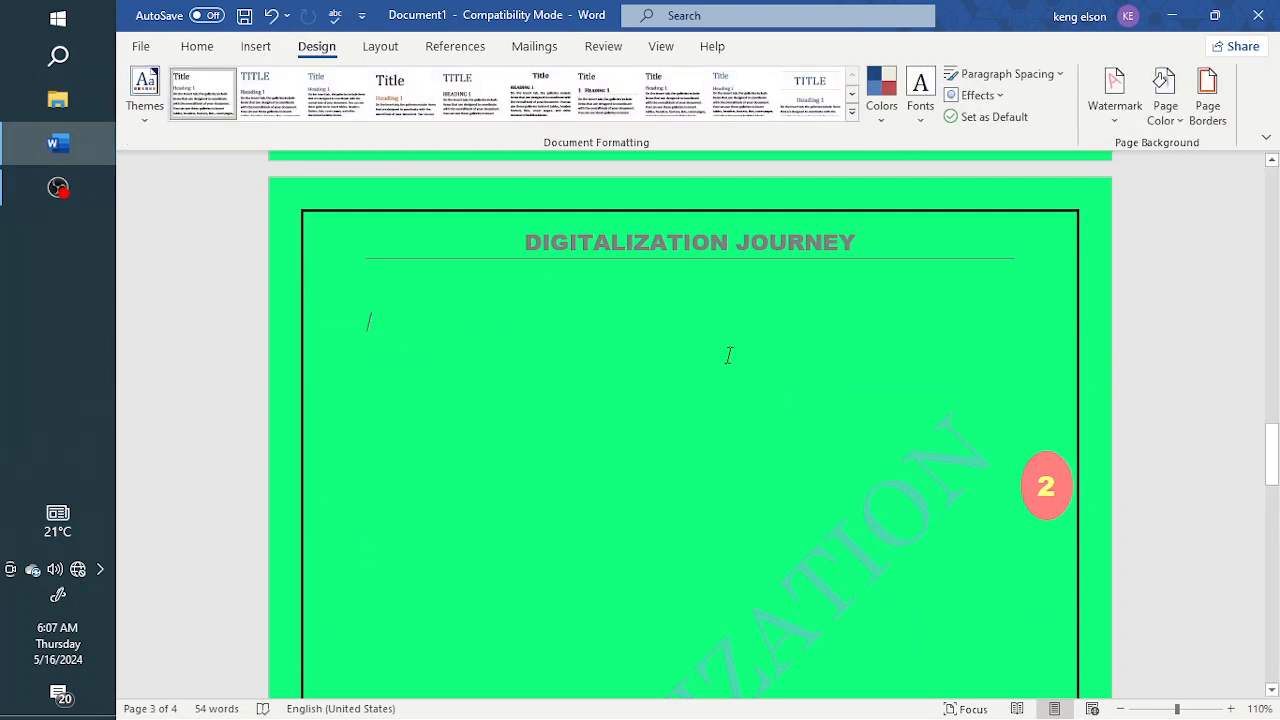
{"action": "scroll", "coordinate": [729, 352], "scroll_direction": "down", "scroll_amount": 12}
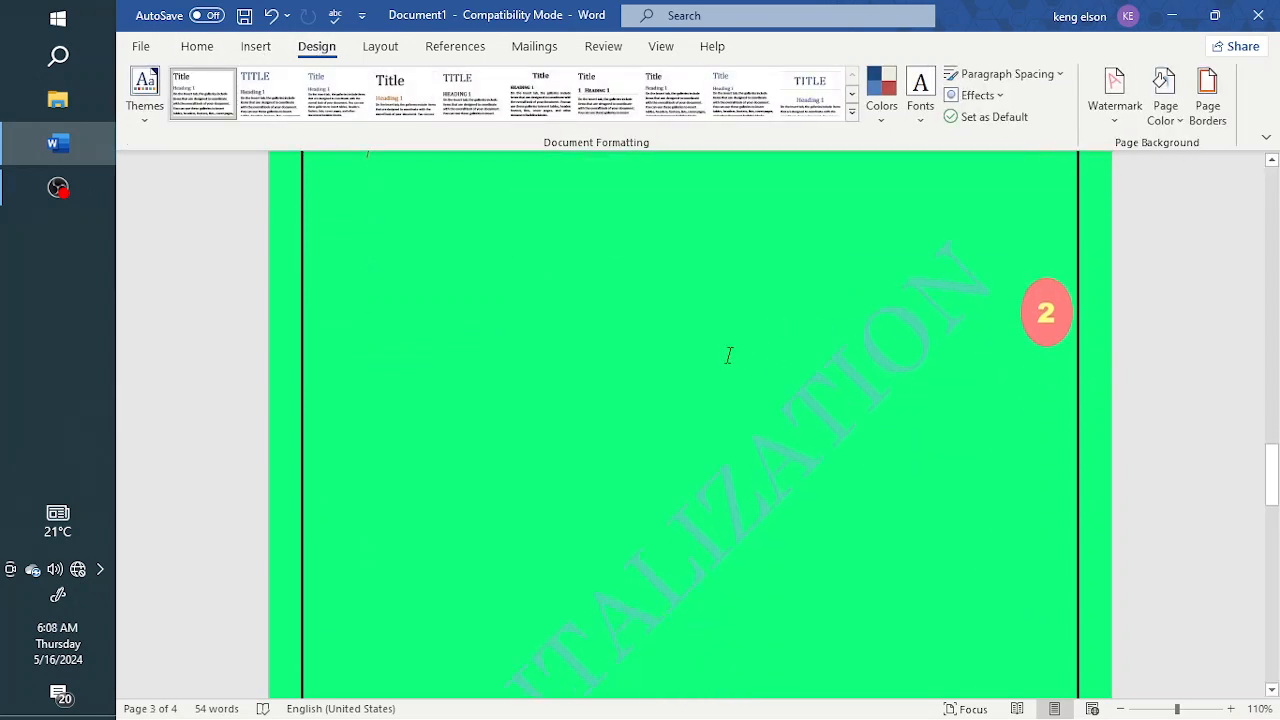
{"action": "scroll", "coordinate": [728, 353], "scroll_direction": "up", "scroll_amount": 6}
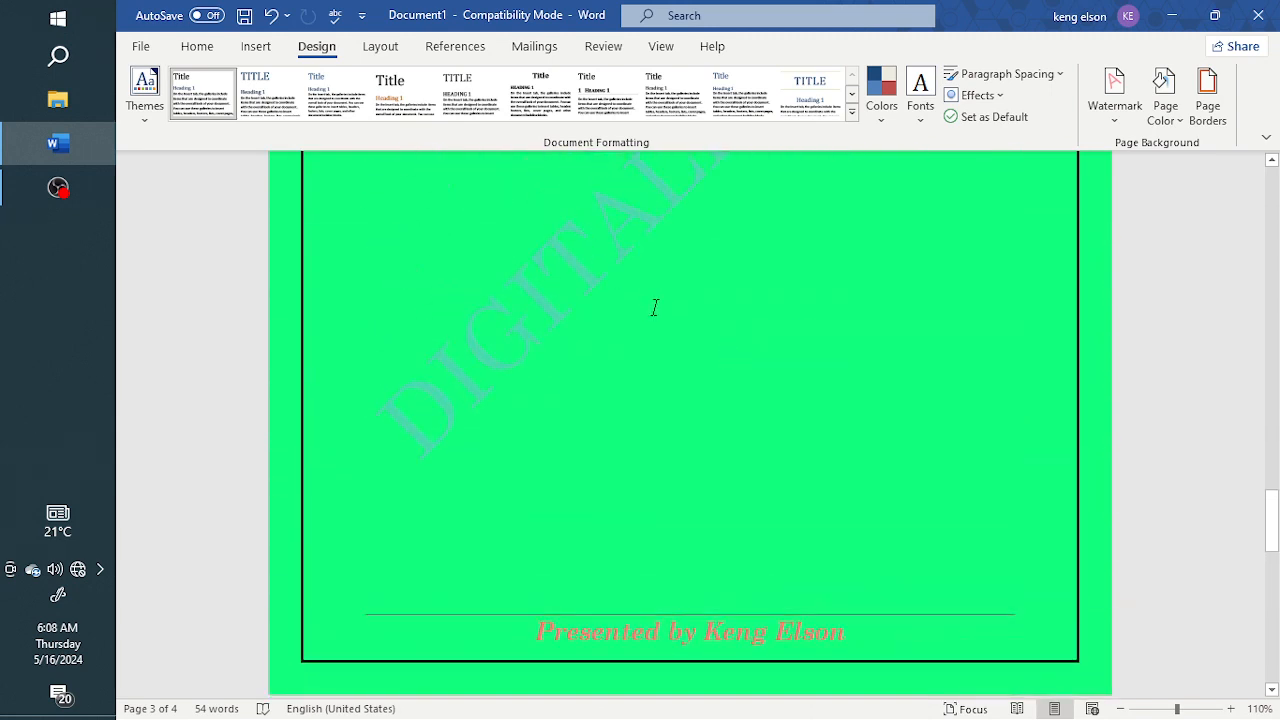
{"action": "scroll", "coordinate": [655, 306], "scroll_direction": "up", "scroll_amount": 1}
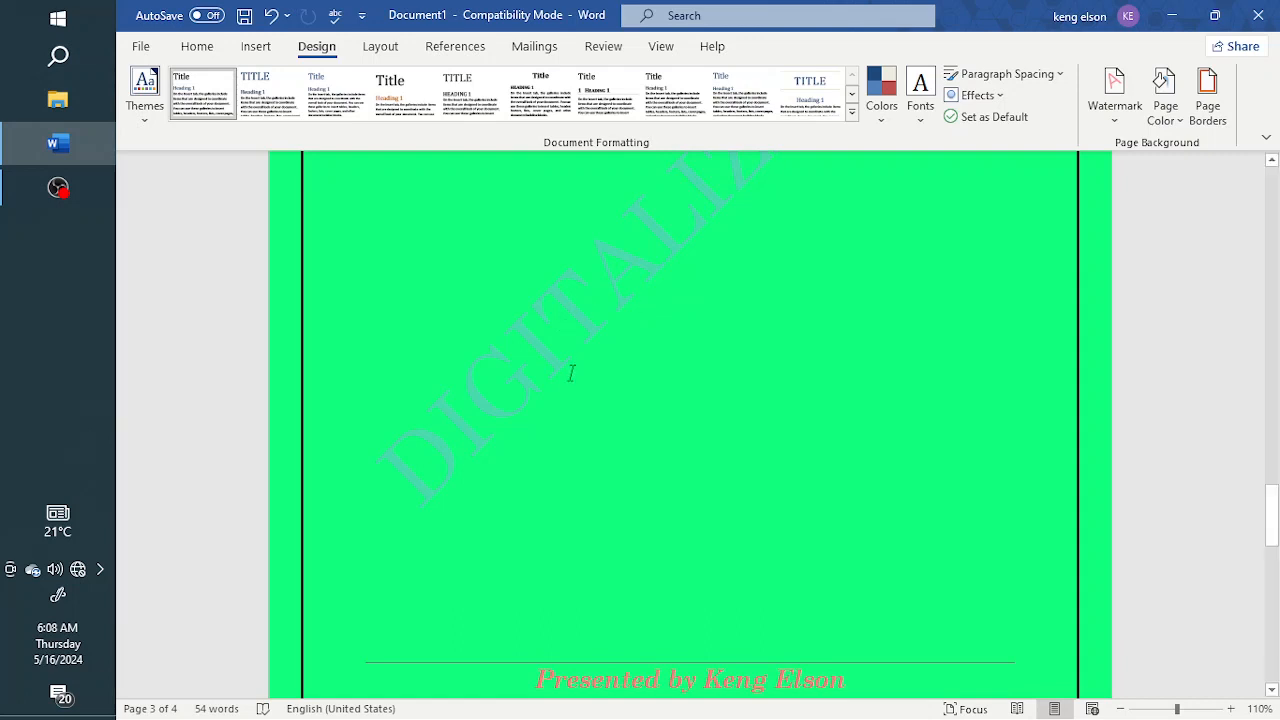
{"action": "scroll", "coordinate": [675, 362], "scroll_direction": "up", "scroll_amount": 15}
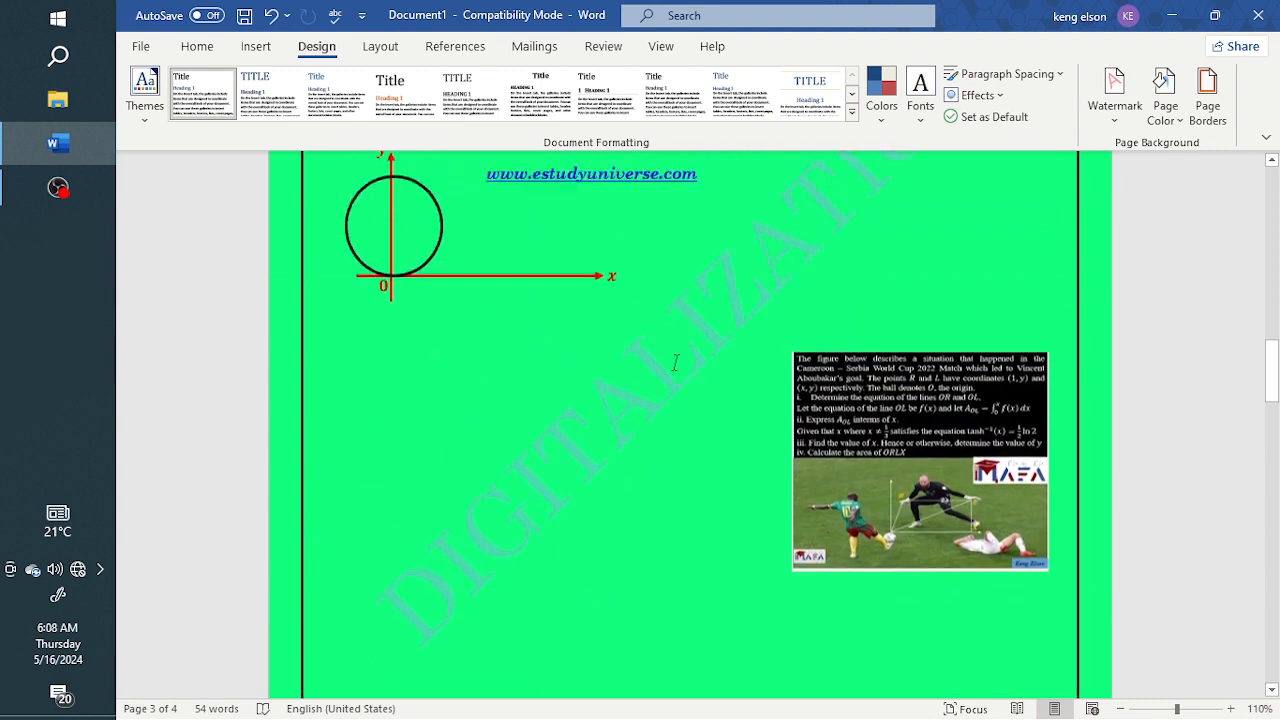
{"action": "scroll", "coordinate": [675, 362], "scroll_direction": "down", "scroll_amount": 5}
Search the computer for POLAR COORD and open the POLAR COORDINATES WORKBOOK document
{"action": "left_click", "coordinate": [55, 60]}
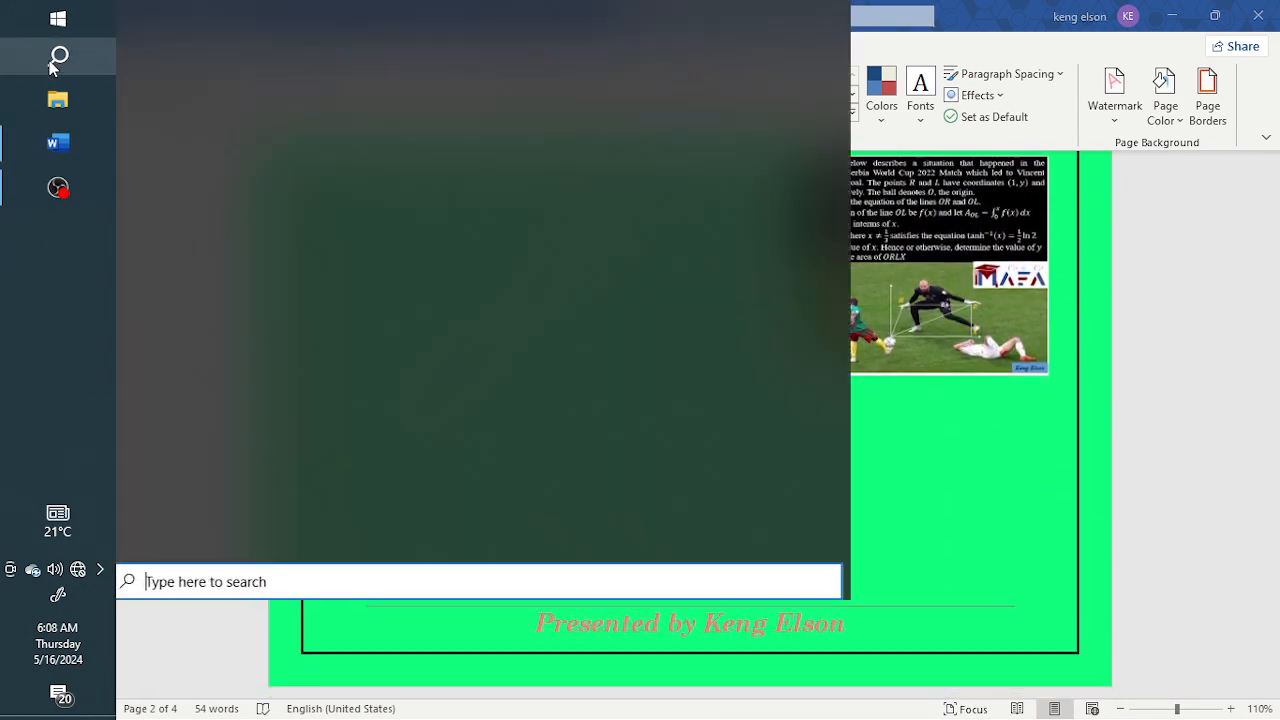
{"action": "type", "text": "POLAR COORD"}
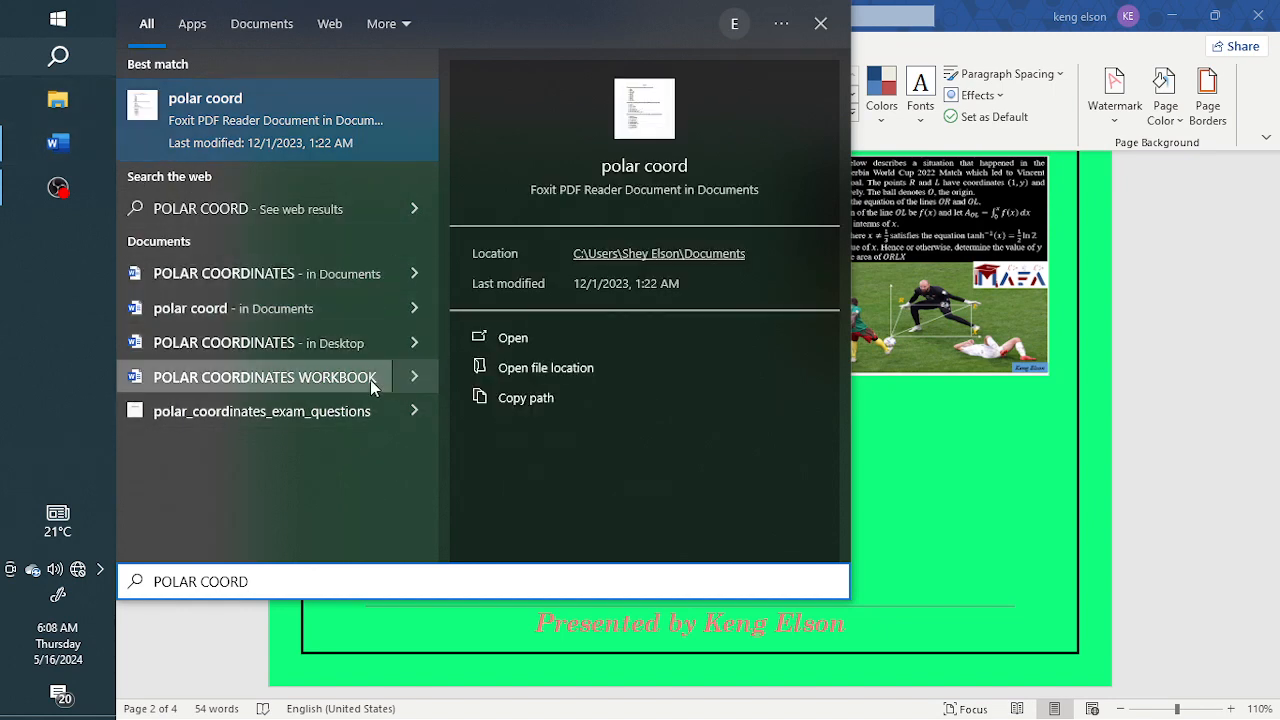
{"action": "left_click", "coordinate": [296, 376]}
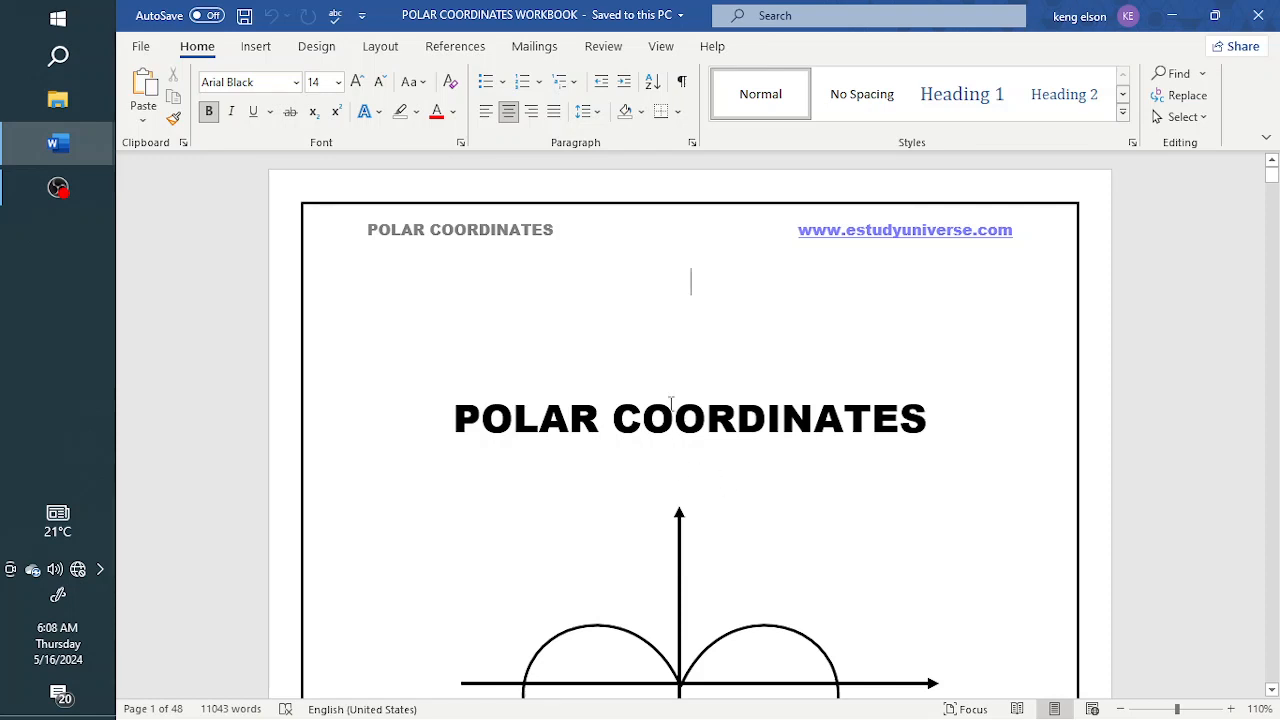
Examine the header, footer and page border on the workbook's title page and acknowledgments page
{"action": "double_click", "coordinate": [383, 232]}
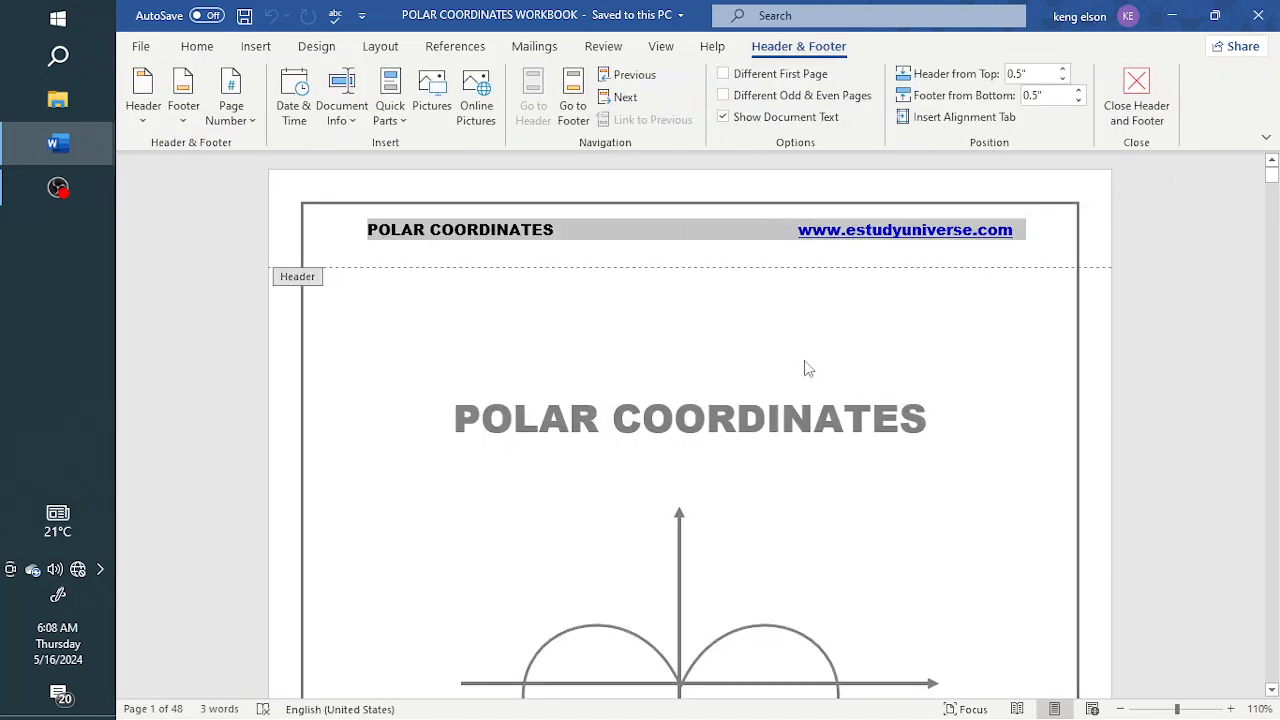
{"action": "double_click", "coordinate": [753, 368]}
{"action": "scroll", "coordinate": [740, 374], "scroll_direction": "down", "scroll_amount": 5}
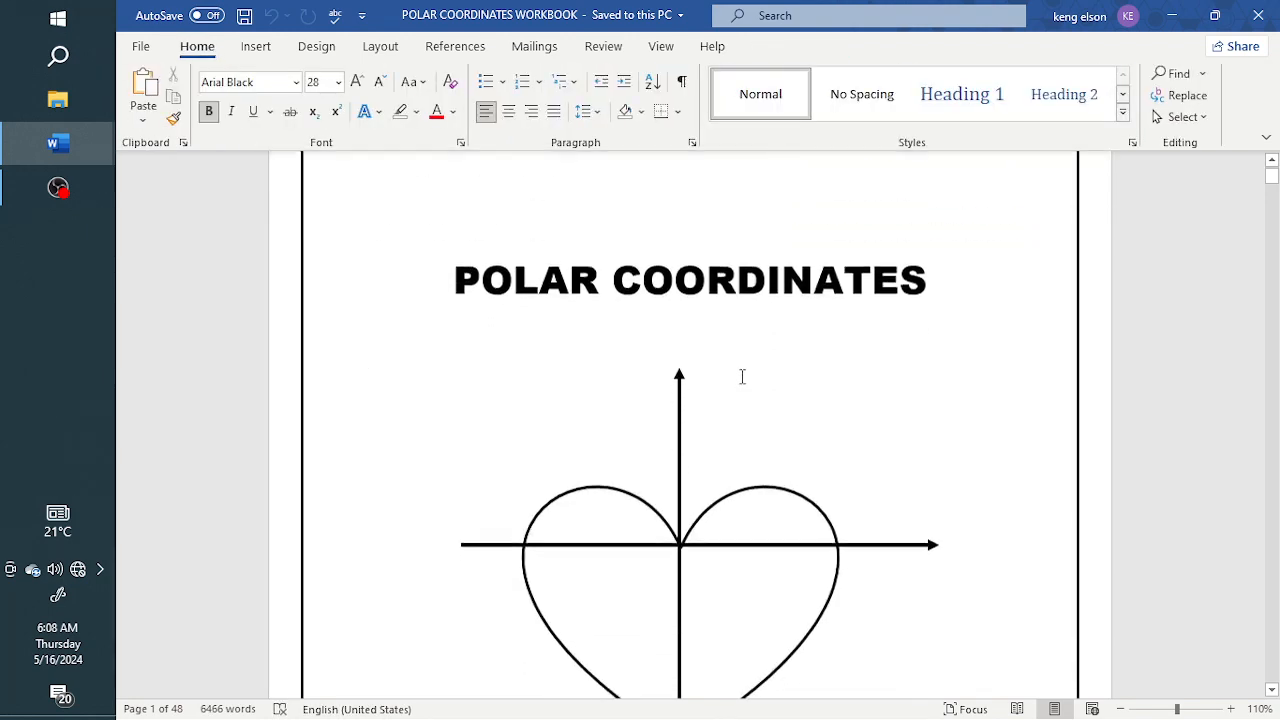
{"action": "scroll", "coordinate": [659, 355], "scroll_direction": "down", "scroll_amount": 5}
{"action": "scroll", "coordinate": [714, 323], "scroll_direction": "up", "scroll_amount": 3}
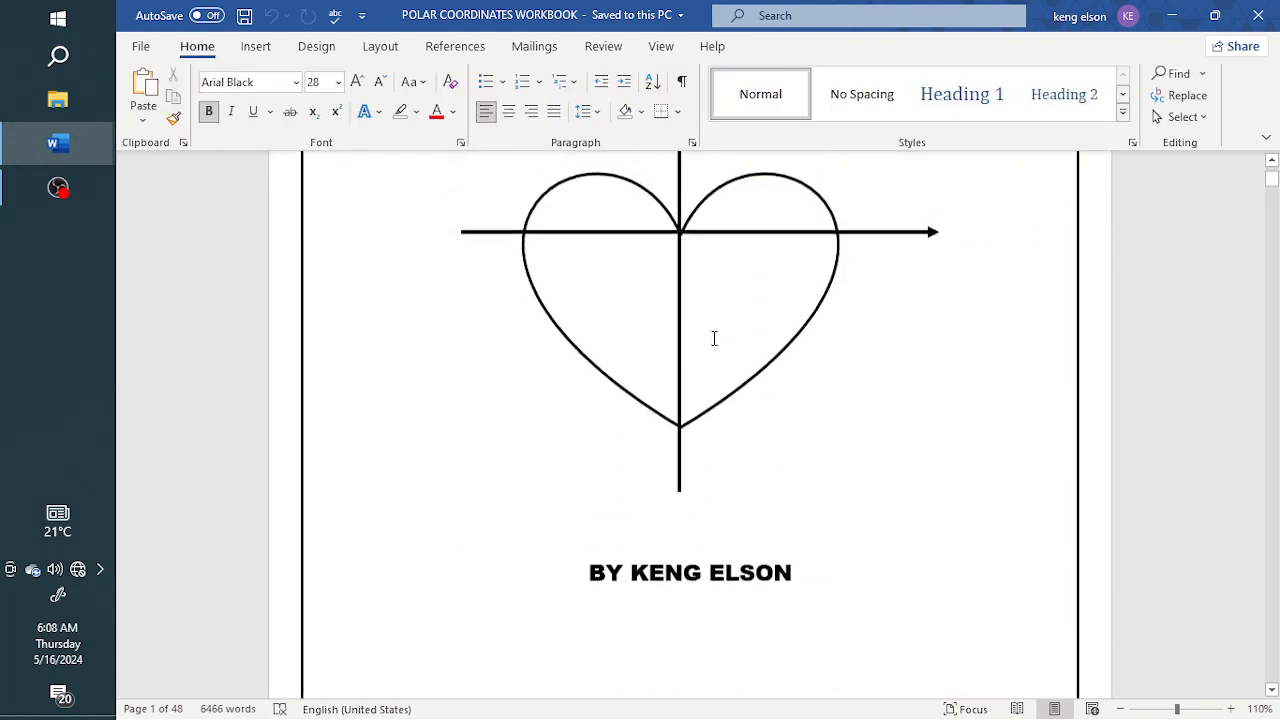
{"action": "scroll", "coordinate": [714, 337], "scroll_direction": "down", "scroll_amount": 7}
{"action": "double_click", "coordinate": [533, 350]}
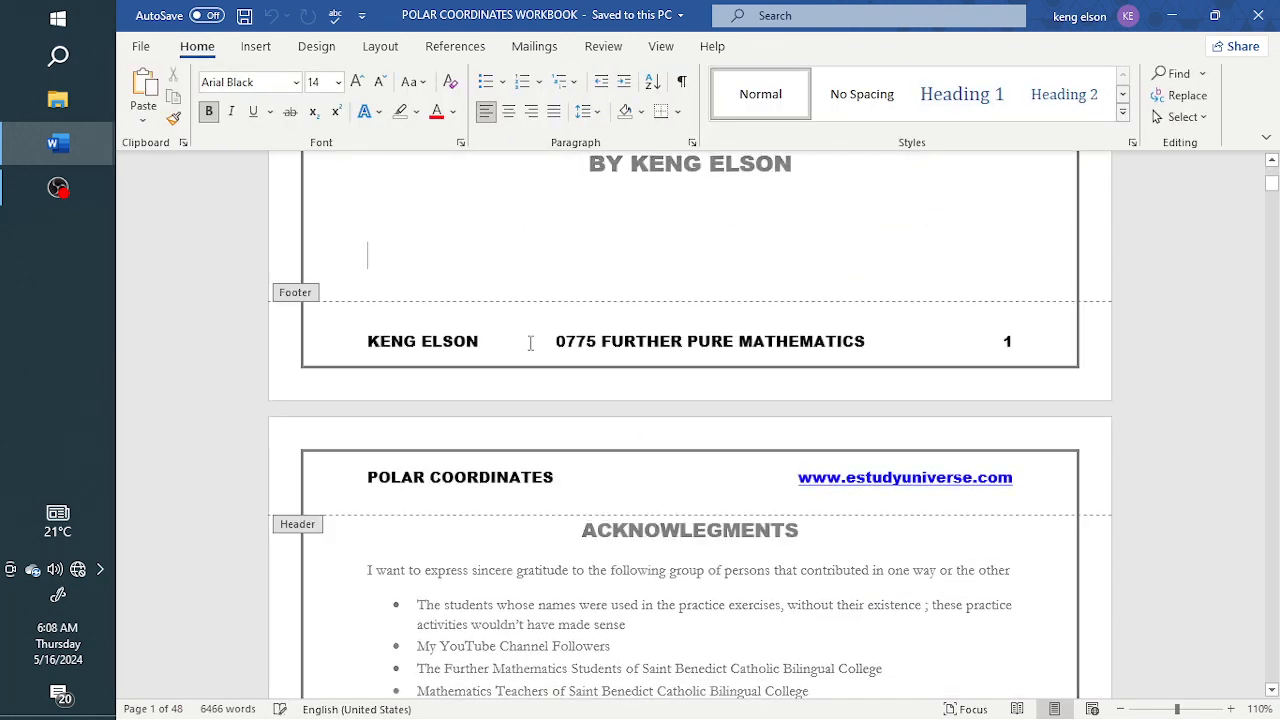
{"action": "double_click", "coordinate": [711, 272]}
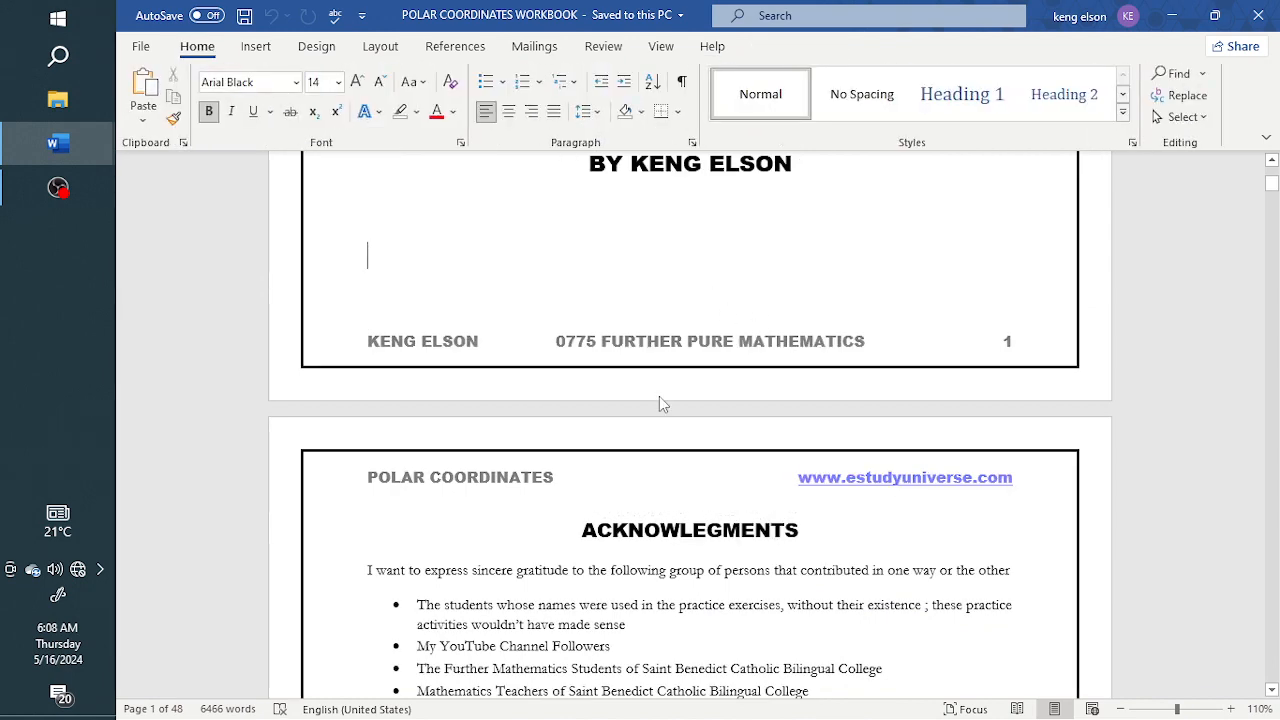
{"action": "scroll", "coordinate": [659, 397], "scroll_direction": "down", "scroll_amount": 3}
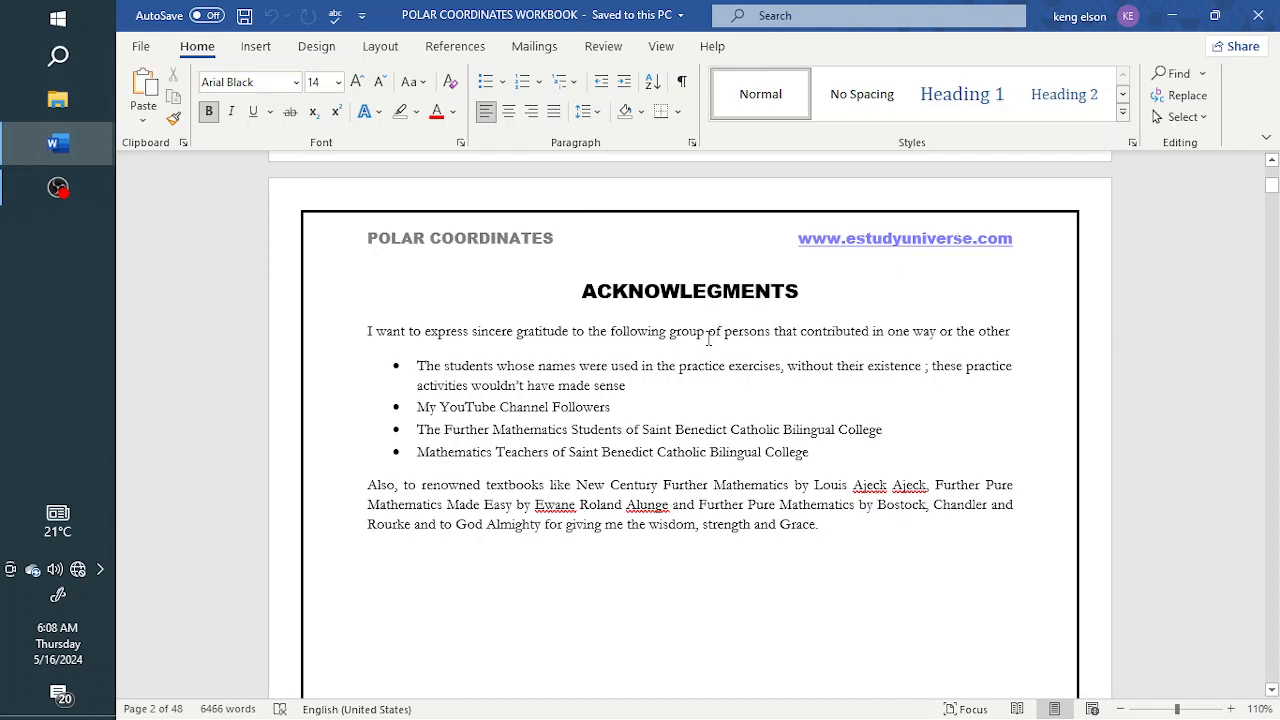
Examine the header, footer and border through the dedication page, and select the symbols after "Let's begin the lesson"
{"action": "scroll", "coordinate": [678, 420], "scroll_direction": "down", "scroll_amount": 3}
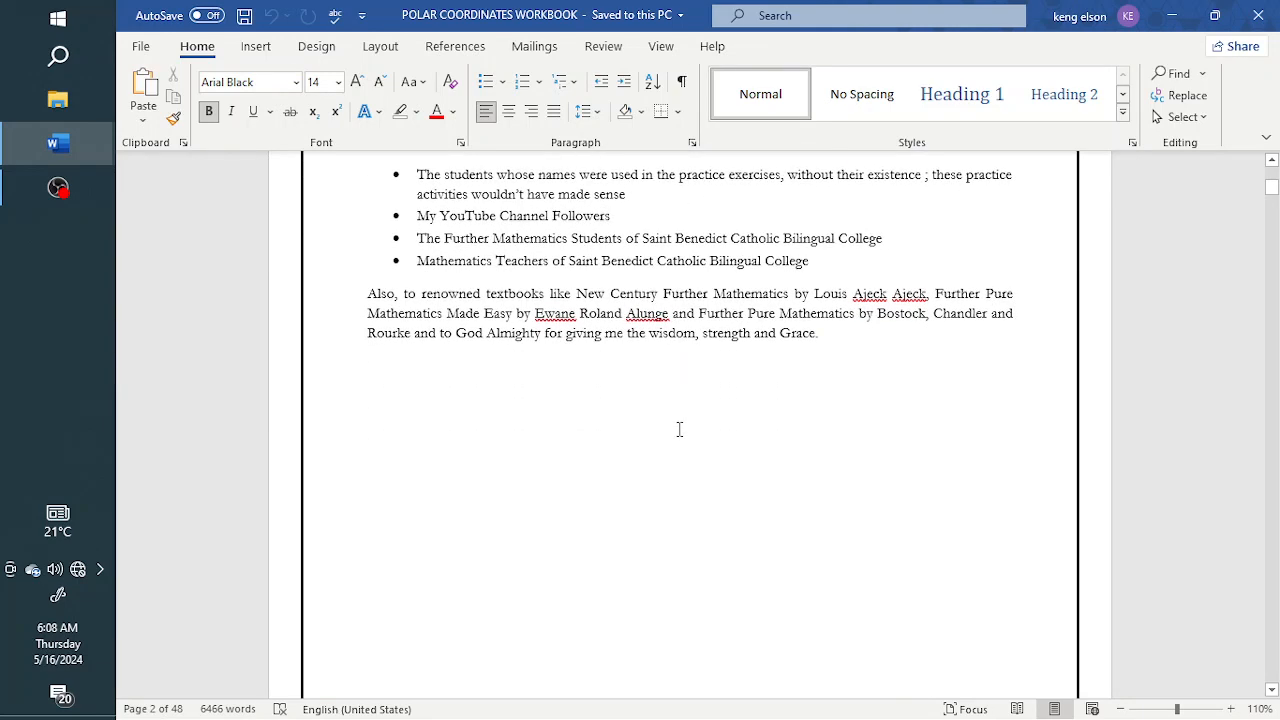
{"action": "scroll", "coordinate": [679, 426], "scroll_direction": "down", "scroll_amount": 2}
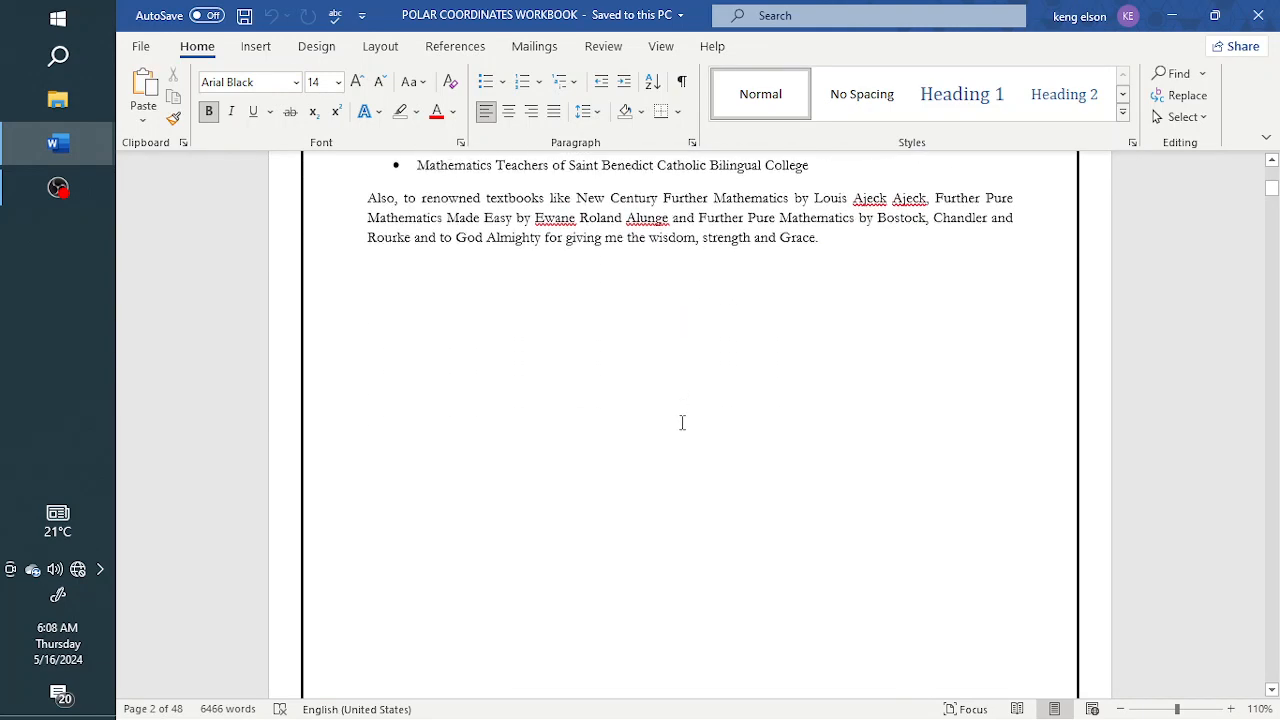
{"action": "scroll", "coordinate": [682, 420], "scroll_direction": "down", "scroll_amount": 12}
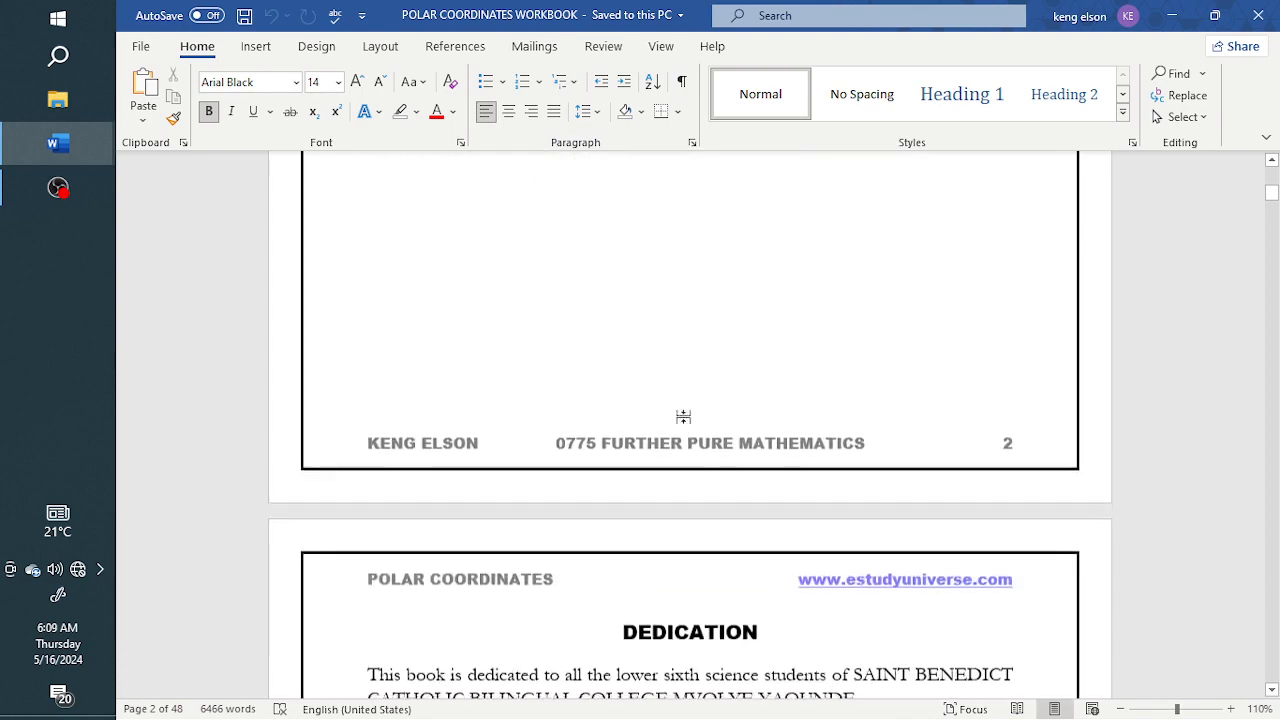
{"action": "scroll", "coordinate": [690, 400], "scroll_direction": "down", "scroll_amount": 5}
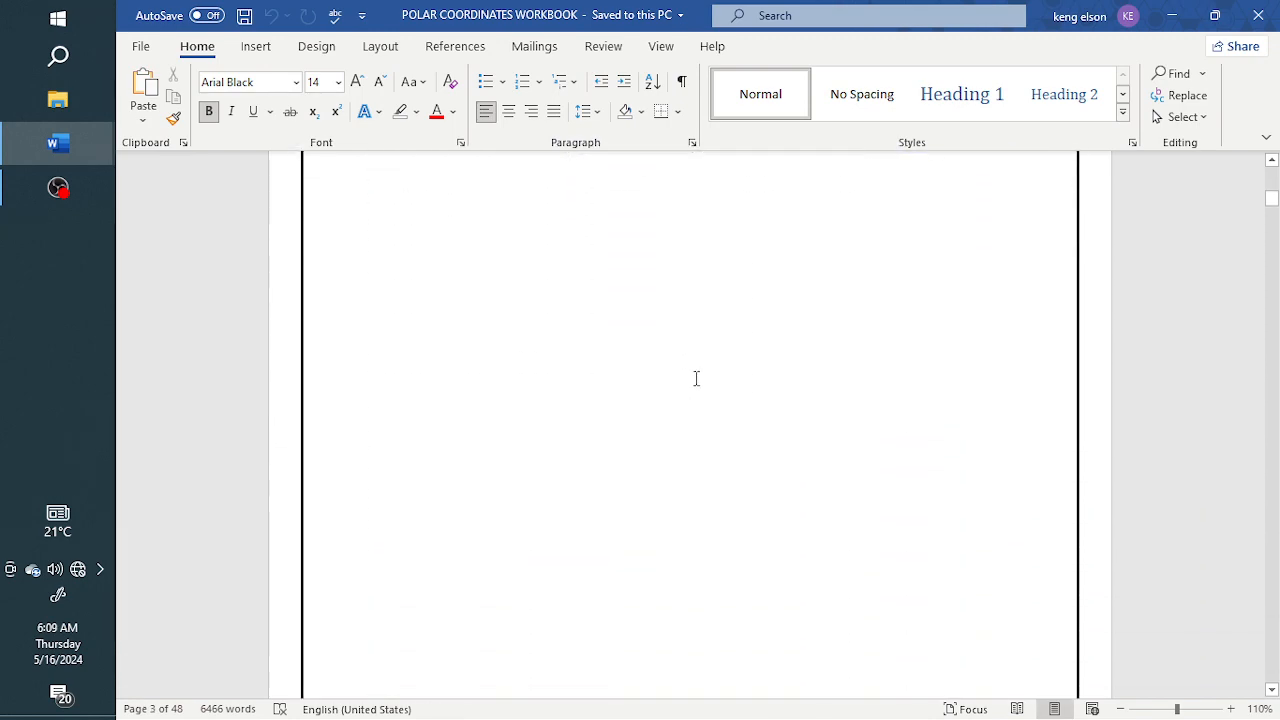
{"action": "scroll", "coordinate": [697, 379], "scroll_direction": "down", "scroll_amount": 7}
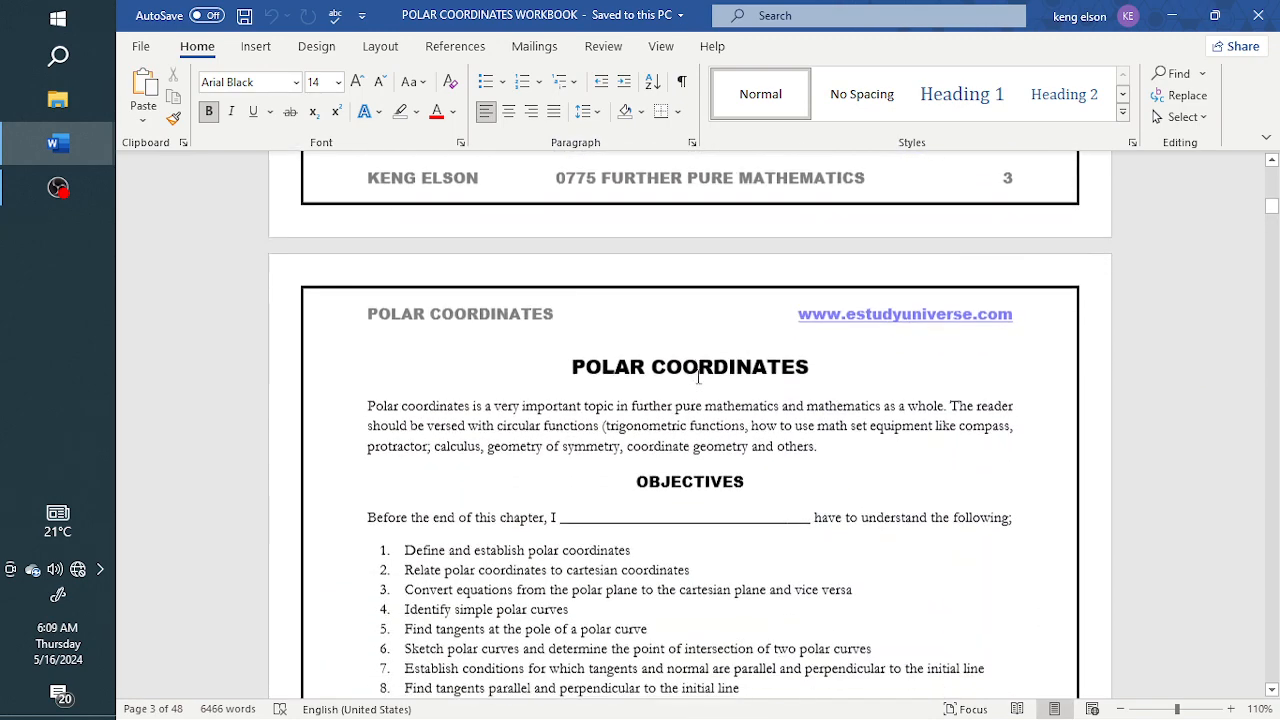
{"action": "scroll", "coordinate": [703, 378], "scroll_direction": "up", "scroll_amount": 3}
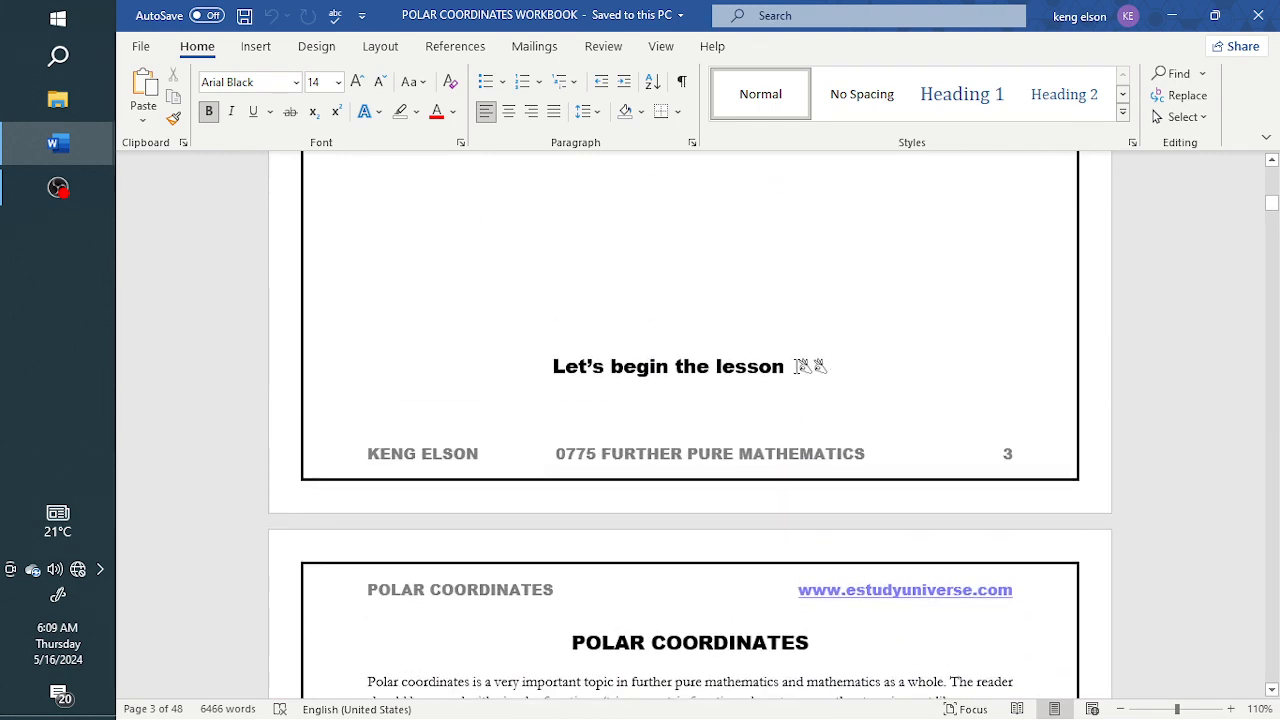
{"action": "left_click", "coordinate": [814, 372]}
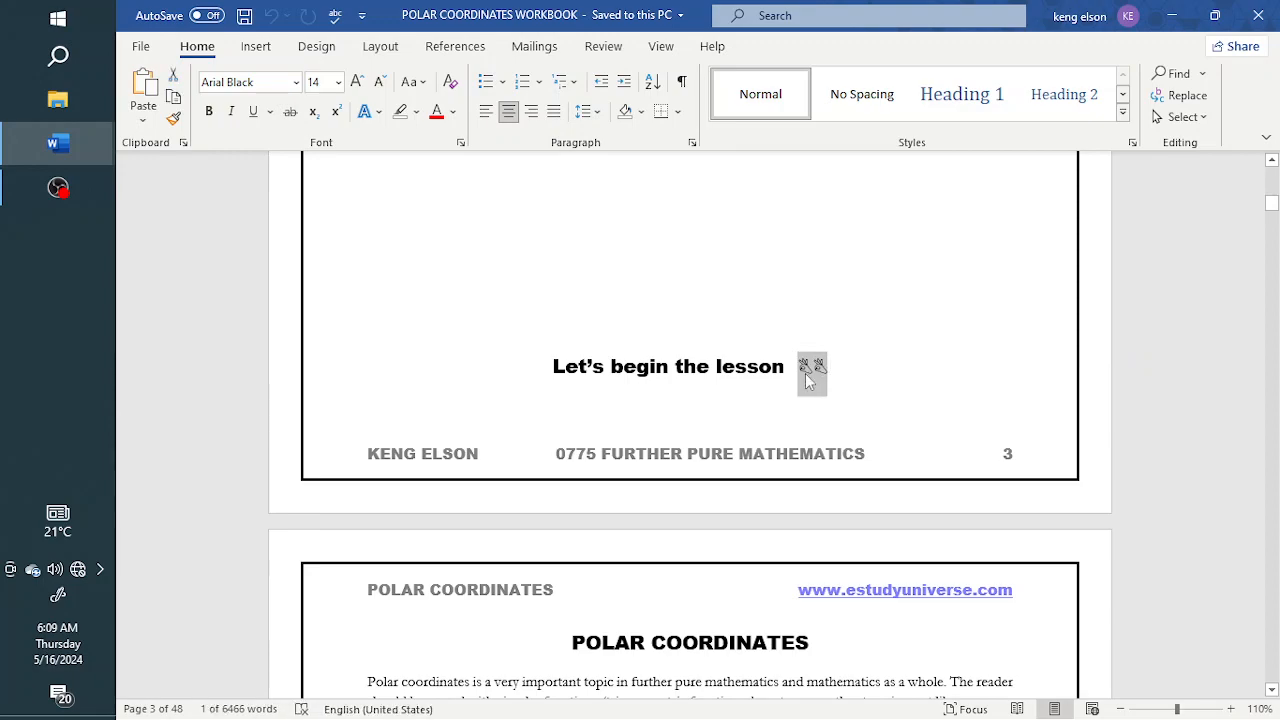
Examine the chapter objectives and polar reference frame diagrams, and select the polar grid of plotting example c
{"action": "scroll", "coordinate": [740, 497], "scroll_direction": "down", "scroll_amount": 5}
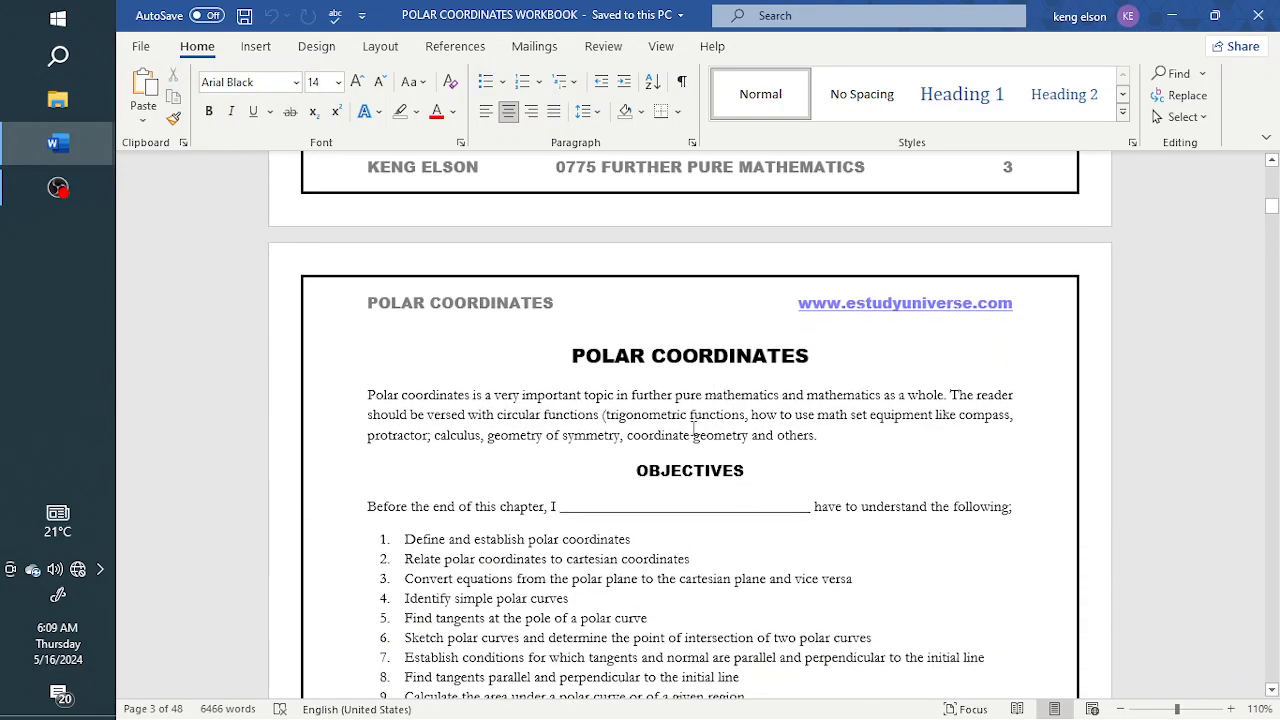
{"action": "scroll", "coordinate": [650, 468], "scroll_direction": "down", "scroll_amount": 4}
{"action": "scroll", "coordinate": [650, 468], "scroll_direction": "down", "scroll_amount": 6}
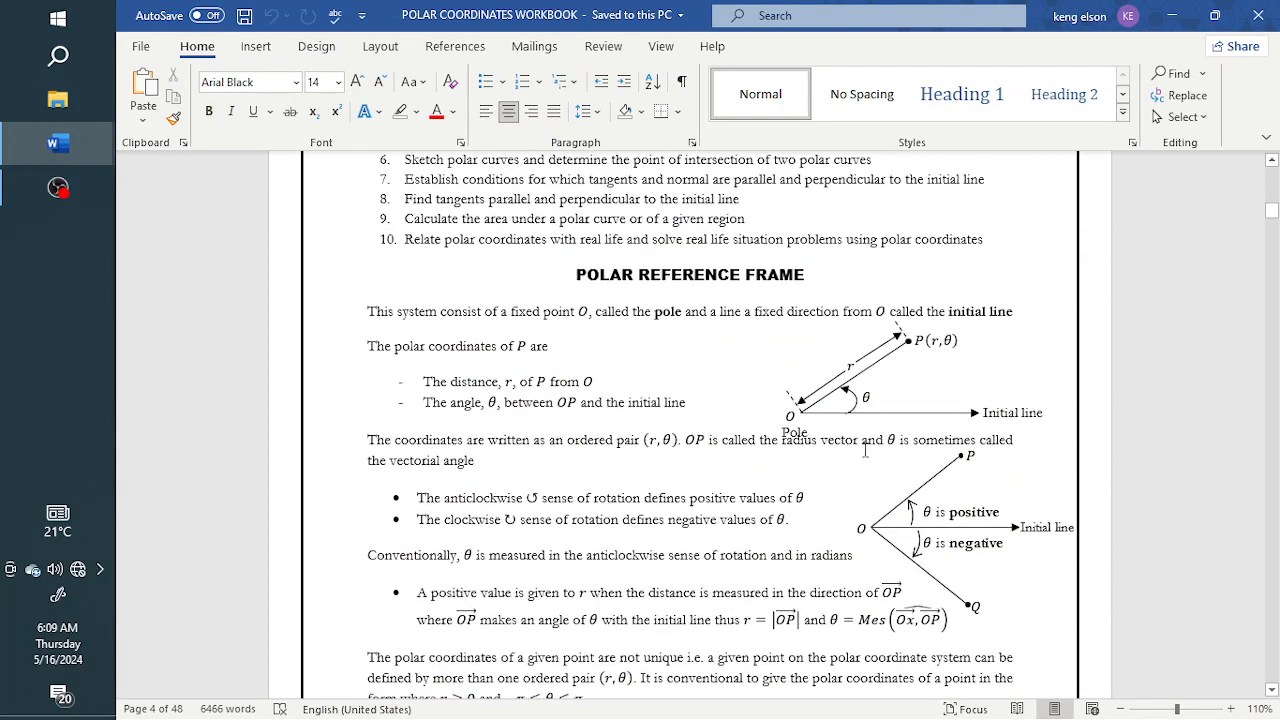
{"action": "scroll", "coordinate": [891, 470], "scroll_direction": "down", "scroll_amount": 14}
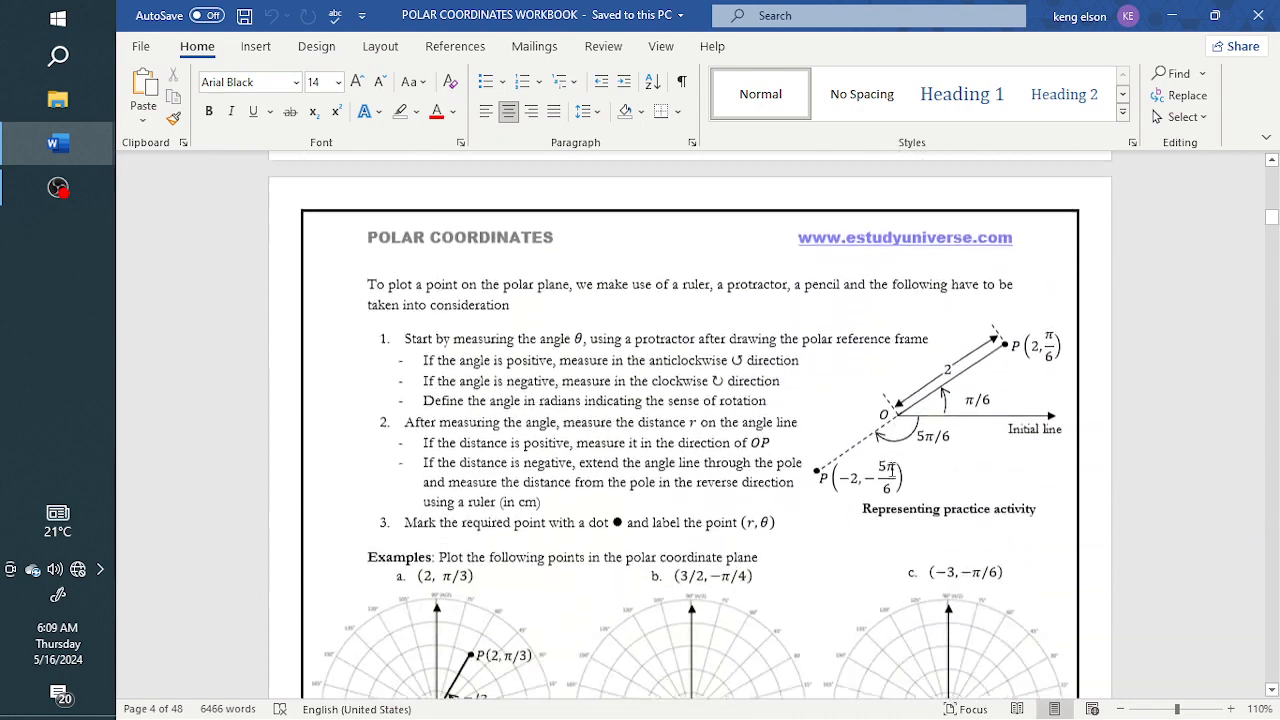
{"action": "scroll", "coordinate": [892, 470], "scroll_direction": "down", "scroll_amount": 3}
{"action": "left_click", "coordinate": [500, 497]}
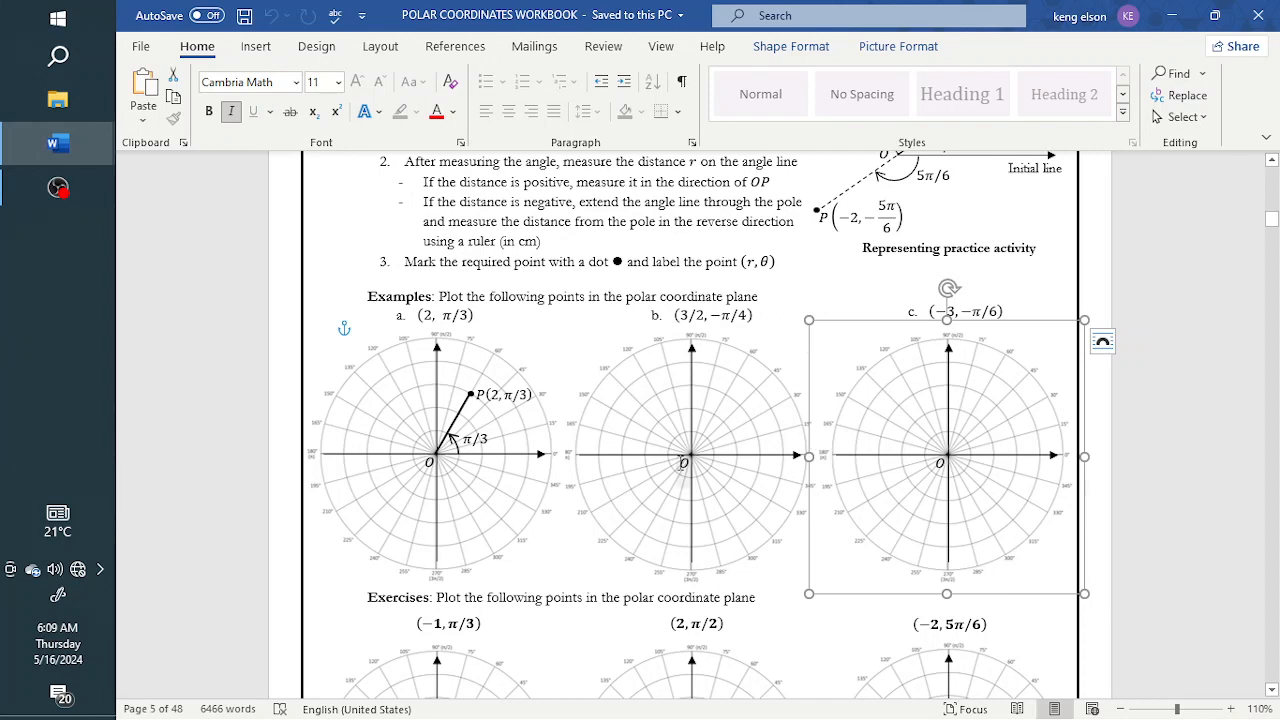
Examine the exercise grids, labelled figures, boxed equations and answer lines from the plotting exercises through the polar curve tracing section
{"action": "scroll", "coordinate": [741, 456], "scroll_direction": "down", "scroll_amount": 4}
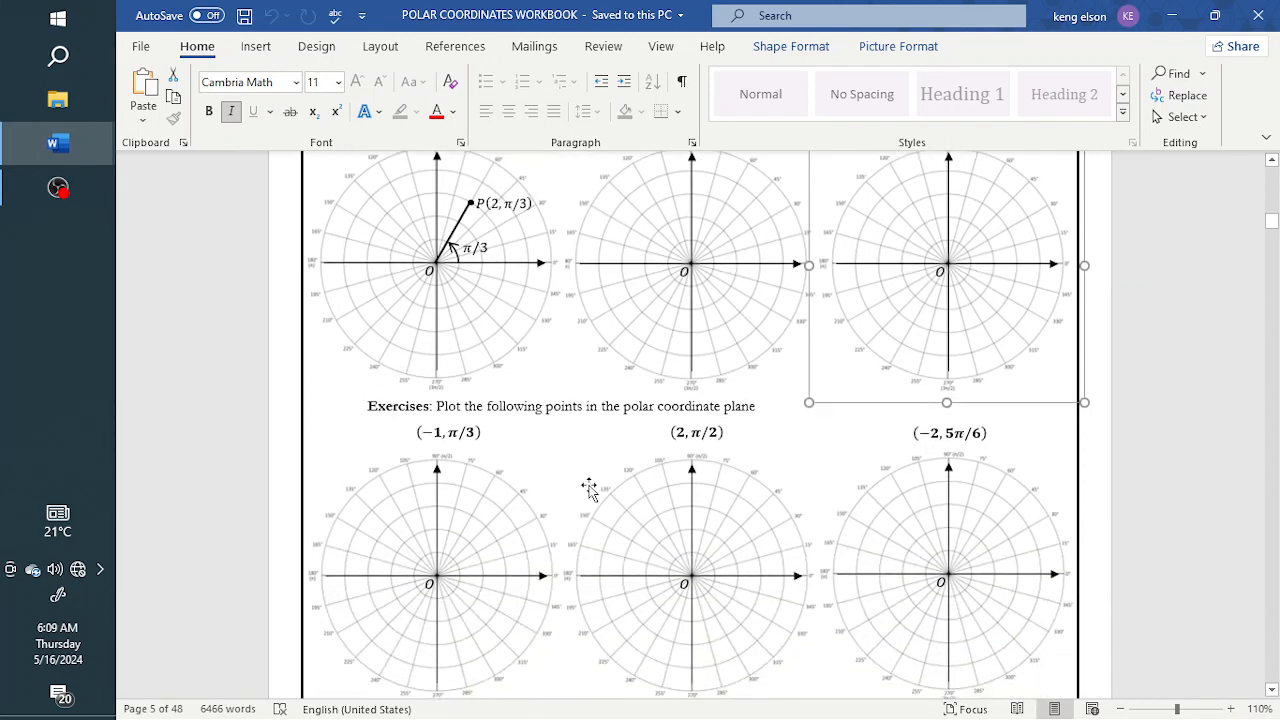
{"action": "scroll", "coordinate": [651, 487], "scroll_direction": "down", "scroll_amount": 14}
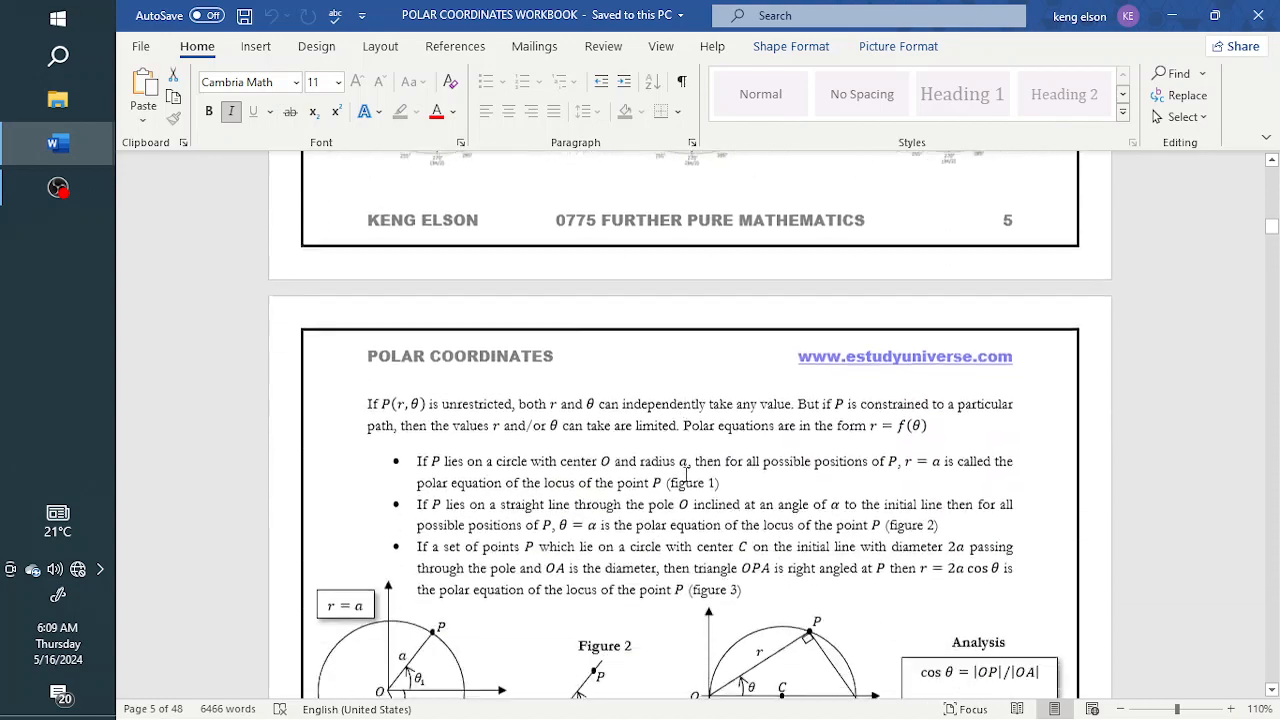
{"action": "scroll", "coordinate": [686, 474], "scroll_direction": "down", "scroll_amount": 1}
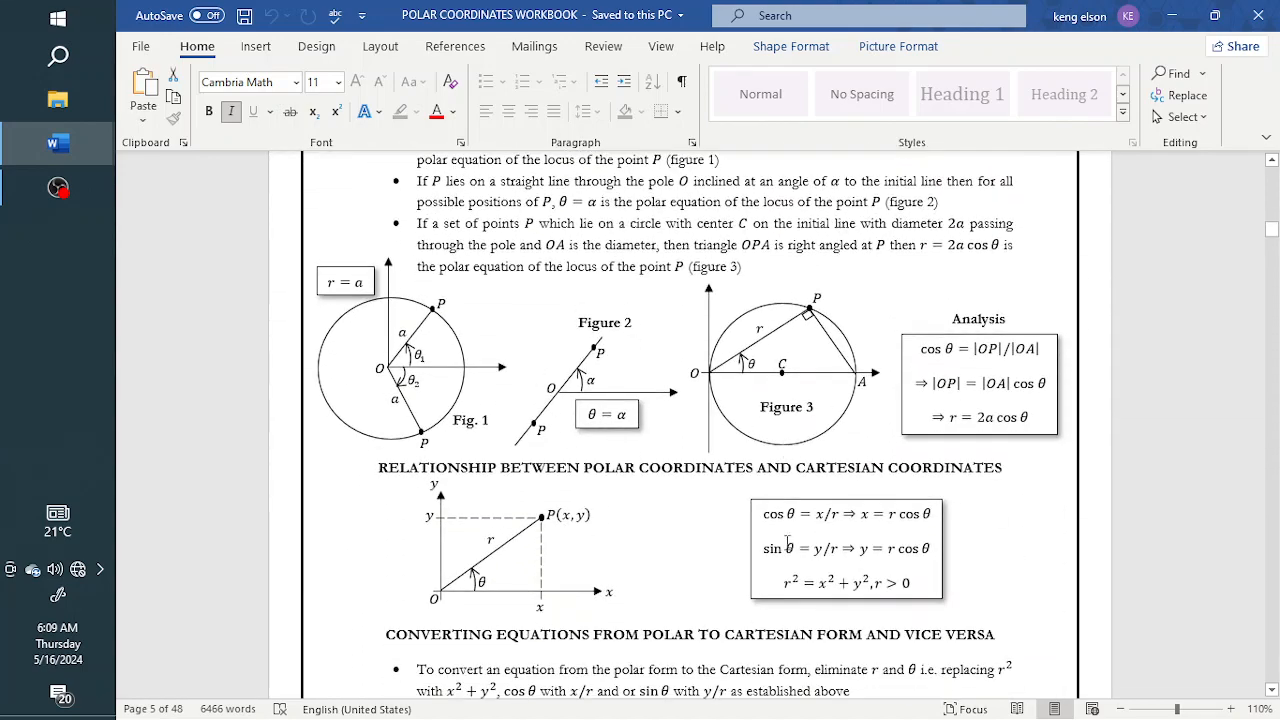
{"action": "scroll", "coordinate": [785, 543], "scroll_direction": "down", "scroll_amount": 12}
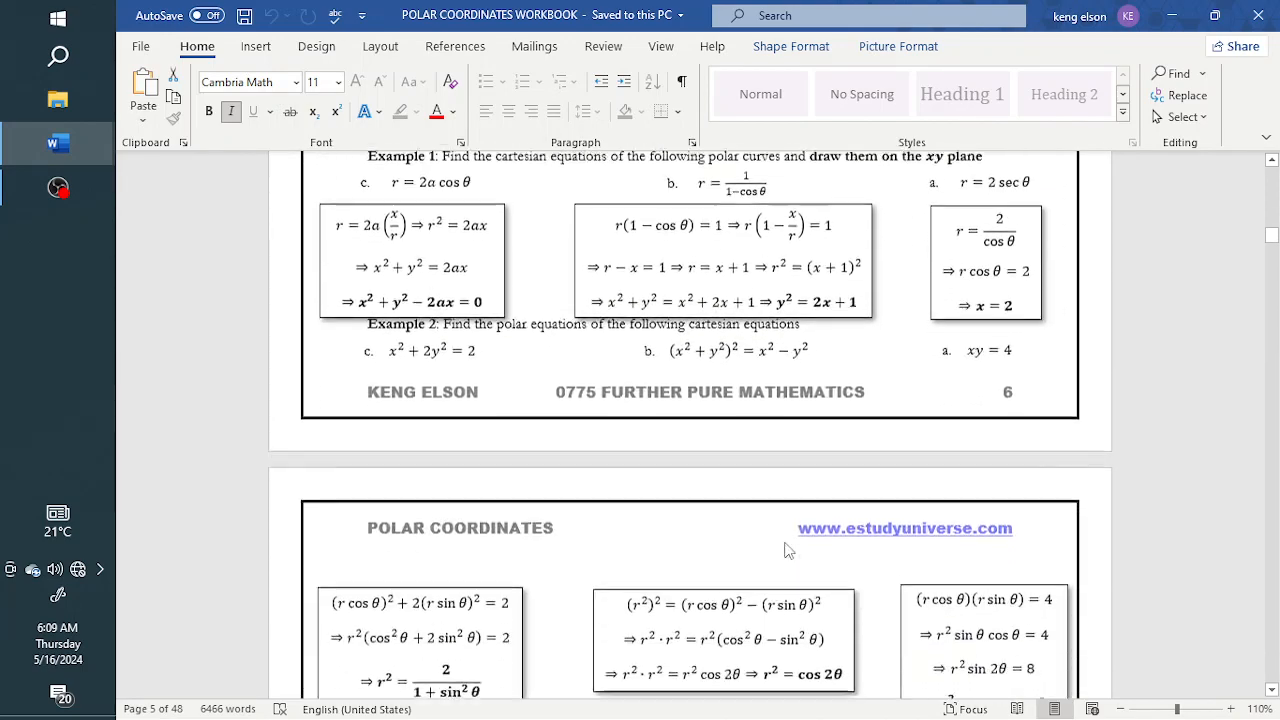
{"action": "scroll", "coordinate": [786, 546], "scroll_direction": "down", "scroll_amount": 14}
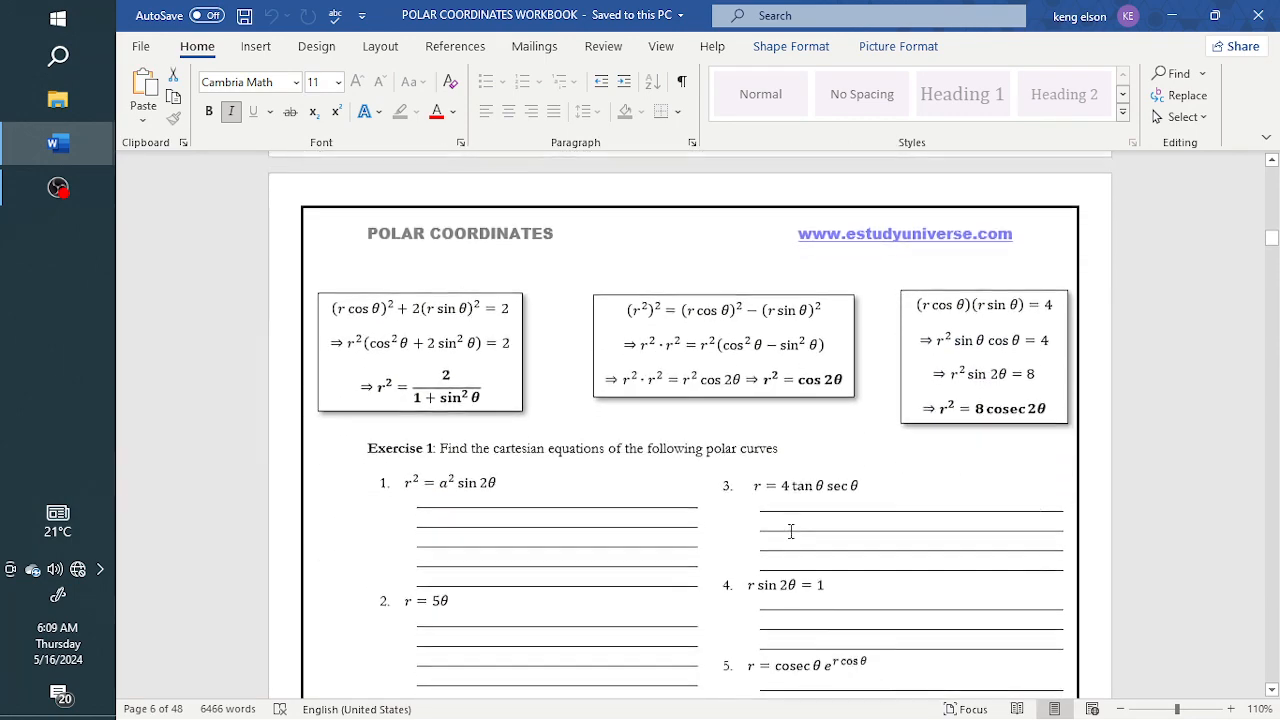
{"action": "scroll", "coordinate": [791, 531], "scroll_direction": "down", "scroll_amount": 10}
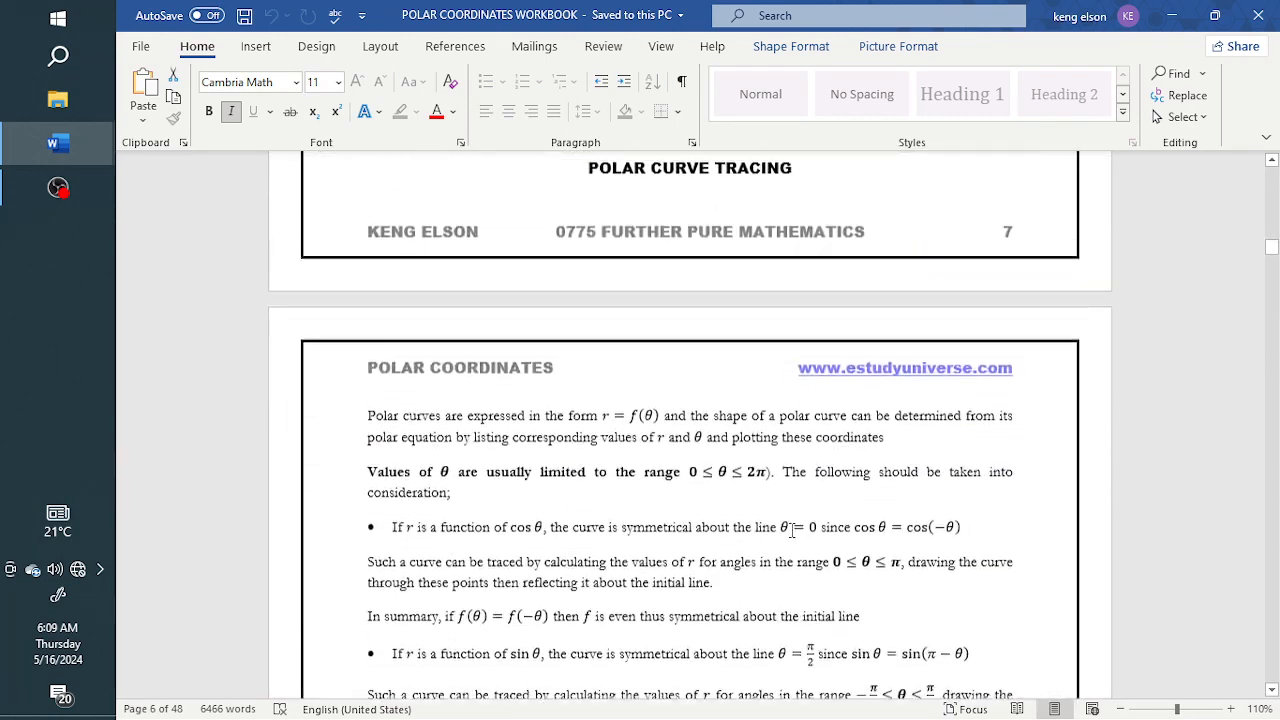
{"action": "scroll", "coordinate": [793, 535], "scroll_direction": "up", "scroll_amount": 5}
{"action": "scroll", "coordinate": [794, 538], "scroll_direction": "down", "scroll_amount": 1}
{"action": "scroll", "coordinate": [794, 538], "scroll_direction": "down", "scroll_amount": 20}
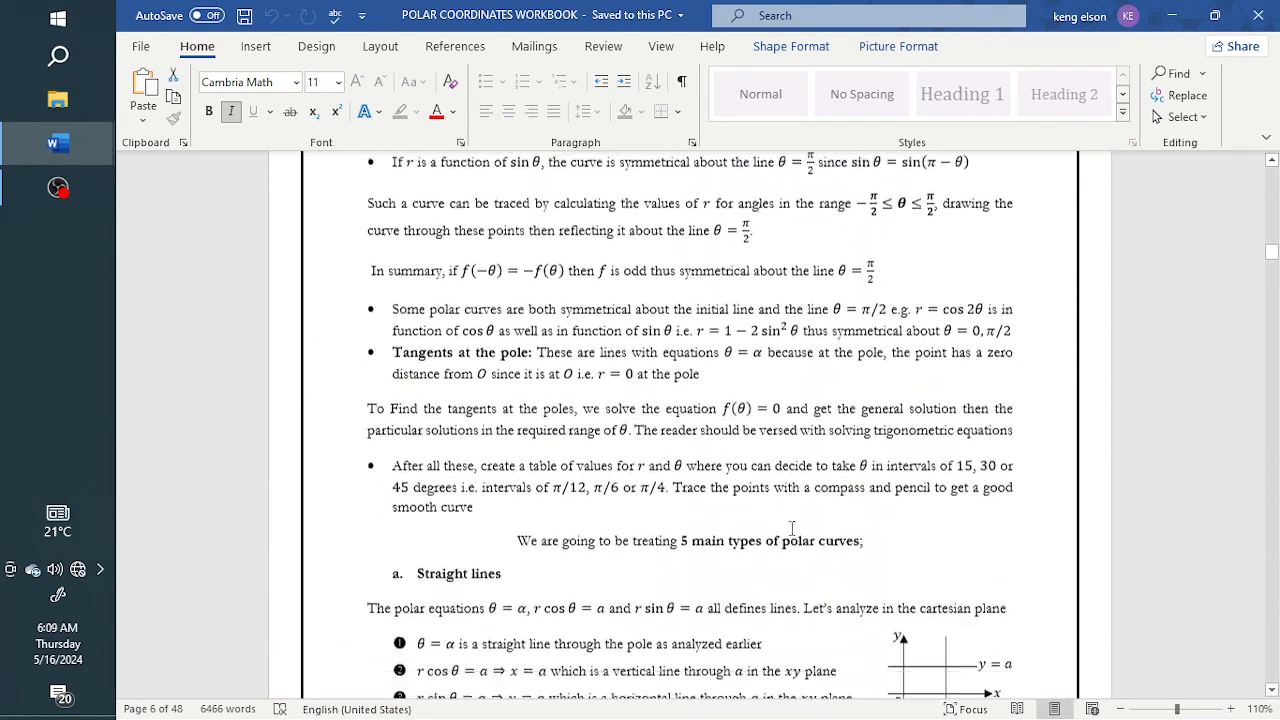
Examine the layout of the practice activities, value tables, polar grids and answer lines from the circle equations through the furthest-point exercises
{"action": "scroll", "coordinate": [792, 525], "scroll_direction": "down", "scroll_amount": 20}
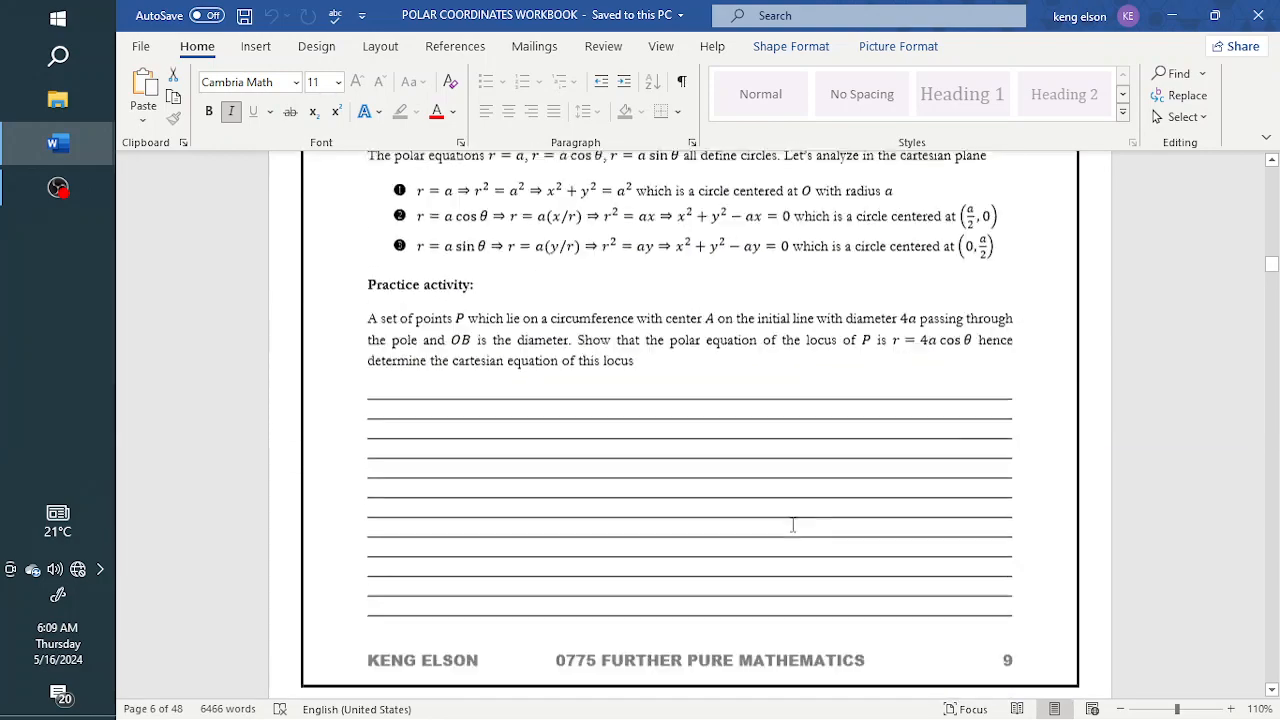
{"action": "scroll", "coordinate": [791, 517], "scroll_direction": "down", "scroll_amount": 20}
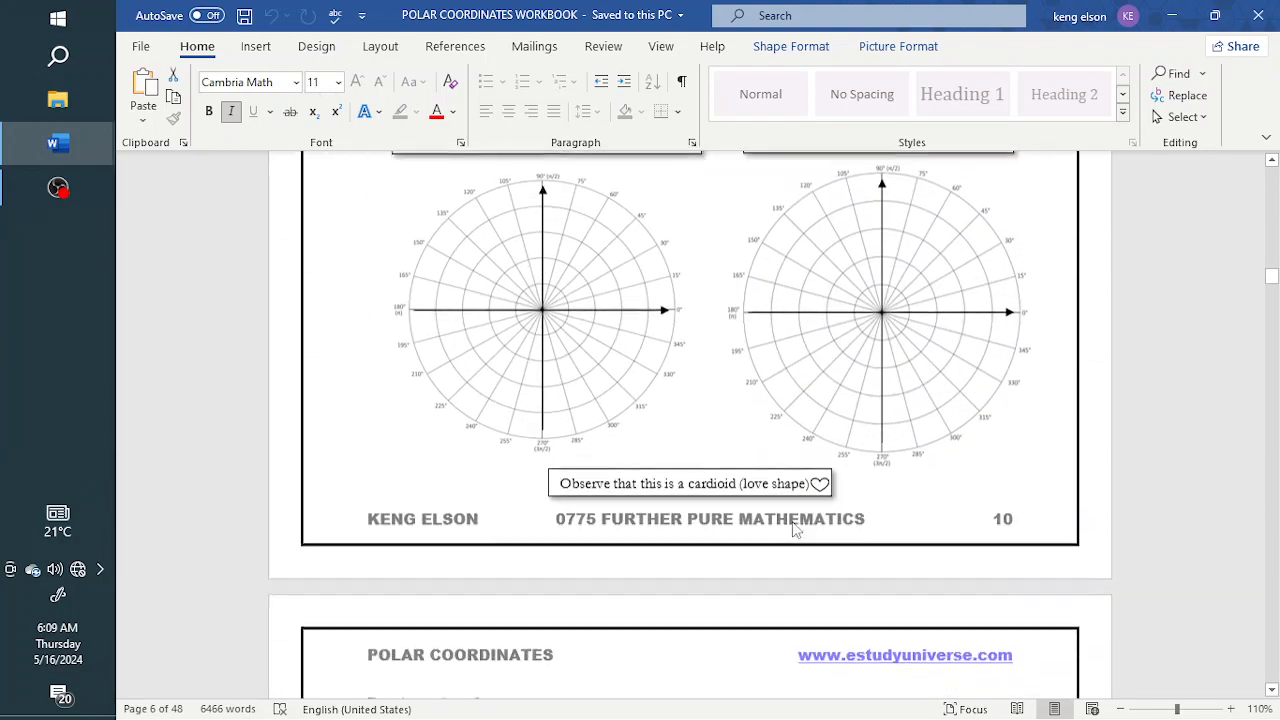
{"action": "scroll", "coordinate": [794, 522], "scroll_direction": "down", "scroll_amount": 20}
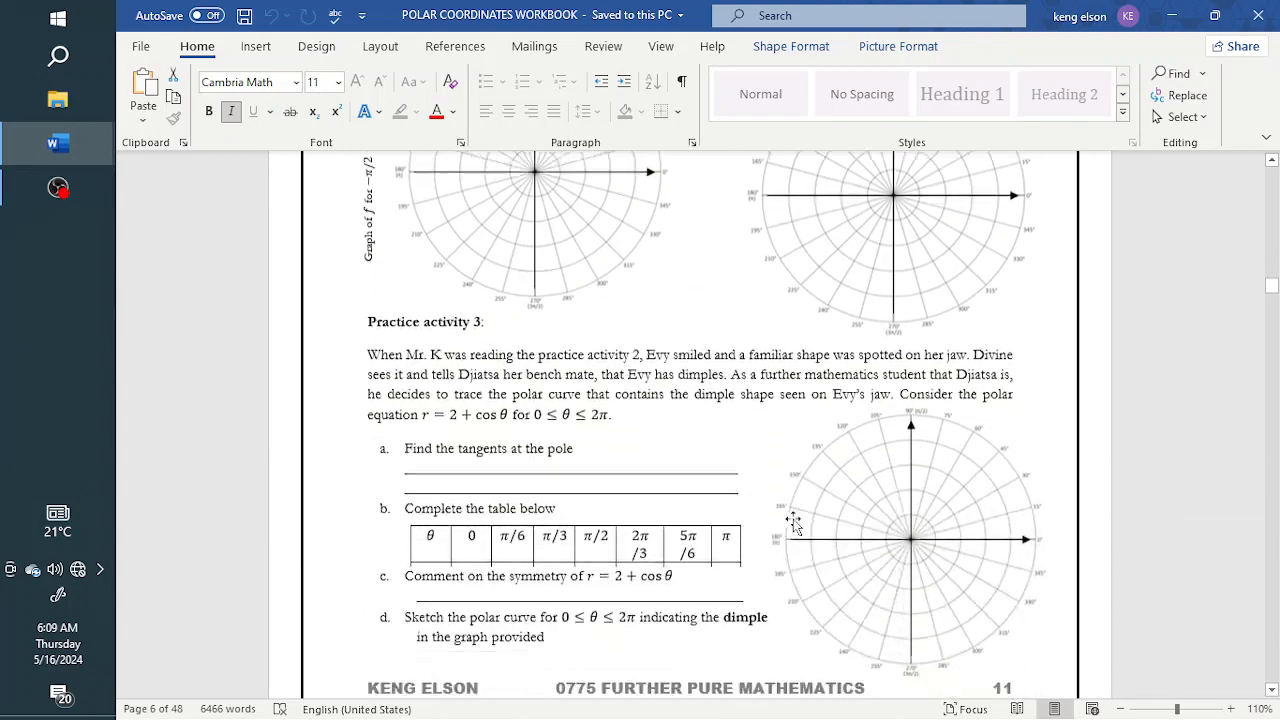
{"action": "scroll", "coordinate": [793, 523], "scroll_direction": "down", "scroll_amount": 20}
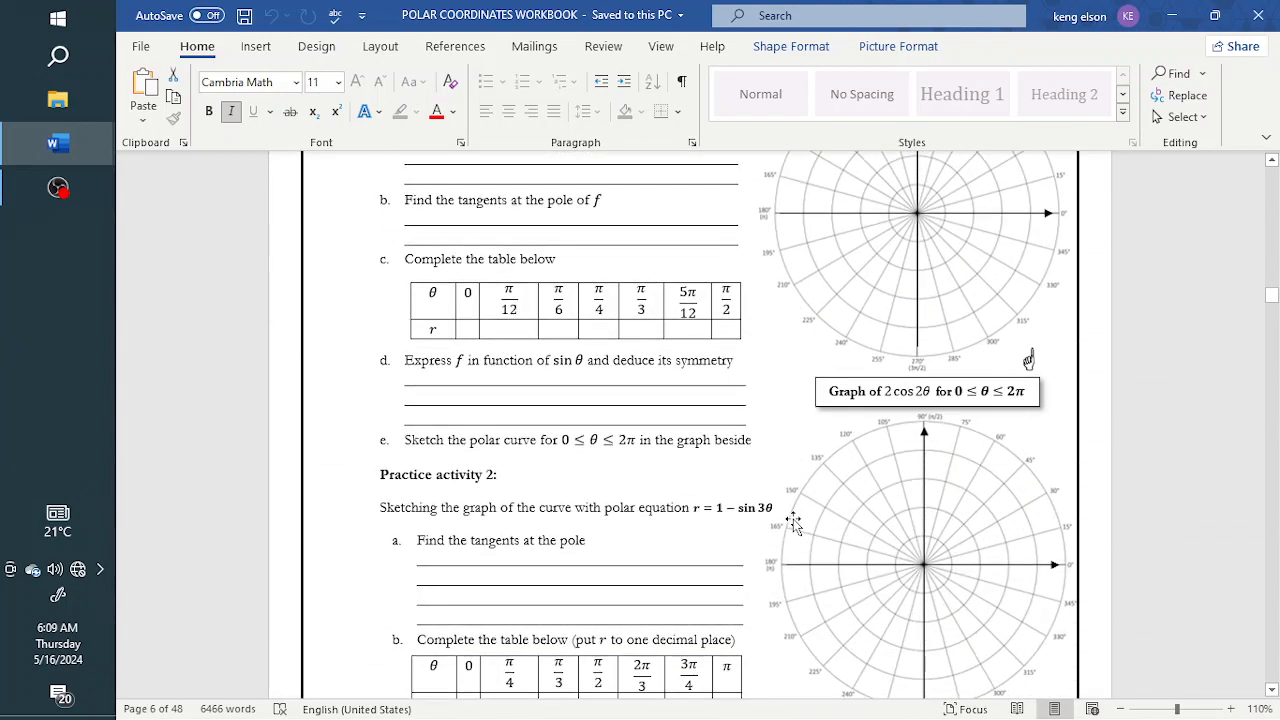
{"action": "scroll", "coordinate": [797, 524], "scroll_direction": "down", "scroll_amount": 20}
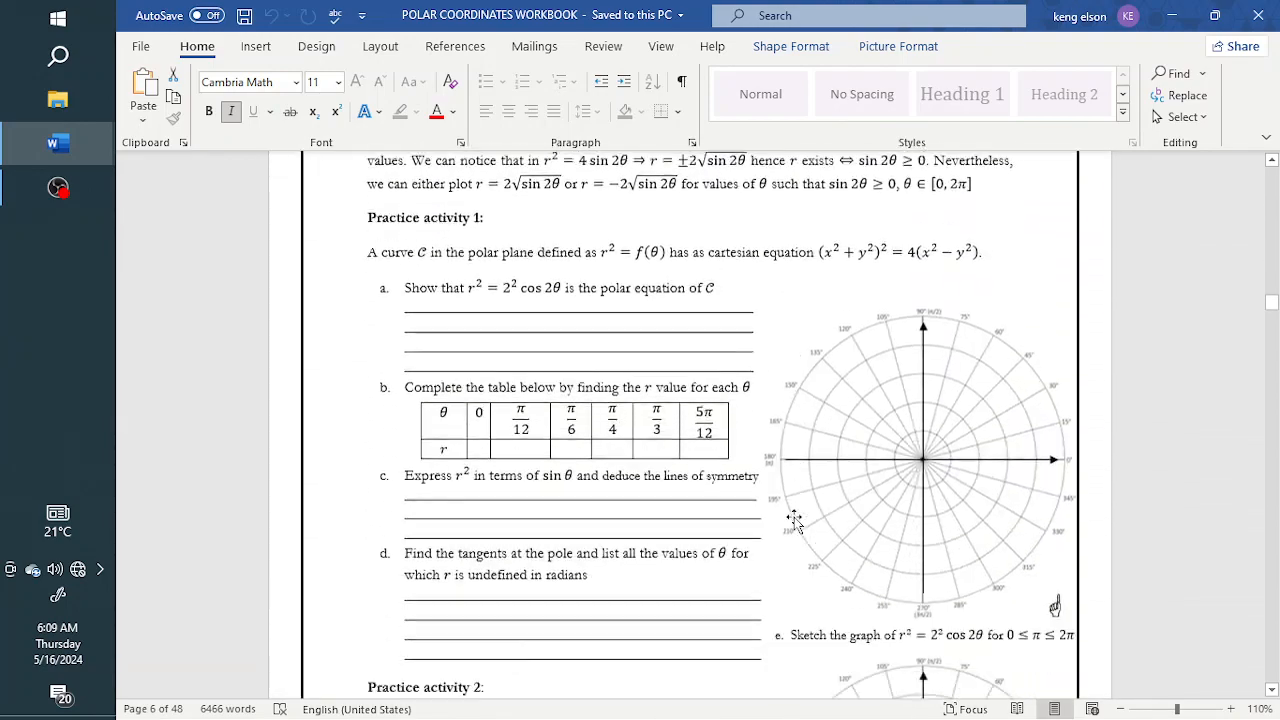
{"action": "scroll", "coordinate": [797, 524], "scroll_direction": "down", "scroll_amount": 10}
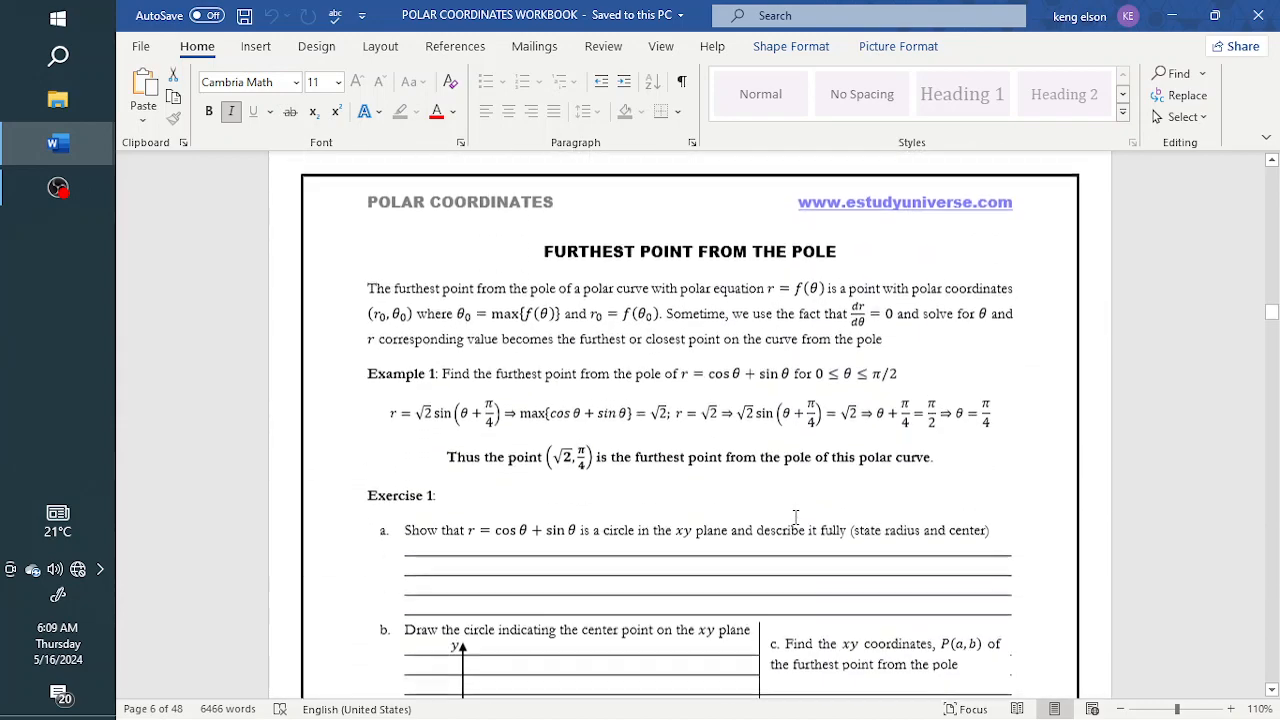
{"action": "scroll", "coordinate": [796, 512], "scroll_direction": "down", "scroll_amount": 9}
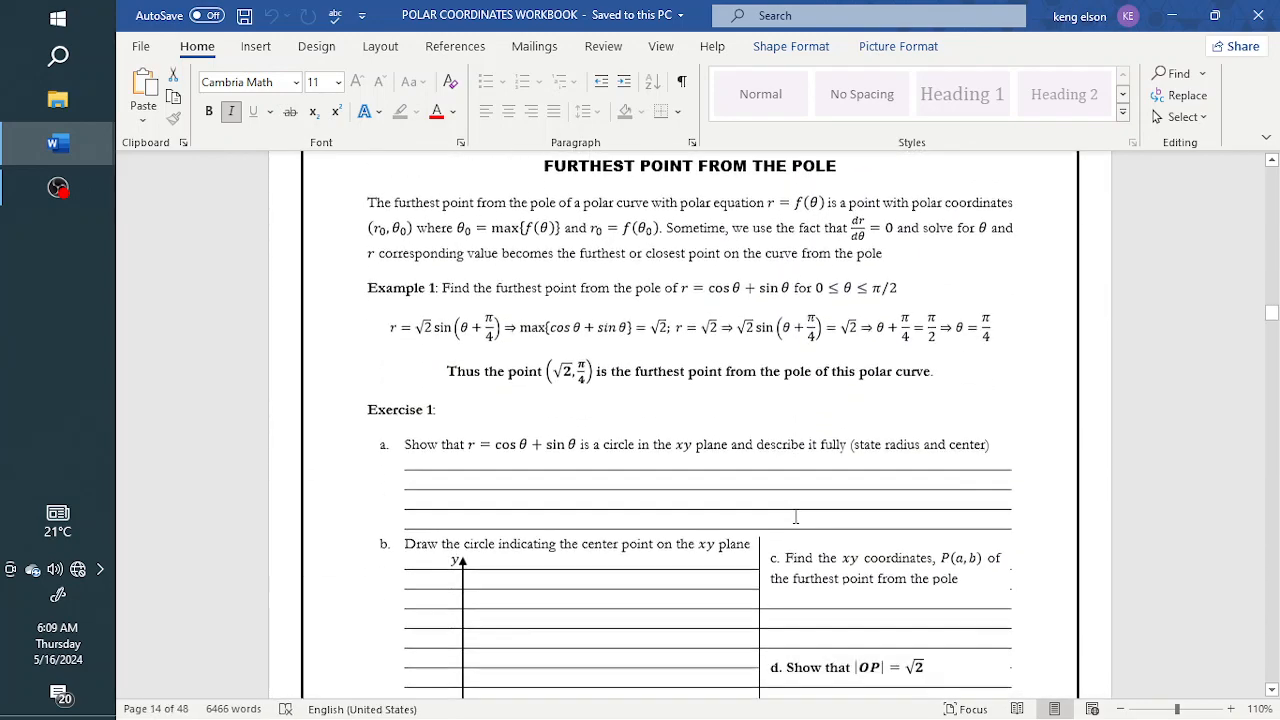
{"action": "scroll", "coordinate": [796, 516], "scroll_direction": "down", "scroll_amount": 20}
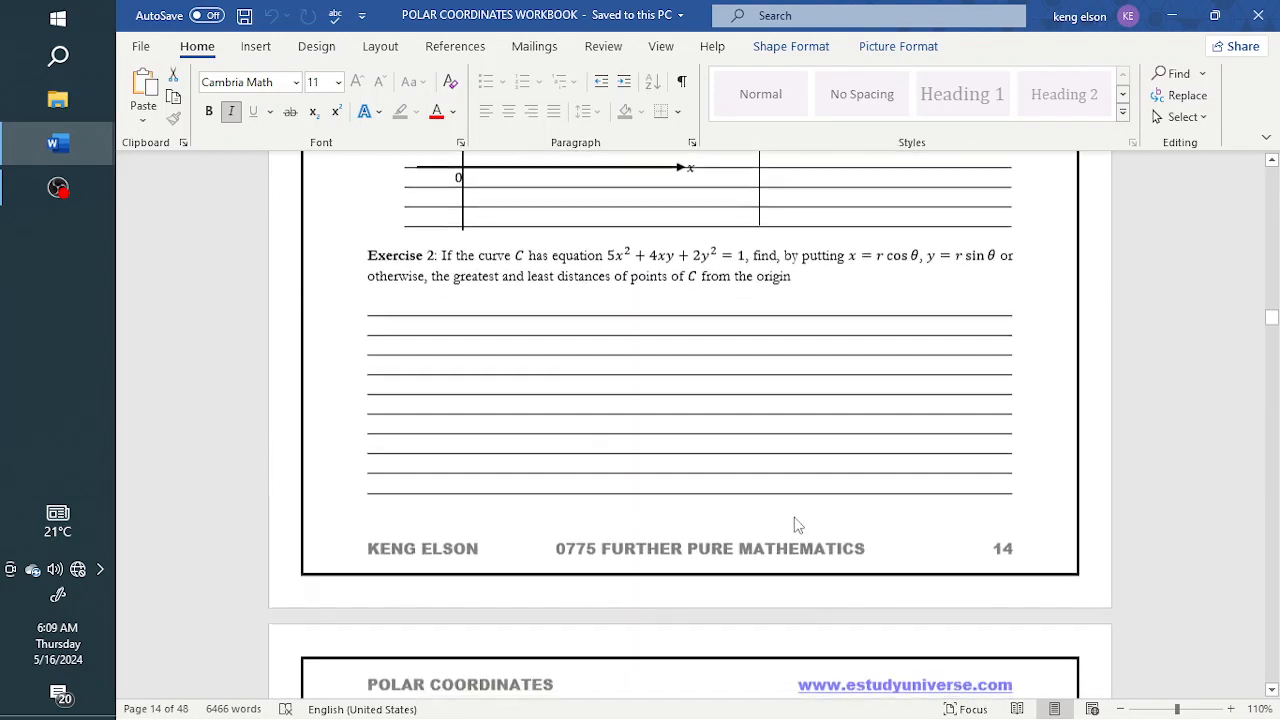
Examine the tangents, area bounded by a polar curve and common curves sections, and the practice questions up to page 22
{"action": "scroll", "coordinate": [795, 521], "scroll_direction": "down", "scroll_amount": 20}
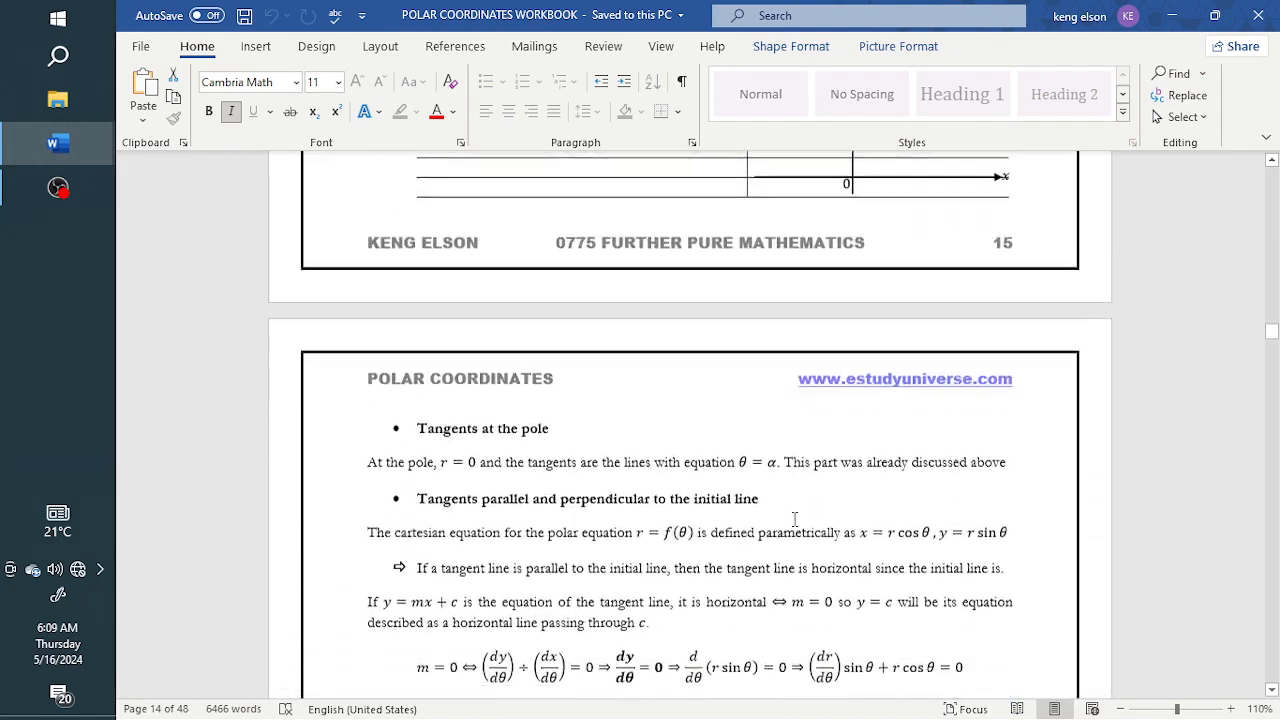
{"action": "scroll", "coordinate": [796, 518], "scroll_direction": "down", "scroll_amount": 9}
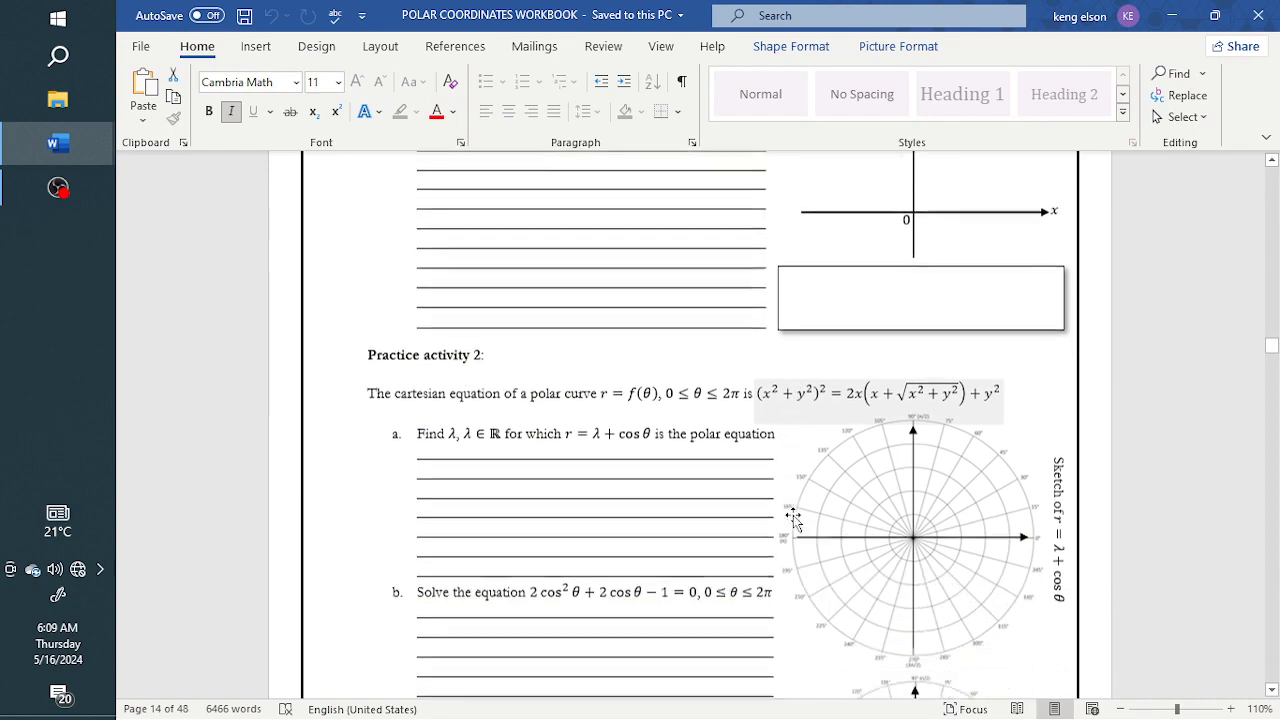
{"action": "scroll", "coordinate": [794, 518], "scroll_direction": "down", "scroll_amount": 20}
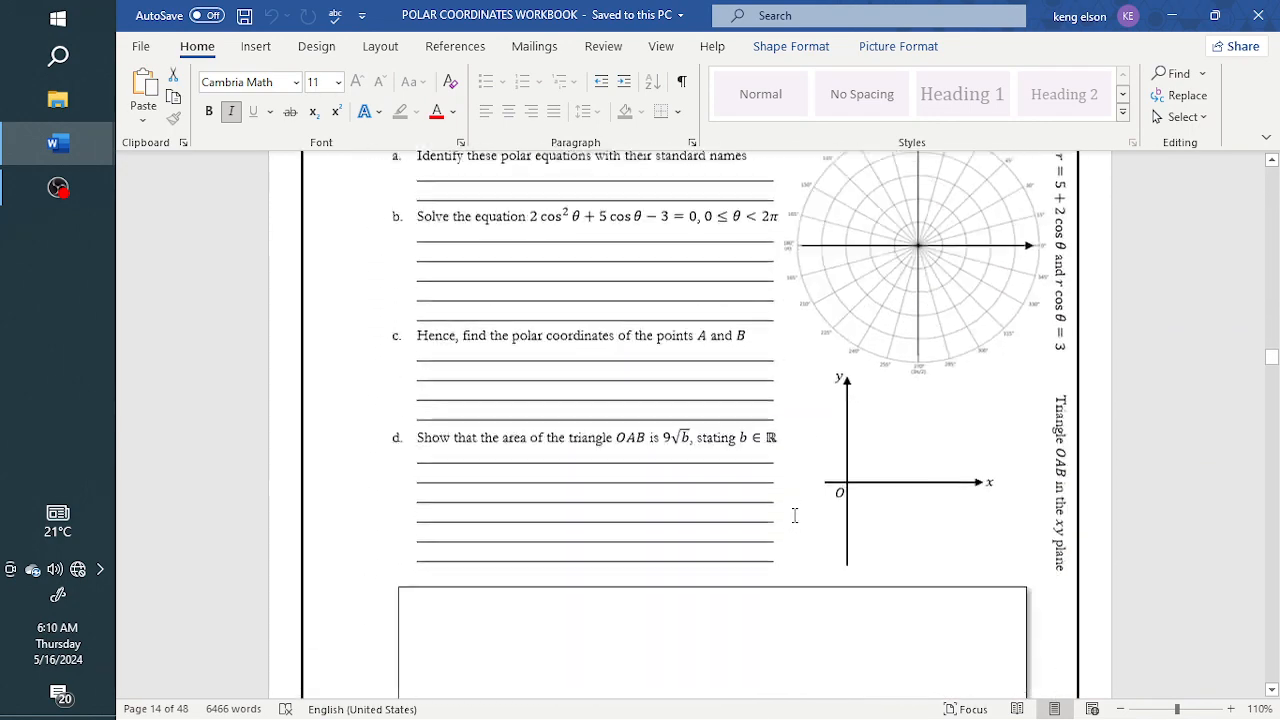
{"action": "scroll", "coordinate": [795, 516], "scroll_direction": "down", "scroll_amount": 12}
{"action": "scroll", "coordinate": [795, 515], "scroll_direction": "down", "scroll_amount": 10}
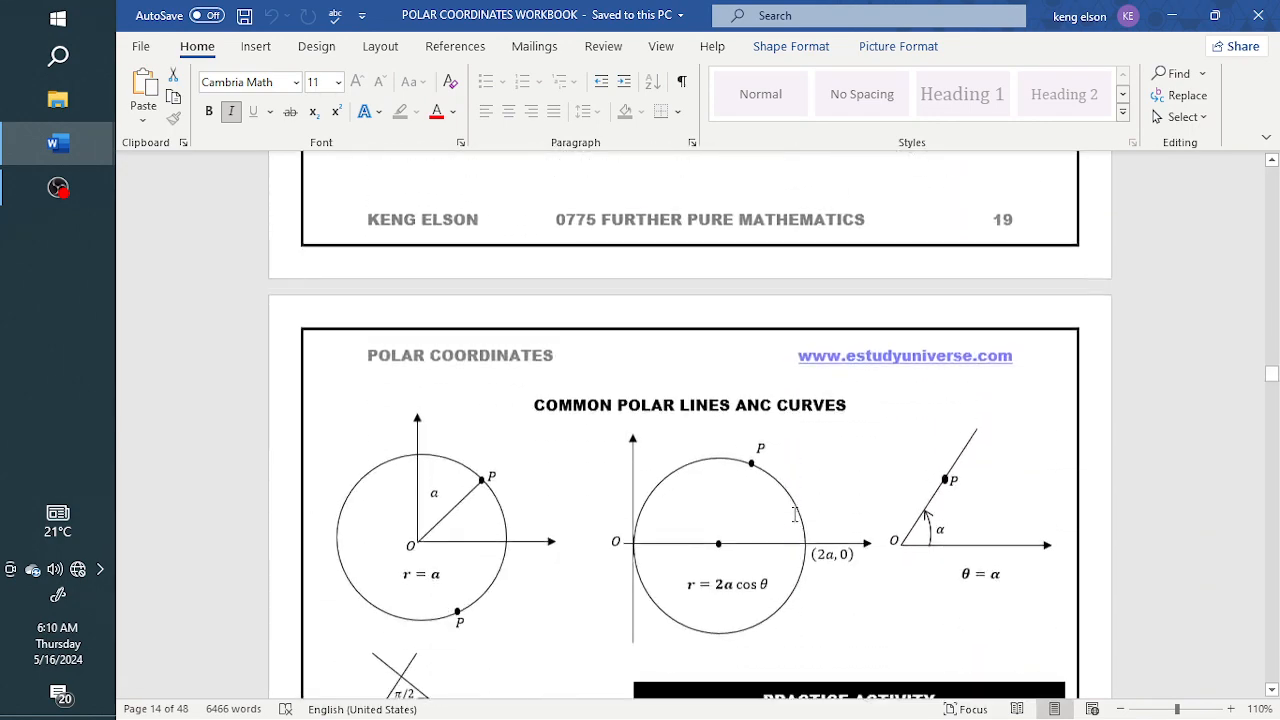
{"action": "scroll", "coordinate": [794, 515], "scroll_direction": "up", "scroll_amount": 20}
{"action": "scroll", "coordinate": [794, 515], "scroll_direction": "up", "scroll_amount": 1}
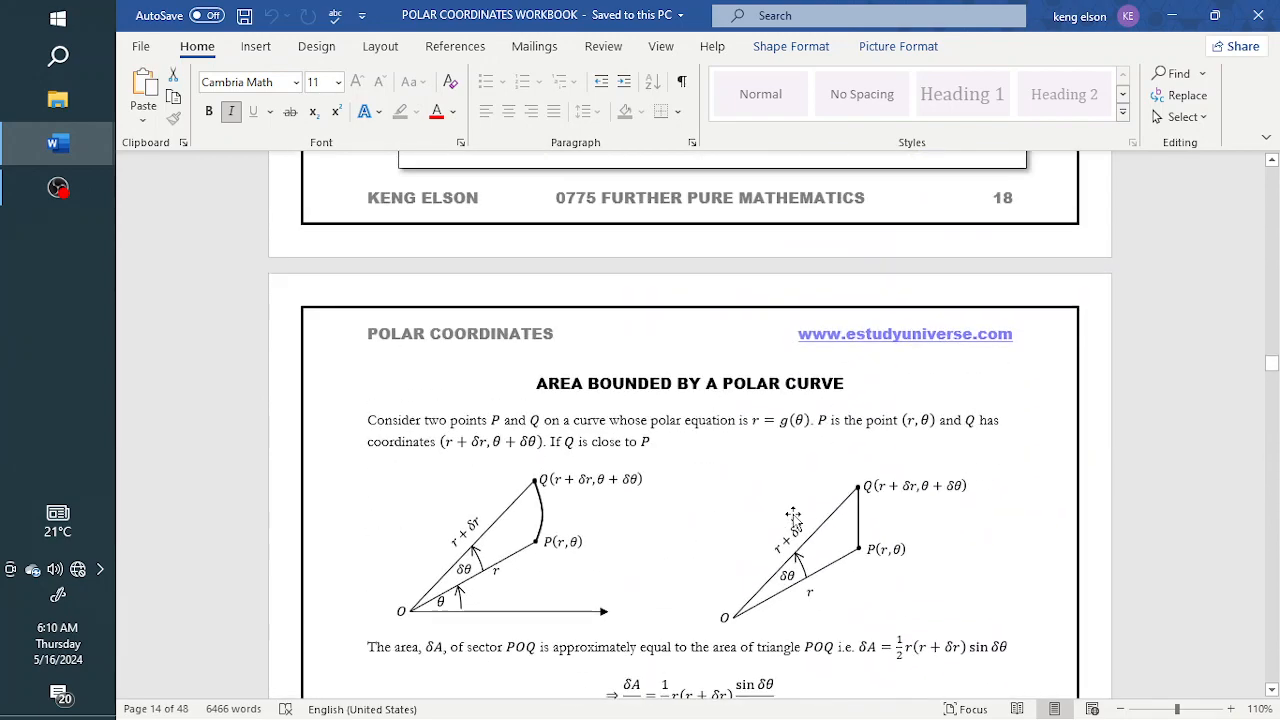
{"action": "scroll", "coordinate": [793, 515], "scroll_direction": "down", "scroll_amount": 12}
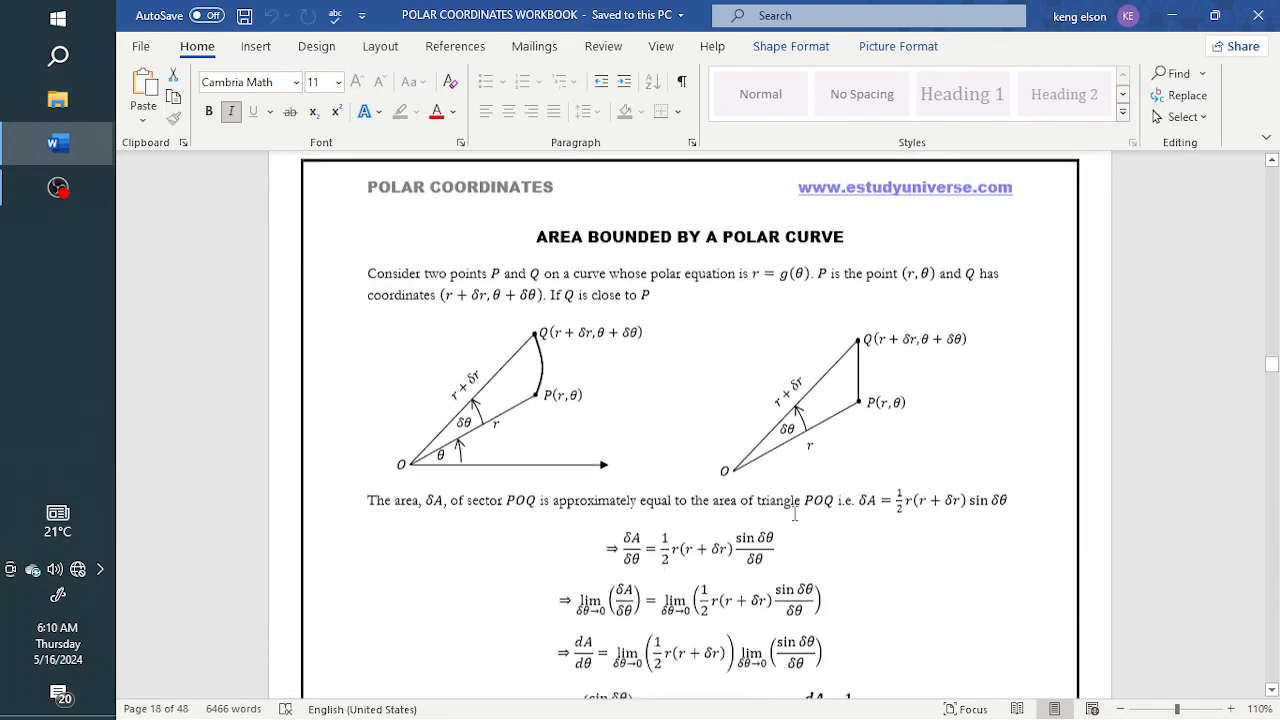
{"action": "scroll", "coordinate": [795, 510], "scroll_direction": "down", "scroll_amount": 12}
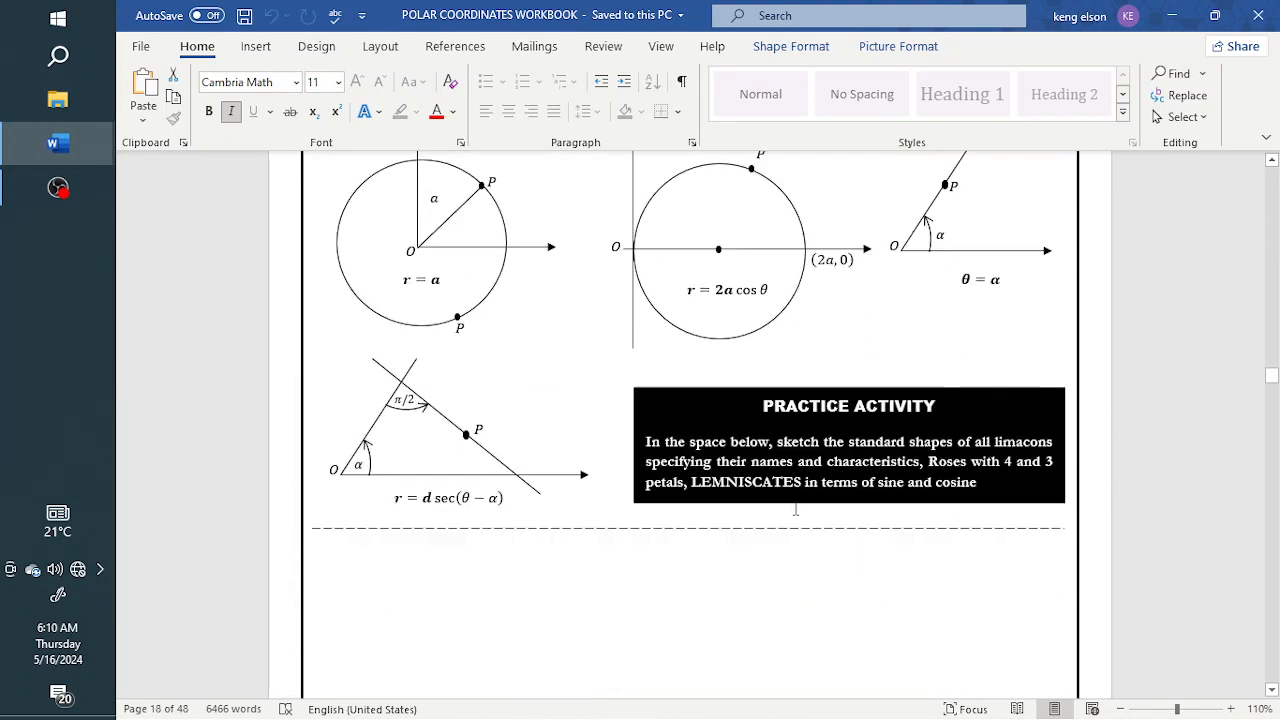
{"action": "scroll", "coordinate": [795, 510], "scroll_direction": "down", "scroll_amount": 20}
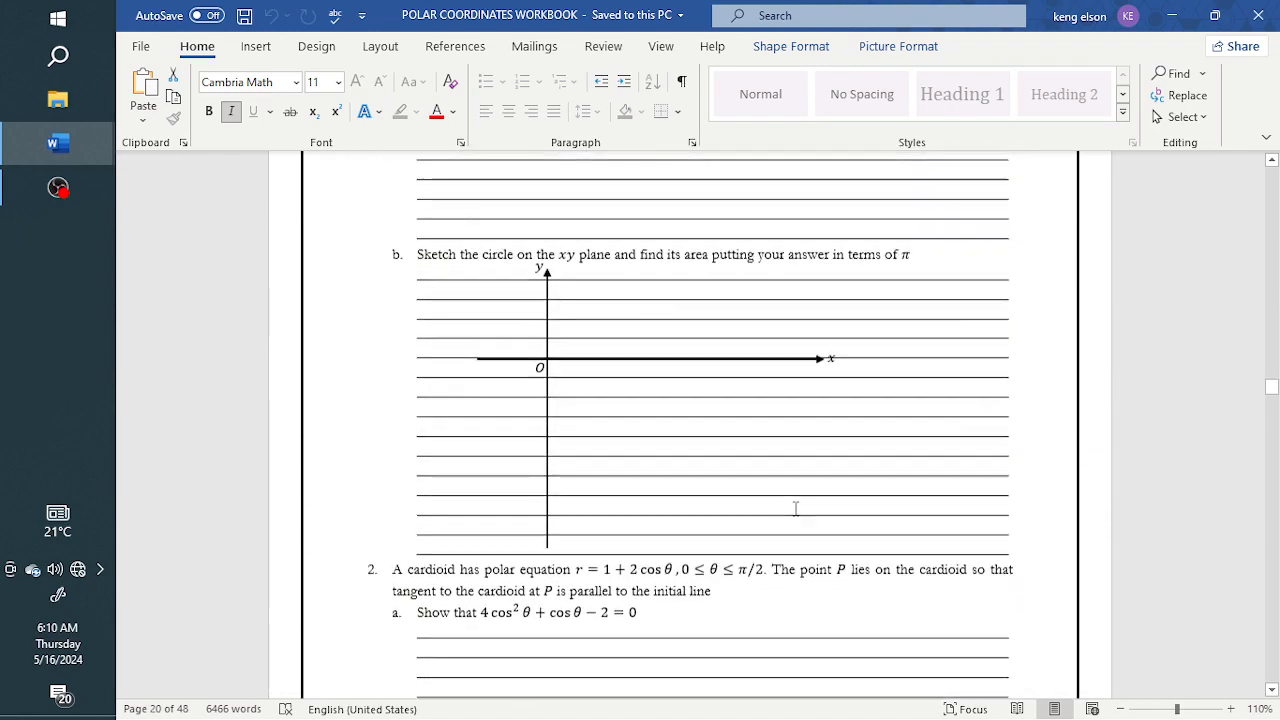
{"action": "scroll", "coordinate": [795, 510], "scroll_direction": "down", "scroll_amount": 20}
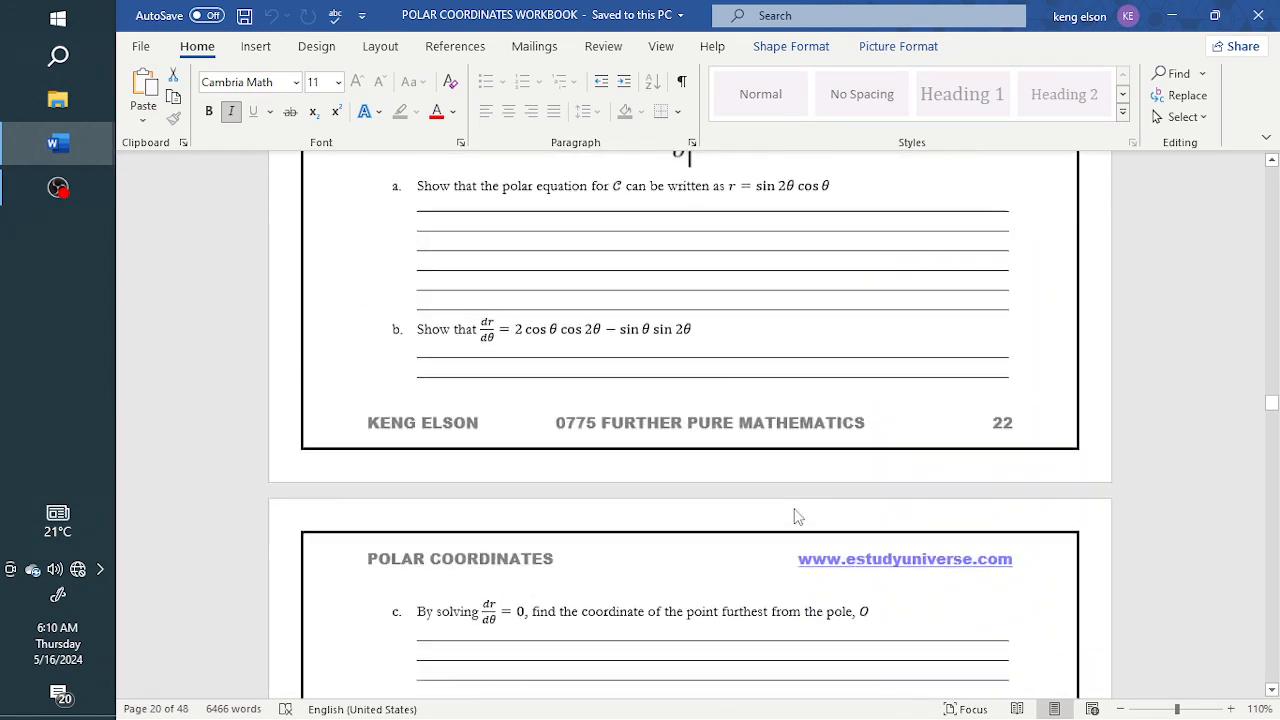
Examine the remaining practice questions, answer lines, blank diagram boxes and polar grid from page 22, continuing to the proof solutions around page 43
{"action": "scroll", "coordinate": [798, 516], "scroll_direction": "down", "scroll_amount": 20}
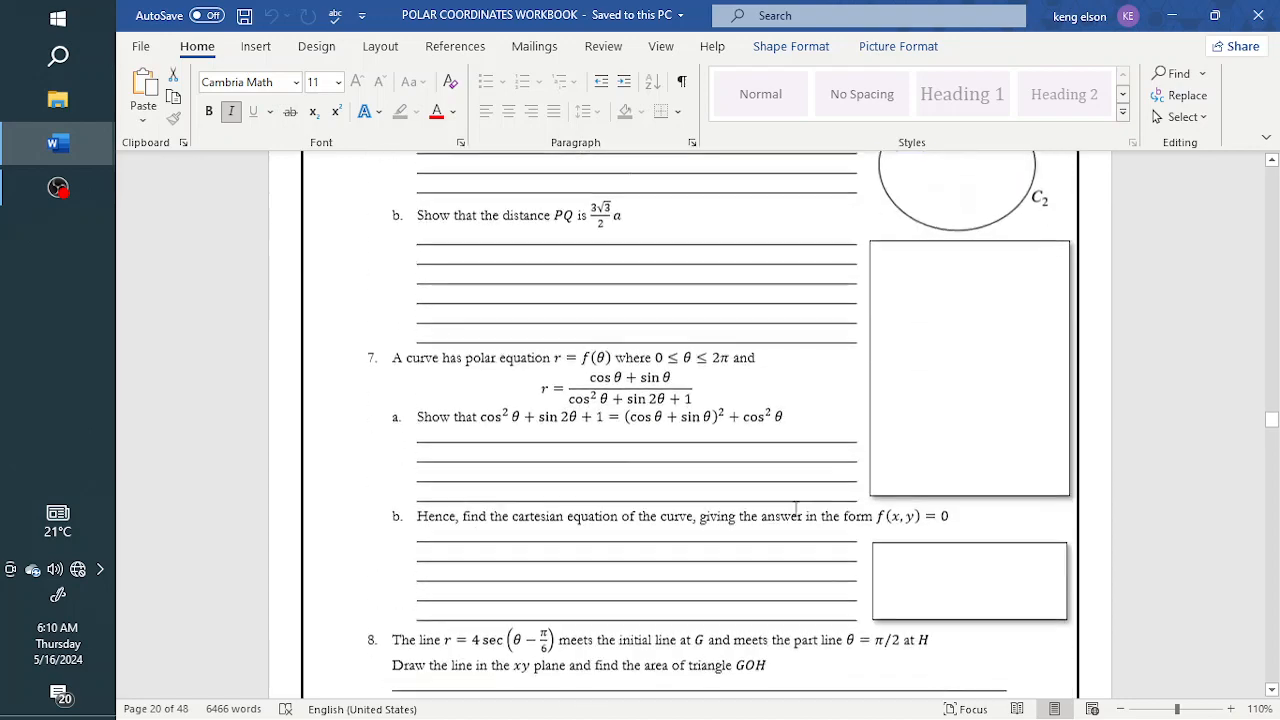
{"action": "scroll", "coordinate": [795, 510], "scroll_direction": "down", "scroll_amount": 15}
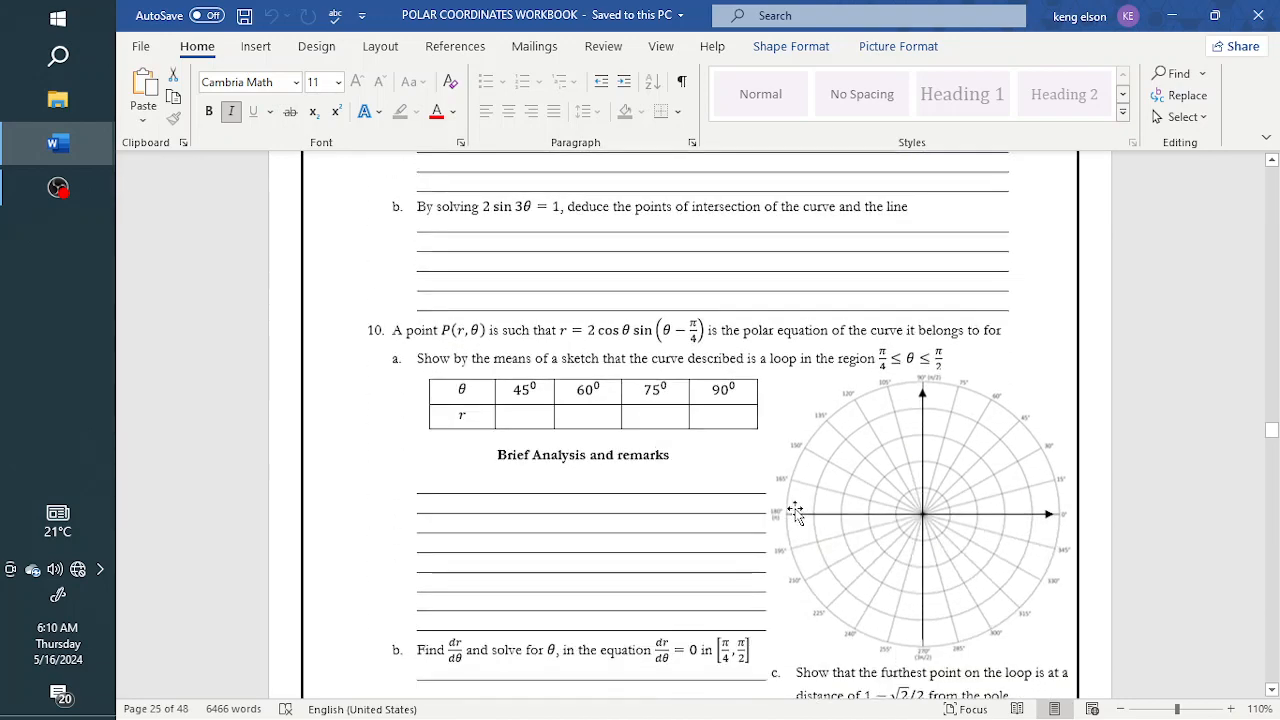
{"action": "scroll", "coordinate": [796, 510], "scroll_direction": "down", "scroll_amount": 9}
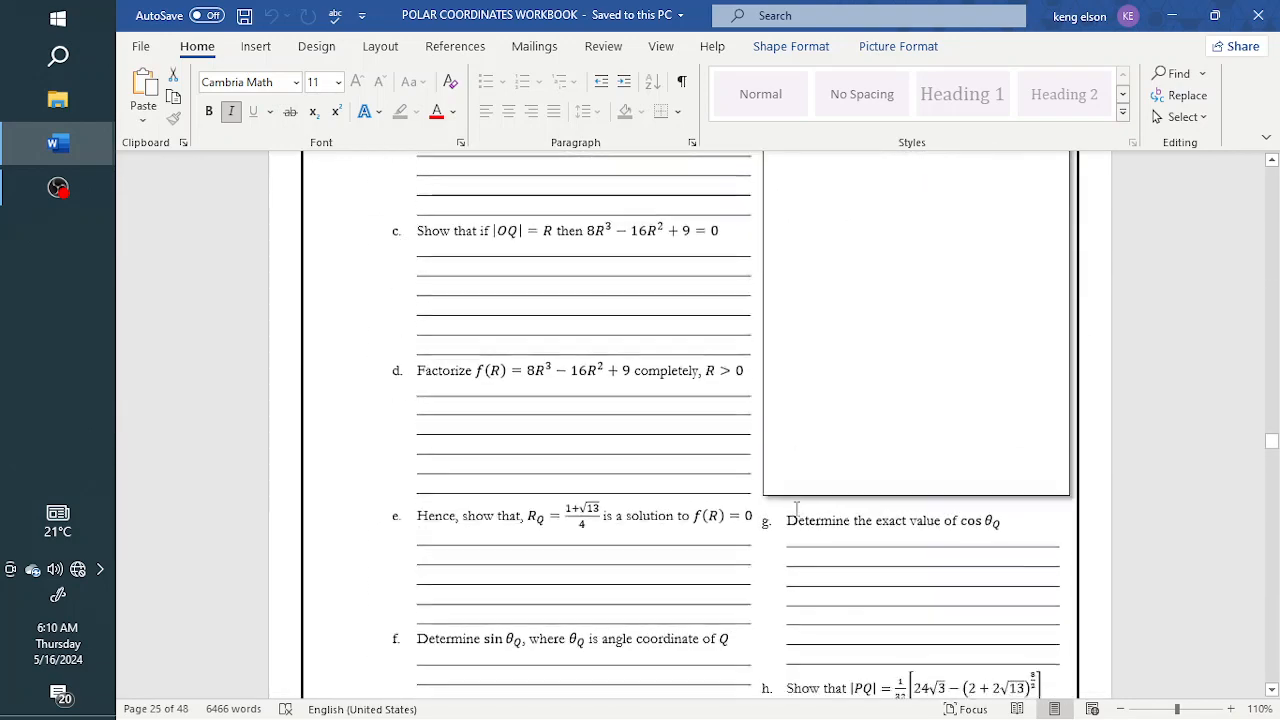
{"action": "scroll", "coordinate": [797, 510], "scroll_direction": "down", "scroll_amount": 20}
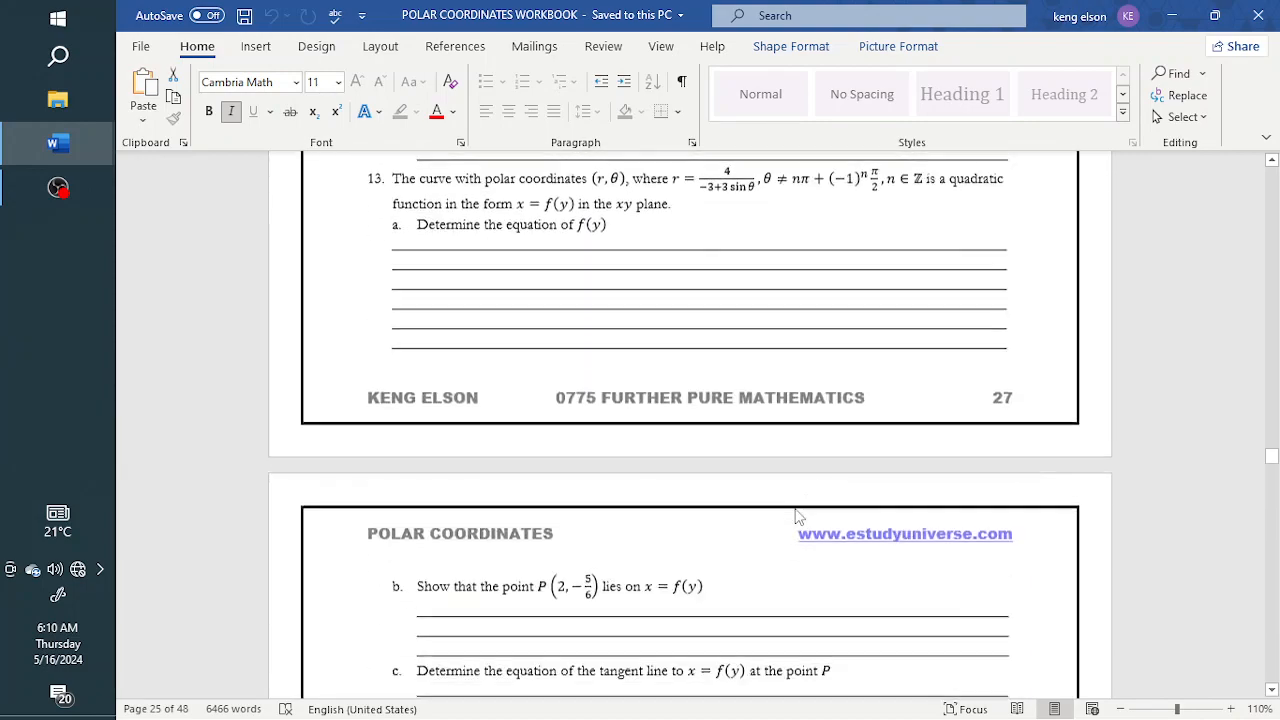
{"action": "scroll", "coordinate": [797, 515], "scroll_direction": "down", "scroll_amount": 8}
{"action": "left_click_drag", "start_coordinate": [1273, 462], "coordinate": [1273, 616]}
{"action": "scroll", "coordinate": [724, 492], "scroll_direction": "down", "scroll_amount": 15}
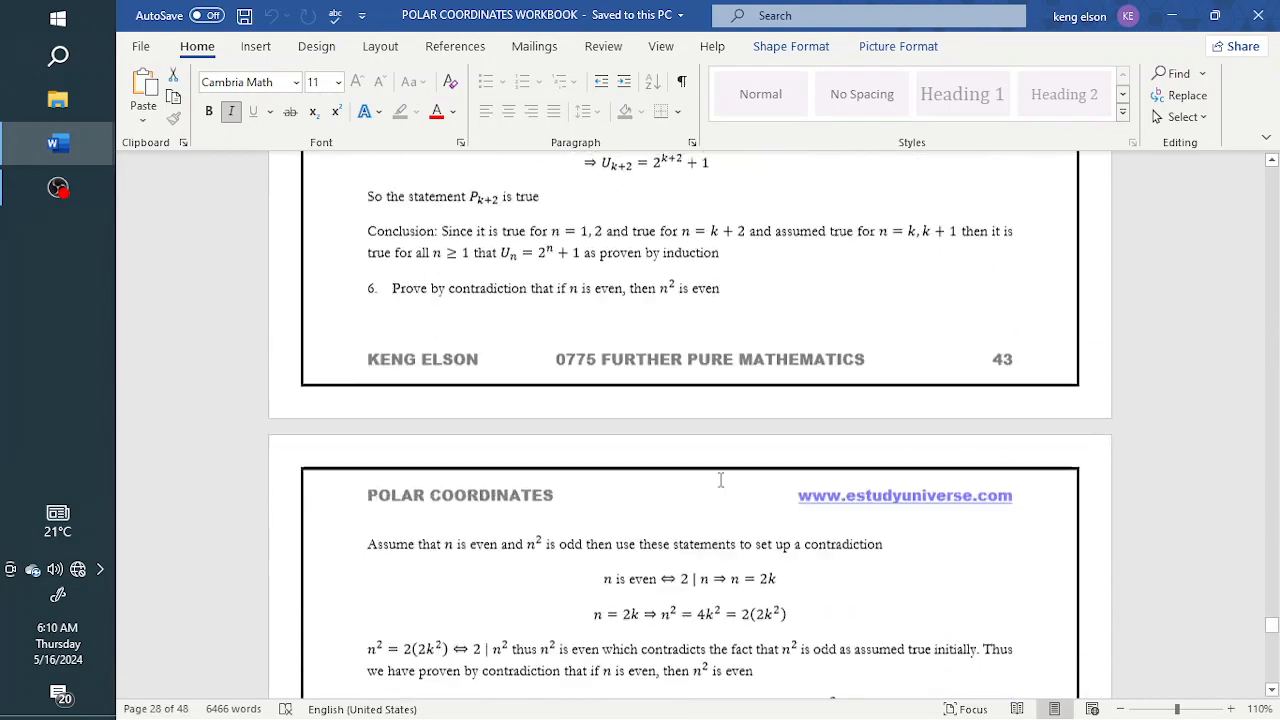
Close the polar coordinates workbook and look back over the cover page, watermark, table and figures of the training document
{"action": "left_click", "coordinate": [1273, 14]}
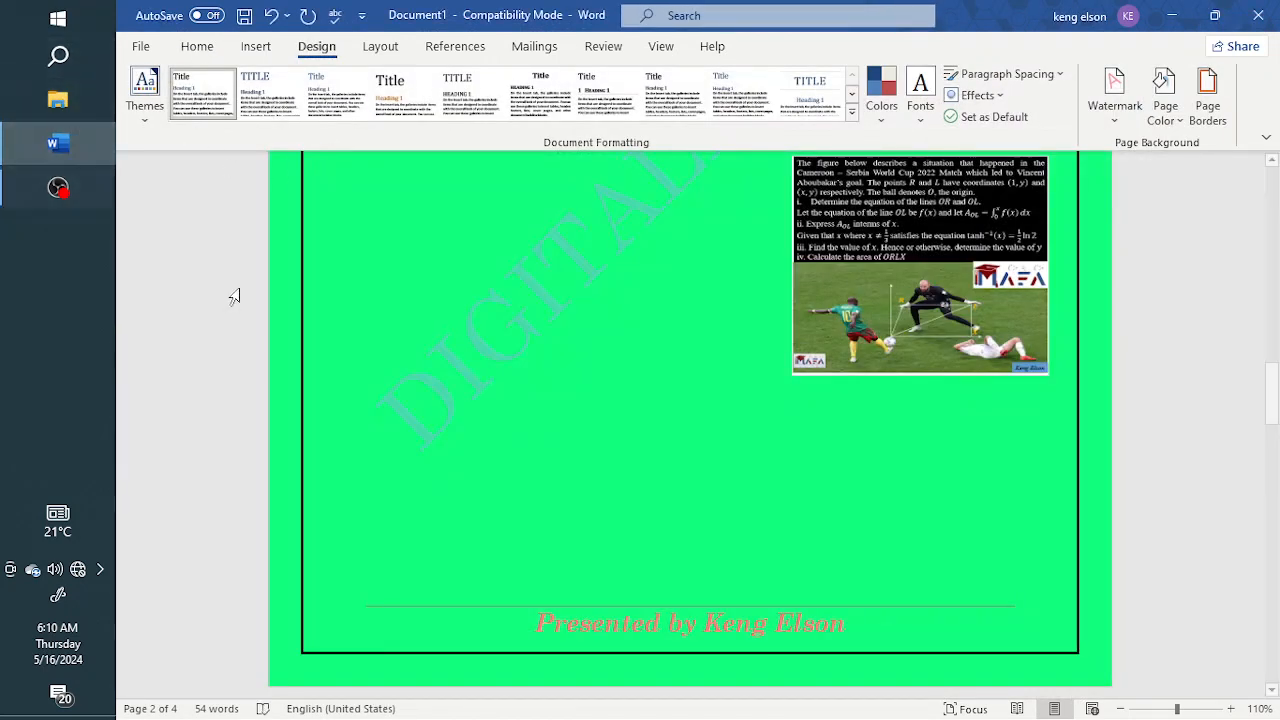
{"action": "scroll", "coordinate": [567, 371], "scroll_direction": "up", "scroll_amount": 10}
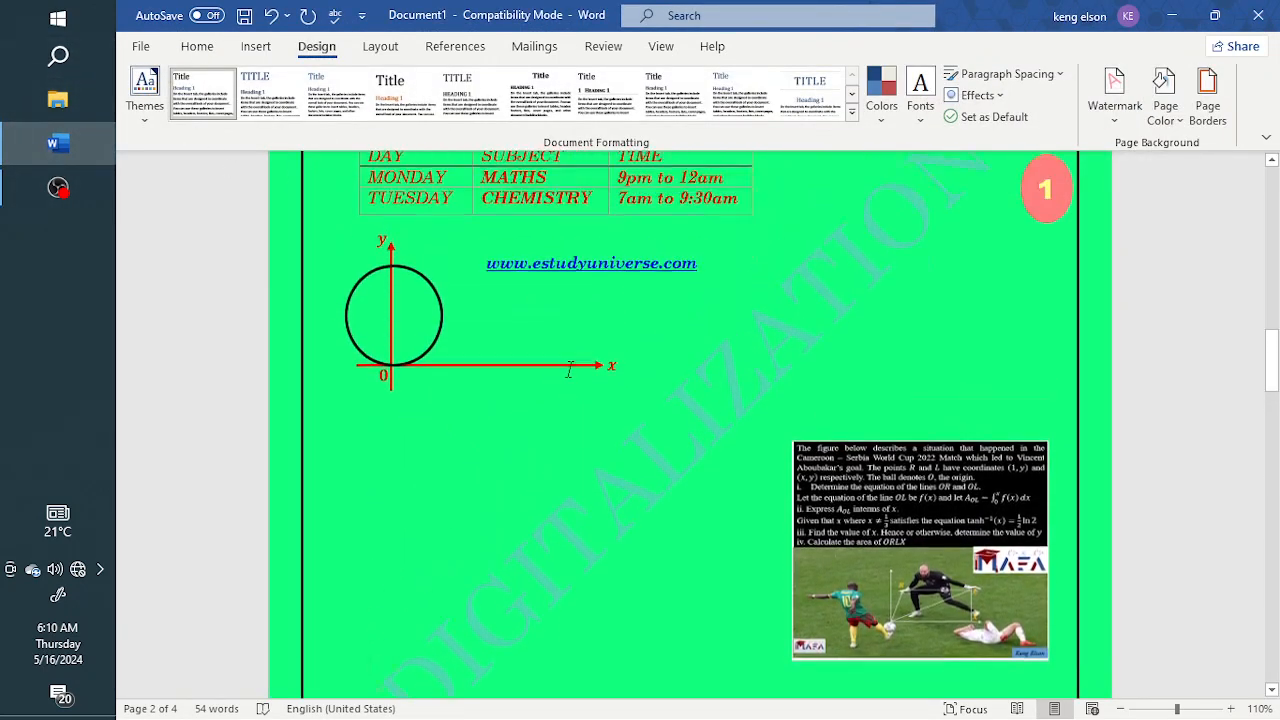
{"action": "scroll", "coordinate": [573, 376], "scroll_direction": "up", "scroll_amount": 10}
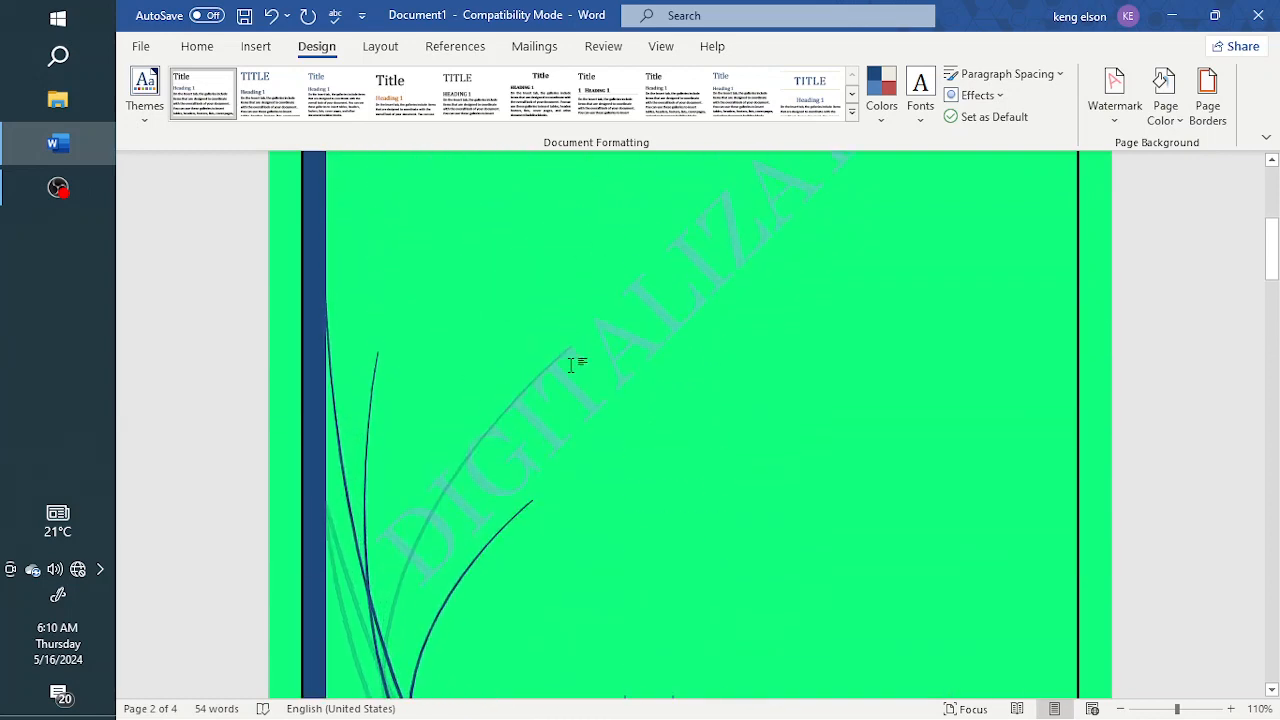
{"action": "scroll", "coordinate": [573, 362], "scroll_direction": "down", "scroll_amount": 4}
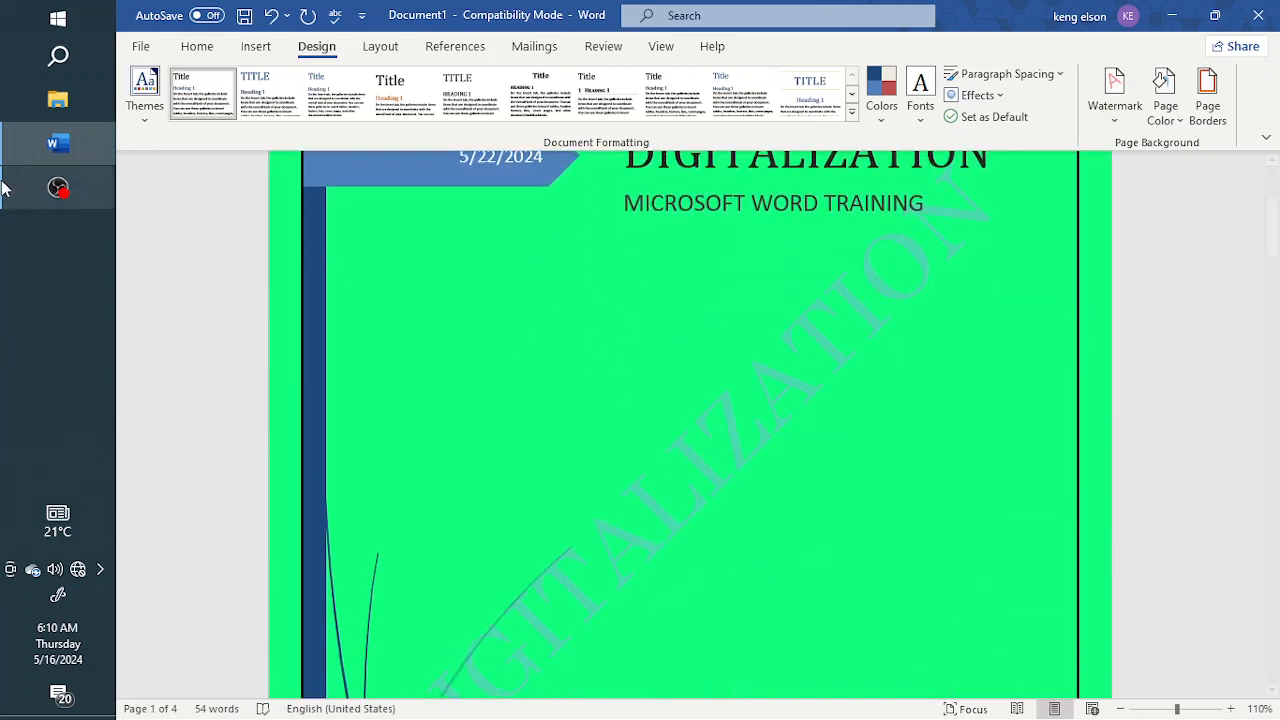
Search the computer for "SIMPLIFIED SER" to find the simplified series Word document
{"action": "left_click", "coordinate": [69, 58]}
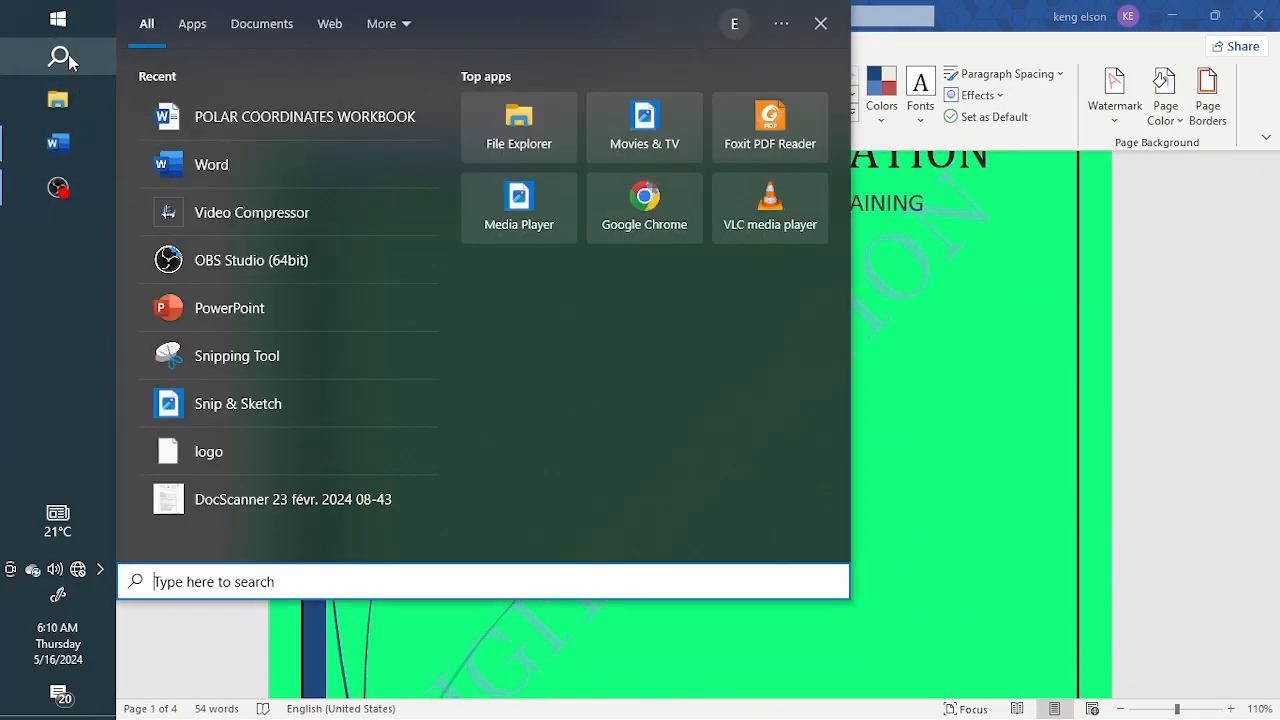
{"action": "type", "text": "SIMPLIFO"}
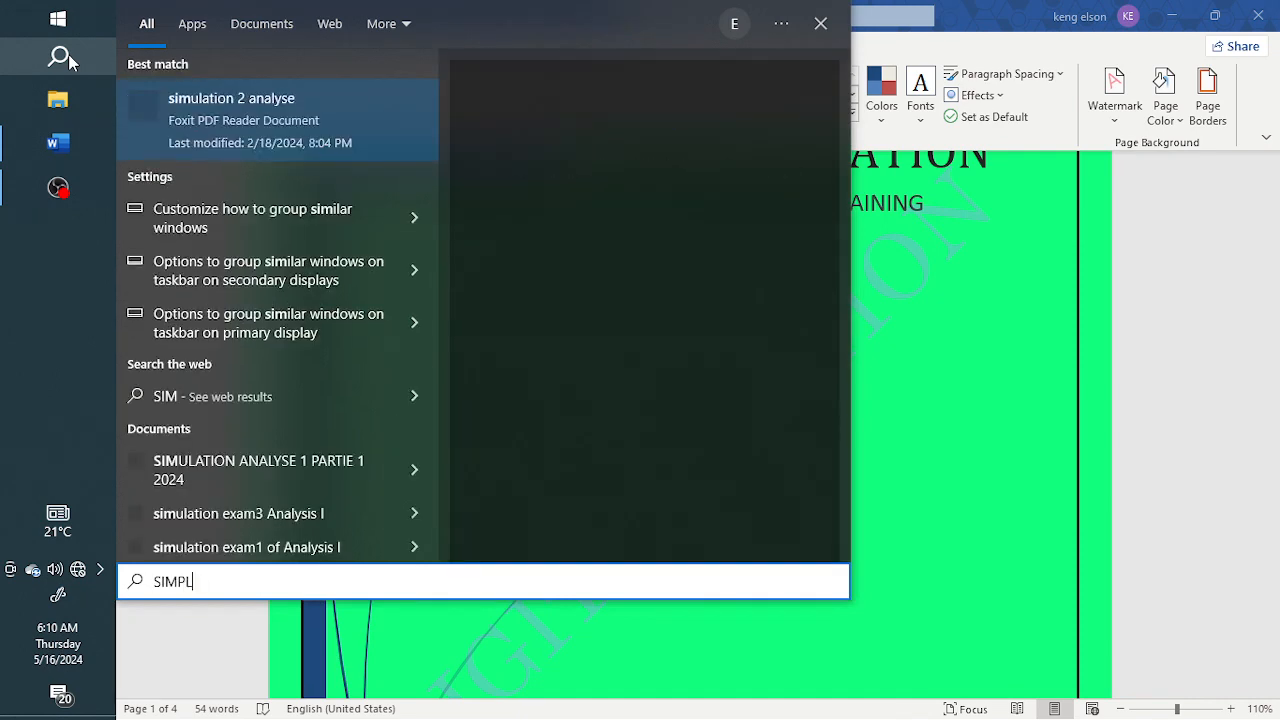
{"action": "key", "text": "BackSpace"}
{"action": "key", "text": "BackSpace"}
{"action": "type", "text": "FI"}
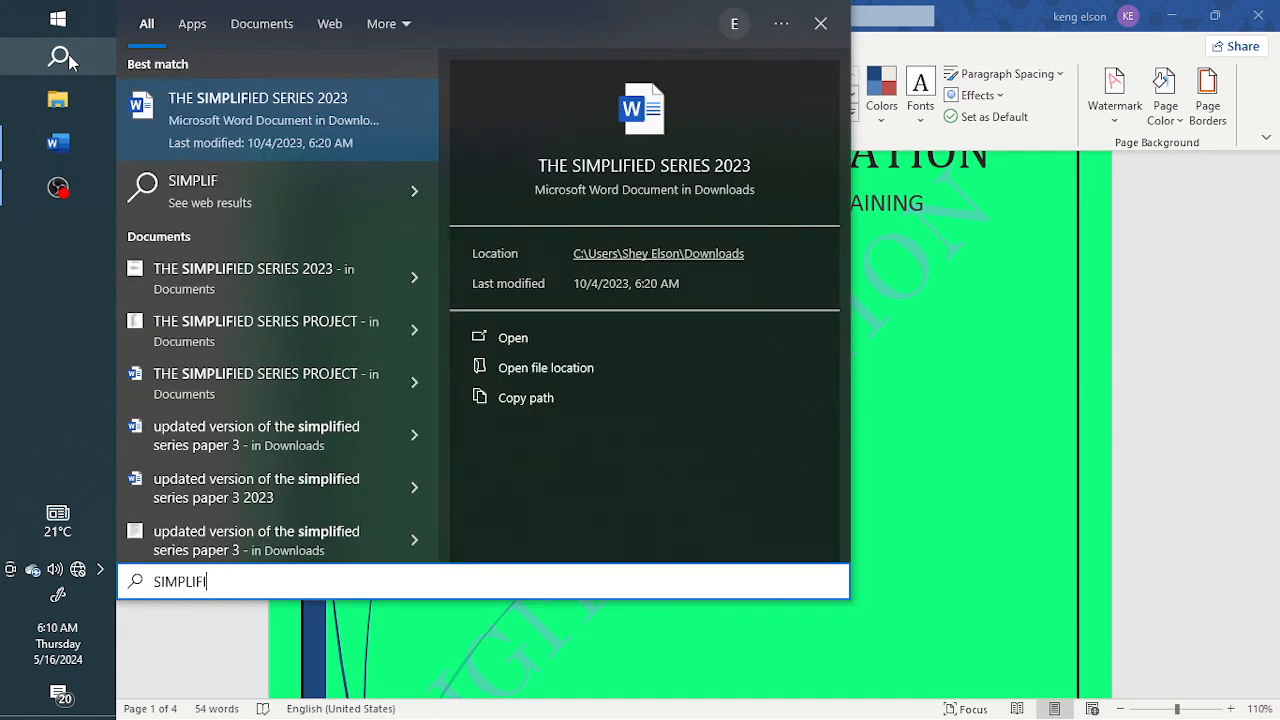
{"action": "type", "text": "ED SEI"}
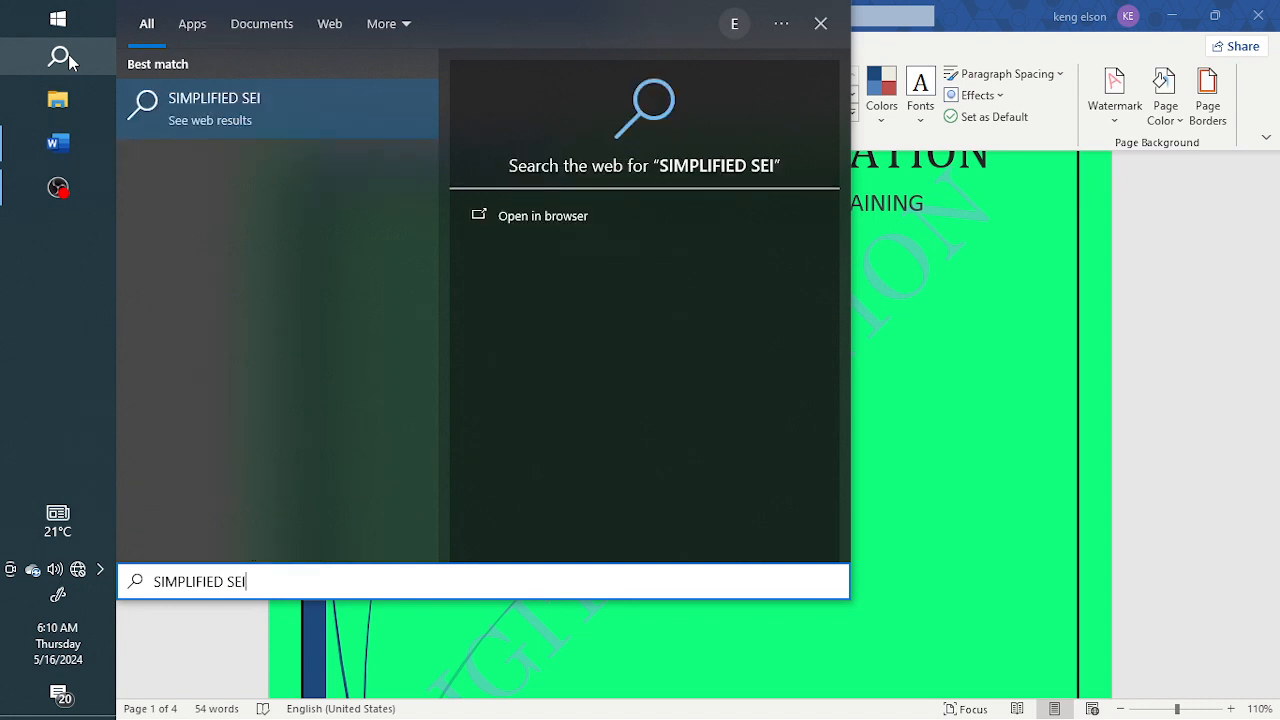
{"action": "key", "text": "BackSpace"}
{"action": "type", "text": "R"}
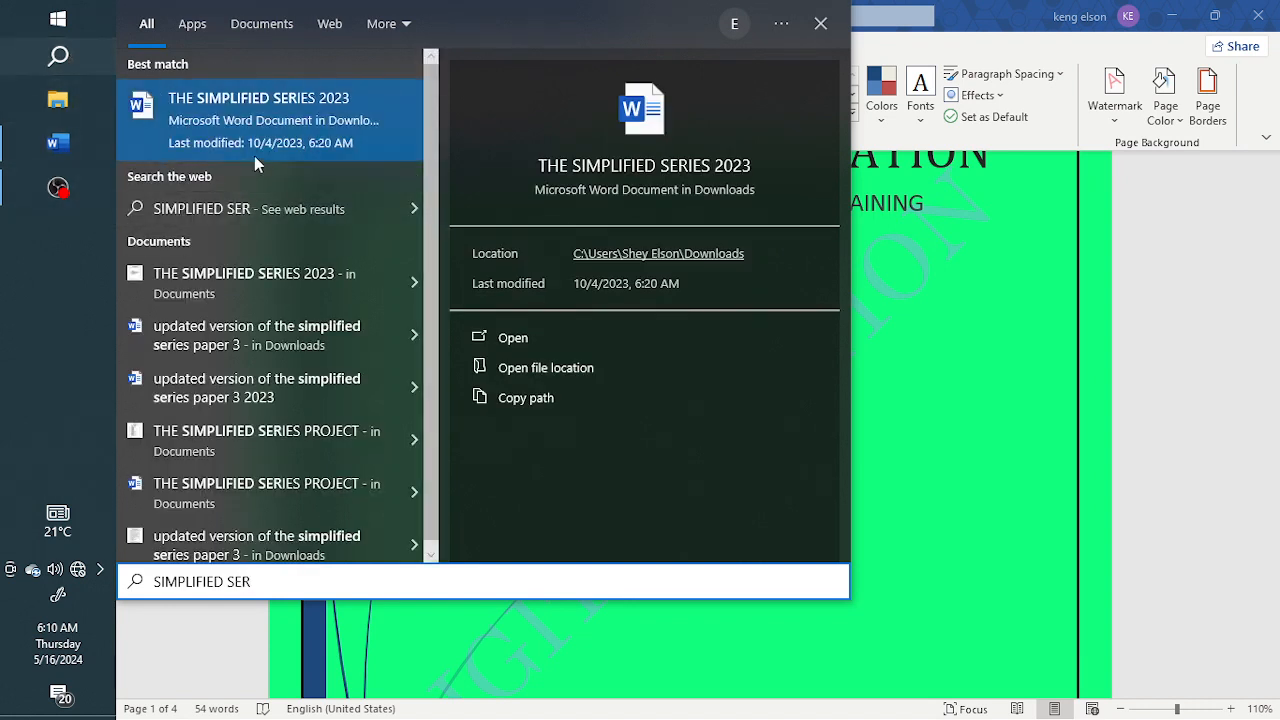
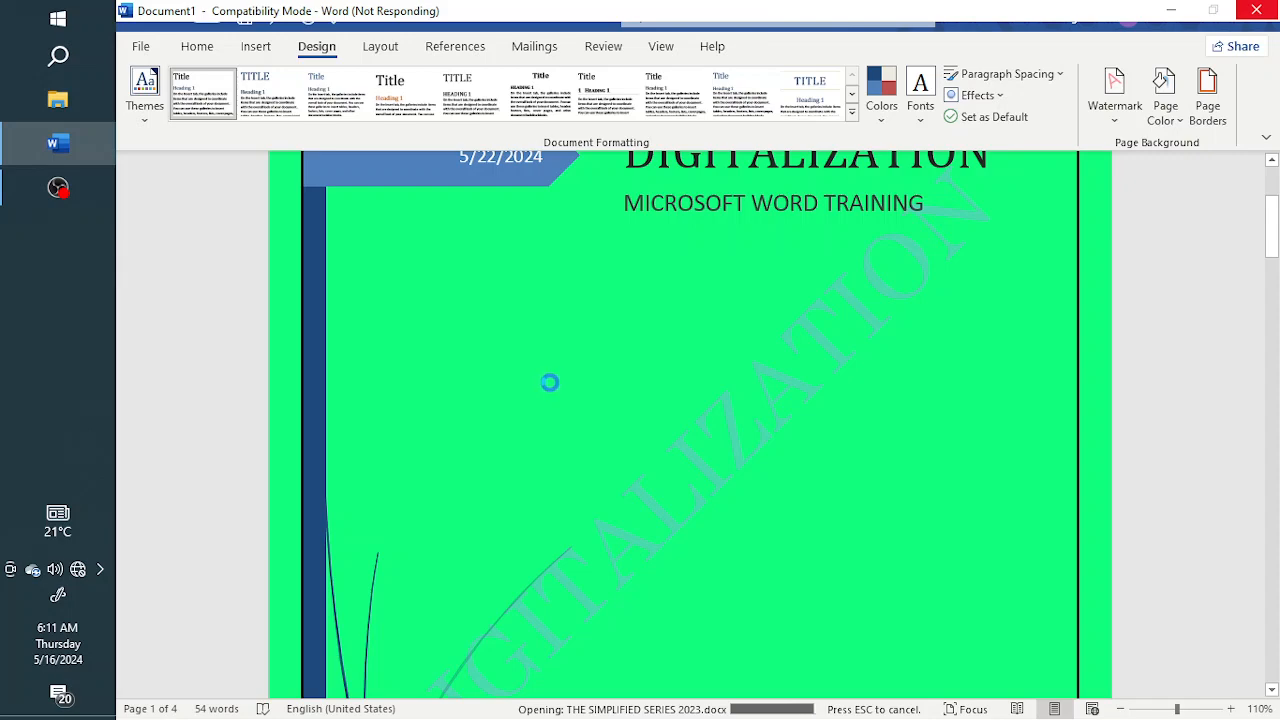
Examine the preface, dedication, usage guide and table of contents of THE SIMPLIFIED SERIES 2023 document
{"action": "scroll", "coordinate": [626, 435], "scroll_direction": "down", "scroll_amount": 1}
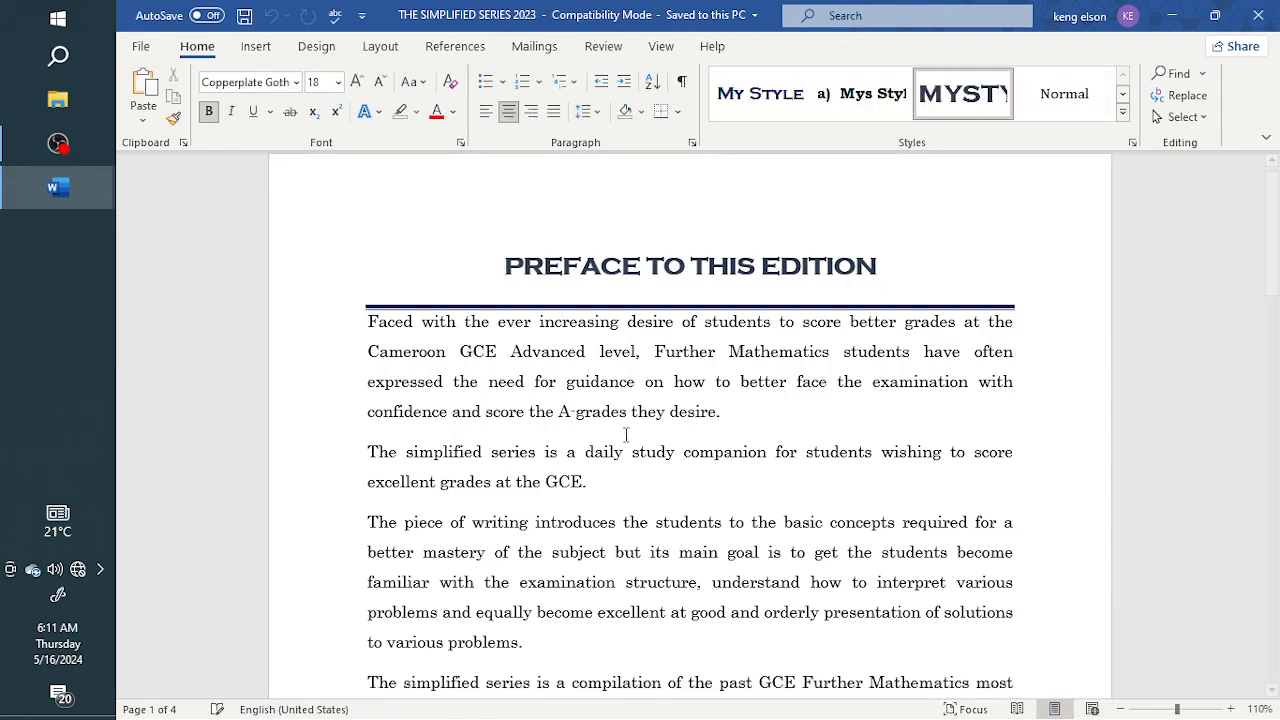
{"action": "scroll", "coordinate": [626, 435], "scroll_direction": "down", "scroll_amount": 10}
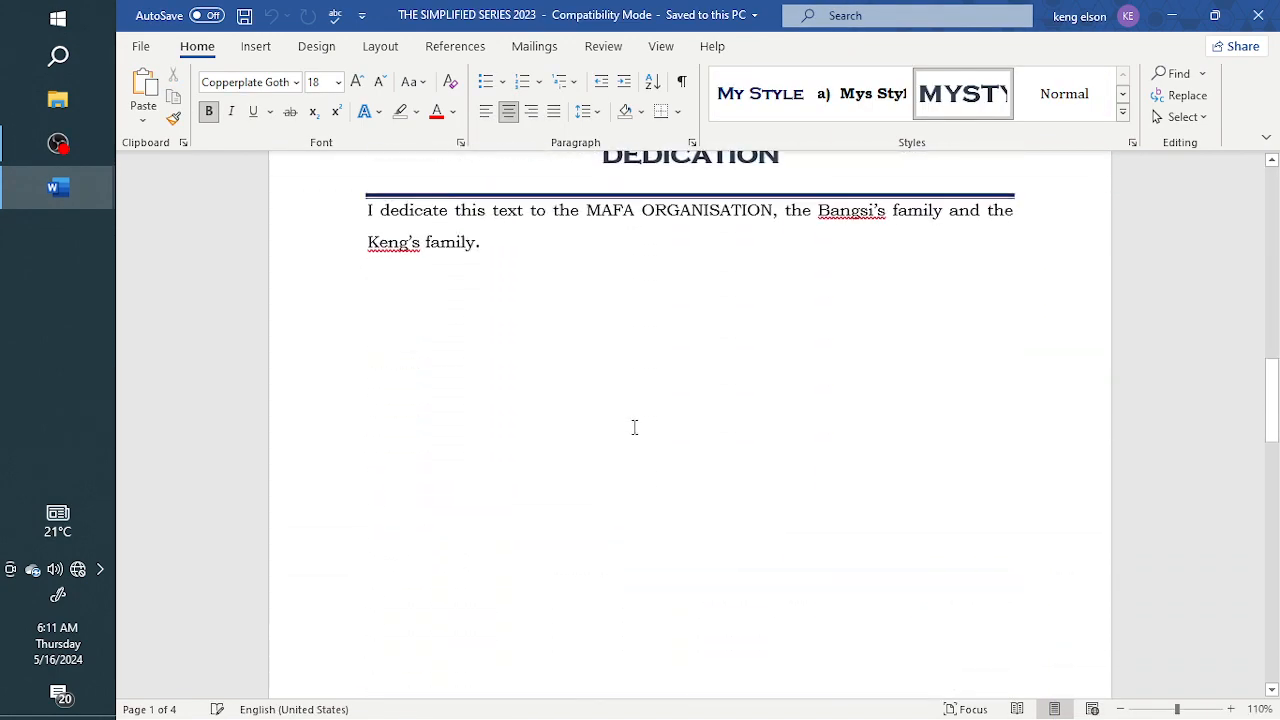
{"action": "scroll", "coordinate": [634, 427], "scroll_direction": "down", "scroll_amount": 15}
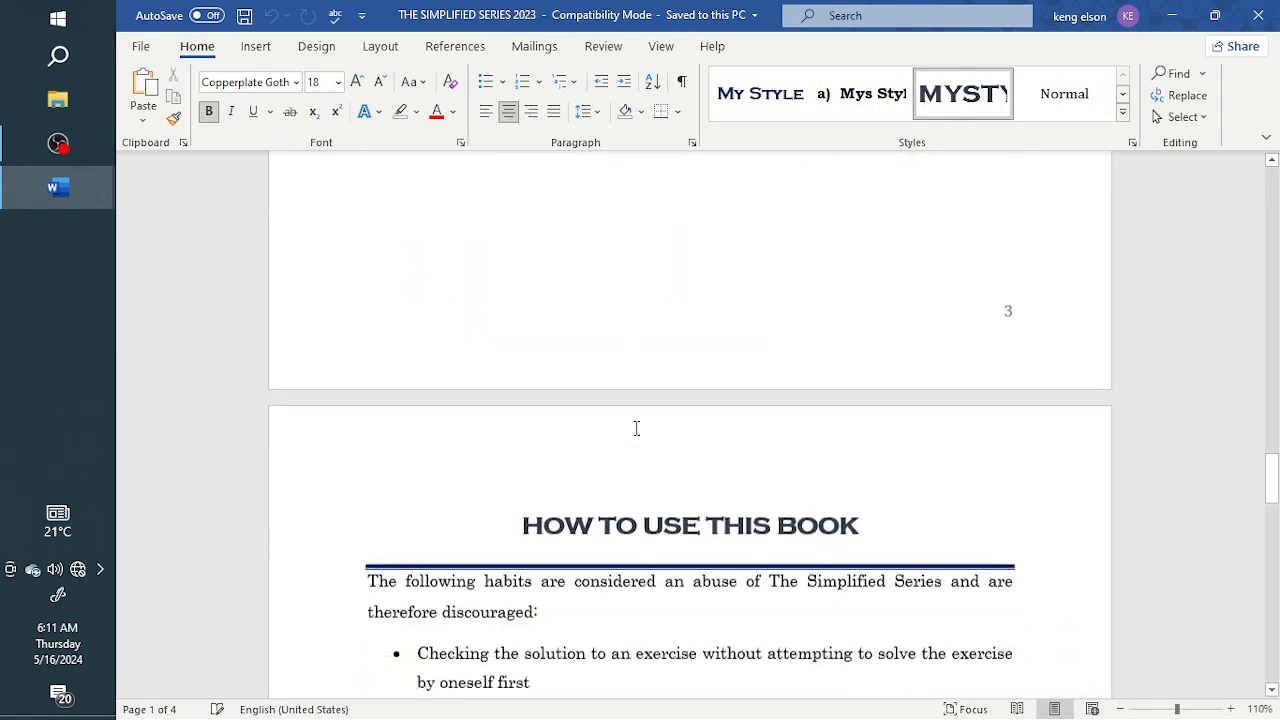
{"action": "scroll", "coordinate": [636, 428], "scroll_direction": "down", "scroll_amount": 20}
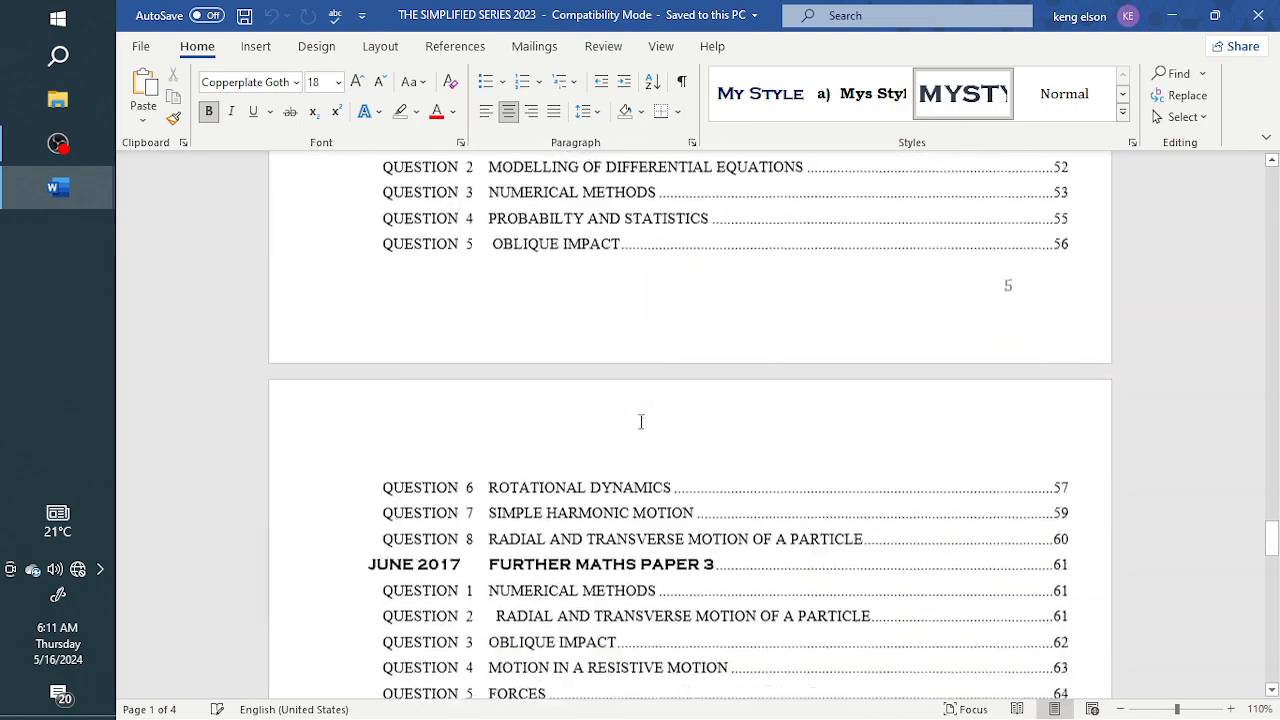
{"action": "scroll", "coordinate": [641, 421], "scroll_direction": "down", "scroll_amount": 20}
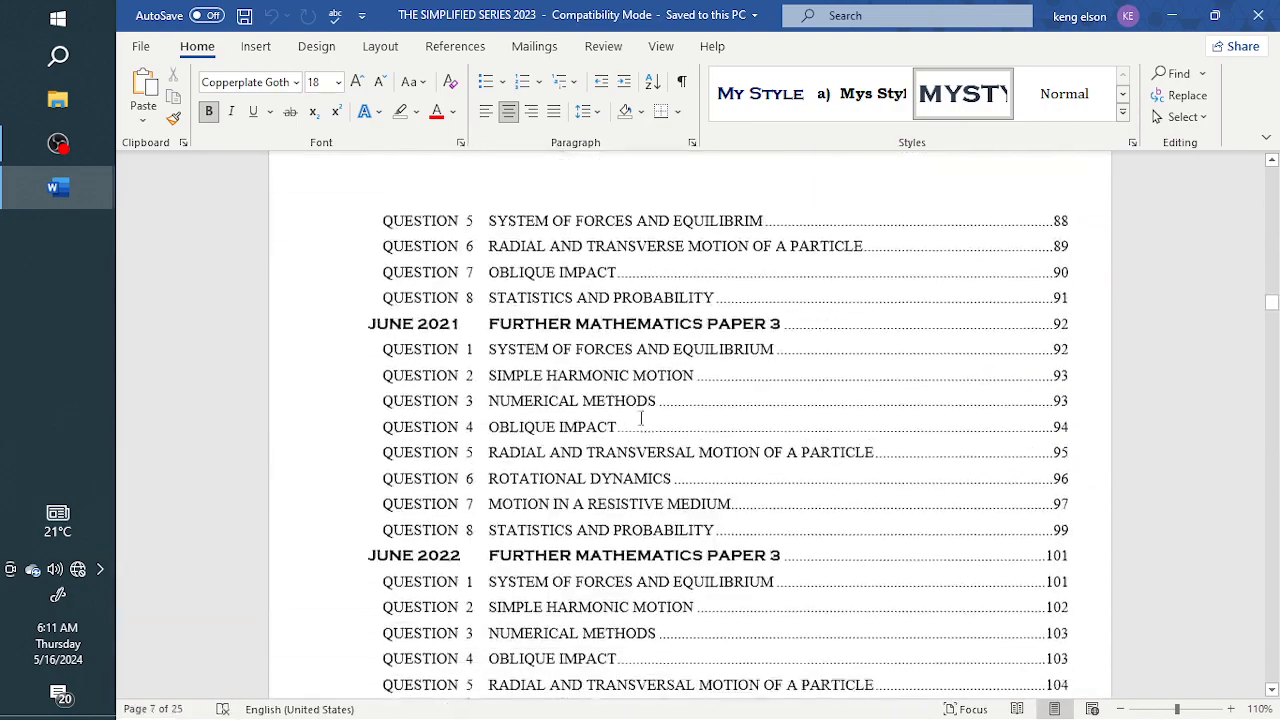
{"action": "scroll", "coordinate": [641, 418], "scroll_direction": "down", "scroll_amount": 20}
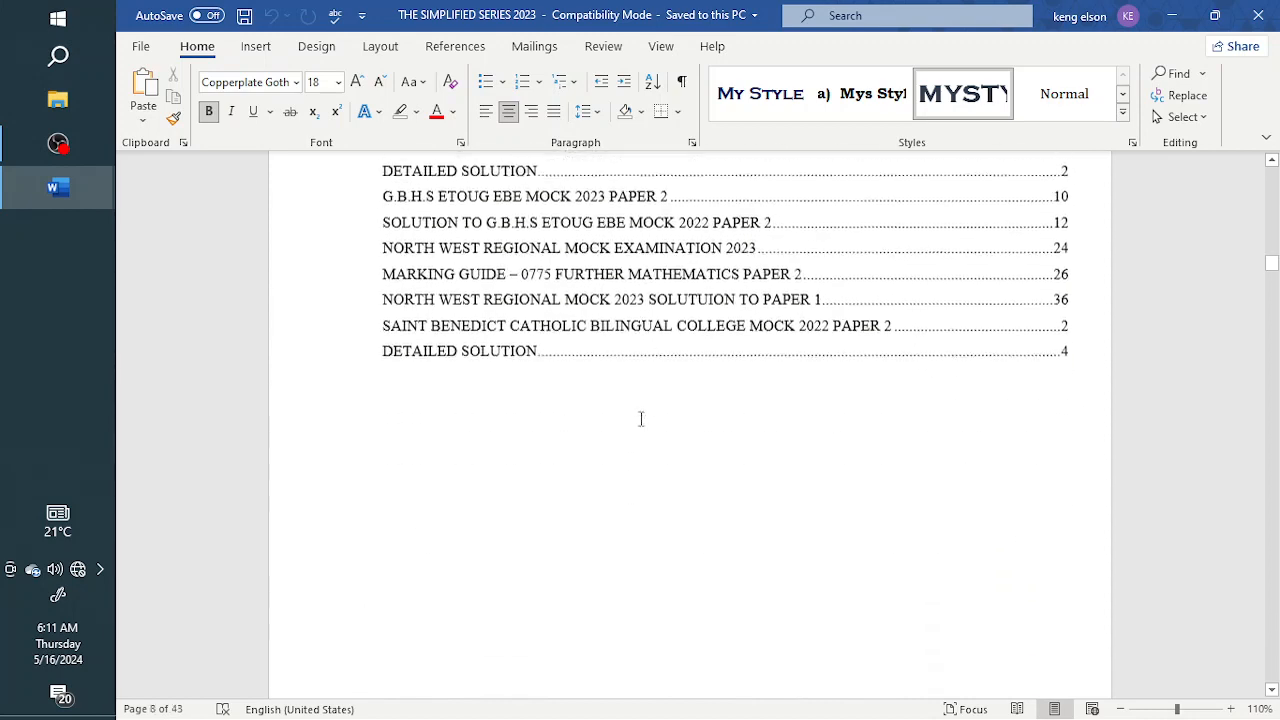
{"action": "scroll", "coordinate": [641, 418], "scroll_direction": "down", "scroll_amount": 15}
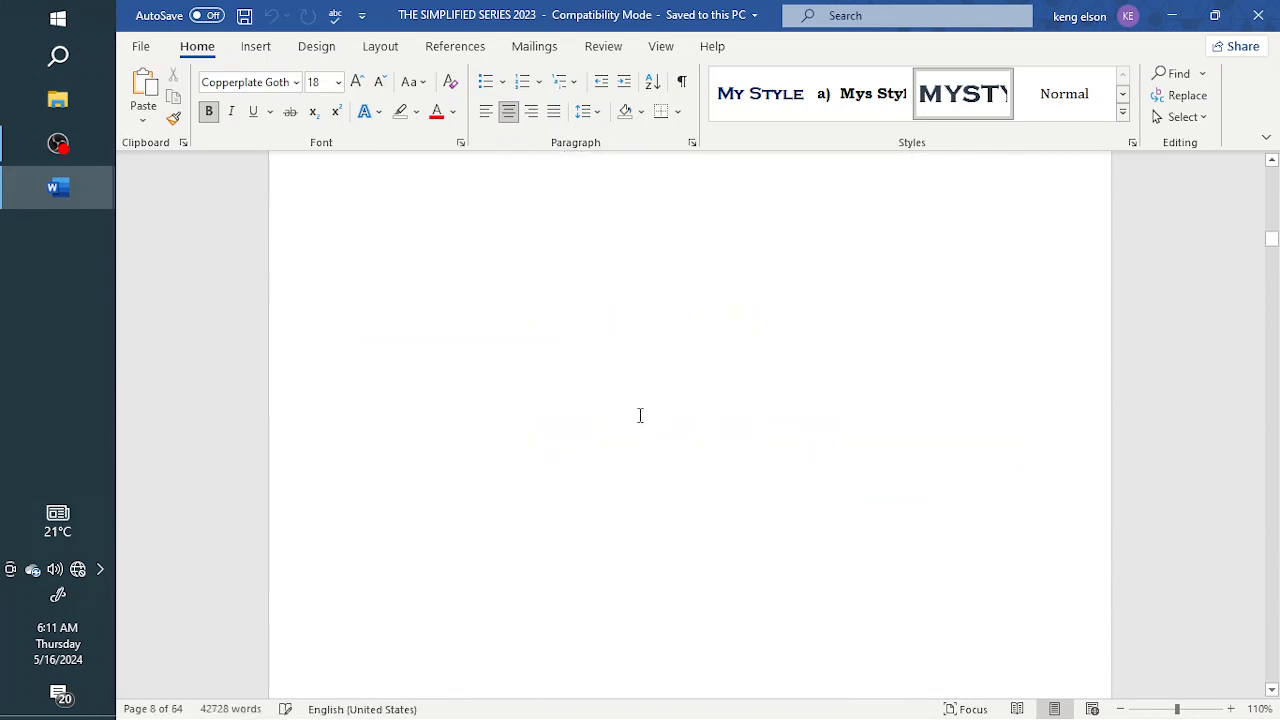
Examine the June 2016 Further Mathematics Paper 3 questions, including their equations and data table, on pages 9 to 11
{"action": "scroll", "coordinate": [640, 415], "scroll_direction": "down", "scroll_amount": 10}
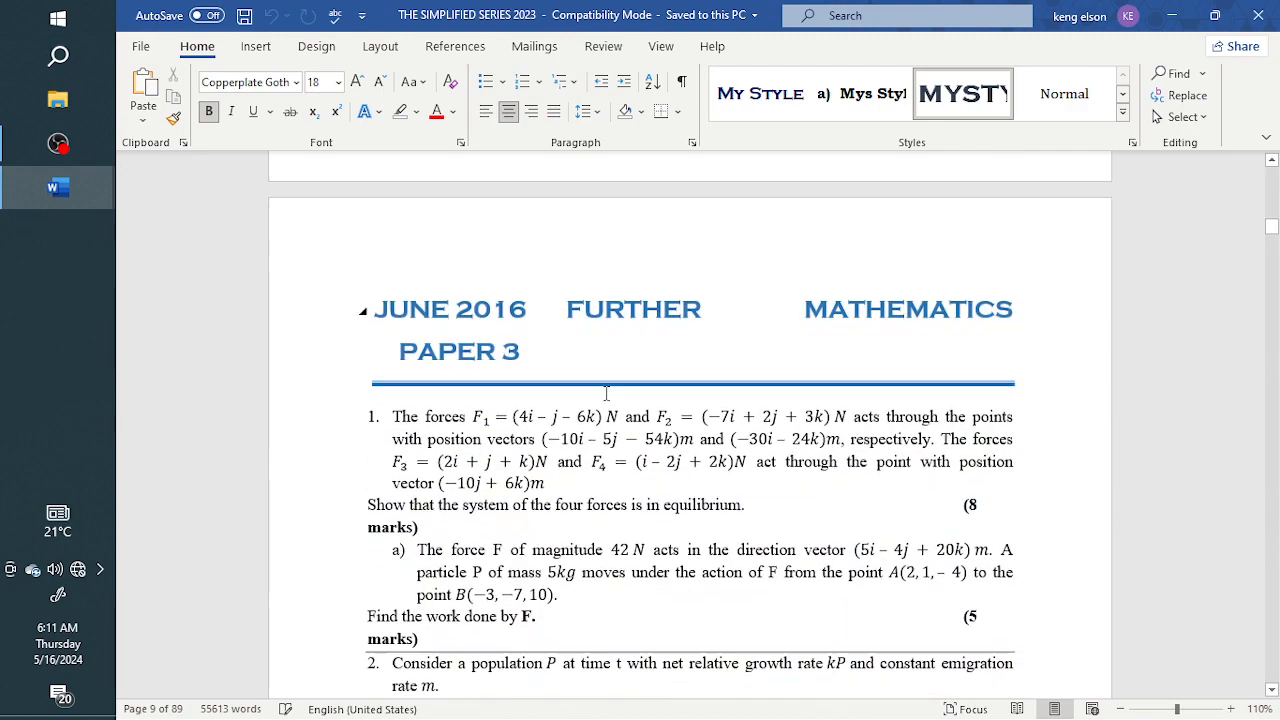
{"action": "scroll", "coordinate": [606, 393], "scroll_direction": "down", "scroll_amount": 6}
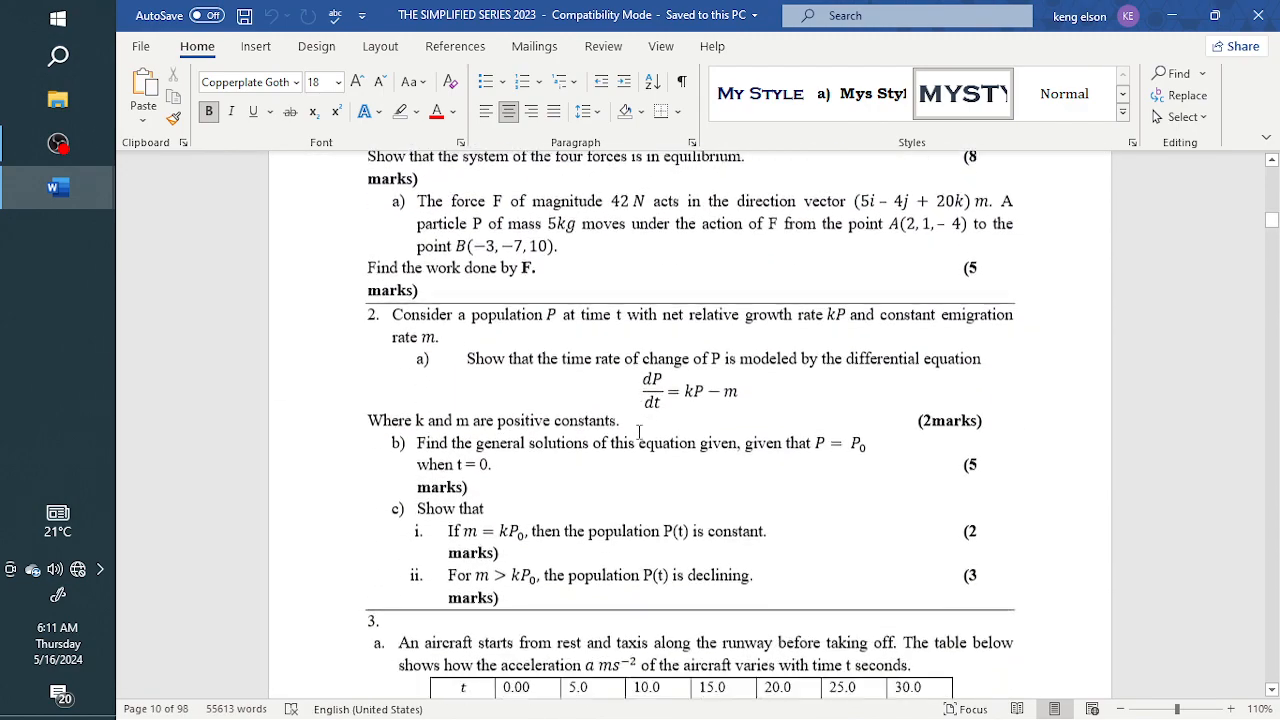
{"action": "scroll", "coordinate": [639, 432], "scroll_direction": "down", "scroll_amount": 1}
{"action": "scroll", "coordinate": [642, 437], "scroll_direction": "down", "scroll_amount": 3}
{"action": "scroll", "coordinate": [871, 164], "scroll_direction": "up", "scroll_amount": 11}
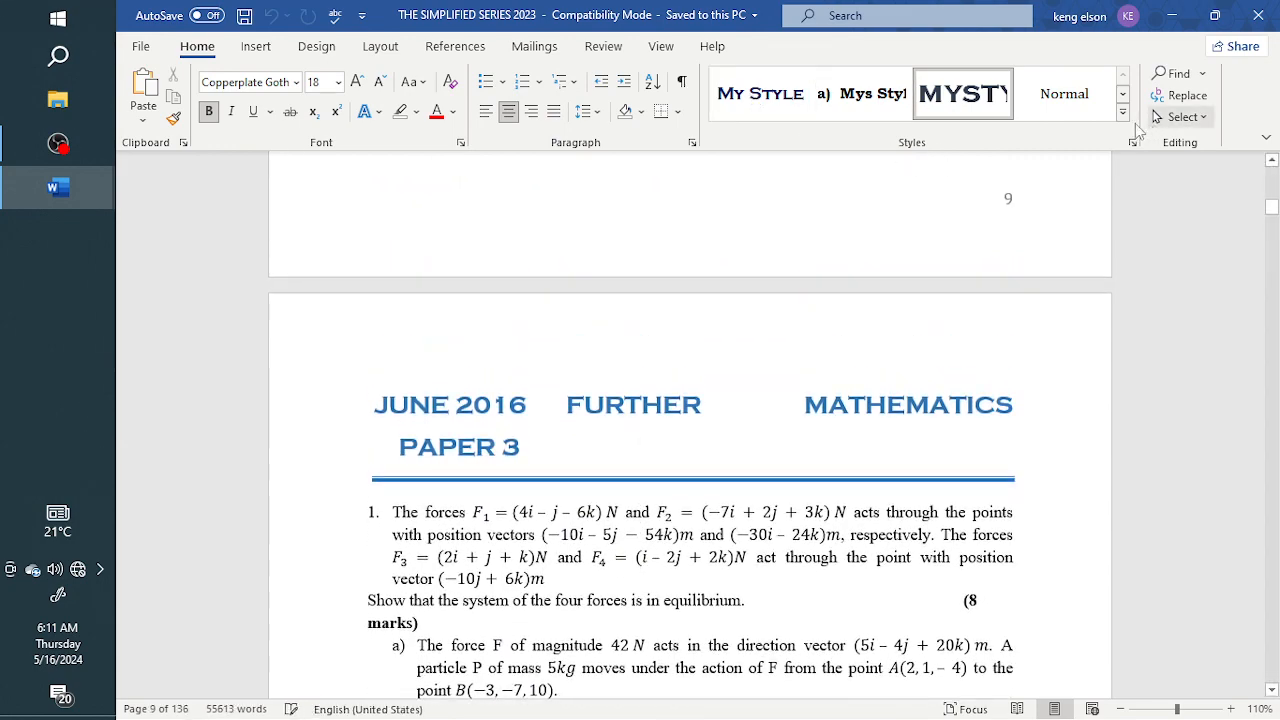
{"action": "scroll", "coordinate": [691, 468], "scroll_direction": "down", "scroll_amount": 8}
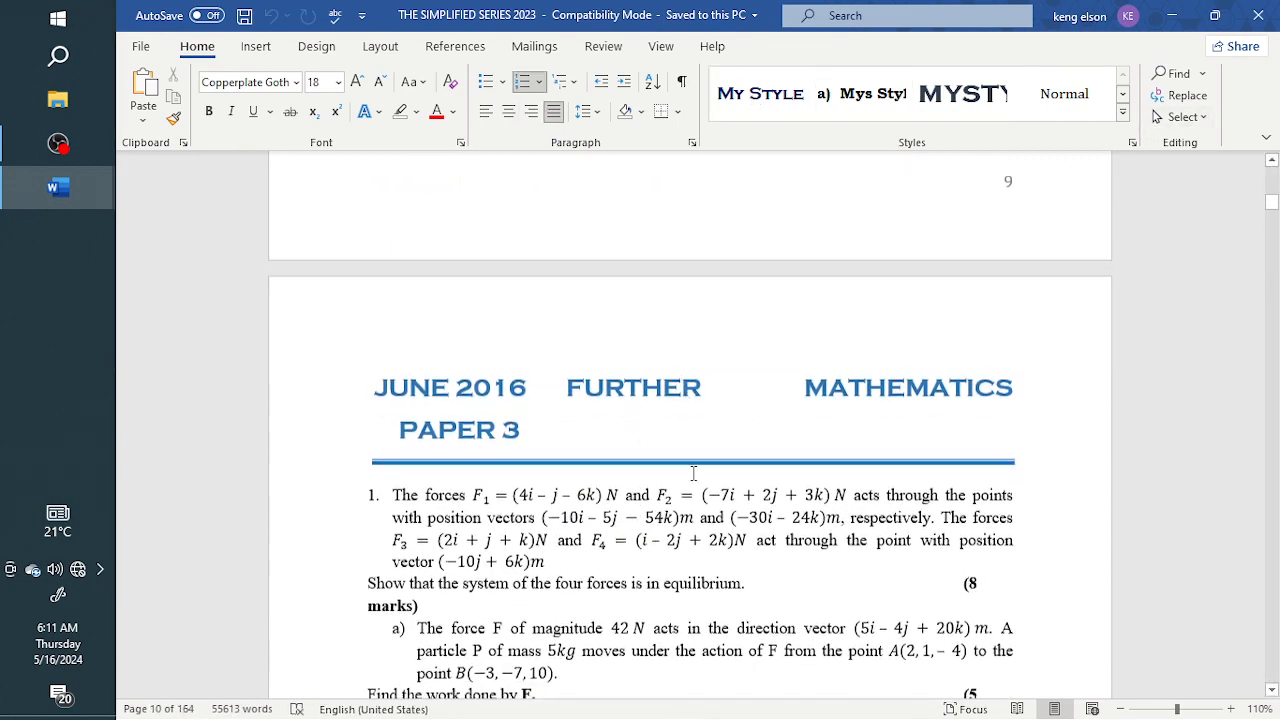
{"action": "scroll", "coordinate": [701, 461], "scroll_direction": "down", "scroll_amount": 5}
{"action": "scroll", "coordinate": [1267, 277], "scroll_direction": "up", "scroll_amount": 4}
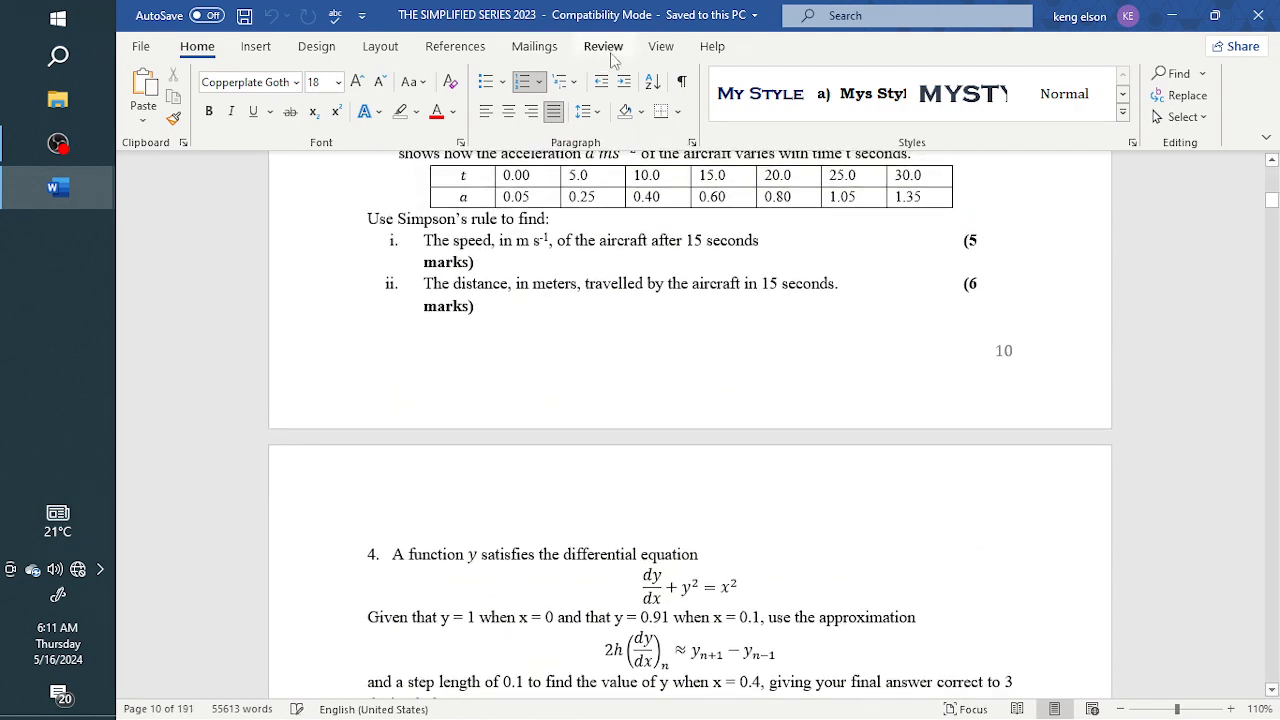
Show the Navigation pane and look through the document's headings down to the June 2022 paper
{"action": "left_click", "coordinate": [663, 48]}
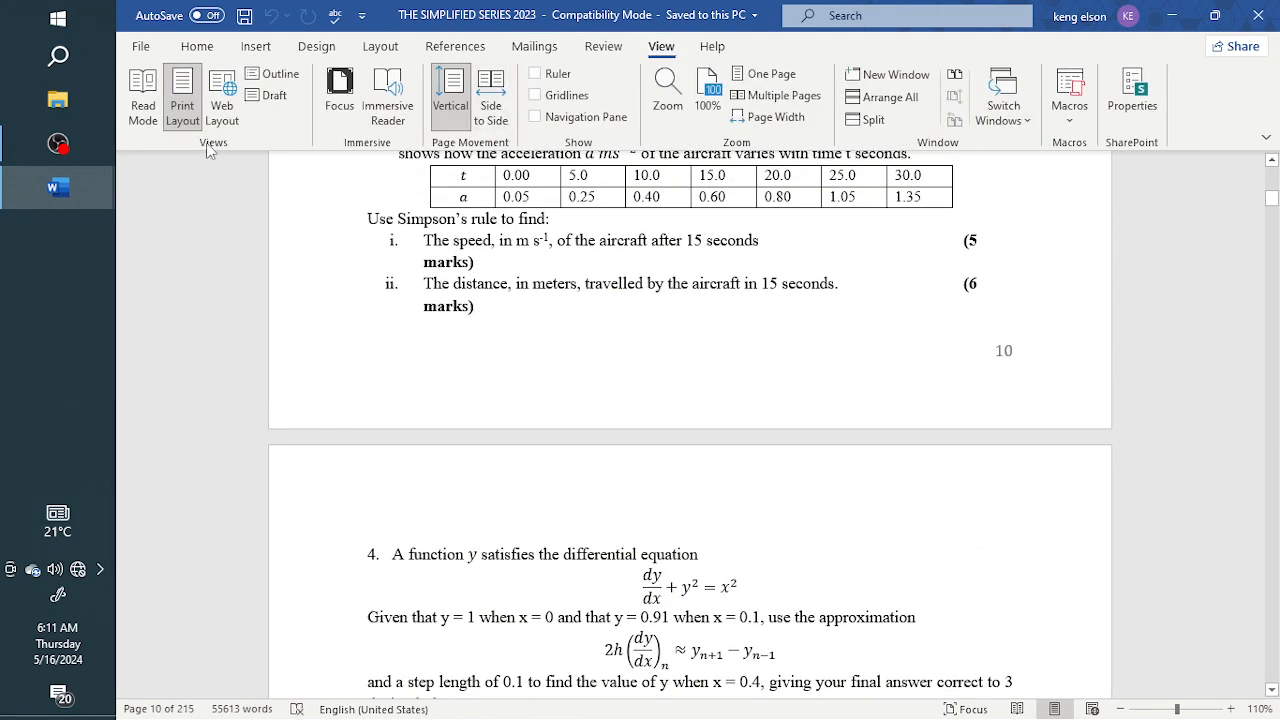
{"action": "left_click", "coordinate": [603, 50]}
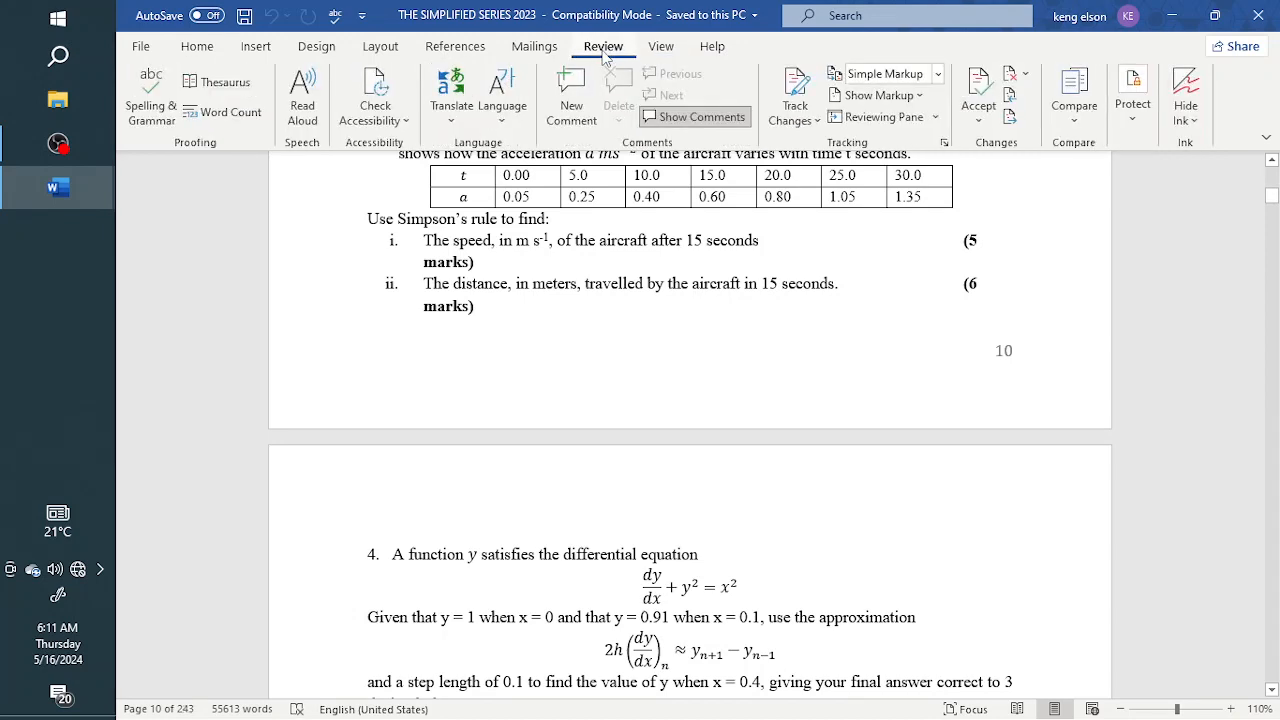
{"action": "left_click", "coordinate": [672, 50]}
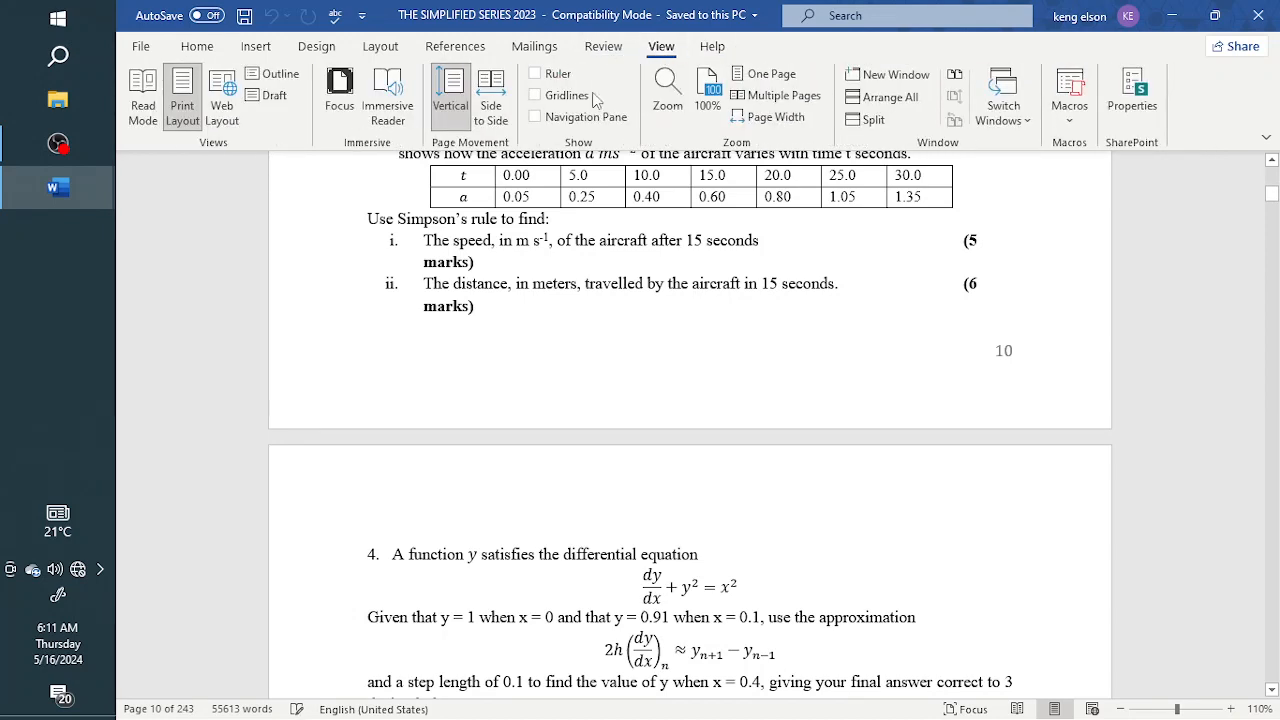
{"action": "left_click", "coordinate": [536, 117]}
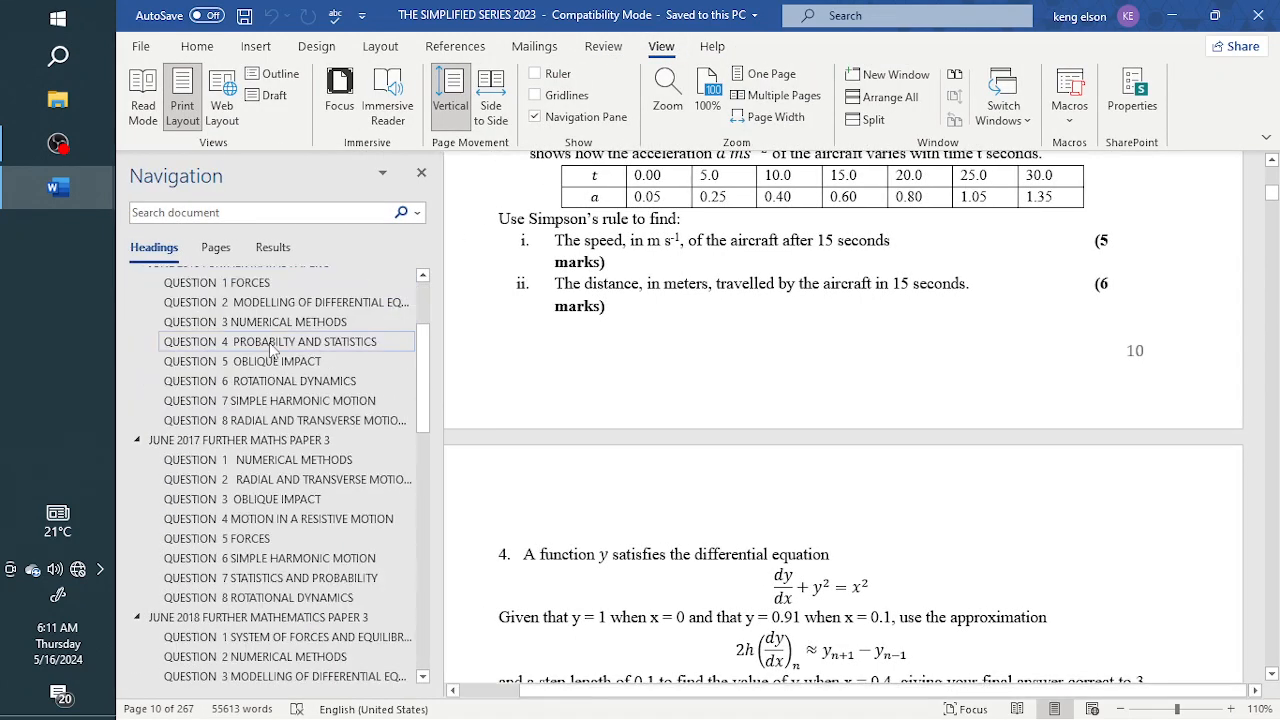
{"action": "scroll", "coordinate": [270, 350], "scroll_direction": "down", "scroll_amount": 5}
{"action": "scroll", "coordinate": [260, 480], "scroll_direction": "down", "scroll_amount": 4}
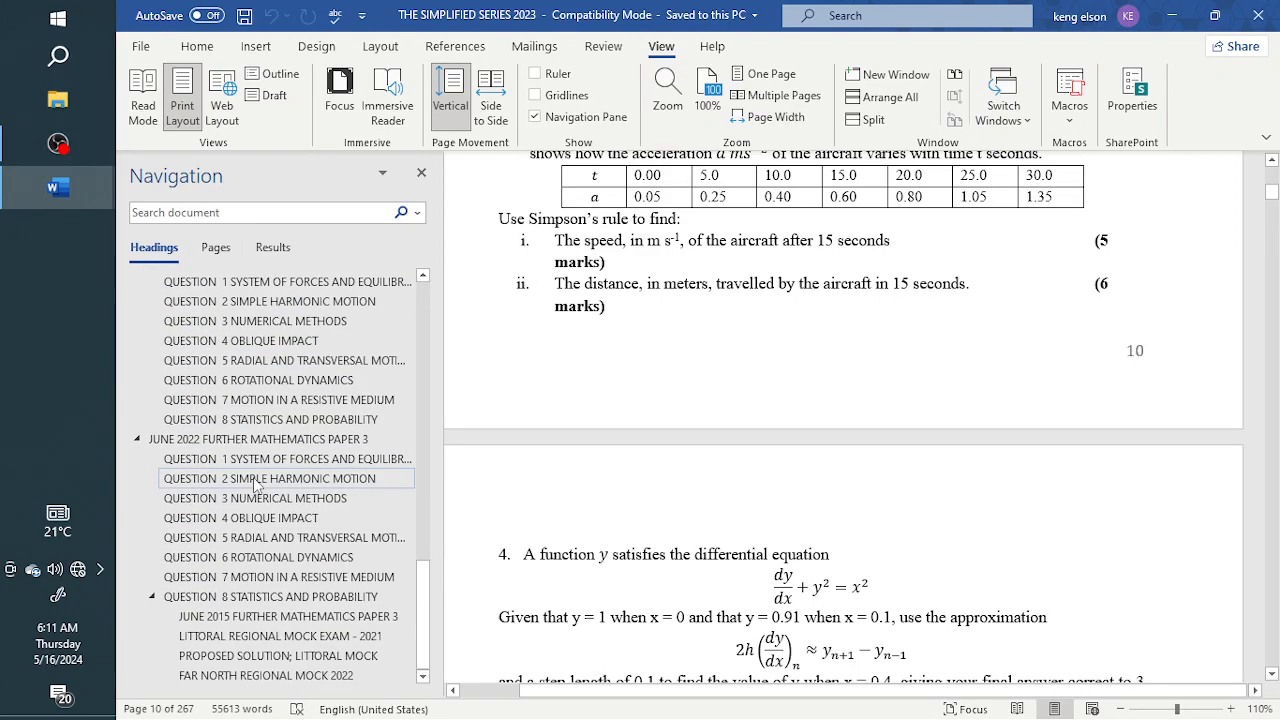
Navigate by headings to the June 2022 paper and its oblique impact, resistive medium, numerical methods and simple harmonic motion questions
{"action": "left_click", "coordinate": [266, 440]}
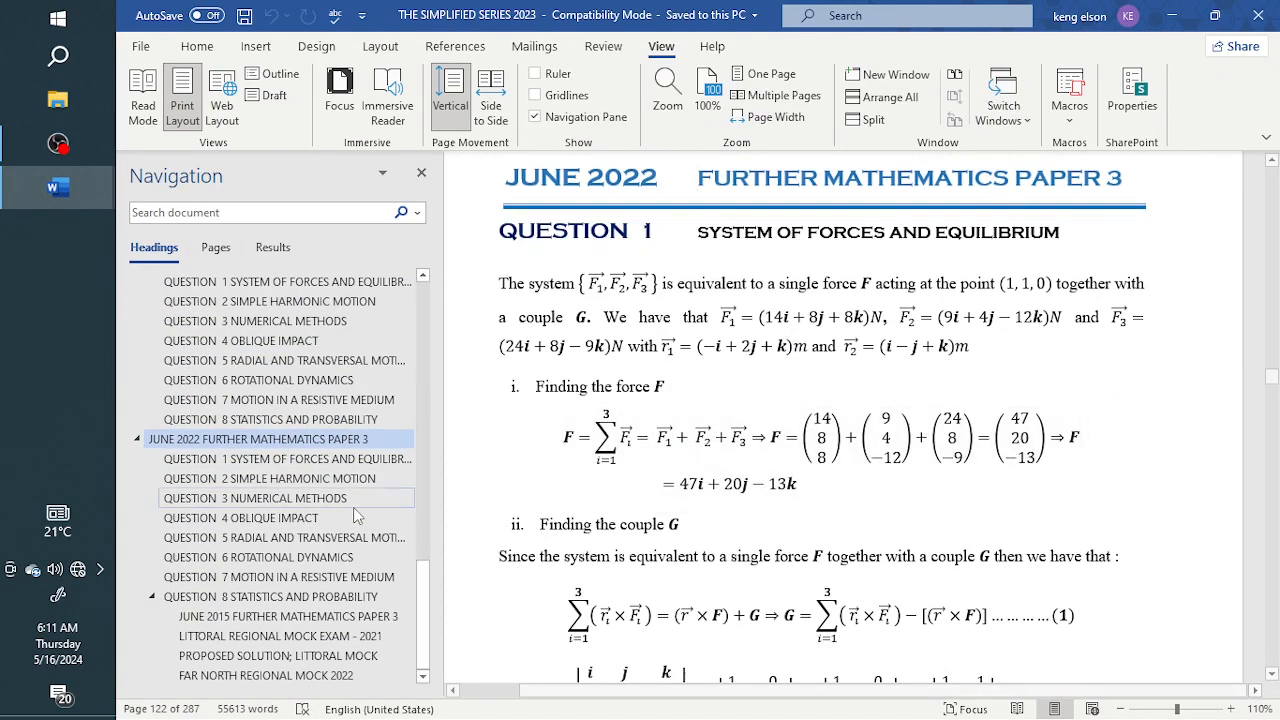
{"action": "left_click", "coordinate": [283, 518]}
{"action": "left_click", "coordinate": [279, 578]}
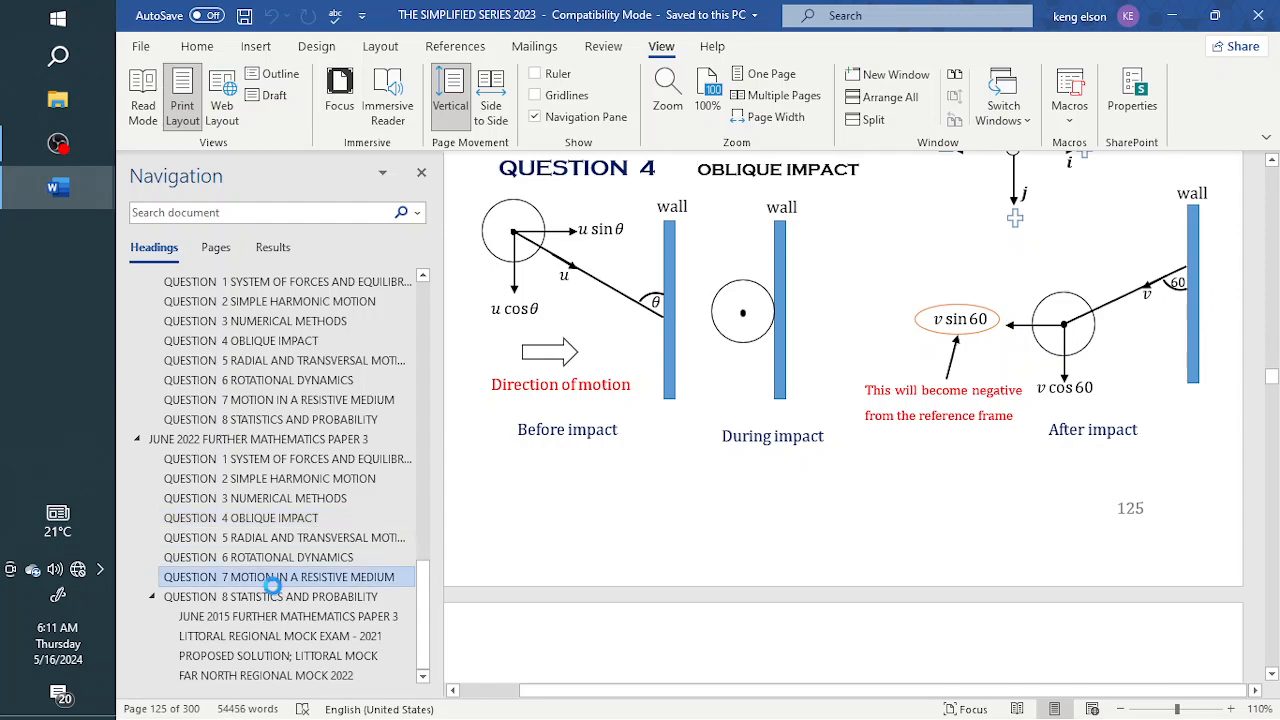
{"action": "left_click", "coordinate": [285, 497]}
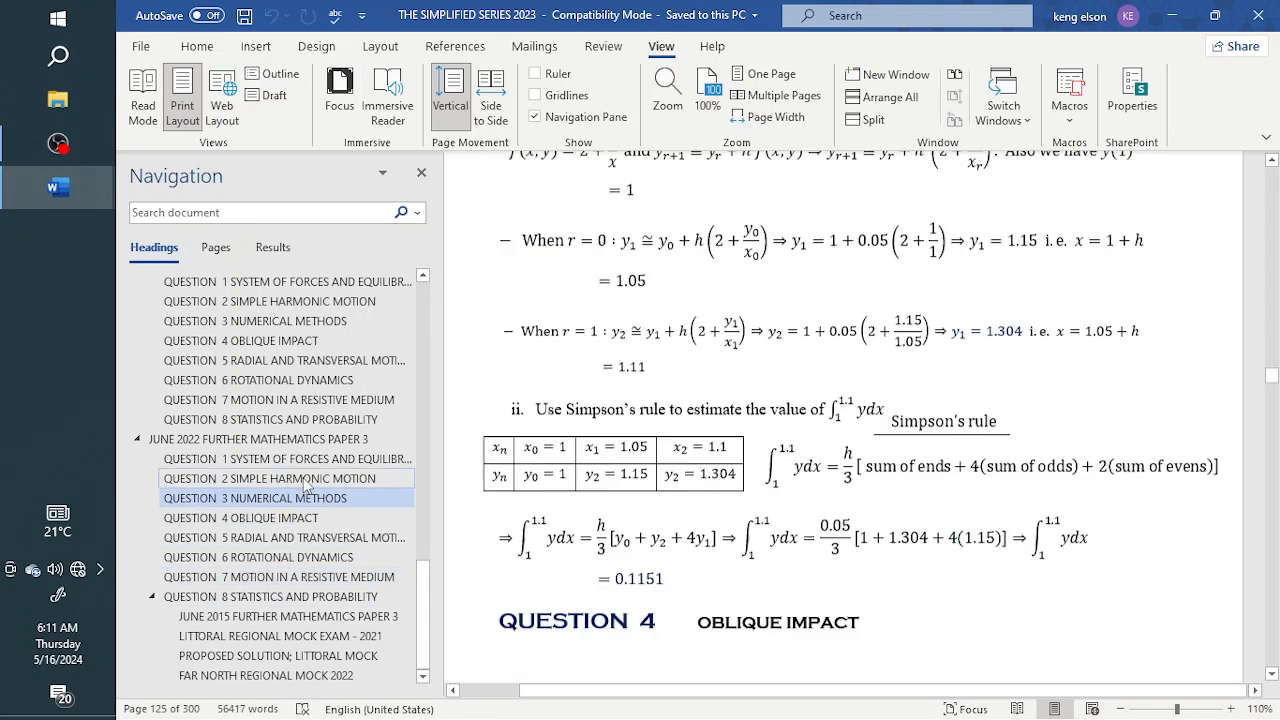
{"action": "left_click", "coordinate": [310, 480]}
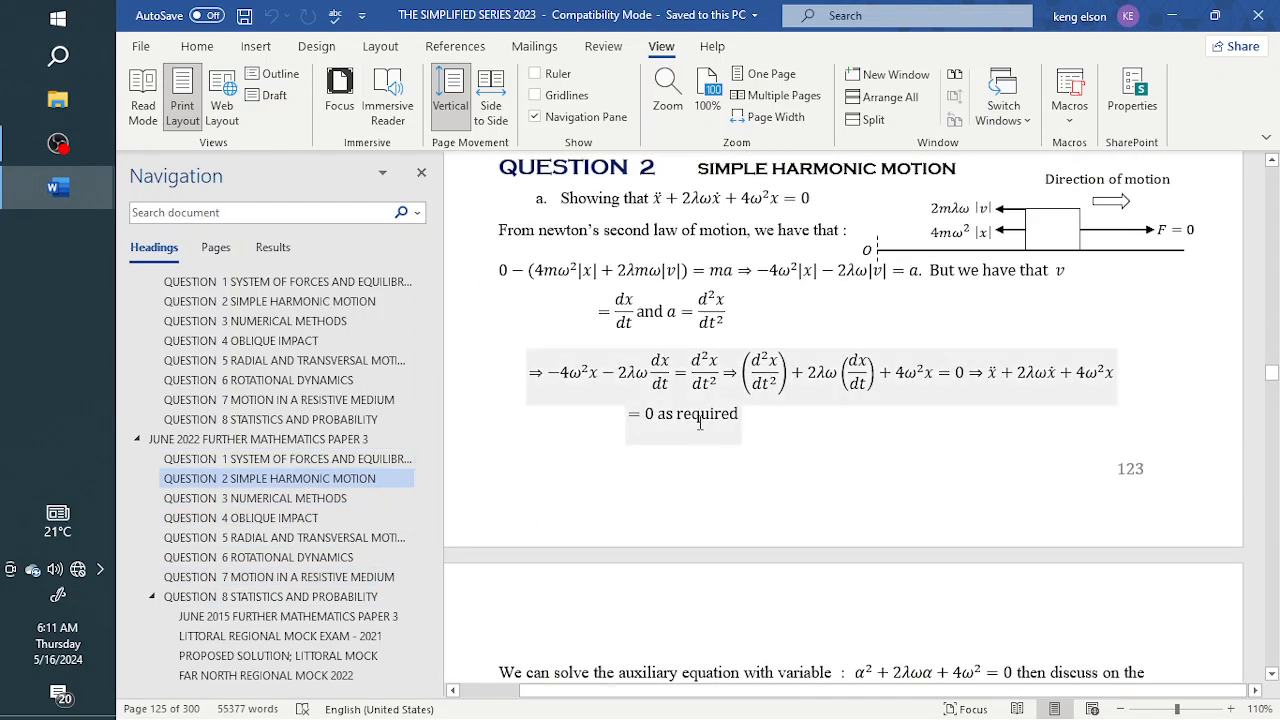
Hide the Navigation pane and close THE SIMPLIFIED SERIES 2023 document
{"action": "left_click", "coordinate": [421, 173]}
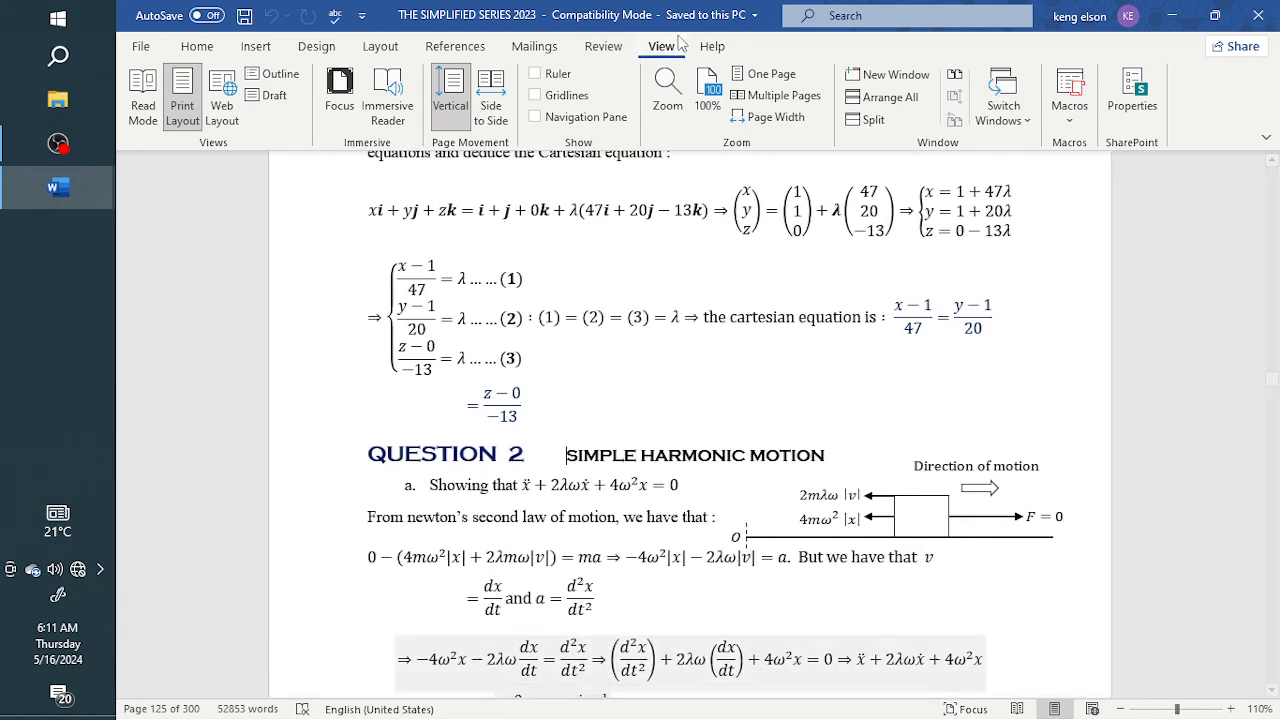
{"action": "left_click", "coordinate": [188, 47]}
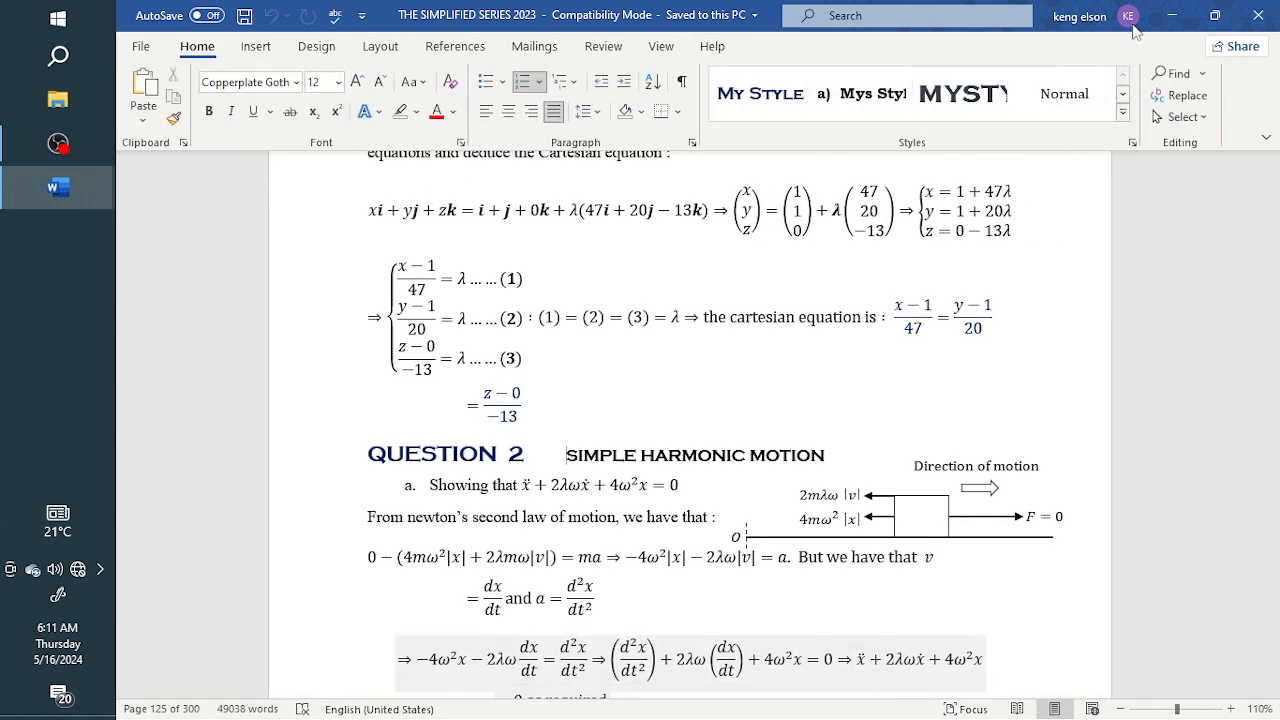
{"action": "left_click", "coordinate": [1266, 18]}
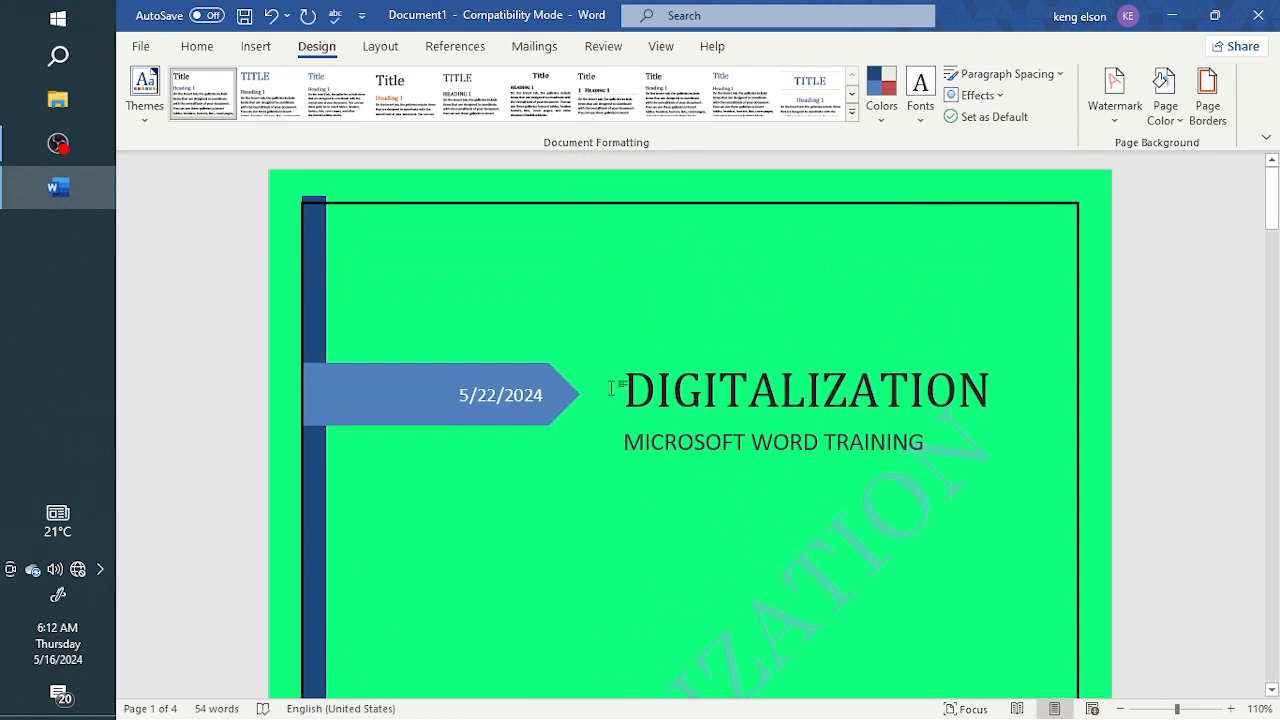
Review the training document's cover, headers, page numbers and watermark through page 3, including the available page layout options
{"action": "scroll", "coordinate": [566, 382], "scroll_direction": "down", "scroll_amount": 20}
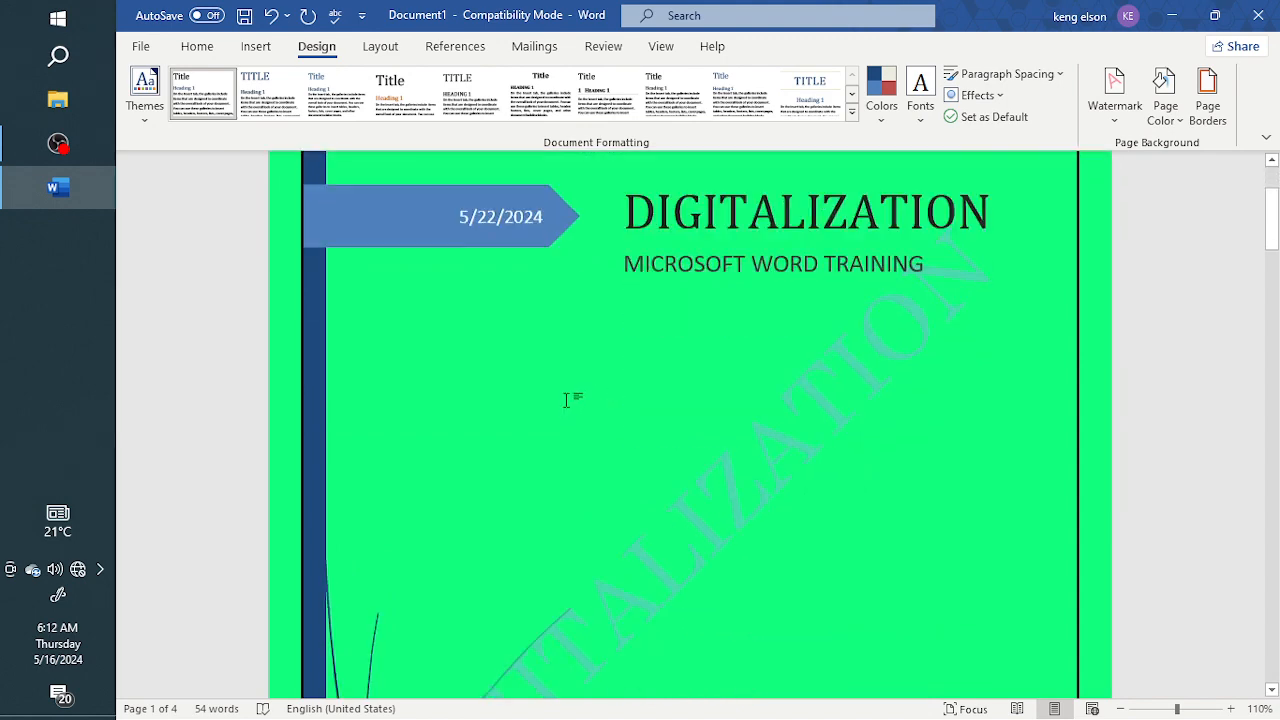
{"action": "scroll", "coordinate": [586, 362], "scroll_direction": "down", "scroll_amount": 3}
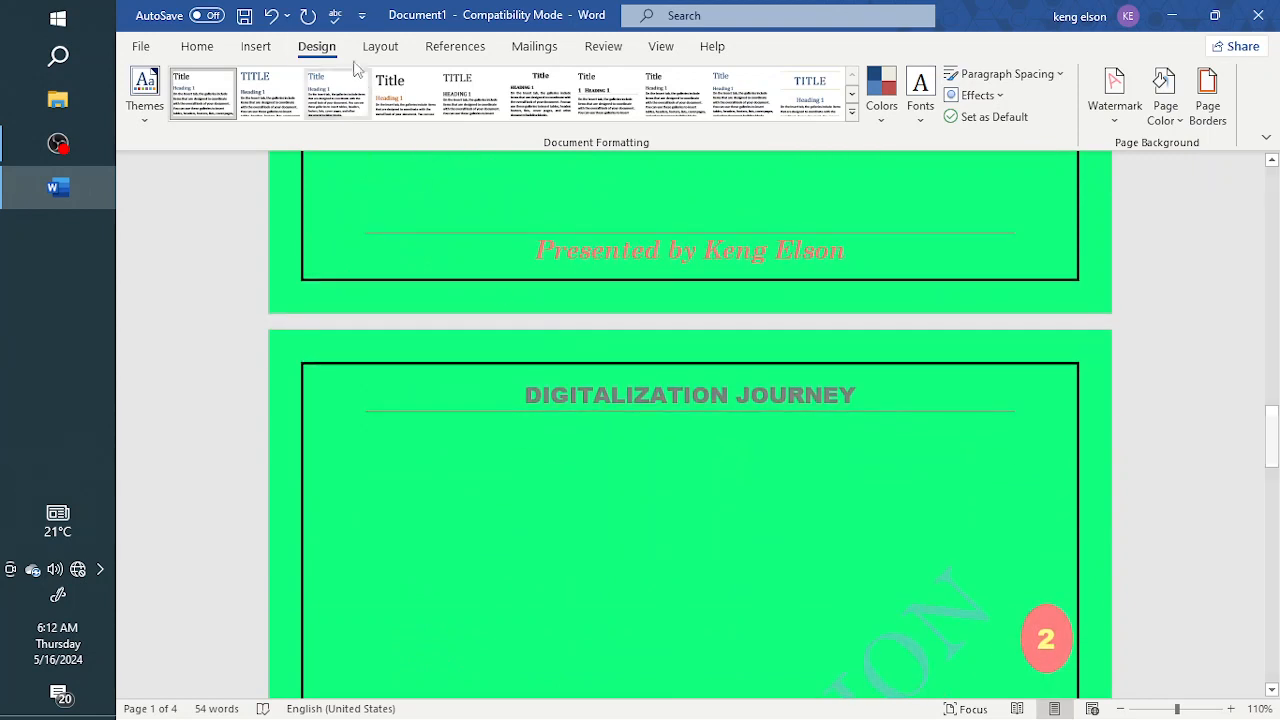
{"action": "left_click", "coordinate": [379, 50]}
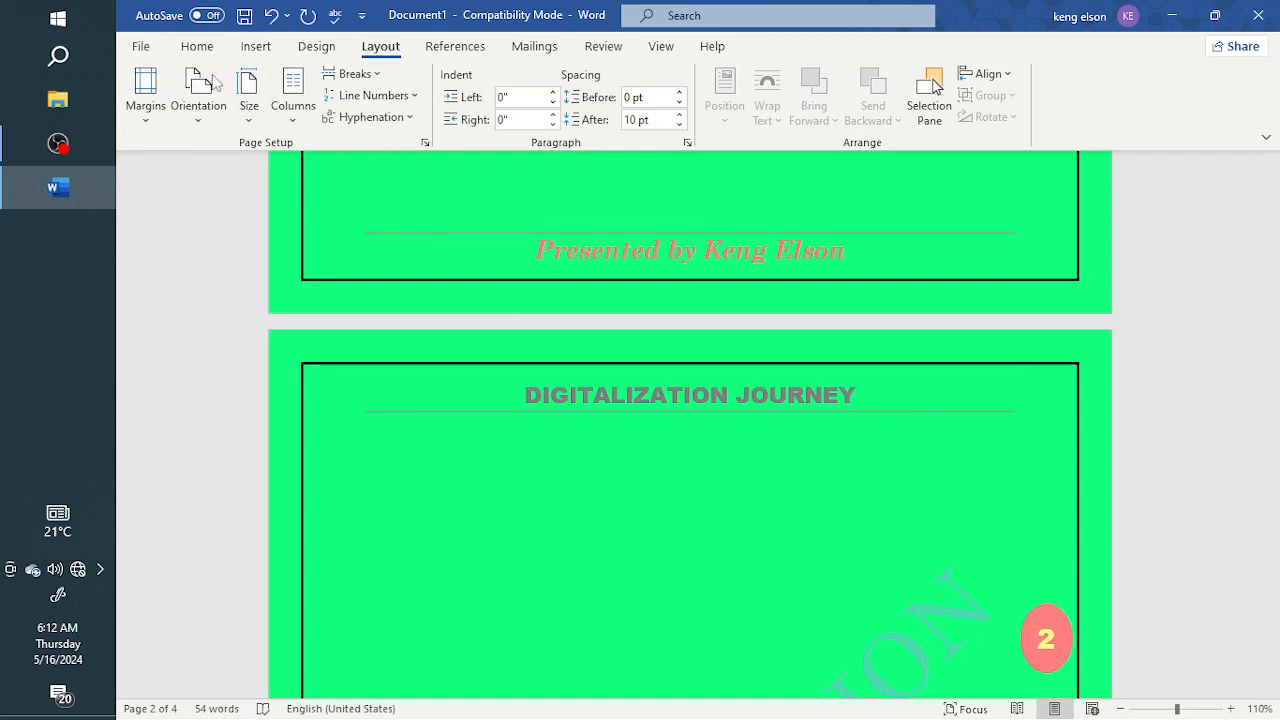
{"action": "left_click", "coordinate": [198, 48]}
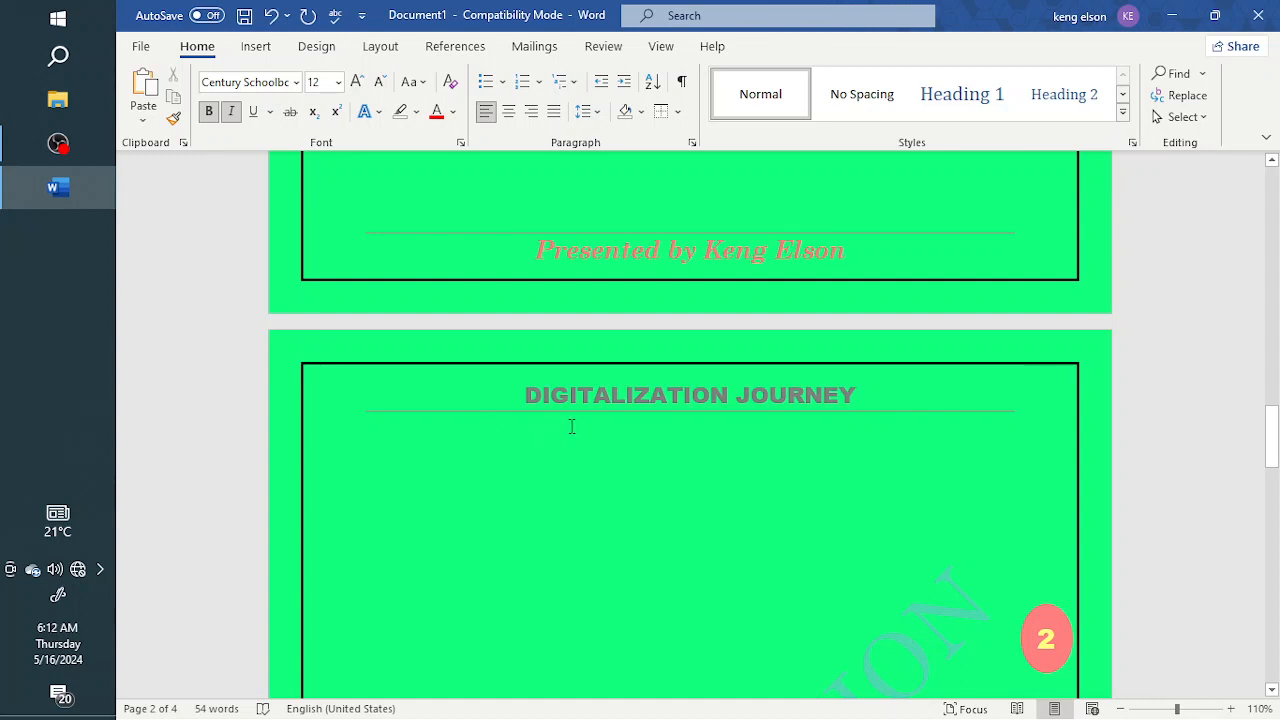
{"action": "scroll", "coordinate": [572, 426], "scroll_direction": "down", "scroll_amount": 10}
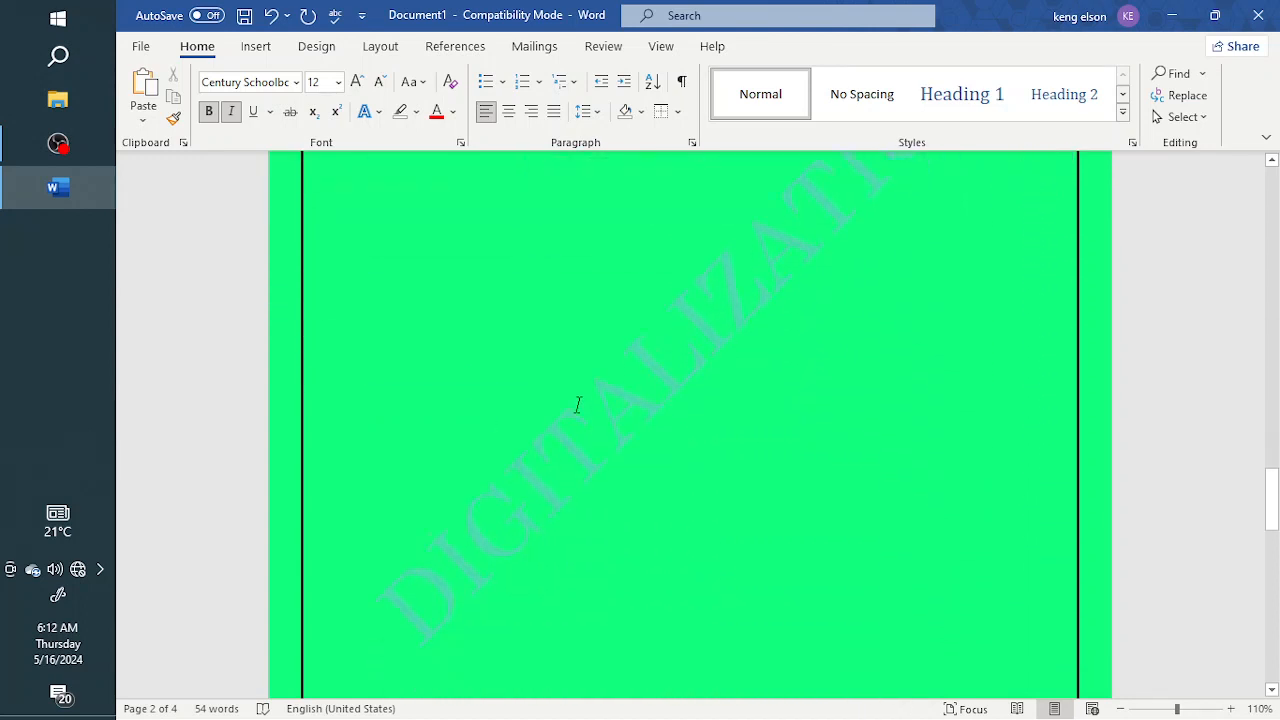
{"action": "scroll", "coordinate": [577, 404], "scroll_direction": "down", "scroll_amount": 10}
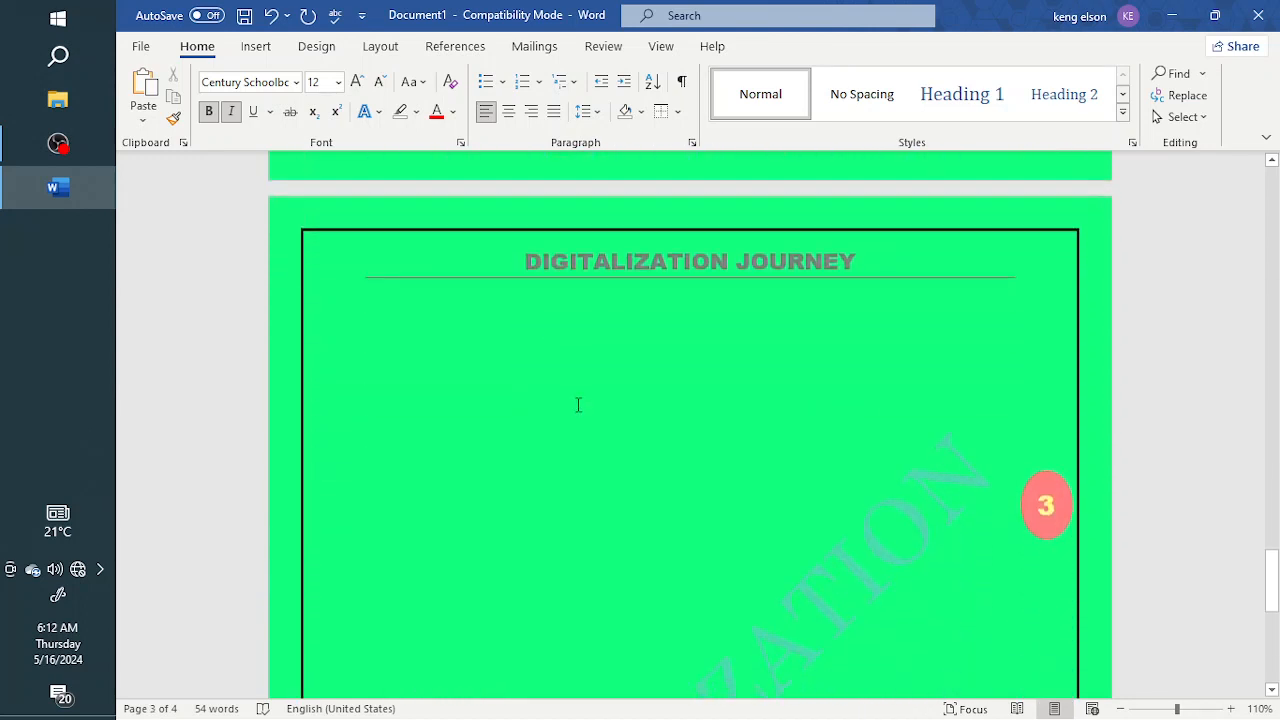
{"action": "scroll", "coordinate": [578, 404], "scroll_direction": "down", "scroll_amount": 2}
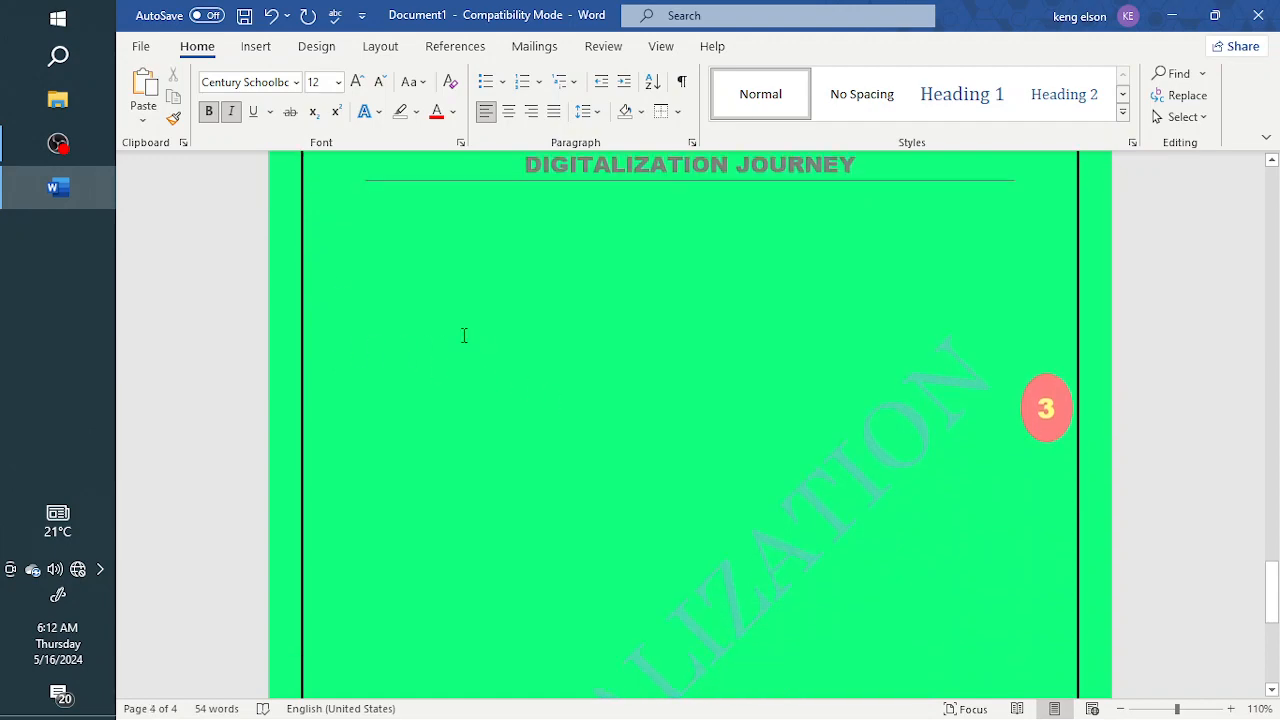